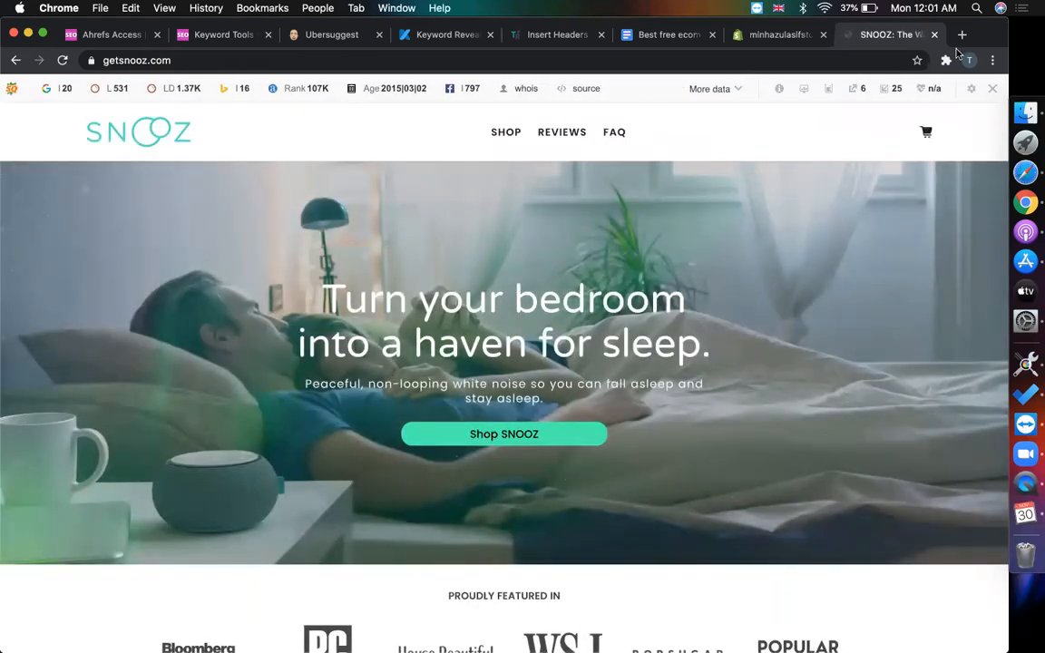
- Disable the SEO toolbar for the getsnooz.com domain
click(991, 89)
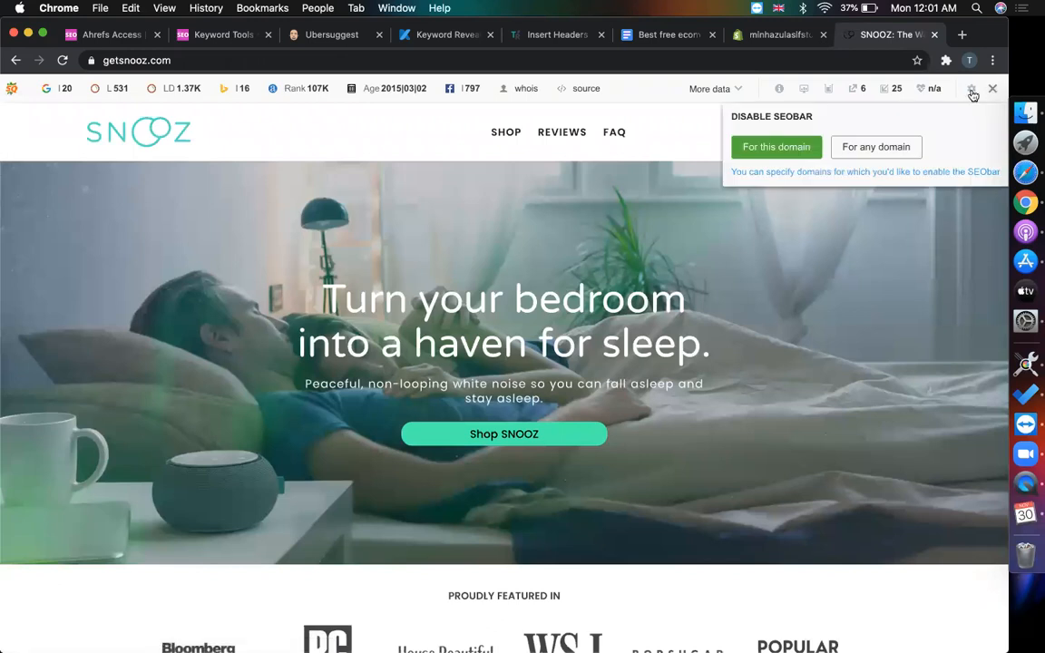
click(770, 150)
scroll(724, 315, down, 5)
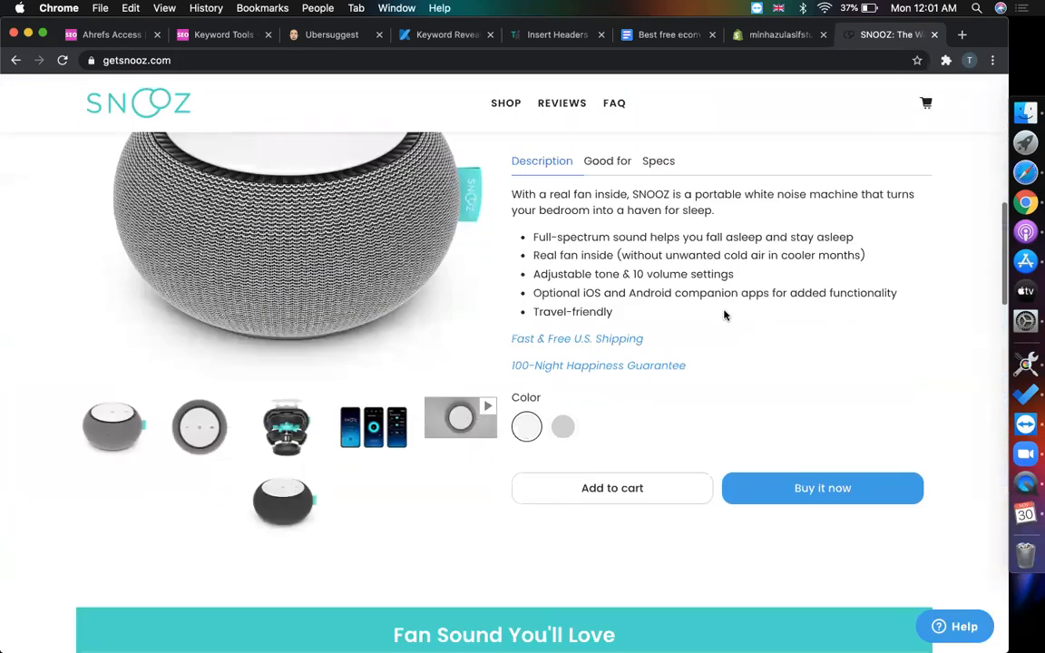
scroll(724, 314, up, 3)
- Scroll the SNOOZ homepage down to the footer and back up, then select its web address
scroll(723, 315, down, 15)
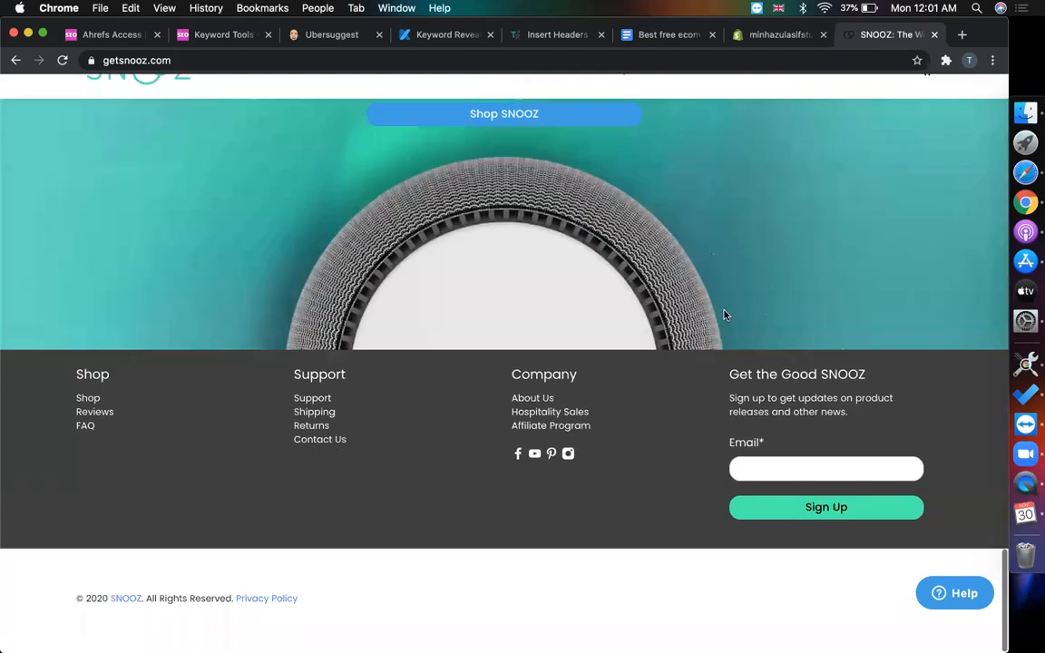
scroll(724, 314, up, 15)
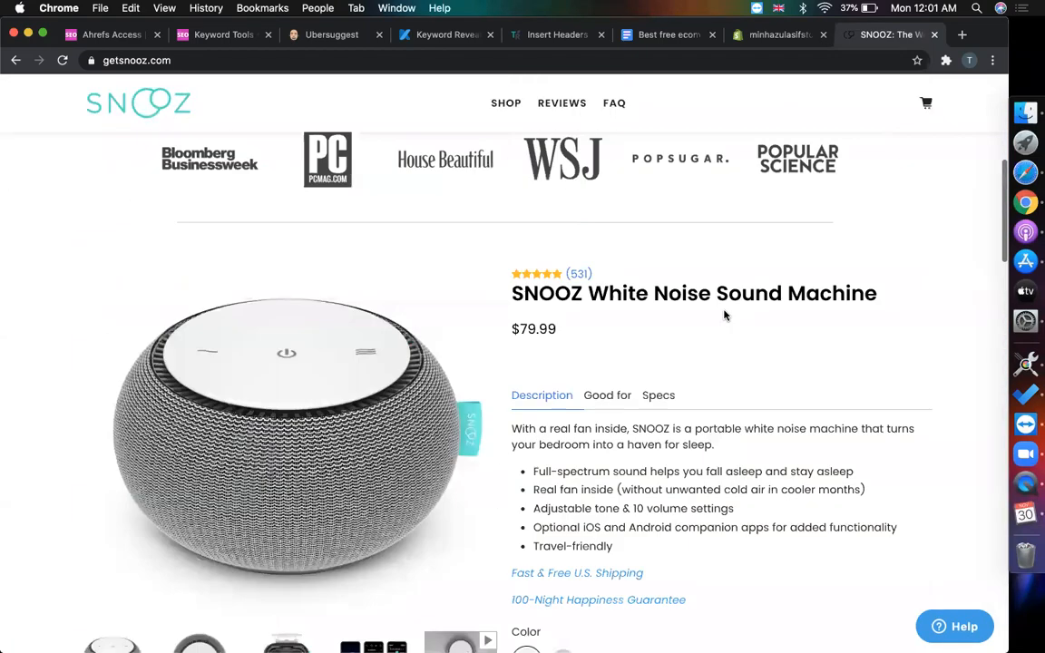
scroll(724, 315, down, 8)
scroll(633, 433, down, 3)
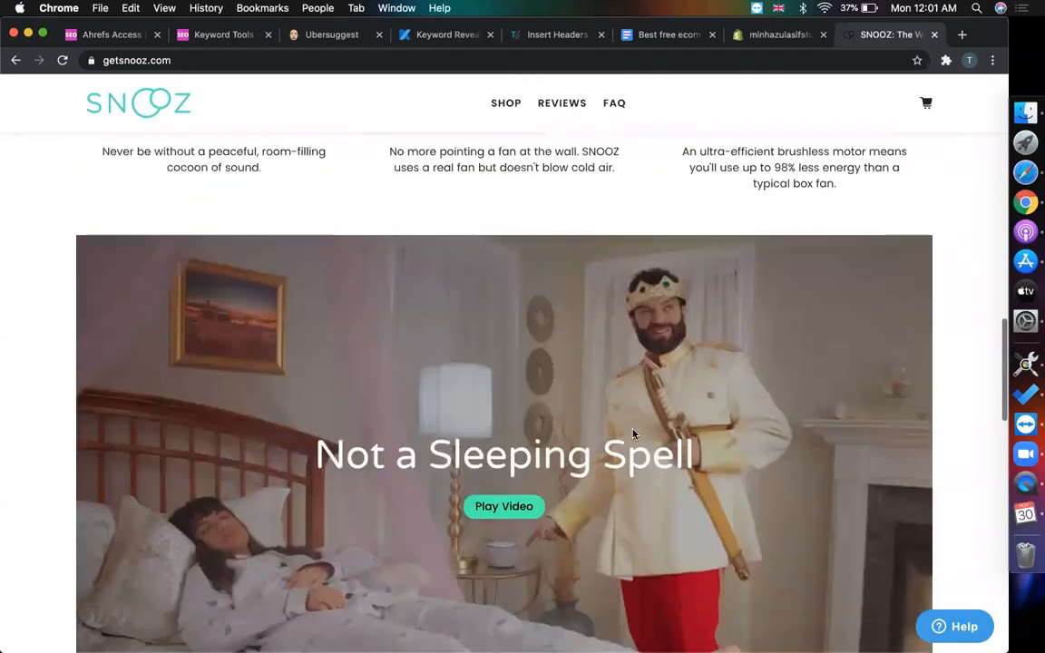
scroll(633, 434, down, 10)
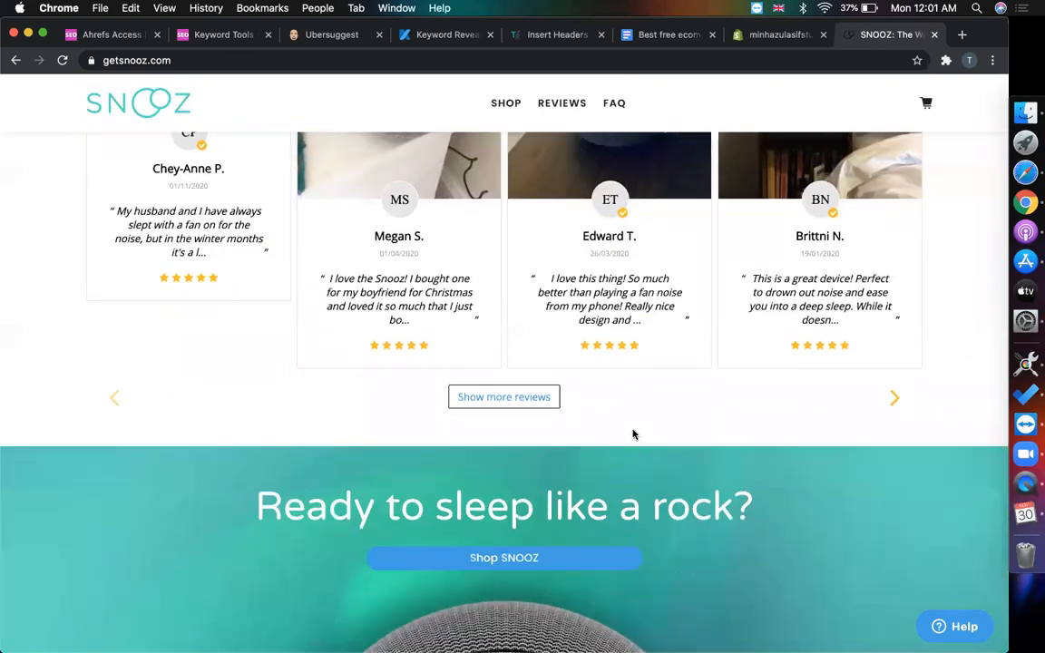
scroll(633, 434, down, 4)
scroll(633, 434, up, 10)
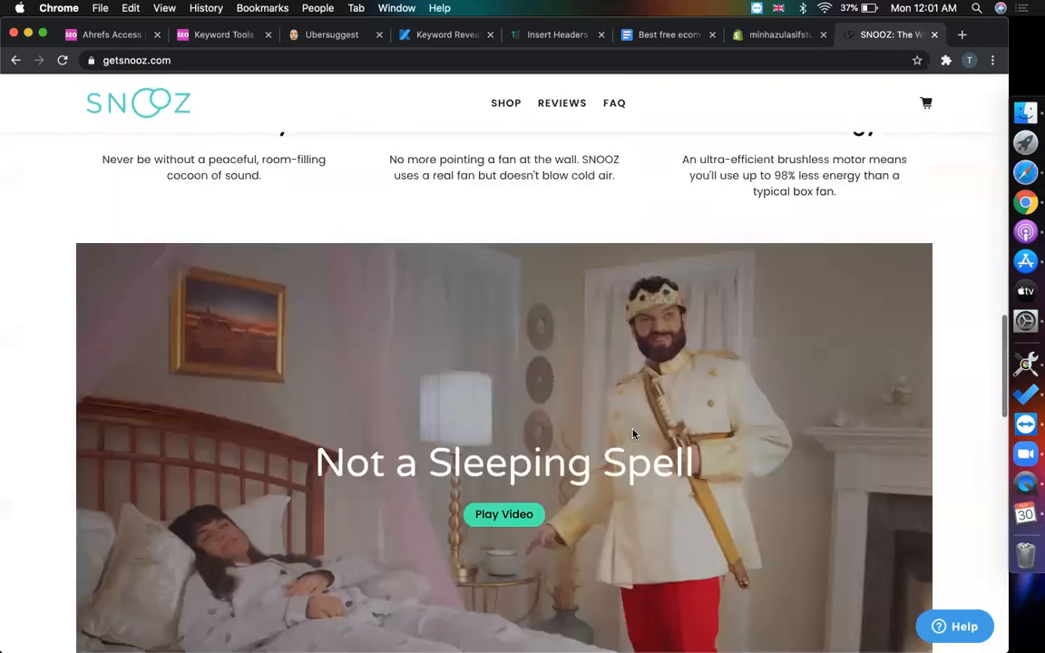
scroll(633, 434, up, 8)
scroll(633, 434, up, 6)
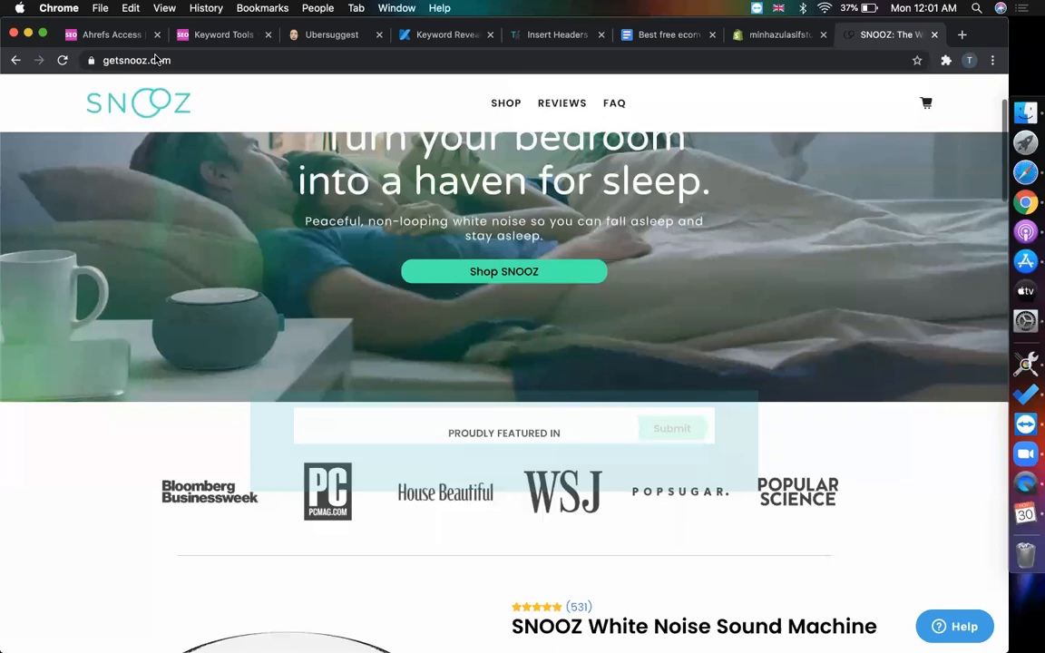
click(156, 59)
key(super+c)
- Google 'what shopify theme' in a new tab and open the Shopify Theme Detector result
key(super+t)
text(what shopify them e)
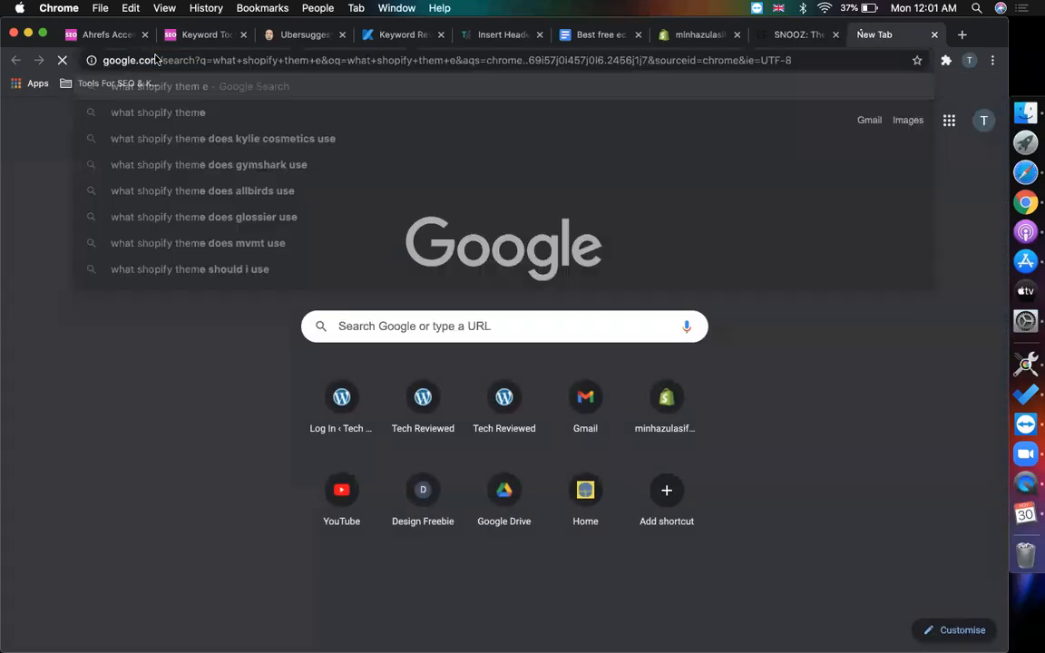
key(Return)
scroll(699, 359, down, 1)
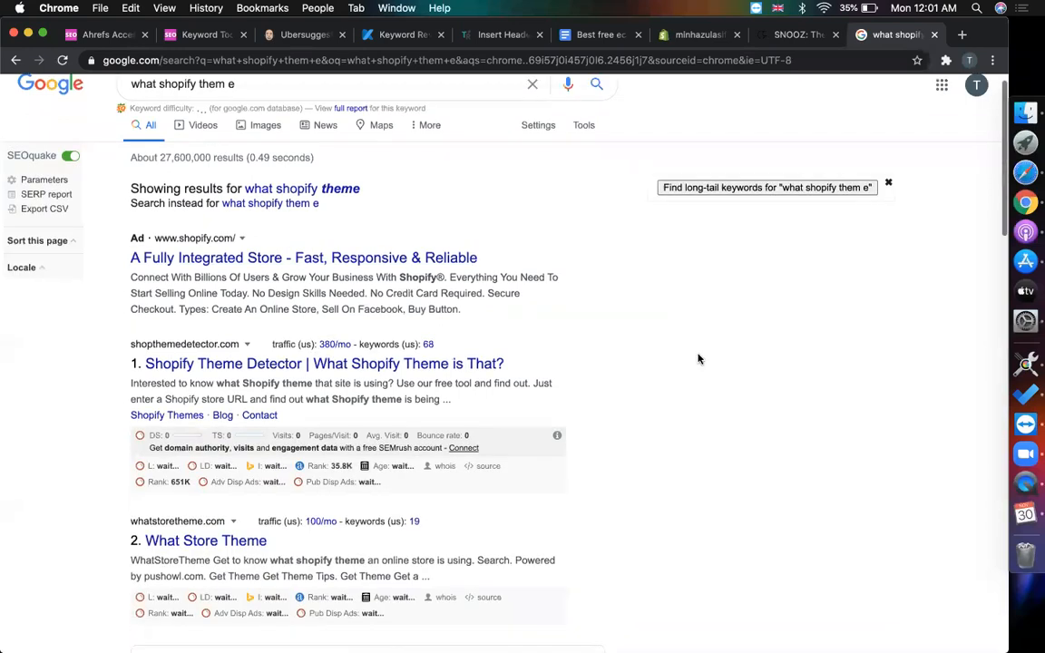
click(273, 321)
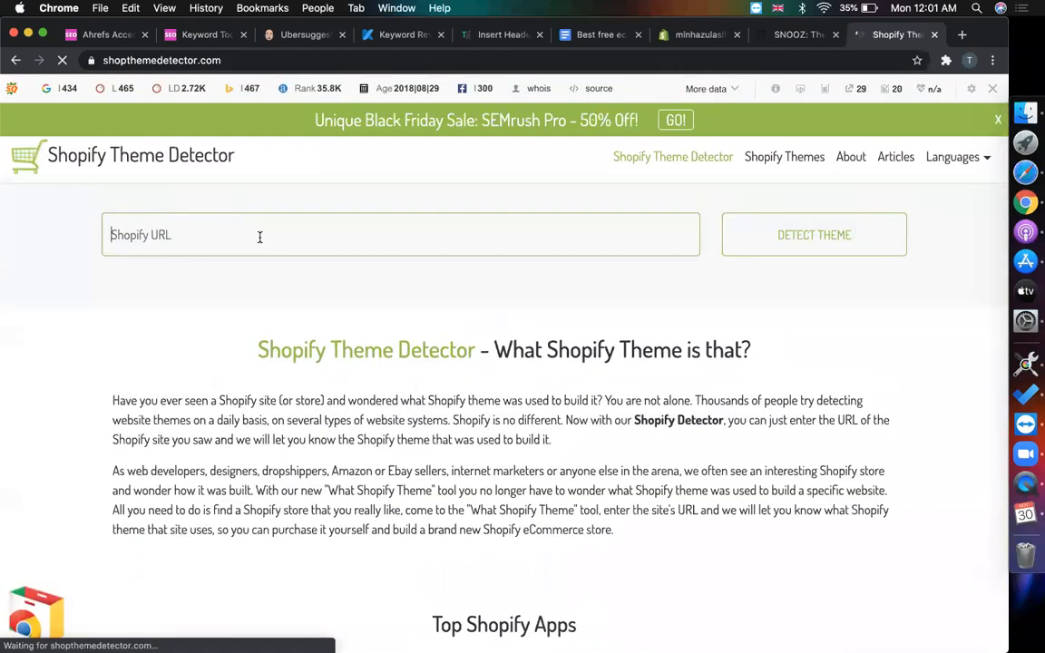
- Run Shopify Theme Detector on getsnooz.com, revealing the SNOOZ Prod v2.0 theme
key(super+v)
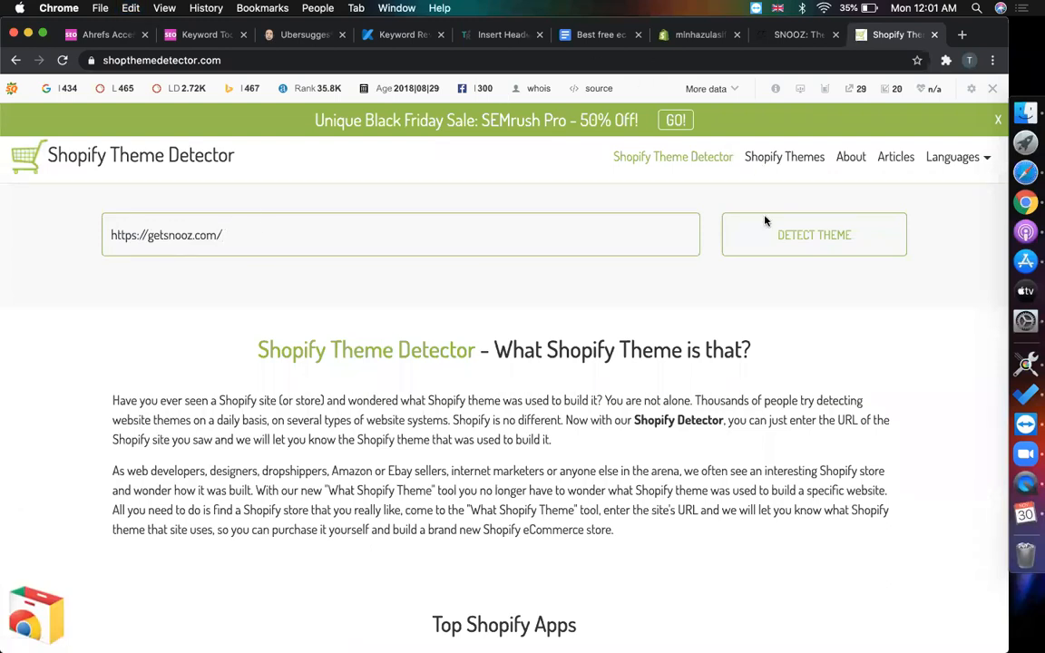
click(771, 237)
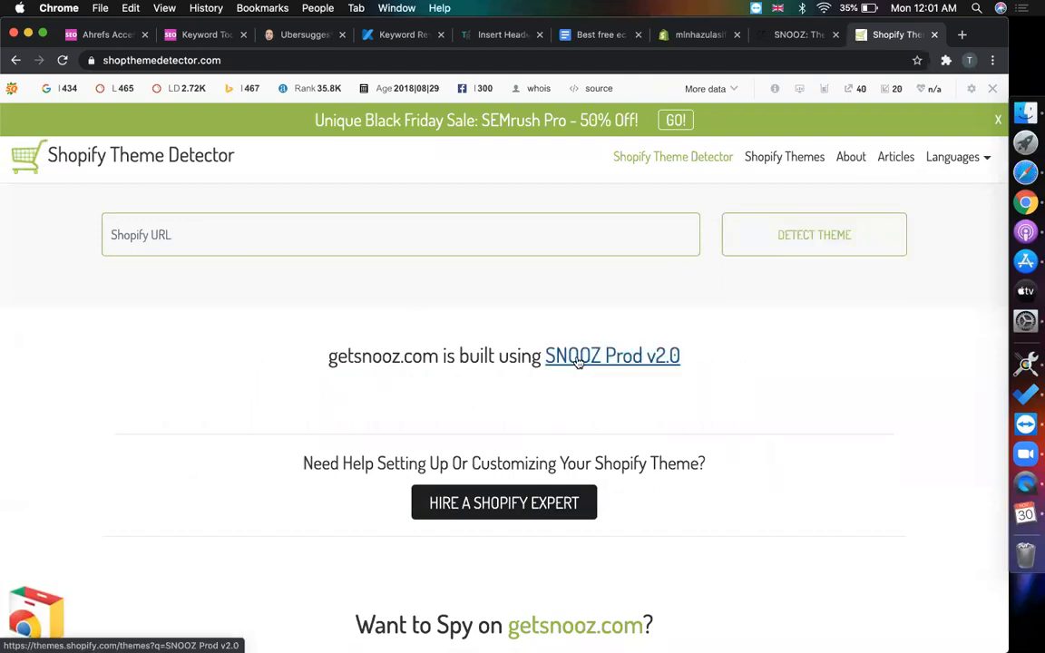
click(576, 238)
key(super+v)
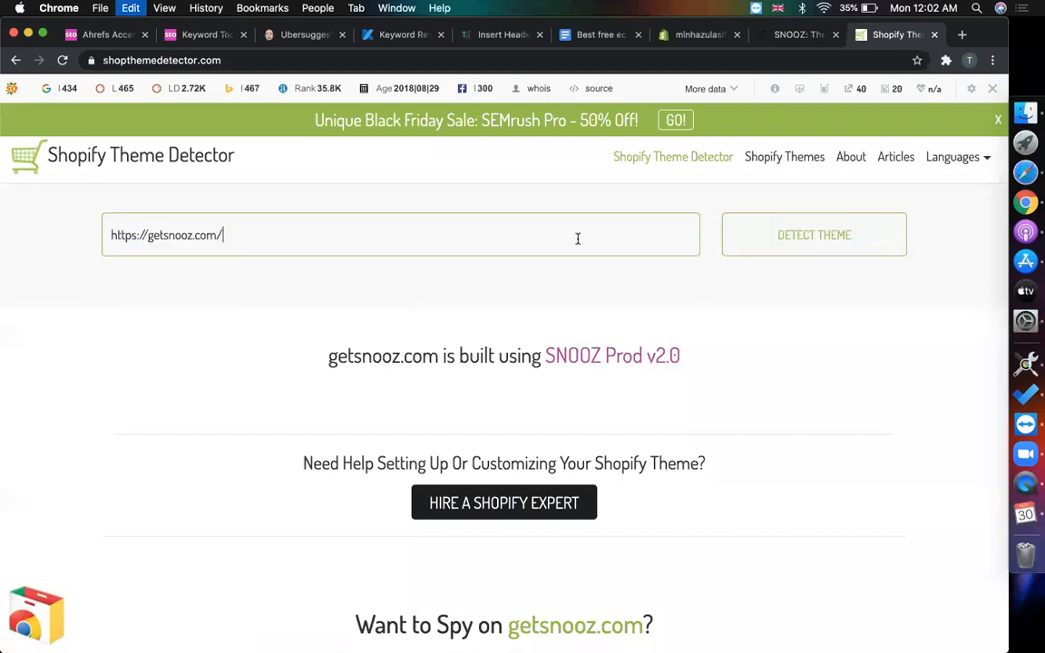
click(839, 240)
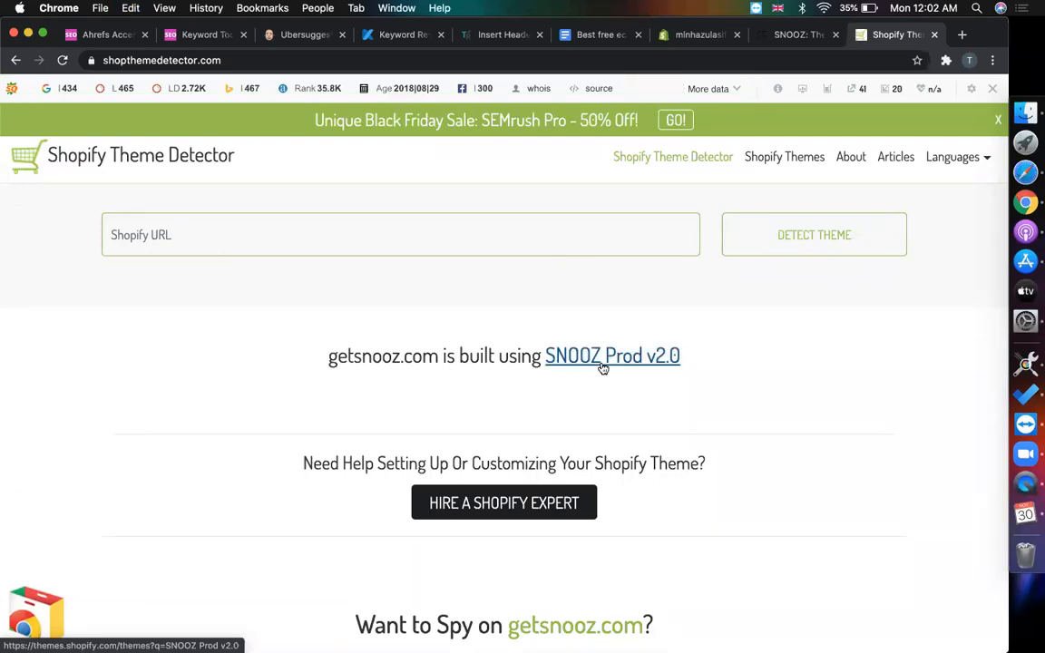
- Open the SNOOZ Prod v2.0 theme-store link in a new tab, close the empty result, and return to the admin
right_click(604, 362)
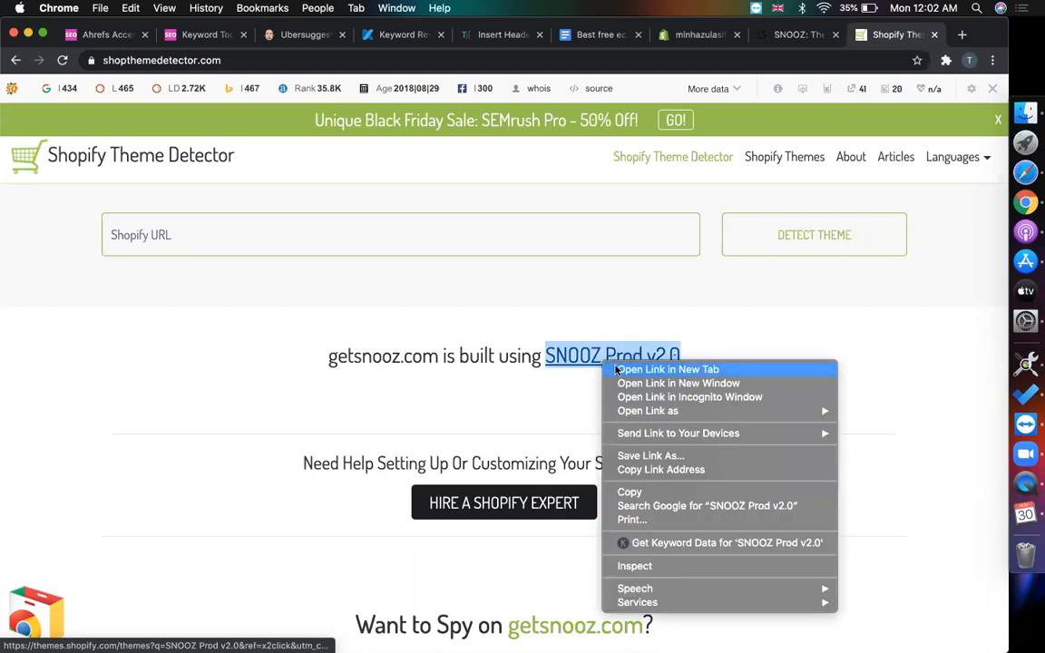
click(655, 366)
click(911, 34)
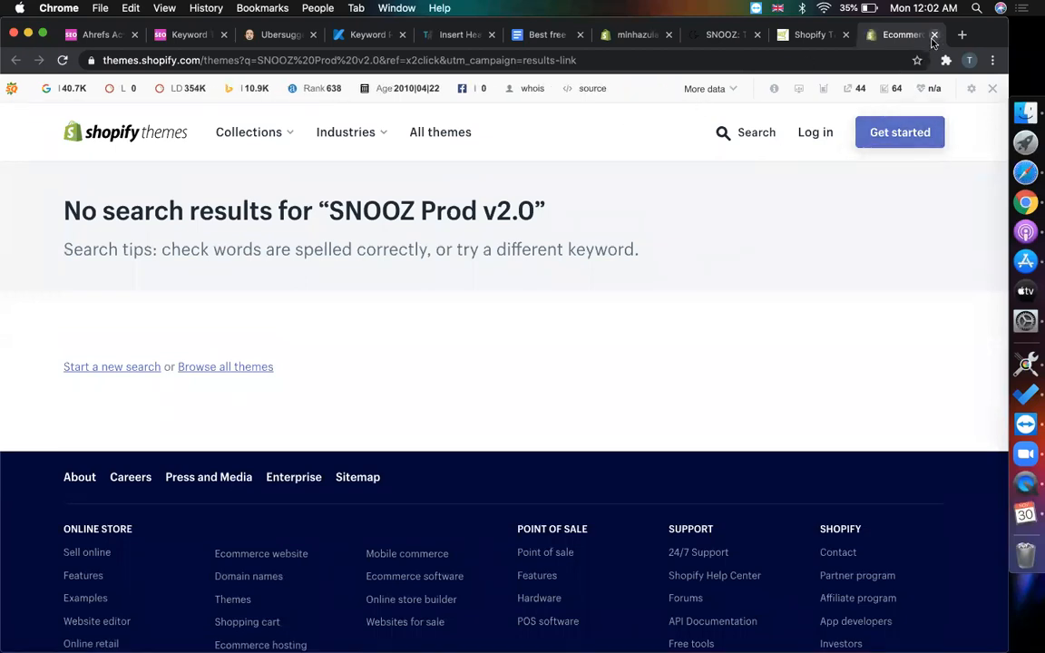
click(933, 34)
click(793, 35)
- Go back to the Product Mafia article and open Example #2 Dryrobe in a new tab
click(720, 33)
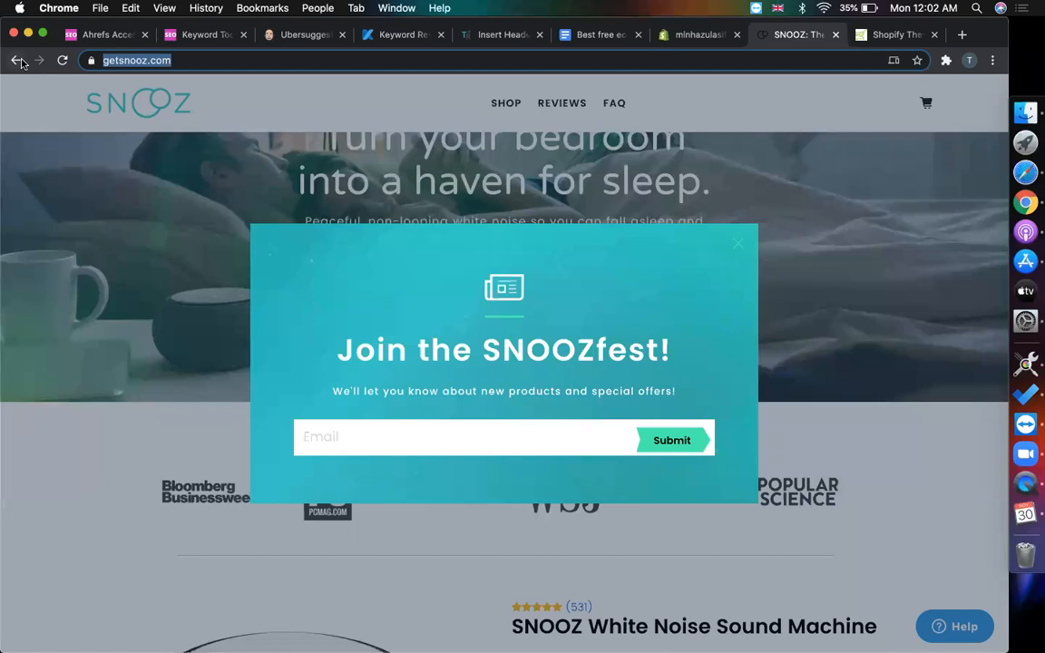
click(17, 60)
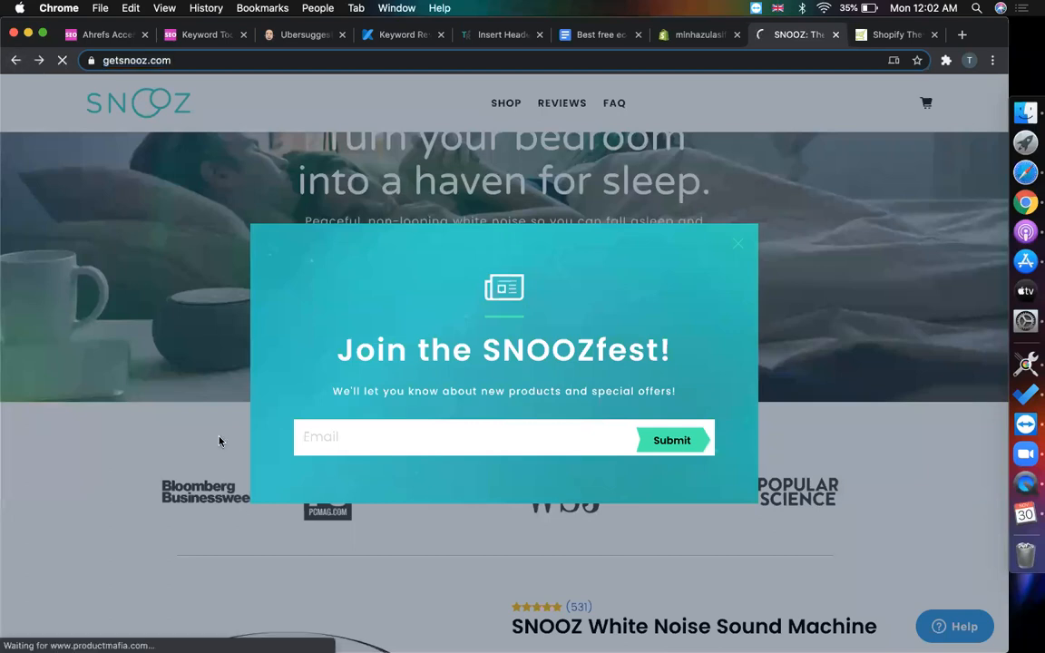
scroll(476, 358, down, 6)
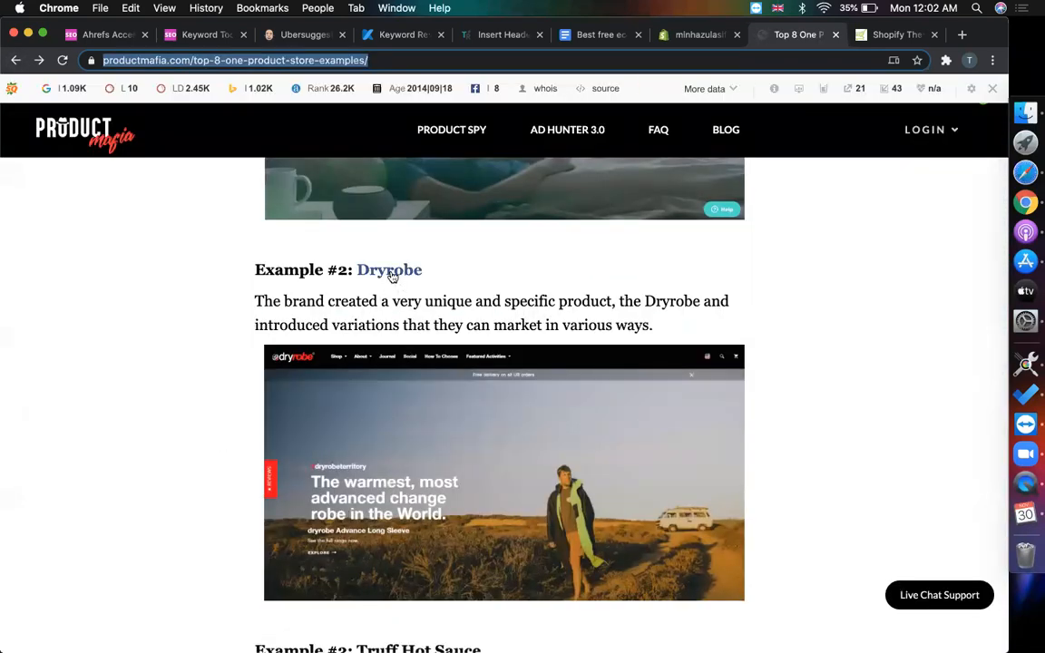
right_click(391, 275)
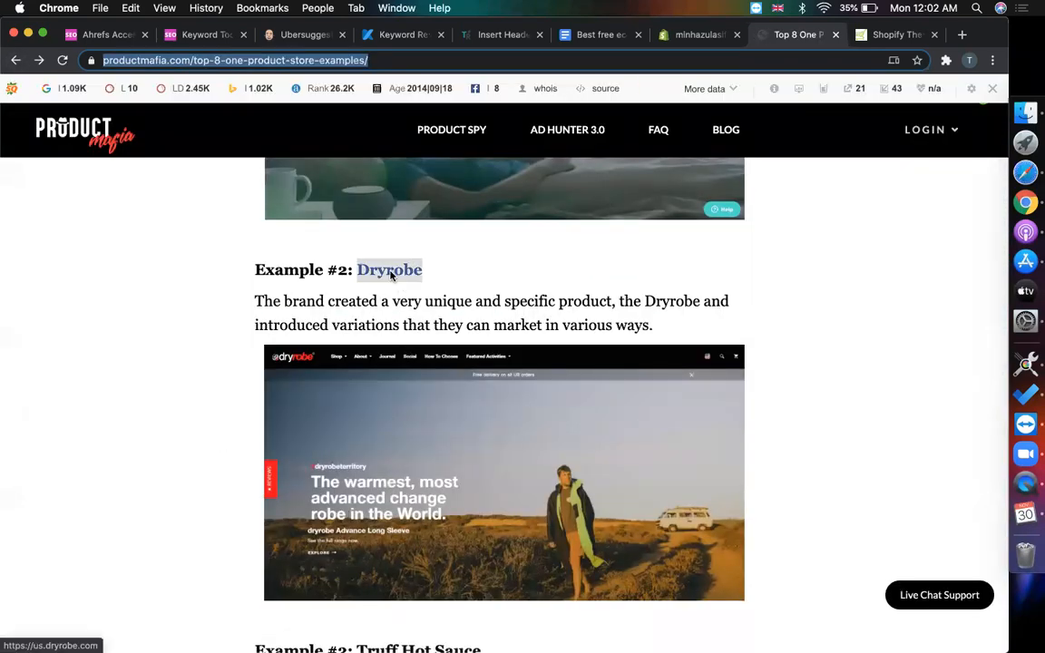
click(425, 275)
click(807, 36)
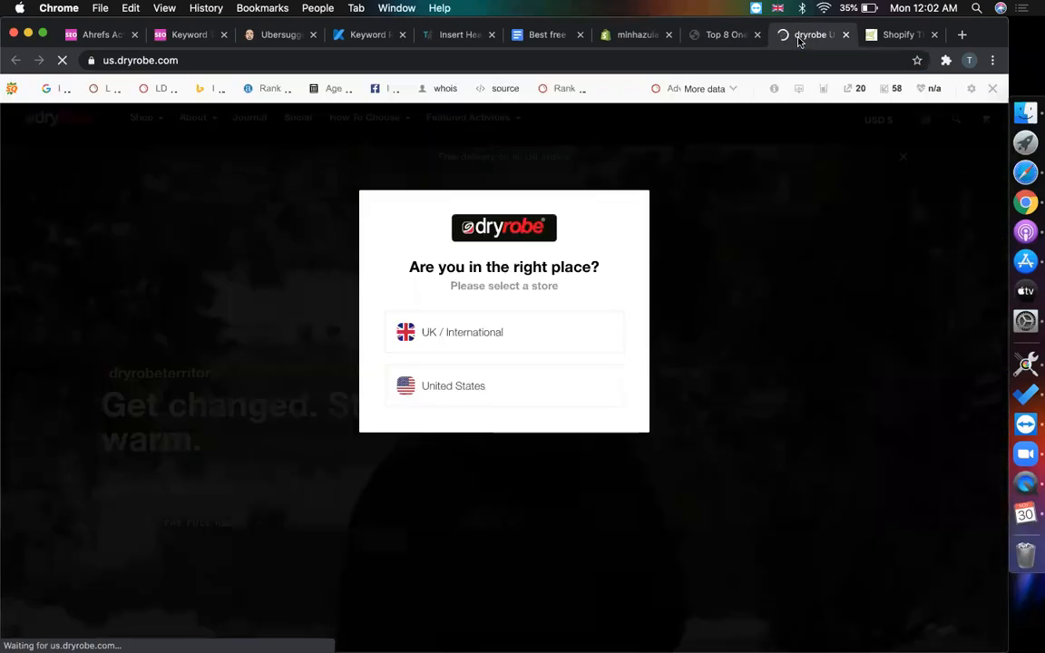
- Hide the SEO toolbar on Dryrobe, dismiss the store-region popup, and scroll the storefront
click(993, 87)
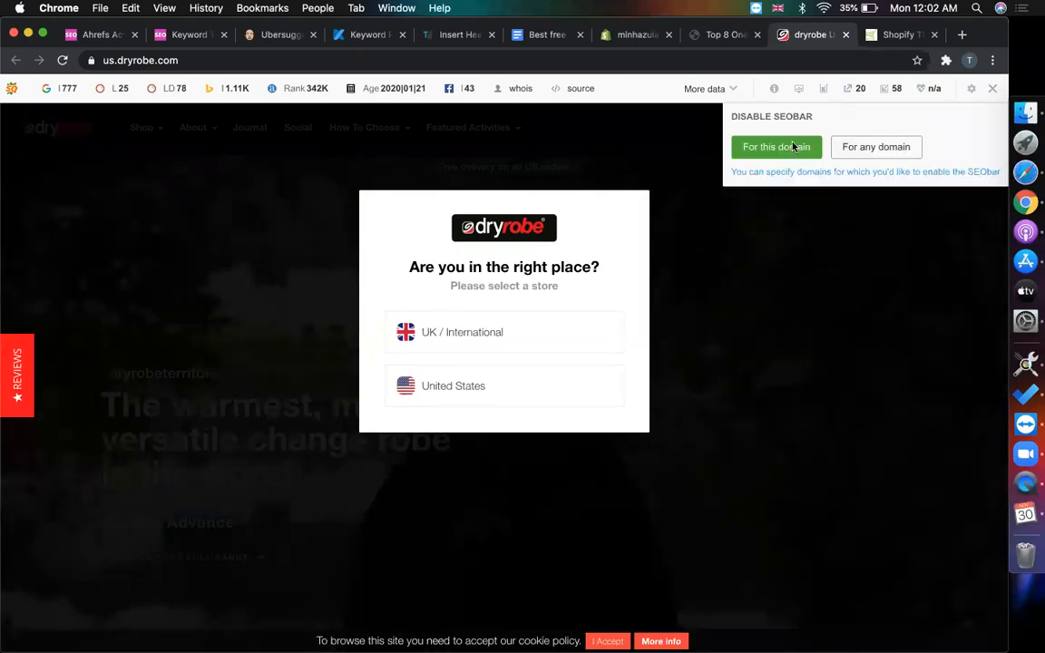
click(771, 147)
click(762, 319)
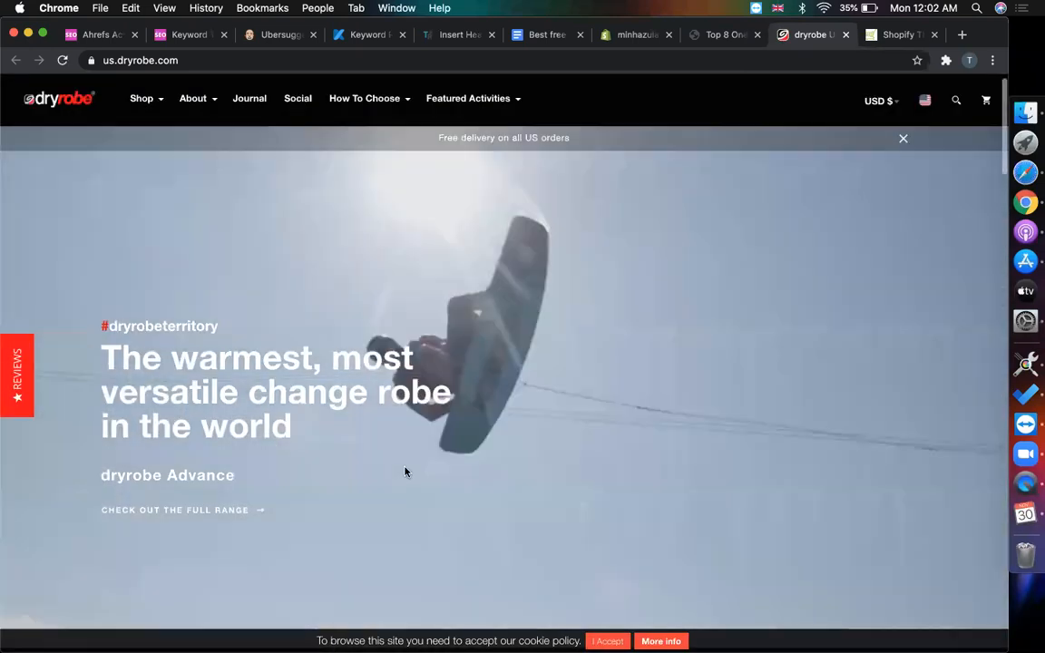
scroll(406, 472, down, 5)
scroll(406, 472, down, 10)
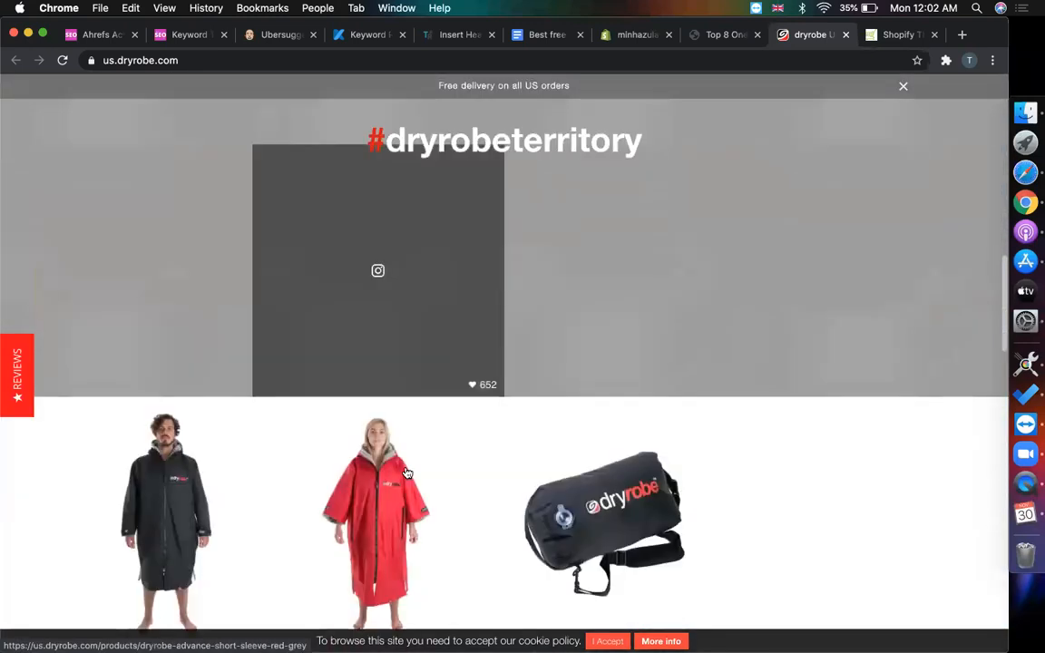
scroll(715, 430, down, 5)
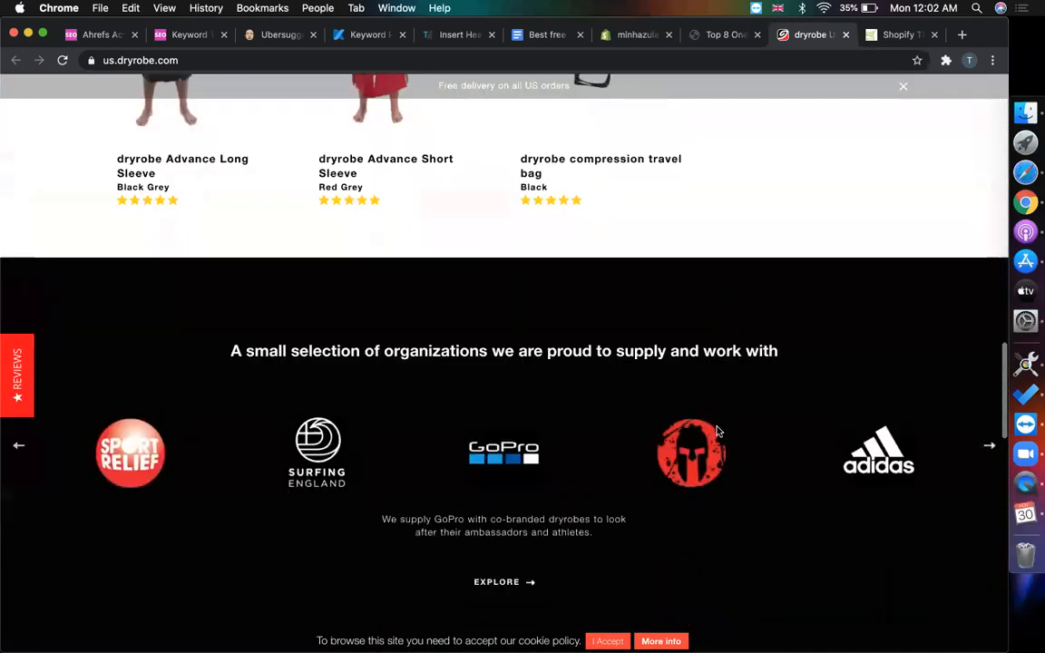
scroll(716, 429, down, 10)
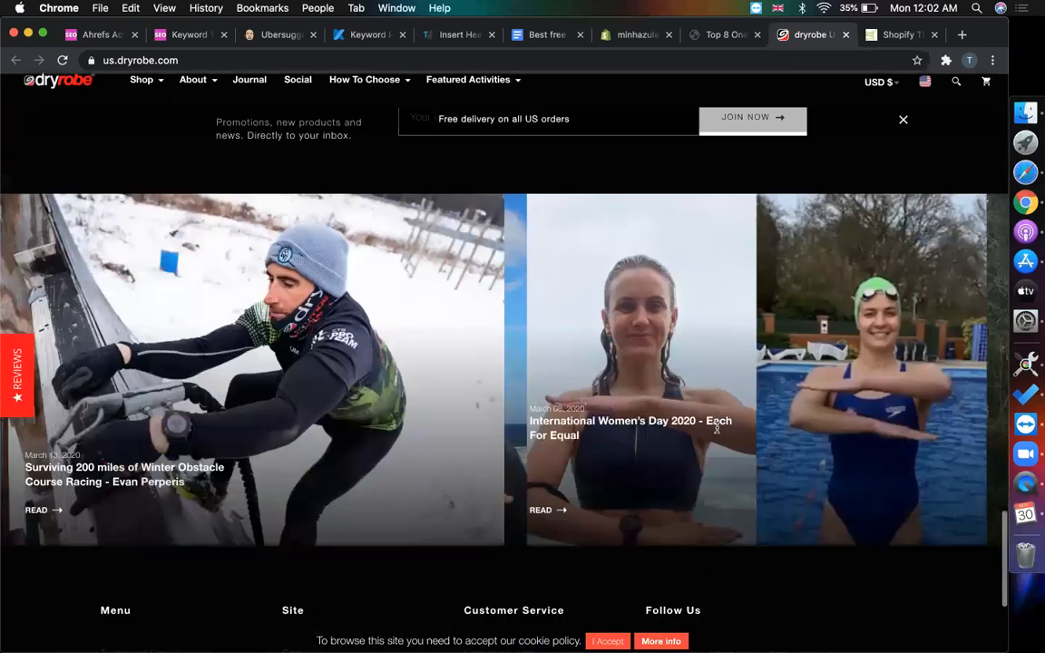
- Finish browsing Dryrobe, then scroll the Product Mafia article to Example #4 Teatox Australia
scroll(716, 432, up, 20)
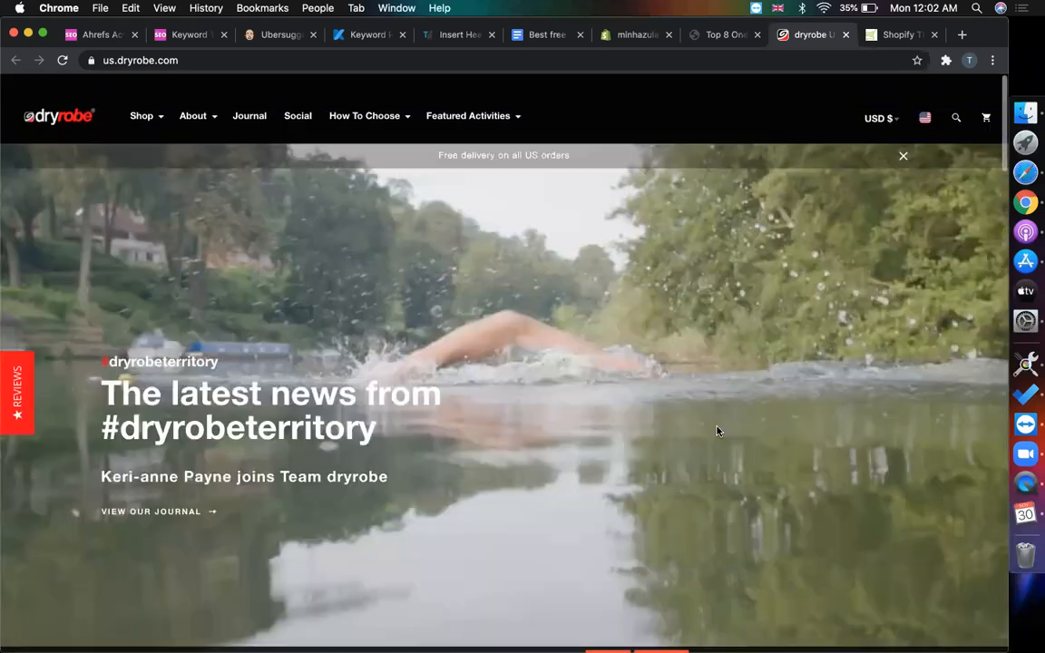
scroll(716, 431, down, 8)
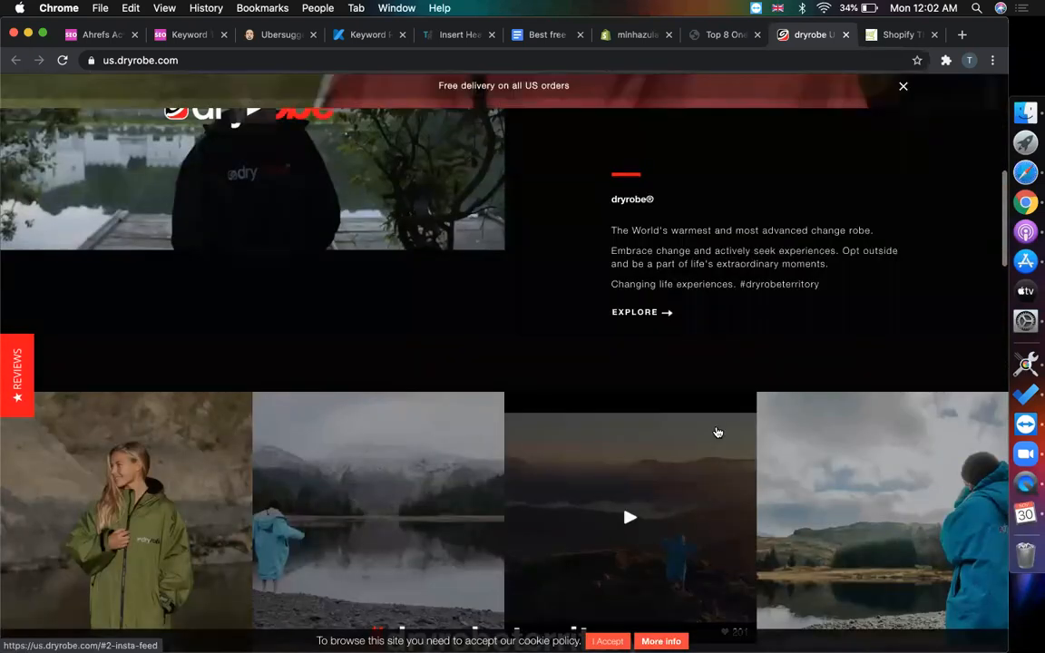
scroll(7, 78, down, 3)
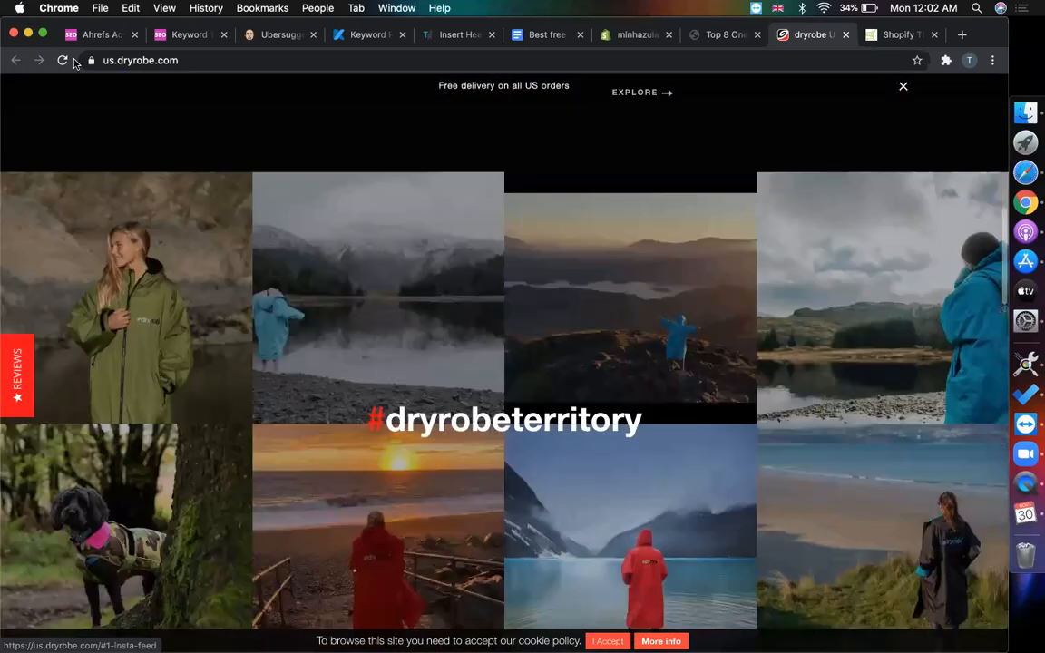
click(710, 41)
scroll(445, 308, down, 5)
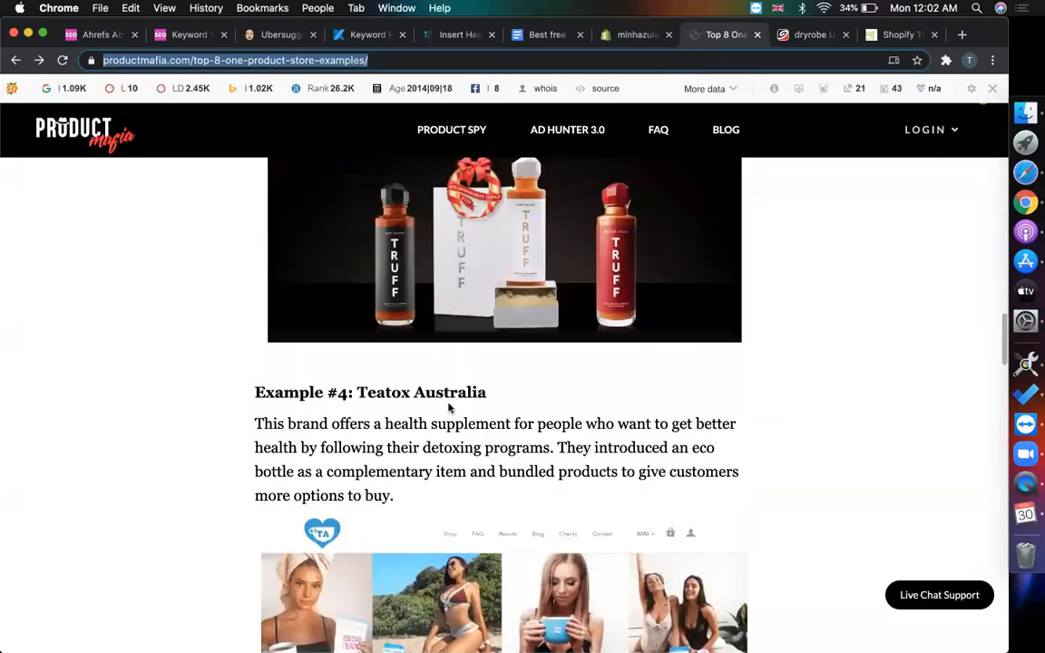
- Open Teatox Australia in a new tab and close the Dryrobe tab
right_click(437, 393)
click(467, 400)
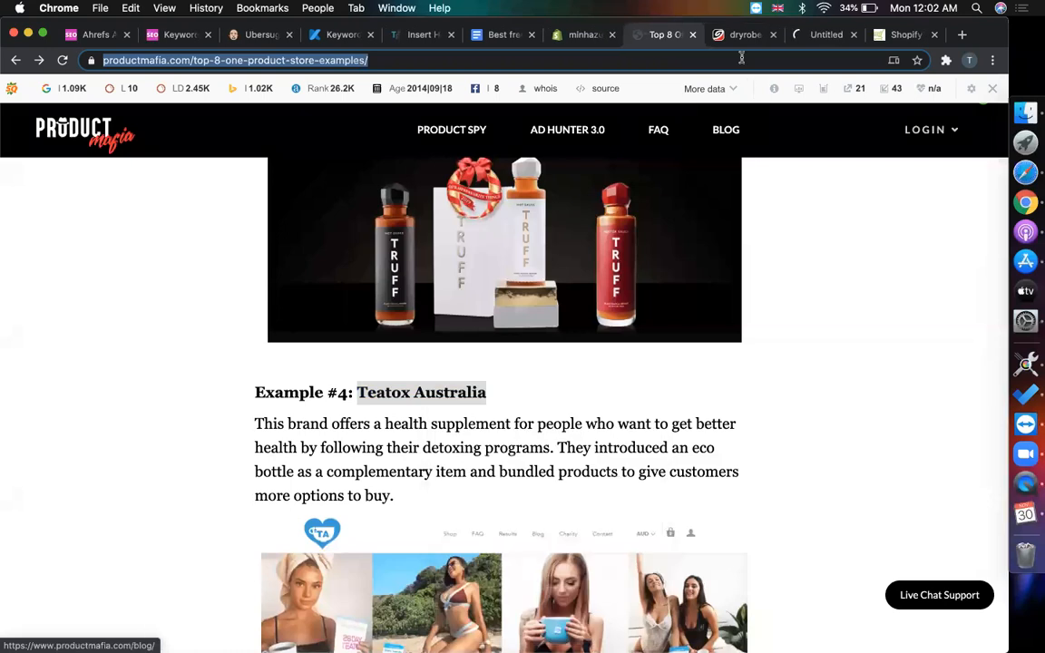
click(748, 37)
key(super+w)
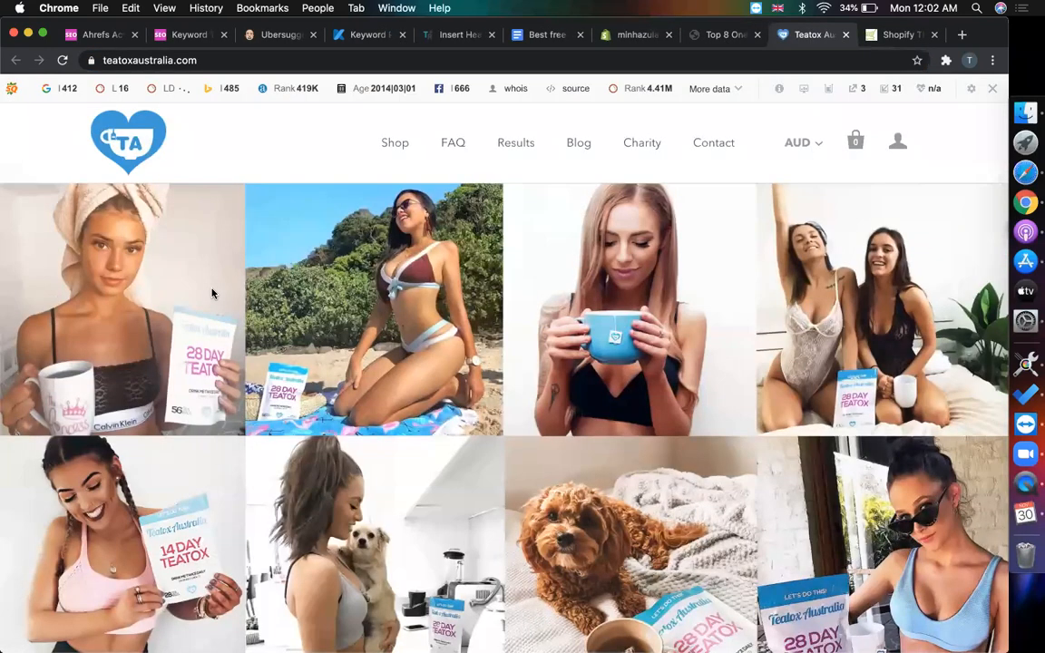
- Scroll the Teatox homepage through its product range and subscribe section, then back up
scroll(211, 293, down, 3)
scroll(211, 293, down, 10)
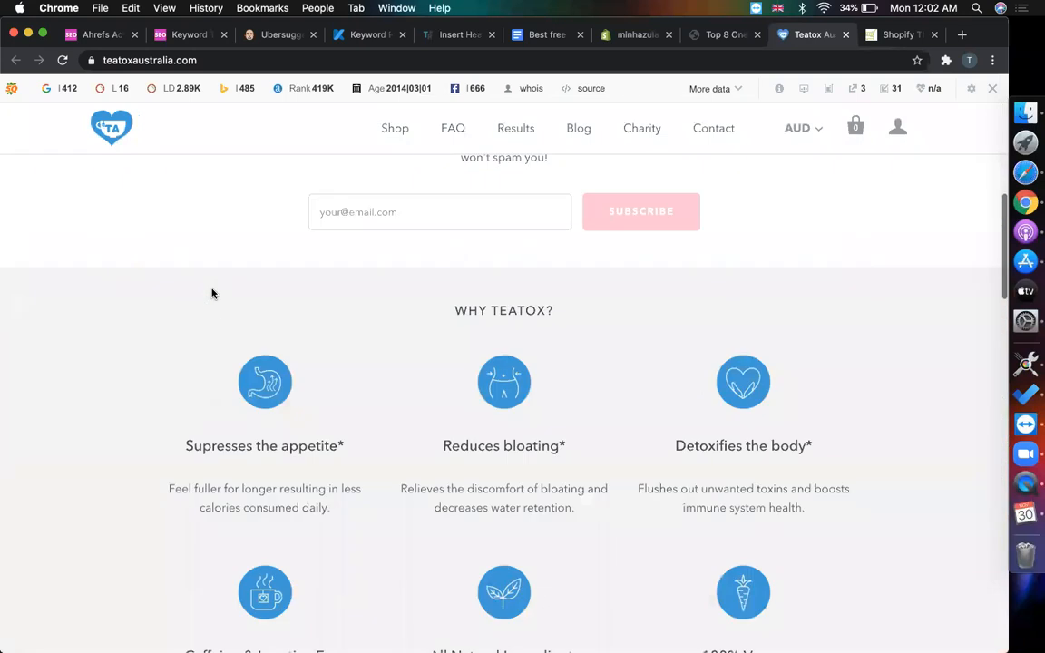
scroll(731, 350, down, 15)
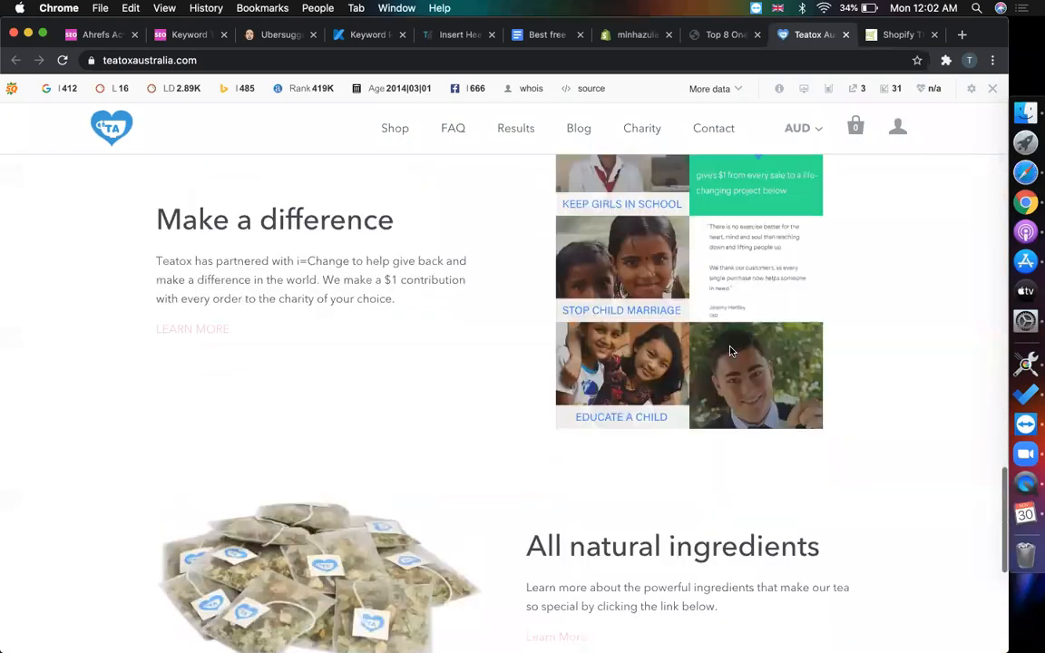
scroll(731, 350, up, 5)
scroll(731, 352, up, 15)
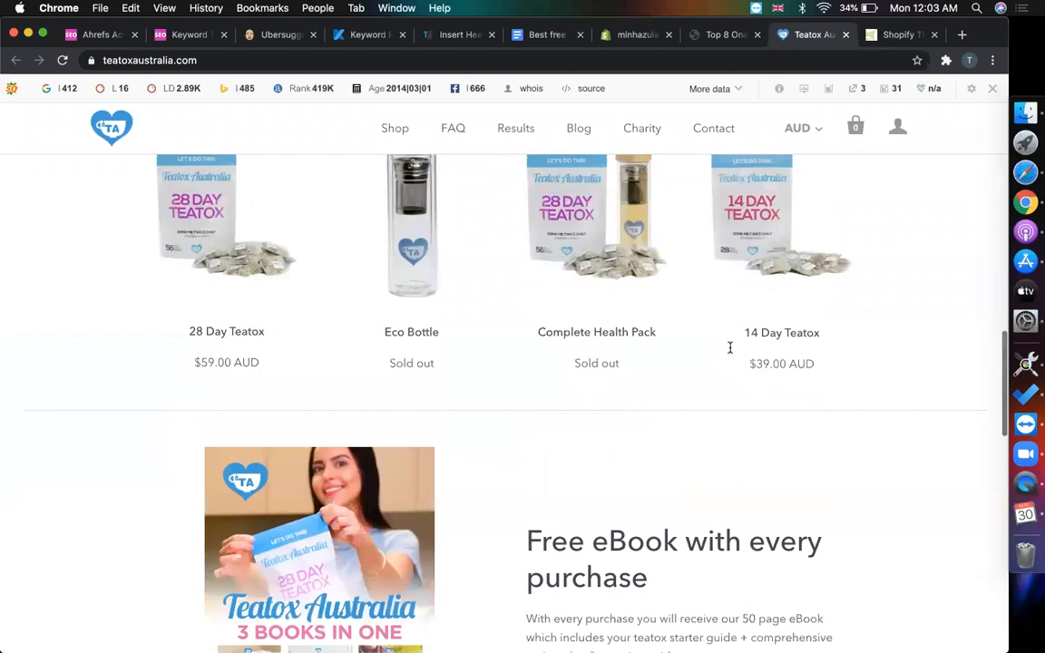
scroll(730, 351, up, 3)
scroll(731, 352, up, 10)
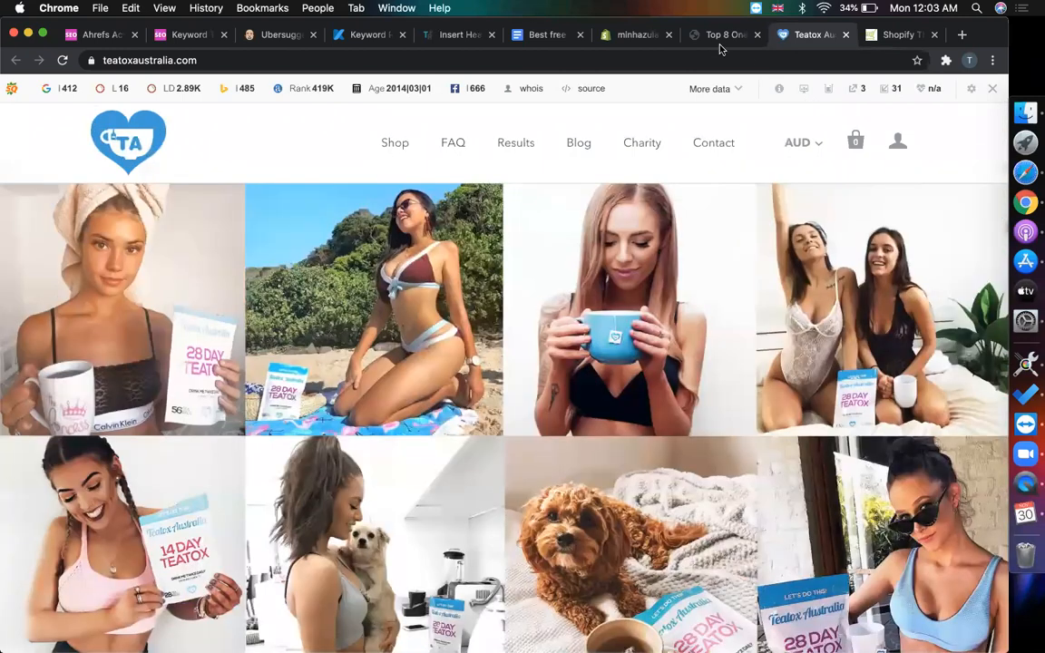
- Close the Teatox Australia tab and dismiss the Facebook group popup on the article
click(721, 35)
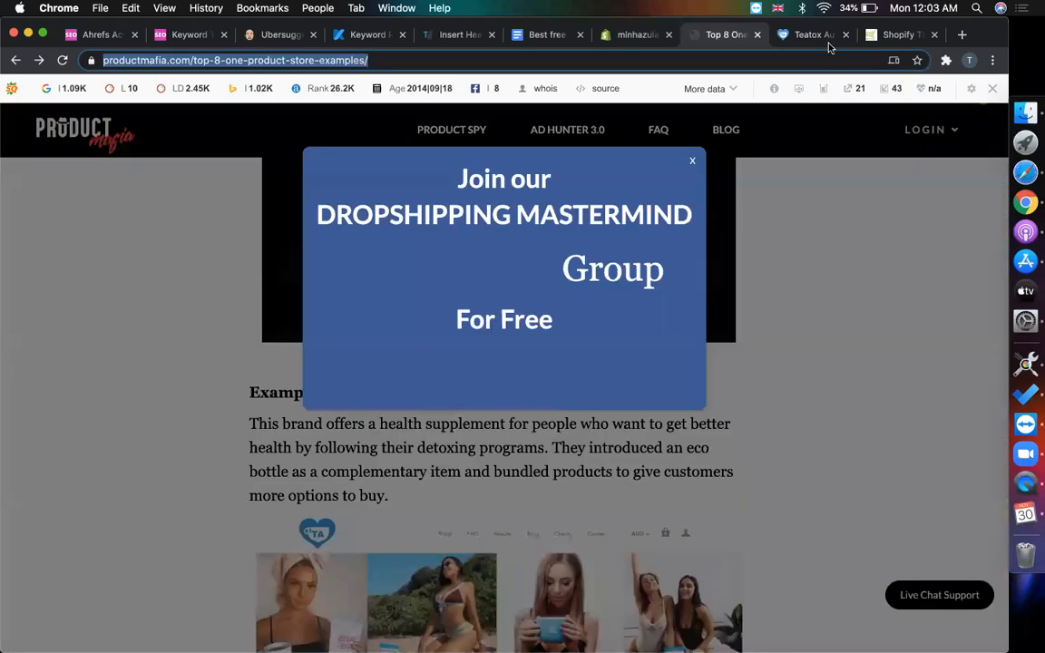
click(845, 34)
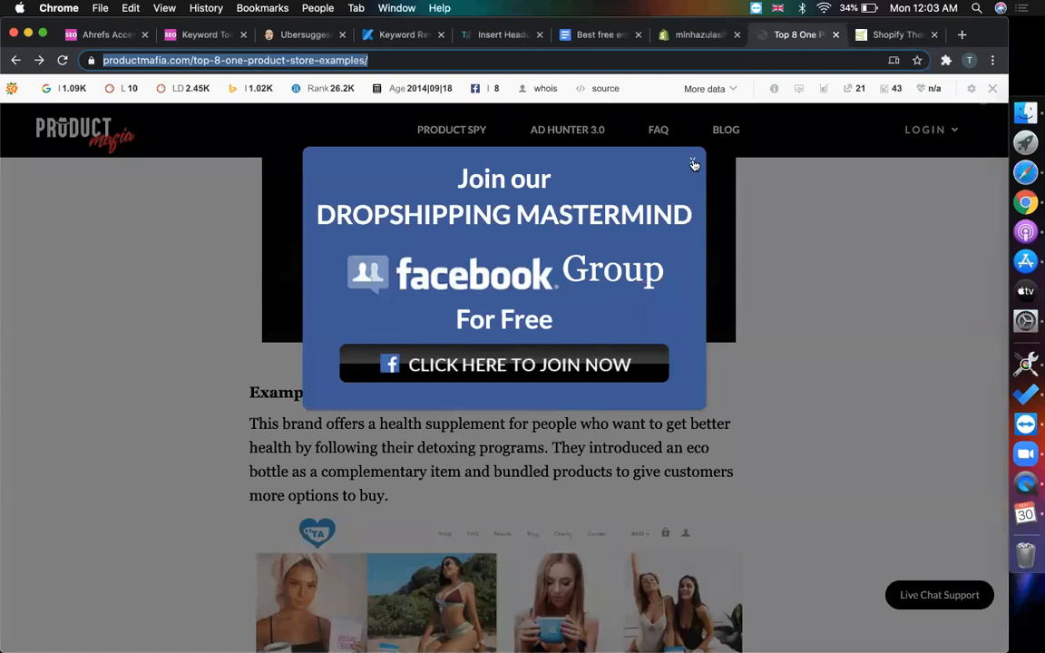
click(693, 161)
scroll(775, 426, down, 6)
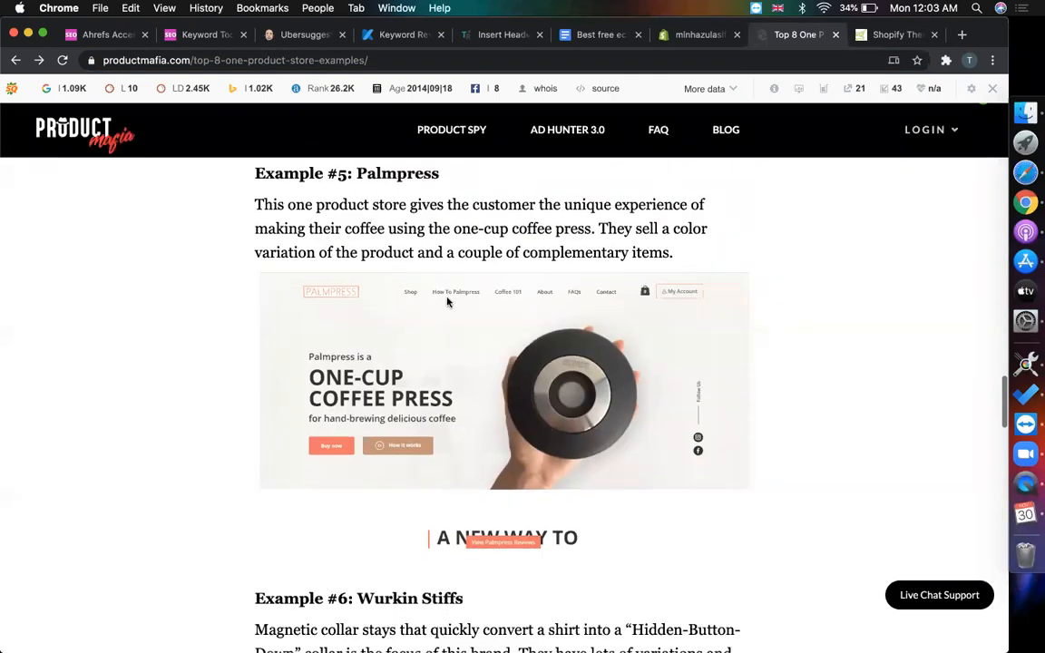
scroll(426, 295, up, 3)
- Open Palmpress in a new tab and scroll through its homepage
right_click(407, 290)
click(434, 298)
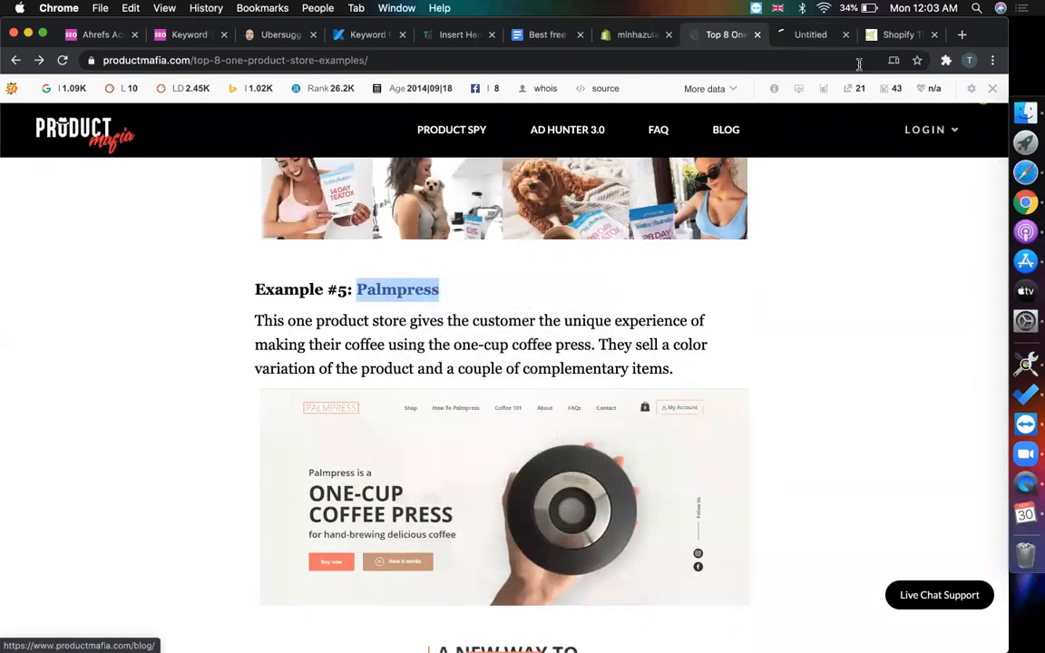
click(801, 36)
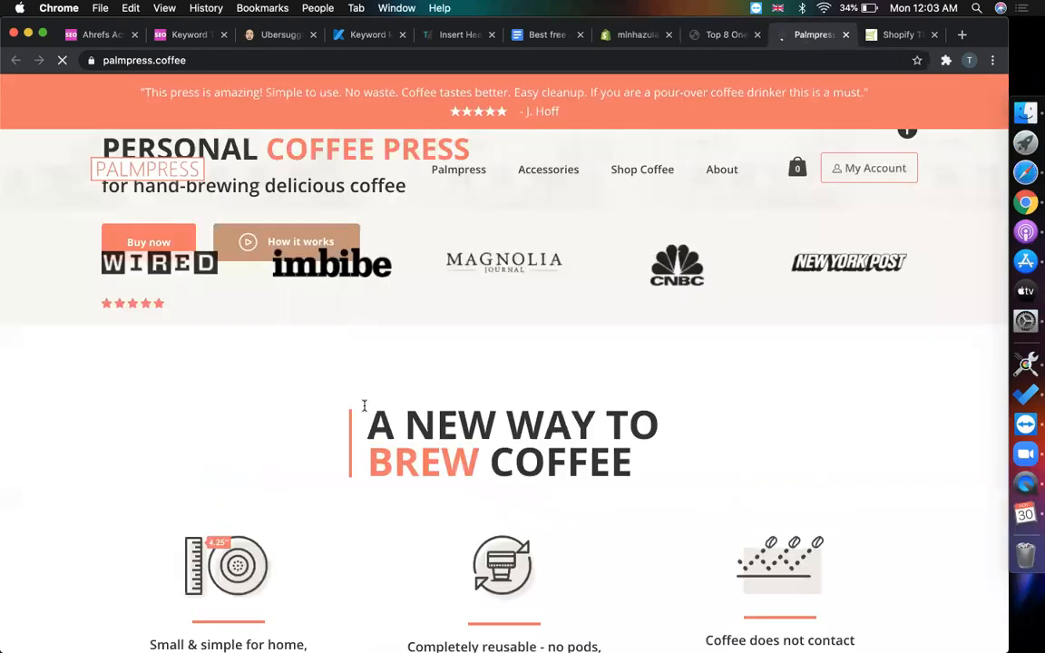
scroll(87, 406, down, 1)
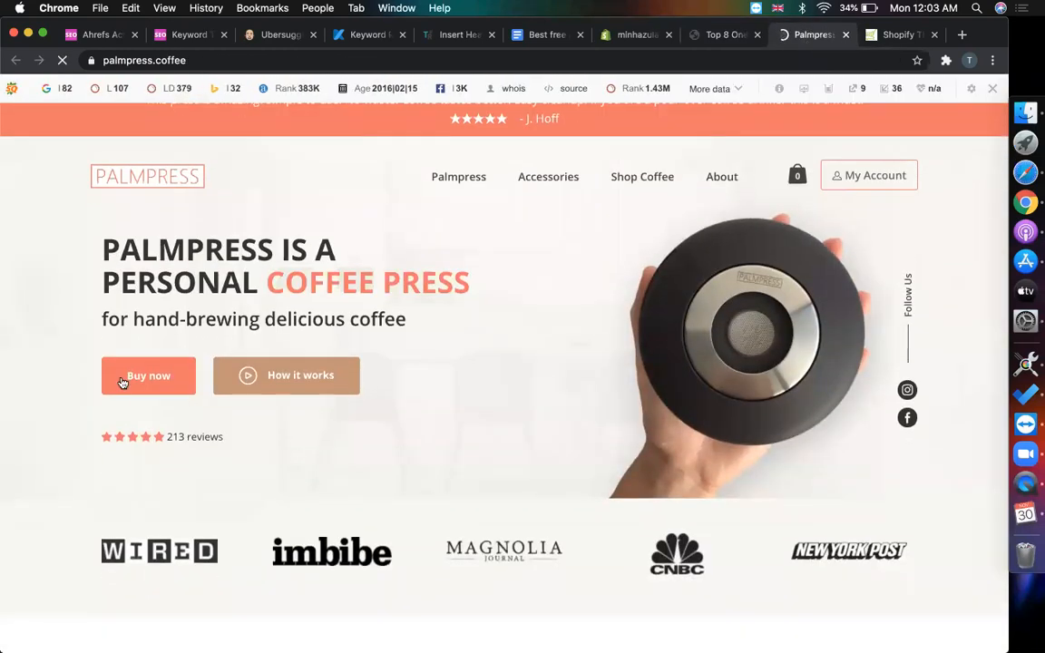
scroll(467, 406, down, 5)
scroll(467, 406, down, 10)
scroll(467, 406, down, 5)
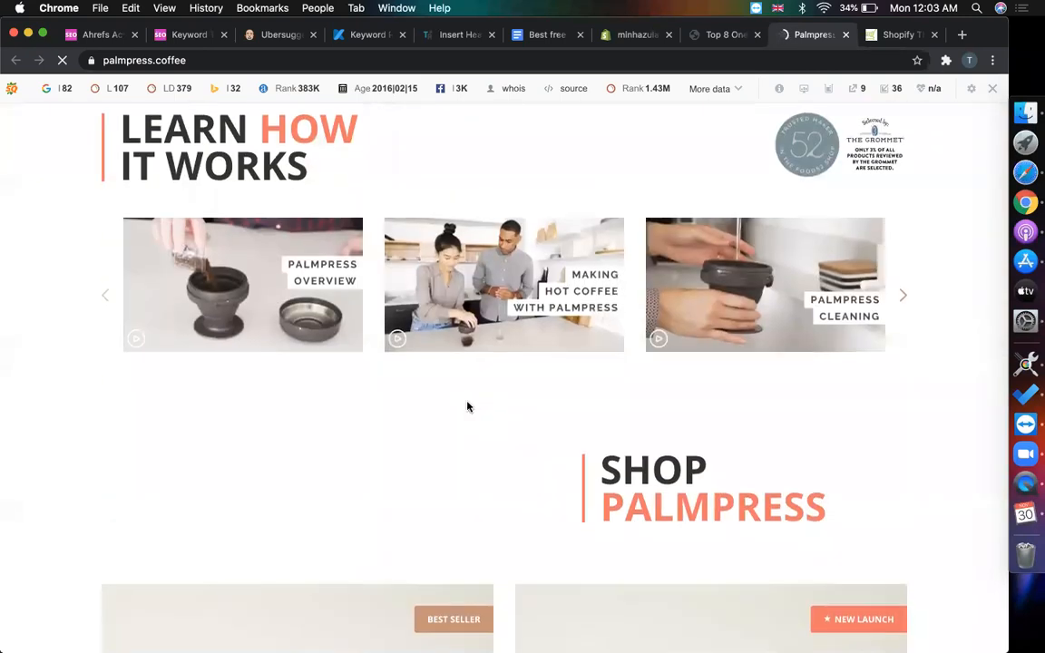
scroll(467, 406, down, 20)
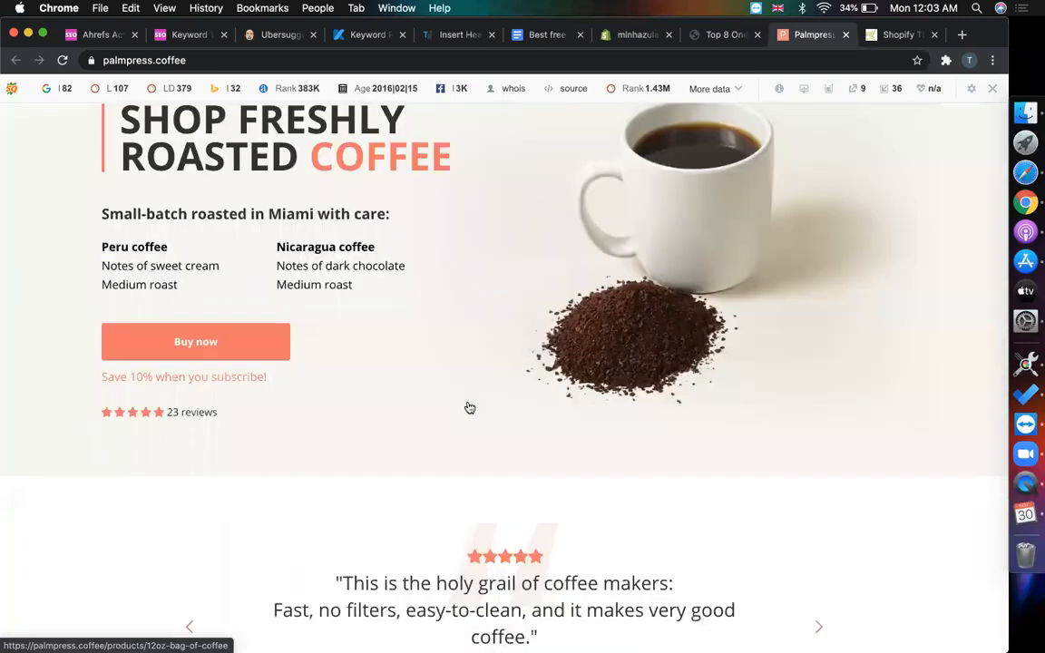
scroll(470, 408, down, 15)
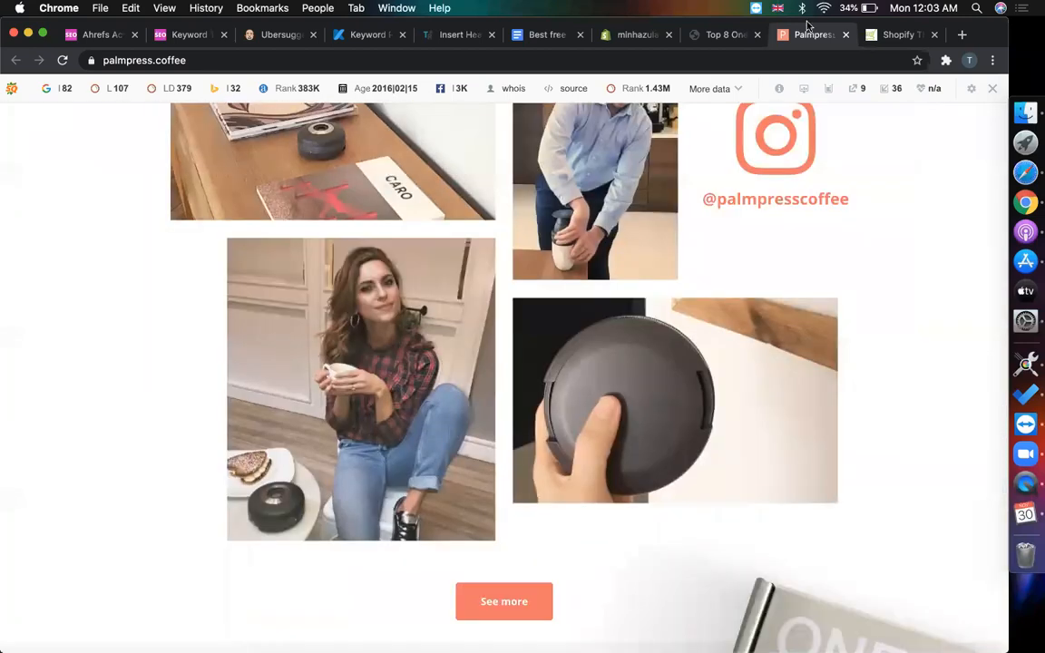
- Back in the article, open Example #6 Wurkin Stiffs in a new tab
click(716, 36)
scroll(401, 279, down, 5)
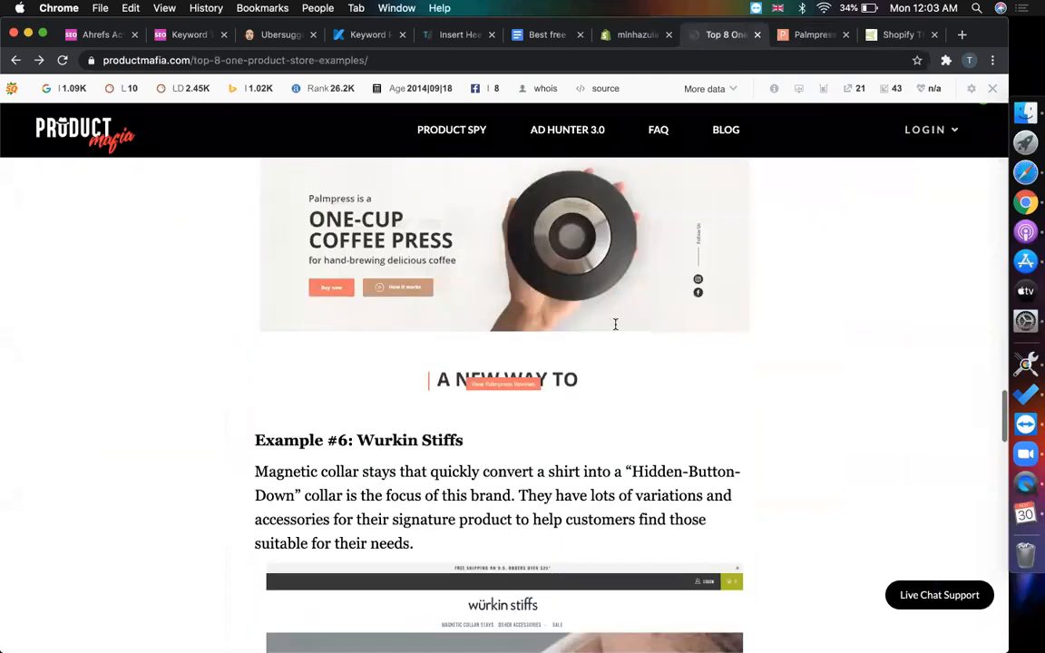
right_click(420, 238)
click(458, 238)
click(798, 33)
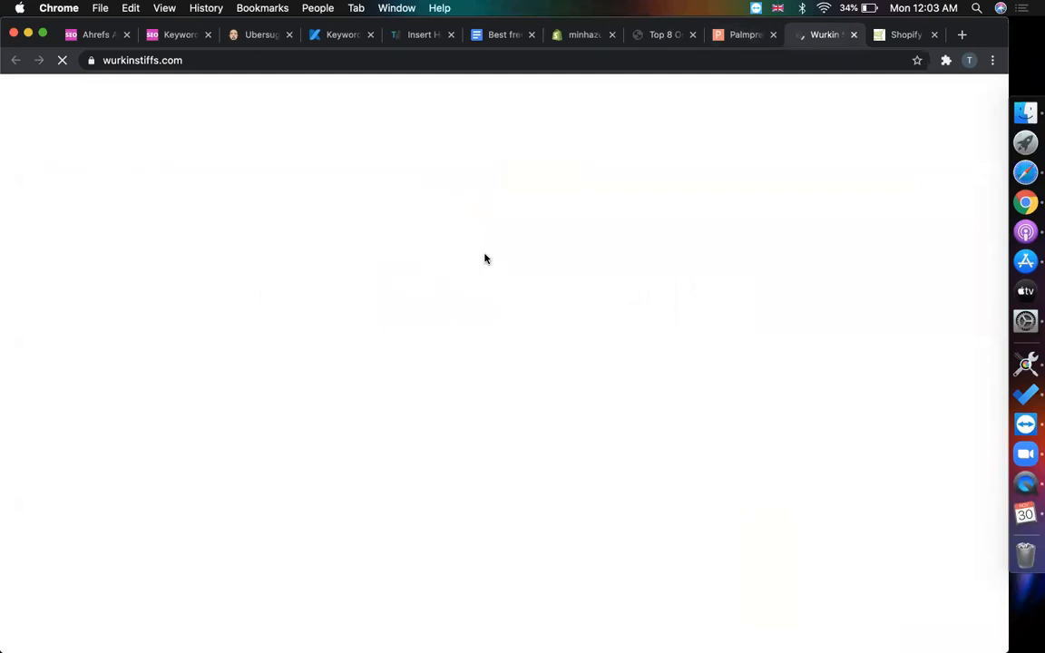
- Browse the Wurkin Stiffs homepage to the footer, dismissing its signup popup
scroll(485, 258, down, 5)
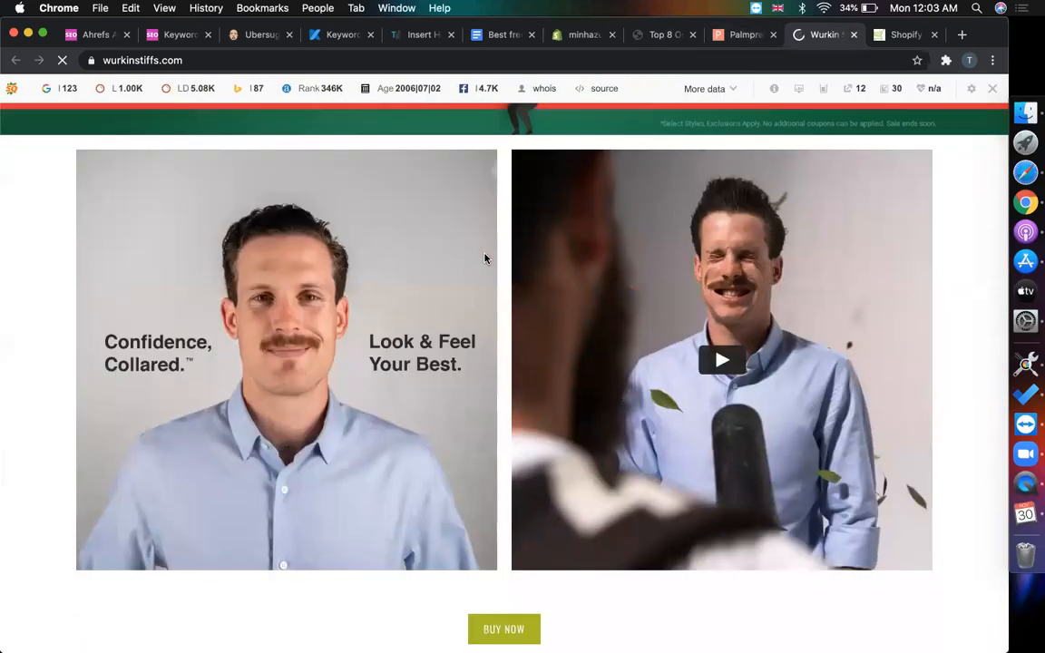
scroll(485, 259, down, 10)
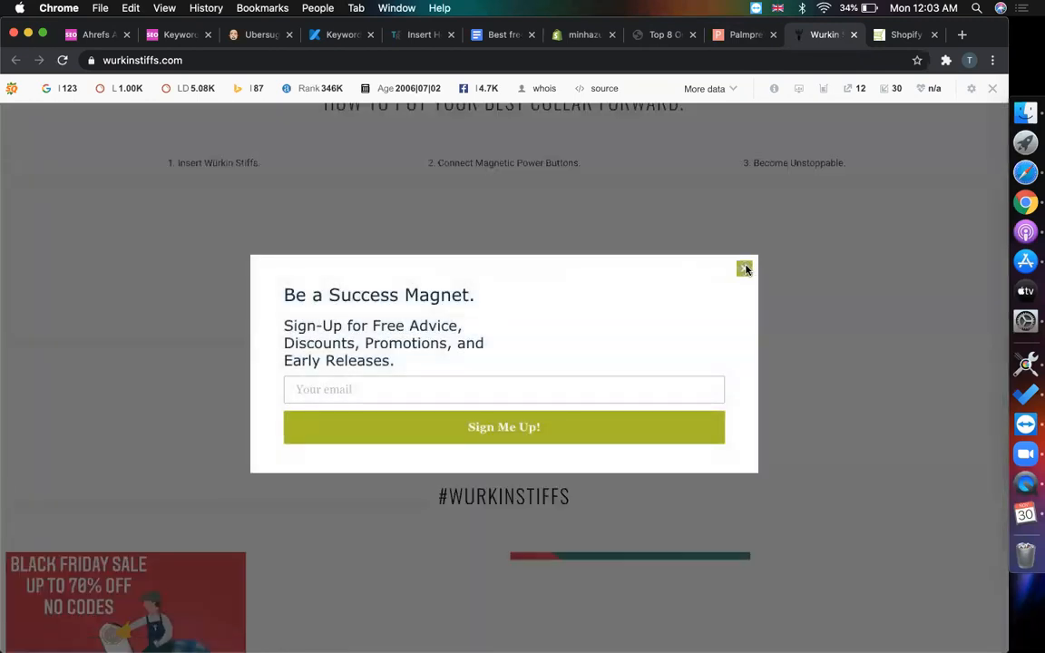
click(745, 268)
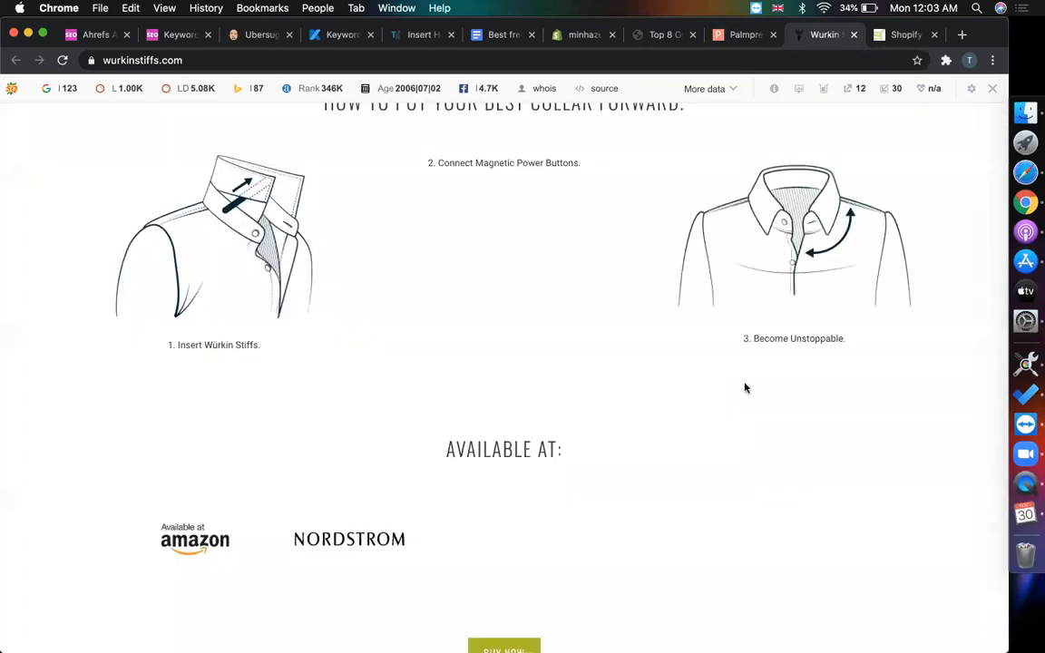
scroll(833, 282, down, 5)
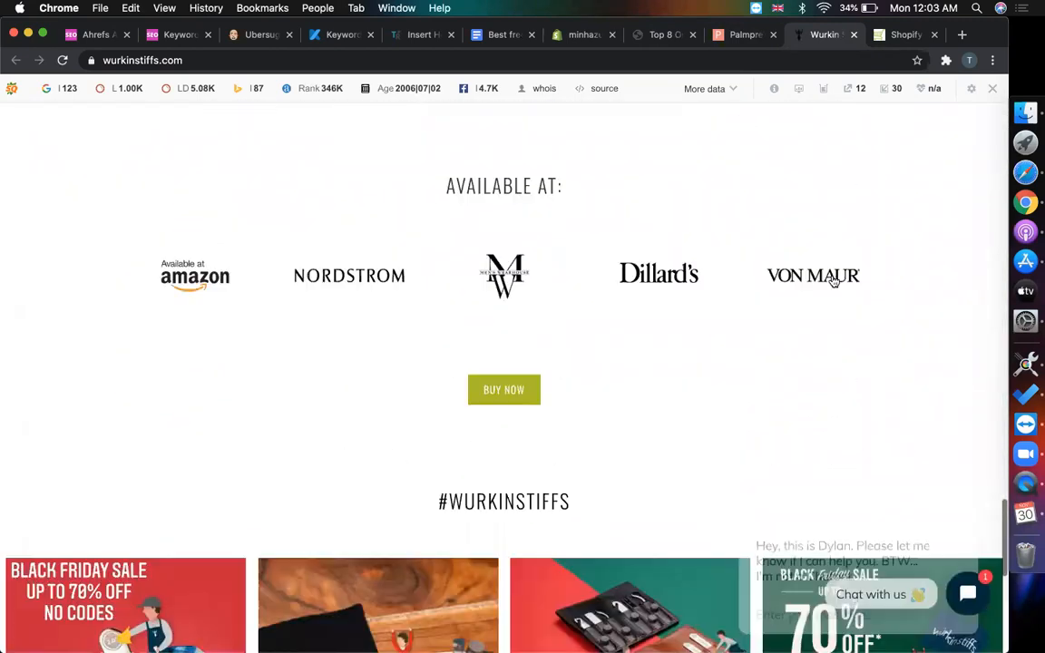
scroll(834, 282, down, 6)
scroll(832, 281, up, 15)
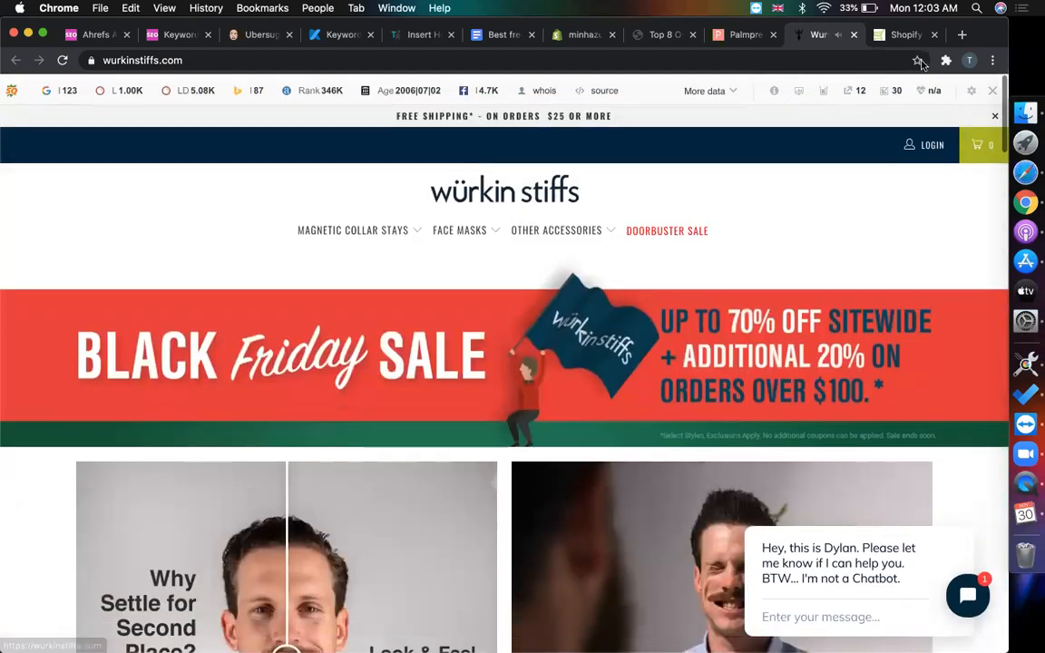
- Start a new tab with 'themes.' entered in the address bar
click(962, 34)
text(theme)
key(BackSpace)
text(s.)
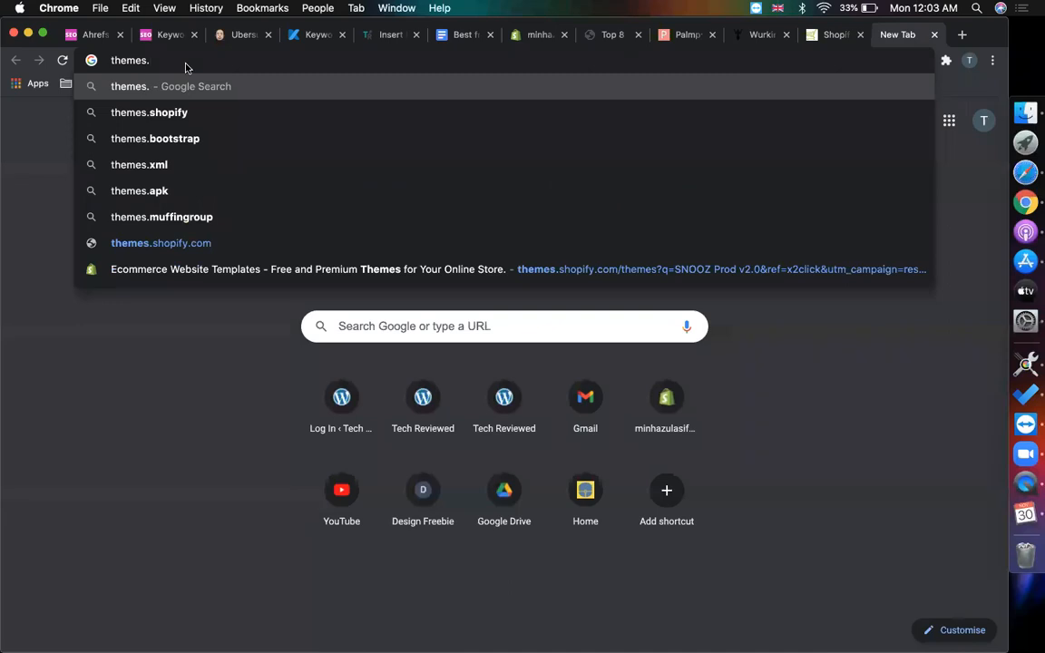
- Load the Shopify themes home page at themes.shopify.com, stripping the search query from the address
click(504, 269)
drag(204, 60, 1036, 63)
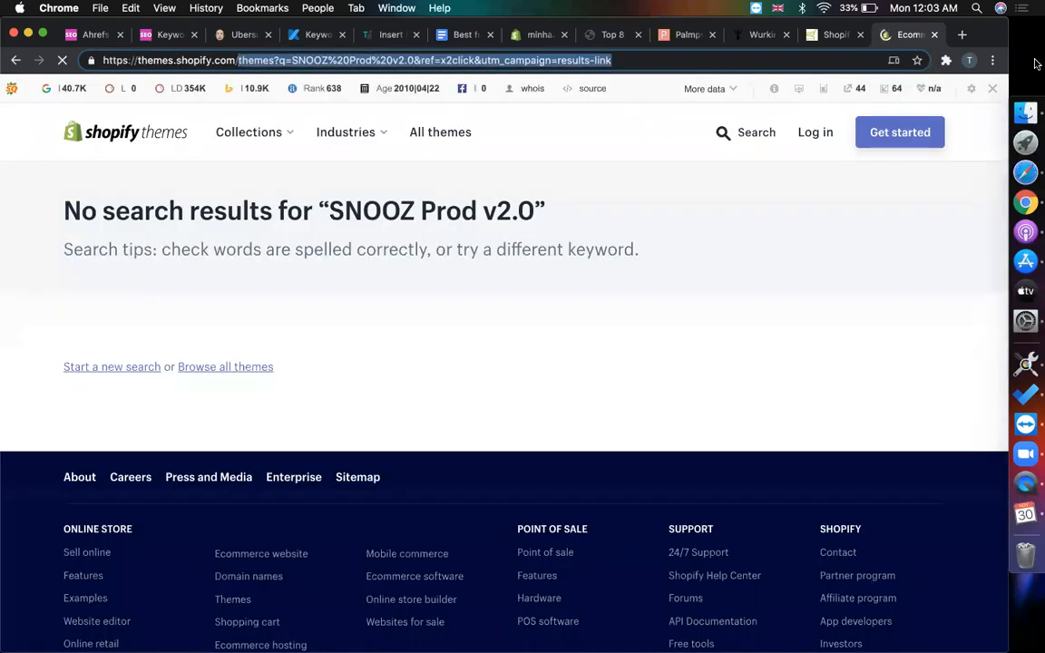
key(BackSpace)
key(Return)
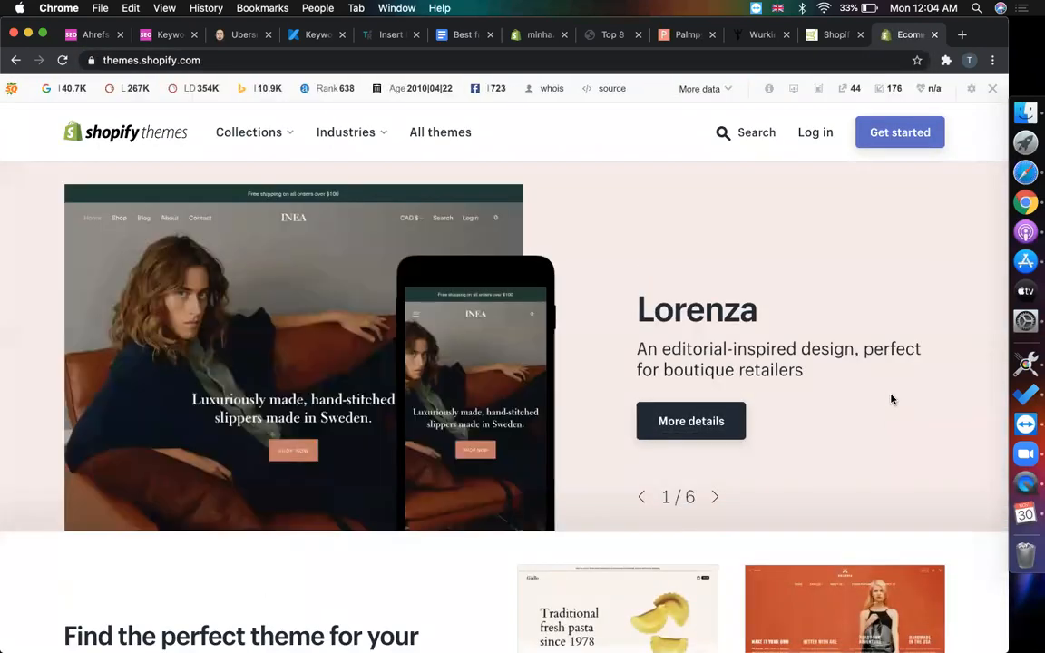
- Hide the SEO toolbar for themes.shopify.com and scroll through the theme store
click(991, 90)
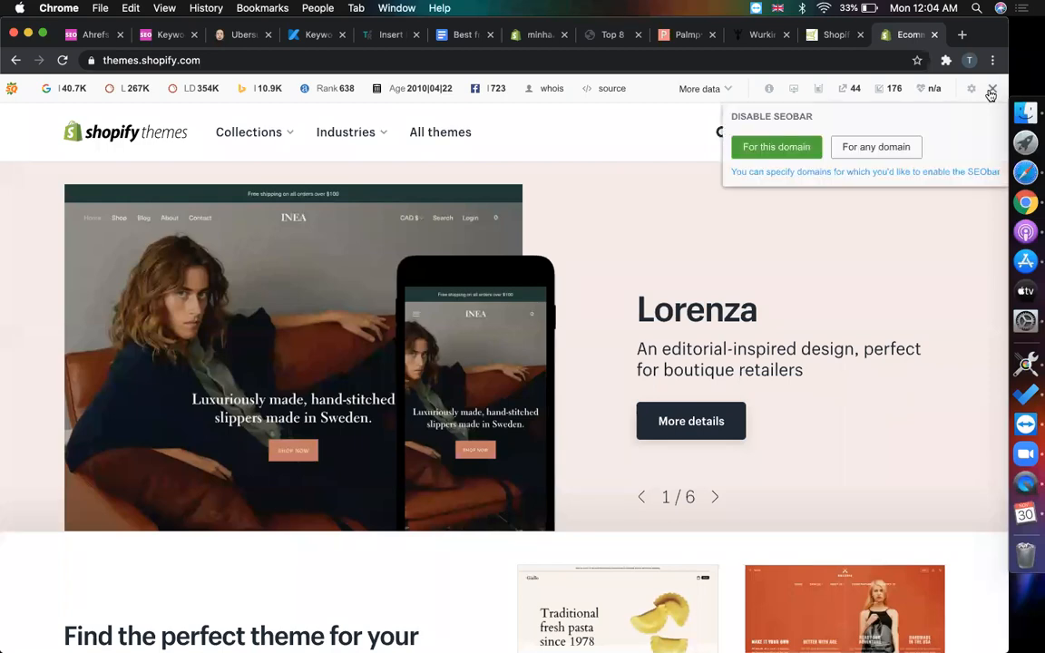
click(776, 147)
scroll(483, 549, down, 15)
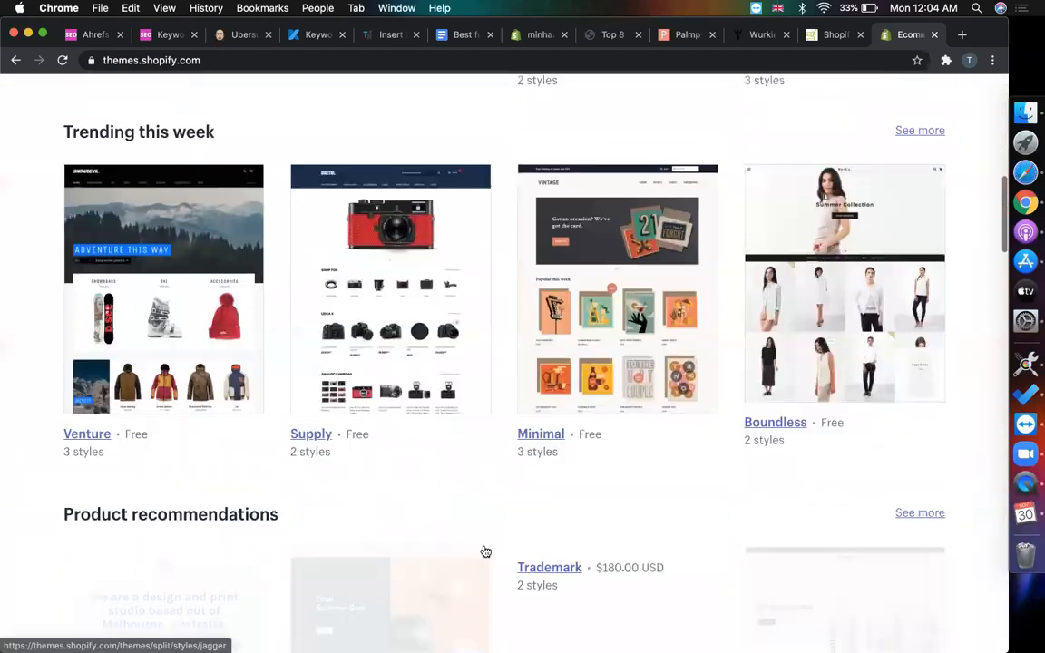
scroll(484, 549, up, 2)
scroll(483, 550, up, 2)
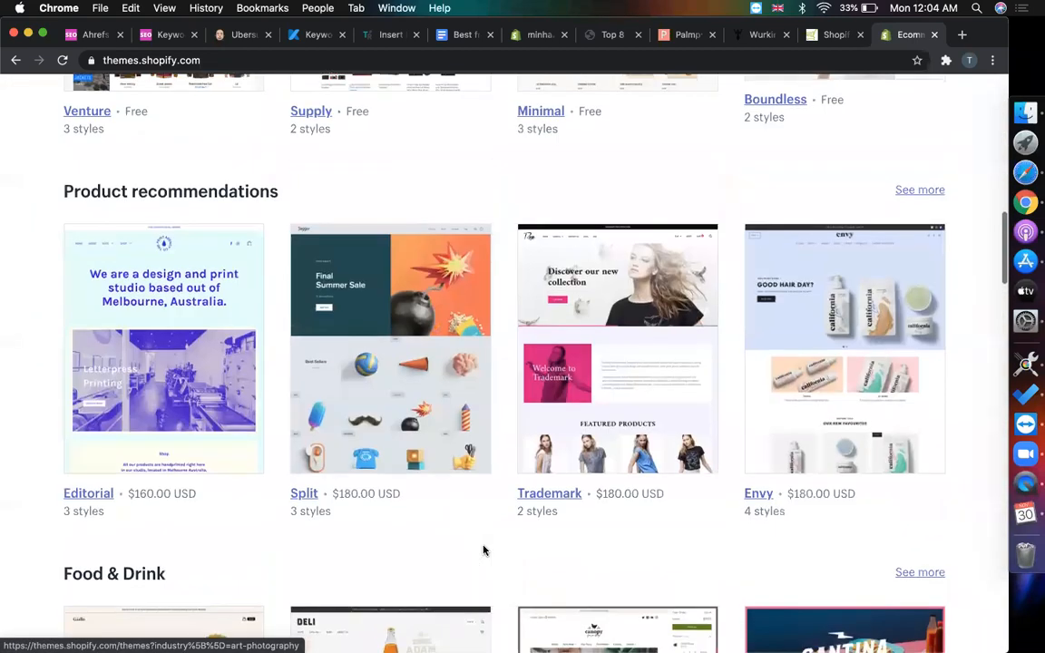
scroll(485, 551, down, 1)
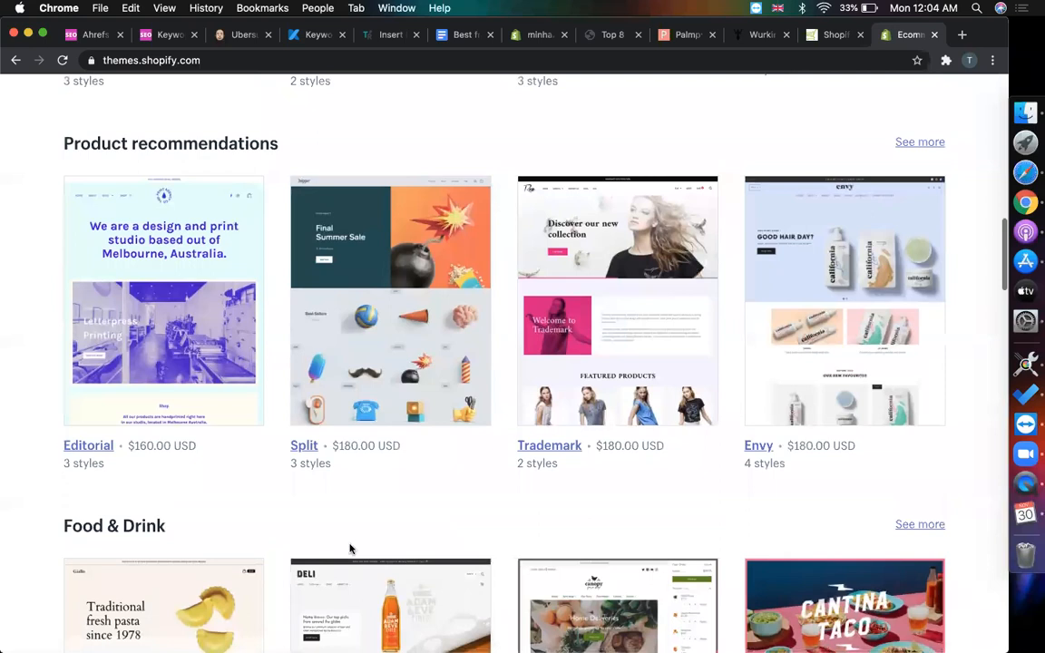
- Highlight words in the Food & Drink heading, then clear the selection
triple_click(56, 530)
double_click(133, 526)
triple_click(127, 527)
click(99, 524)
double_click(88, 527)
triple_click(160, 526)
click(99, 526)
- Scroll through the Food & Drink row and open the Emerge theme's details page
scroll(222, 419, down, 4)
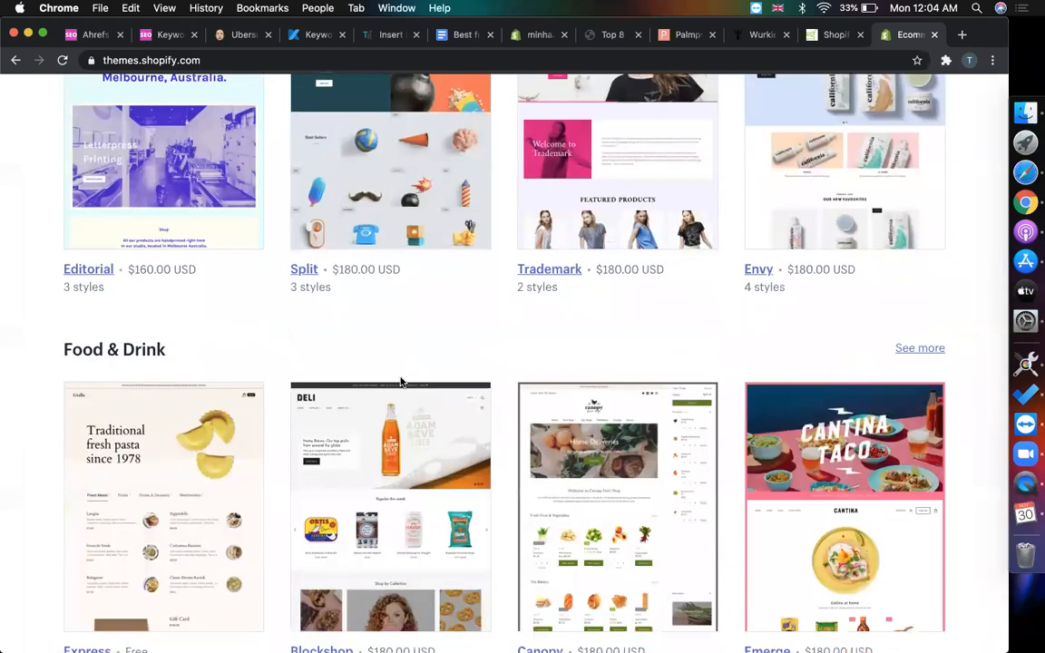
scroll(400, 382, down, 1)
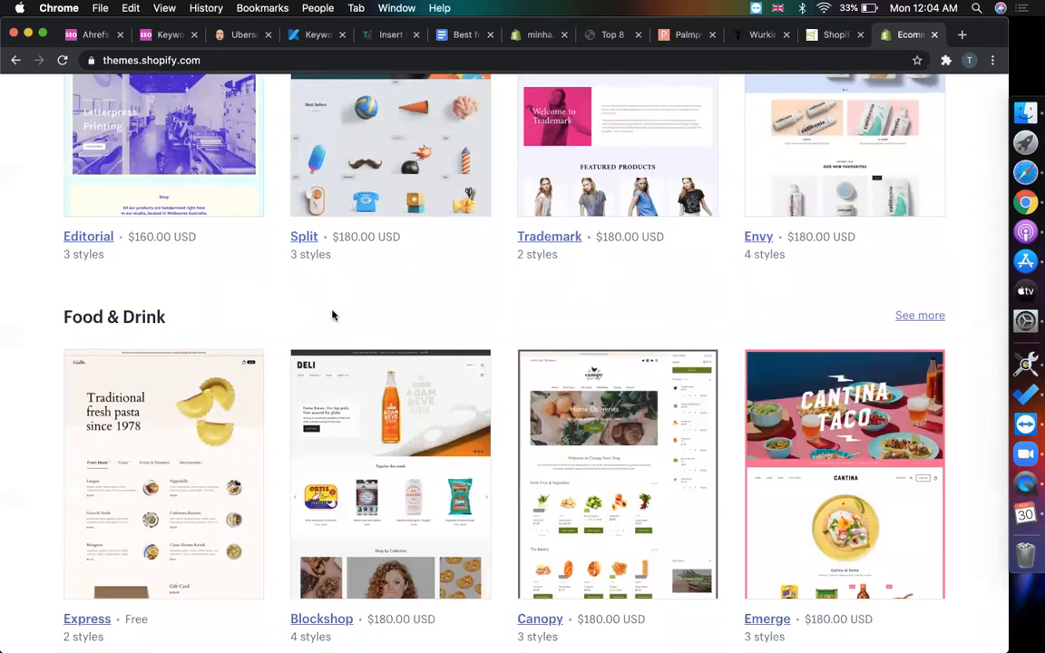
scroll(332, 315, up, 15)
scroll(299, 278, down, 5)
scroll(477, 314, up, 3)
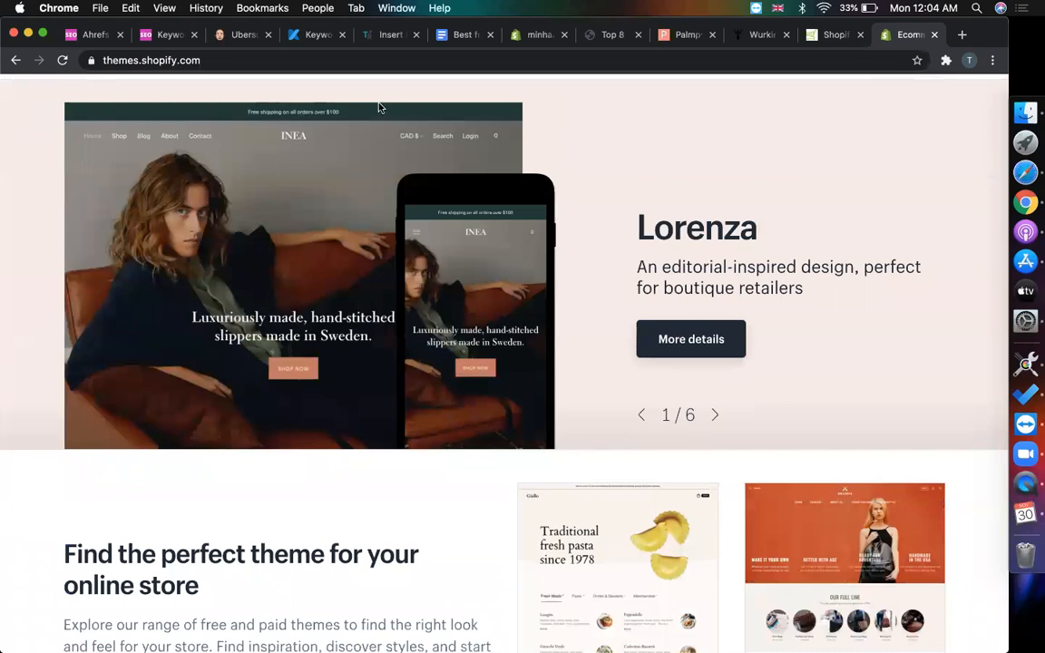
scroll(308, 352, up, 2)
scroll(601, 297, down, 8)
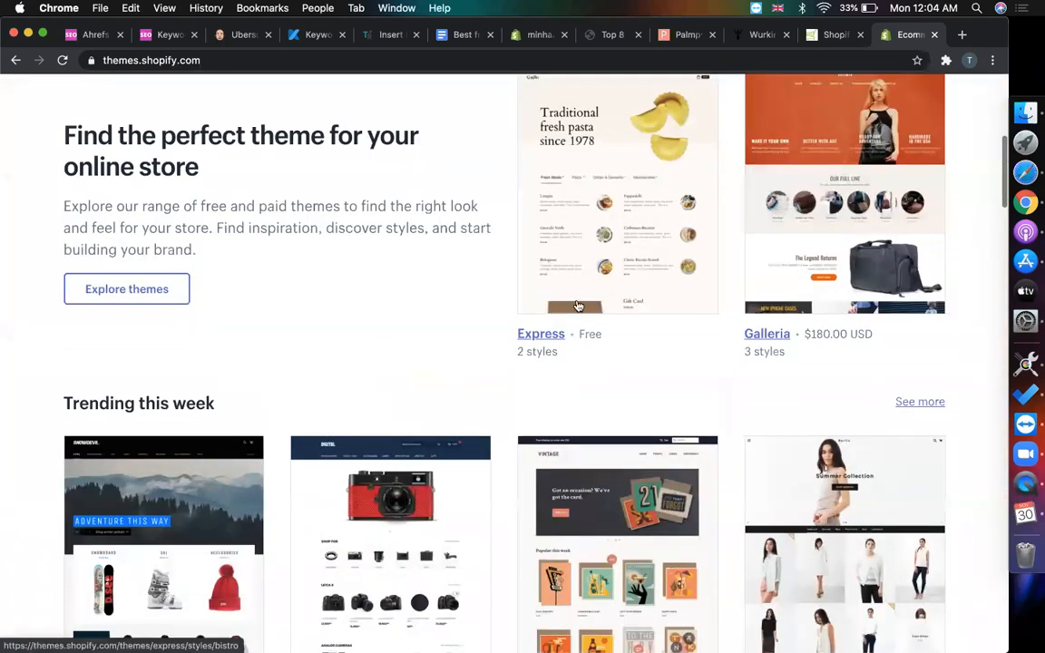
scroll(361, 392, down, 4)
scroll(361, 392, down, 3)
scroll(347, 384, up, 4)
scroll(415, 334, up, 2)
scroll(489, 438, down, 6)
scroll(872, 239, down, 3)
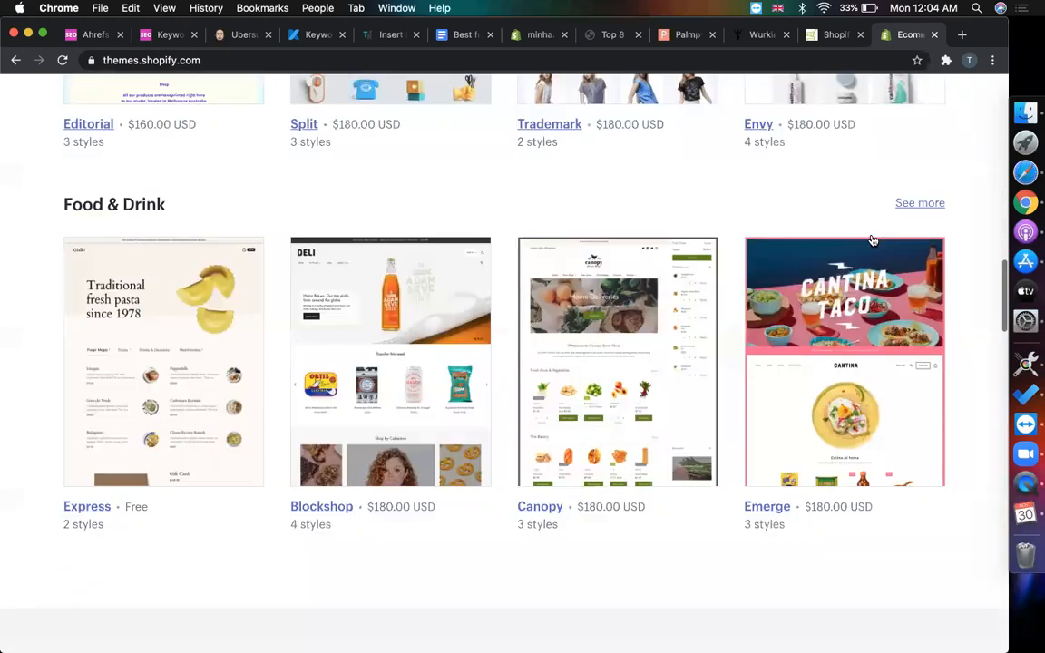
click(768, 430)
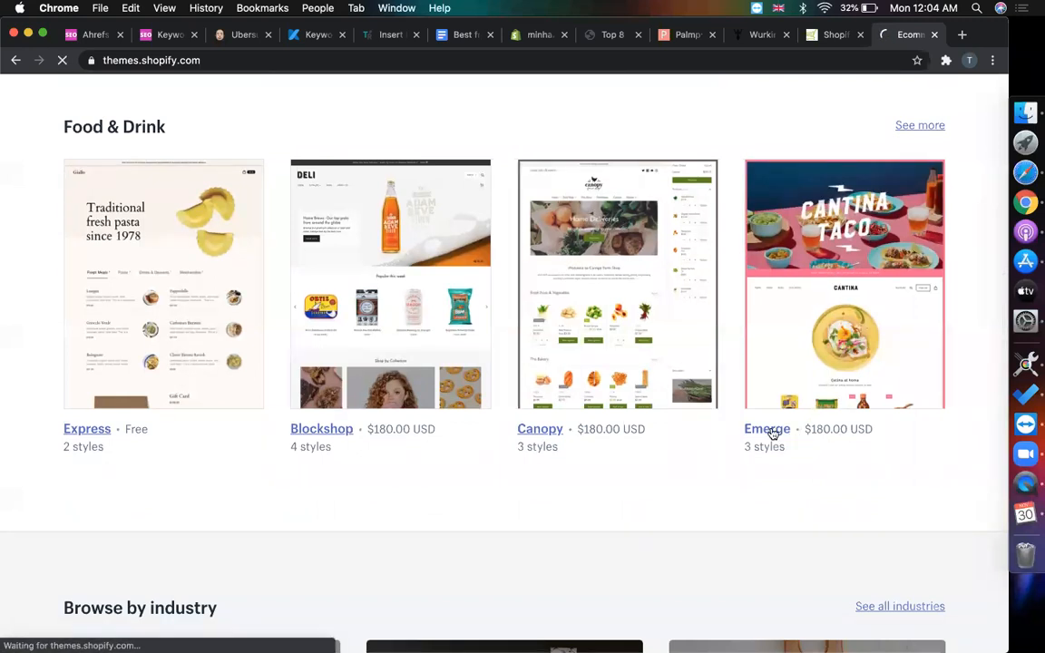
- Scroll Emerge's page to 'Stores using Emerge' and open Pinned Protest in a new tab
scroll(588, 486, down, 8)
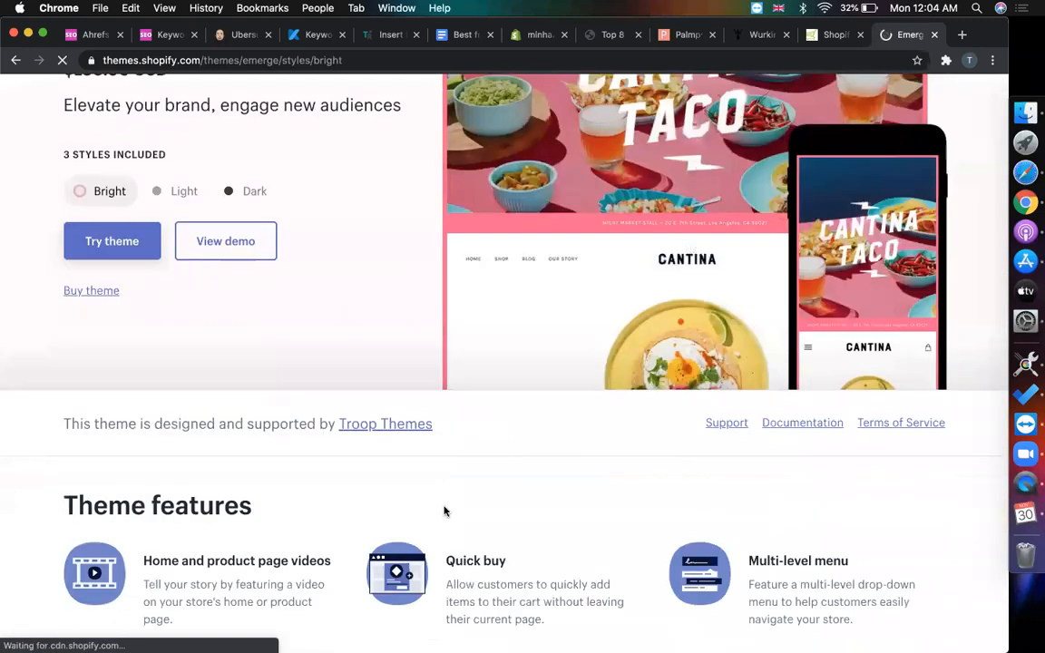
scroll(443, 510, down, 6)
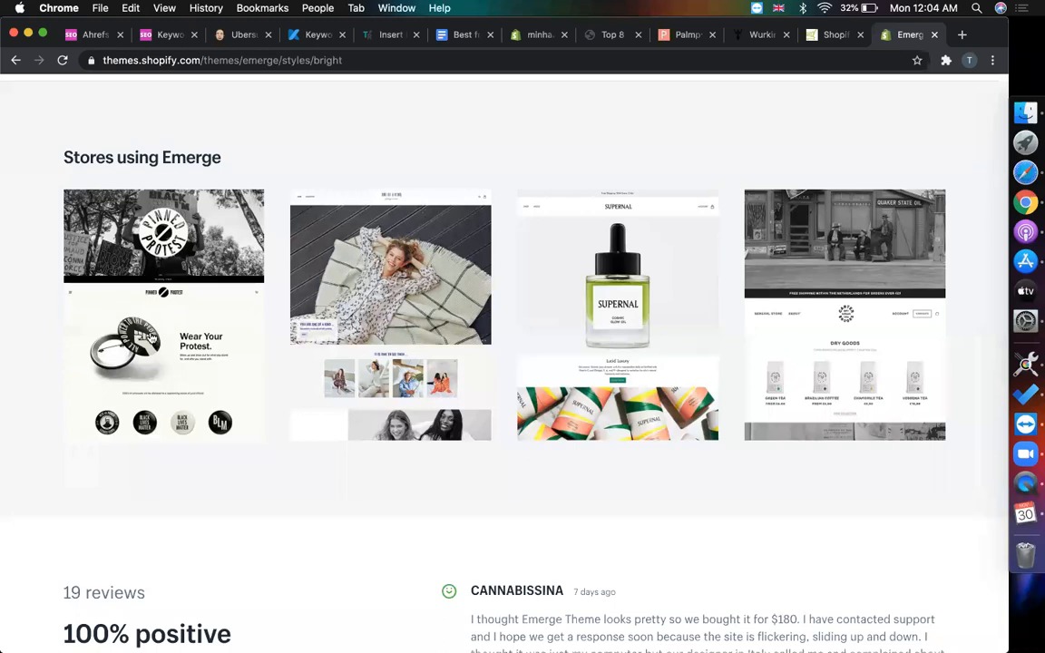
scroll(366, 224, up, 3)
scroll(168, 184, down, 4)
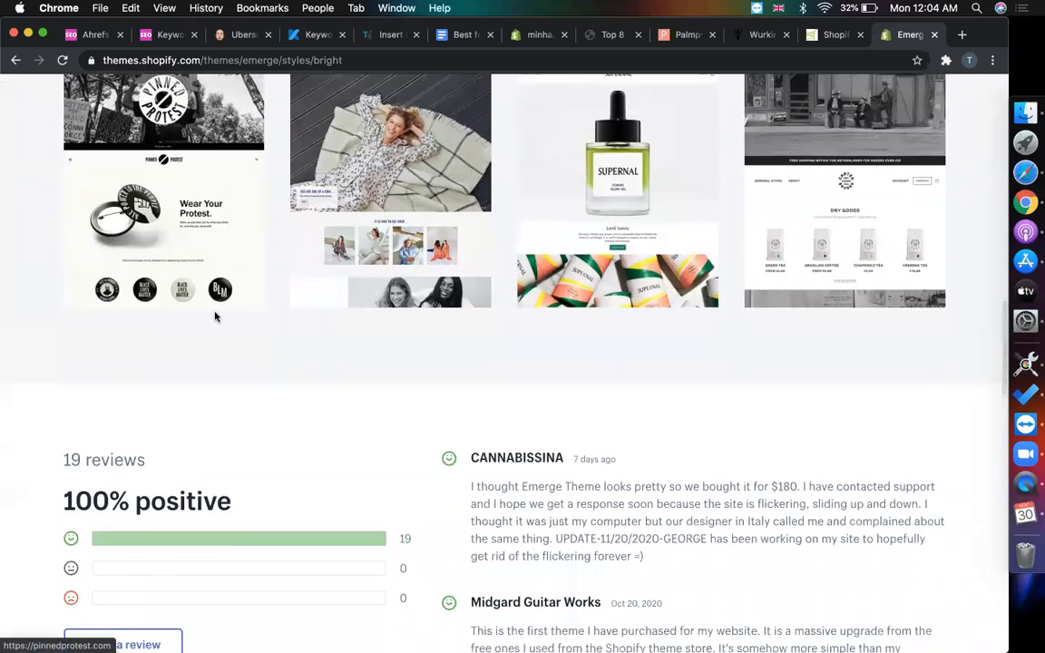
scroll(199, 350, up, 4)
scroll(182, 308, down, 3)
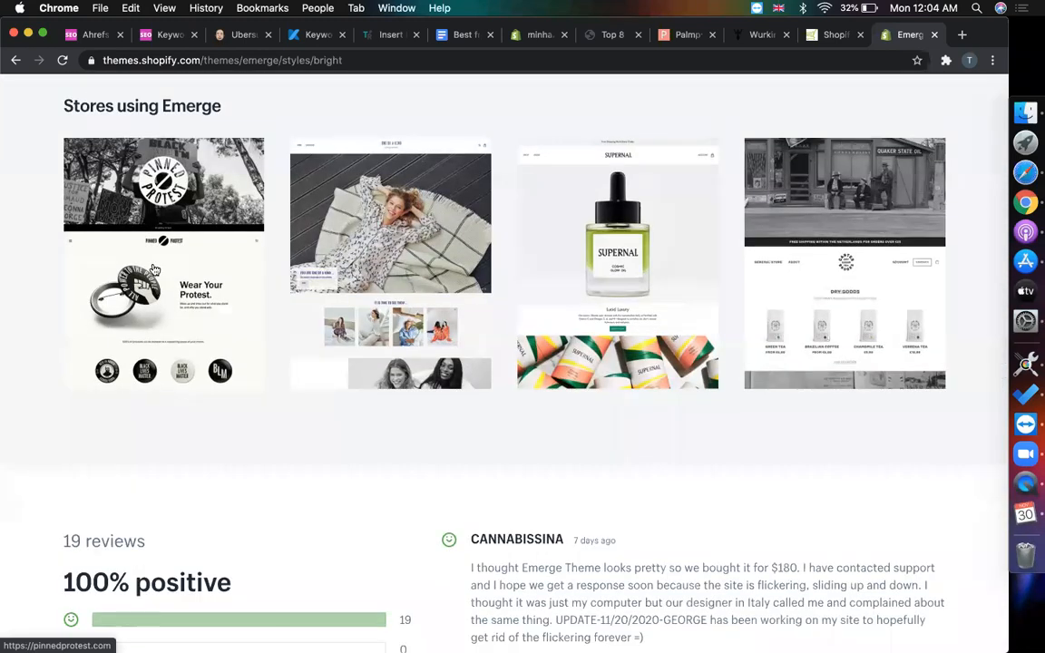
right_click(154, 268)
click(177, 273)
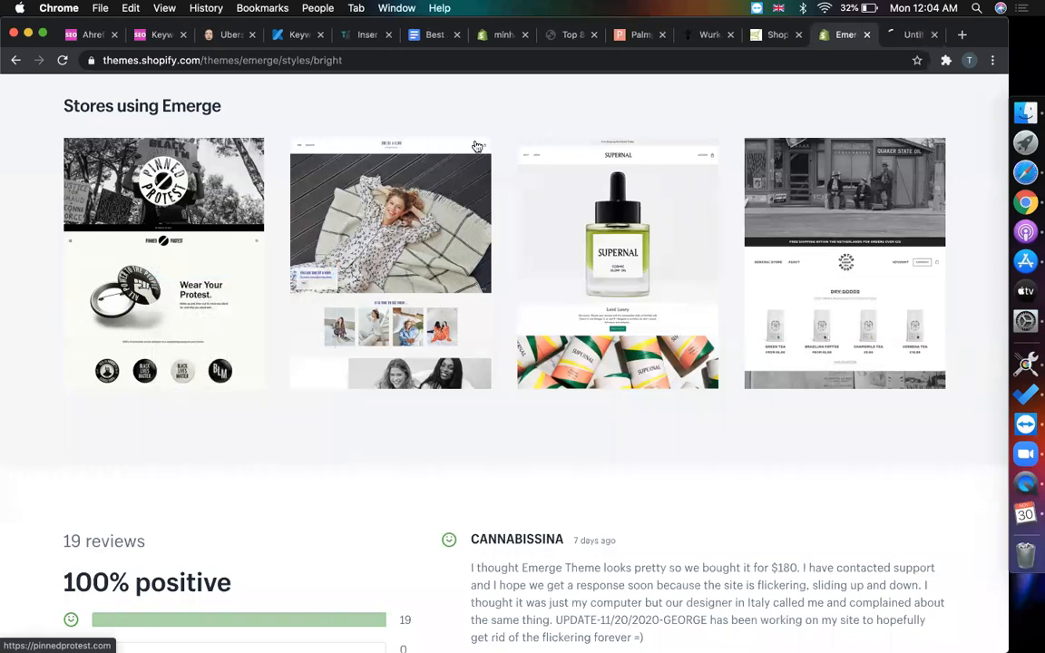
click(907, 35)
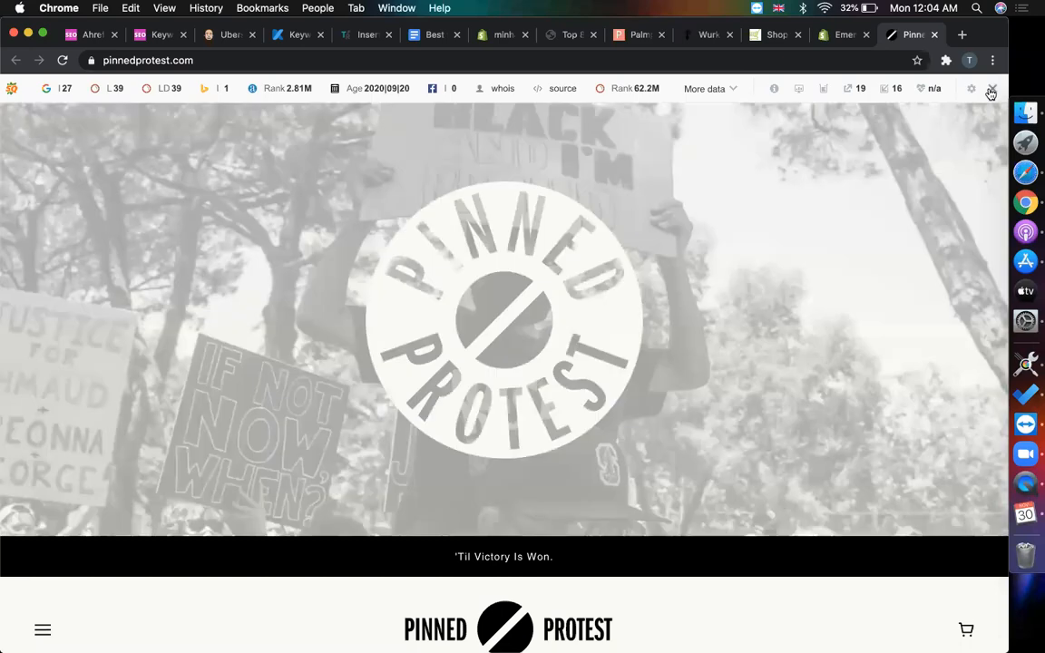
- Hide the SEO toolbar for pinnedprotest.com and scroll through the Pinned Protest page
click(991, 91)
click(780, 148)
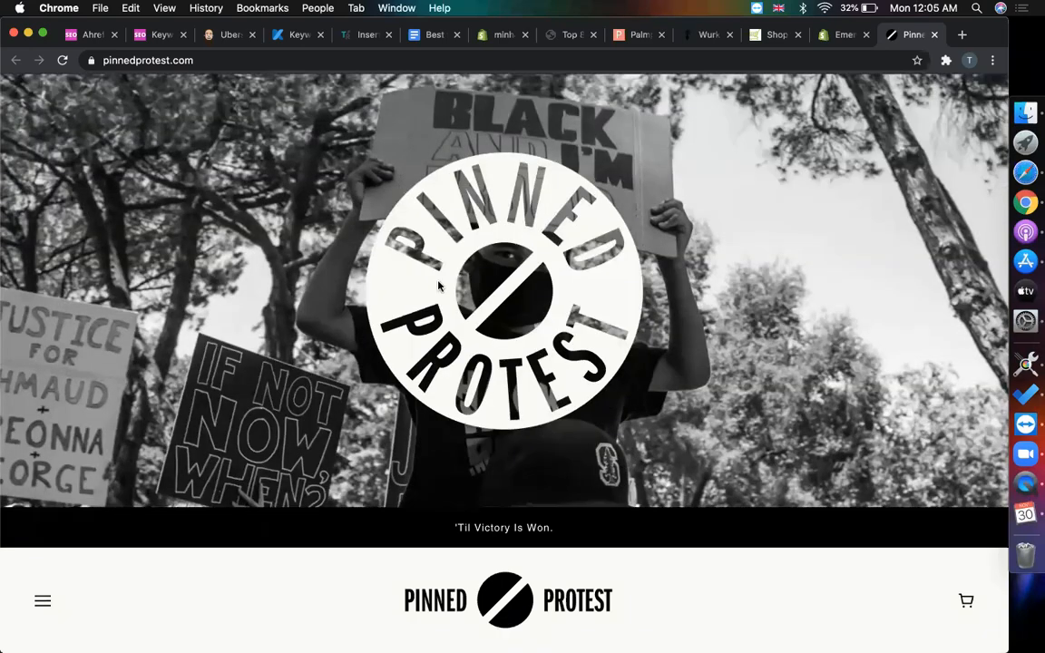
scroll(438, 287, down, 20)
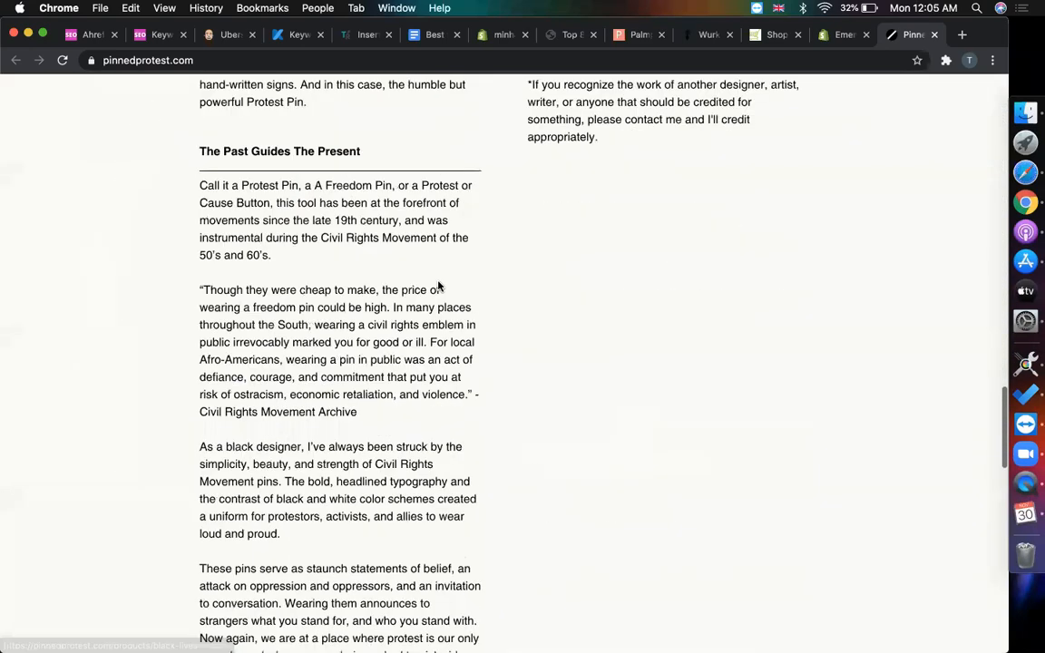
scroll(438, 286, down, 10)
scroll(438, 286, up, 20)
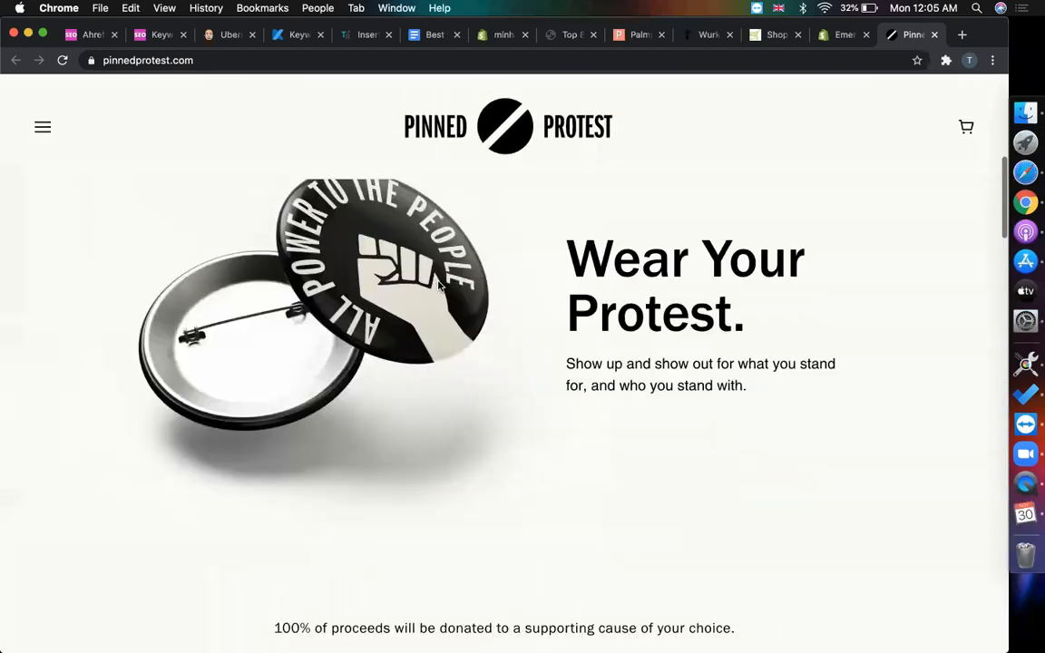
scroll(438, 287, up, 5)
- Return to the Emerge theme page and open the Supernal example store in a new tab
click(838, 36)
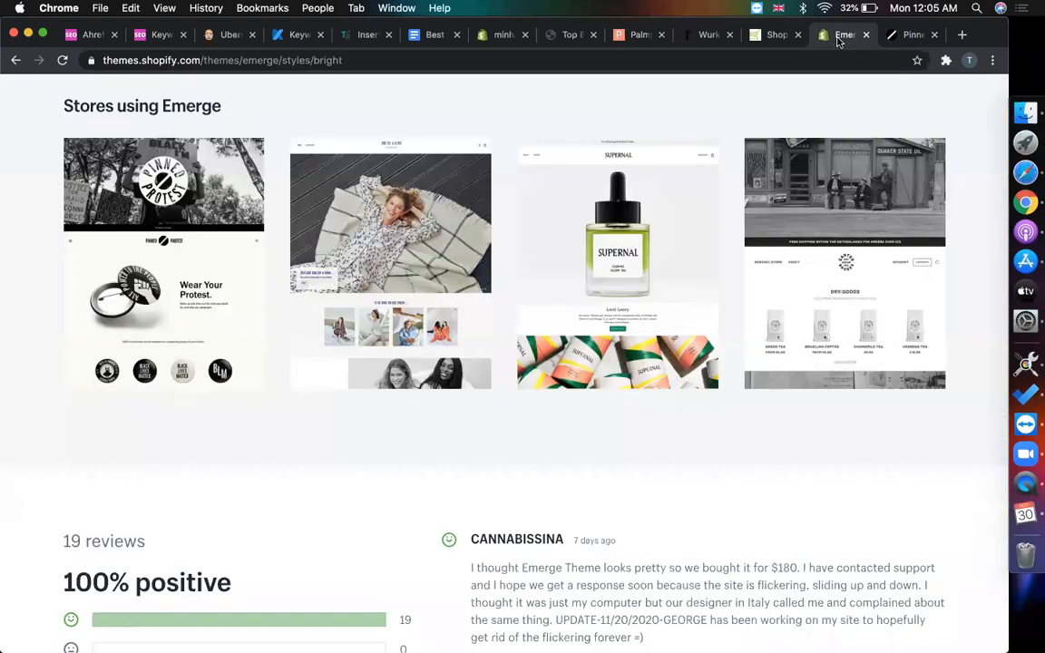
scroll(195, 292, up, 10)
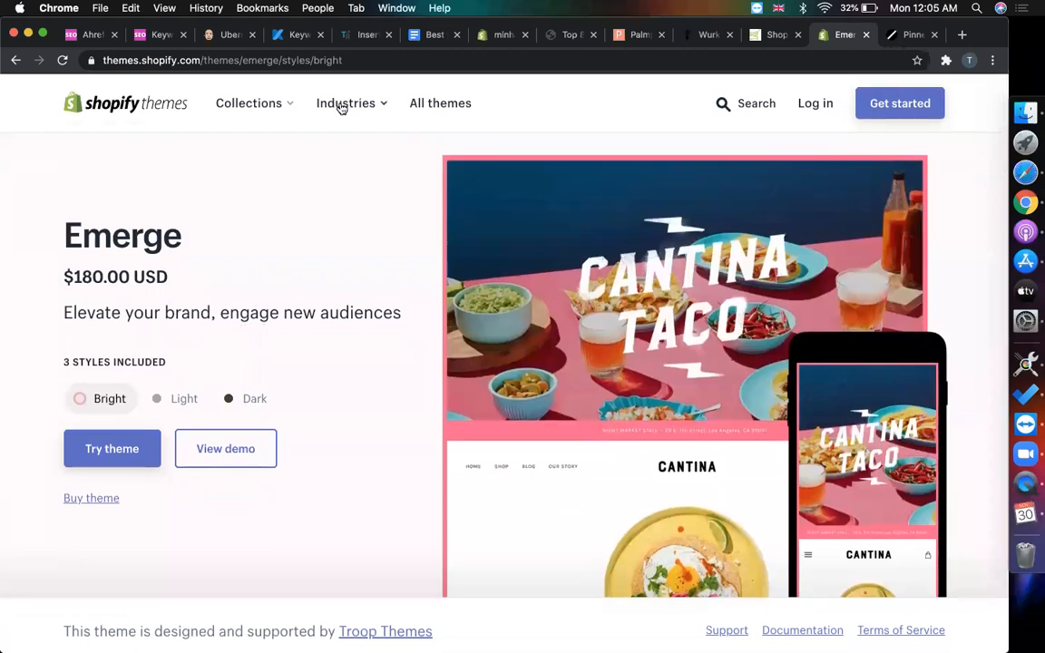
scroll(556, 252, down, 15)
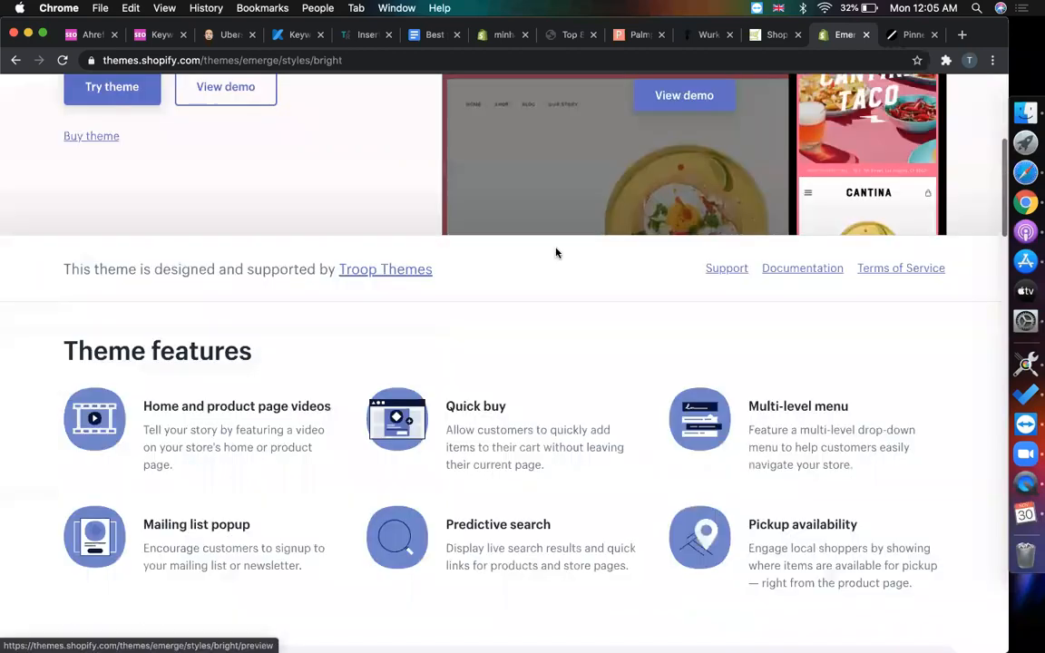
scroll(556, 252, down, 15)
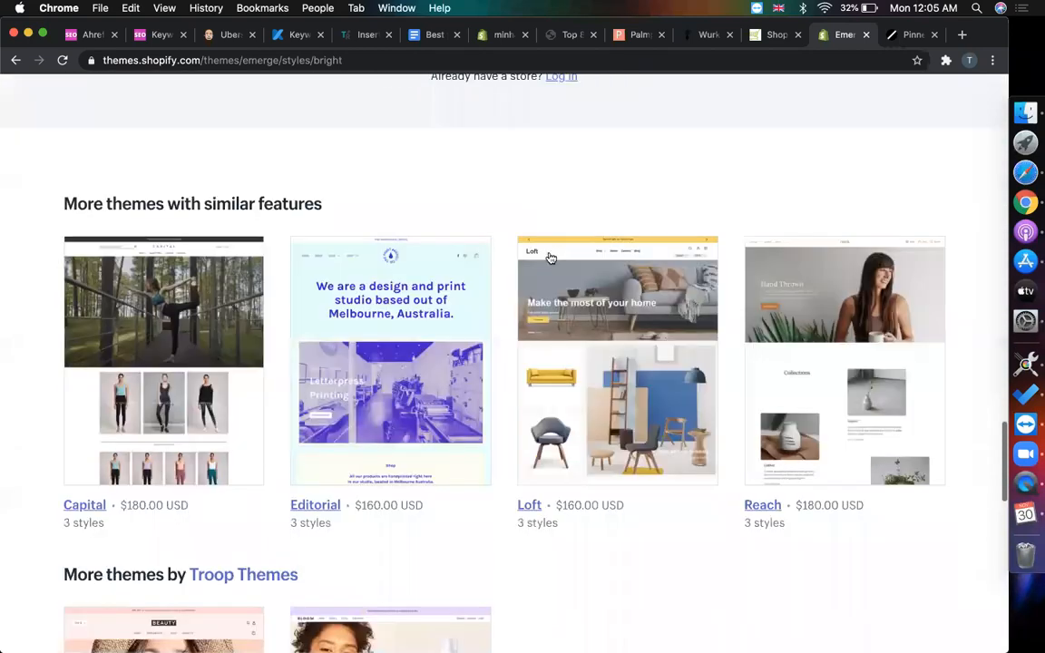
scroll(564, 249, up, 15)
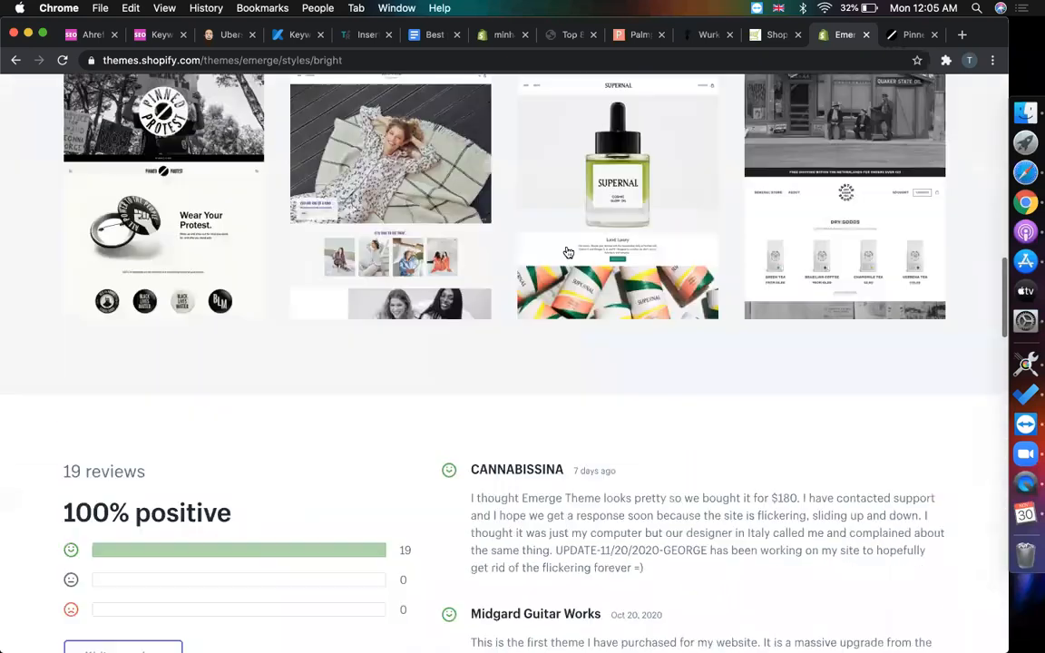
scroll(566, 251, down, 2)
click(630, 380)
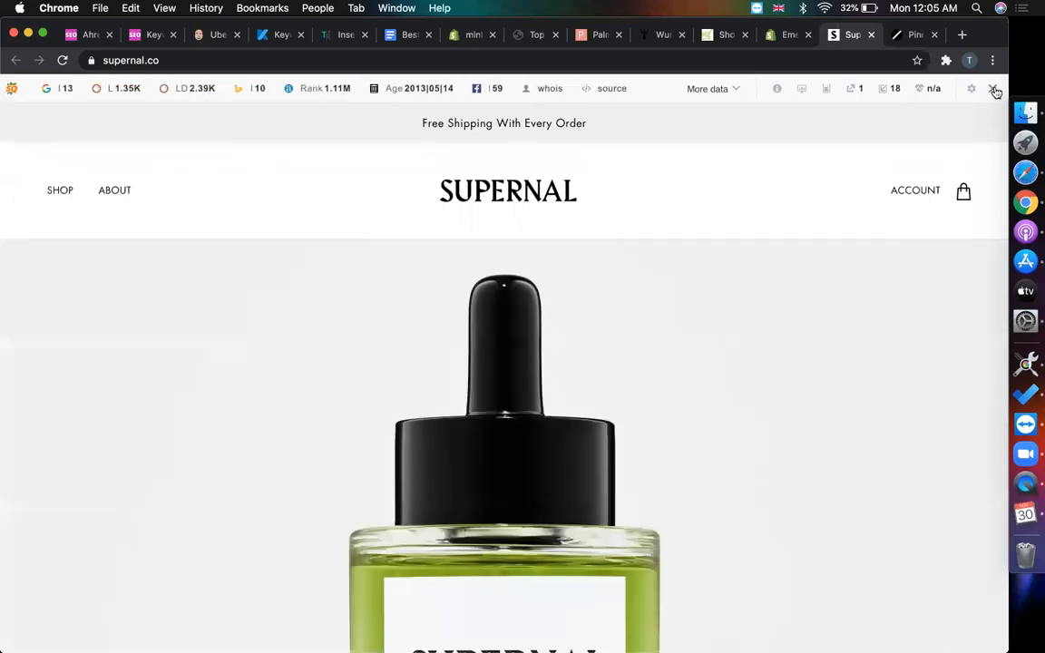
- Hide the SEO toolbar for supernal.co, dismiss the subscribe bar, and browse Supernal's homepage to its footer
click(992, 88)
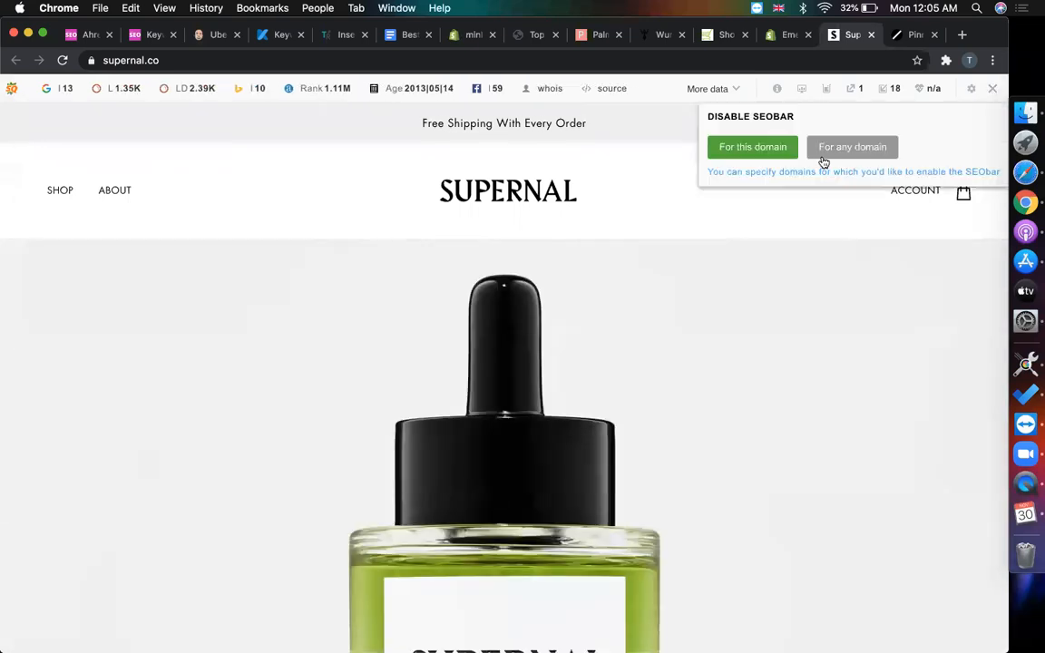
click(753, 154)
scroll(543, 357, down, 10)
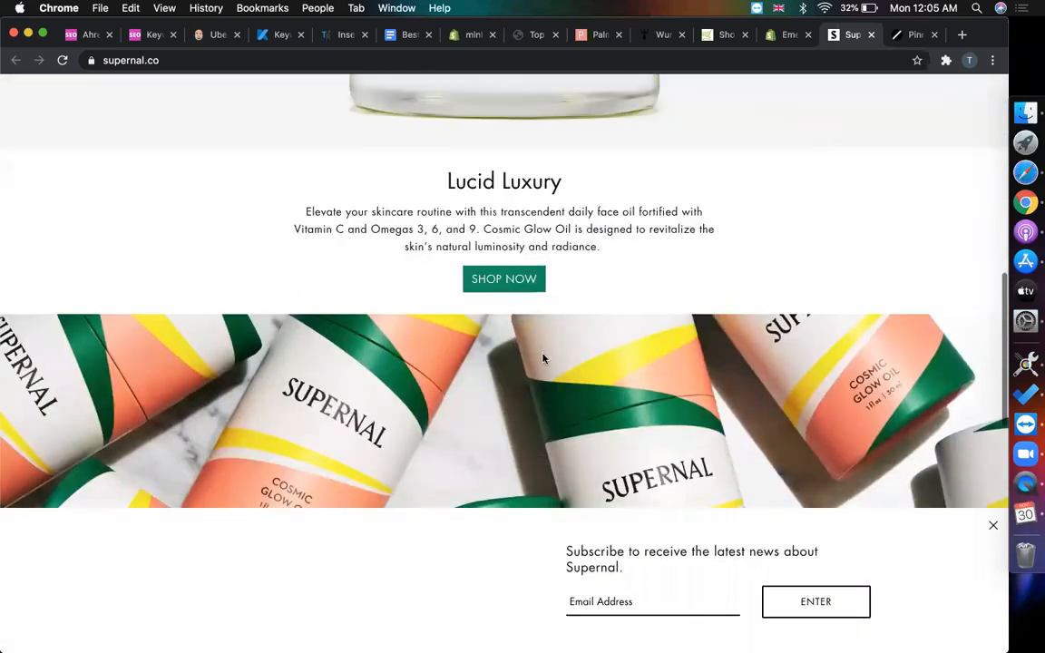
scroll(544, 359, down, 5)
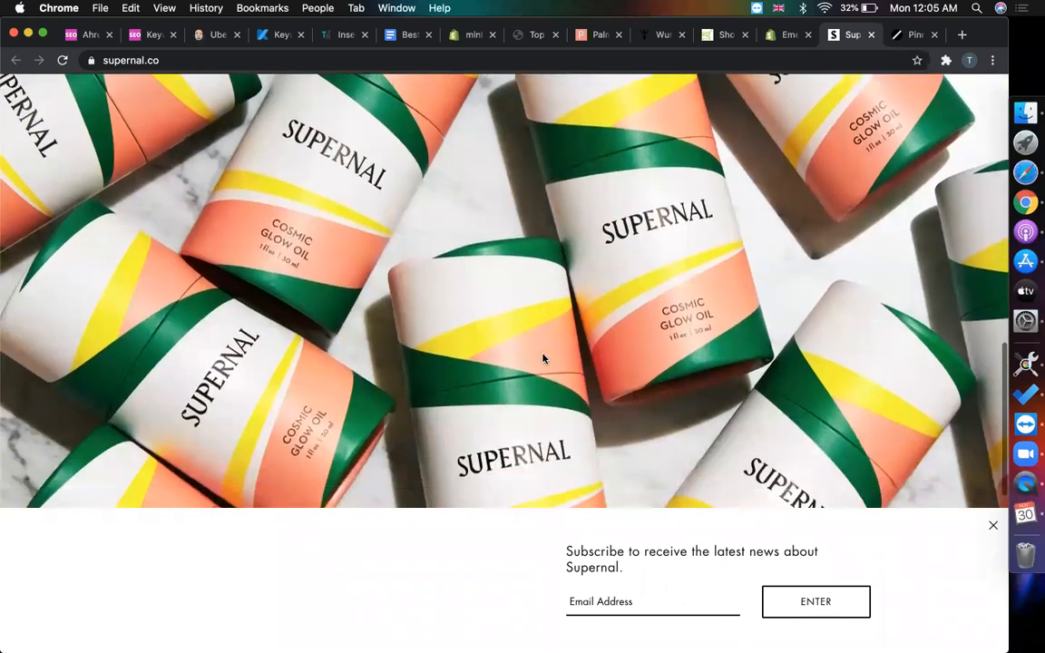
click(992, 528)
scroll(559, 526, down, 5)
scroll(559, 528, down, 3)
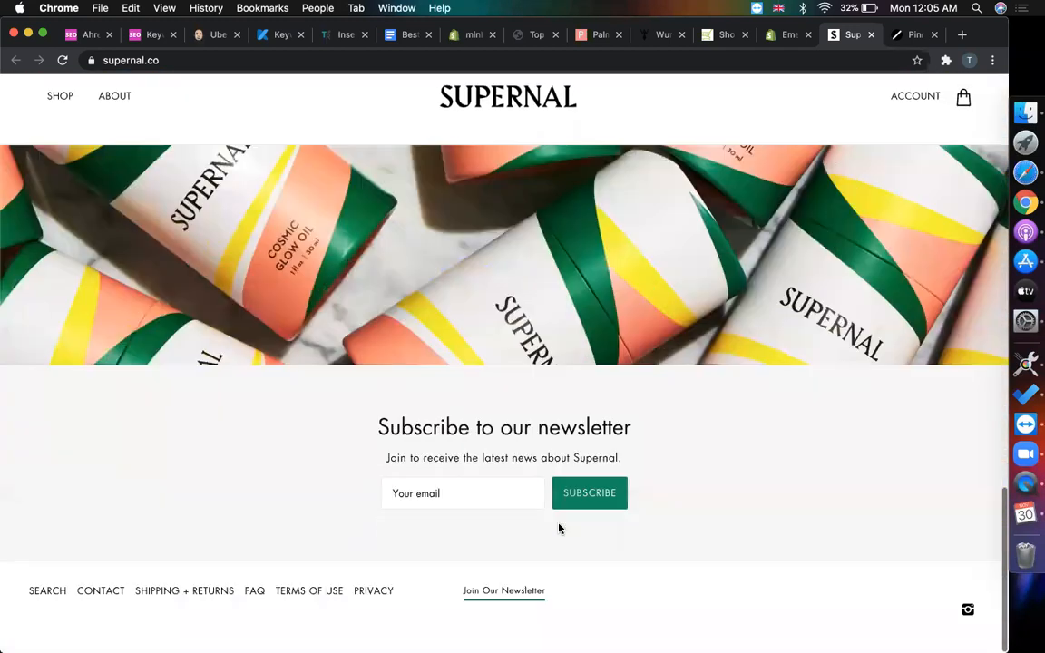
scroll(558, 526, up, 20)
scroll(669, 264, down, 10)
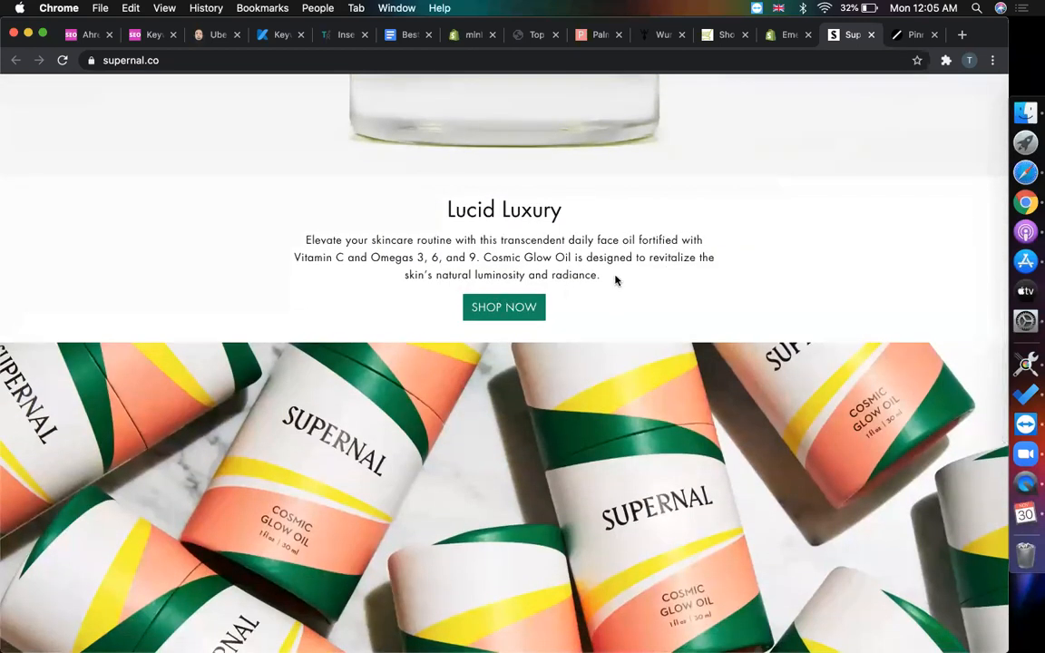
scroll(615, 280, up, 10)
scroll(615, 280, down, 11)
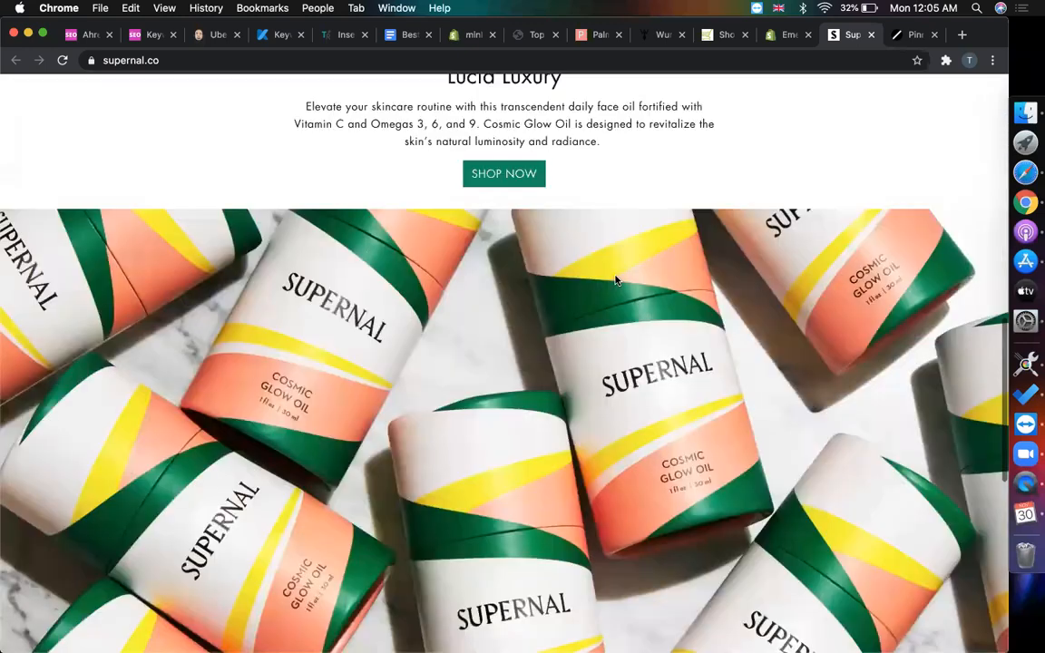
scroll(615, 280, down, 8)
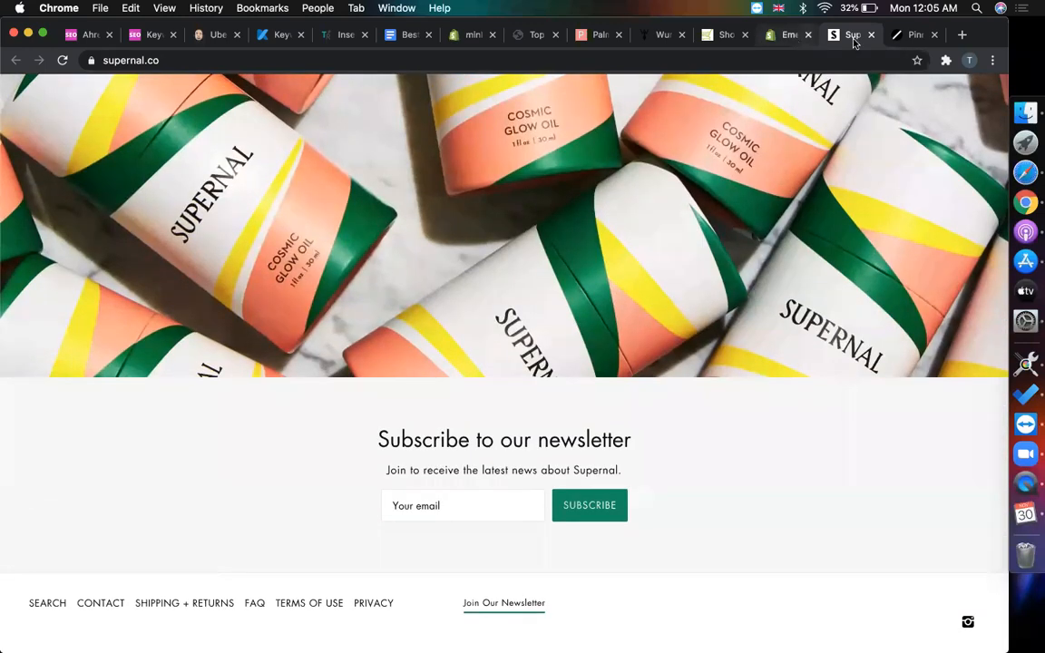
- Scroll the Pinned Protest store, close its tab, and return to Emerge's stores list
click(910, 35)
scroll(535, 363, down, 8)
scroll(544, 369, down, 4)
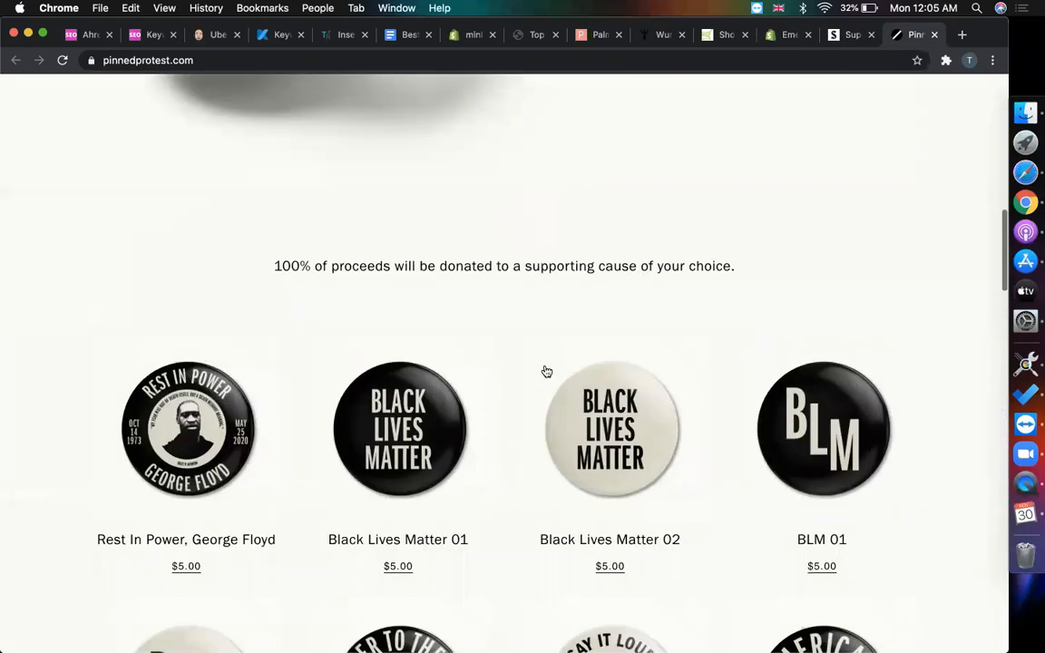
scroll(322, 450, down, 1)
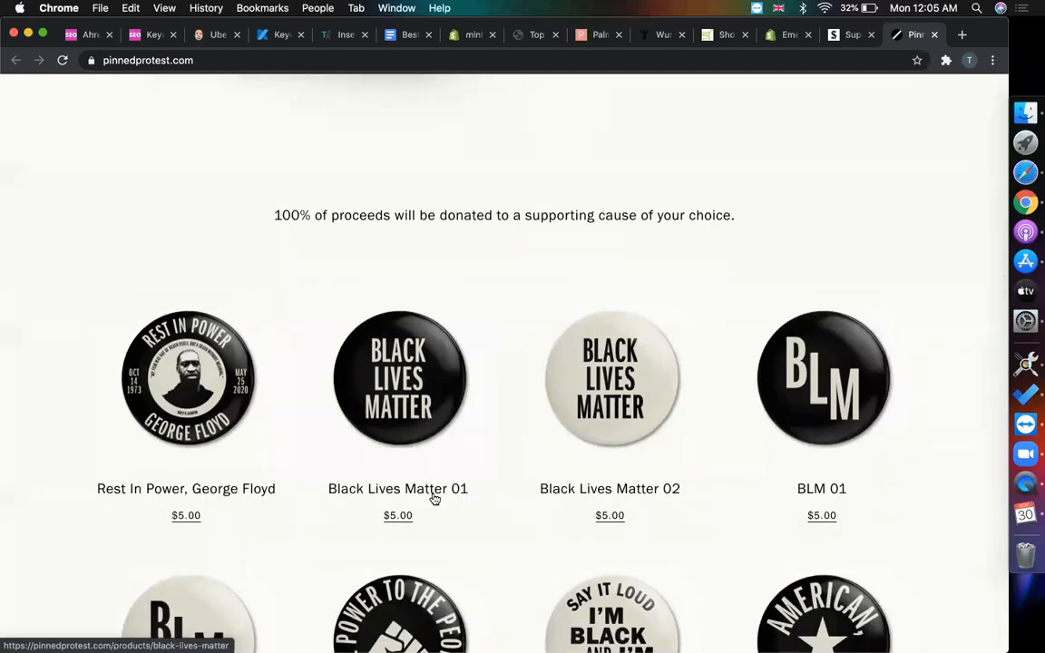
scroll(492, 494, down, 3)
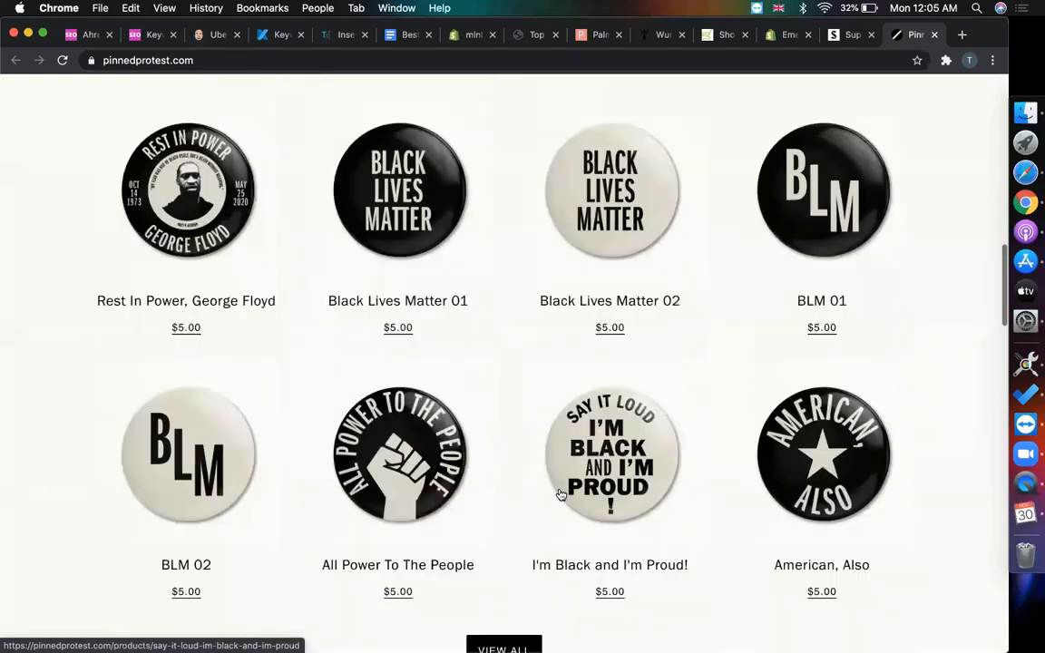
click(933, 35)
click(838, 34)
scroll(653, 289, down, 1)
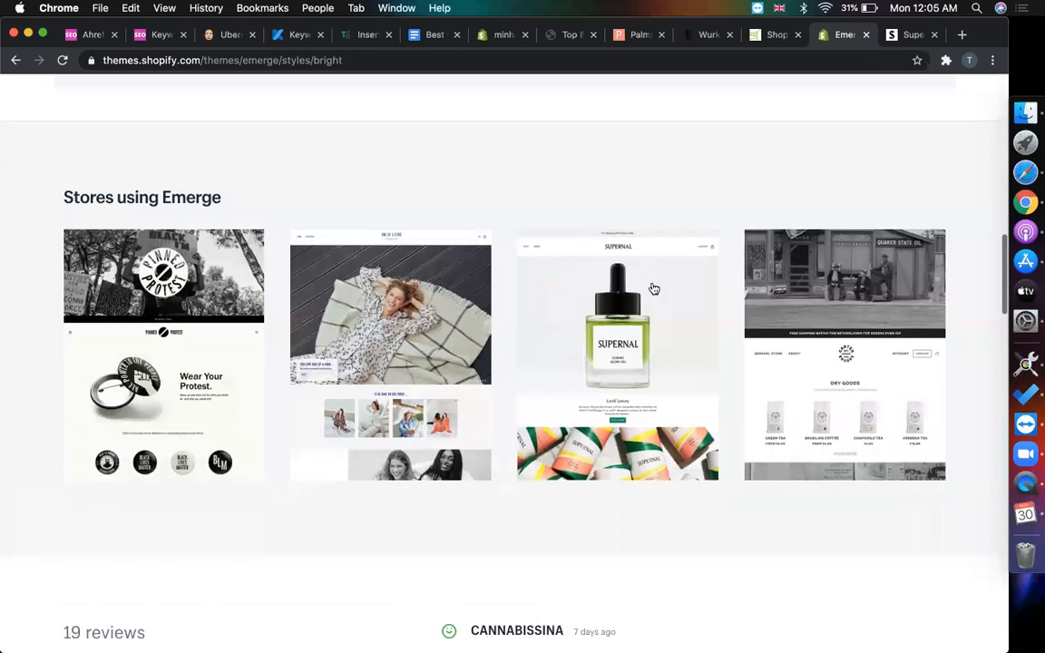
- Open the One of a Kind example store and hide the SEO bar for the-oneofakind.com
click(423, 382)
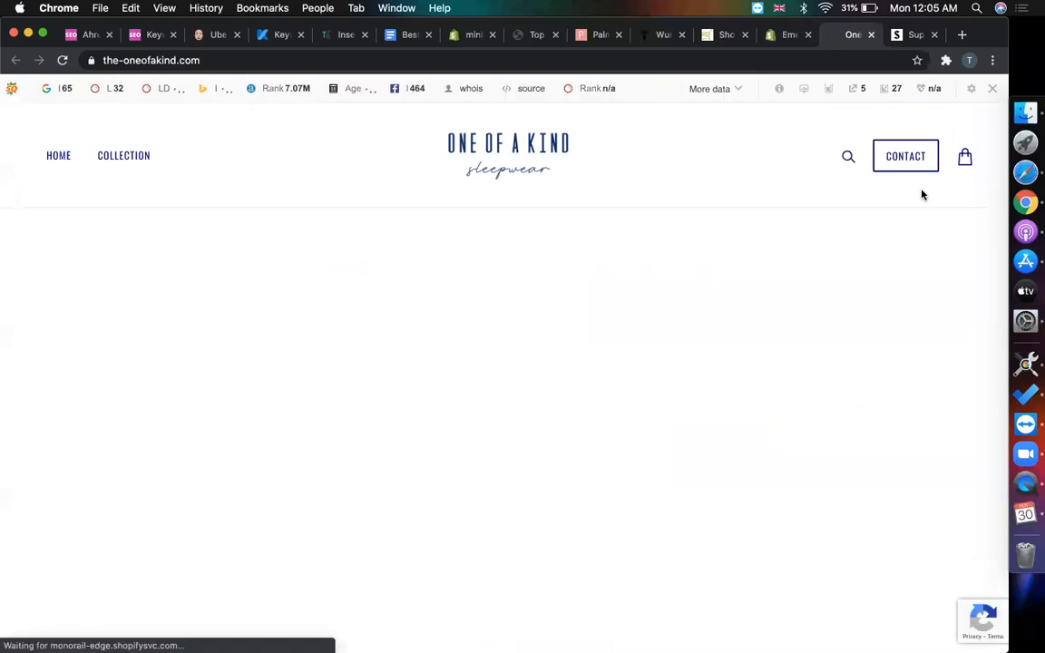
click(993, 88)
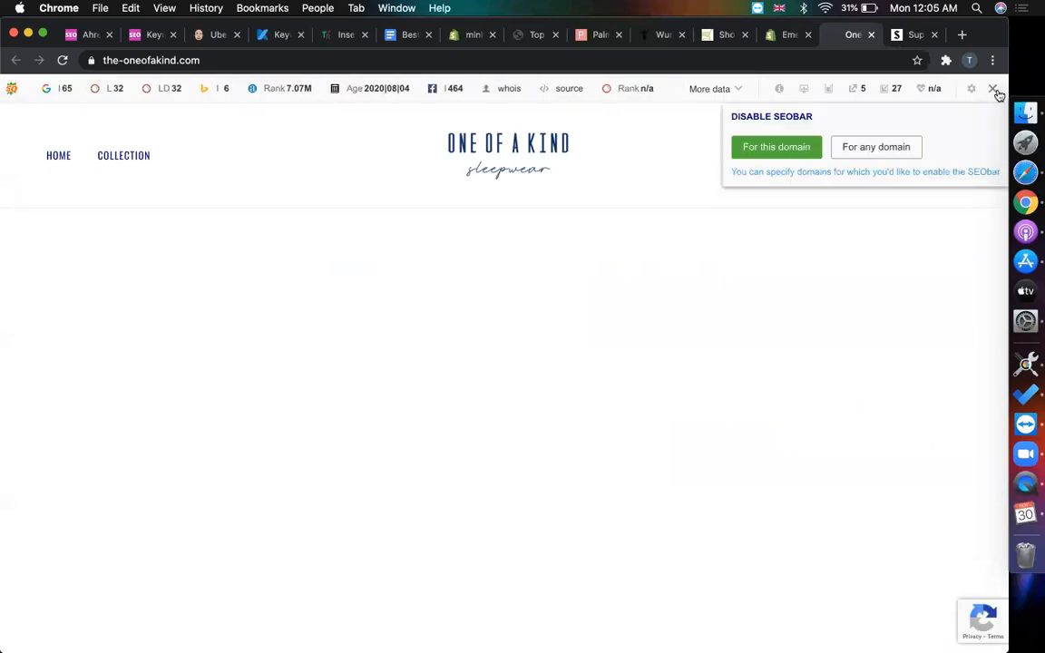
click(776, 147)
- Scroll the One of a Kind Sleepwear homepage to its footer, then return to Supernal
scroll(457, 420, down, 8)
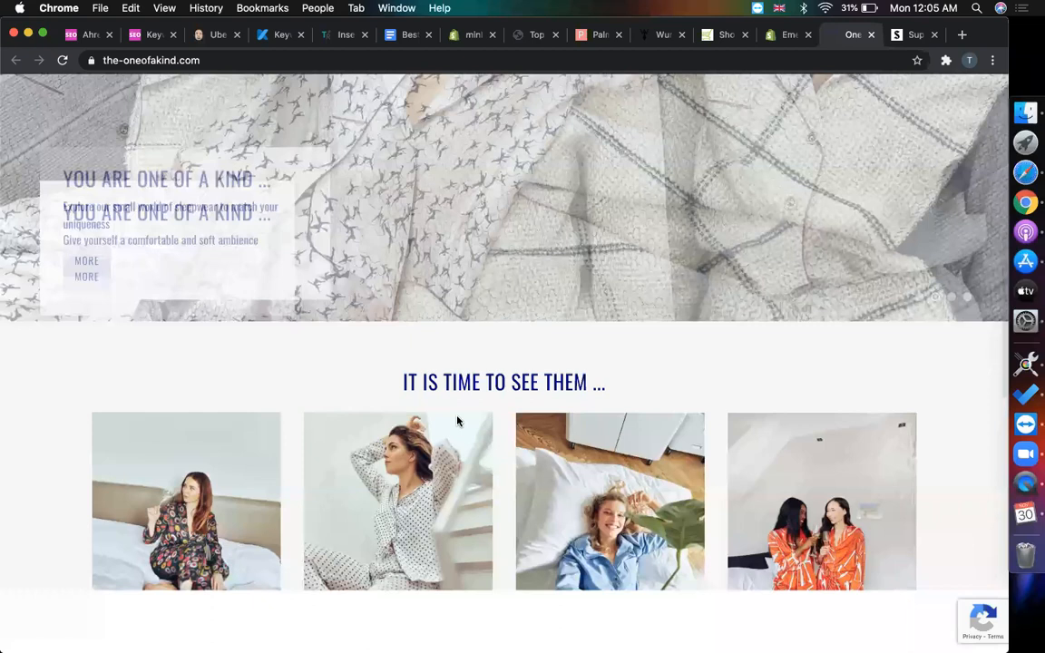
scroll(487, 375, down, 4)
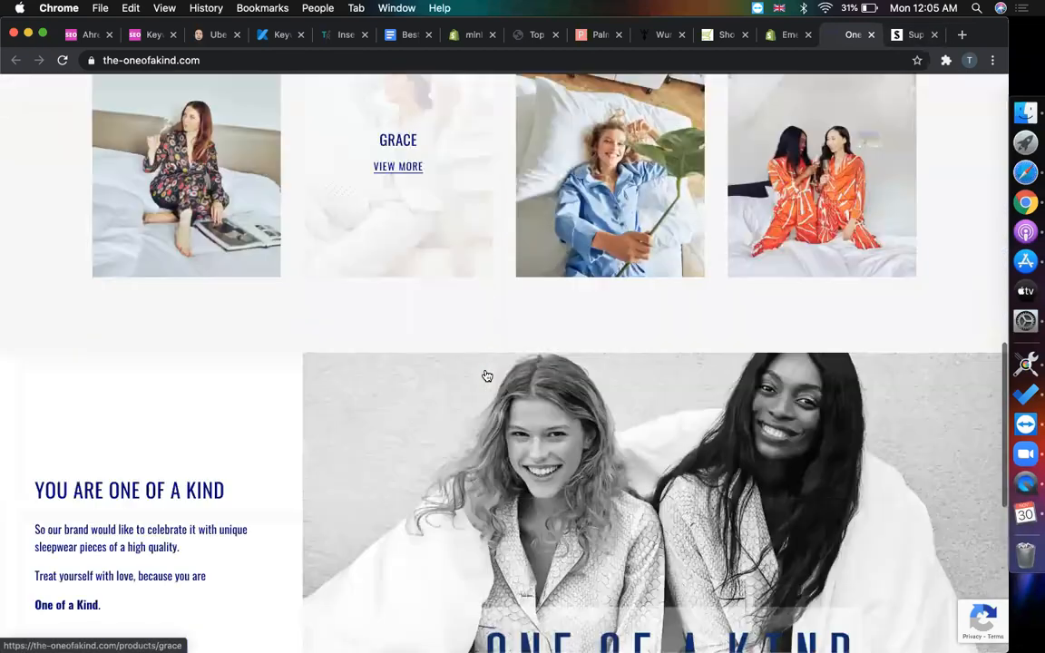
scroll(487, 376, up, 3)
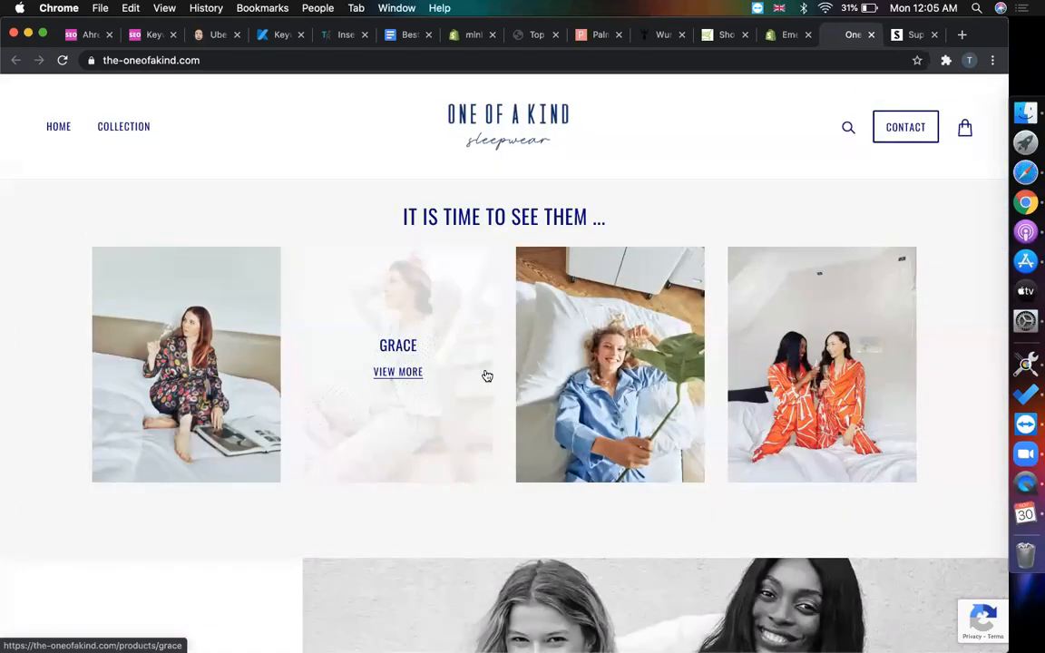
scroll(689, 183, down, 1)
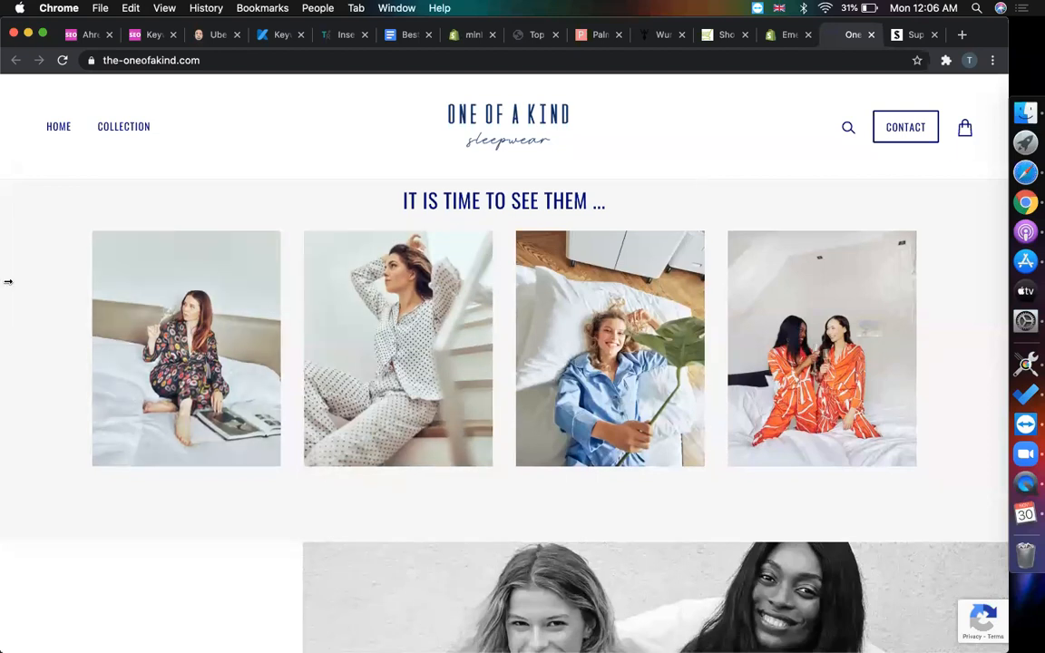
scroll(396, 448, down, 3)
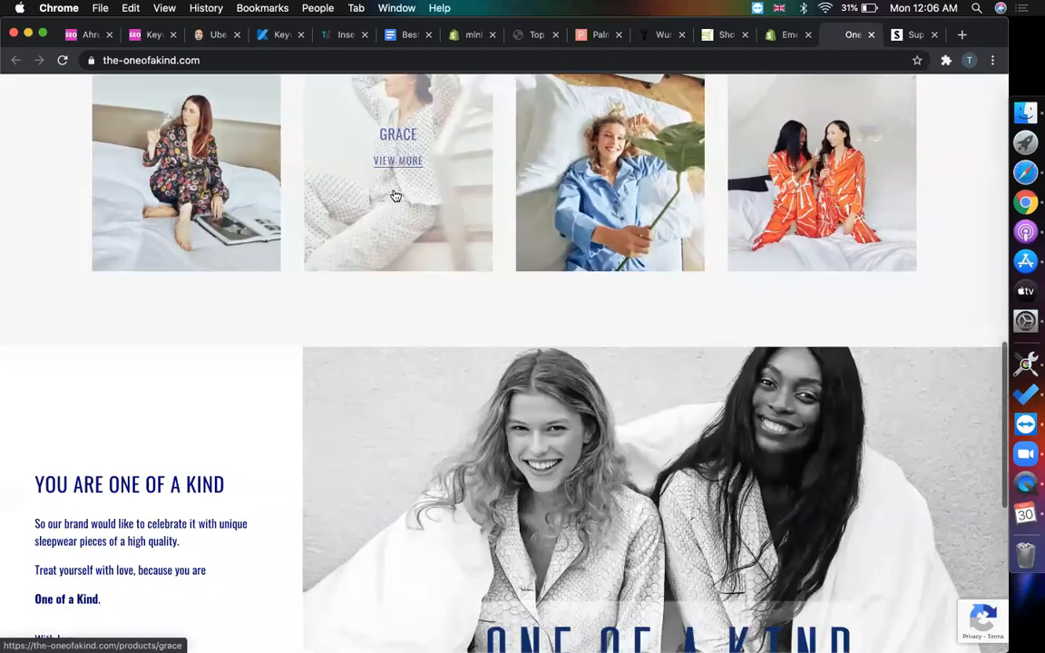
scroll(245, 328, down, 4)
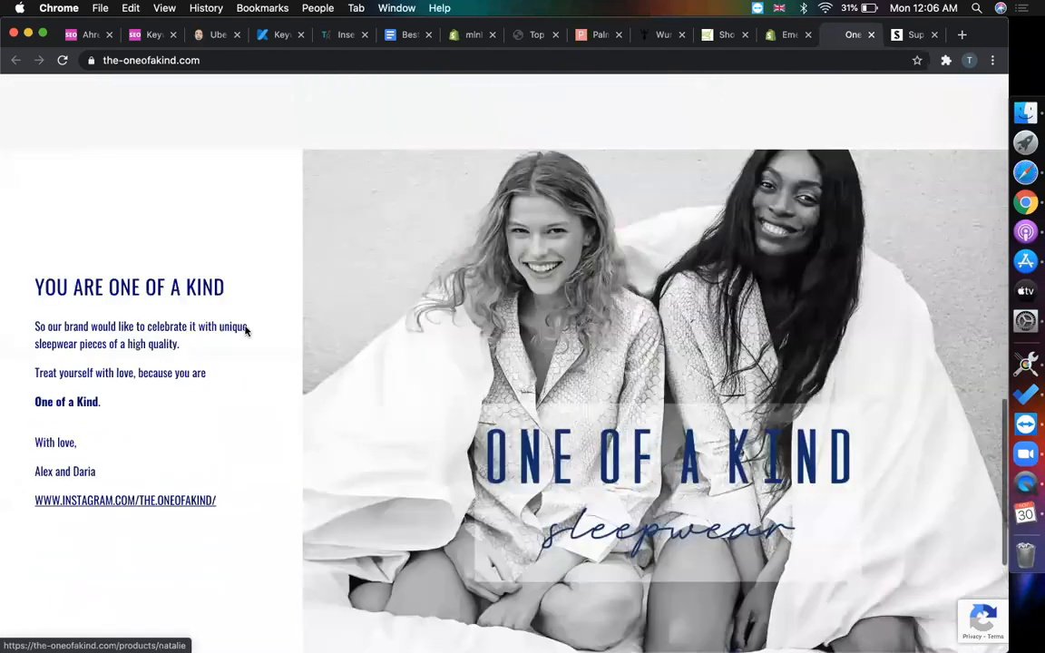
scroll(164, 377, down, 4)
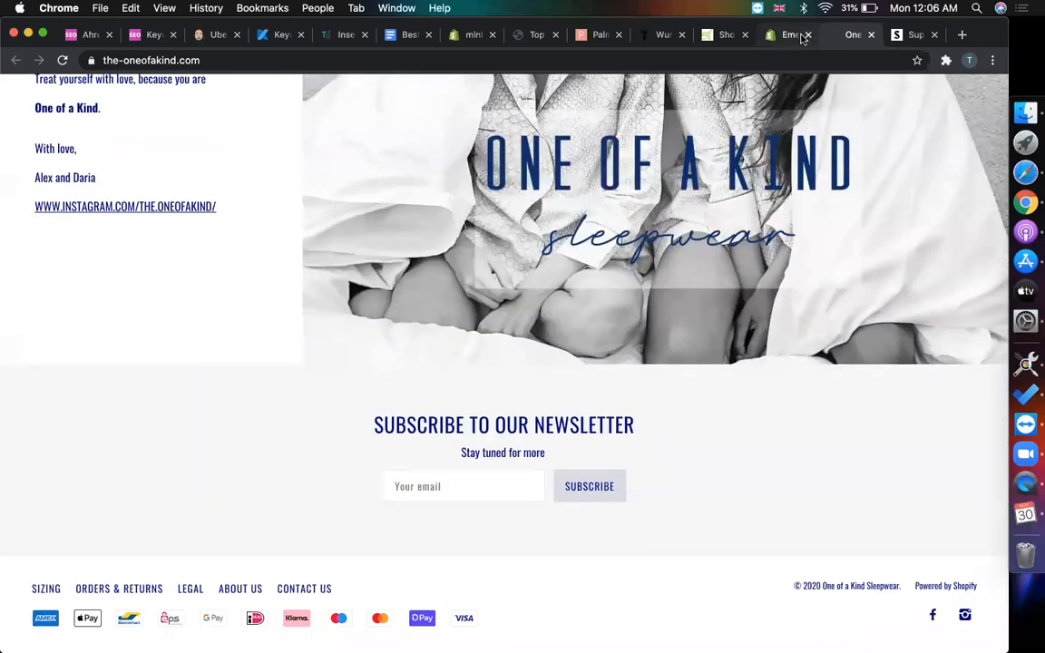
click(914, 36)
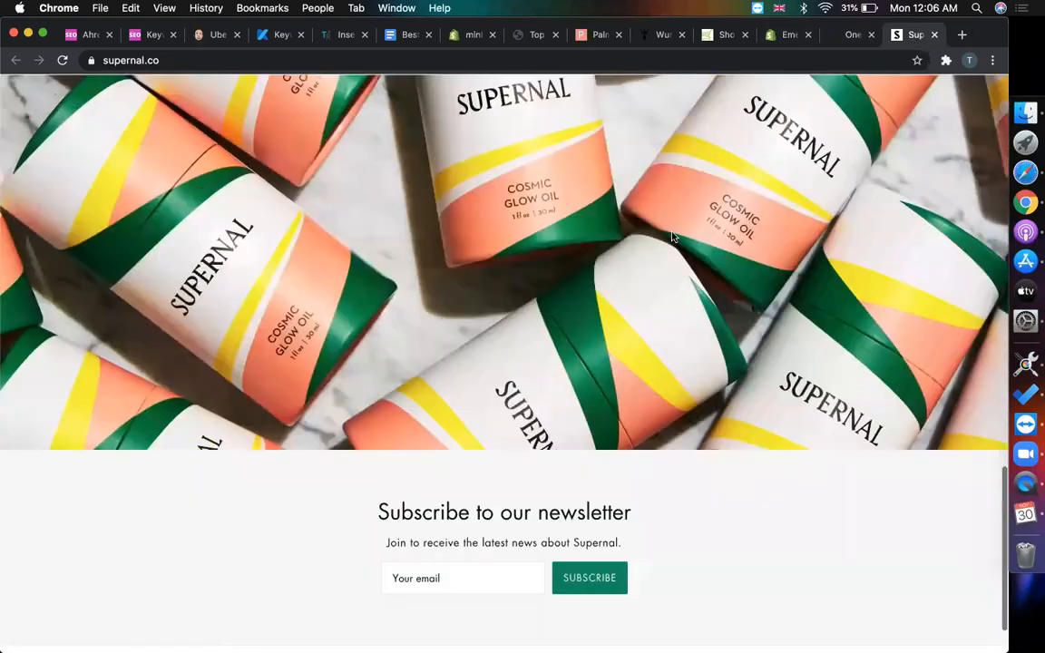
- Open Supernal's Cosmic Glow Oil product page and dismiss the newsletter signup bar
scroll(573, 343, down, 10)
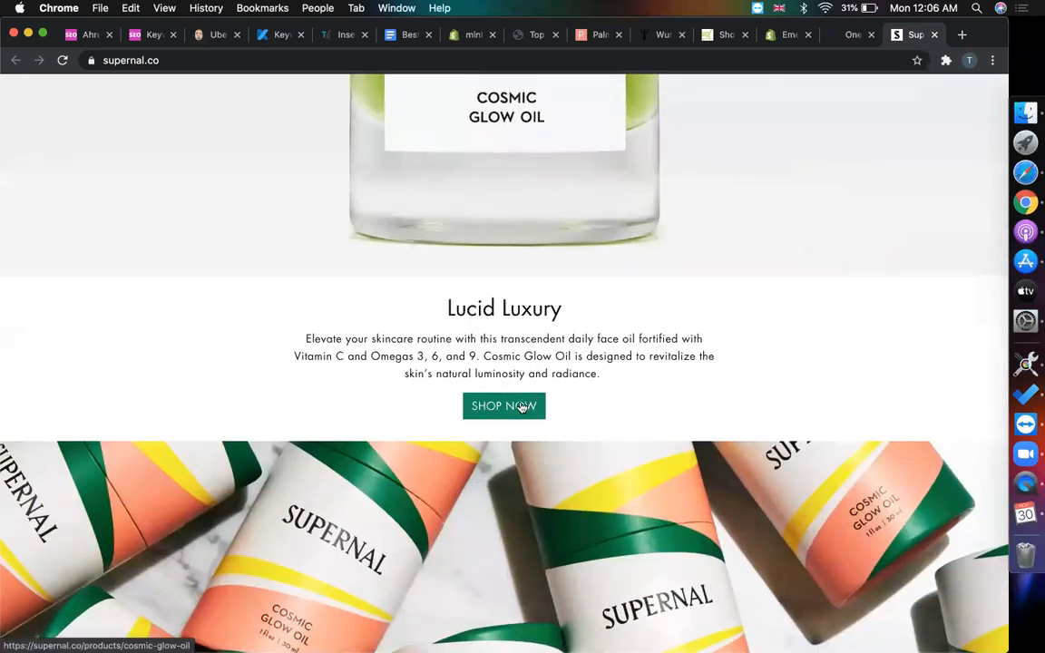
scroll(686, 399, down, 10)
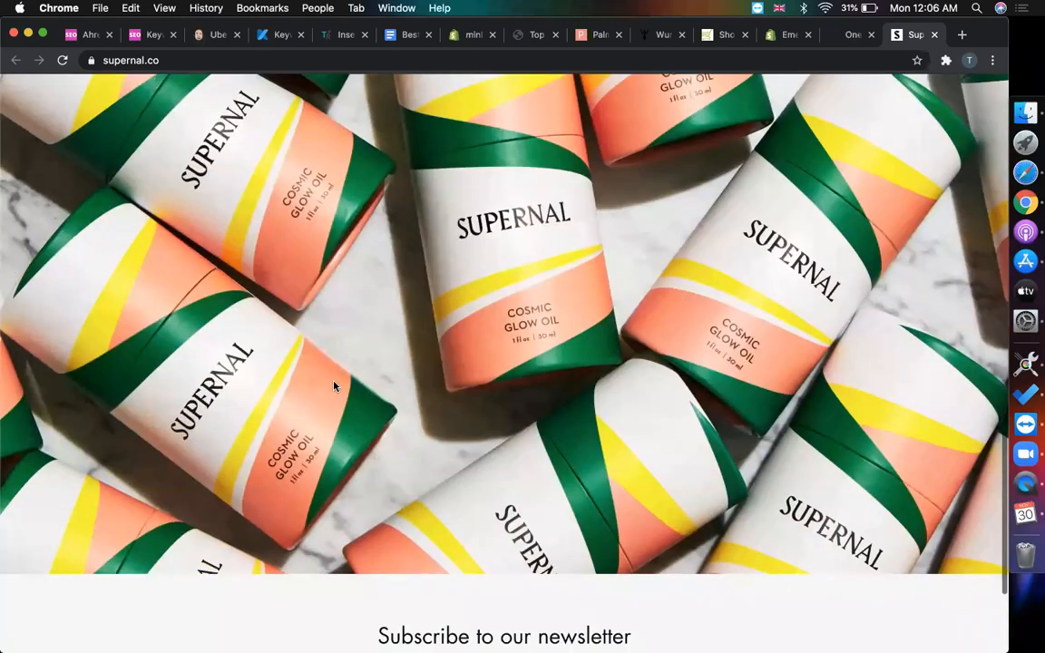
scroll(564, 381, up, 20)
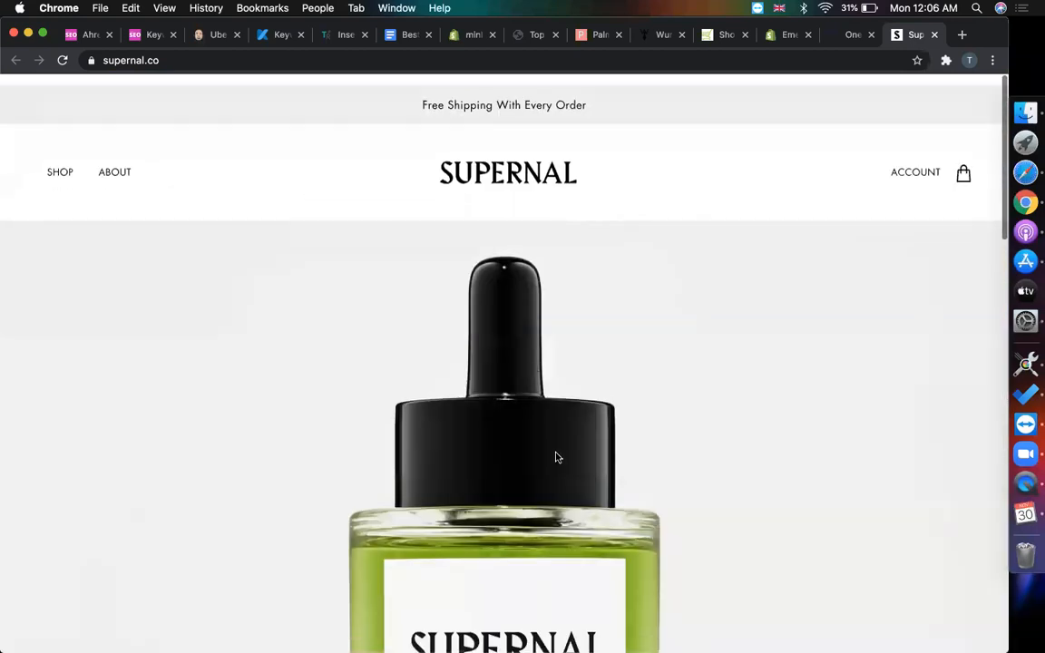
scroll(557, 457, down, 5)
click(370, 333)
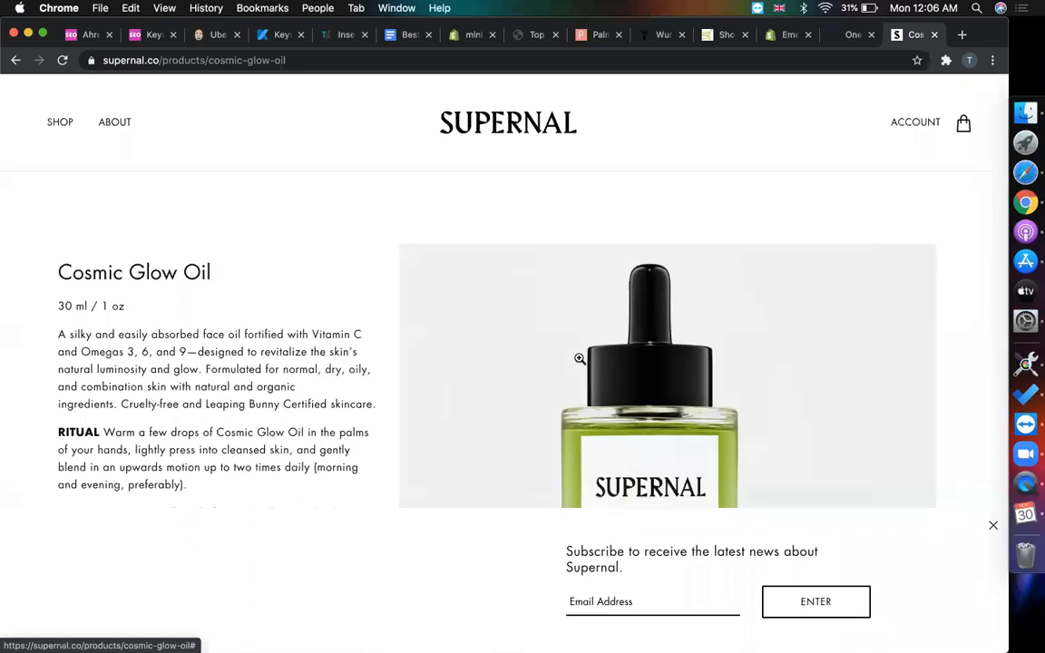
scroll(457, 445, down, 10)
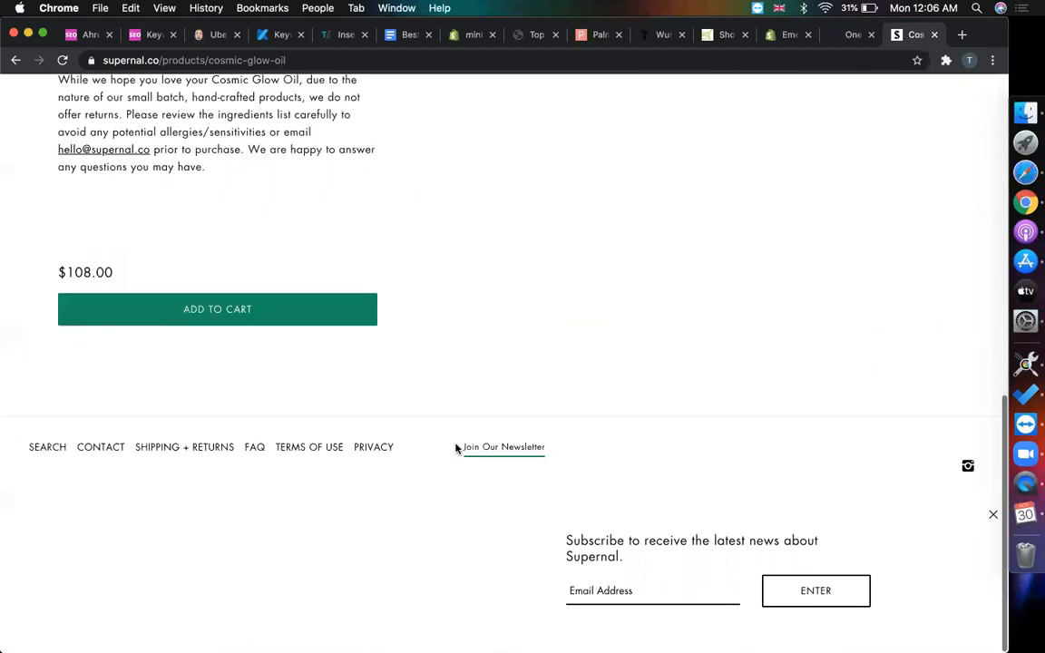
click(993, 528)
scroll(769, 338, up, 10)
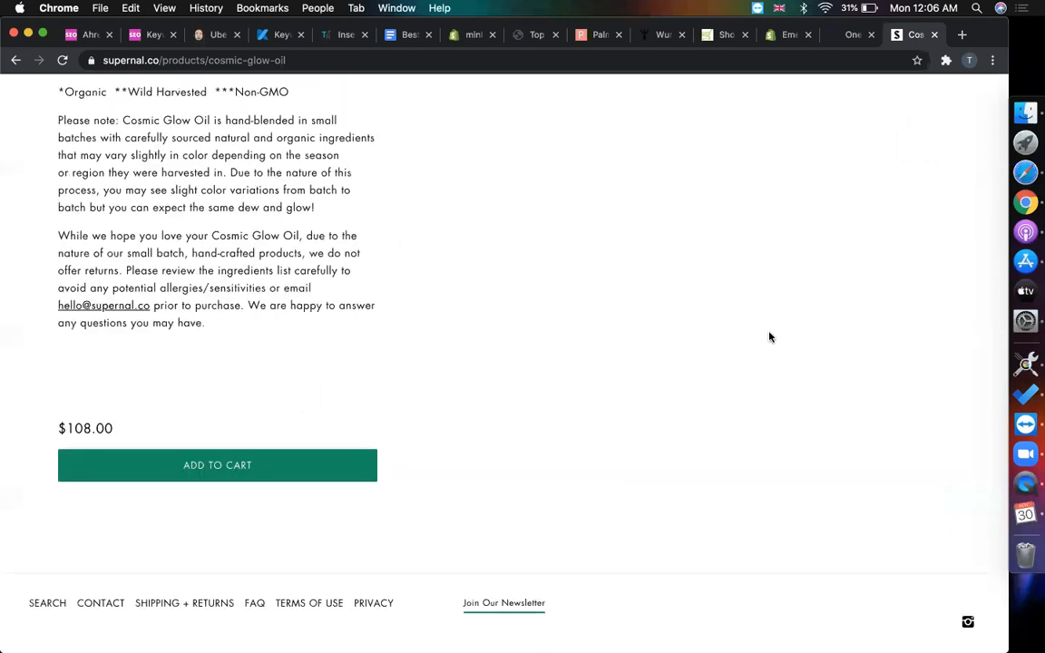
- Review the $108.00 Cosmic Glow Oil page, then go back to Supernal's homepage and select its address
click(840, 42)
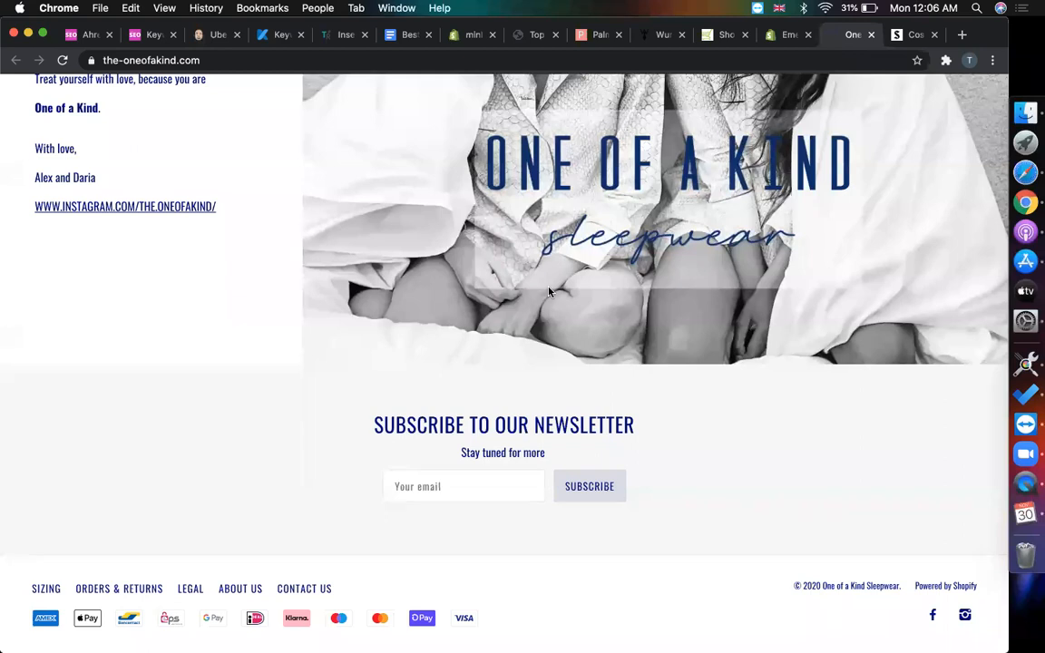
scroll(493, 257, up, 15)
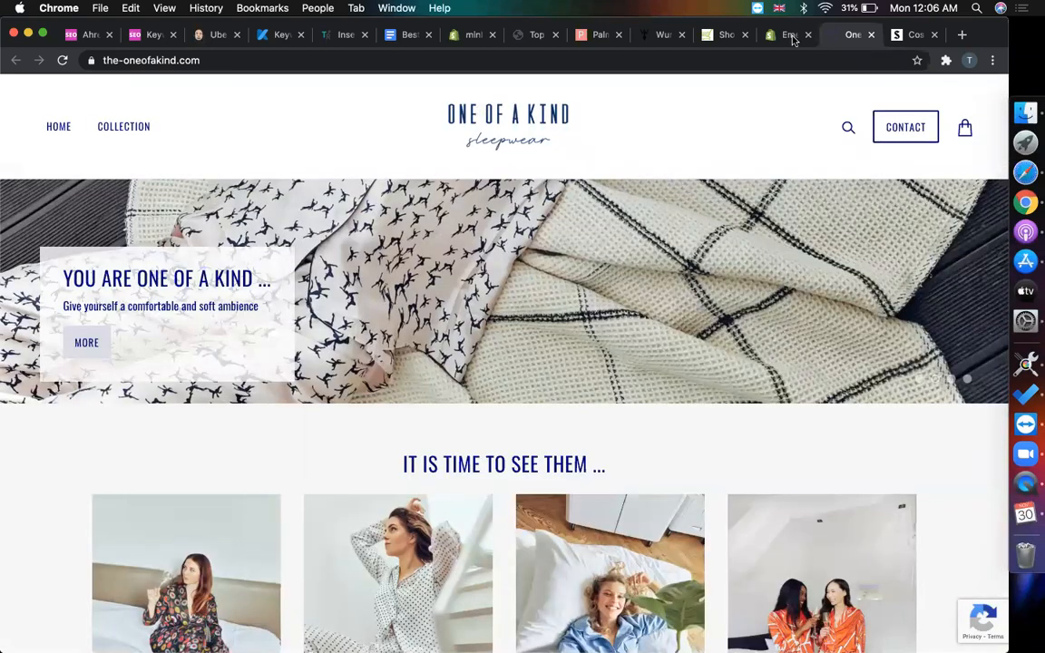
click(785, 37)
scroll(233, 433, up, 15)
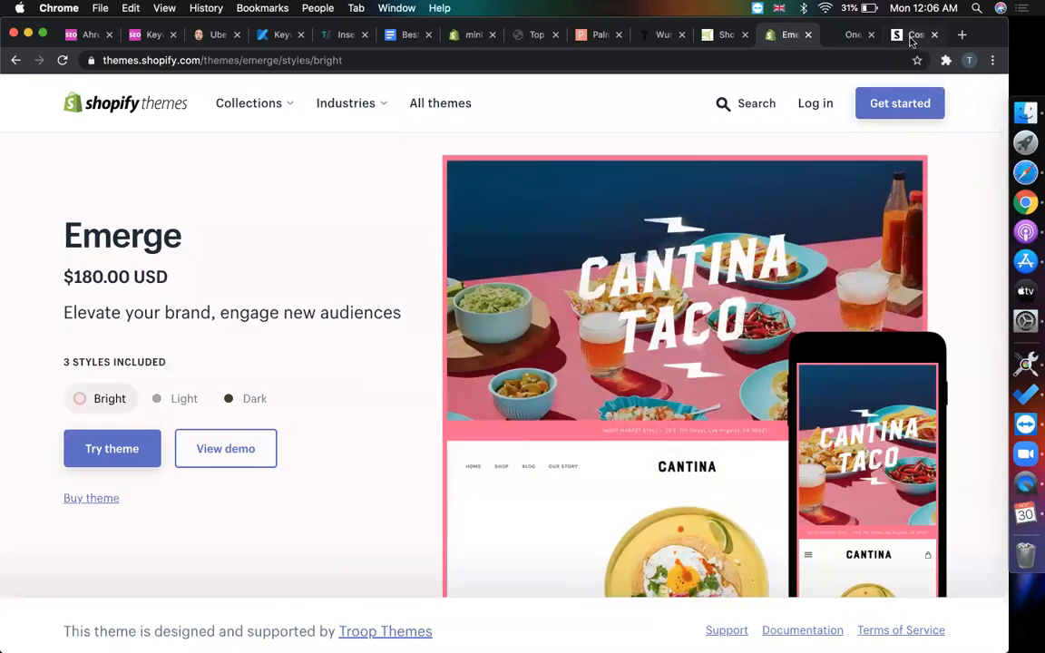
click(915, 39)
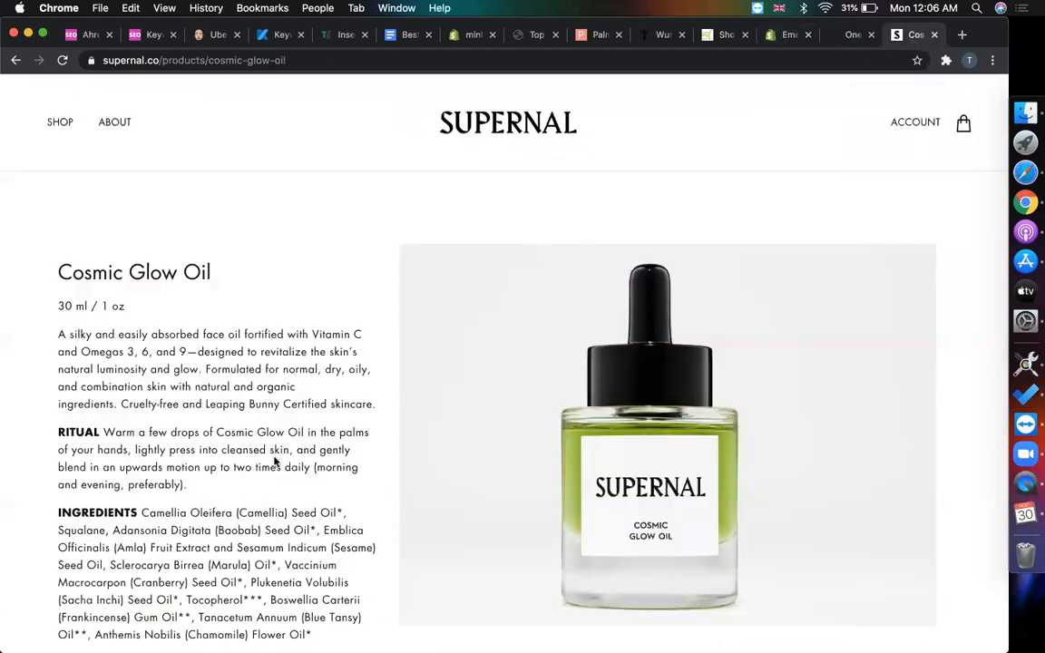
scroll(274, 462, down, 10)
scroll(273, 458, up, 10)
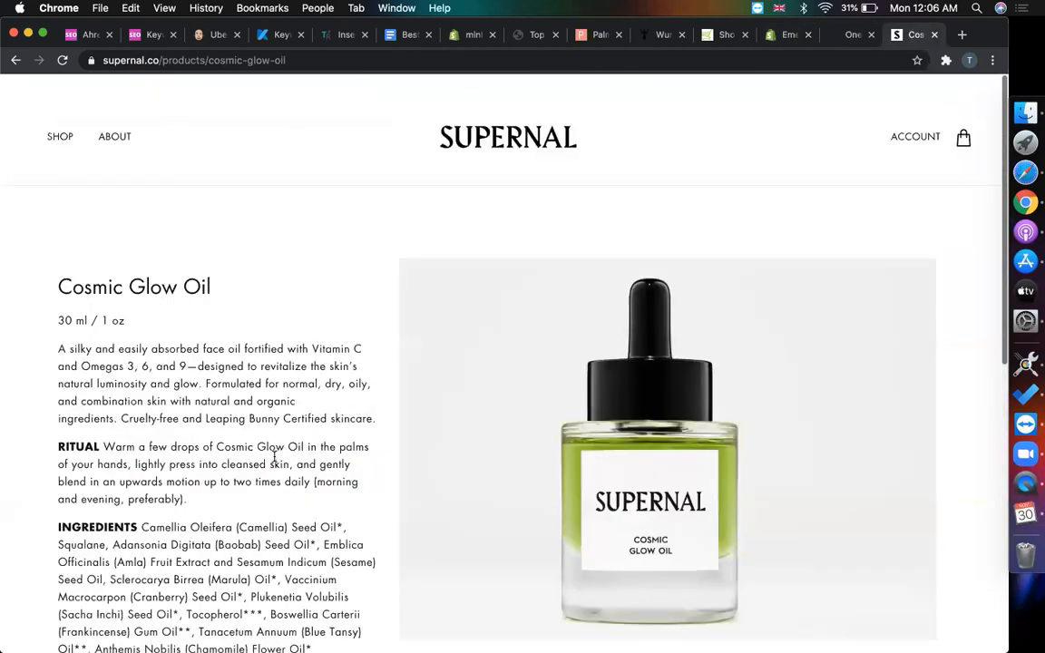
scroll(104, 227, down, 1)
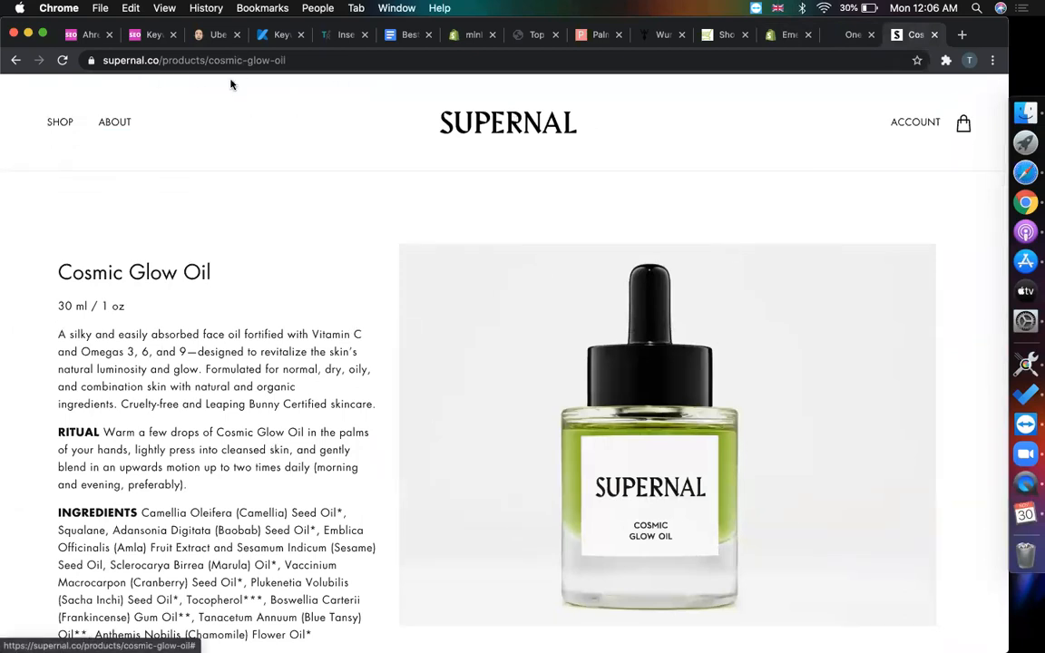
click(12, 61)
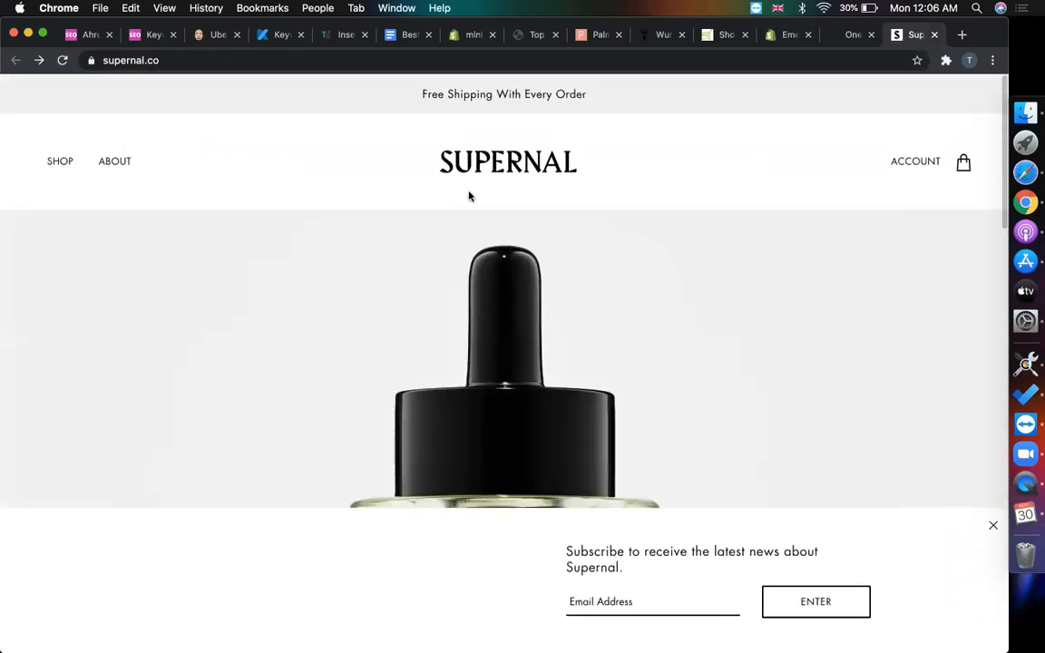
click(204, 62)
key(super+c)
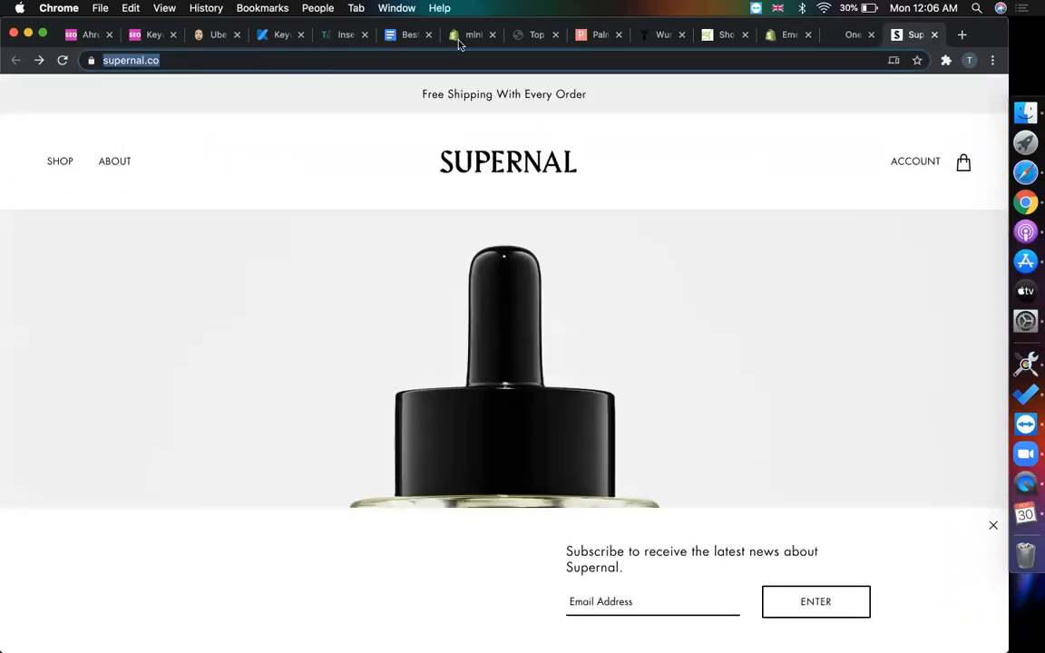
- Paste supernal.co into Shopify Theme Detector, which reports the Local 1.1 theme, then close the detector
click(721, 35)
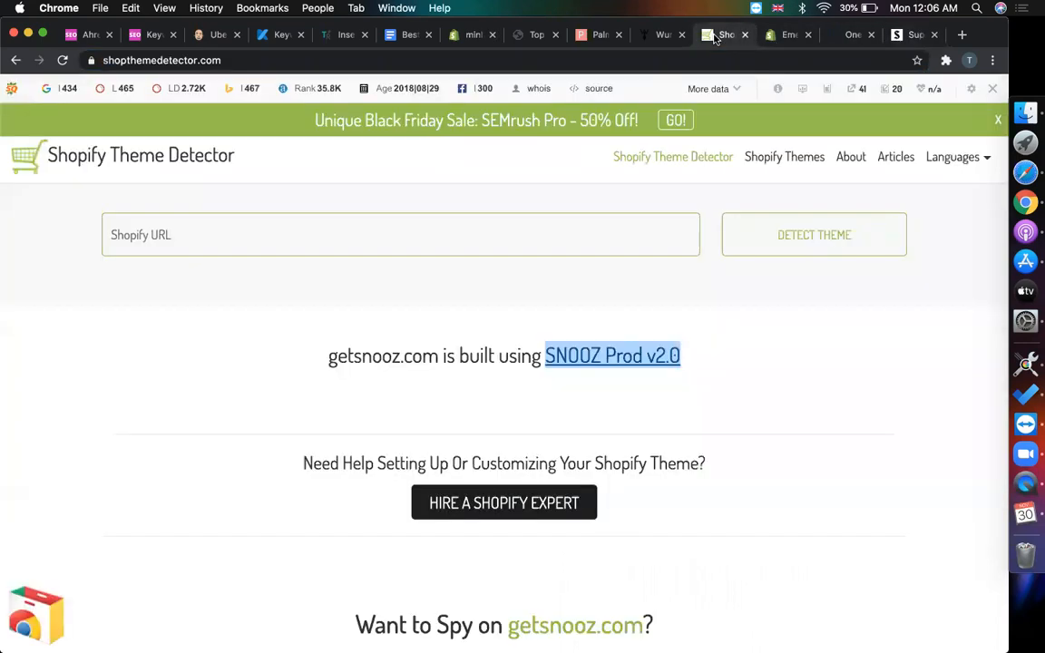
click(278, 244)
key(super+v)
key(Return)
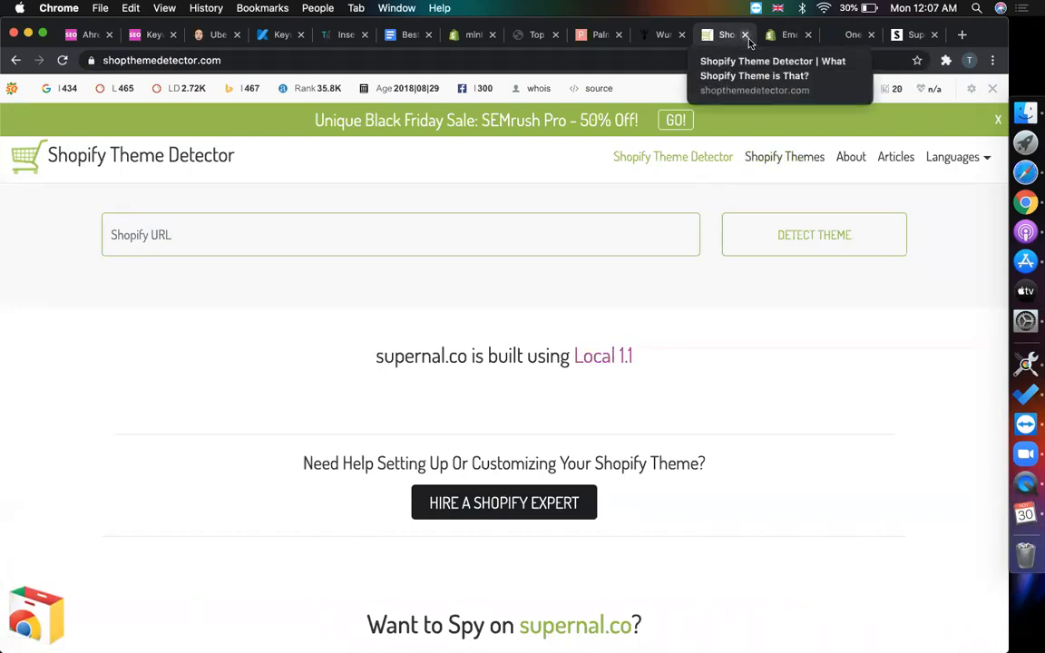
click(745, 36)
- Open the Shopify store login page, then select the store's myshopify address in the admin tab
double_click(137, 236)
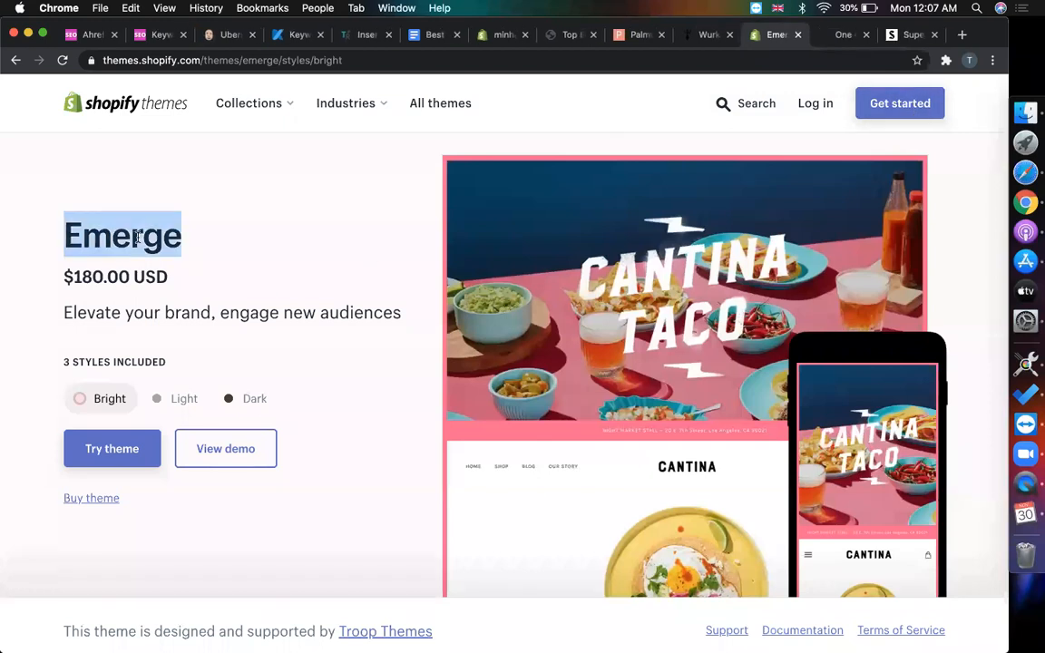
scroll(353, 363, down, 8)
scroll(354, 360, up, 8)
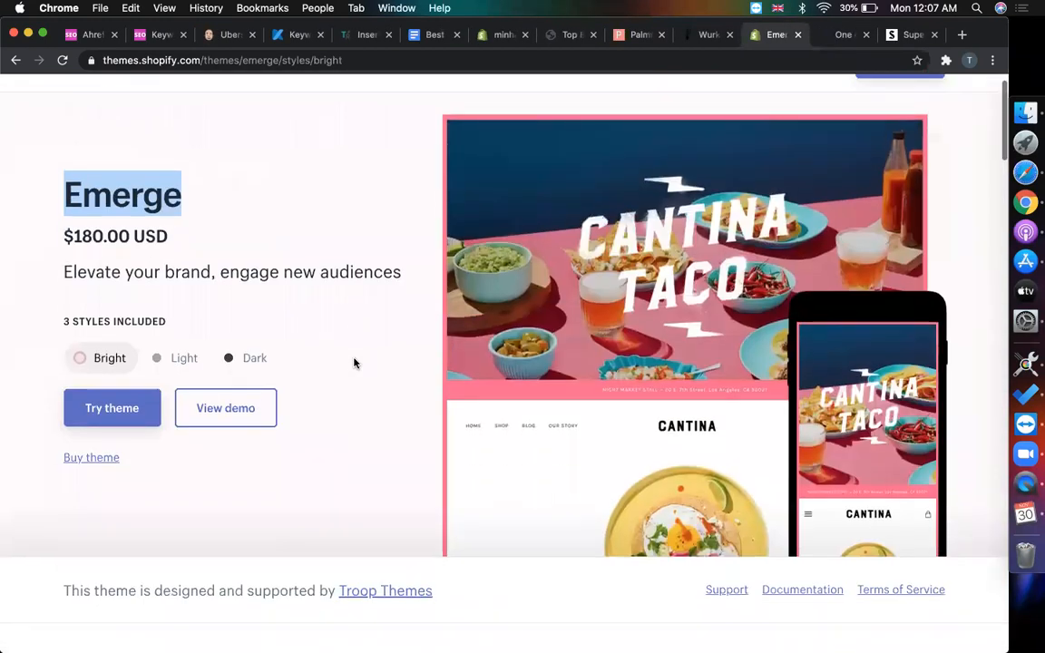
scroll(680, 150, up, 1)
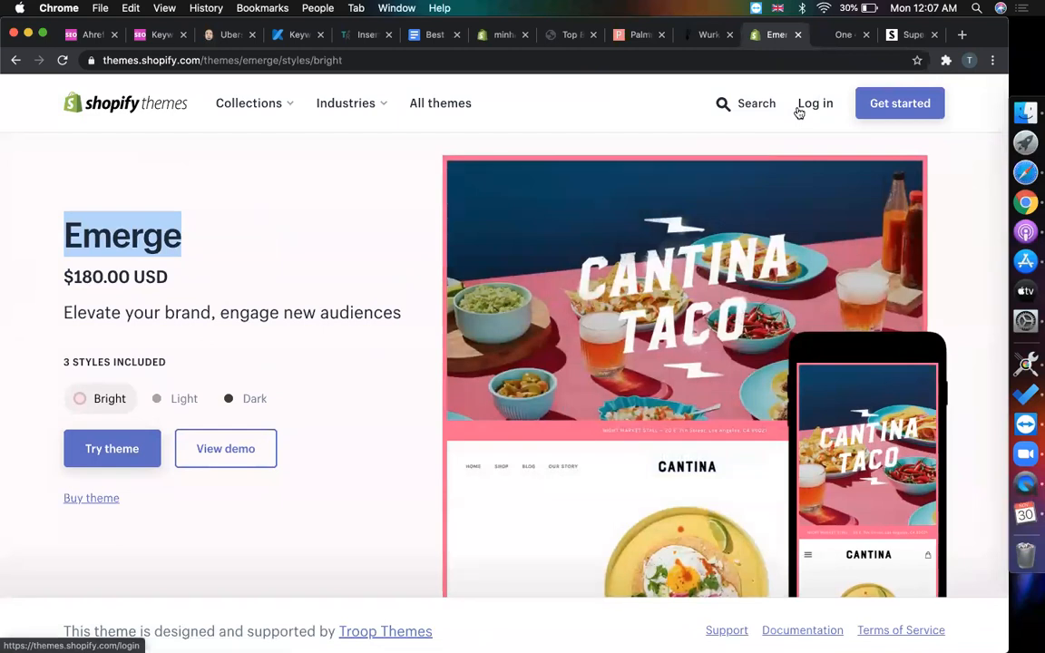
click(799, 111)
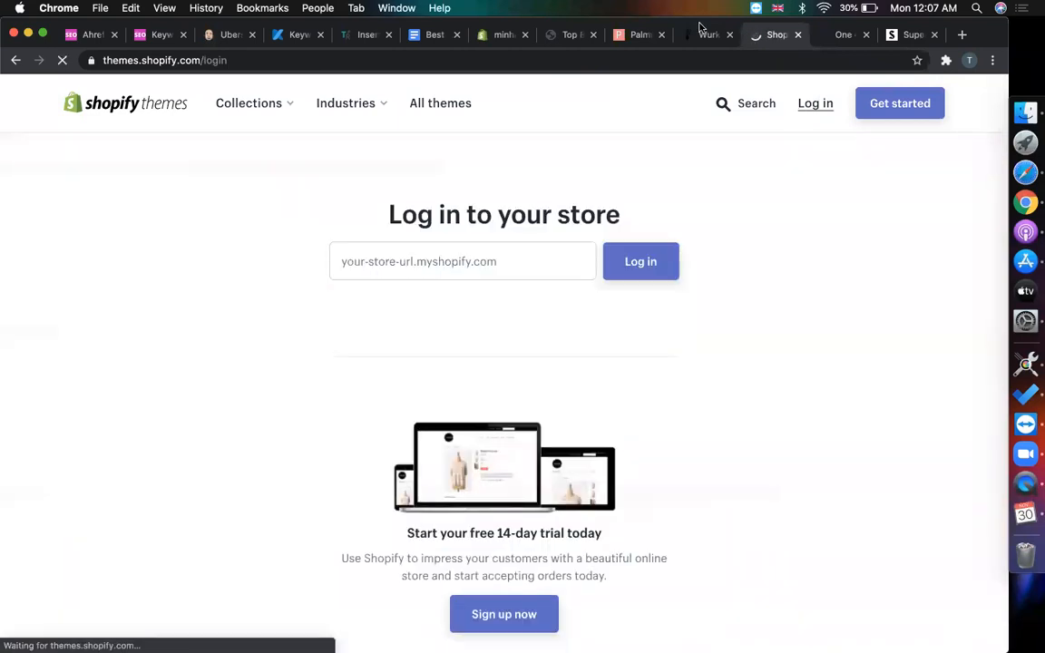
click(498, 35)
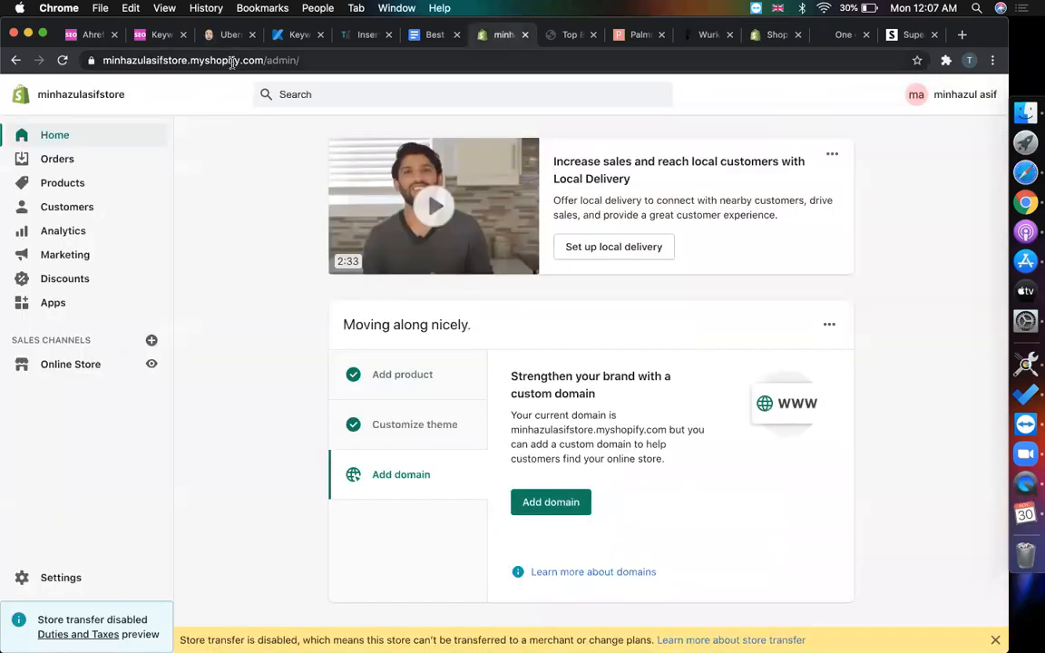
drag(262, 60, 4, 7)
key(super+c)
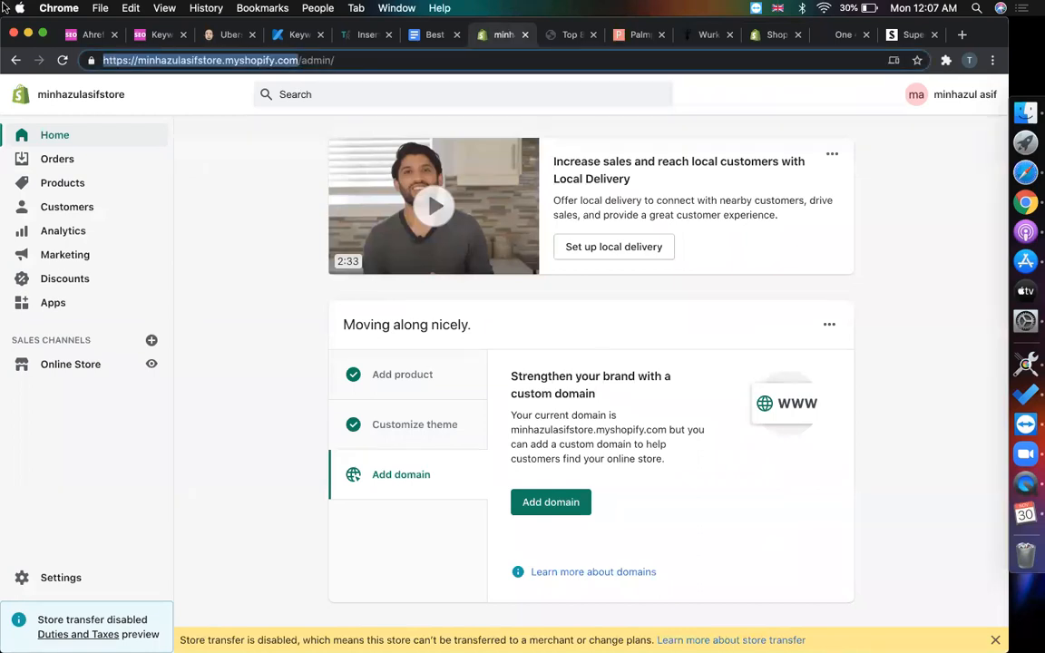
- Inspect Supernal's bottle image in DevTools, then close DevTools
click(846, 35)
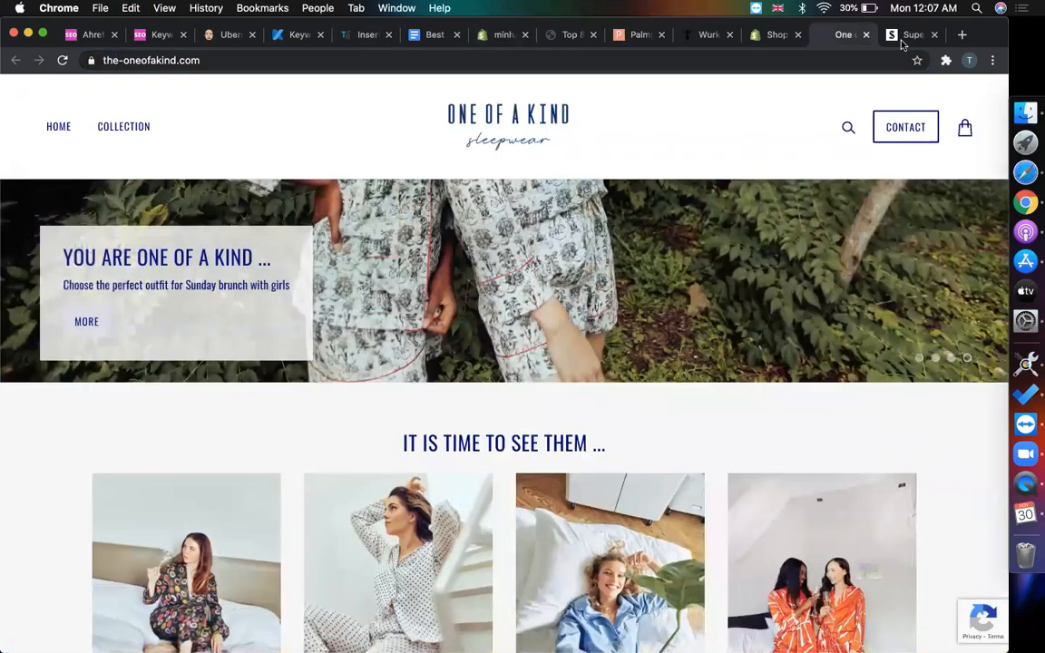
click(902, 36)
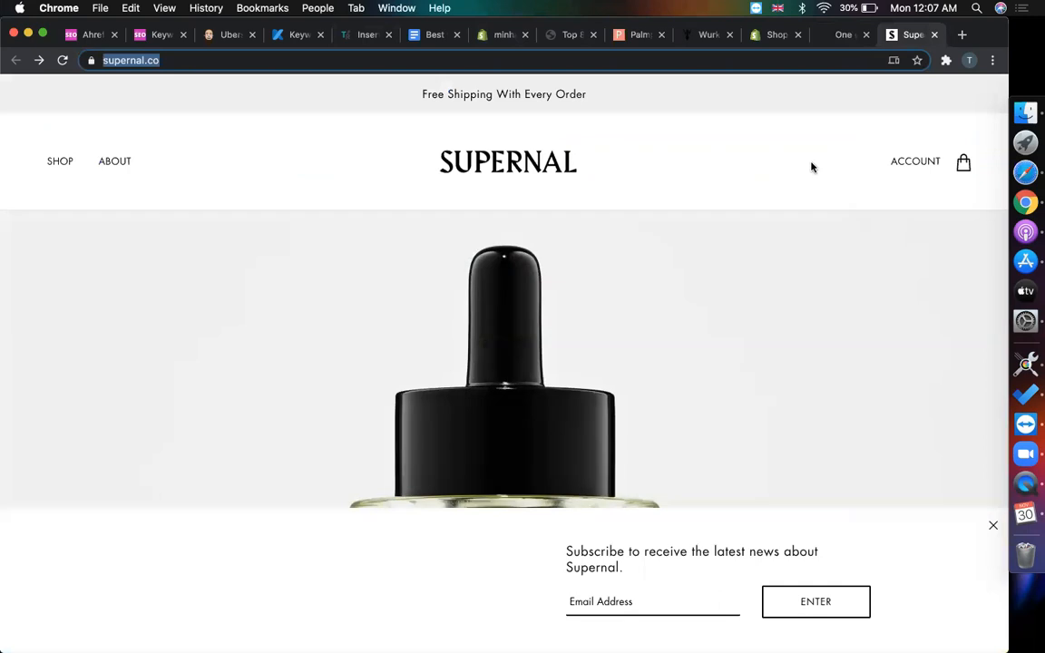
scroll(731, 252, down, 4)
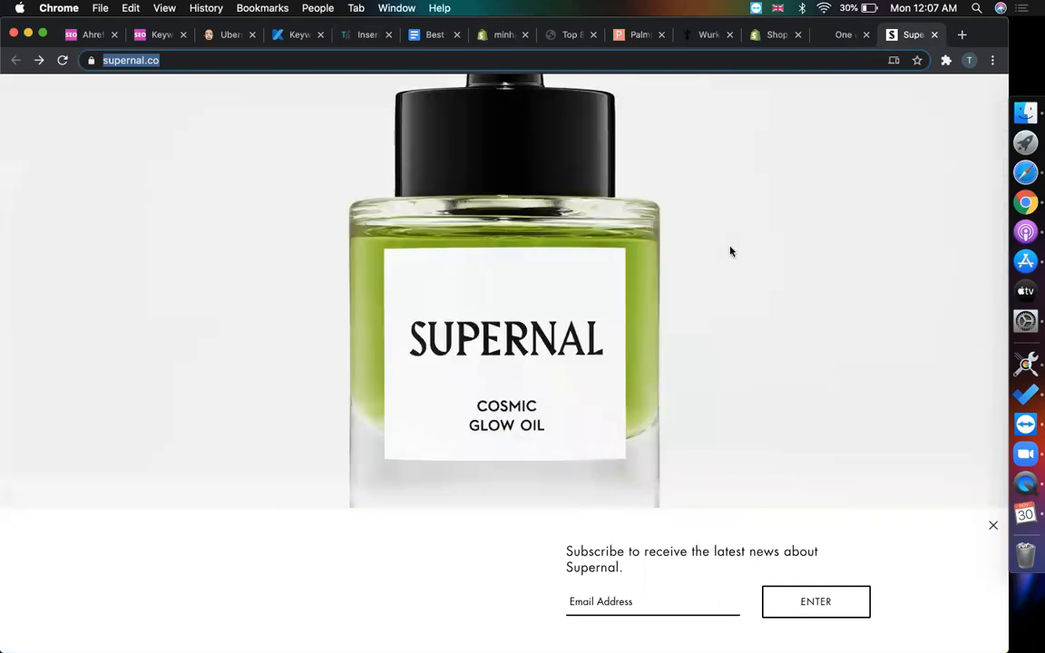
click(733, 232)
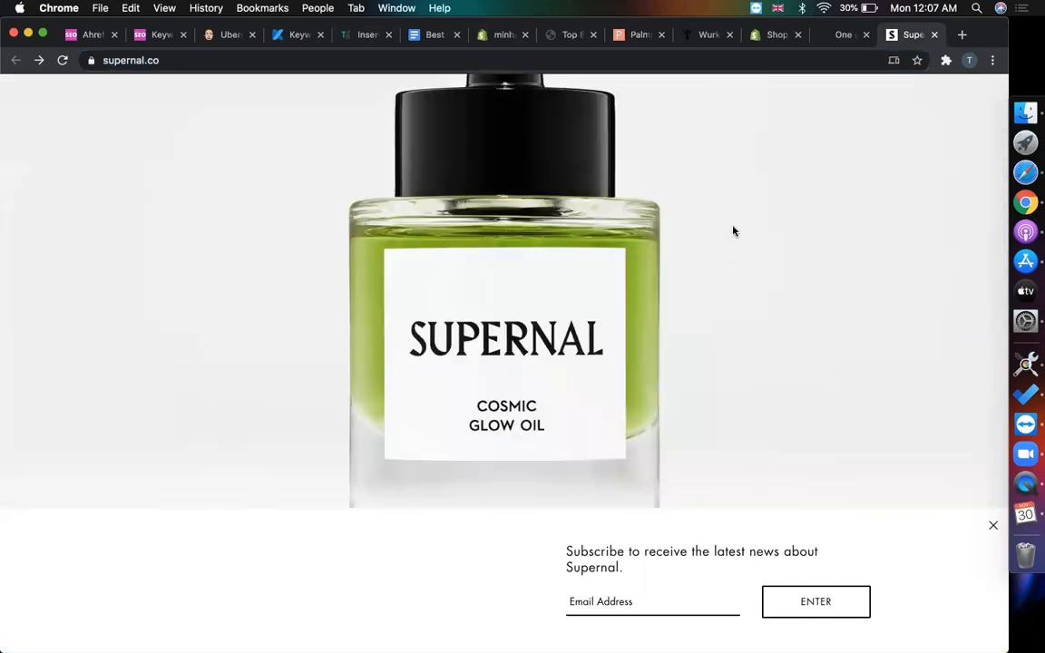
right_click(733, 231)
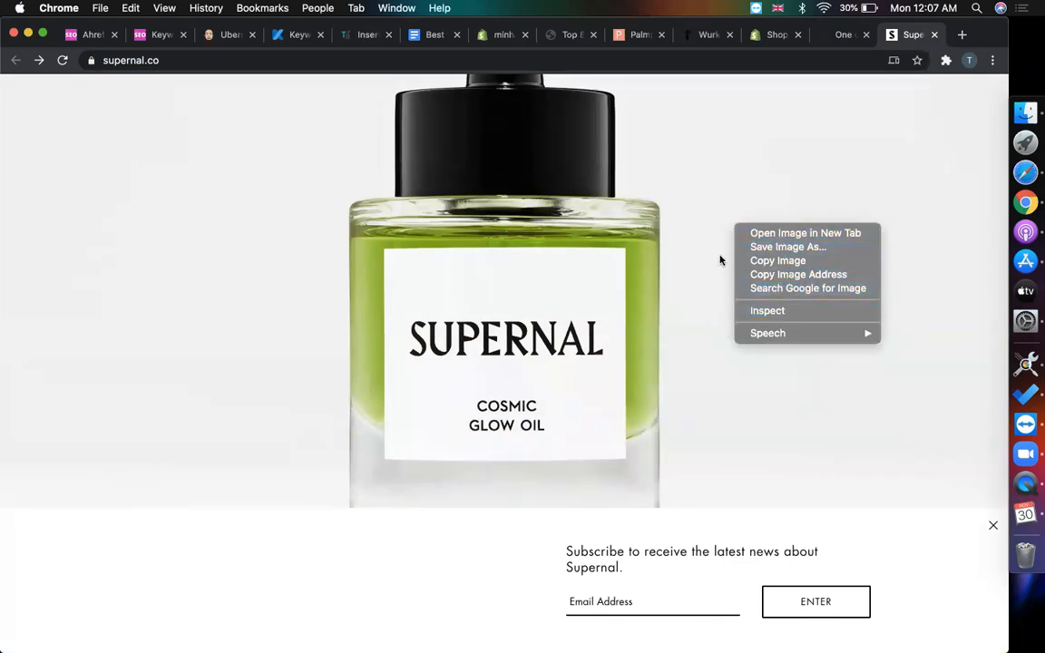
click(758, 311)
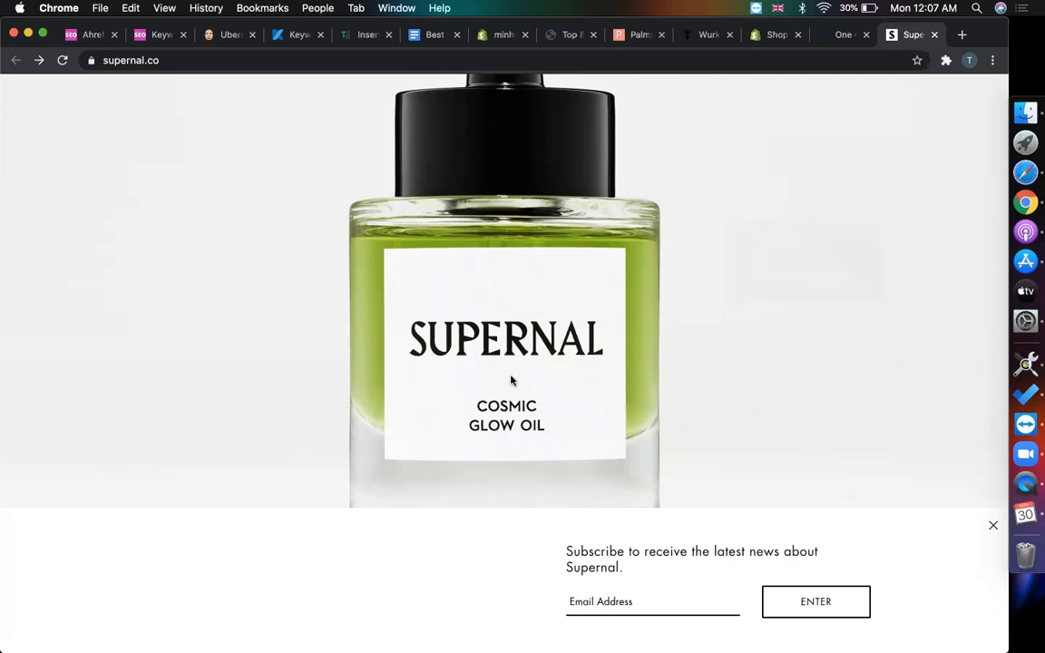
scroll(681, 212, up, 10)
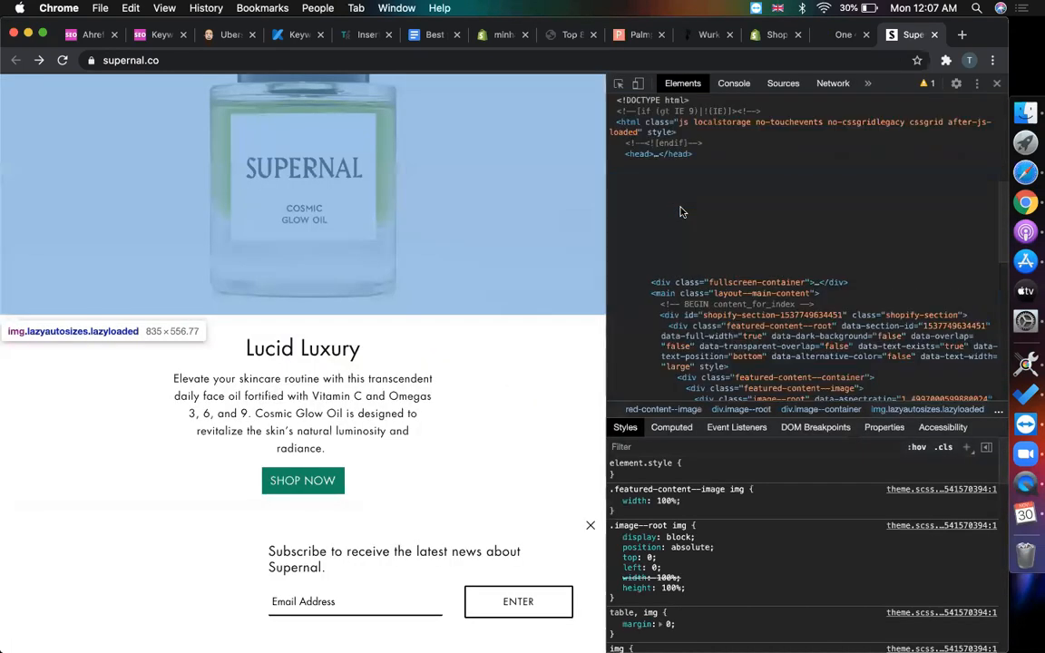
scroll(676, 103, down, 3)
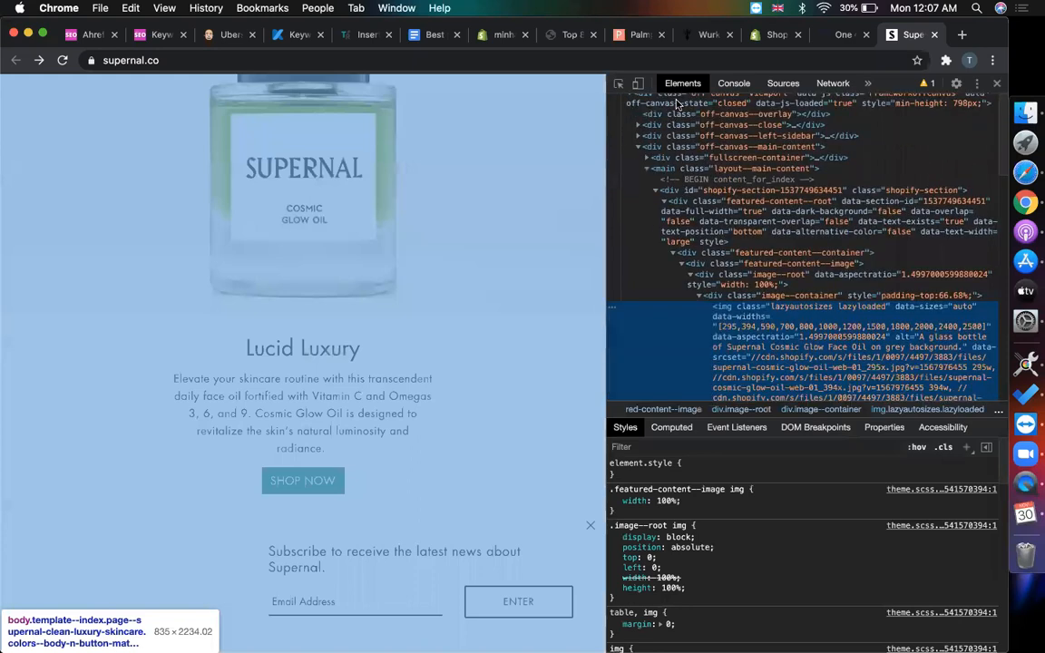
click(997, 83)
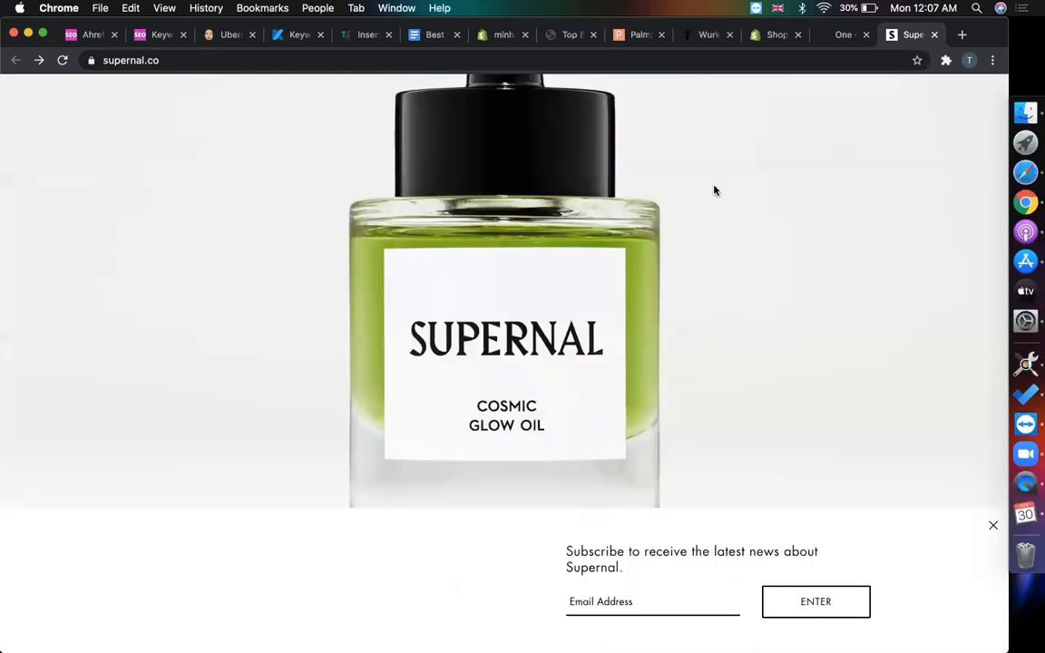
- Close the One of a Kind sleepwear store tab, leaving Supernal's homepage showing
click(828, 43)
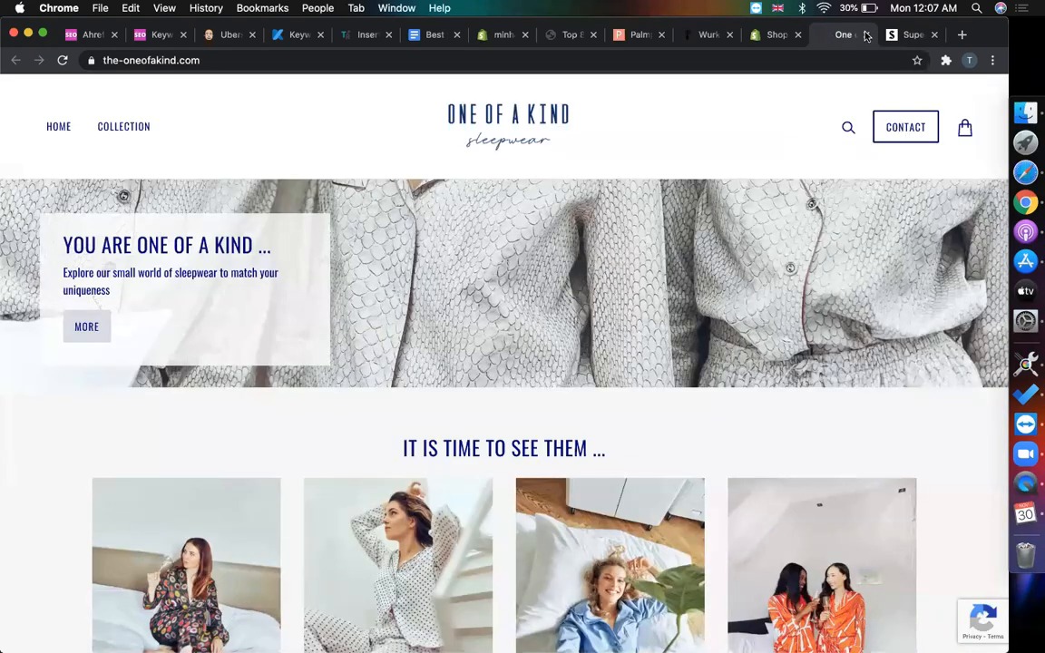
click(866, 36)
scroll(653, 325, up, 5)
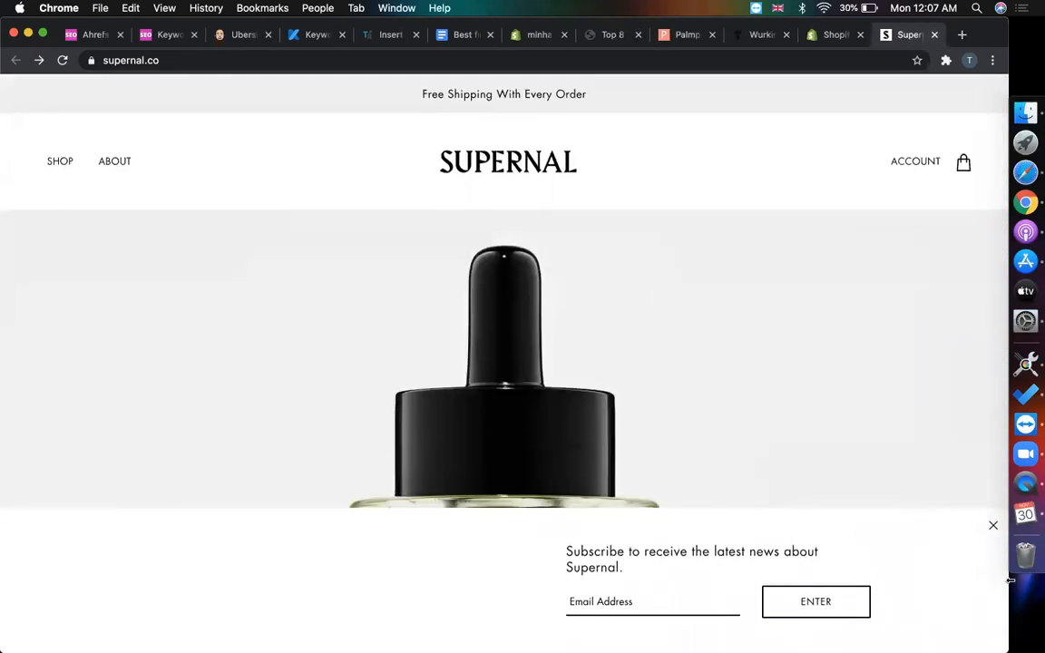
- Dismiss Supernal's newsletter popup and log in to the Shopify Theme Store with the pasted store address
click(992, 528)
scroll(730, 229, down, 5)
scroll(730, 228, up, 5)
click(820, 35)
click(460, 246)
key(super+v)
click(624, 268)
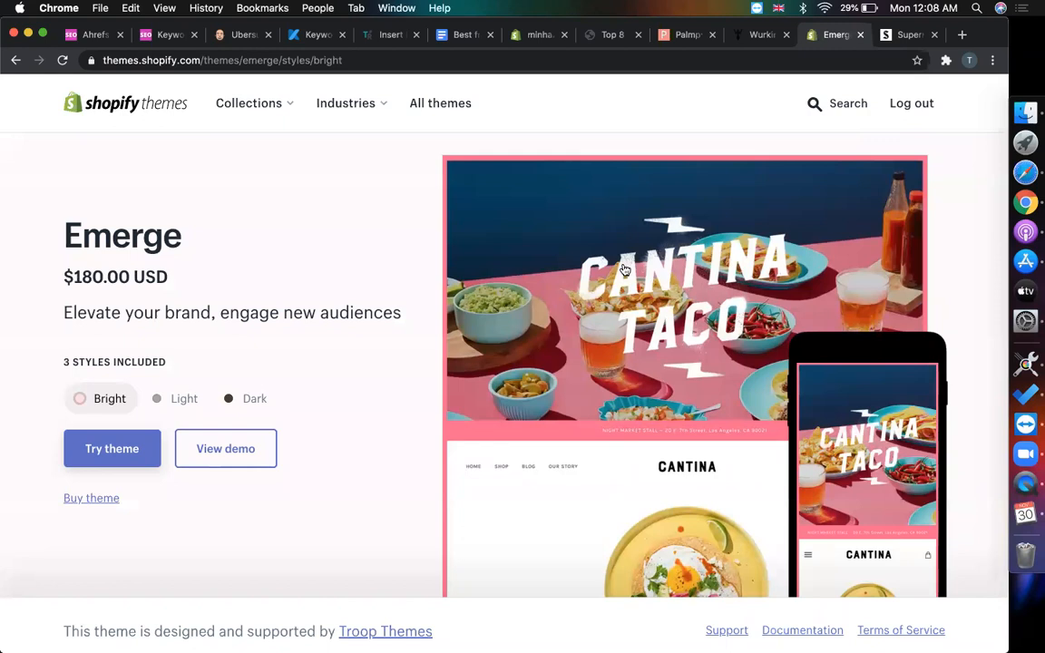
- Start a trial of the Emerge theme, then return to the Supernal store page
click(92, 457)
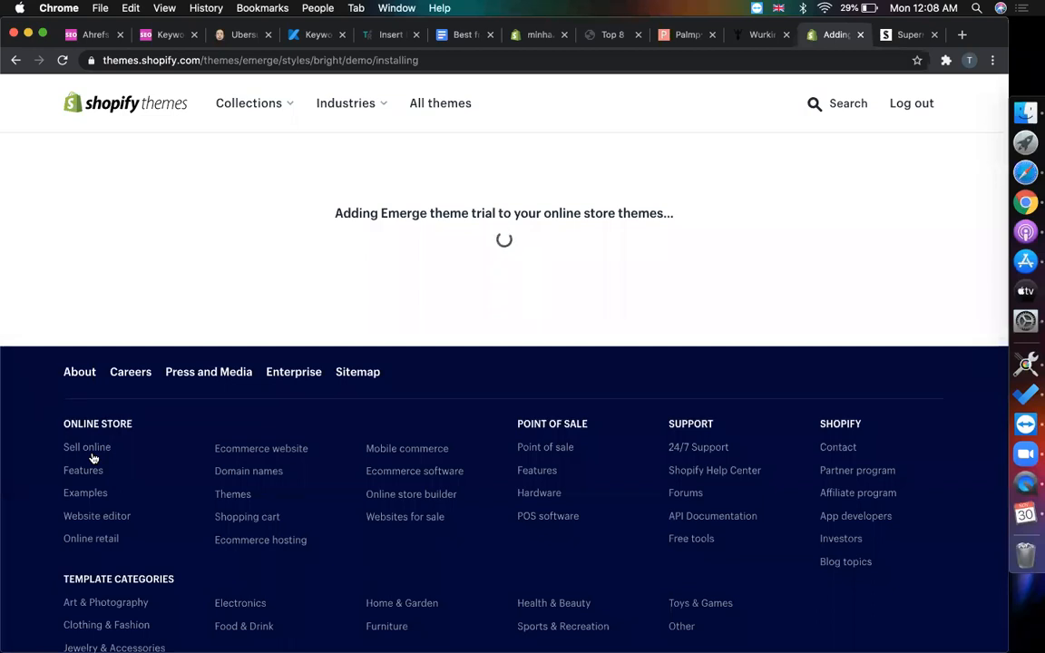
click(899, 34)
scroll(737, 488, down, 10)
- Save Supernal's Cosmic Glow Oil bottle image, choosing the Desktop as the location
scroll(737, 488, down, 5)
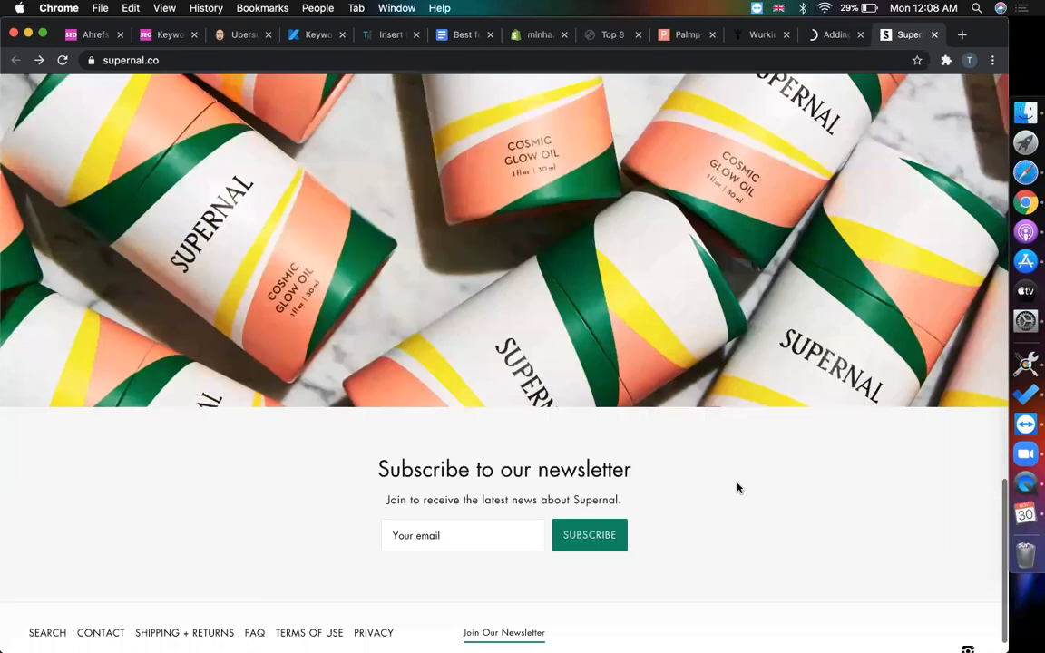
scroll(737, 488, up, 15)
scroll(737, 488, down, 15)
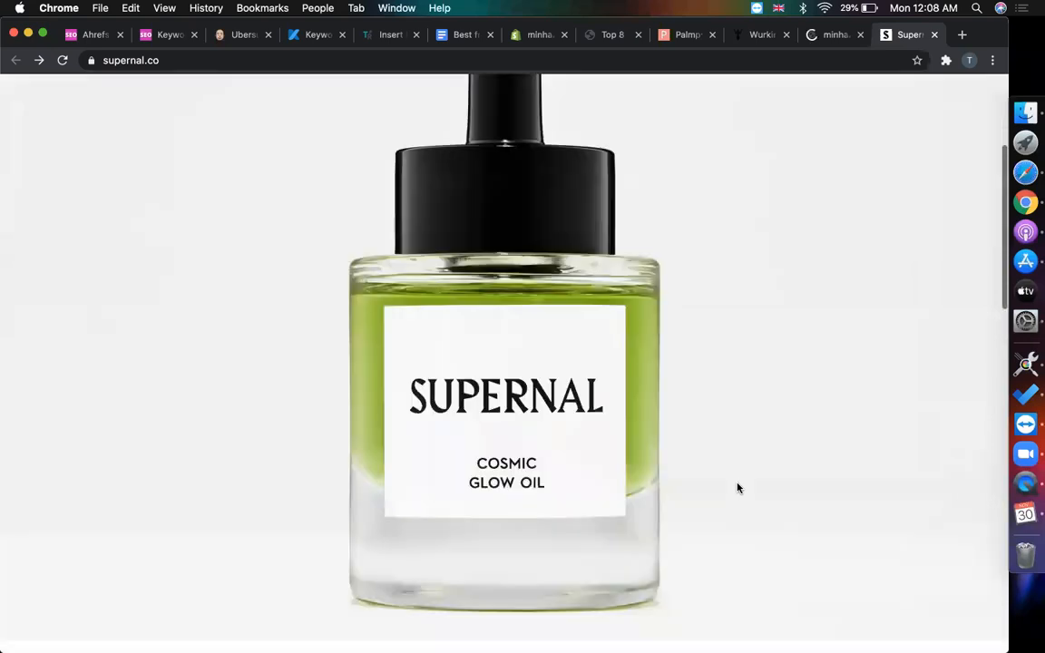
scroll(737, 488, up, 15)
scroll(738, 487, down, 5)
scroll(737, 488, up, 5)
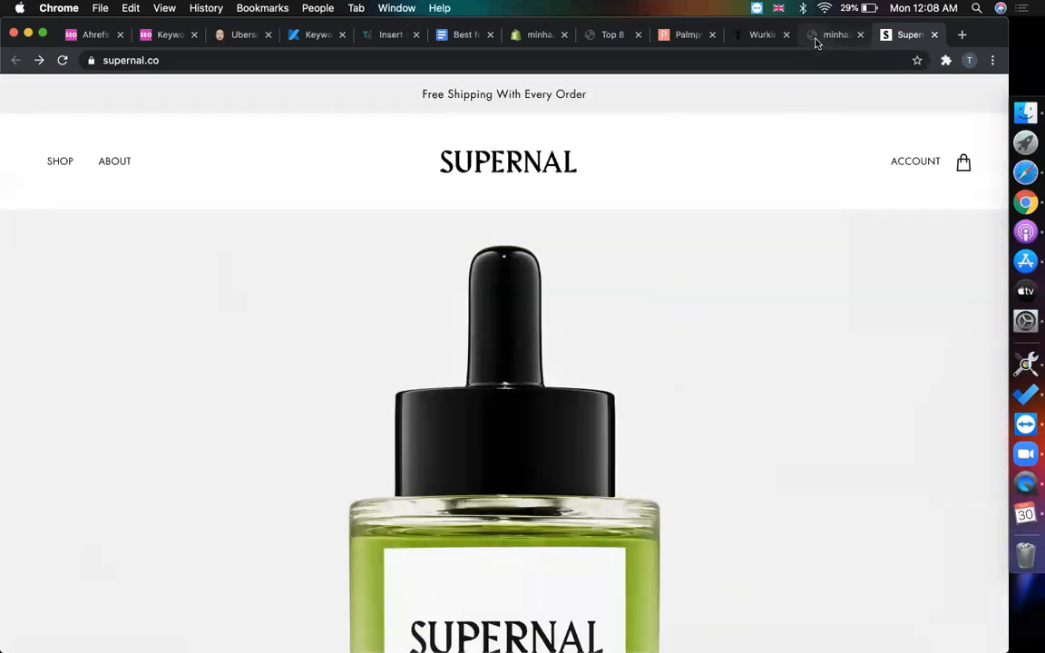
scroll(650, 487, down, 5)
scroll(650, 487, up, 3)
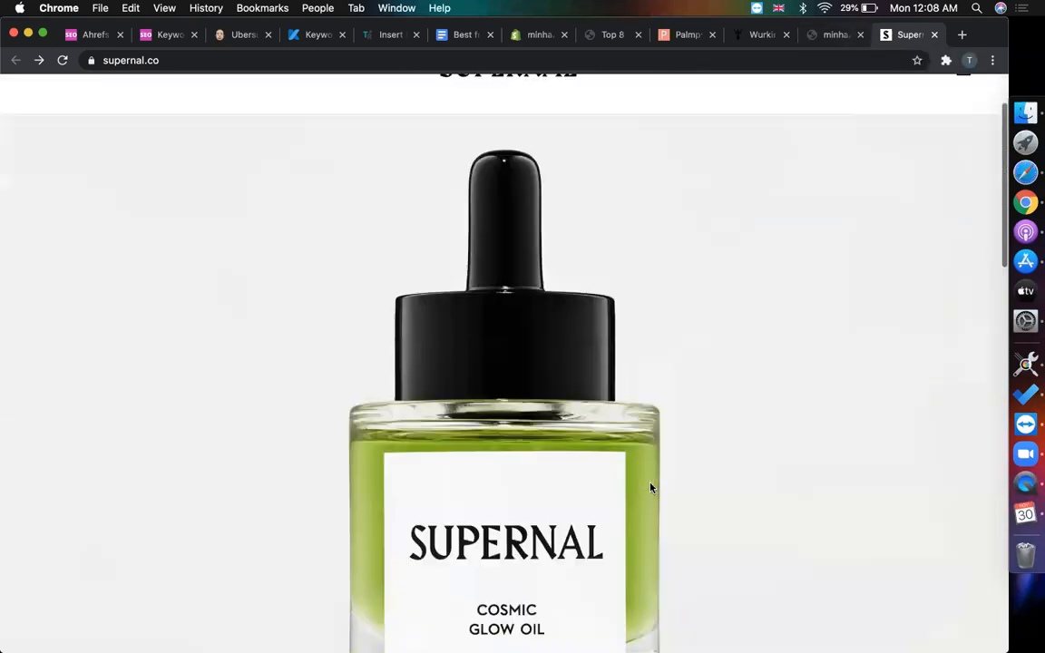
scroll(617, 444, down, 2)
right_click(480, 243)
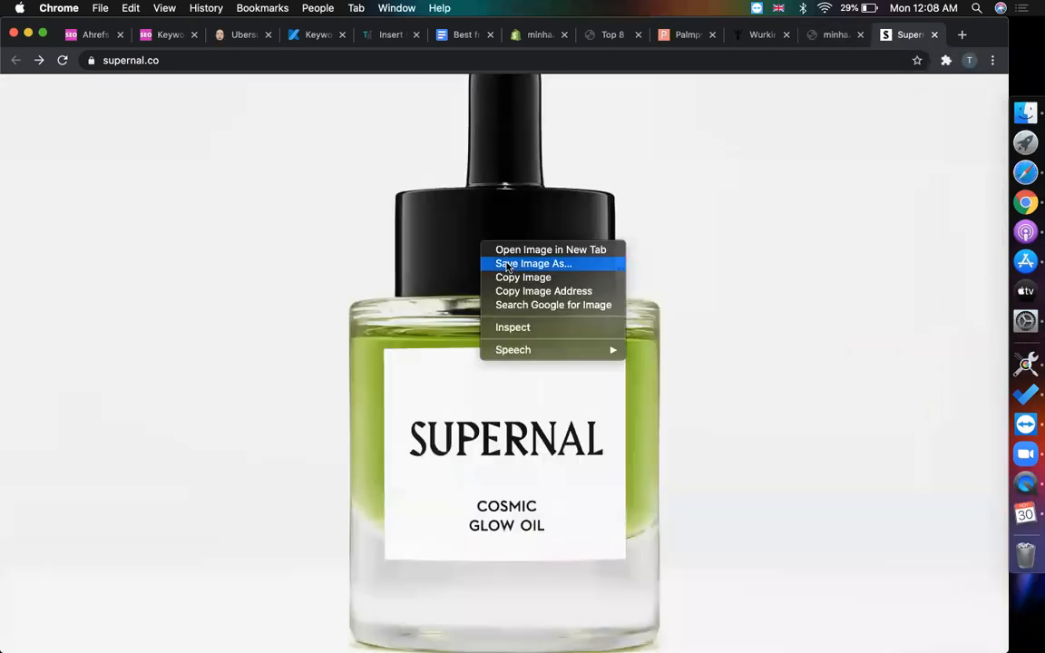
click(508, 263)
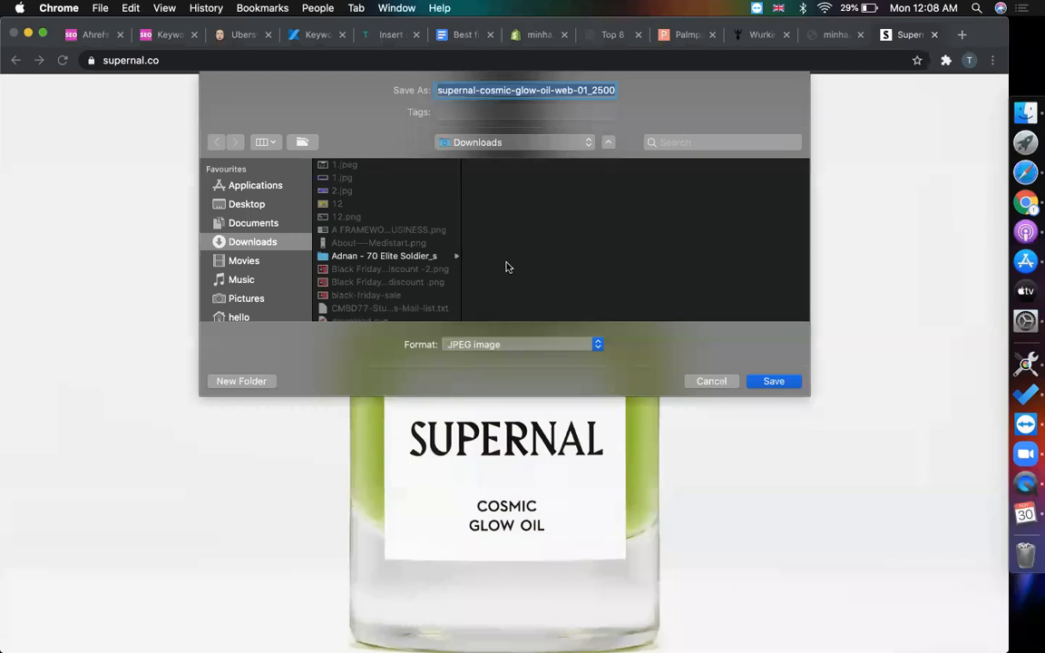
click(245, 204)
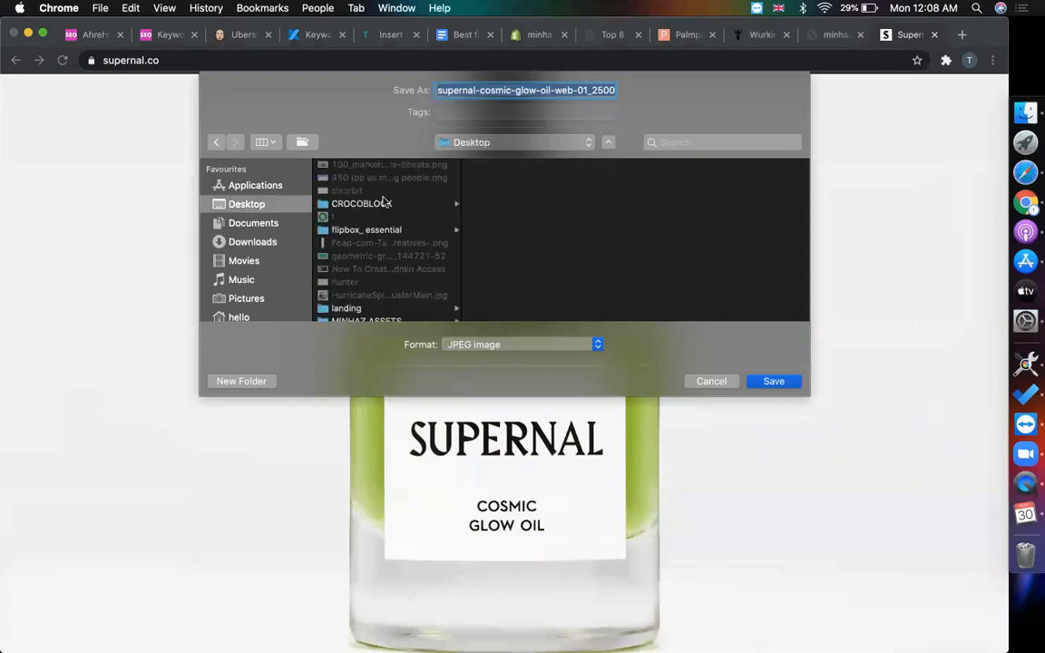
- Create the Desktop folder 'shopiy live sit' and save the bottle image JPEG into it
click(248, 381)
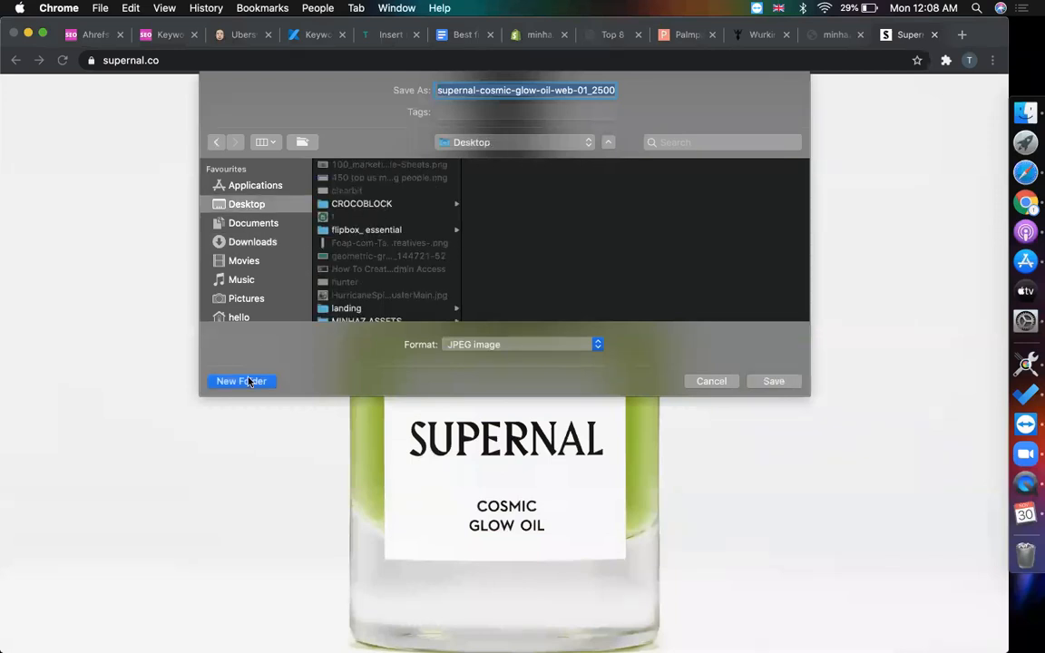
text(shopiy live sit)
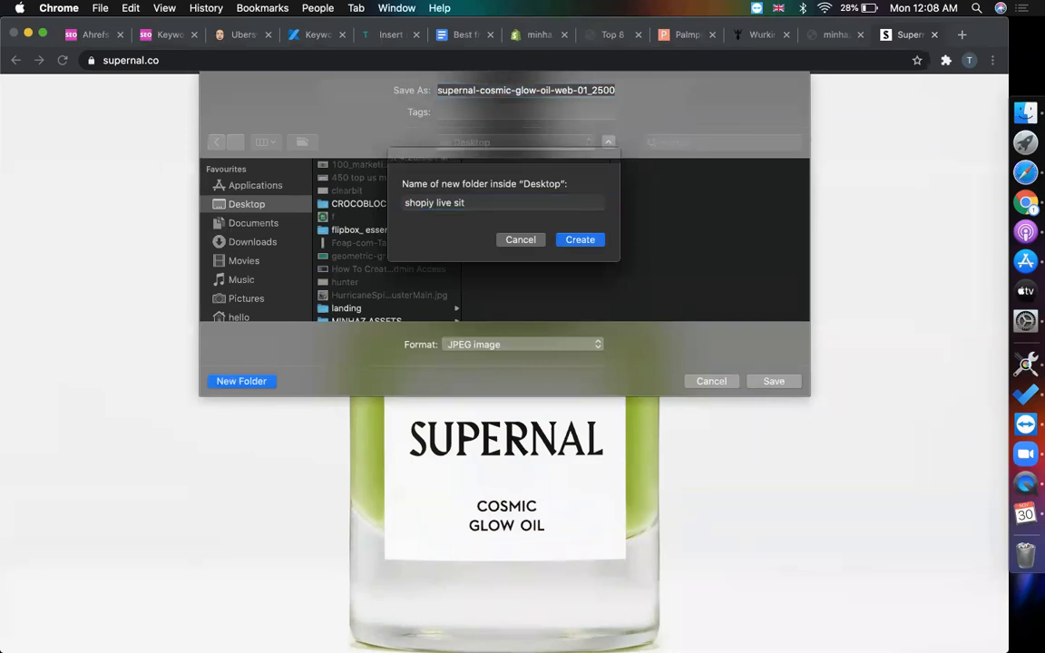
key(Return)
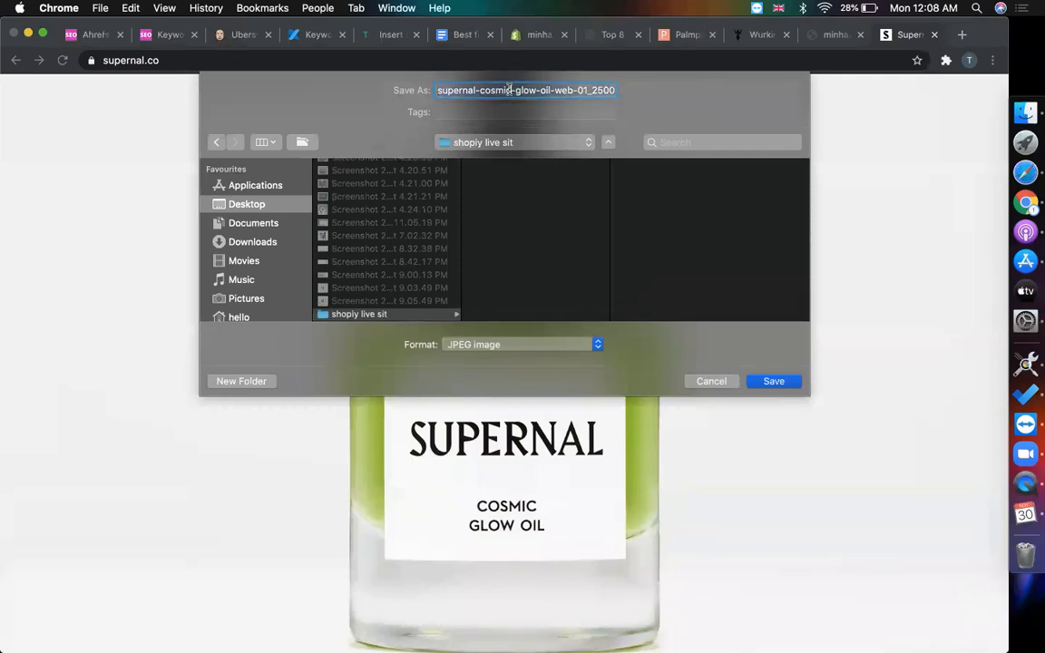
click(772, 384)
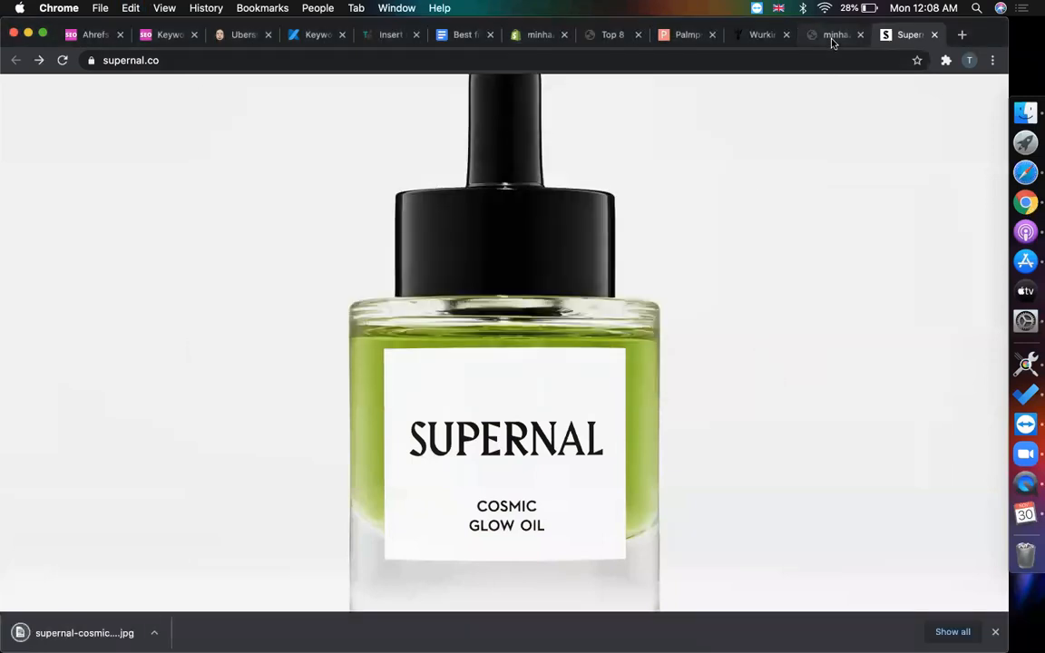
click(832, 39)
- Scroll through the Emerge trial preview, then load its Home page template in the theme editor
scroll(603, 243, down, 1)
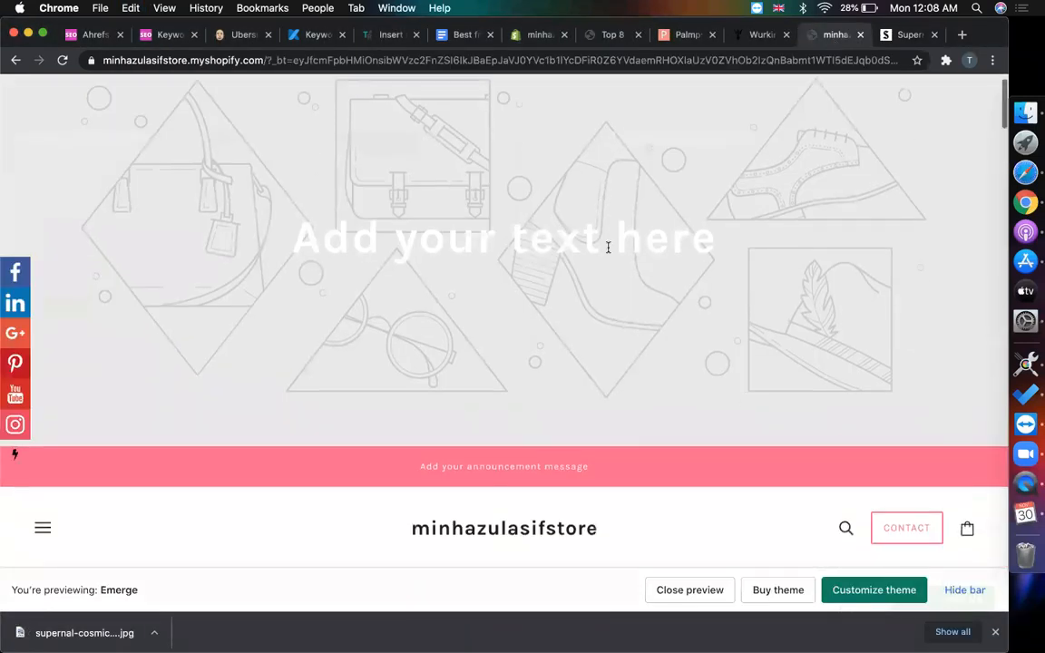
scroll(578, 273, down, 2)
scroll(459, 334, up, 2)
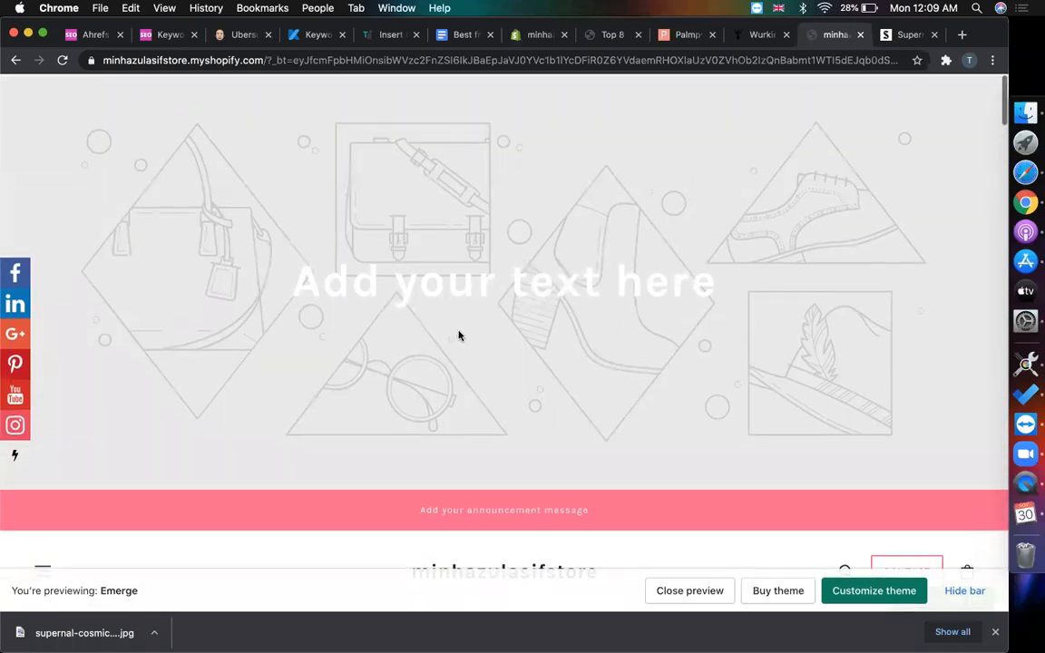
scroll(459, 334, down, 6)
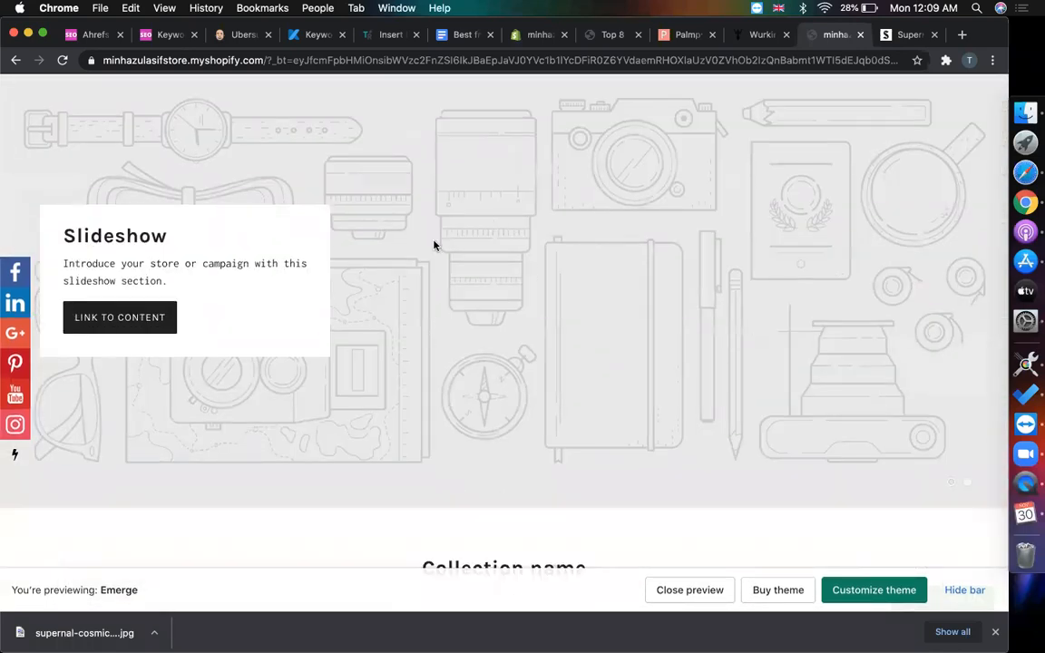
scroll(432, 243, down, 5)
scroll(567, 387, down, 5)
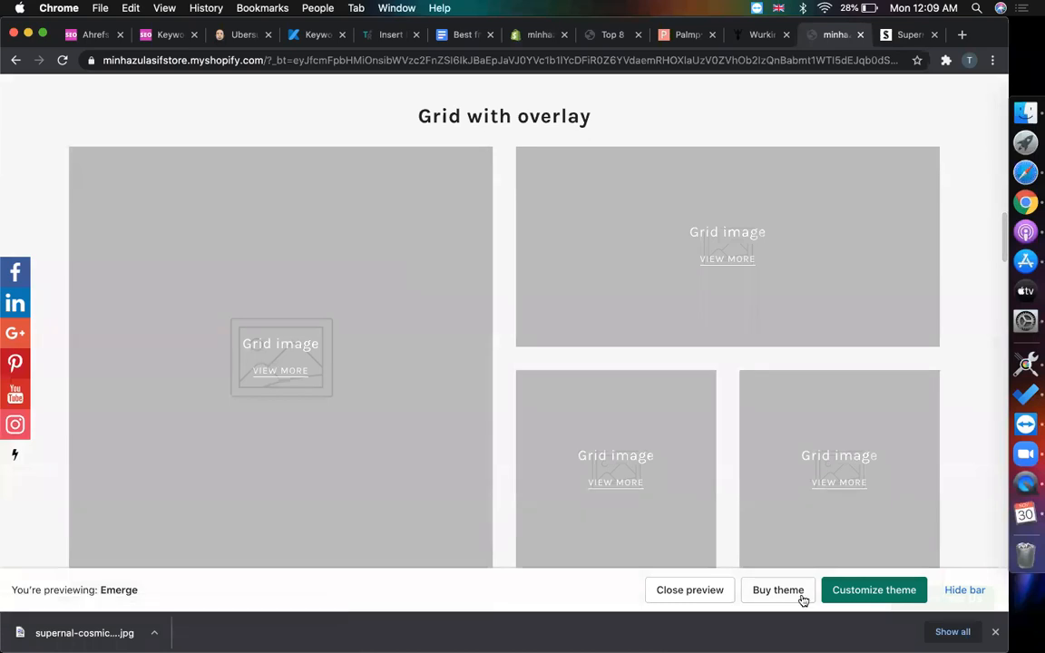
click(858, 591)
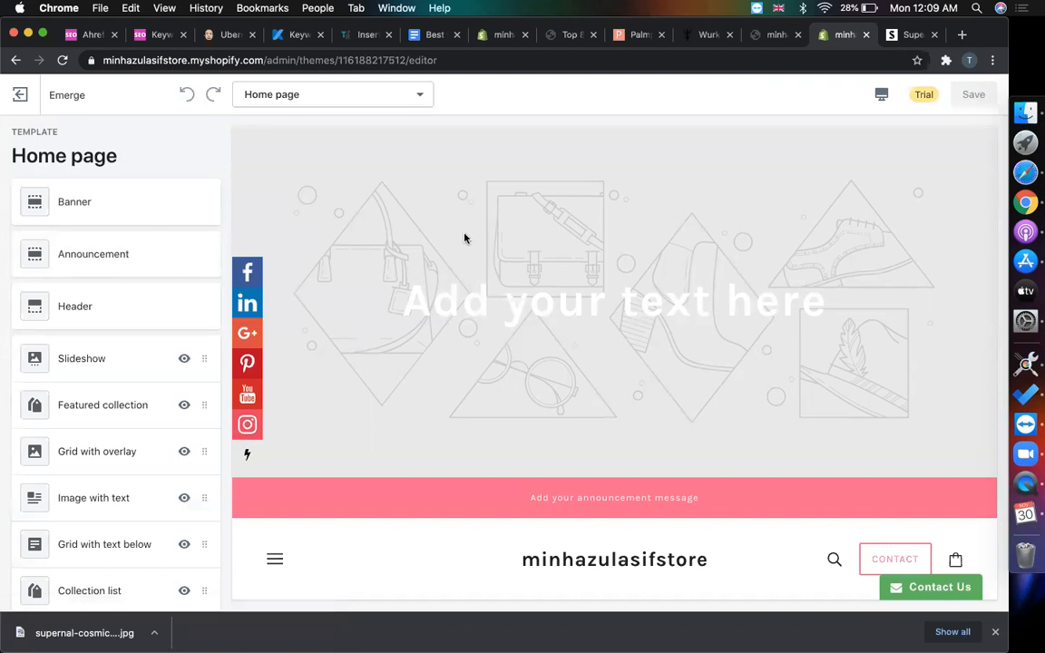
- Check the Supernal store page for reference, then return to the Emerge theme editor
scroll(464, 234, down, 5)
scroll(465, 234, up, 5)
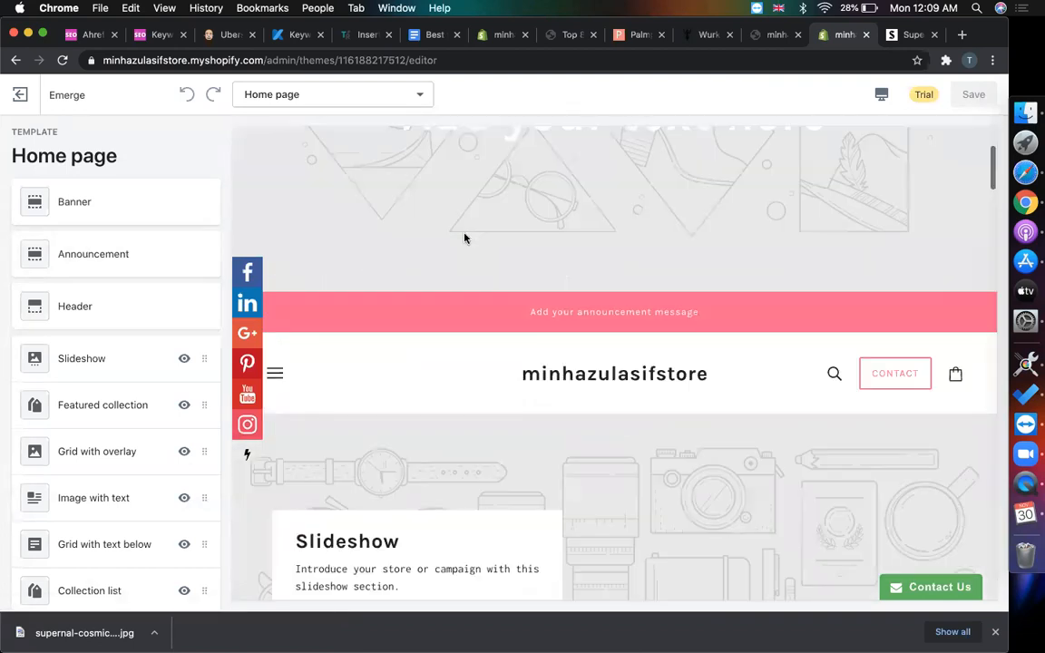
key(ctrl+Tab)
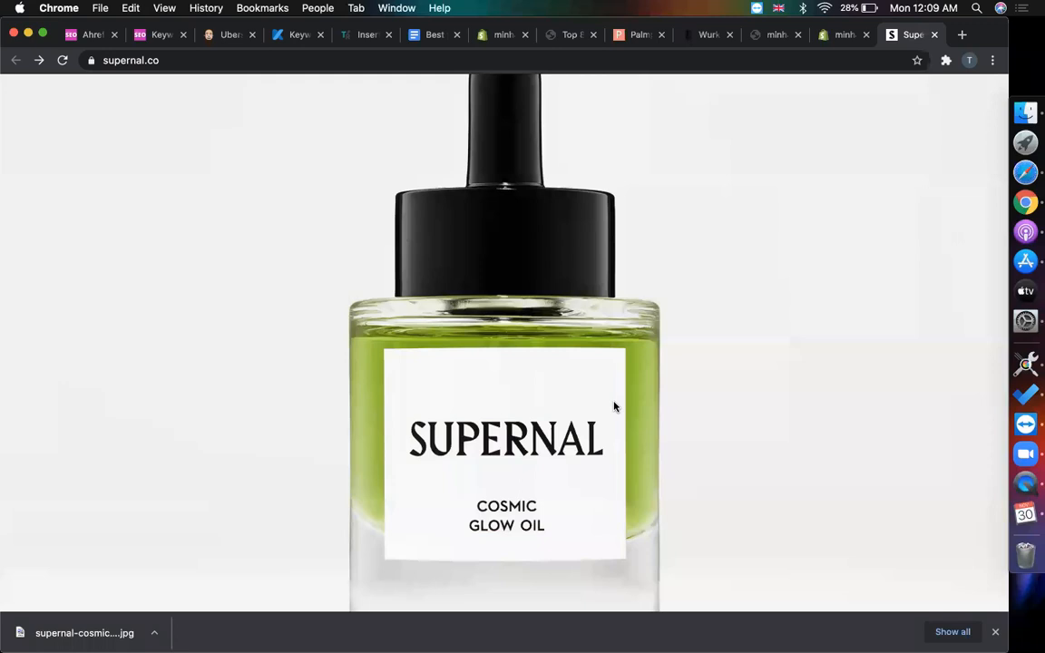
scroll(613, 405, down, 10)
scroll(613, 405, up, 4)
scroll(614, 405, down, 3)
scroll(613, 405, up, 8)
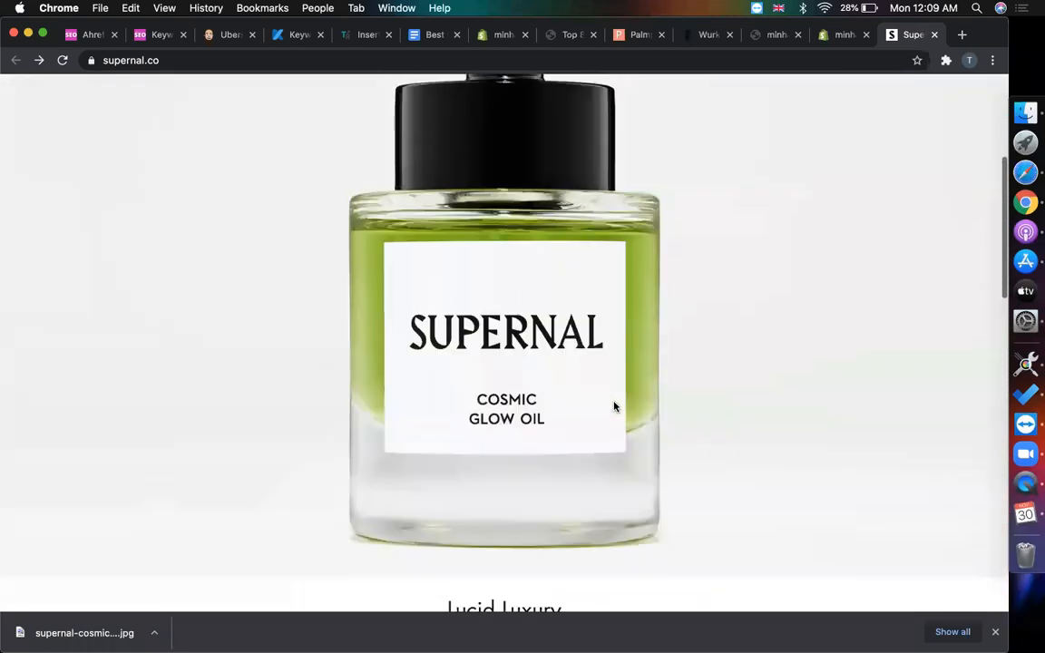
key(ctrl+shift+Tab)
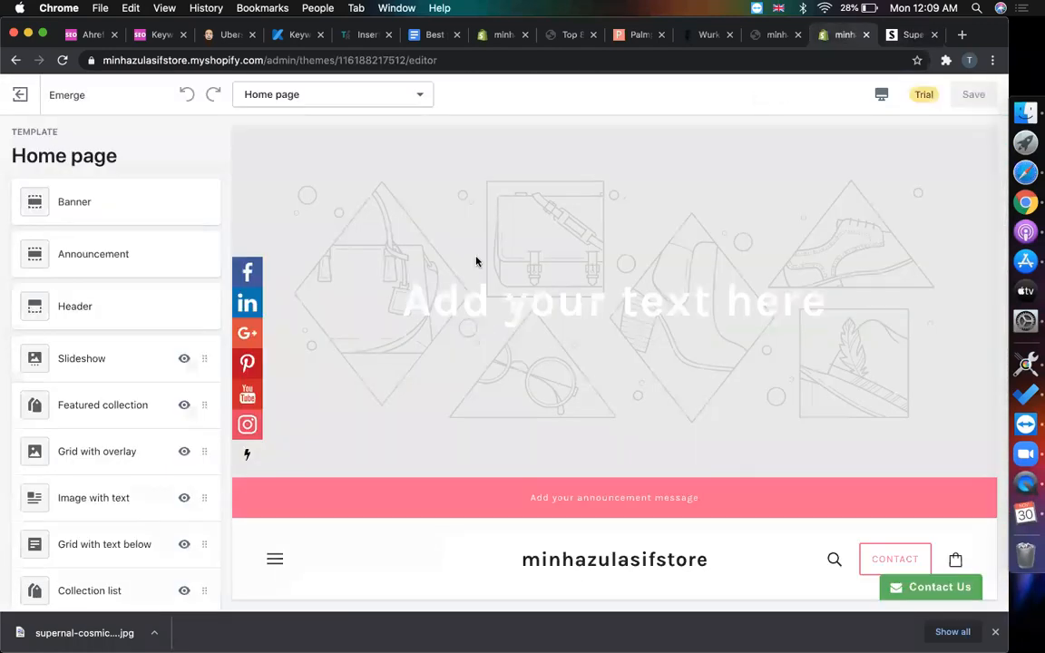
- Remove the Map and Video sections from the home page
scroll(77, 471, down, 10)
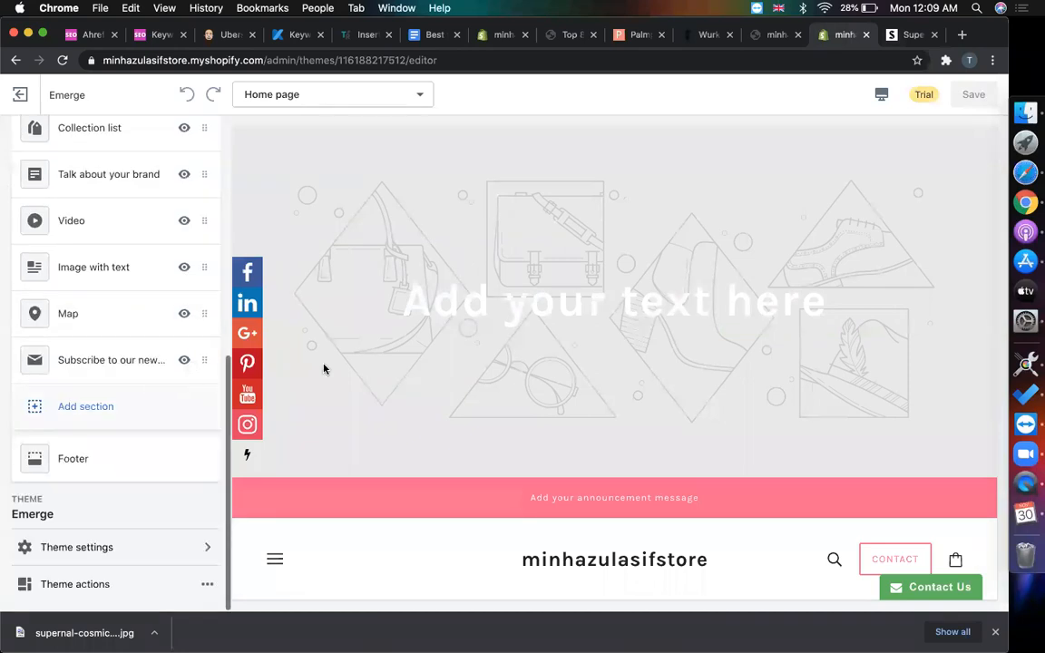
scroll(405, 354, down, 10)
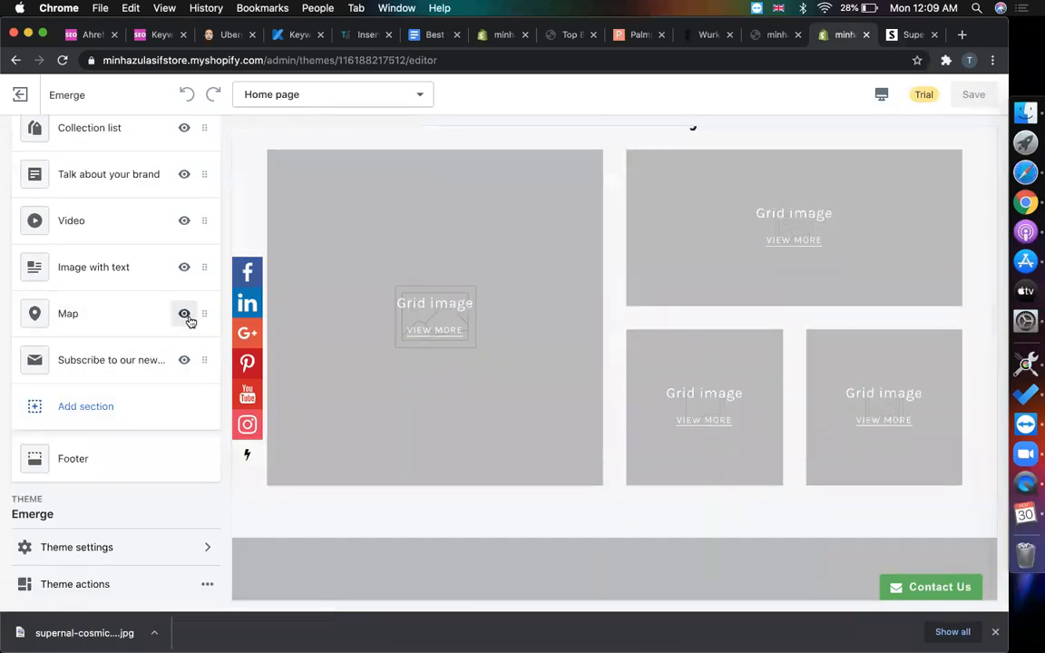
click(185, 315)
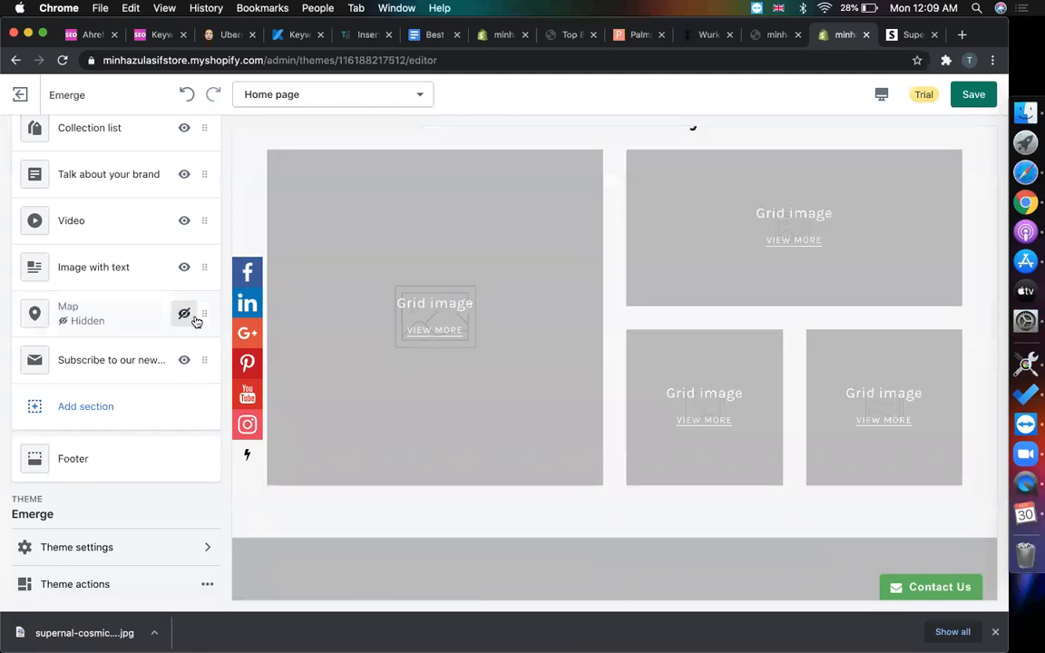
click(143, 320)
click(205, 151)
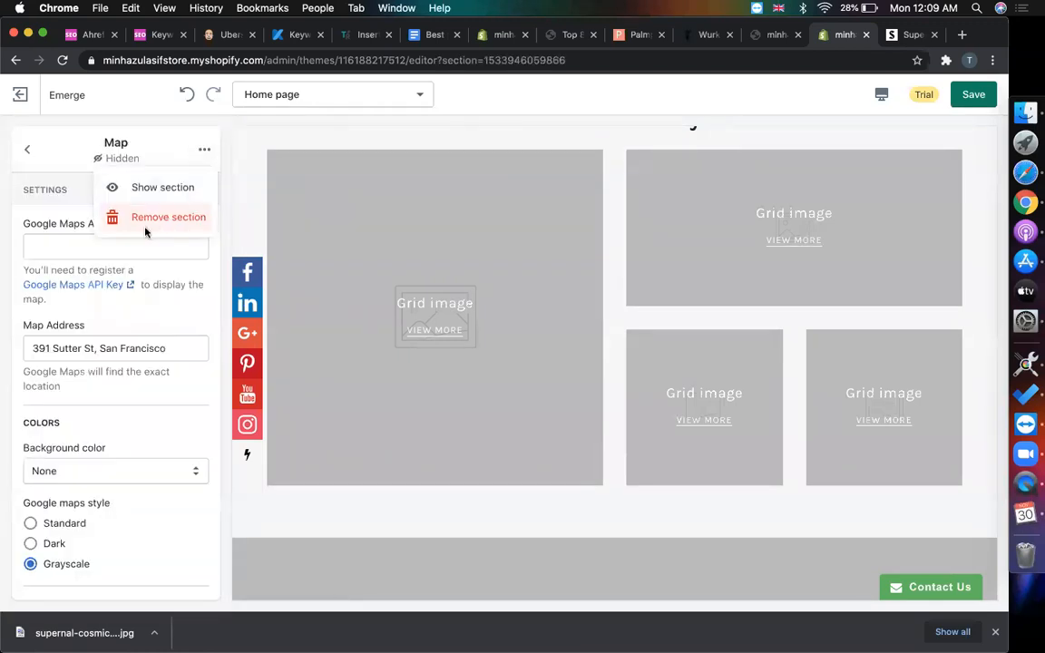
click(145, 227)
scroll(598, 325, down, 5)
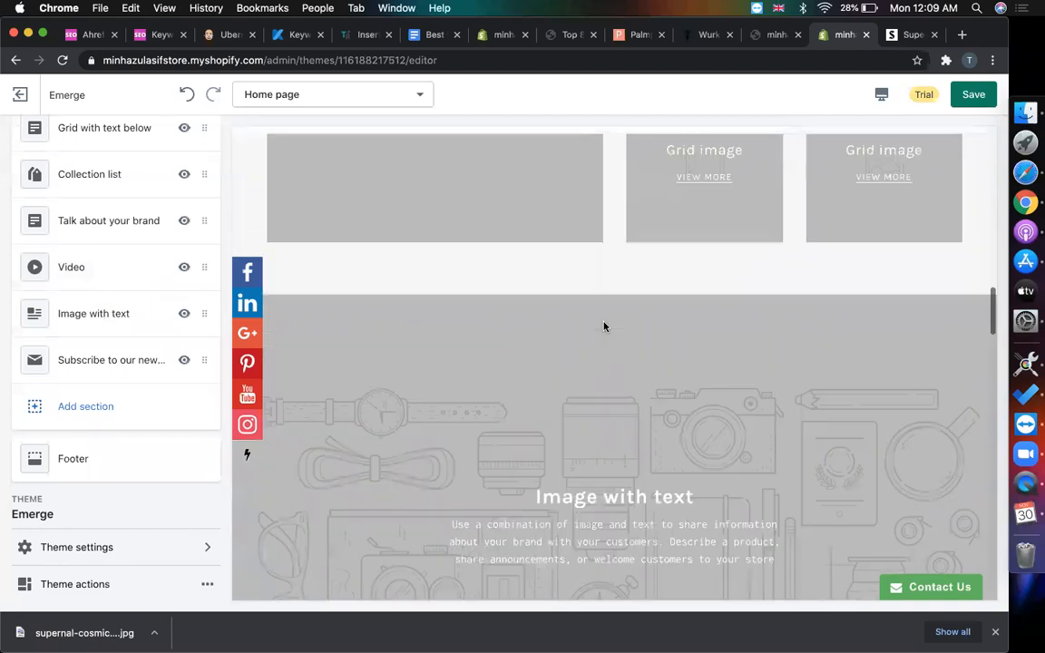
click(100, 277)
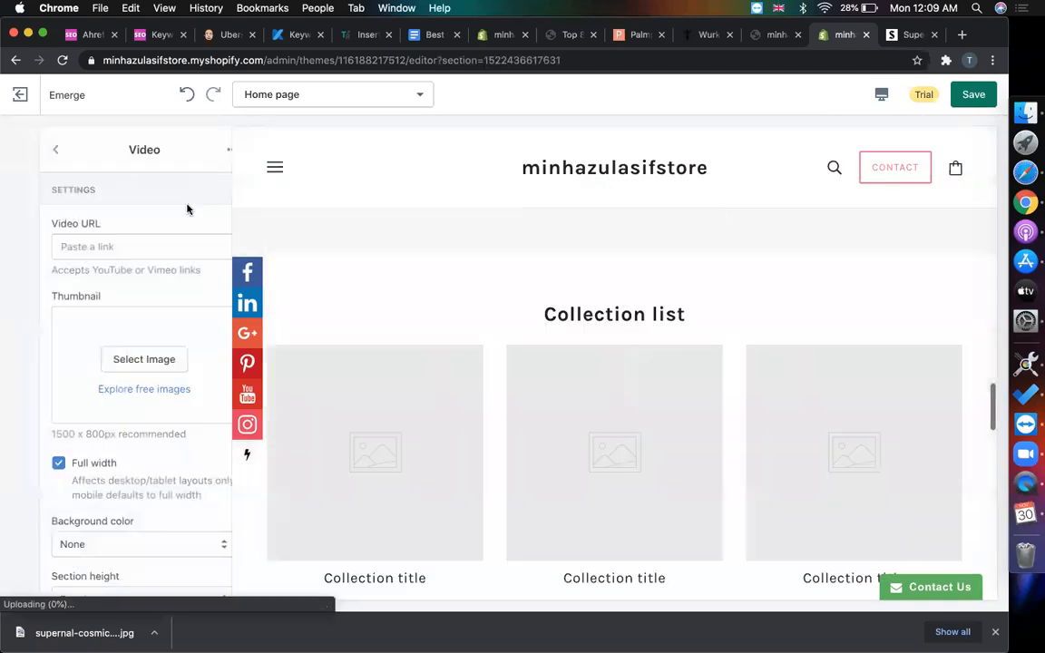
click(203, 151)
click(187, 221)
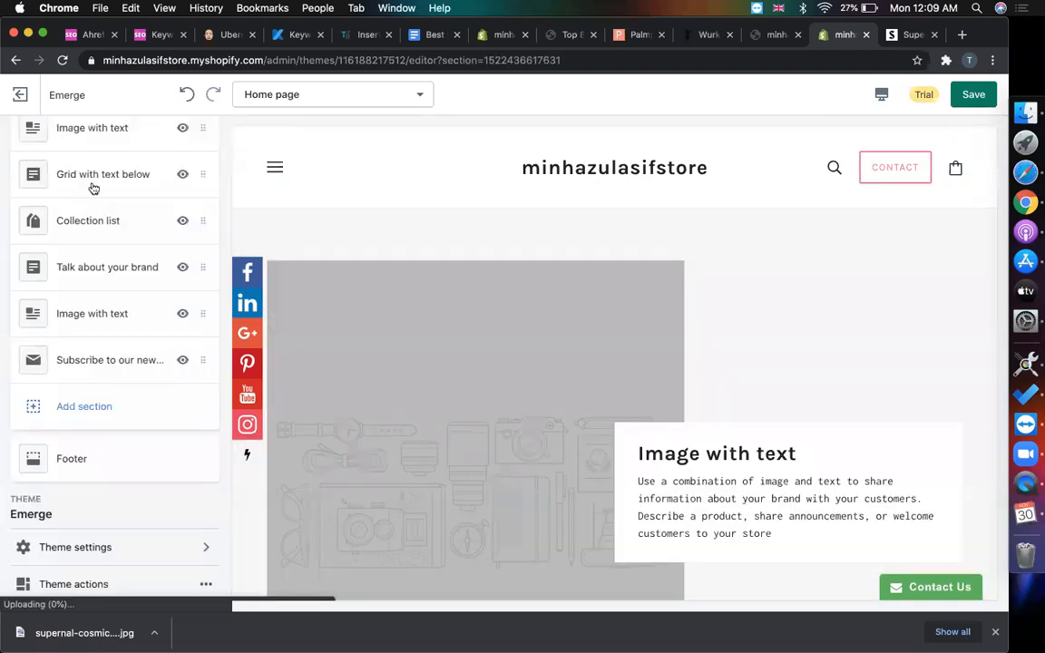
- Remove the Talk about your brand section, leaving the newsletter section in place
click(138, 362)
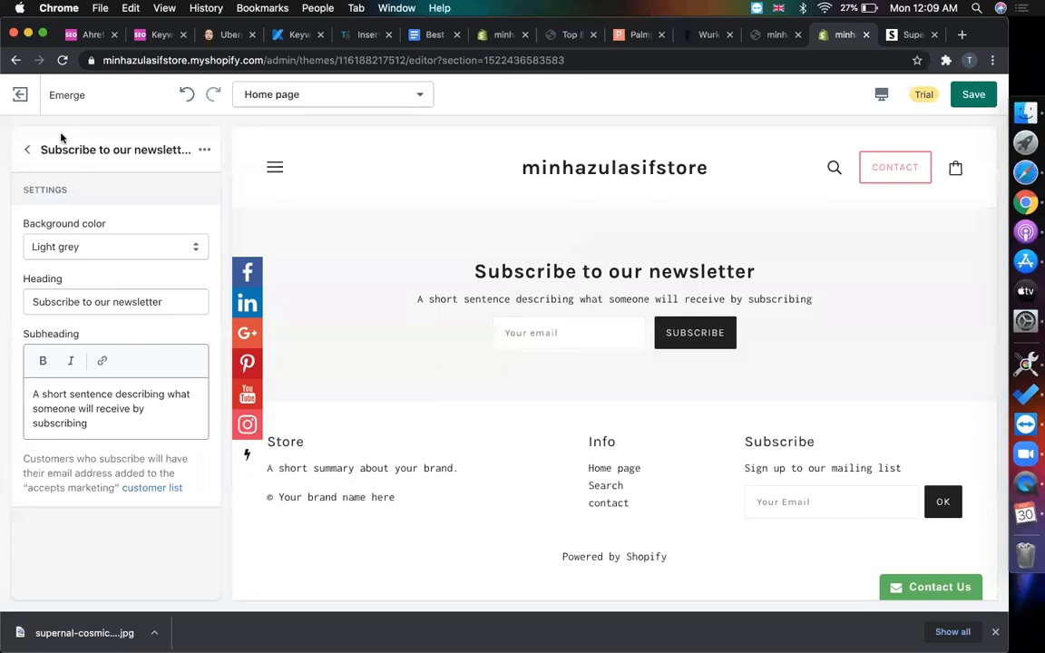
click(28, 149)
scroll(156, 419, up, 3)
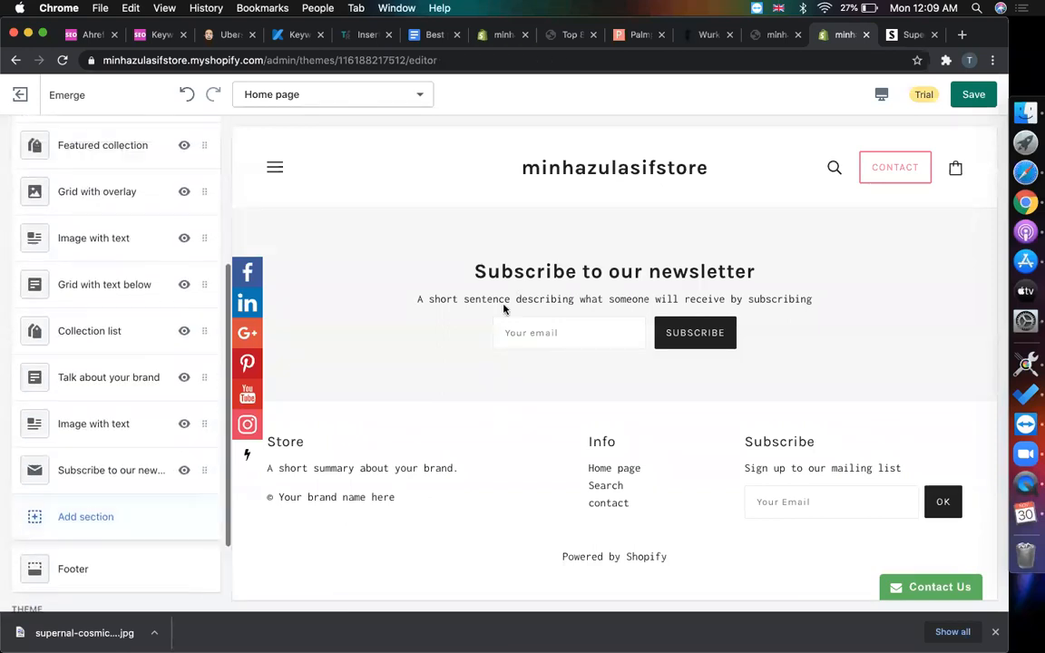
scroll(504, 309, up, 5)
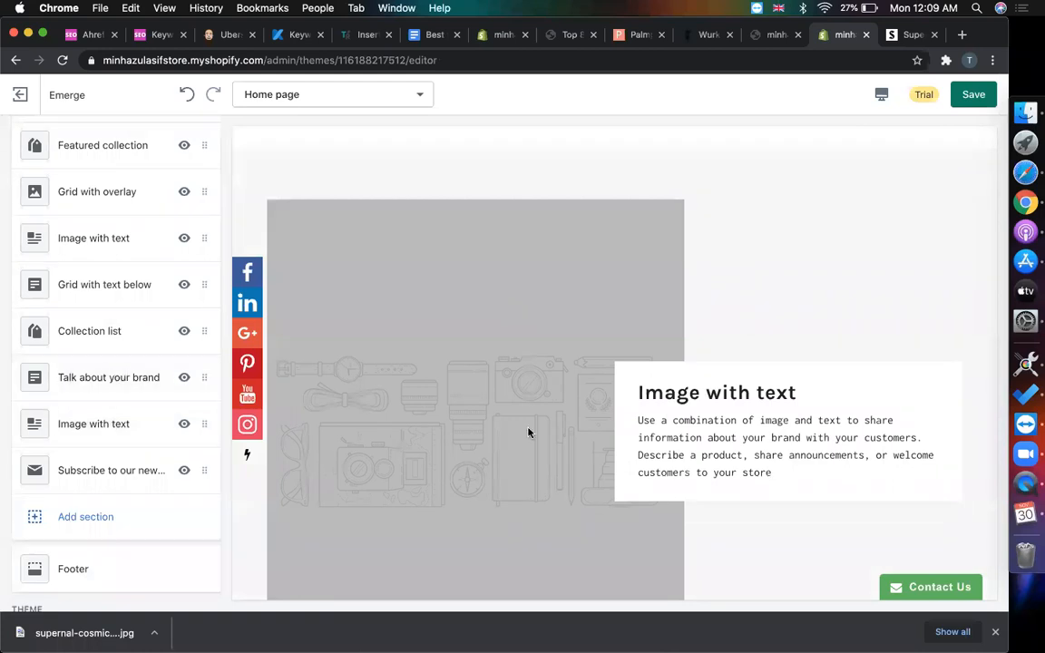
mouse_move(115, 379)
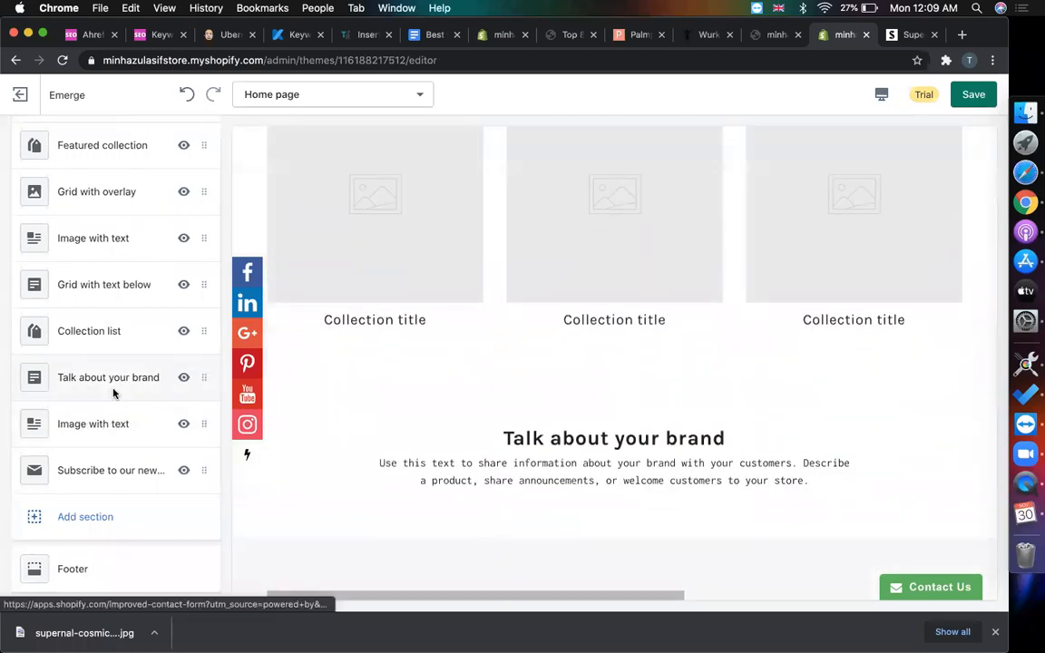
click(112, 393)
click(204, 150)
click(168, 218)
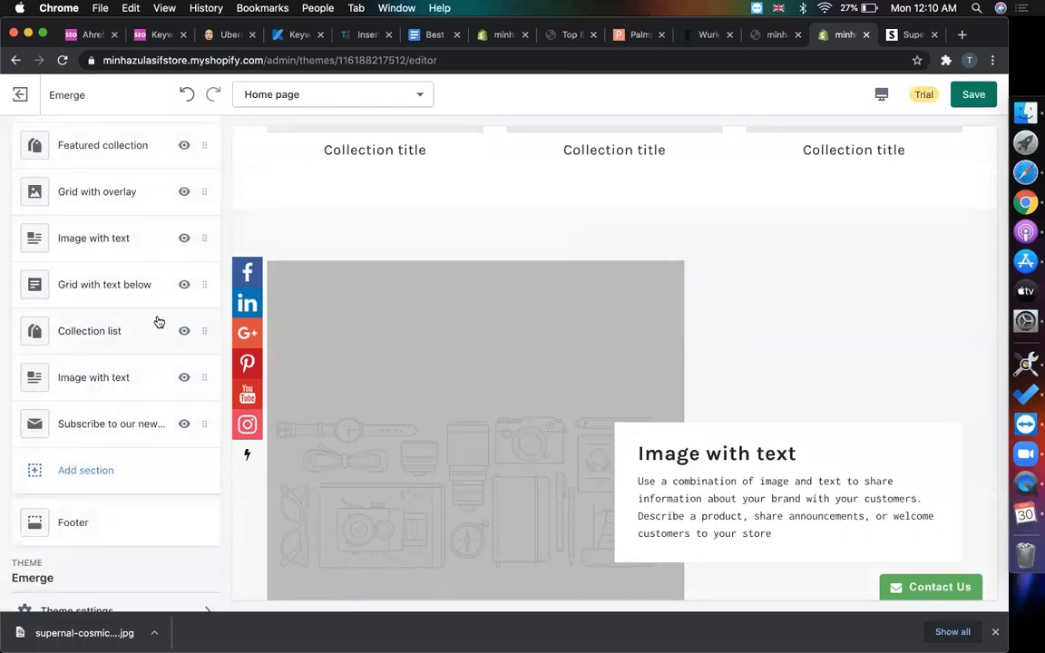
scroll(437, 356, up, 3)
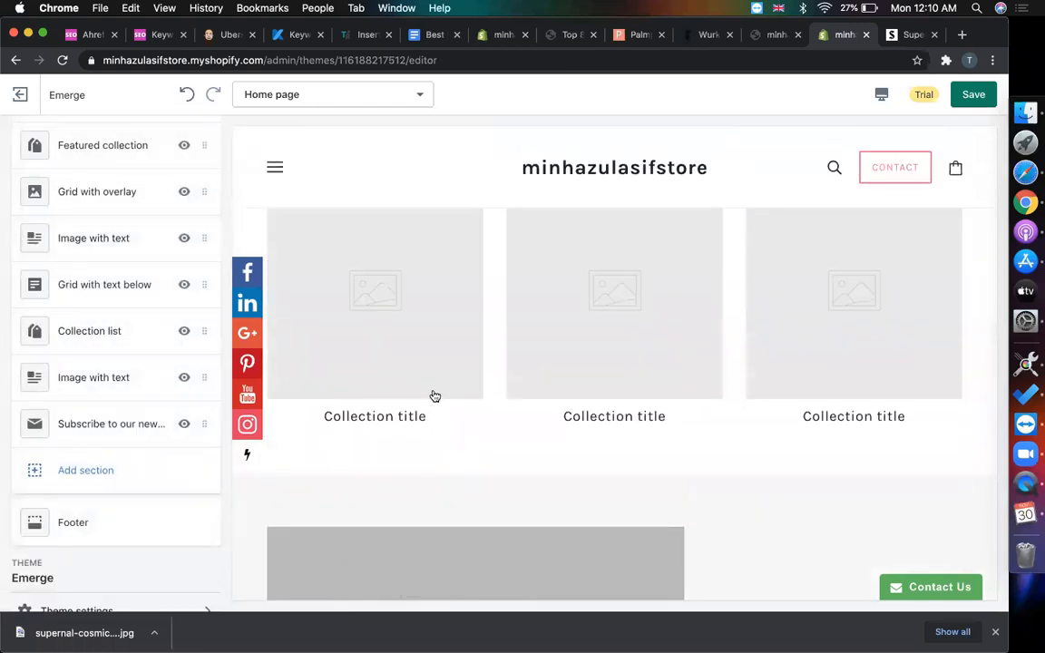
scroll(445, 396, up, 2)
- Remove the Collection list section from the home page
click(144, 345)
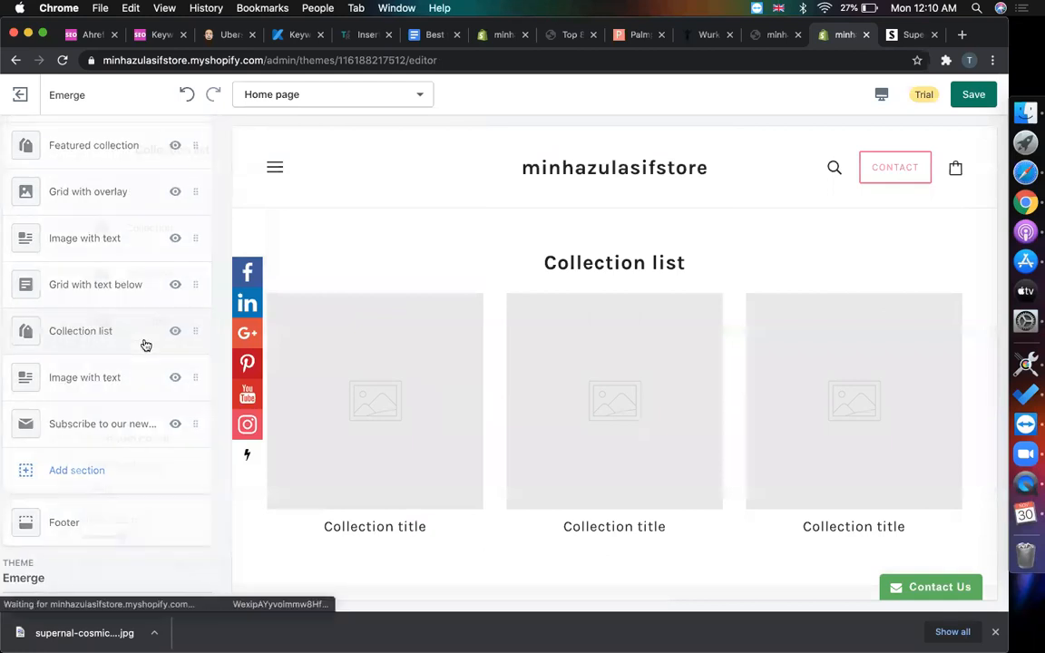
click(204, 151)
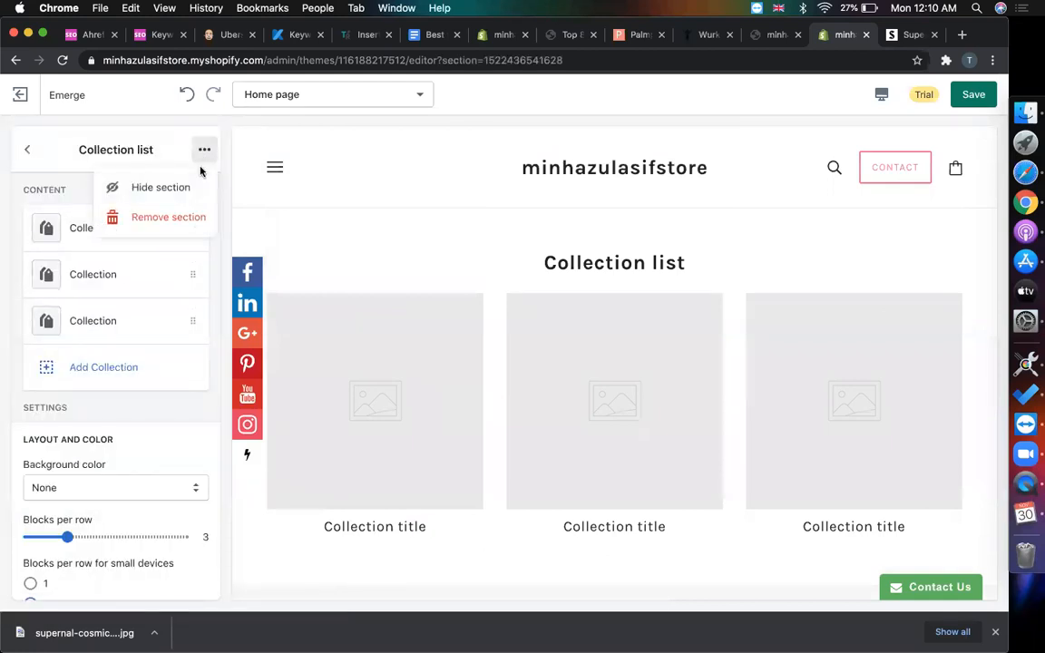
click(181, 217)
scroll(149, 302, up, 2)
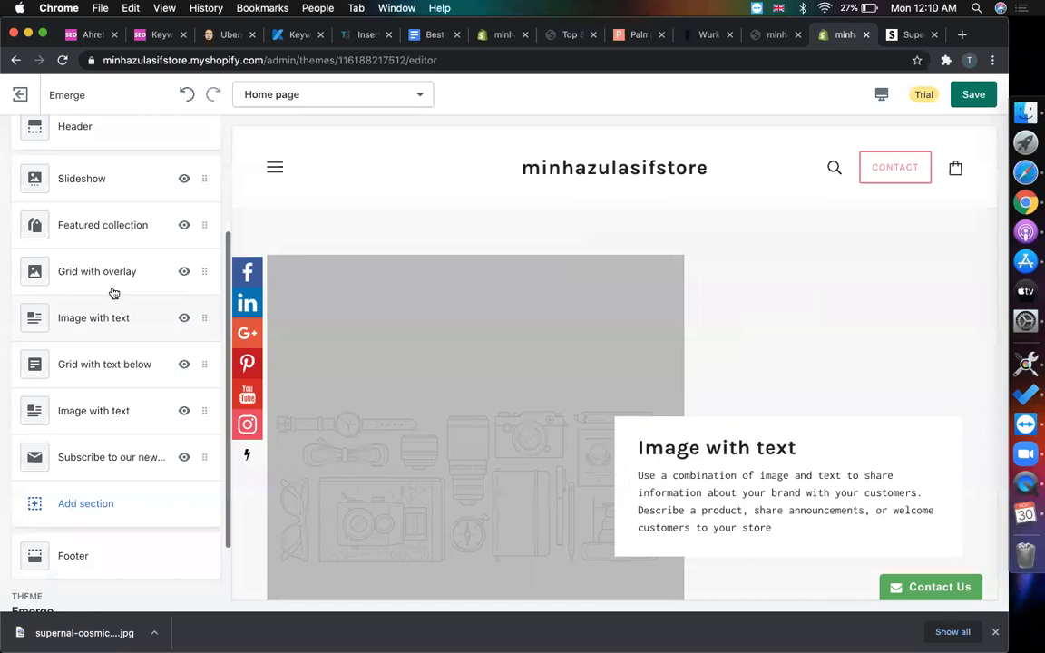
scroll(112, 291, up, 1)
- Remove the Slideshow section so Featured collection follows the header
scroll(438, 332, up, 2)
scroll(438, 332, up, 3)
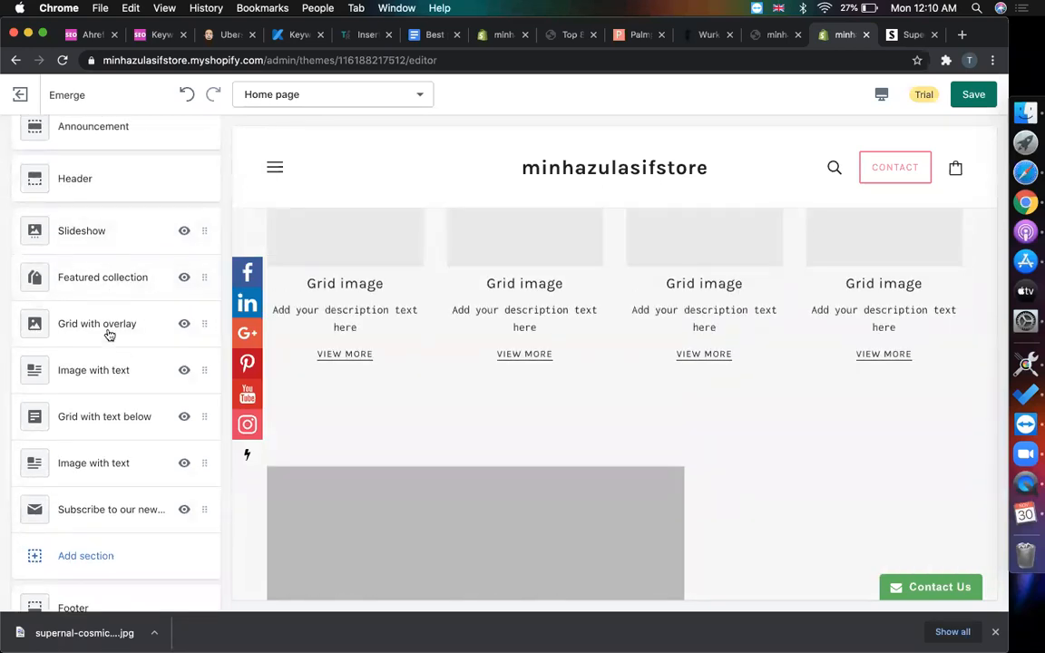
scroll(107, 334, up, 2)
scroll(454, 255, up, 5)
click(145, 305)
scroll(397, 450, up, 5)
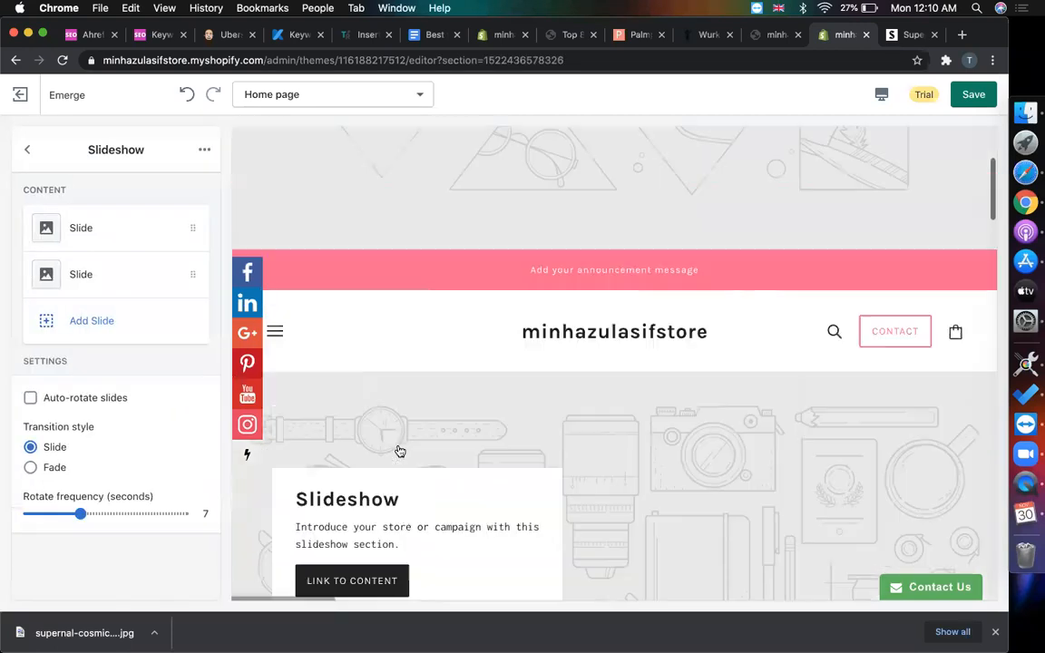
scroll(399, 450, down, 3)
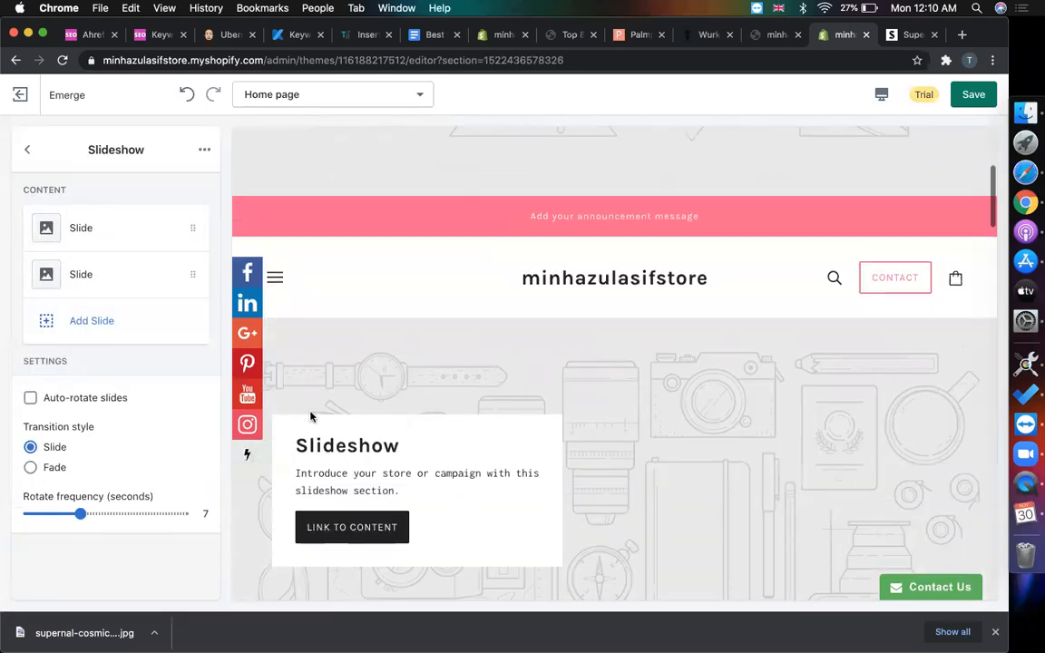
click(202, 151)
click(175, 216)
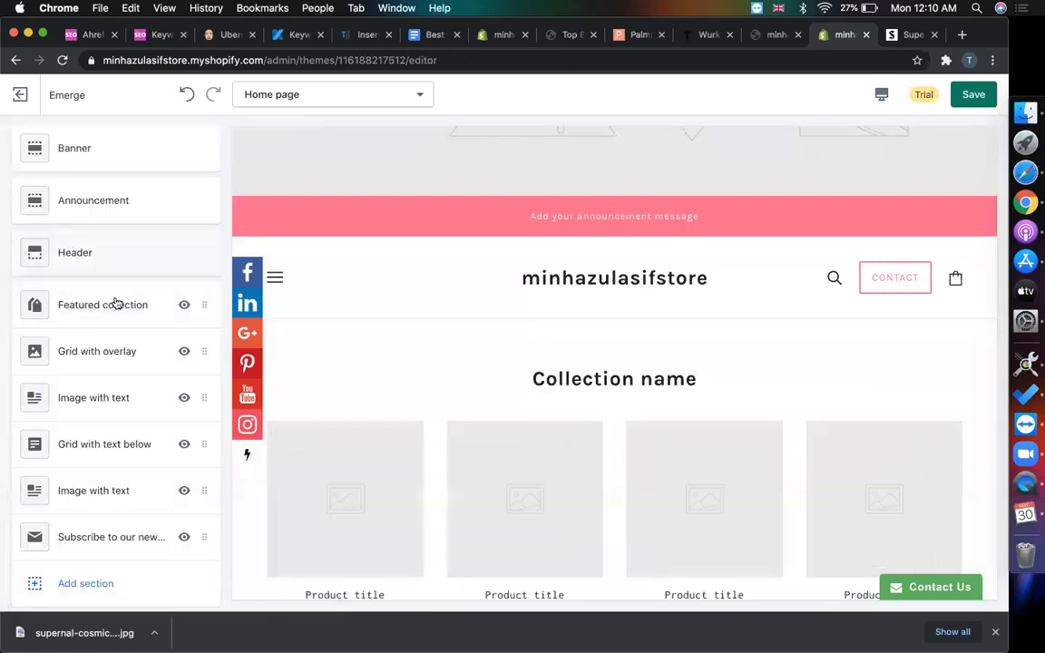
scroll(538, 401, up, 3)
scroll(535, 401, down, 2)
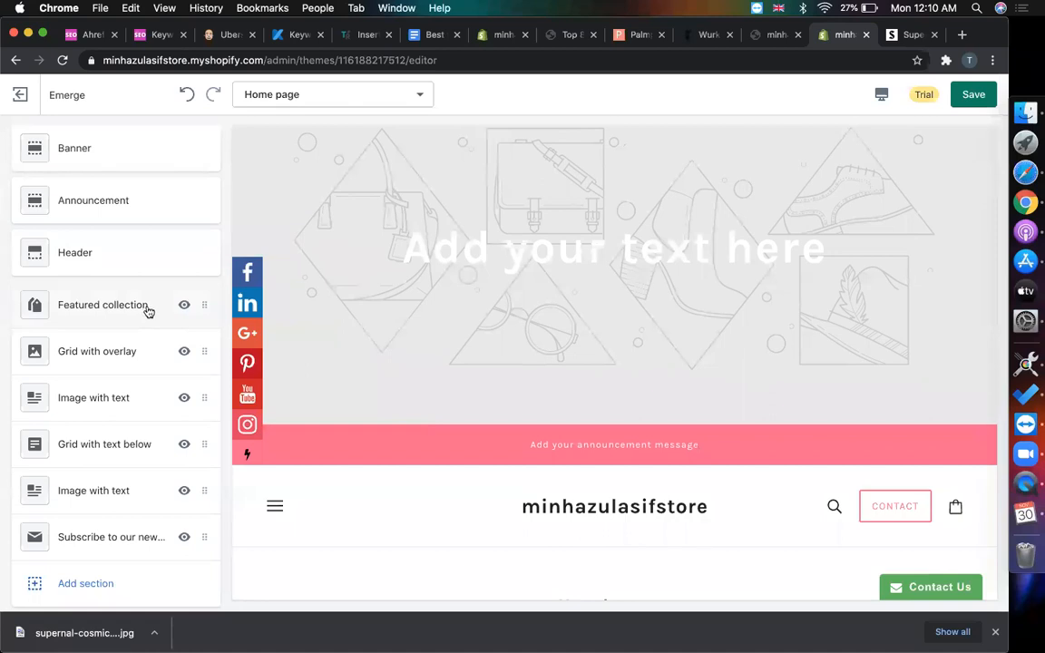
- Browse the available section types without adding any
click(69, 585)
scroll(126, 425, down, 10)
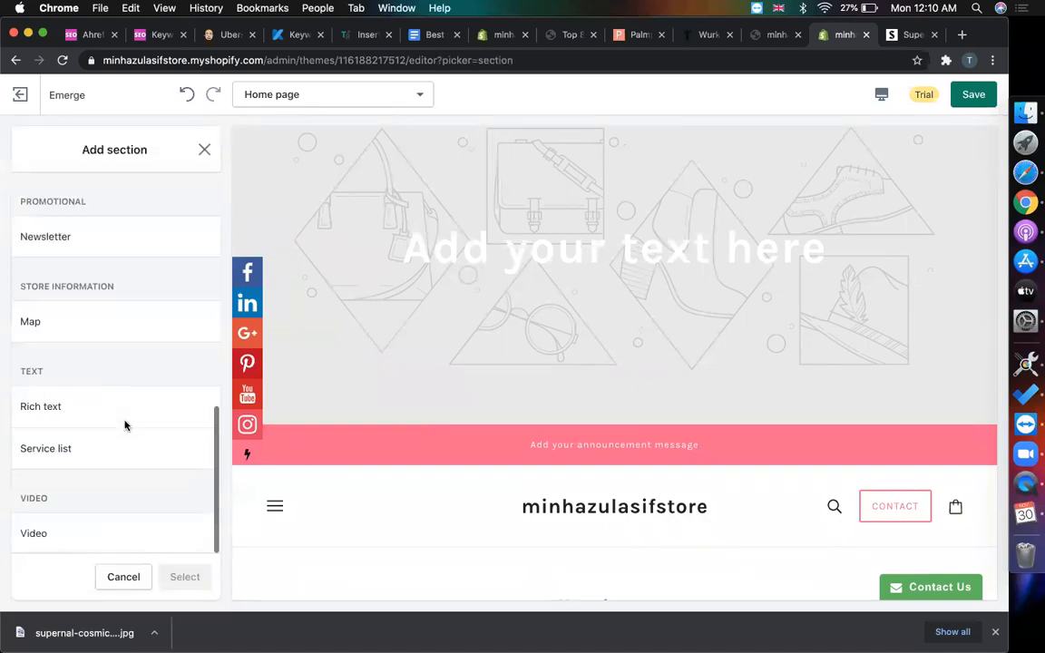
scroll(124, 417, up, 6)
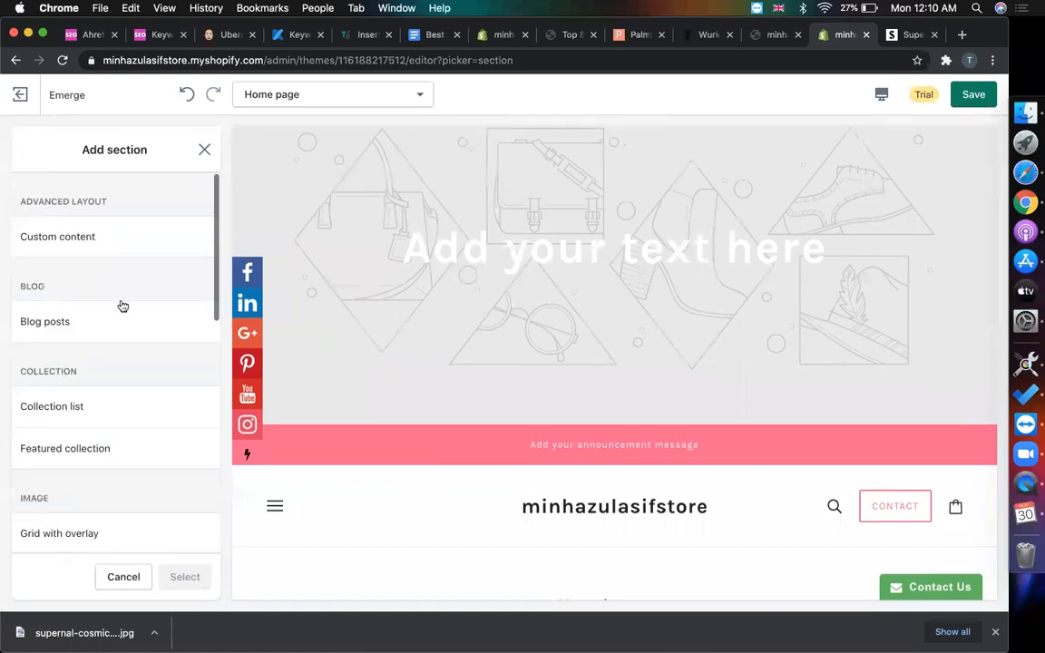
click(205, 151)
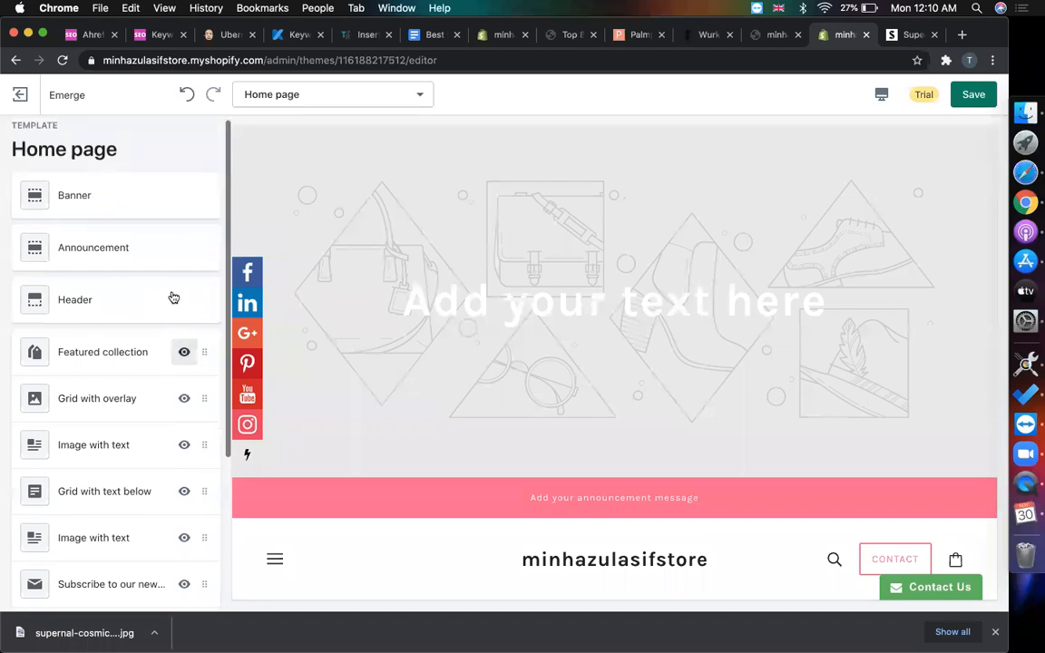
- Upload the Supernal Cosmic Glow Oil image from the Desktop assets folder as the banner background
click(130, 200)
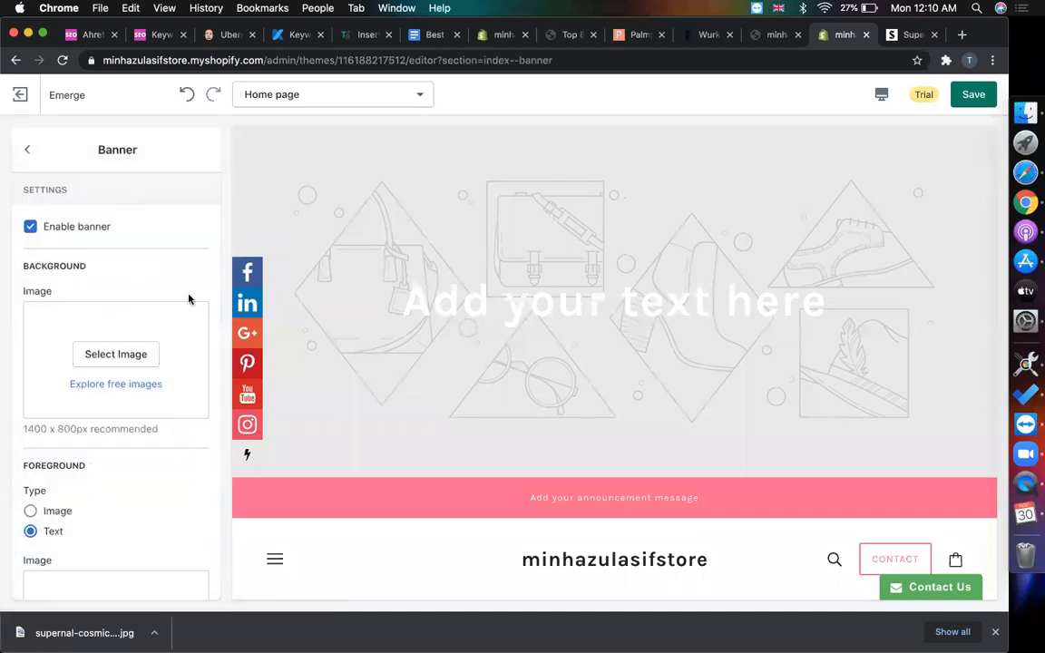
click(127, 361)
click(75, 258)
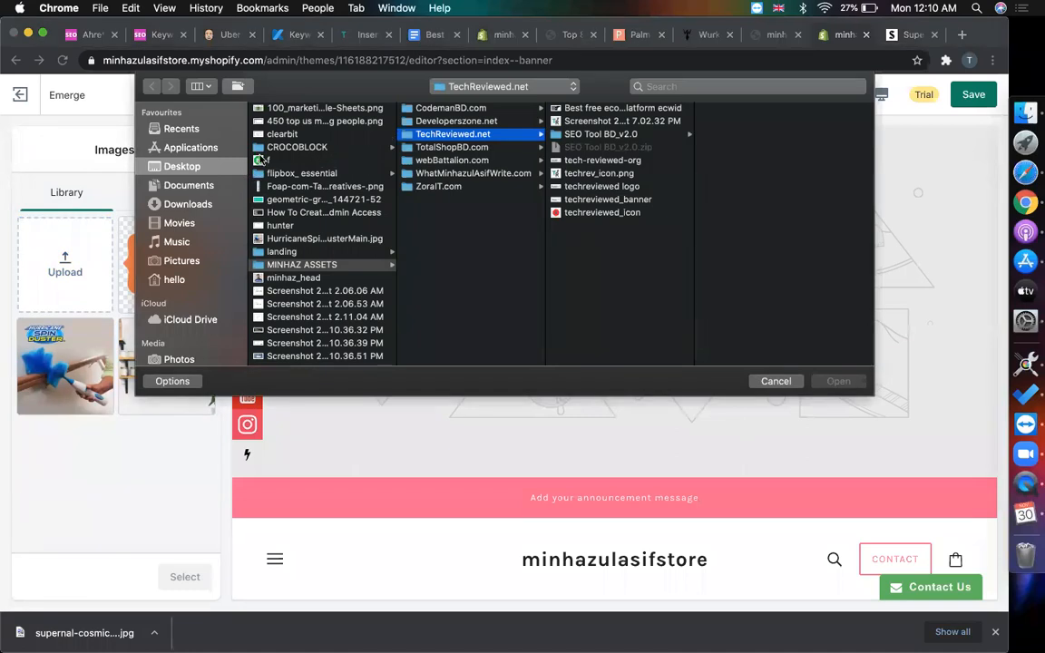
click(293, 186)
click(293, 264)
scroll(293, 262, down, 5)
scroll(293, 262, down, 5)
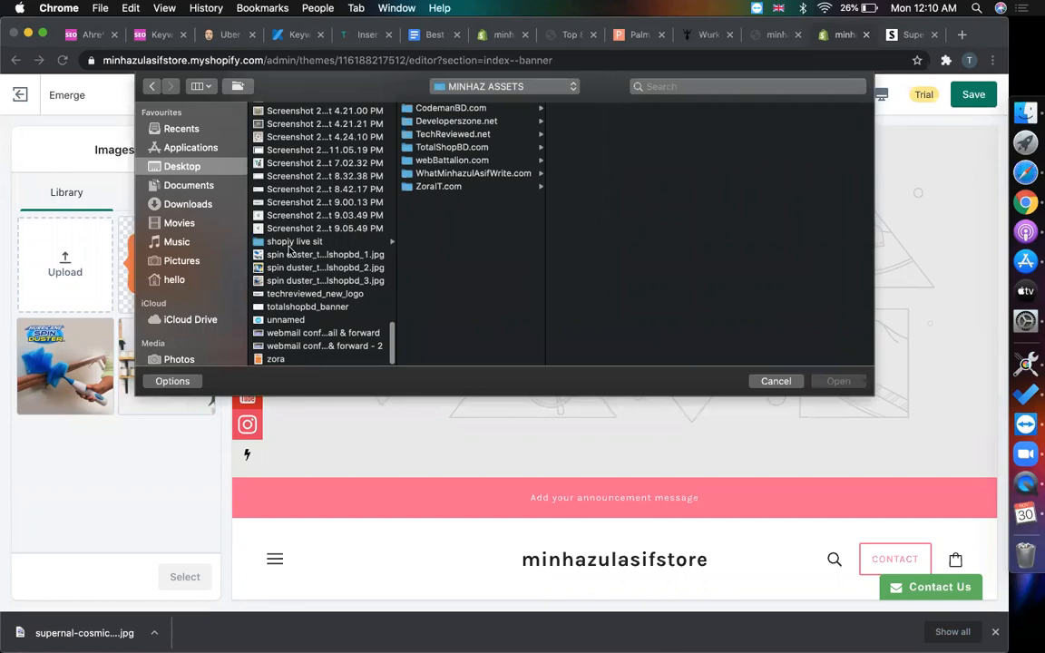
click(298, 241)
double_click(466, 109)
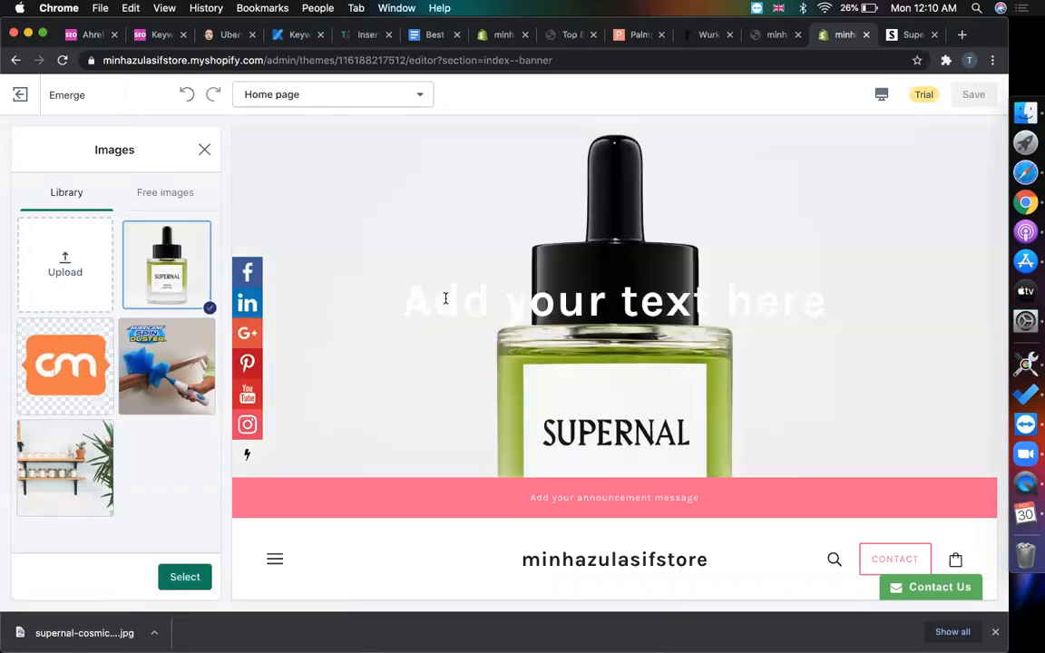
scroll(588, 273, down, 3)
scroll(588, 276, up, 3)
scroll(587, 276, down, 1)
scroll(587, 276, up, 1)
- Copy the 'Lucid Luxury' heading from supernal.co and confirm the bottle image for the banner
click(907, 35)
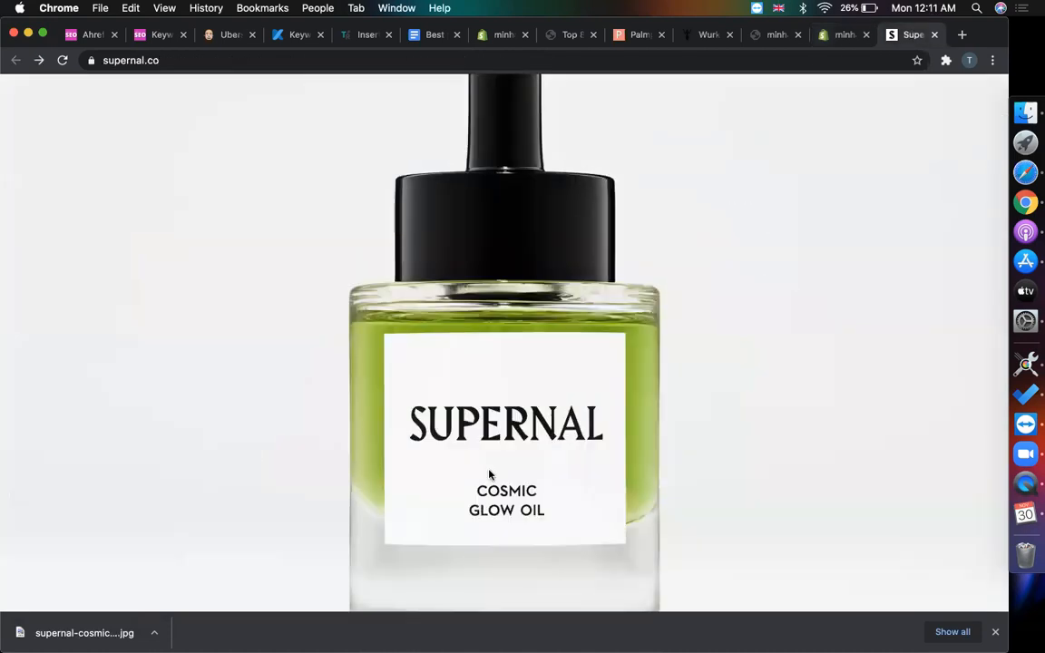
scroll(489, 475, down, 5)
scroll(489, 472, up, 1)
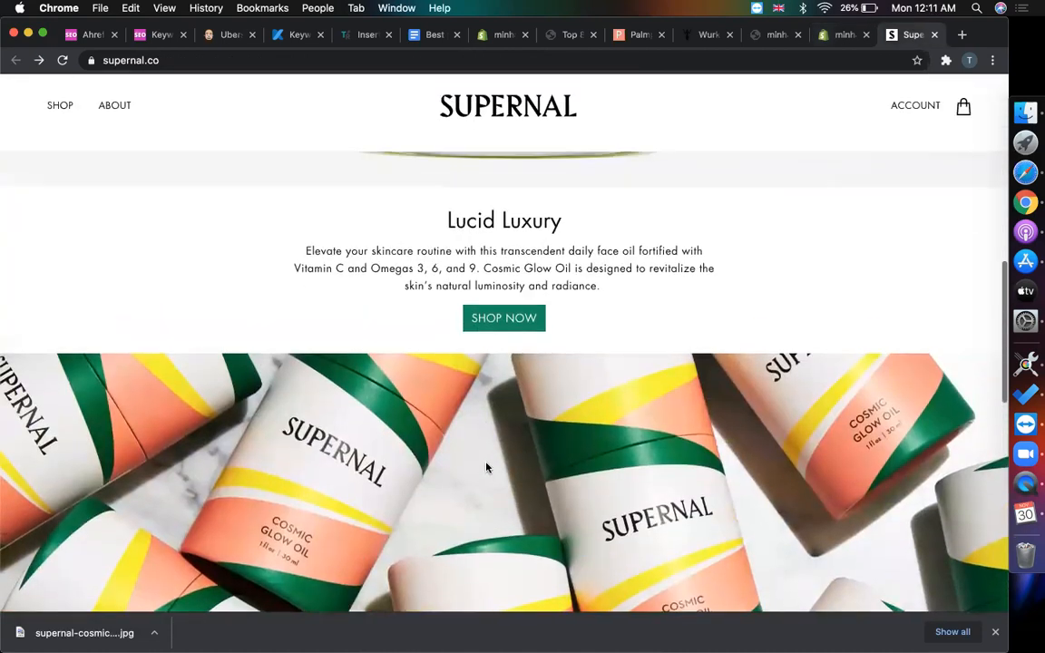
triple_click(506, 221)
key(super+c)
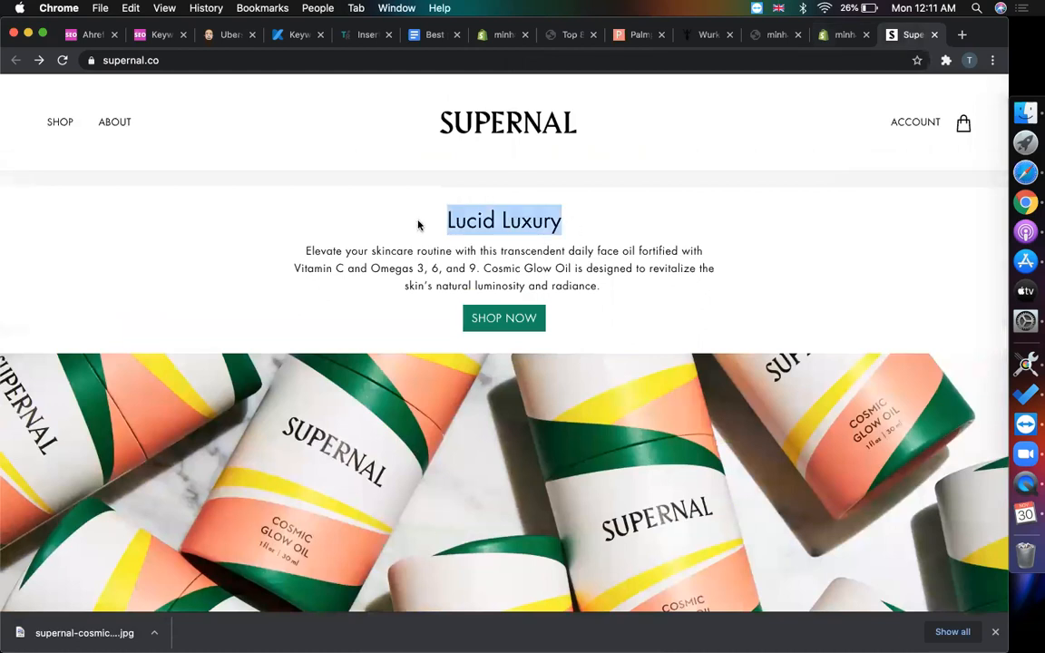
click(840, 36)
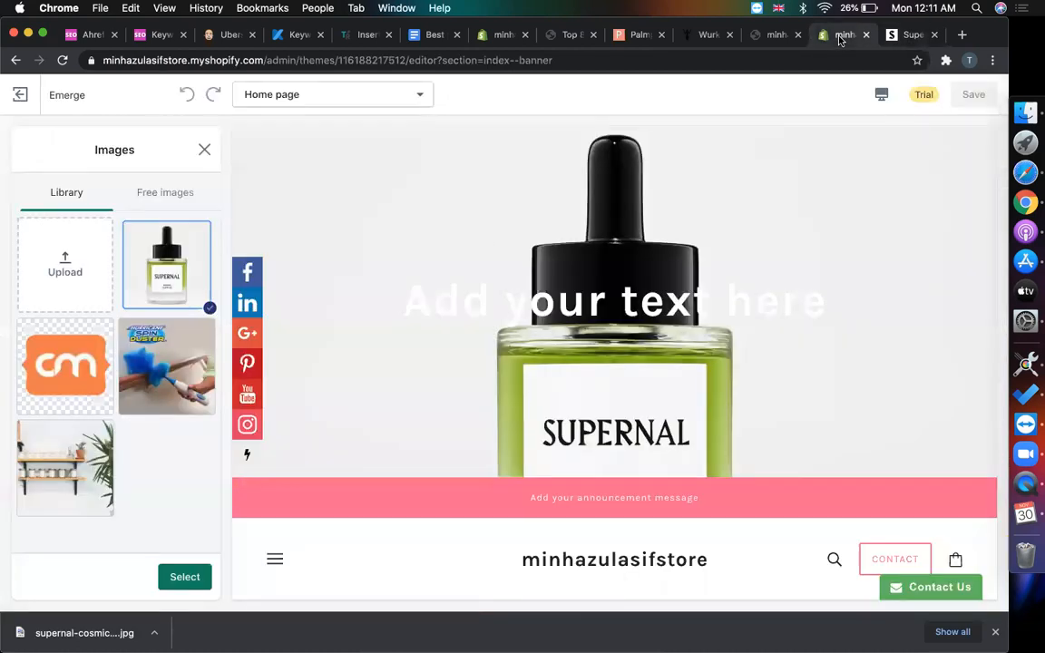
click(179, 577)
- Clear the banner's text field completely so no heading overlays the image
scroll(140, 419, down, 5)
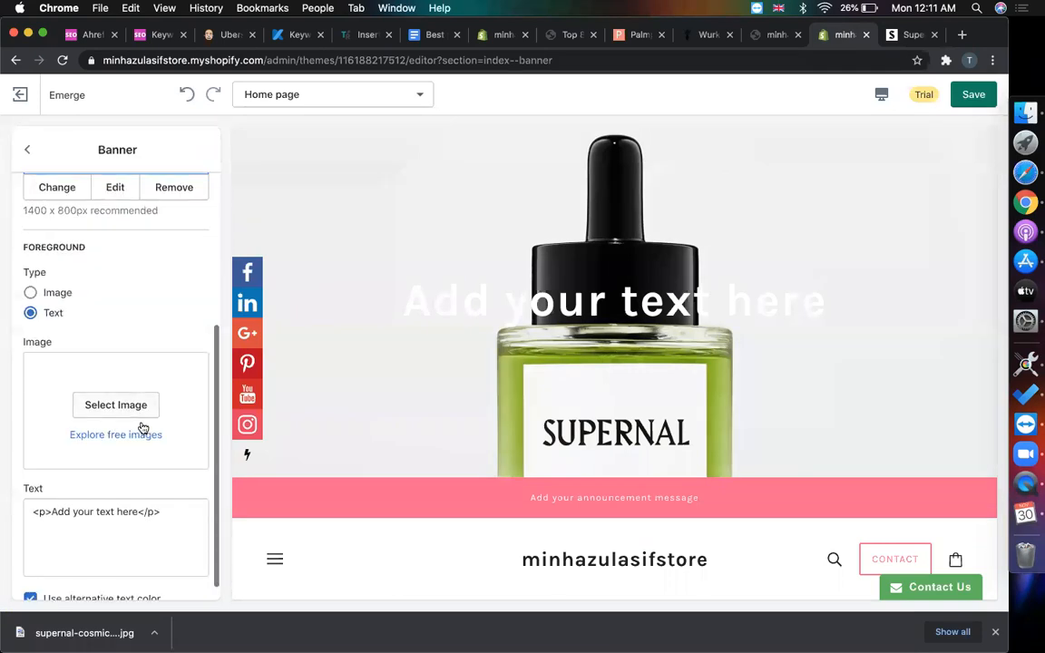
scroll(143, 430, down, 1)
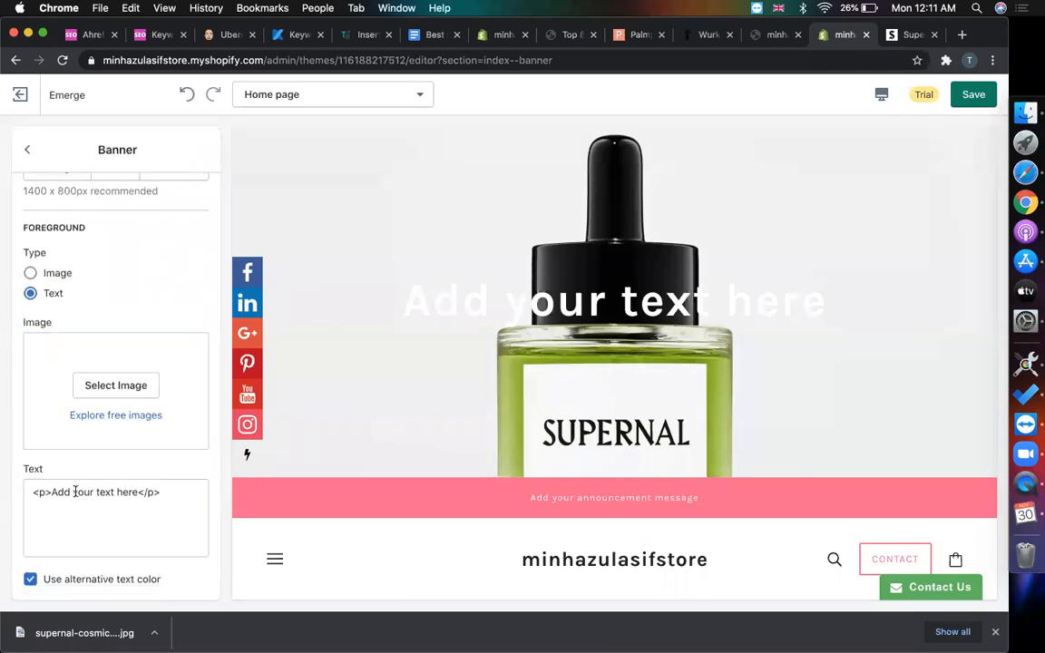
drag(52, 493, 133, 492)
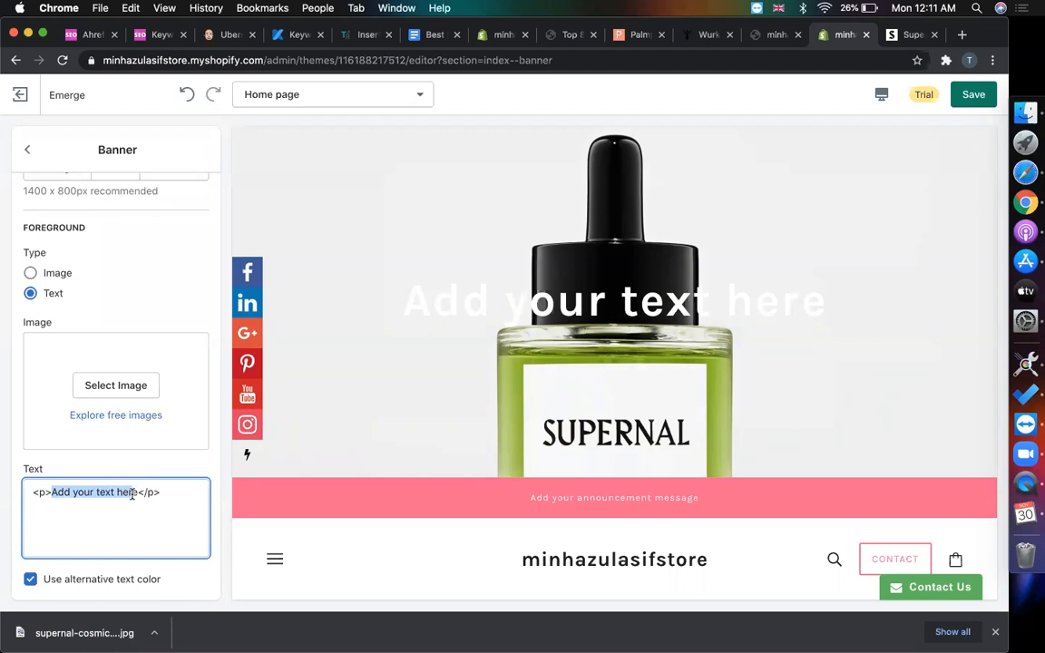
key(super+v)
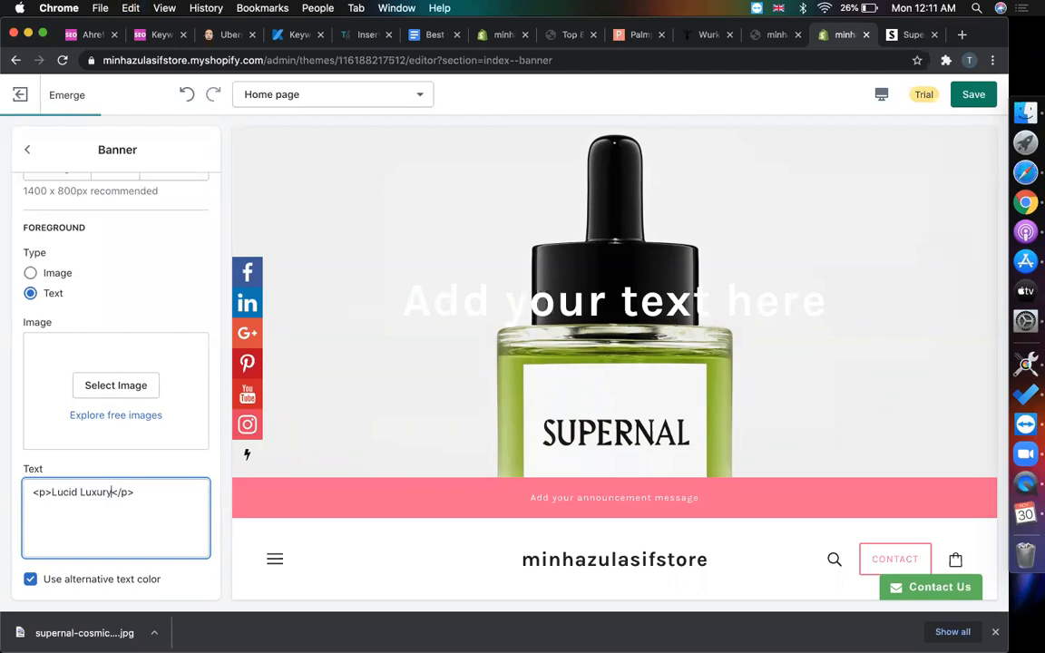
key(super+a)
key(BackSpace)
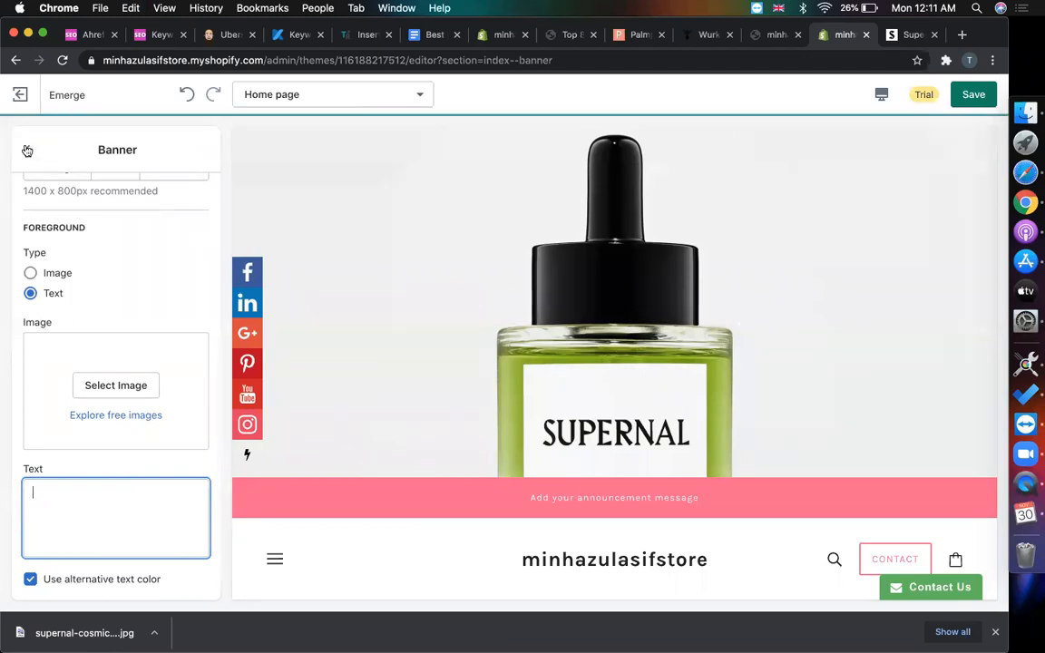
click(26, 149)
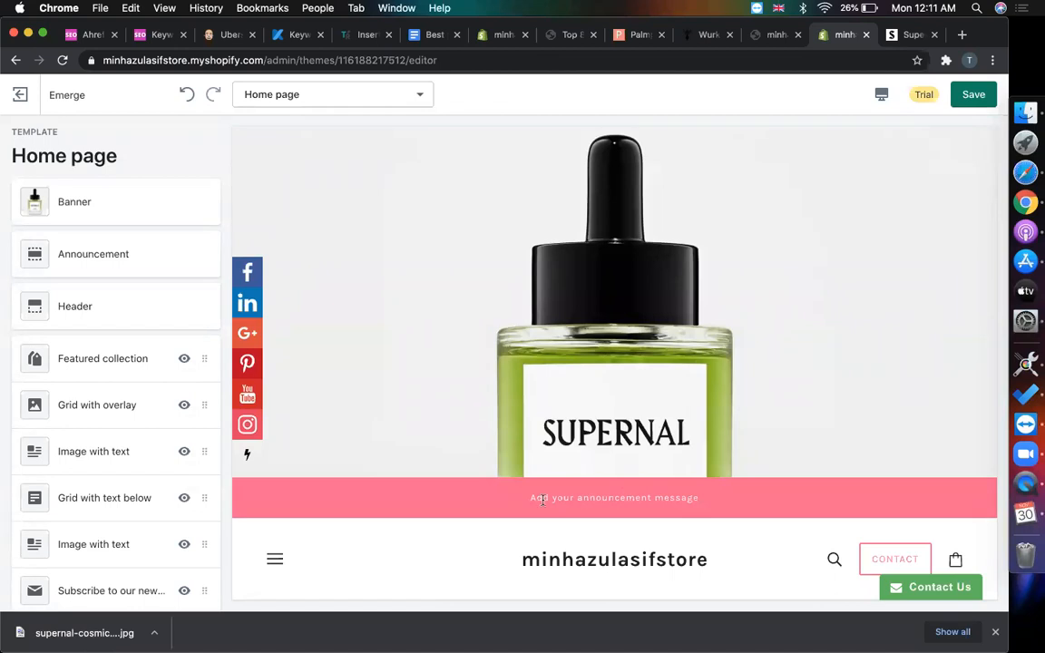
- Change the announcement bar text to '50% Discount For Black Friday'
click(907, 35)
scroll(665, 263, up, 10)
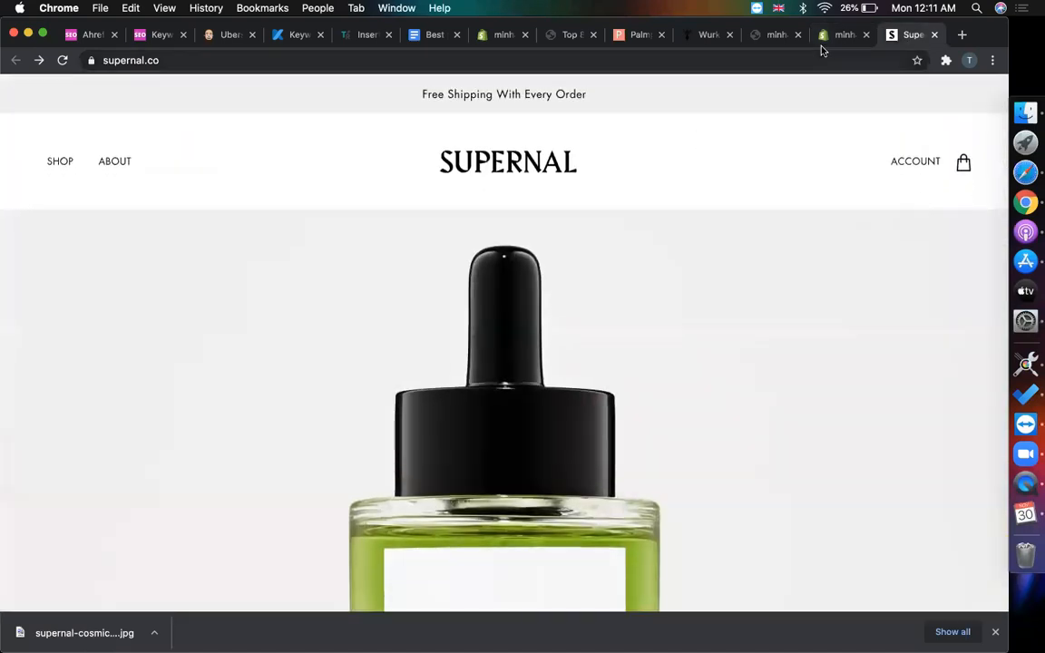
click(825, 42)
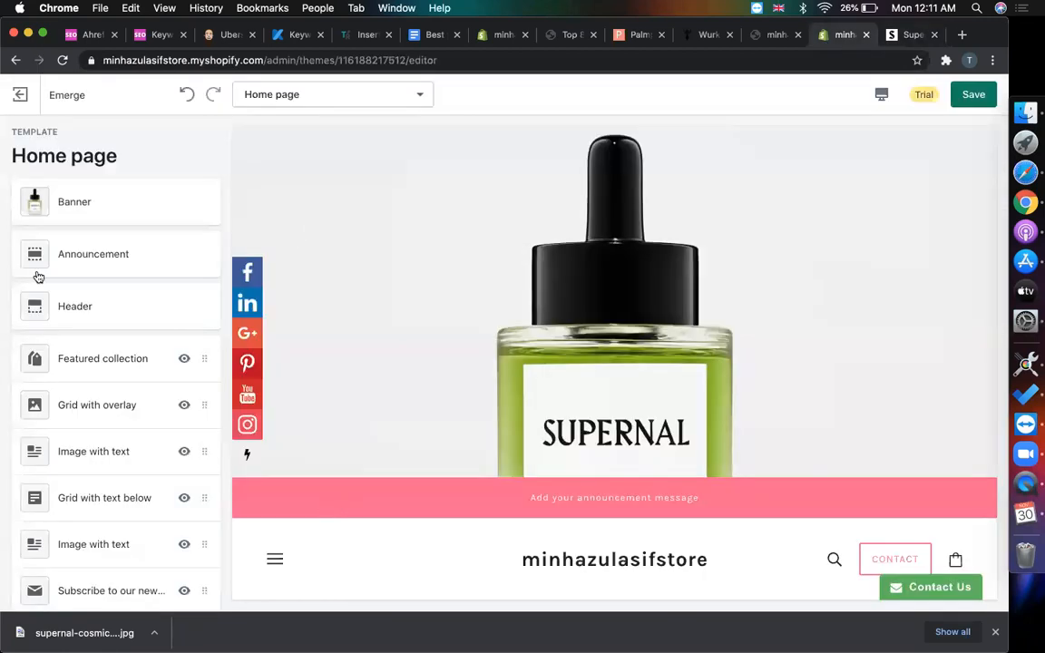
scroll(108, 376, down, 1)
scroll(109, 376, up, 1)
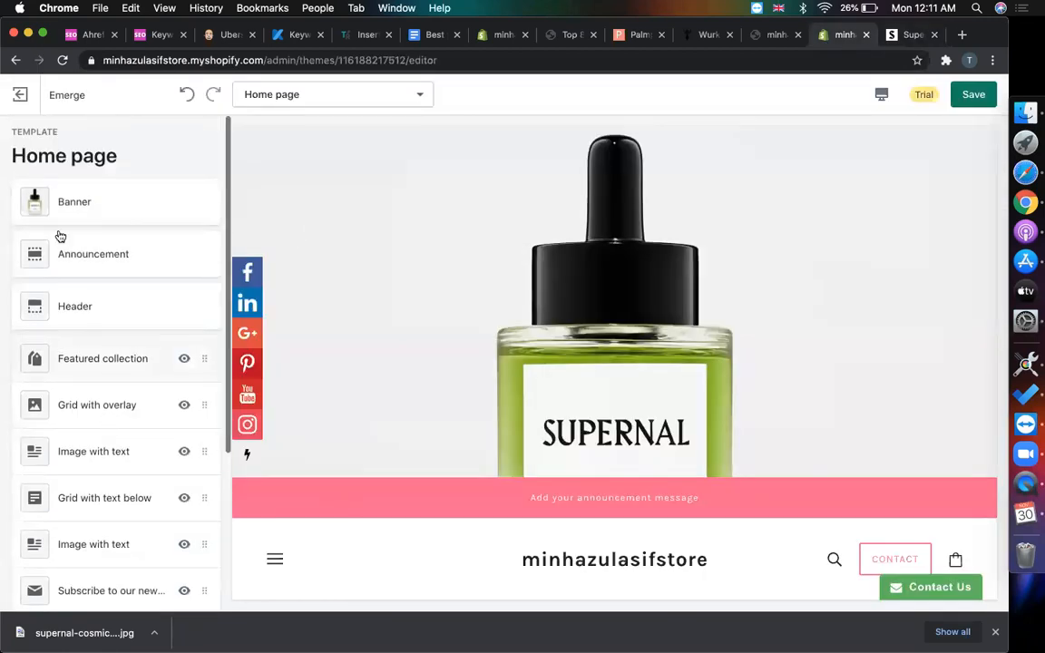
click(128, 252)
click(126, 474)
key(super+a)
text(50% Discount For Black)
key(BackSpace)
key(BackSpace)
text(c)
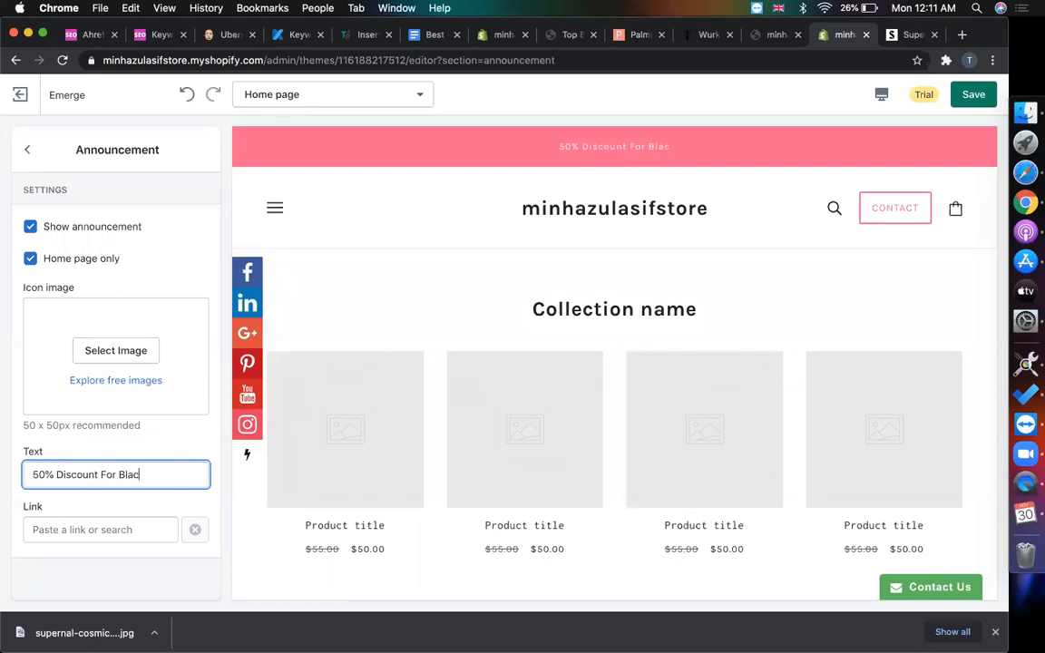
text(k Friday)
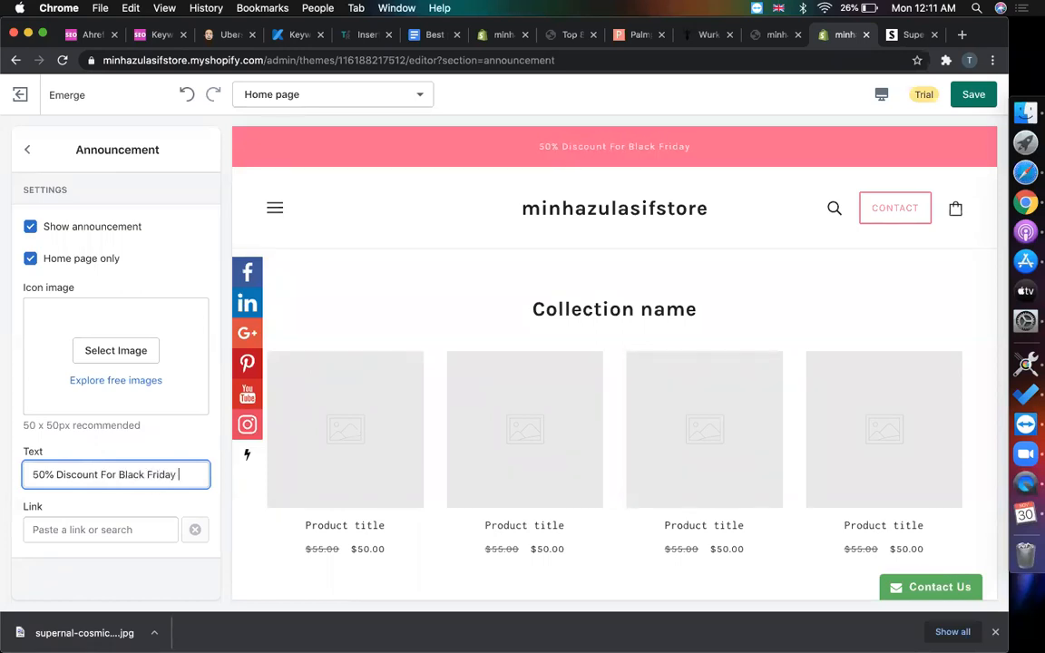
- Link the announcement bar to Products > All Products
click(104, 525)
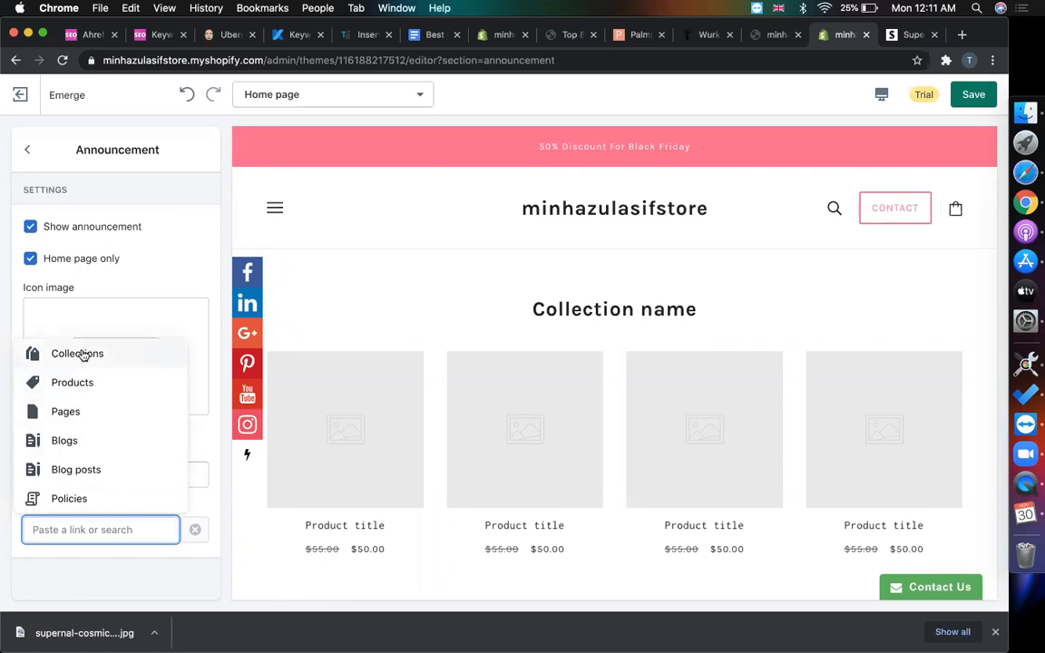
click(84, 352)
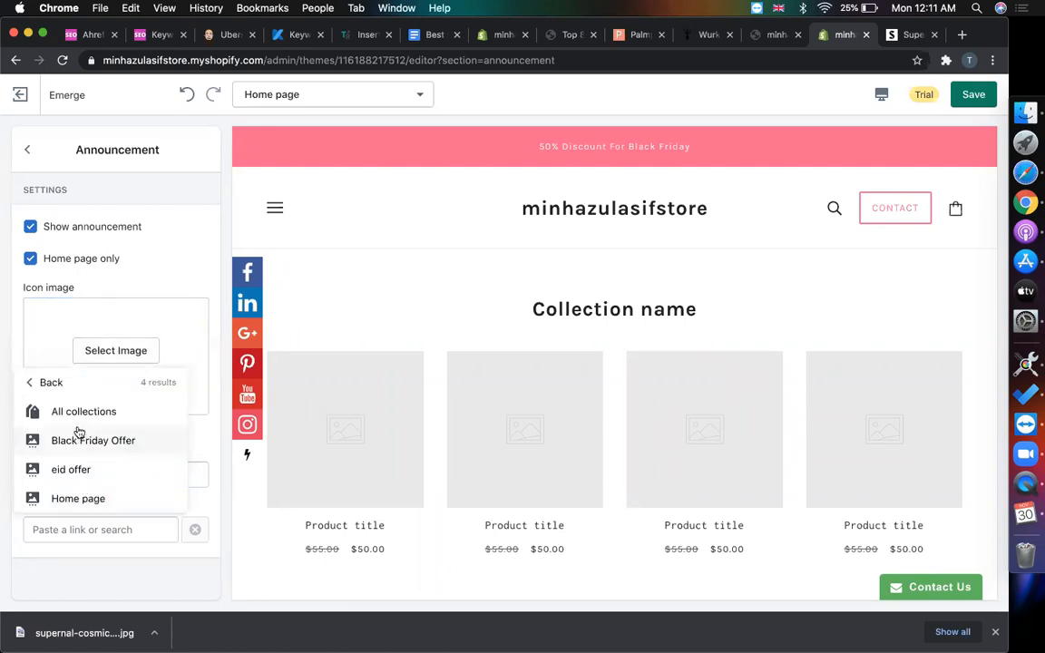
click(36, 382)
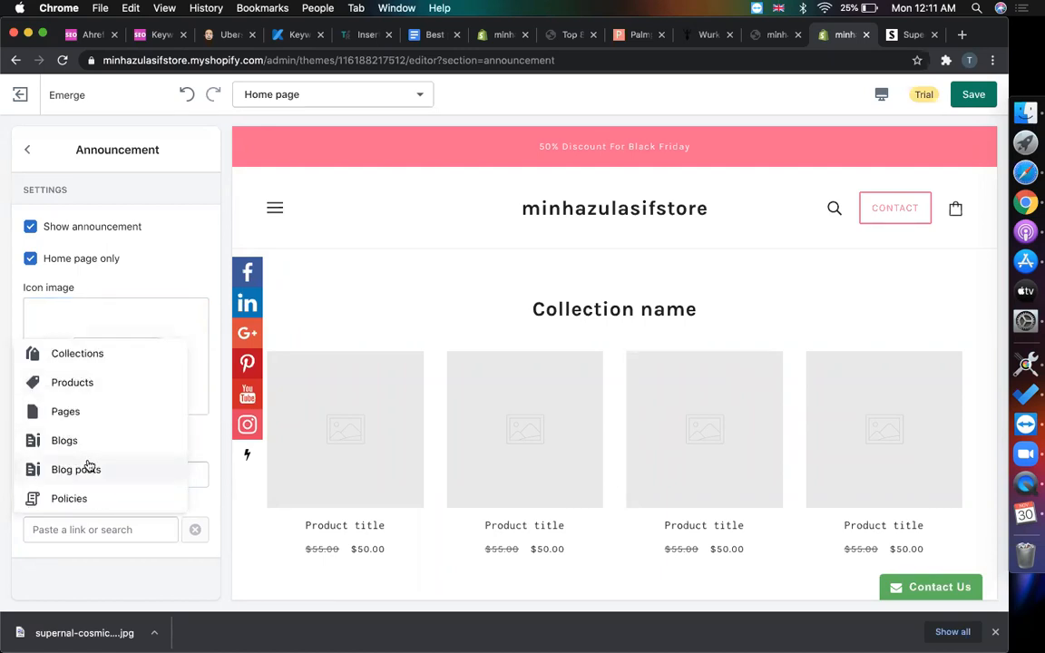
click(80, 382)
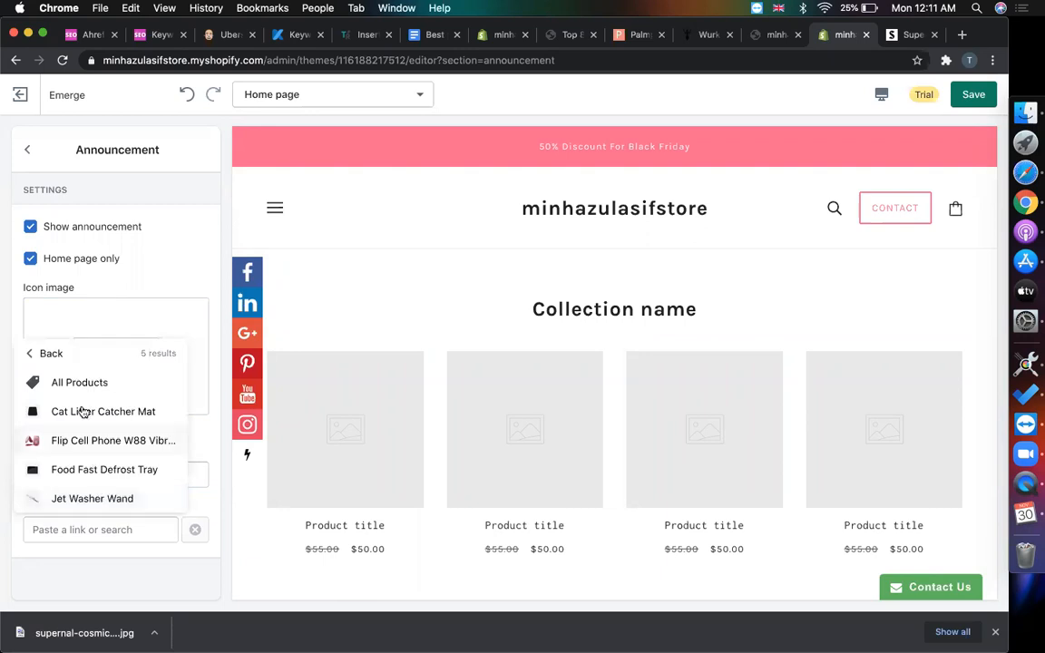
click(78, 382)
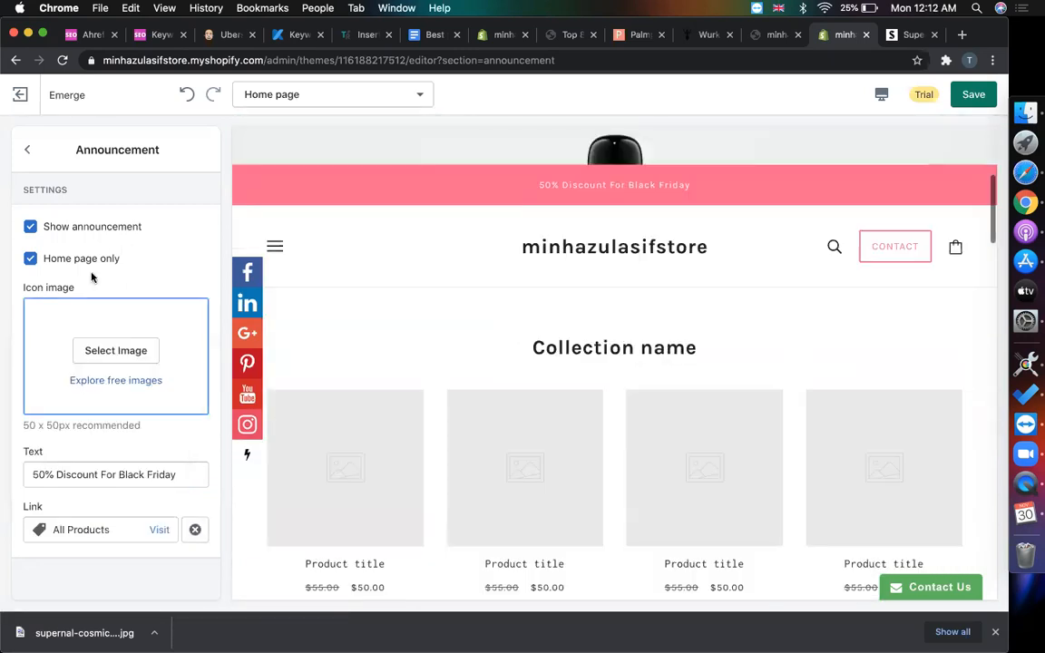
scroll(578, 300, up, 1)
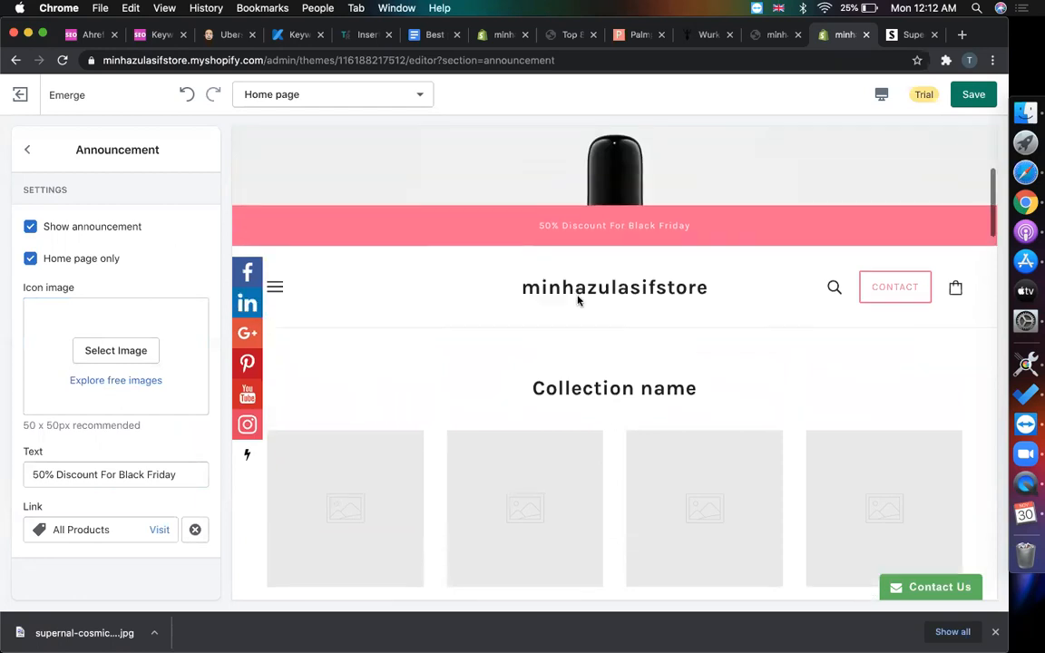
scroll(404, 380, up, 2)
click(91, 317)
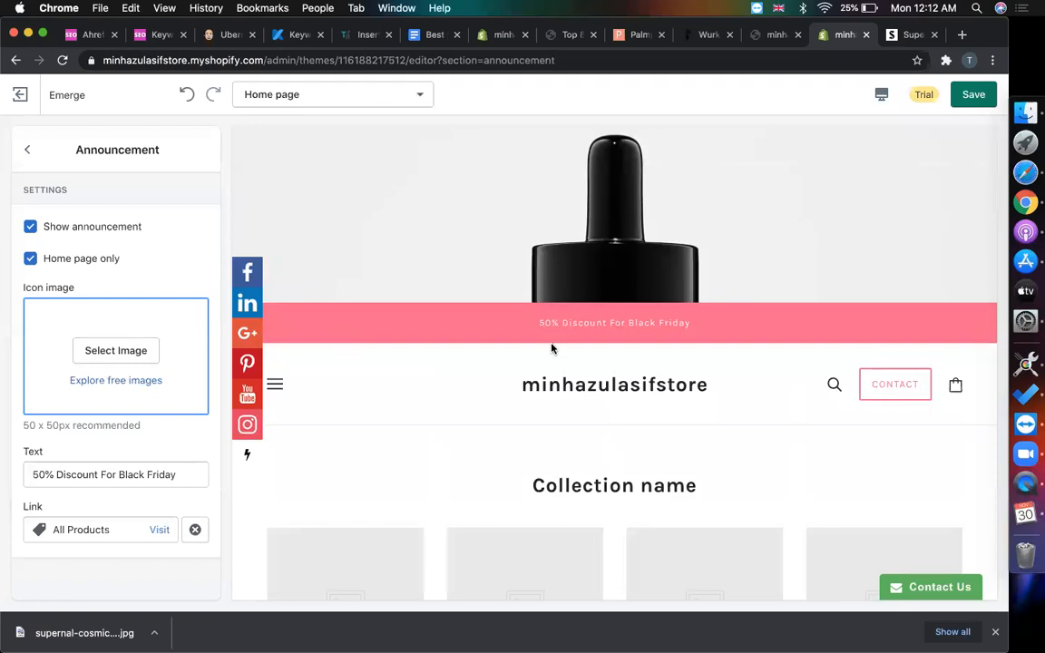
scroll(551, 348, up, 4)
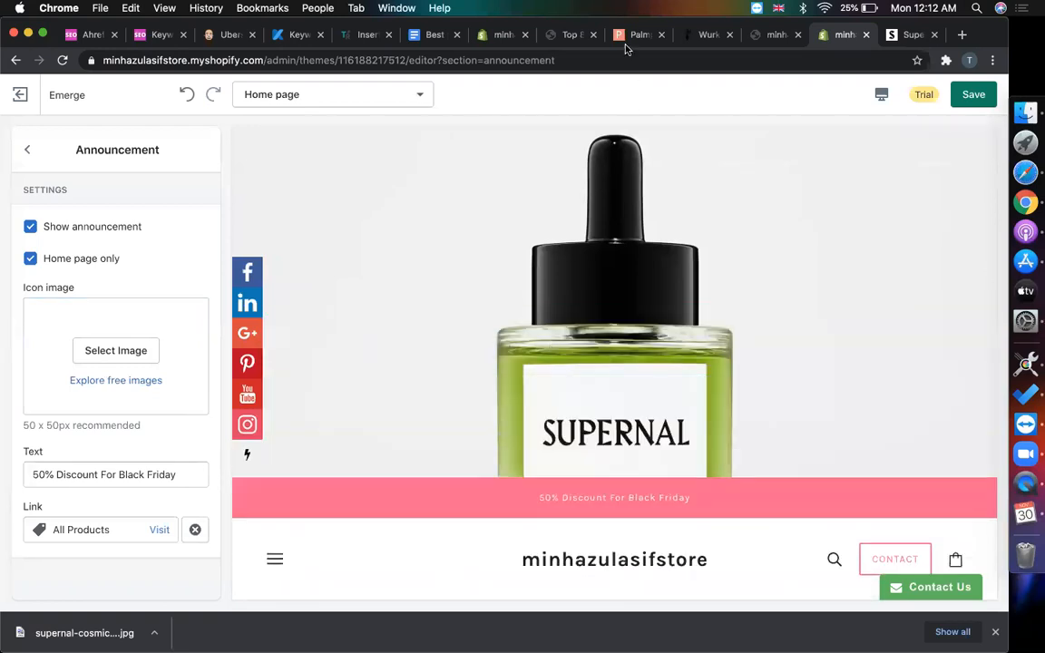
scroll(438, 352, up, 2)
scroll(583, 262, down, 2)
scroll(583, 262, up, 2)
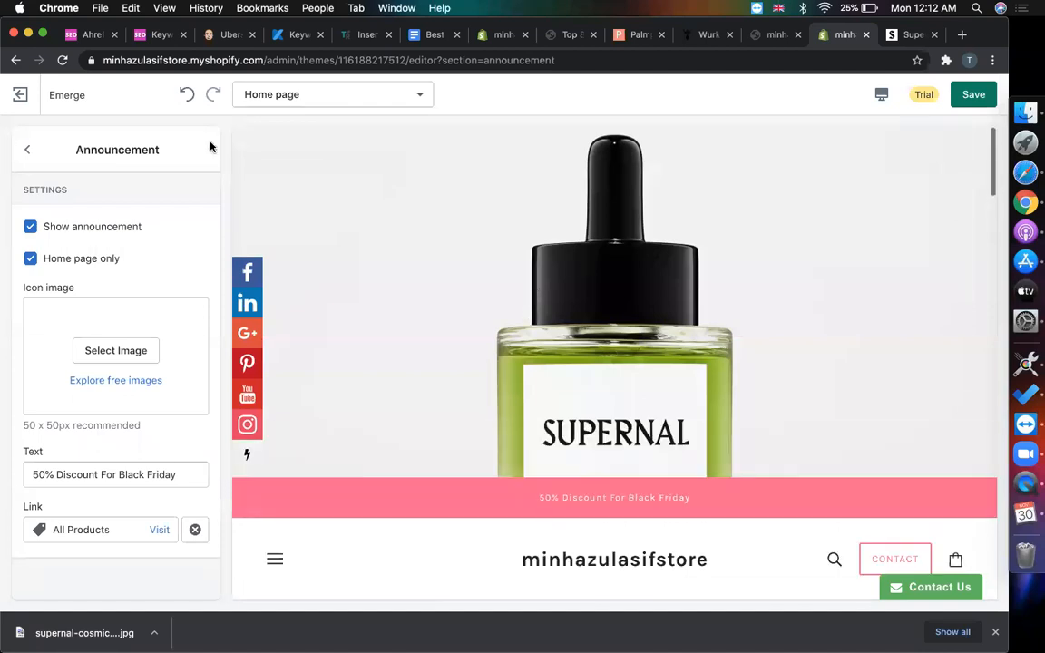
- Go back to the home page section list and review the Featured collection preview
click(27, 149)
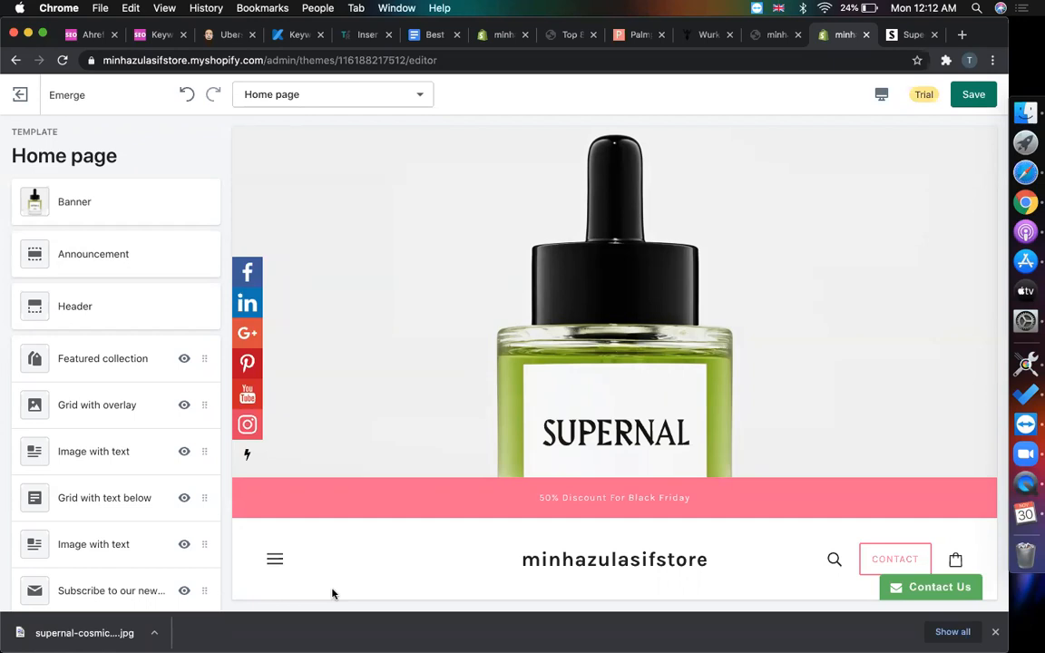
scroll(379, 466, down, 5)
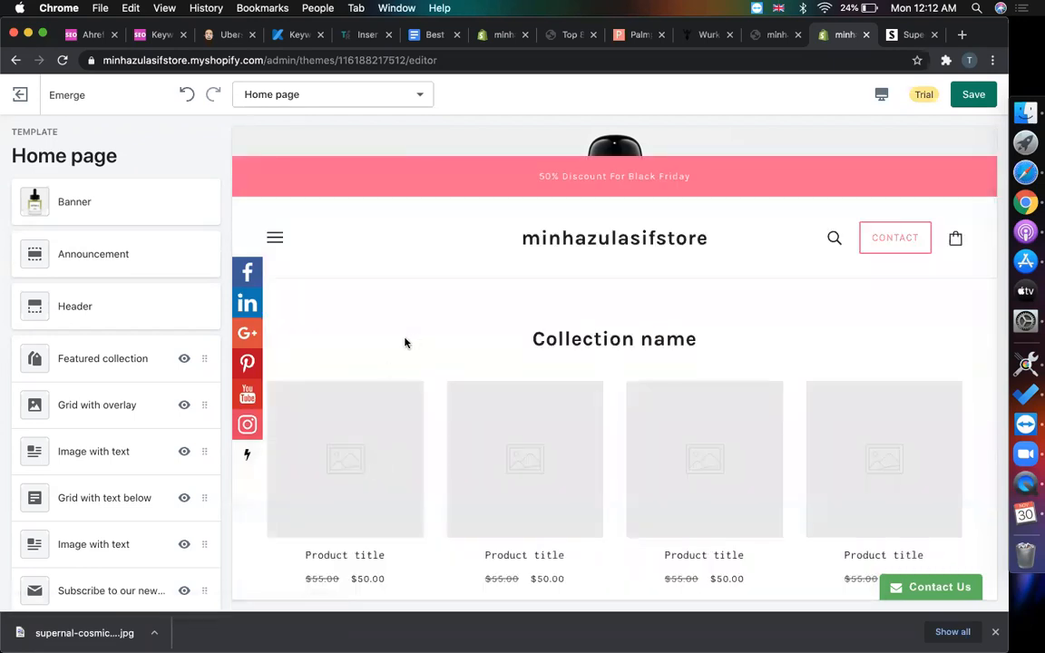
scroll(410, 341, down, 3)
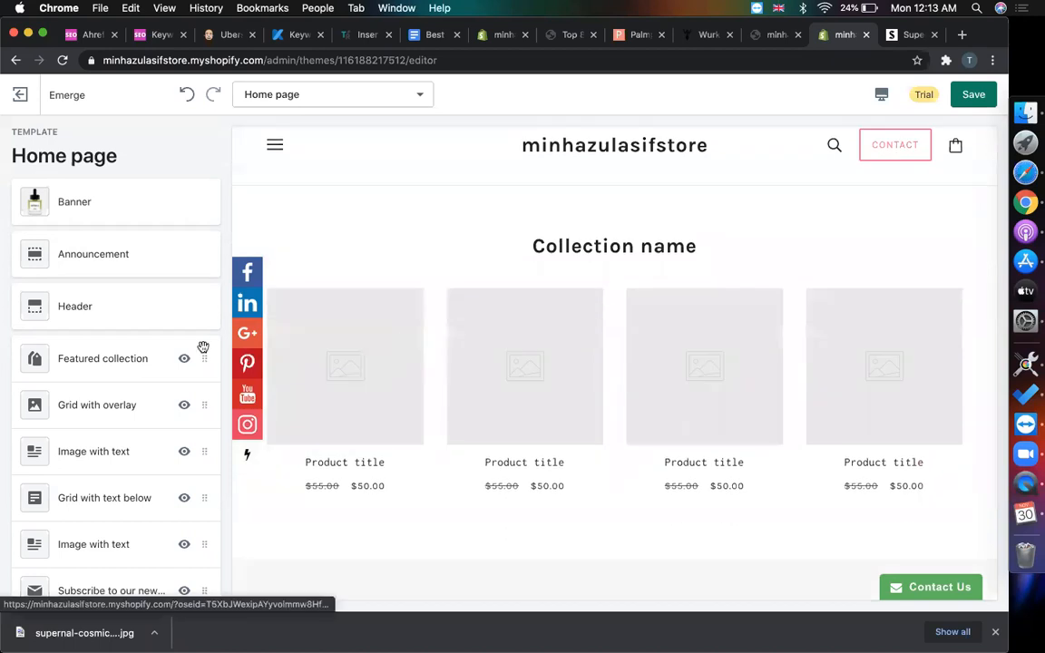
scroll(110, 423, down, 3)
scroll(111, 424, up, 4)
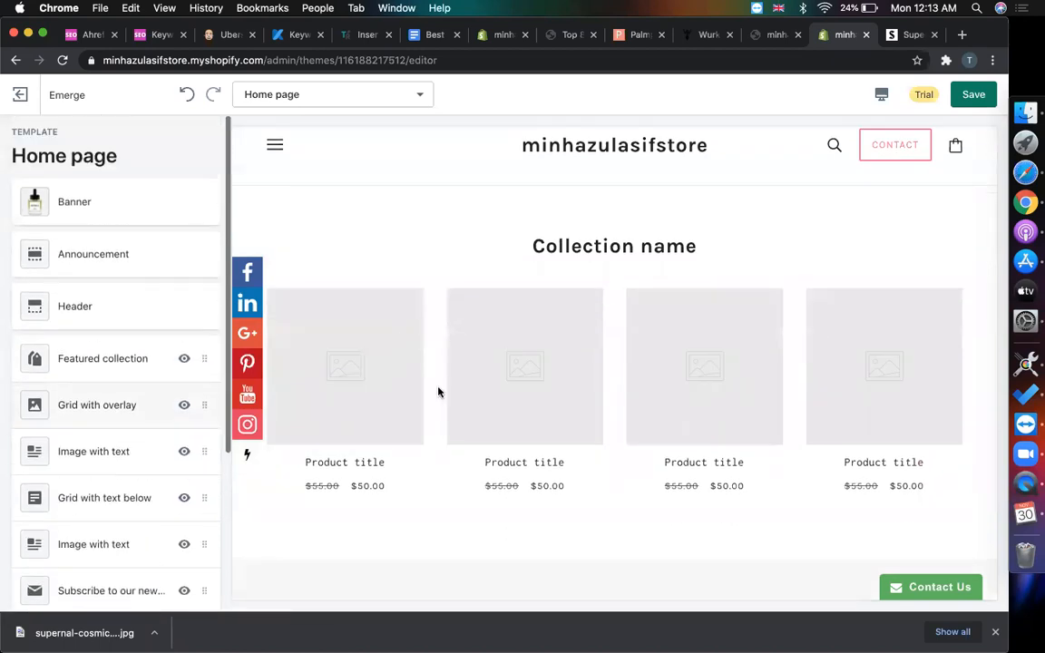
scroll(438, 391, up, 8)
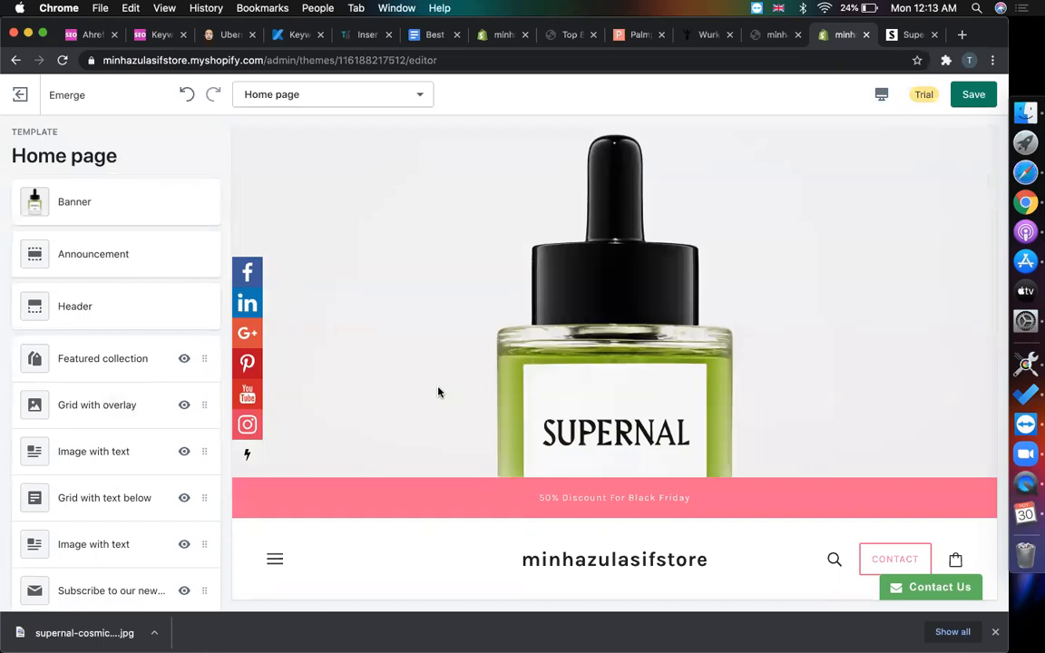
- Redirect the theme preview tab to the store's myshopify.com/admin home page
click(773, 36)
click(710, 37)
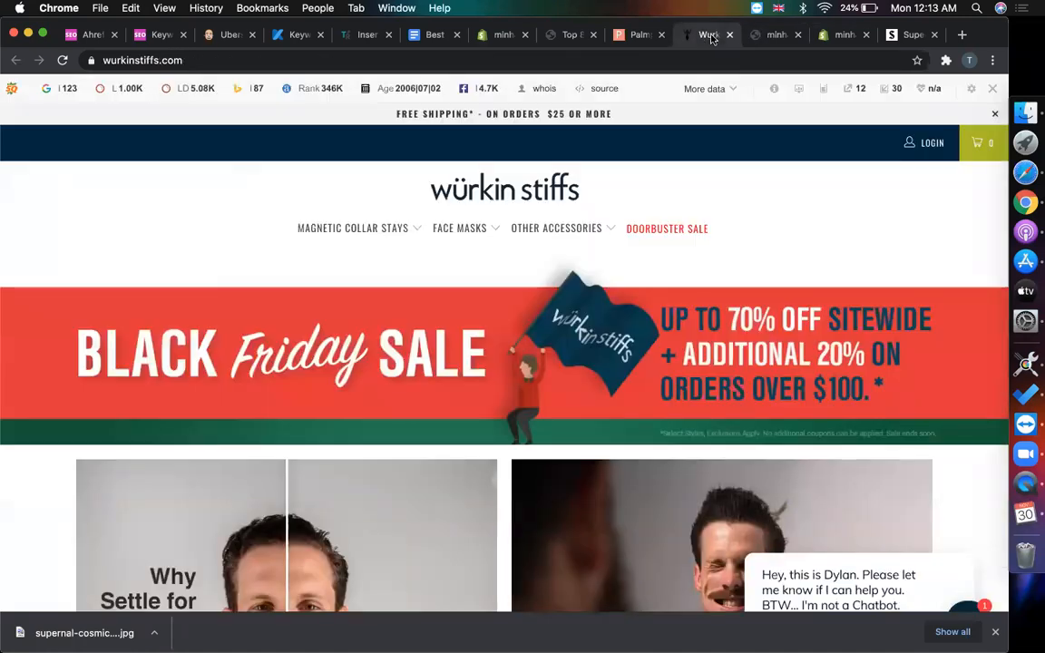
click(769, 35)
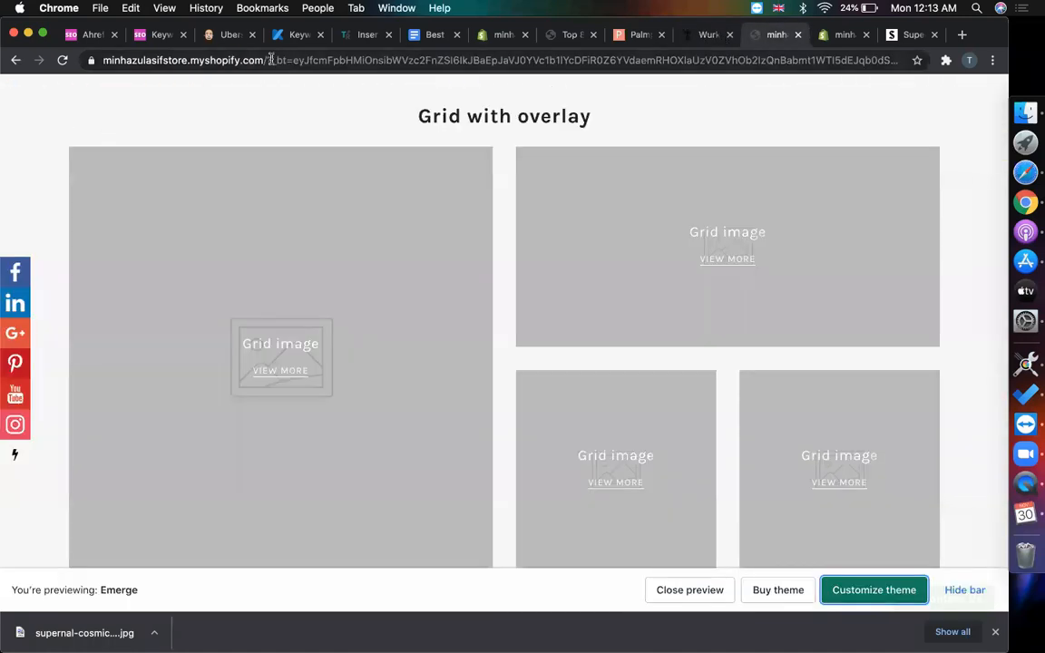
drag(265, 60, 1035, 152)
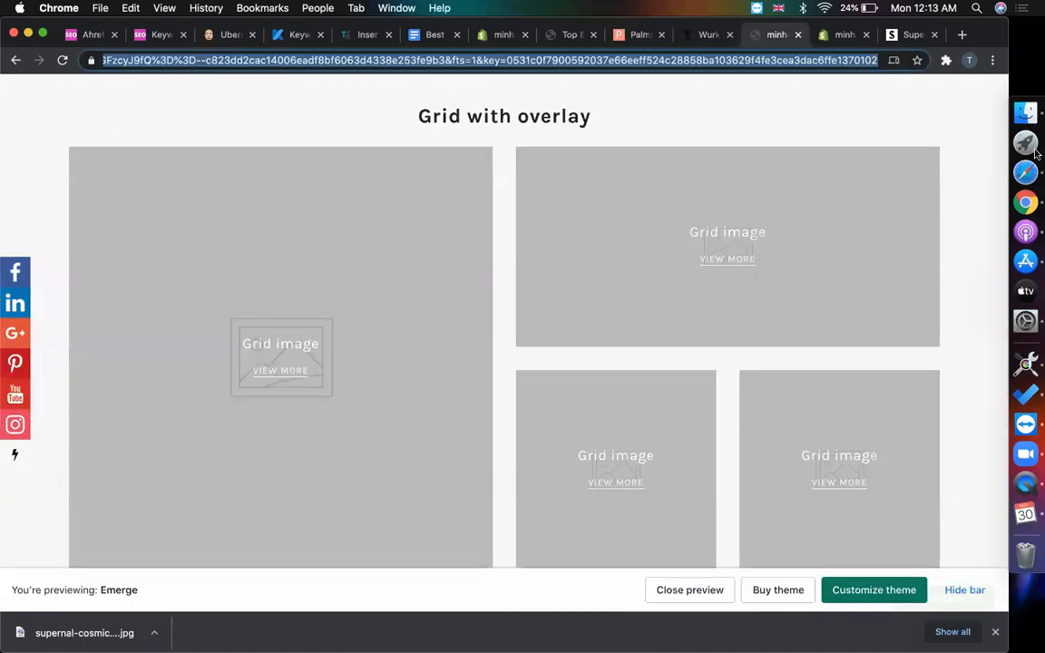
text(azulasifstore.myshopify.com/a)
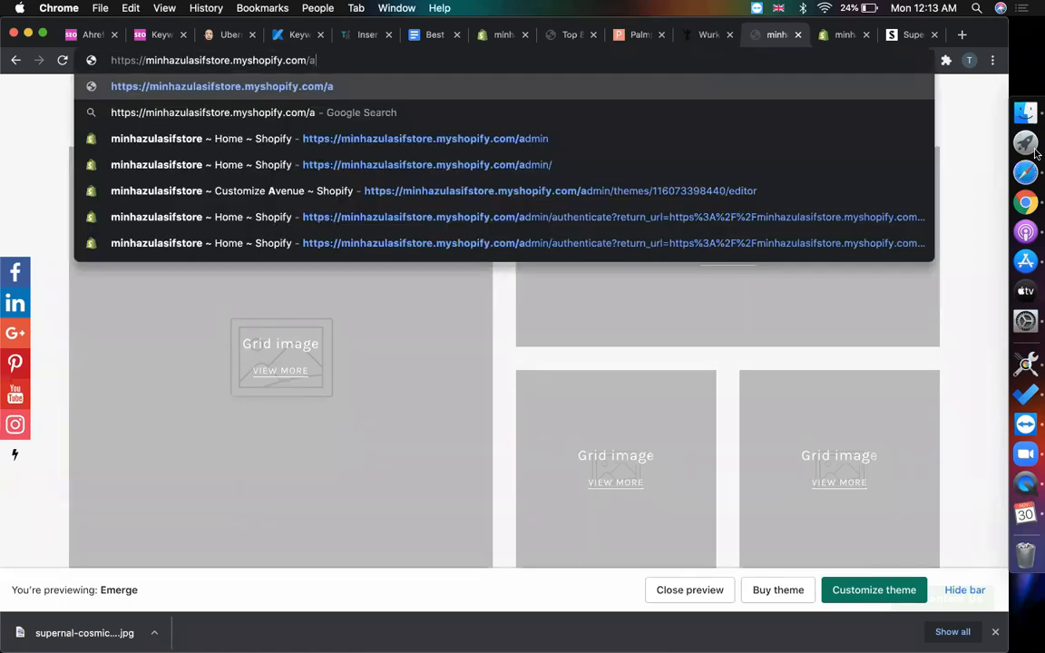
key(Down)
key(Down)
key(Return)
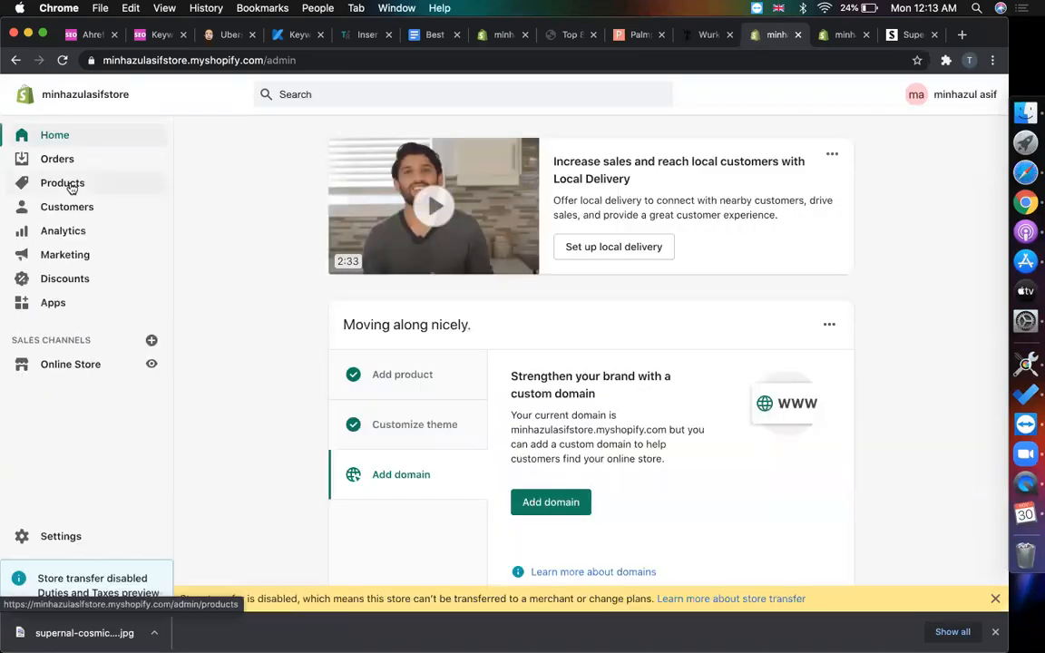
- Bulk-delete all four products from the Products list, then switch to the Supernal tab
click(75, 184)
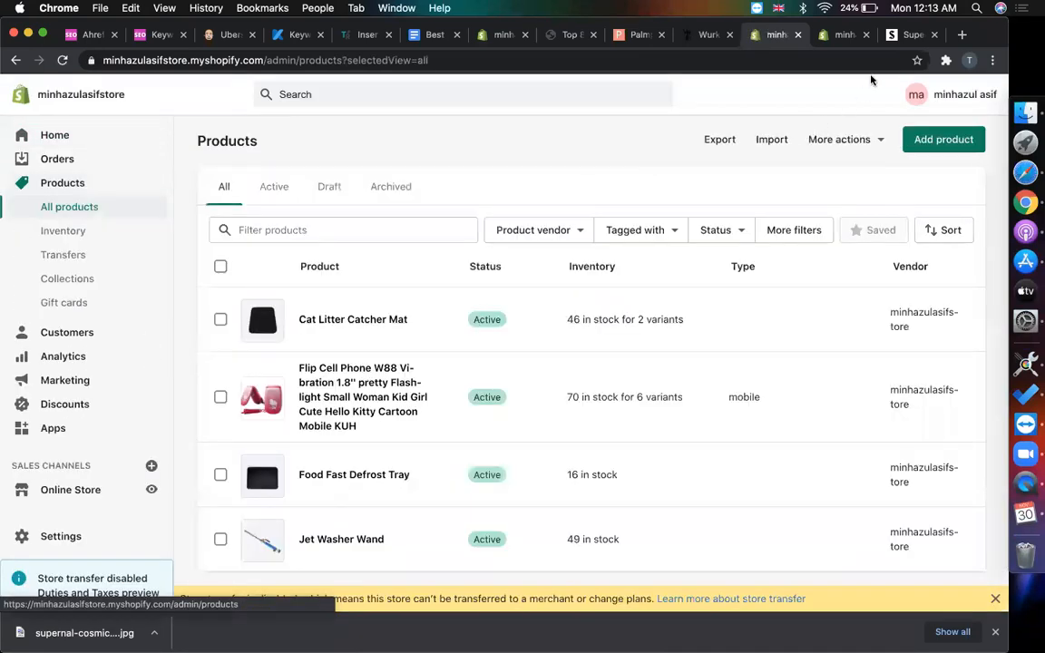
click(220, 266)
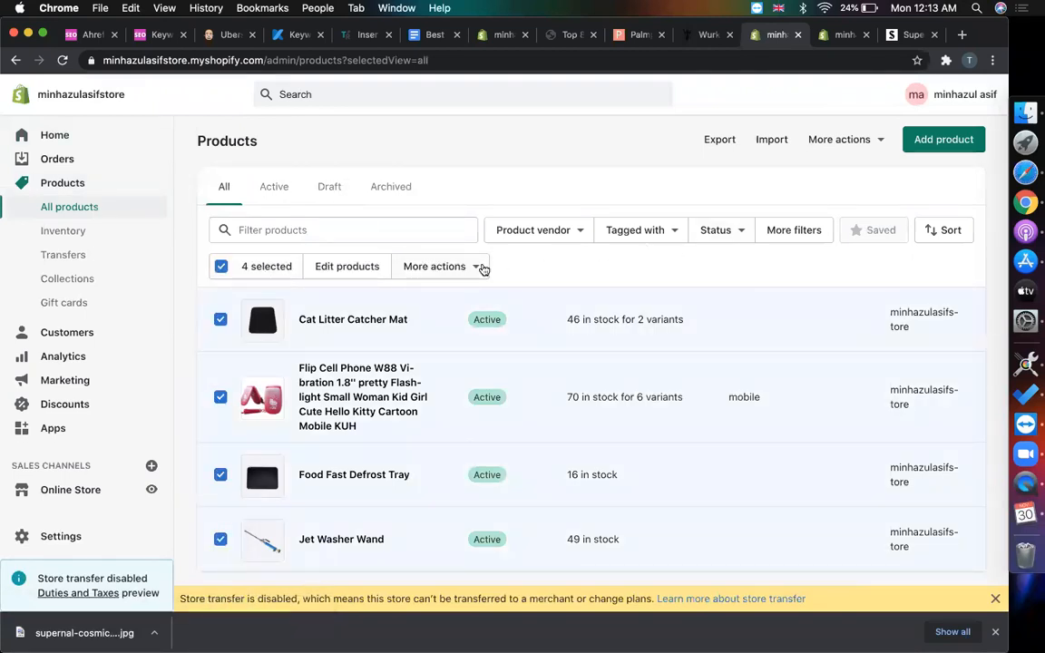
click(471, 267)
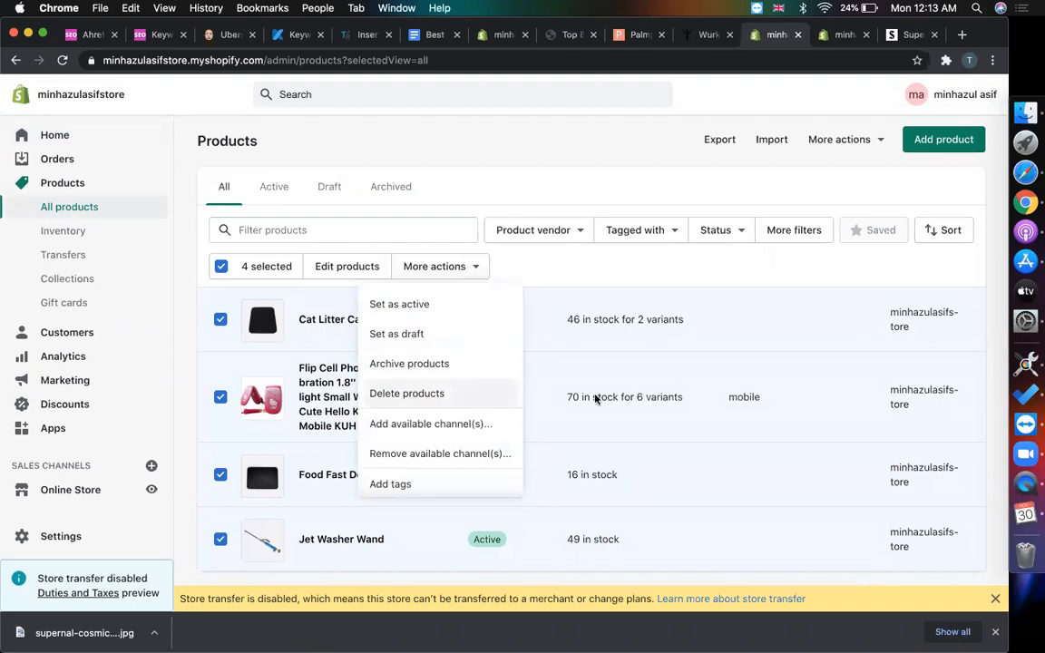
click(409, 392)
click(684, 392)
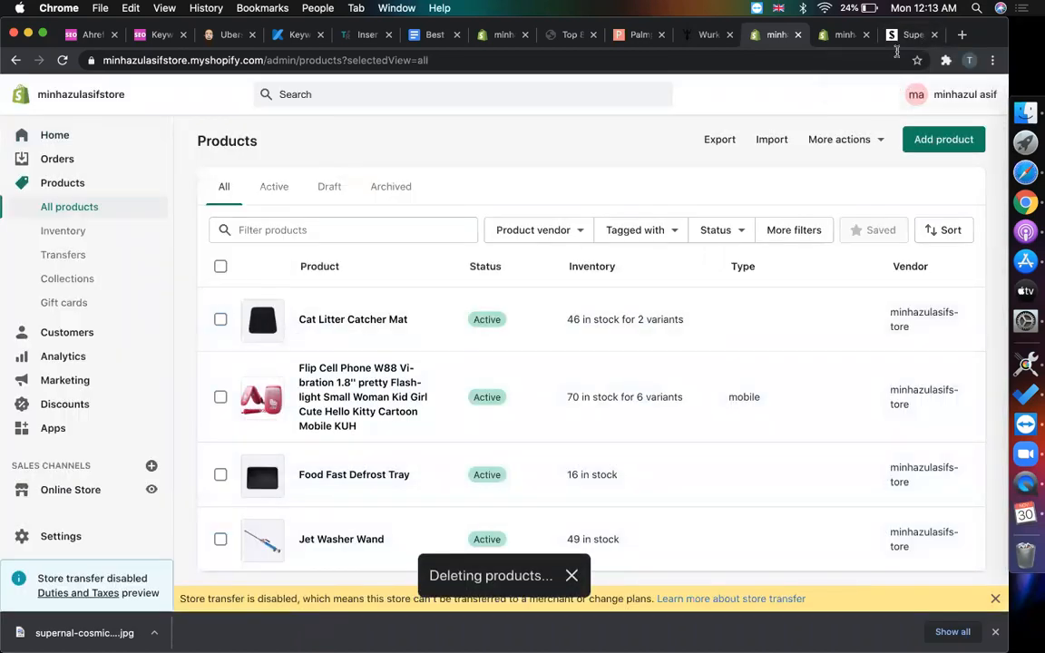
click(900, 39)
scroll(691, 257, down, 5)
- Find the Cosmic Glow Oil product page on supernal.co and select its title
scroll(691, 257, up, 5)
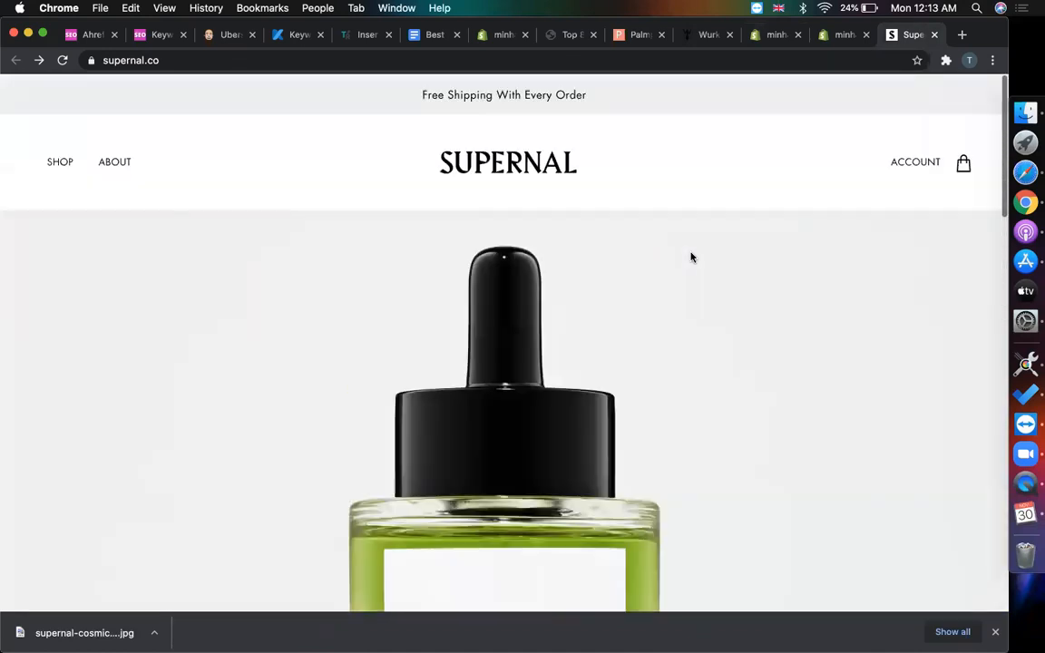
scroll(691, 258, down, 4)
scroll(691, 258, up, 3)
scroll(691, 257, up, 2)
click(64, 170)
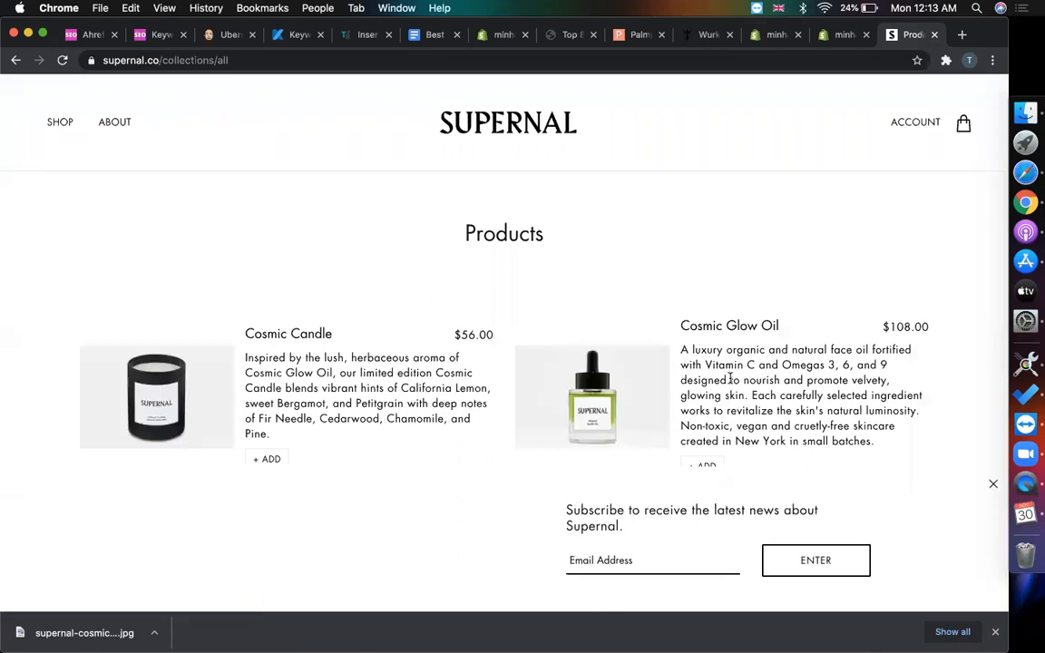
click(726, 325)
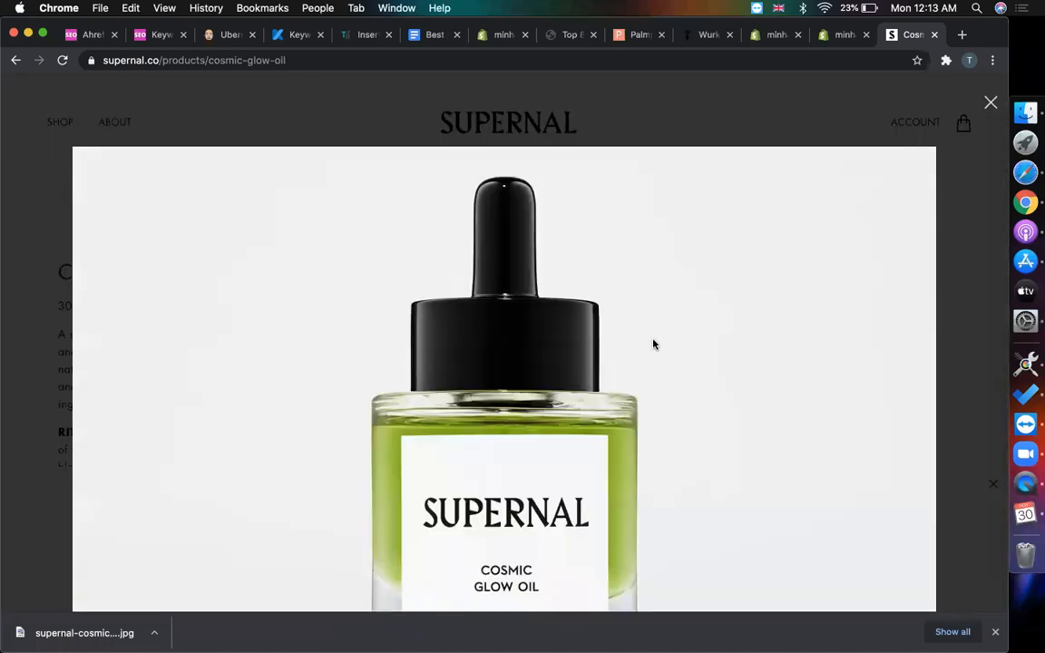
scroll(653, 344, down, 3)
scroll(800, 270, up, 3)
click(991, 102)
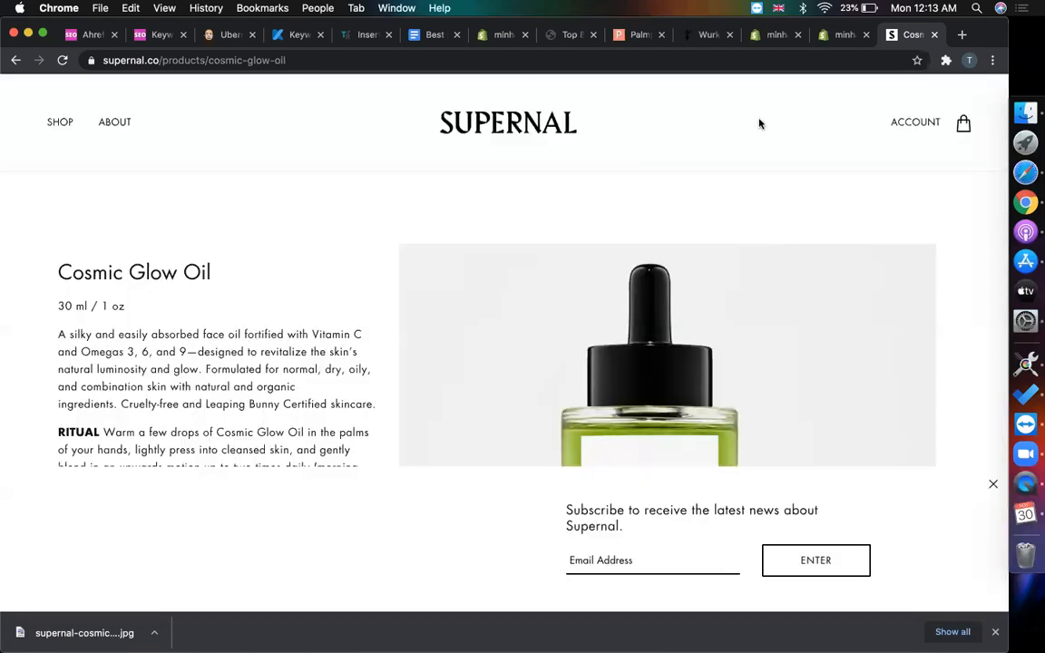
triple_click(102, 272)
key(super+c)
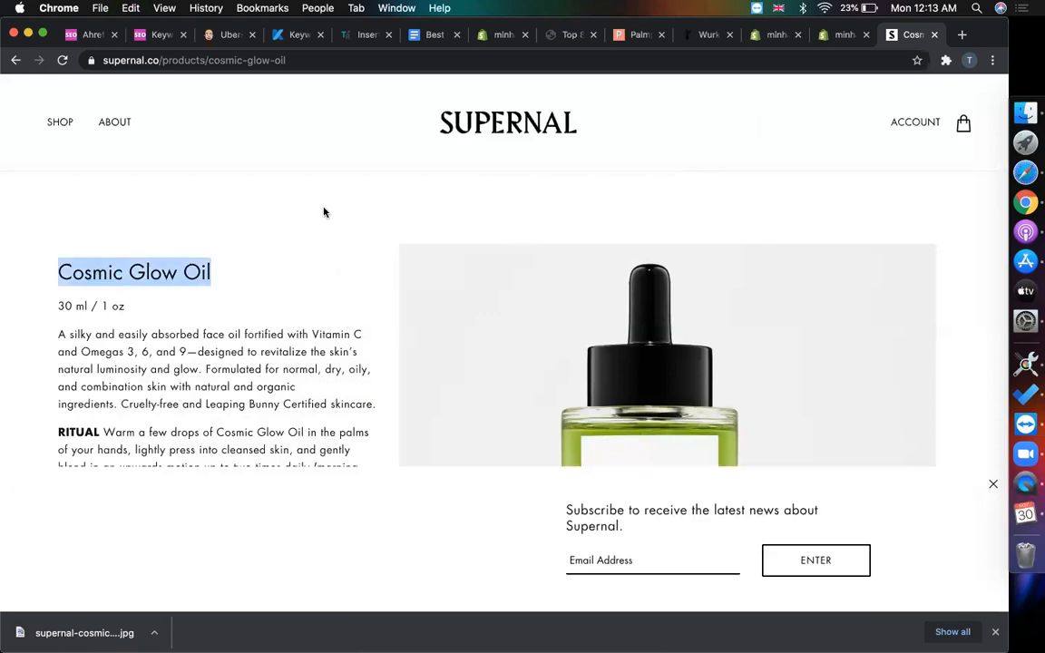
- Start a new product from the now-empty Shopify product list
click(830, 35)
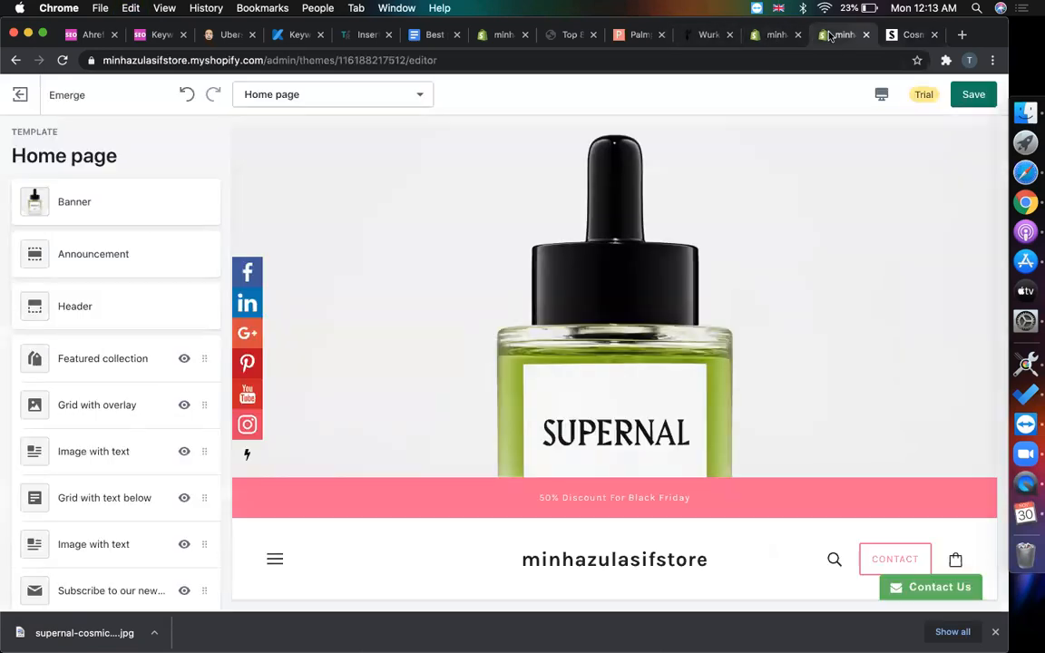
click(775, 36)
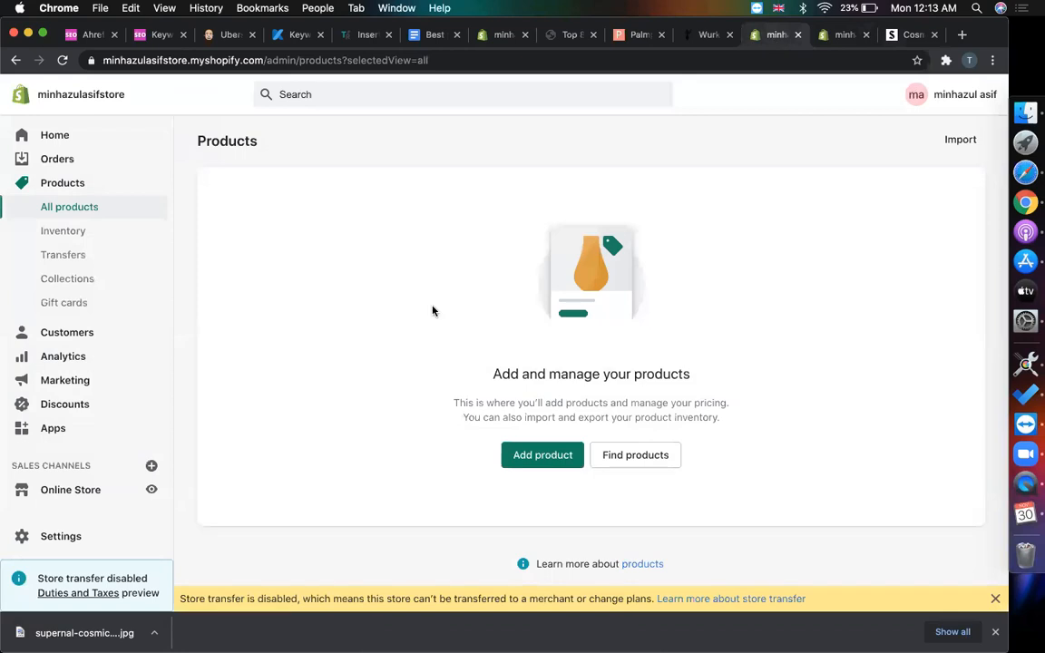
click(537, 456)
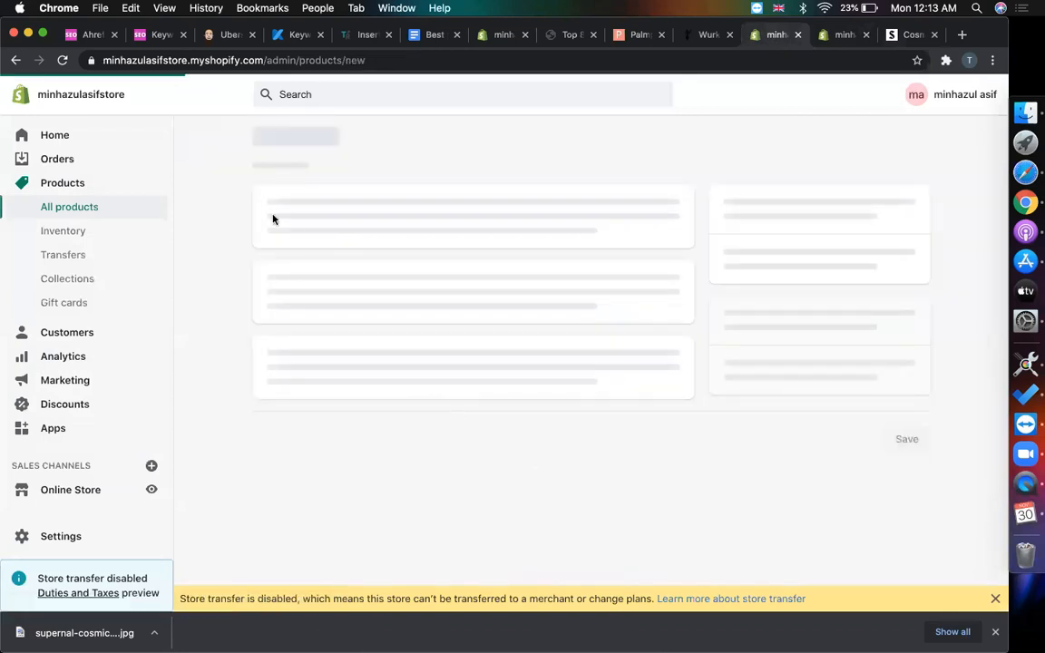
- Title the product Cosmic Glow Oil and copy the 30 ml / 1 oz size text from Supernal
click(306, 218)
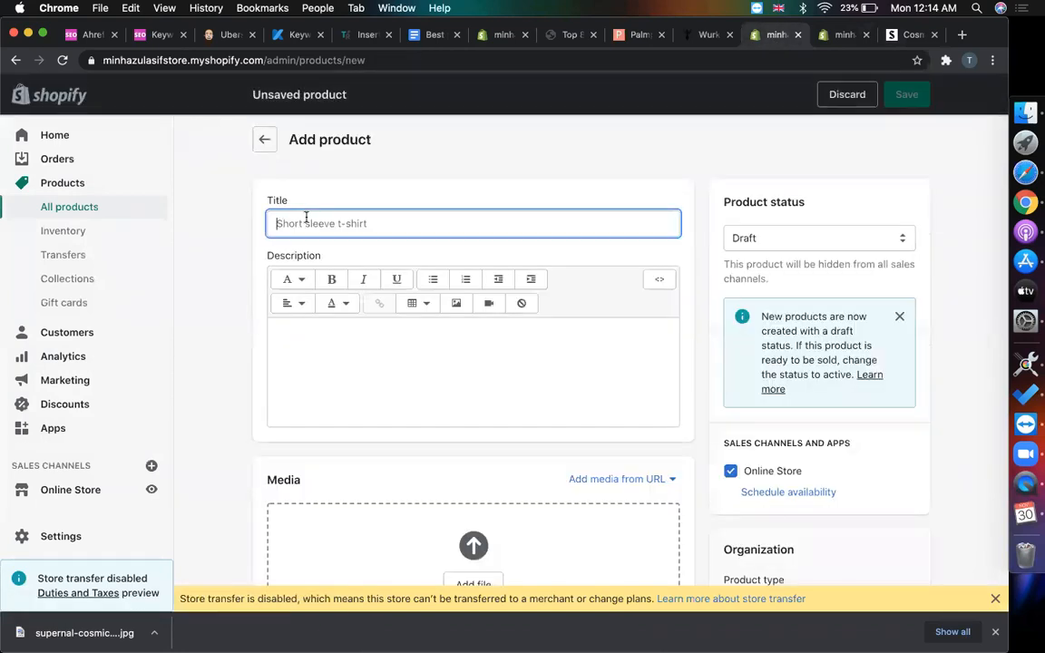
key(super+v)
click(907, 34)
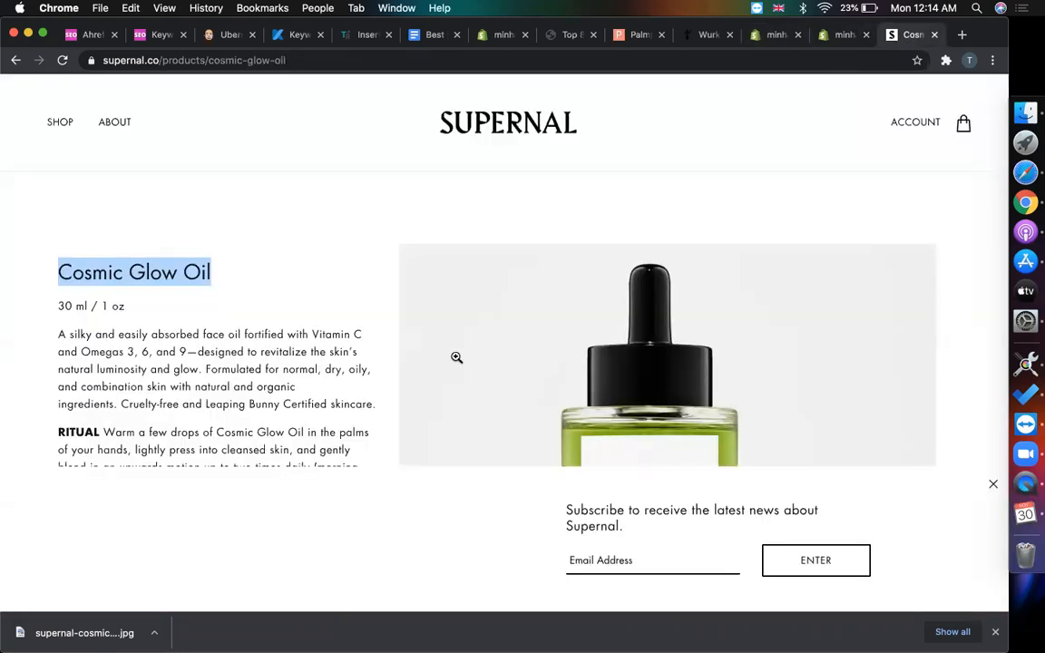
scroll(152, 300, down, 1)
mouse_move(127, 264)
mouse_down()
mouse_move(37, 269)
mouse_move(126, 264)
mouse_up()
click(109, 267)
key(super+c)
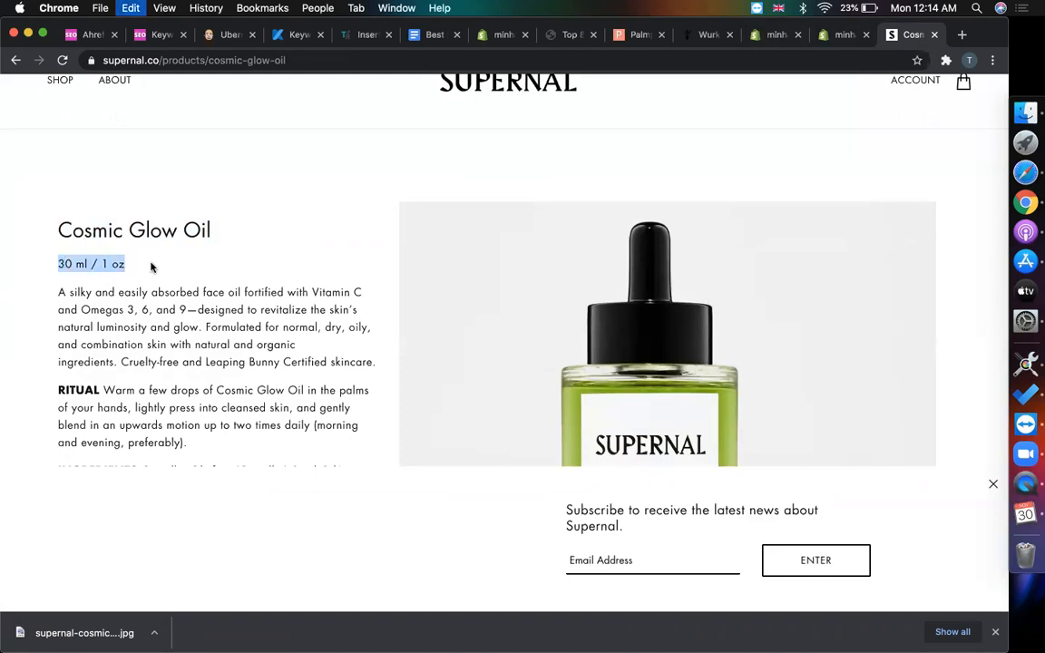
- Paste 30 ml / 1 oz into the product description, undoing a stray paste into the weight
click(840, 36)
click(762, 39)
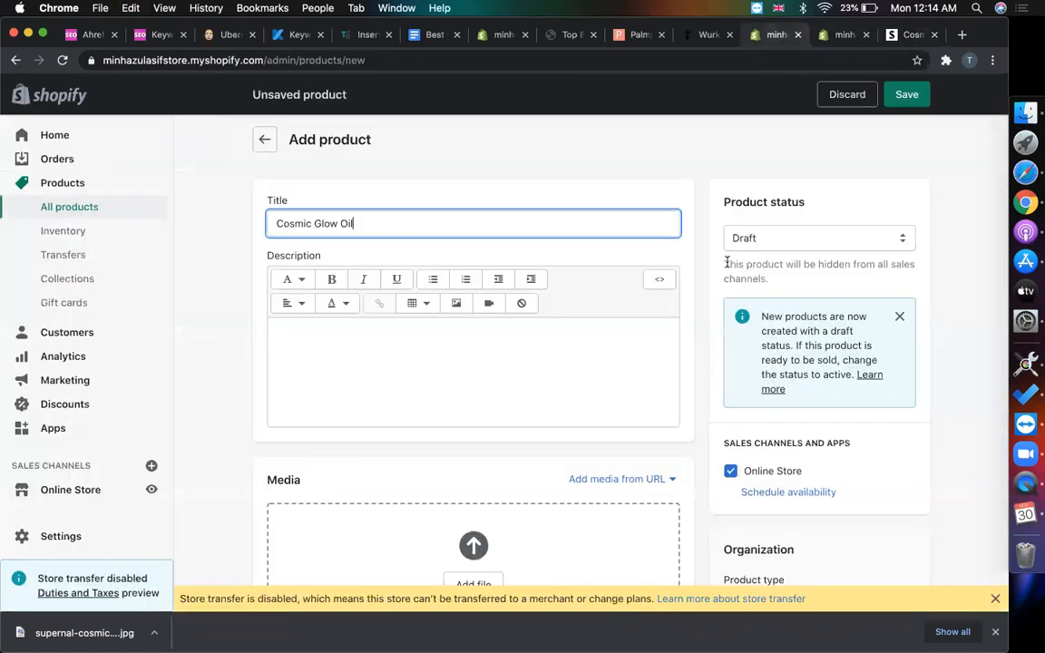
scroll(481, 324, down, 15)
click(368, 343)
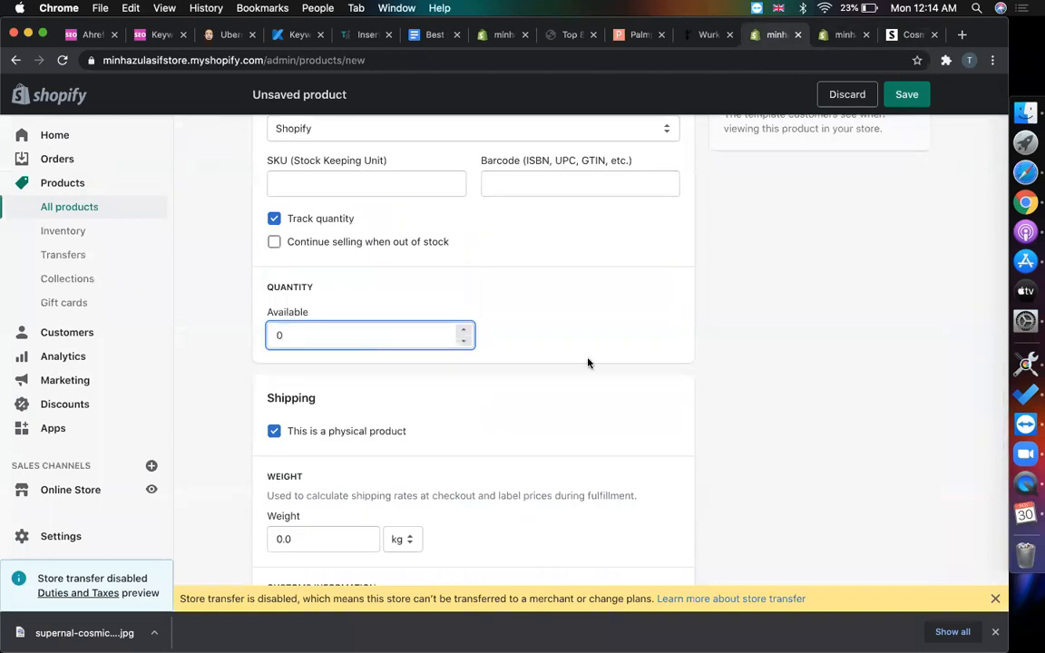
scroll(373, 436, down, 2)
click(373, 436)
key(super+v)
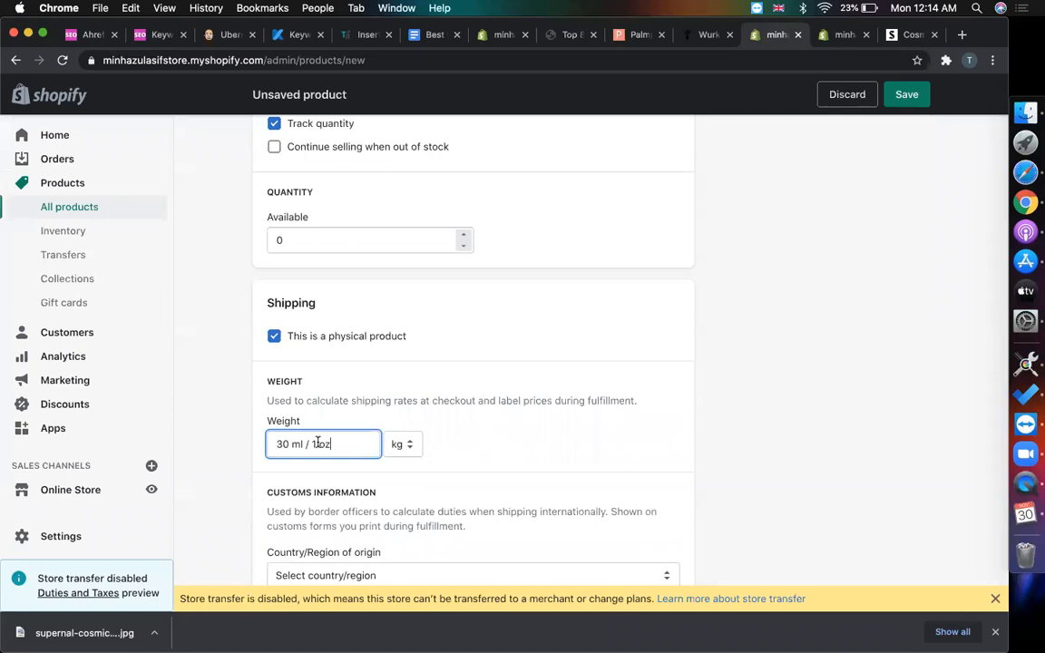
key(super+z)
scroll(812, 284, up, 10)
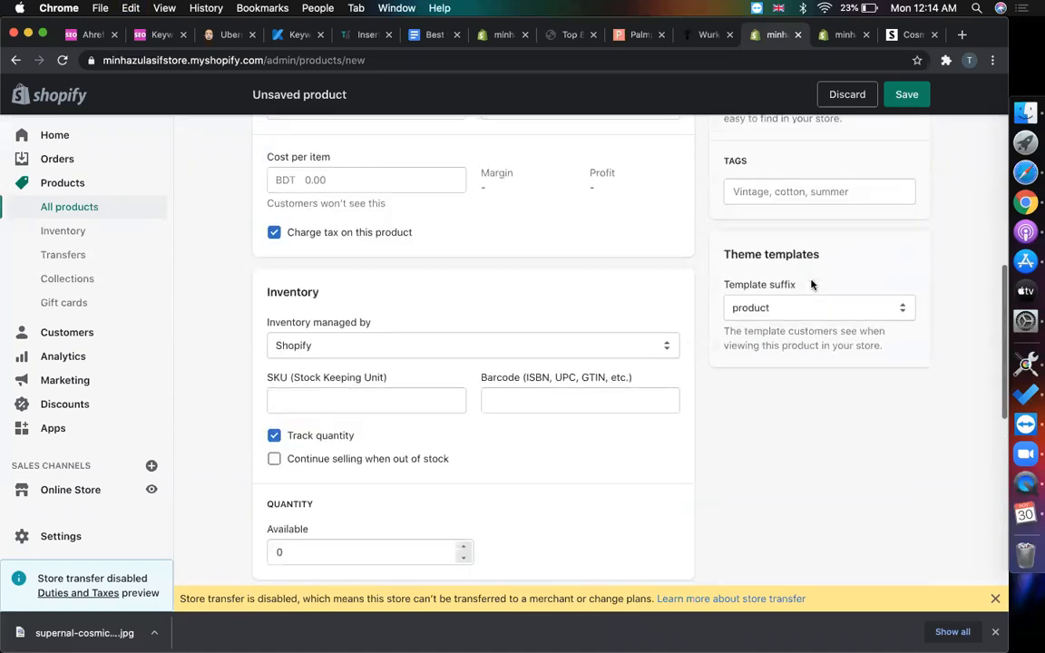
scroll(418, 317, up, 5)
click(351, 345)
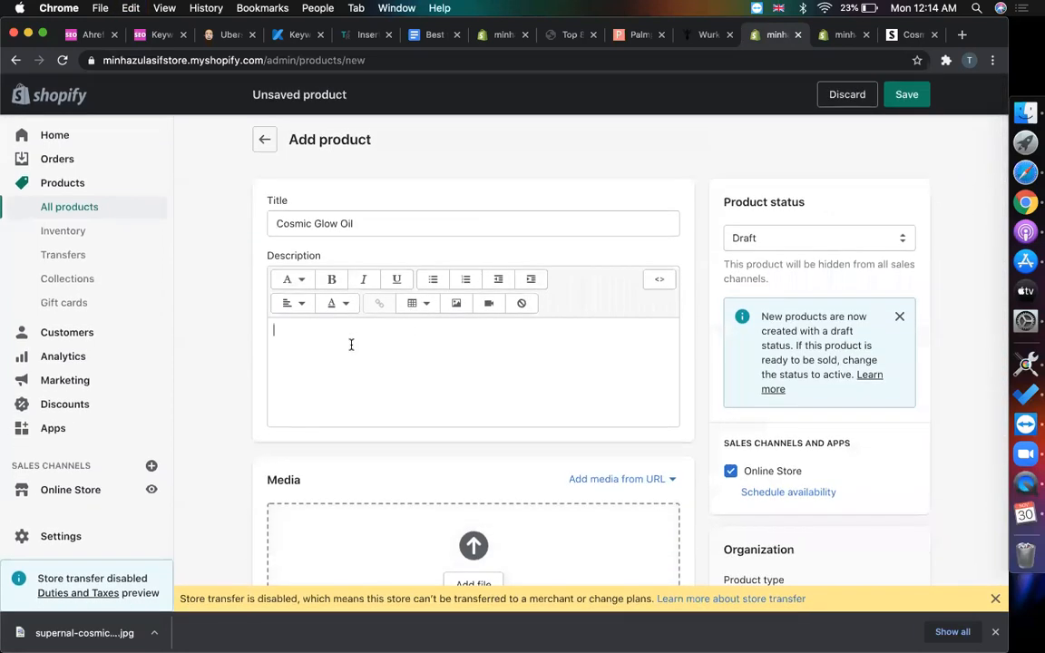
key(super+v)
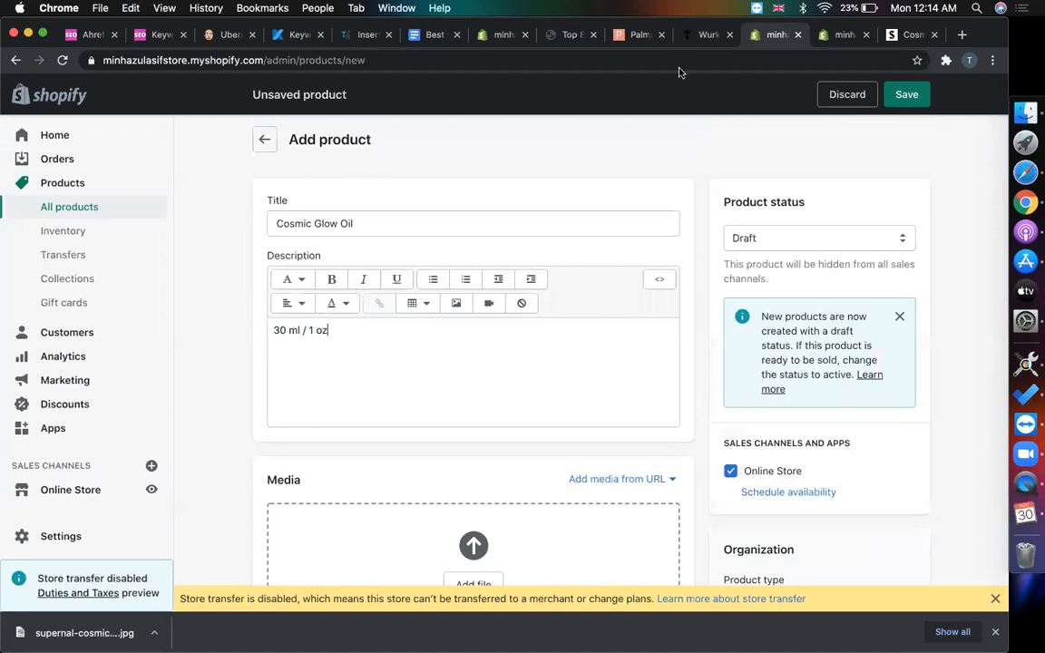
- Add Supernal's full description on a new line below the size, then select its $108.00 price
click(889, 40)
scroll(259, 387, down, 2)
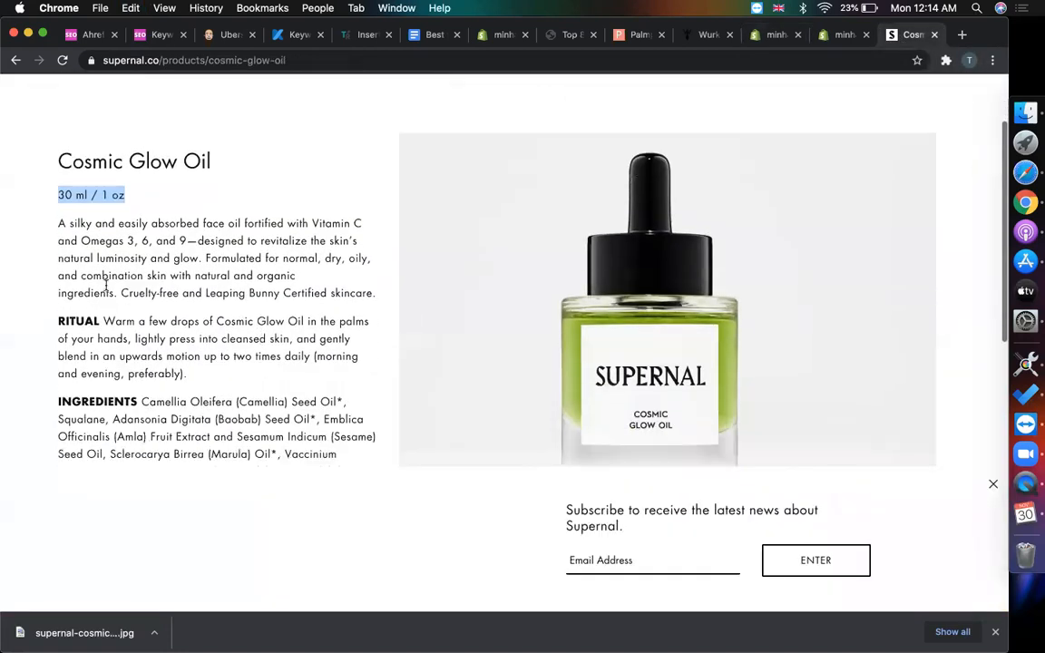
drag(55, 224, 248, 155)
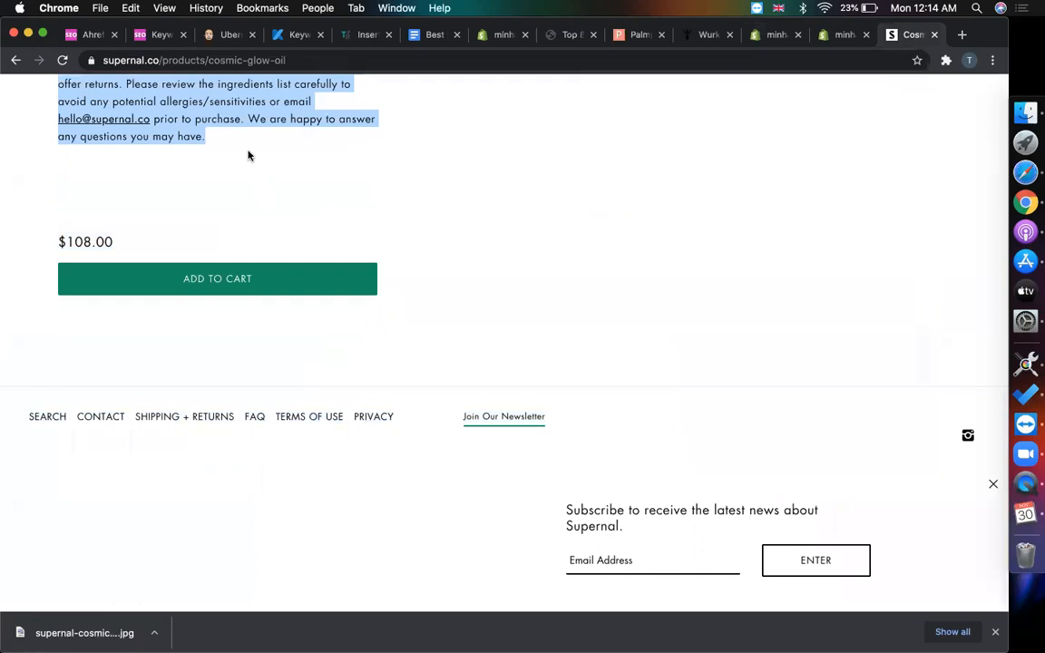
click(769, 37)
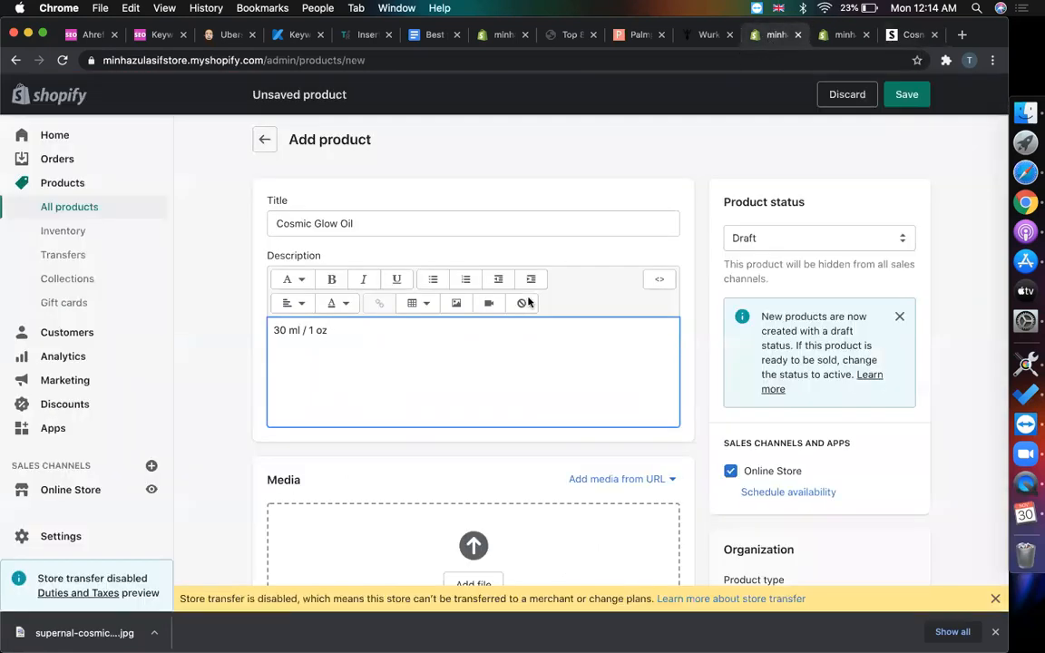
key(Return)
key(super+v)
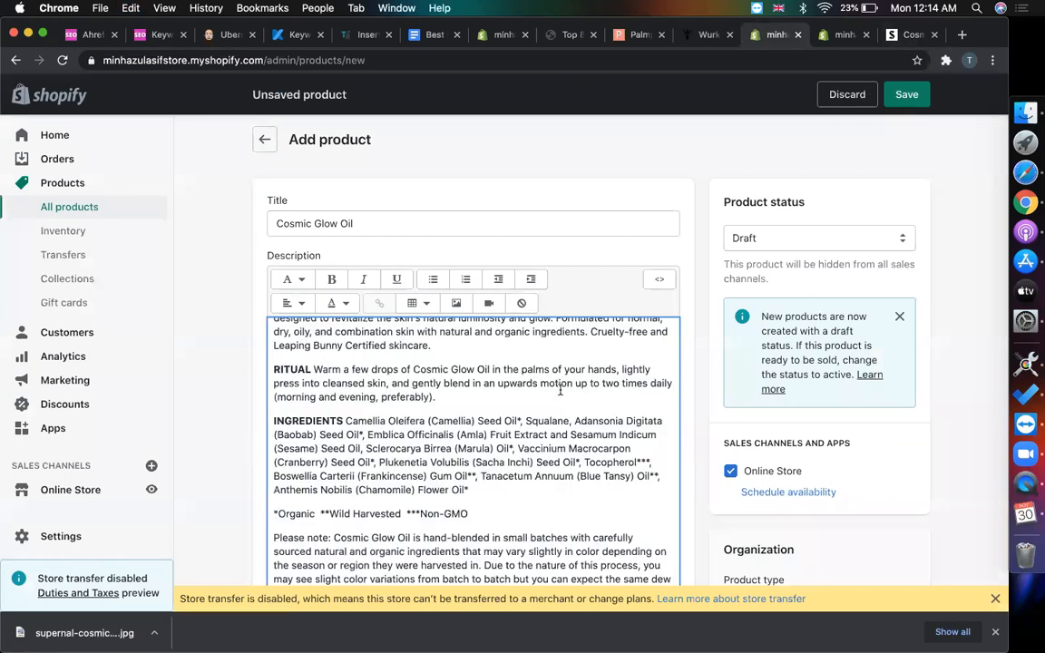
scroll(561, 390, up, 2)
scroll(561, 390, down, 1)
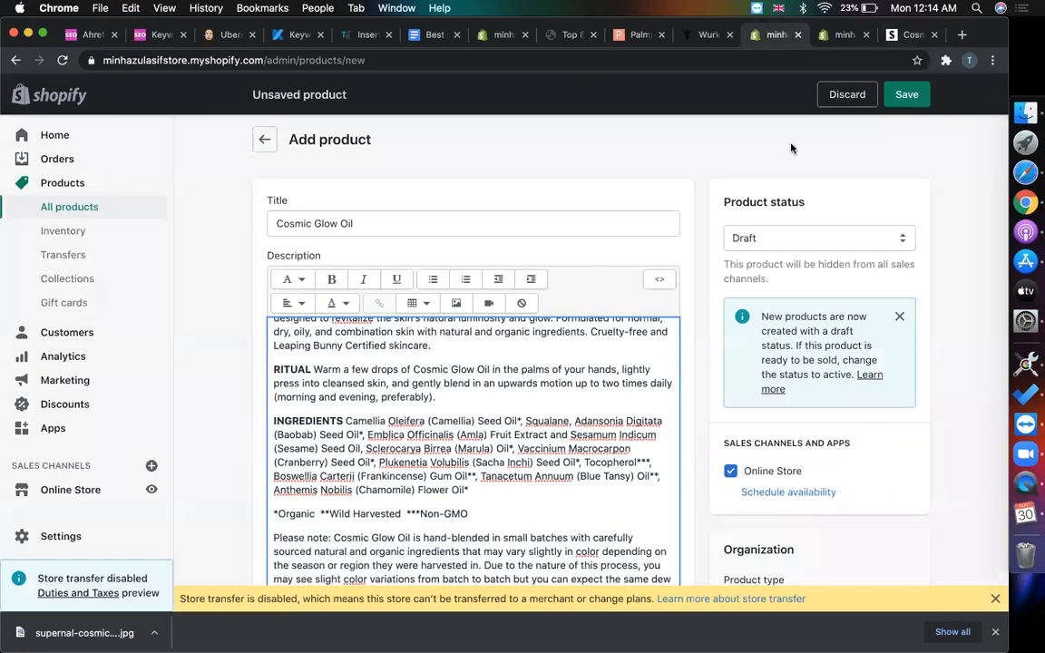
click(911, 34)
scroll(471, 247, up, 1)
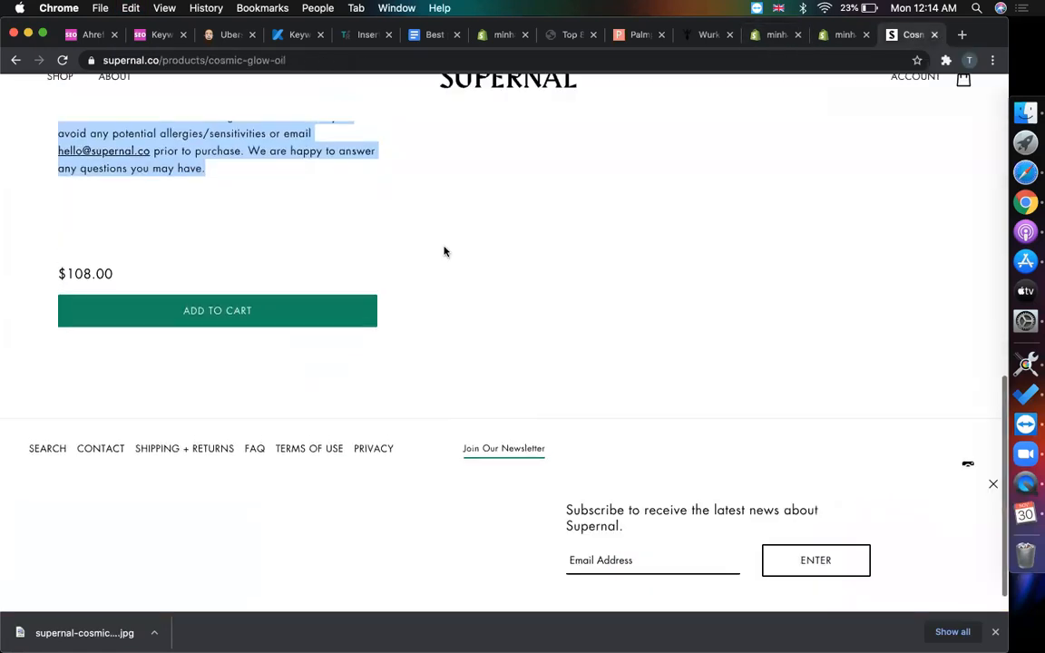
drag(125, 280, 52, 280)
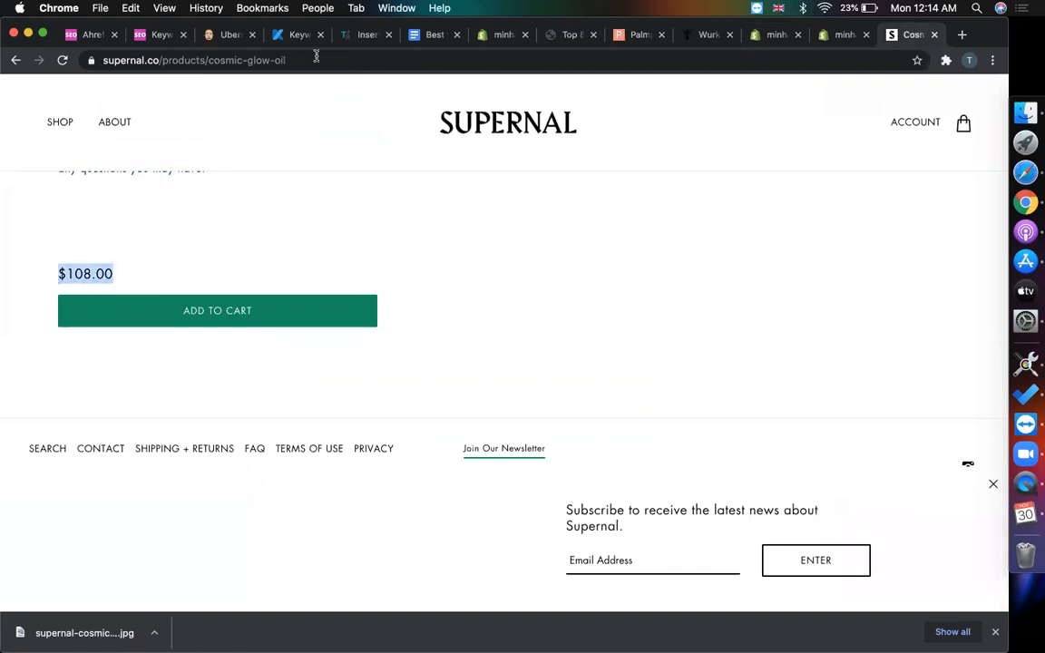
- Set the product price to 108.00 and the compare-at price to 54.00
click(775, 39)
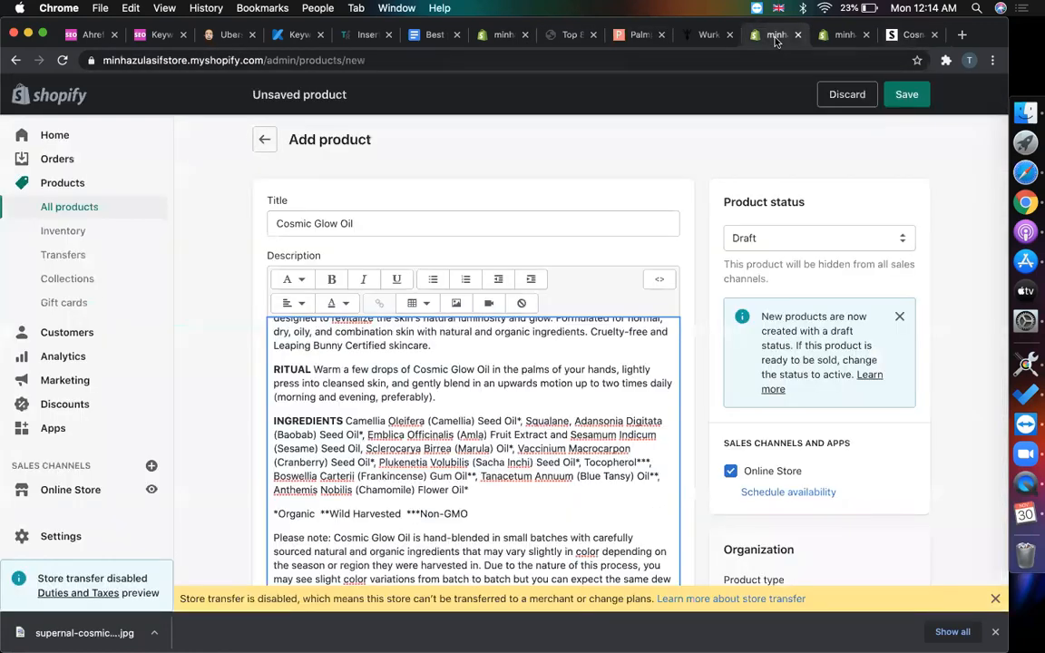
scroll(740, 379, down, 10)
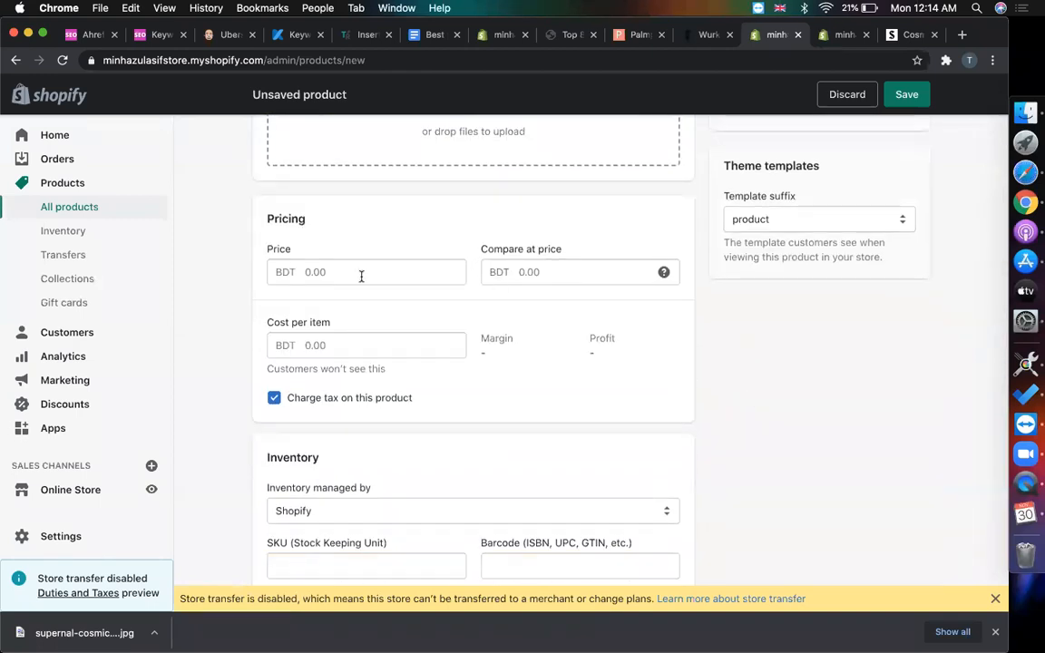
mouse_move(664, 272)
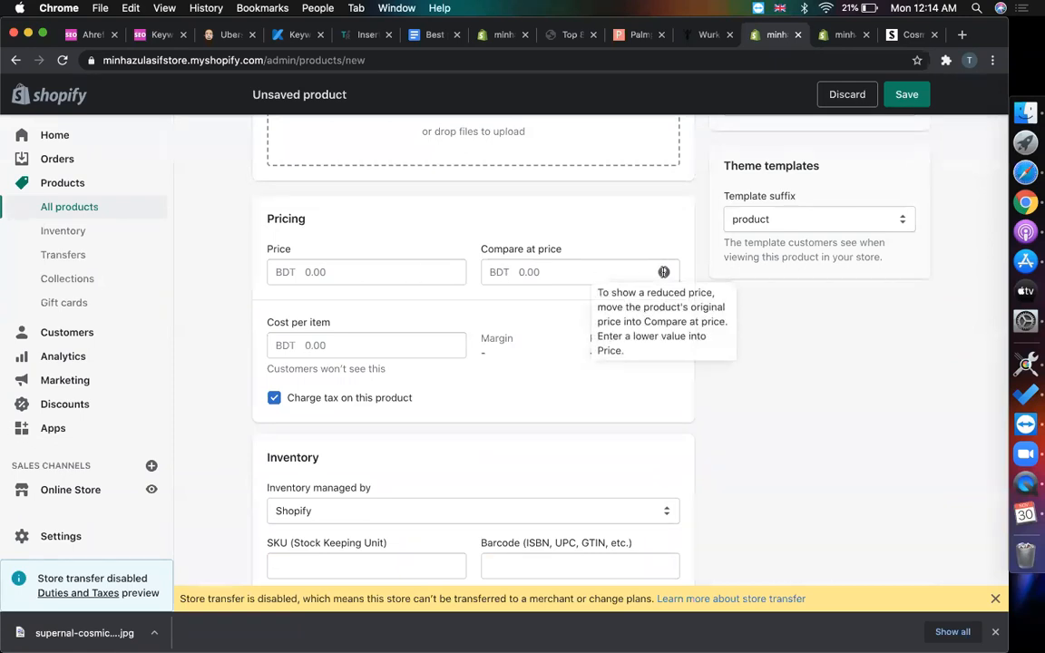
click(609, 275)
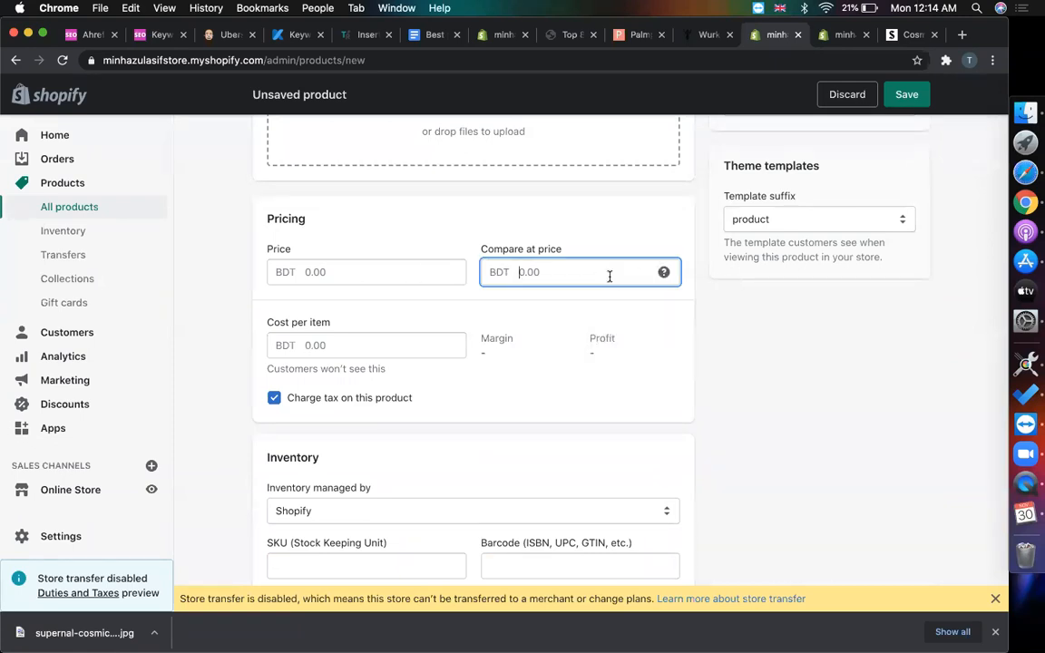
click(371, 277)
text(1)
click(520, 274)
text(5)
click(766, 357)
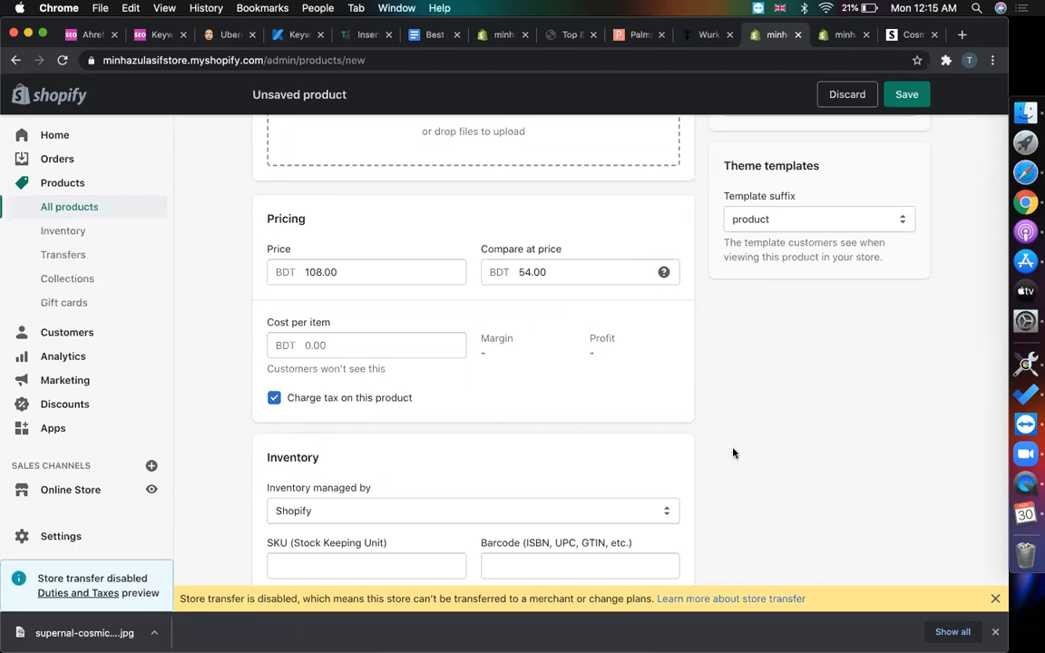
- Set the Inventory available quantity to 20 units
scroll(733, 452, down, 5)
click(317, 514)
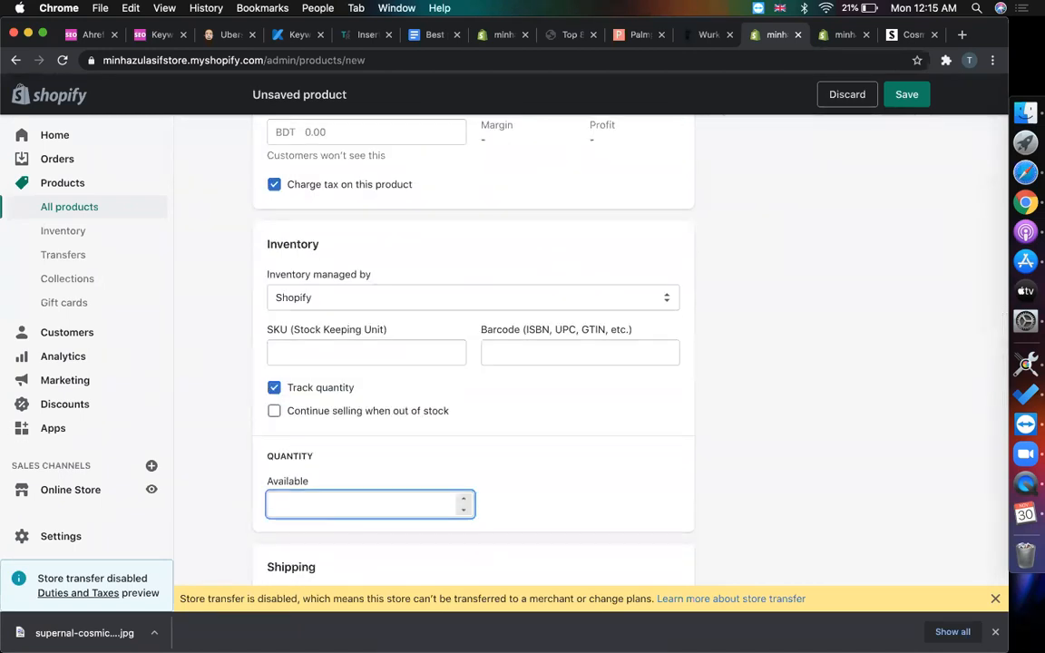
click(846, 401)
scroll(848, 403, down, 3)
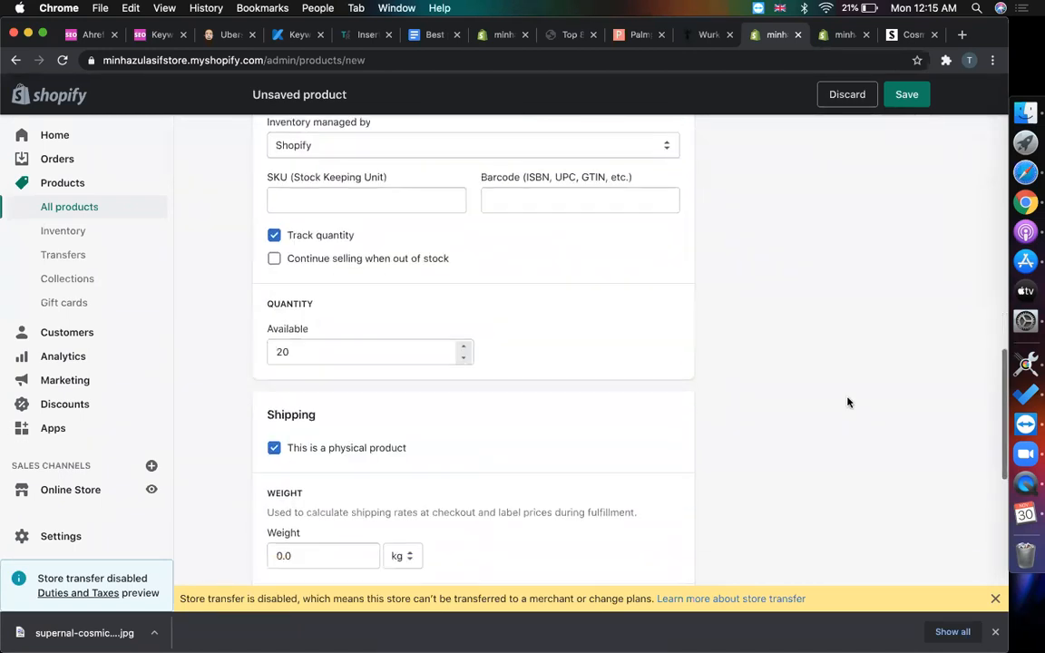
scroll(848, 402, down, 5)
right_click(847, 401)
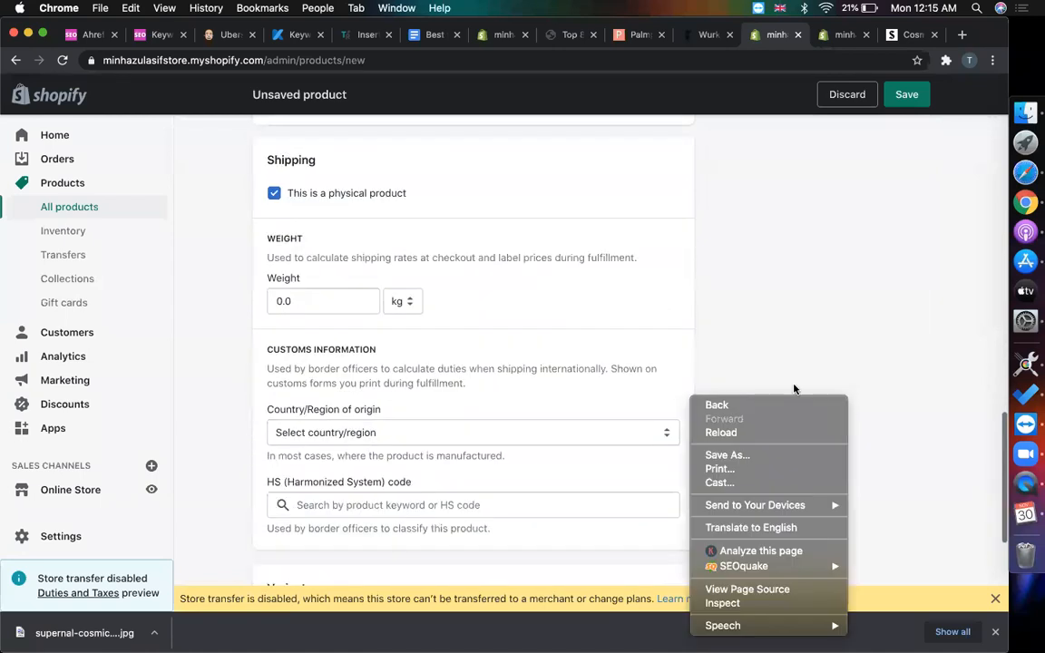
click(730, 285)
- Open the search engine listing editor and look over its SEO description field
scroll(634, 319, down, 5)
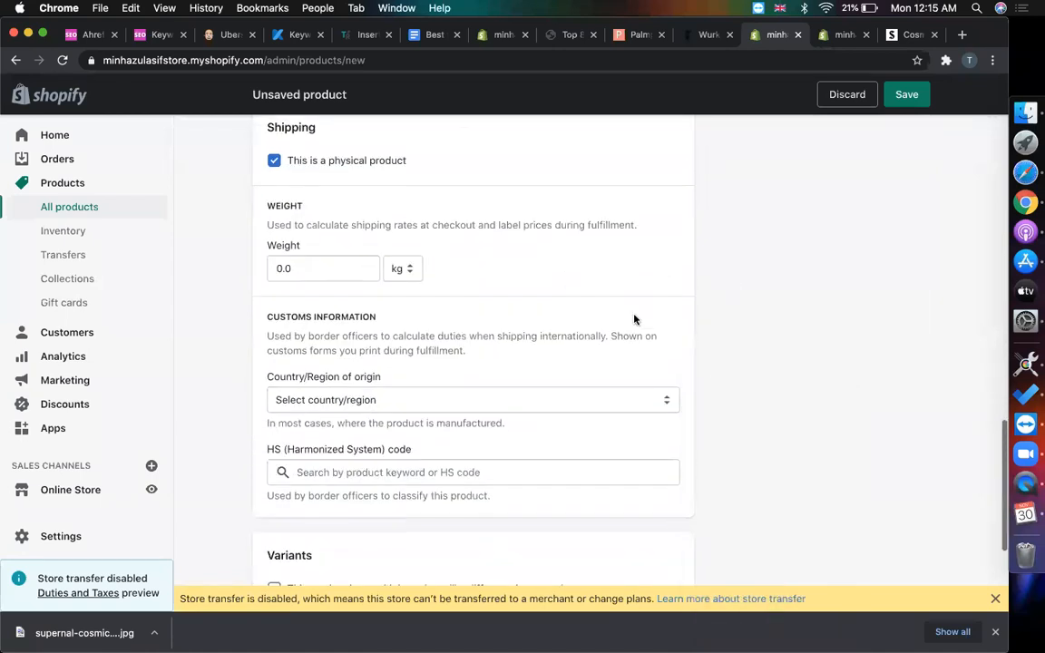
click(652, 414)
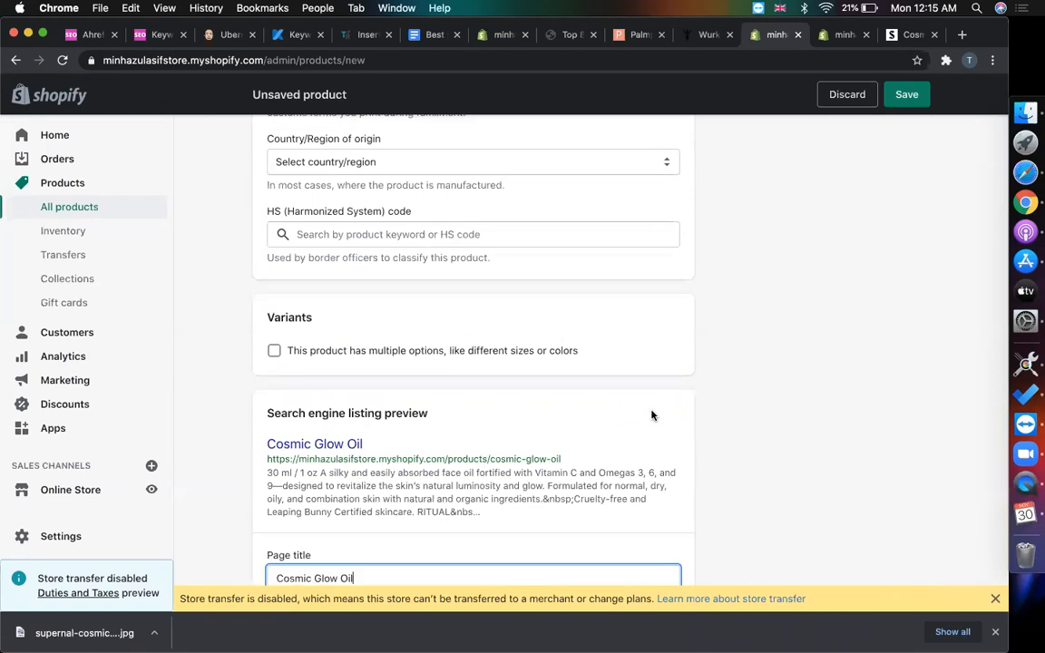
scroll(704, 382, down, 5)
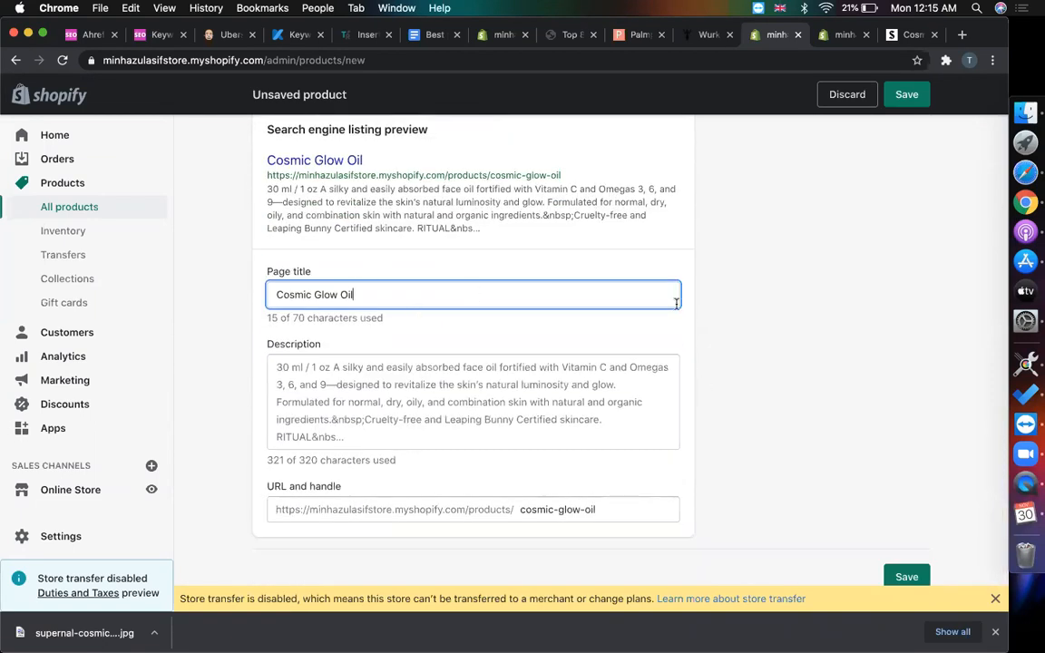
scroll(676, 303, up, 2)
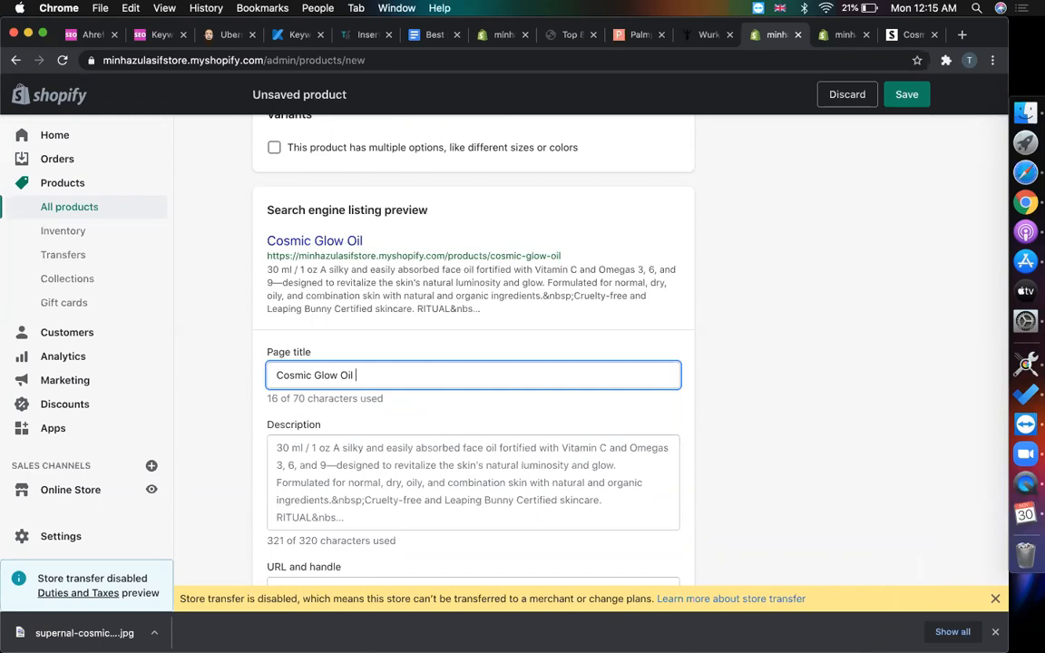
click(408, 470)
scroll(454, 408, down, 4)
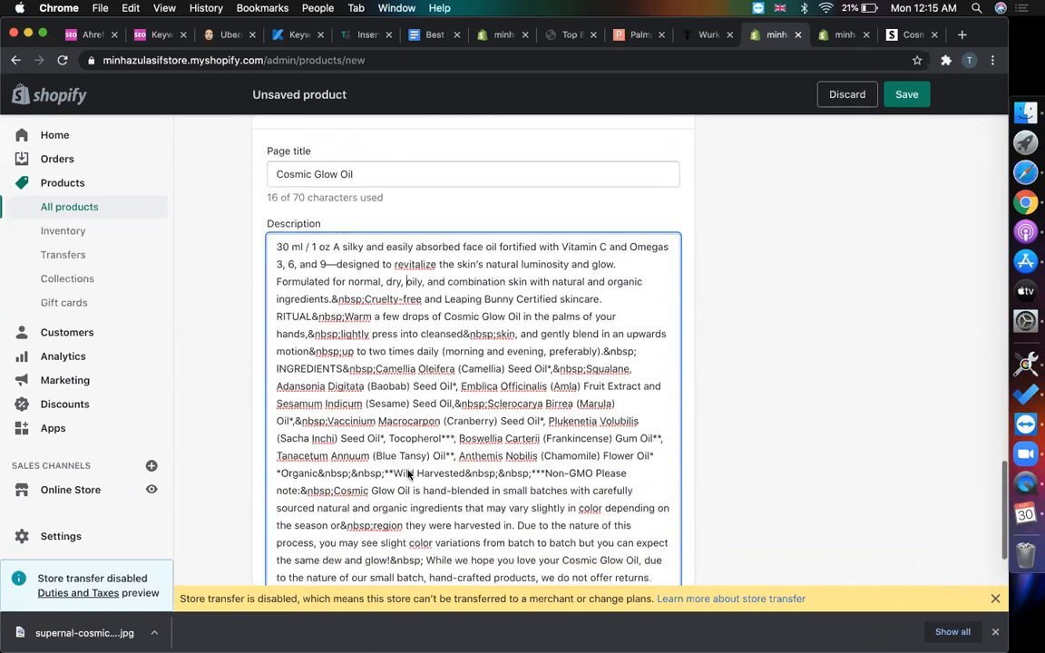
click(534, 315)
scroll(536, 315, down, 1)
scroll(535, 317, down, 4)
scroll(533, 315, up, 3)
click(550, 390)
scroll(549, 387, up, 1)
scroll(544, 390, up, 5)
click(352, 421)
scroll(404, 413, up, 3)
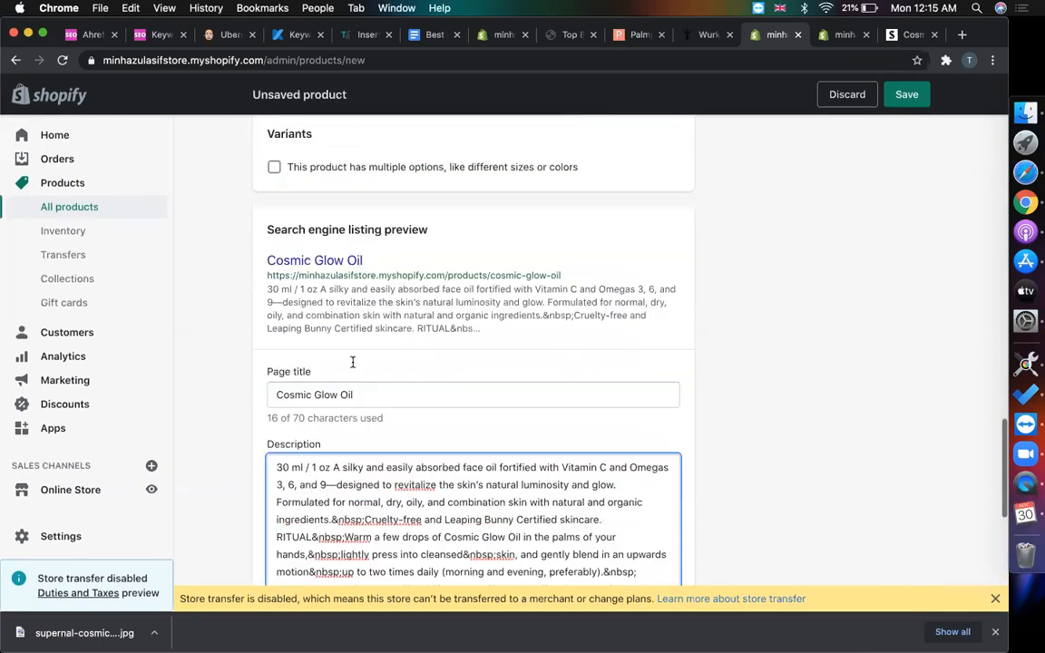
- Replace the SEO description with the page title Cosmic Glow Oil
triple_click(423, 423)
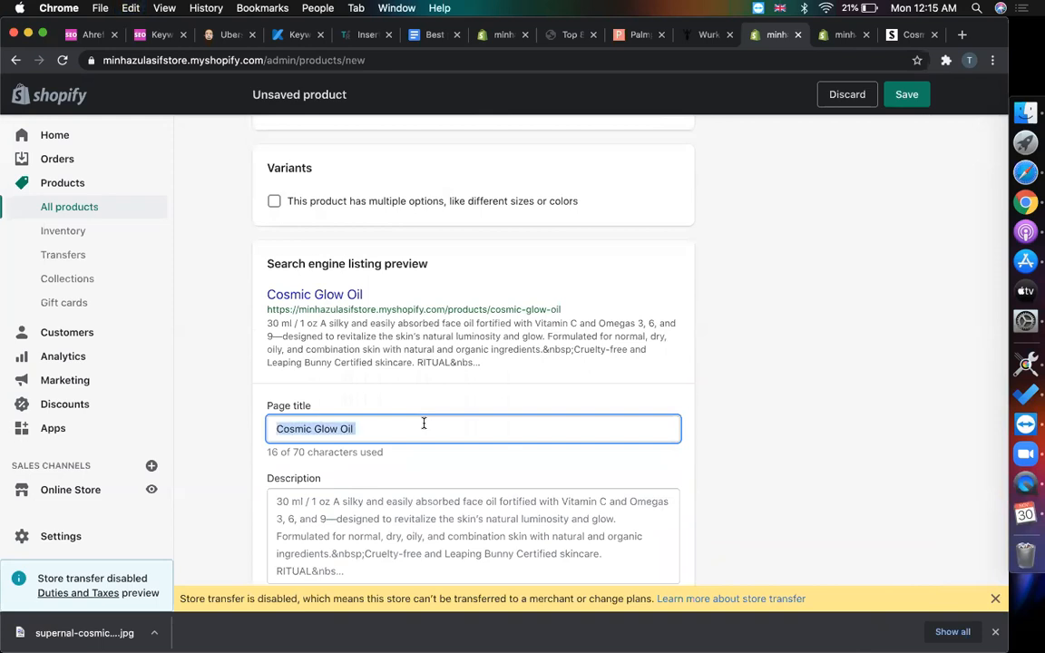
key(ctrl+c)
click(386, 511)
key(ctrl+a)
key(ctrl+v)
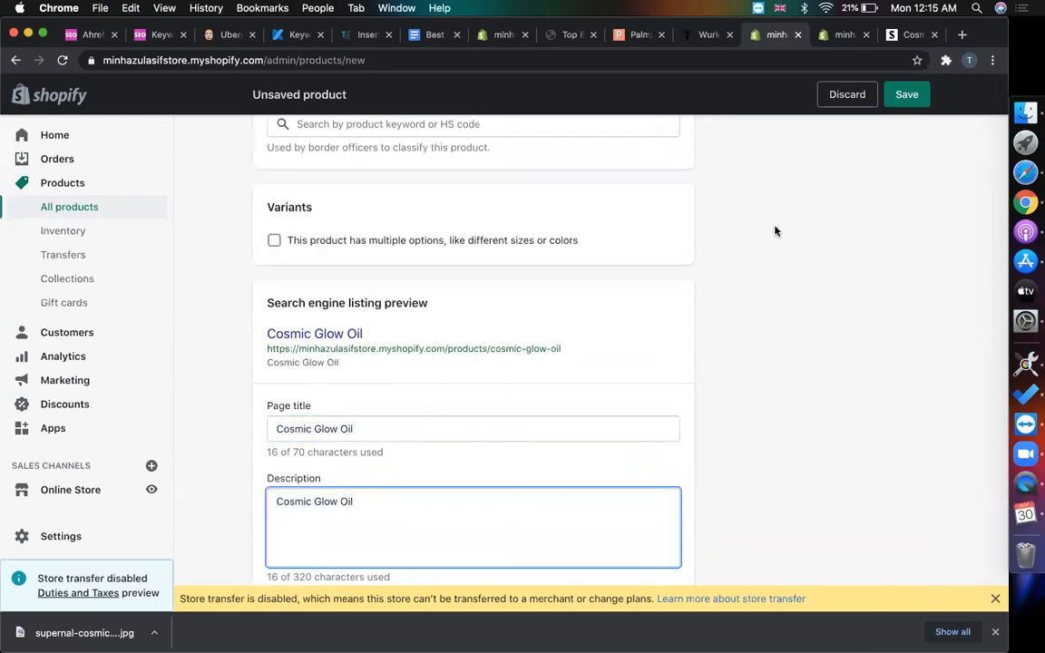
- Append a comma and the product's short summary paragraph to the SEO description, then select that paragraph
scroll(776, 231, up, 15)
click(505, 255)
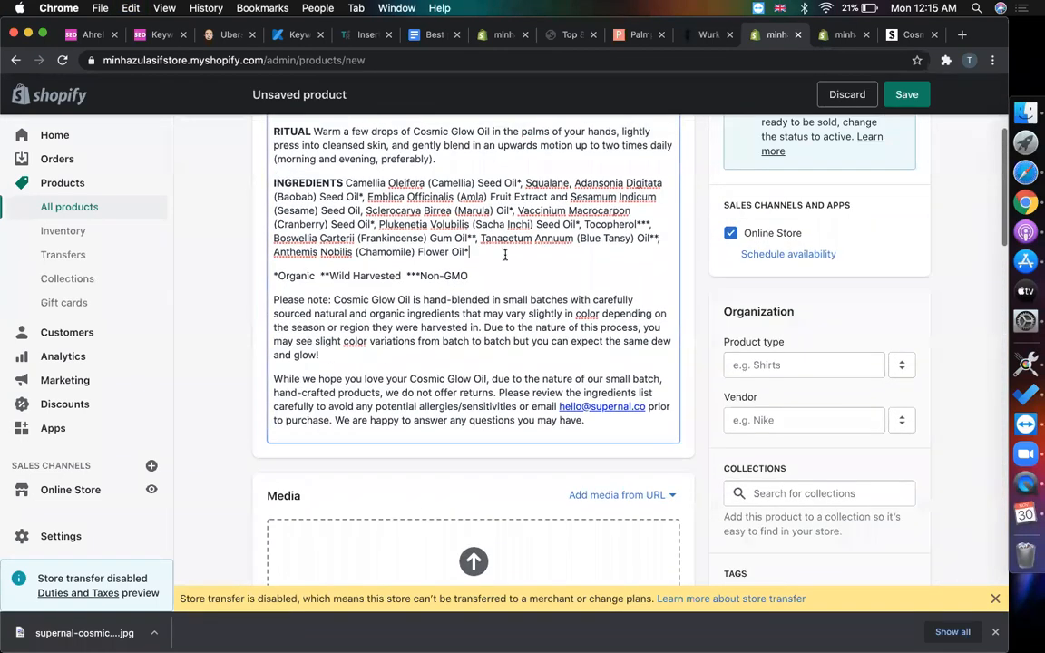
scroll(505, 255, up, 5)
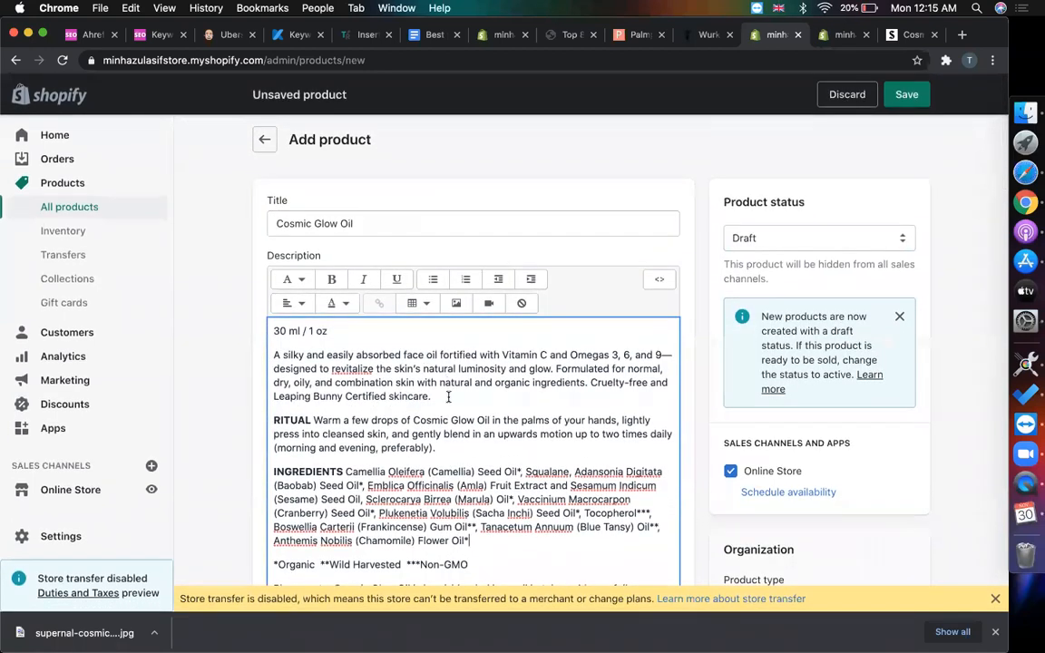
drag(426, 399, 271, 352)
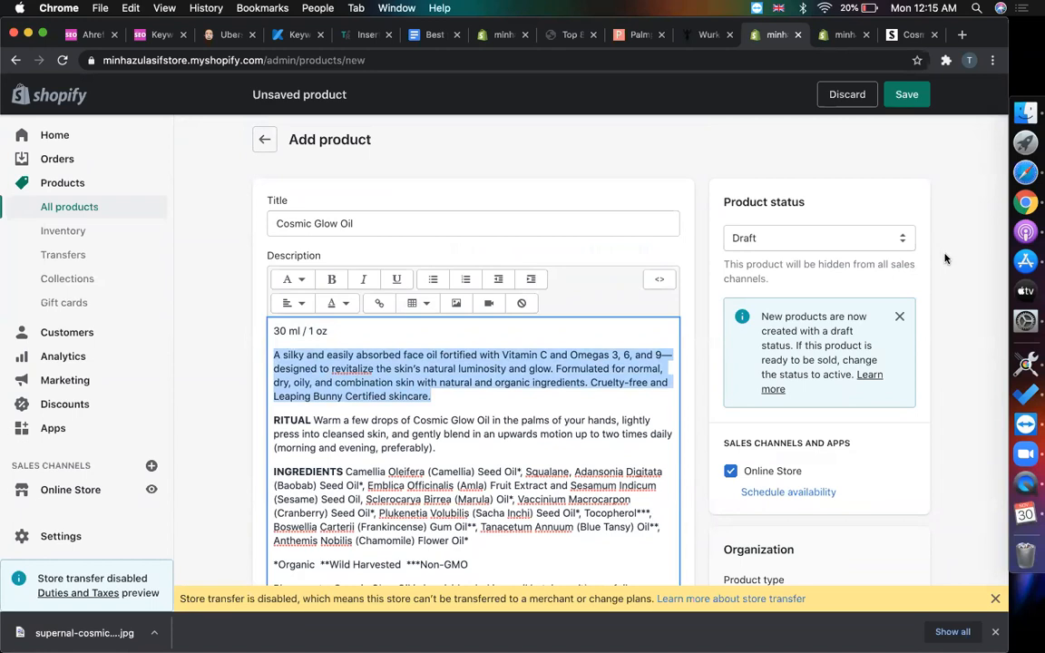
scroll(945, 260, down, 15)
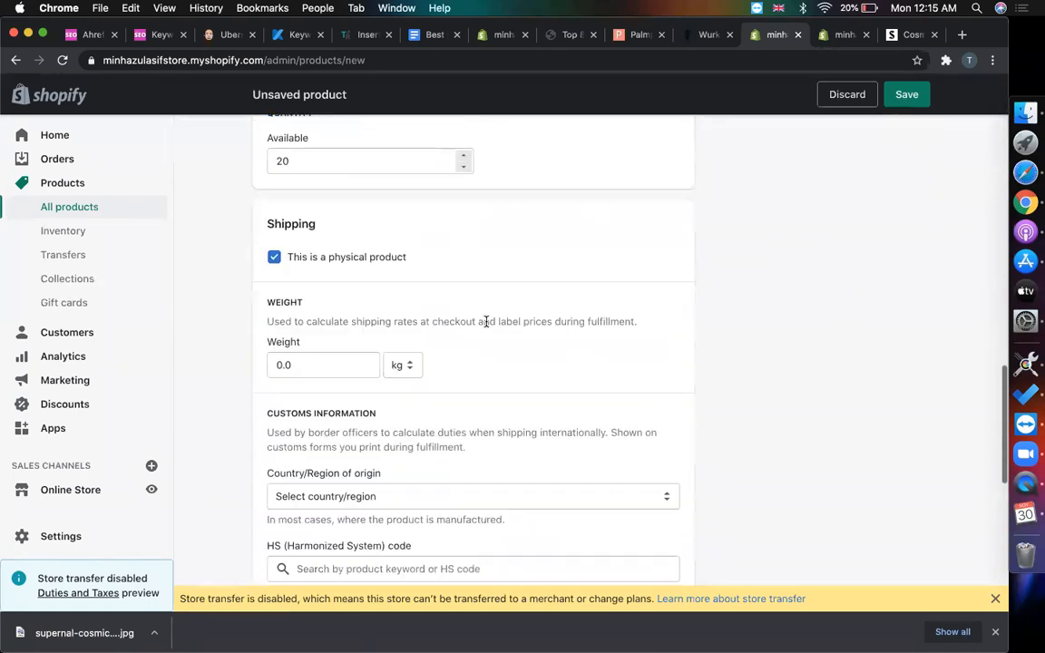
scroll(583, 431, down, 10)
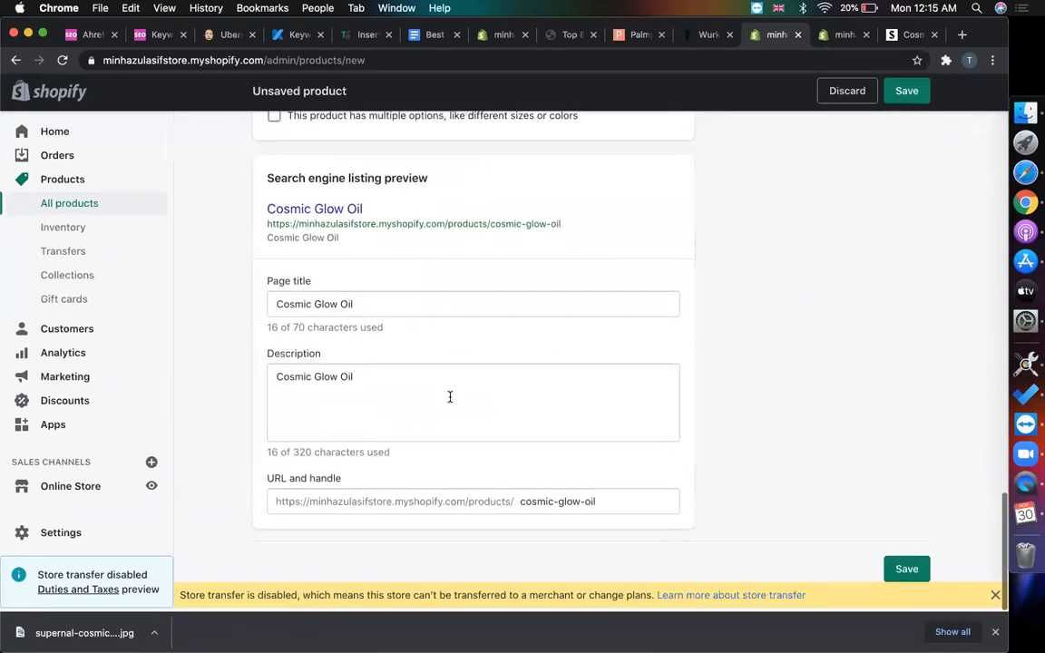
click(450, 396)
text(,)
key(super+v)
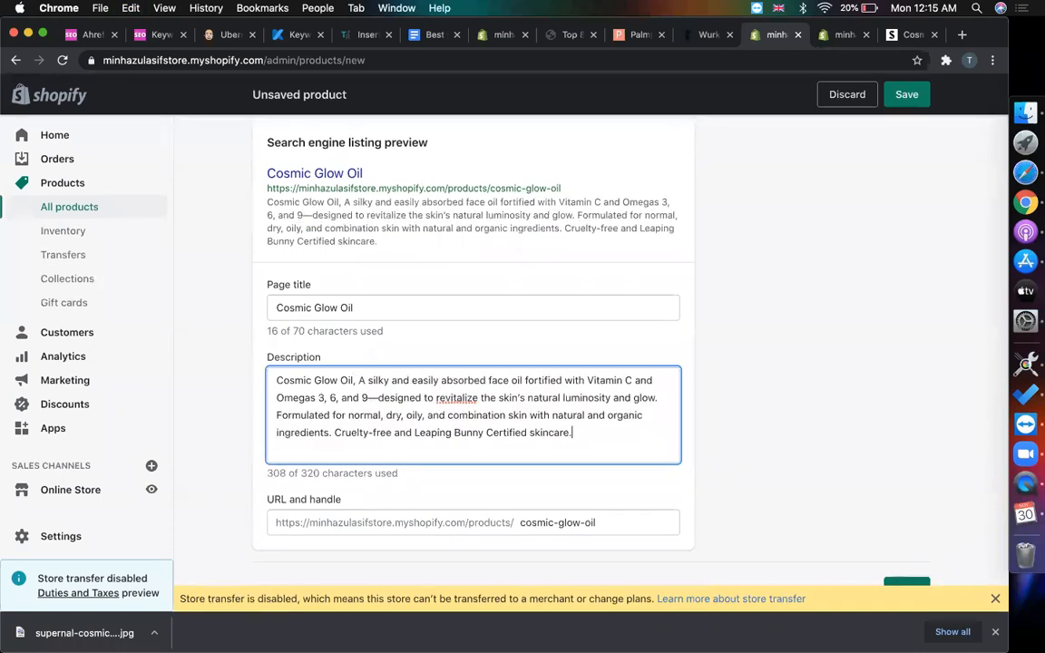
click(766, 391)
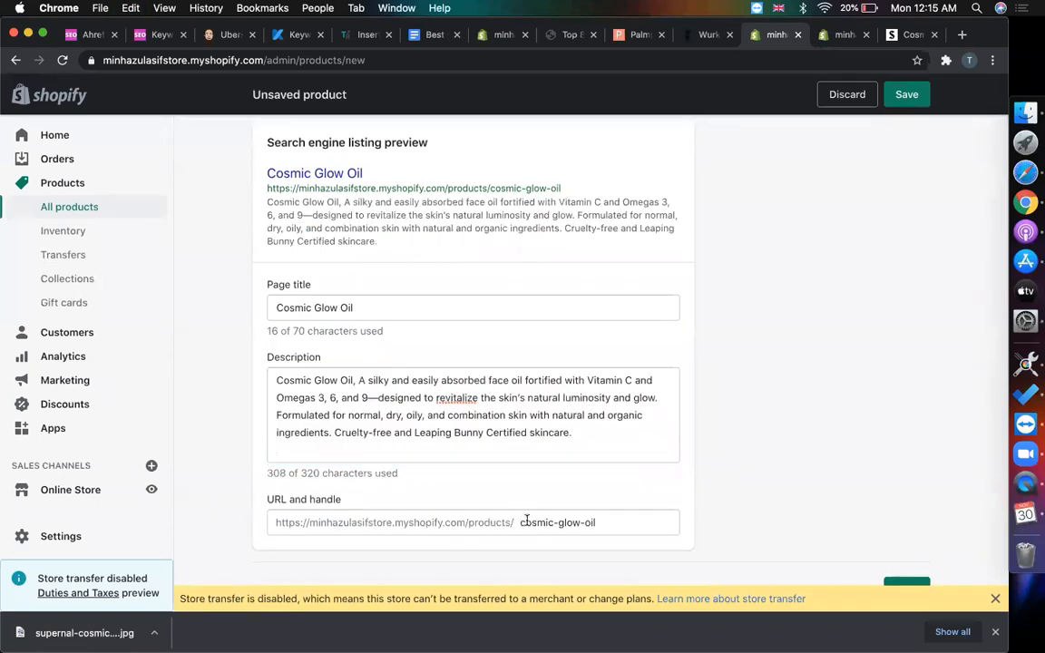
scroll(753, 473, down, 2)
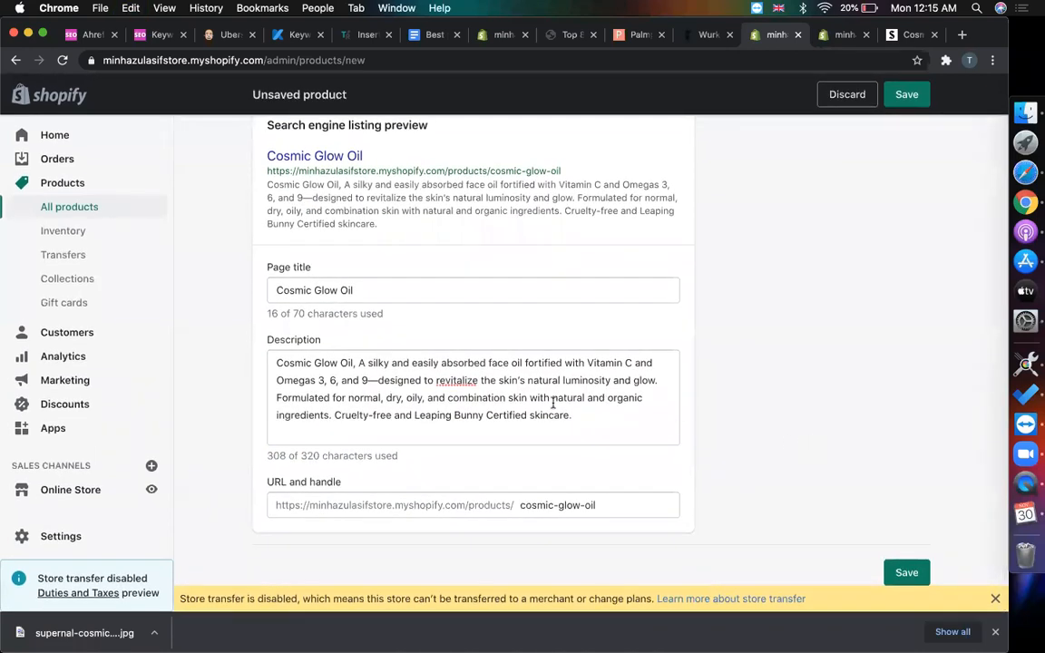
drag(568, 414, 360, 361)
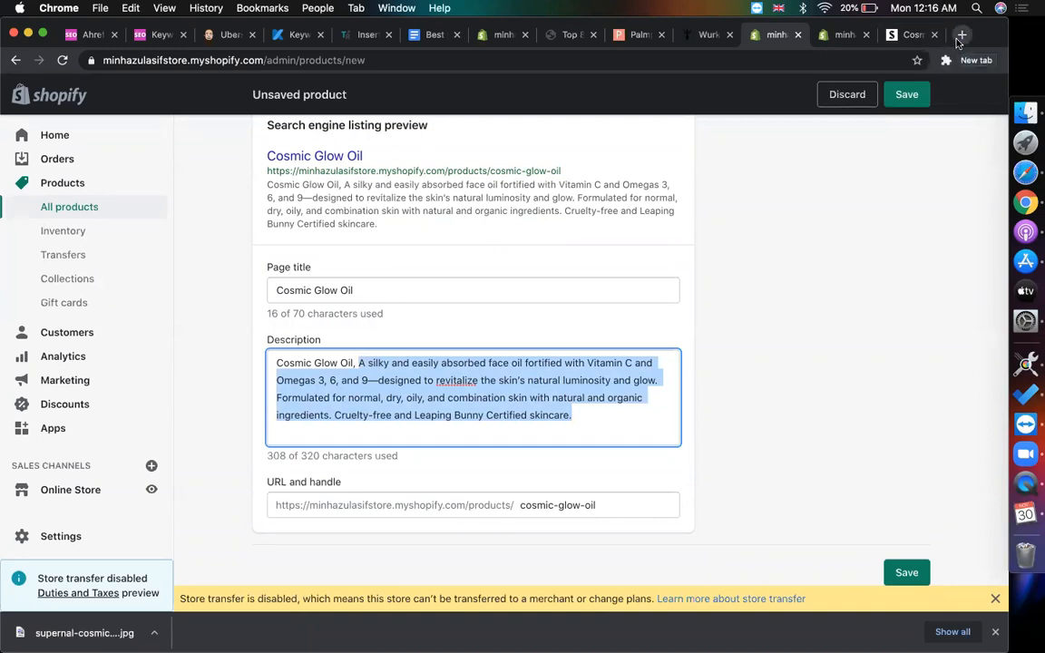
- Google the copied summary paragraph in a new tab and select the top Supernal result's snippet
click(961, 36)
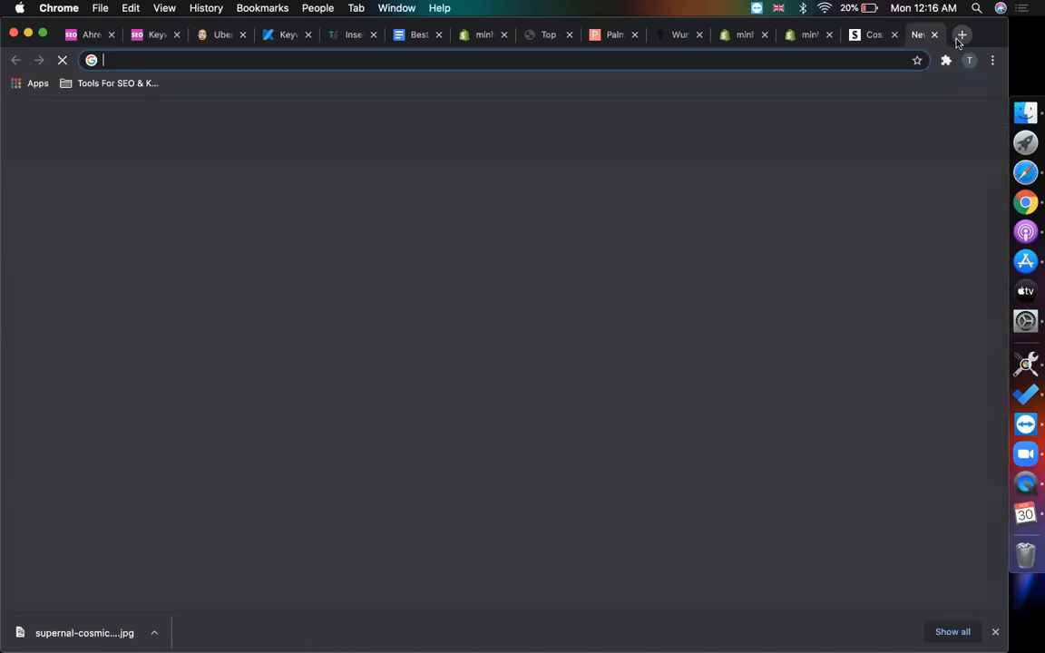
key(super+v)
key(Return)
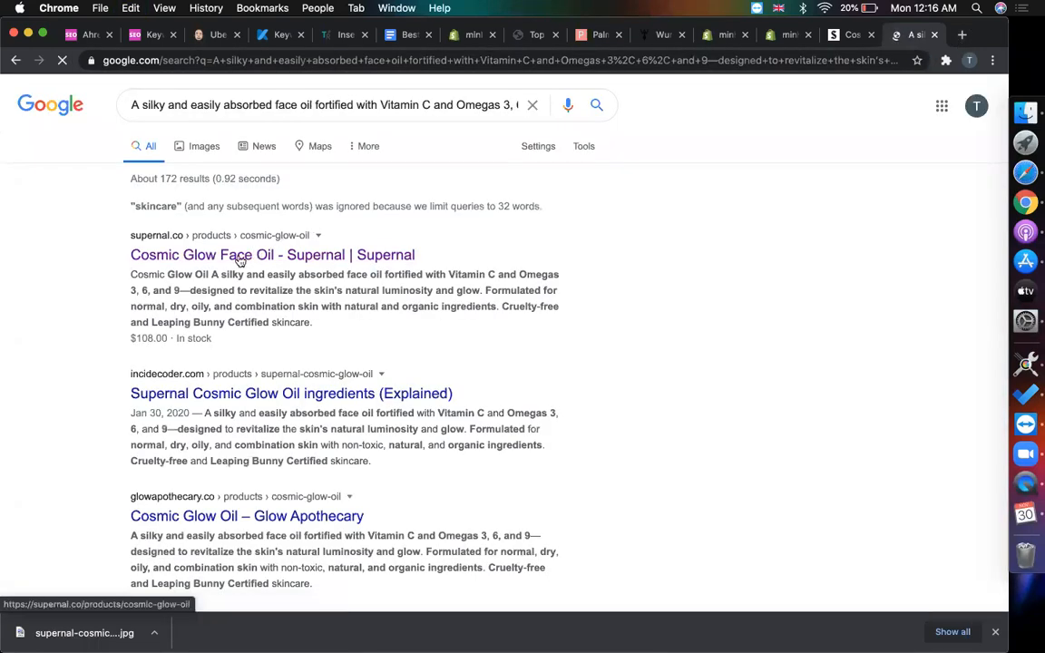
drag(319, 323, 132, 274)
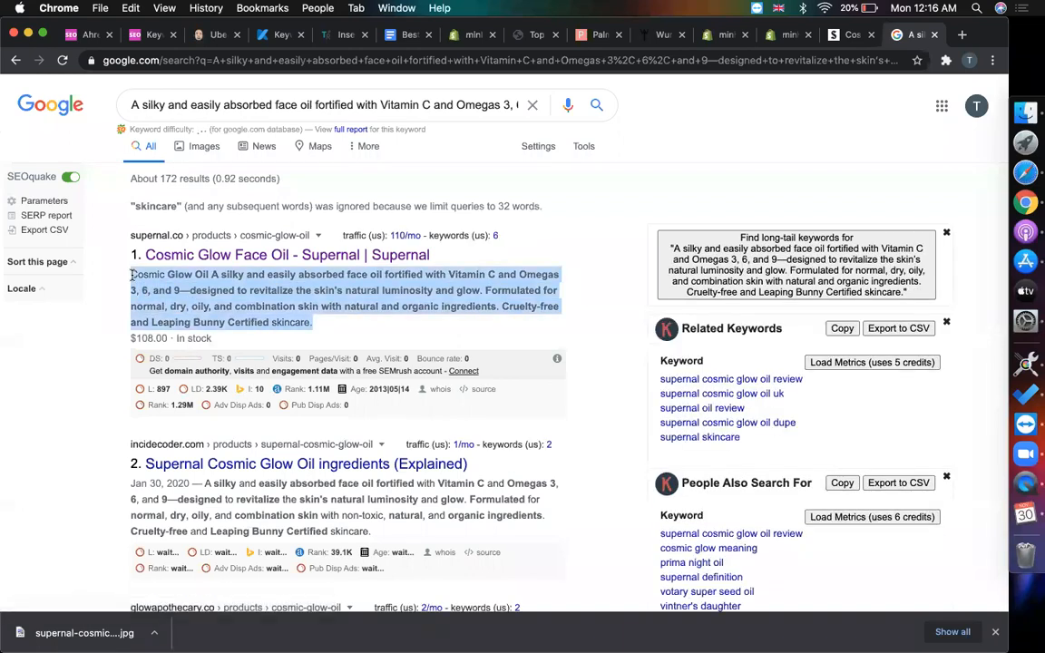
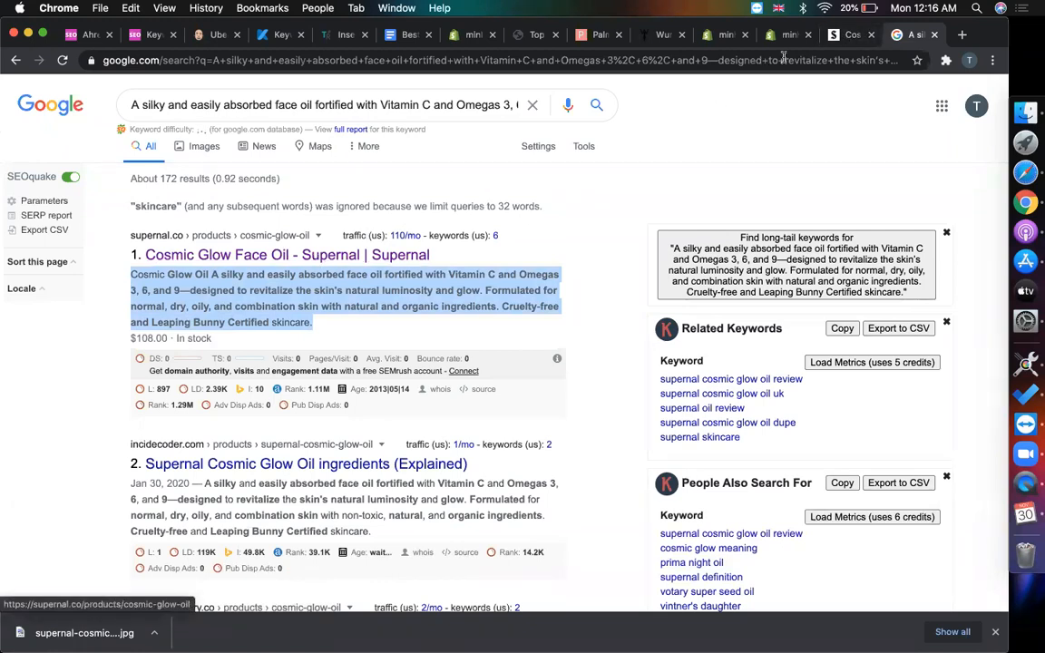
- Leave the Google results and bring up the theme editor's Home page template
click(849, 34)
click(782, 36)
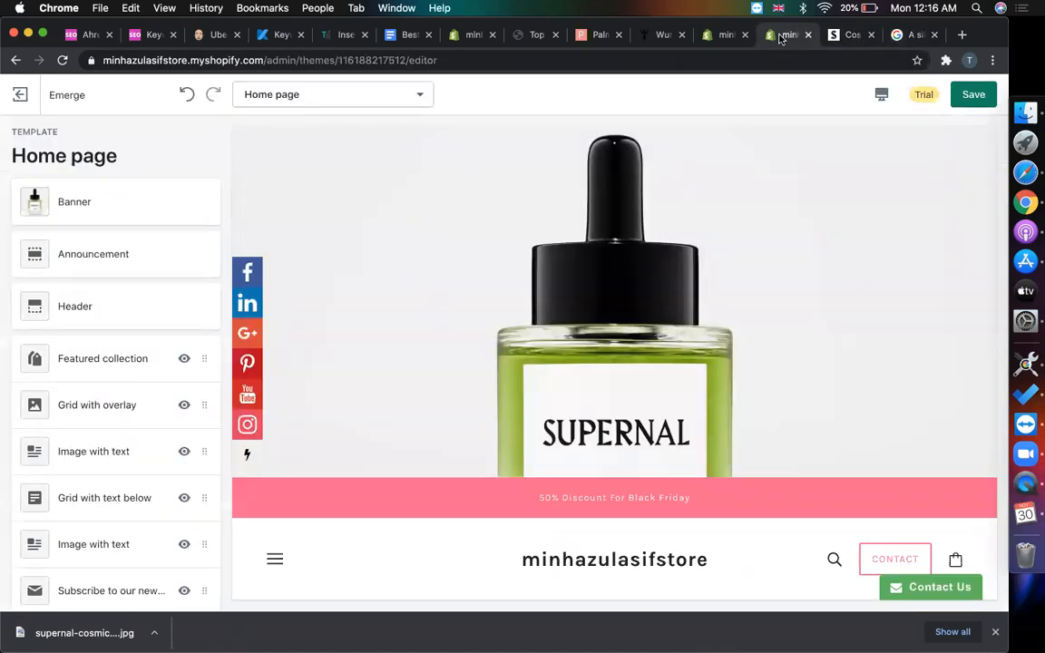
- Return to the unsaved product form and check the Collections list without choosing one
click(723, 36)
click(858, 445)
scroll(858, 445, up, 15)
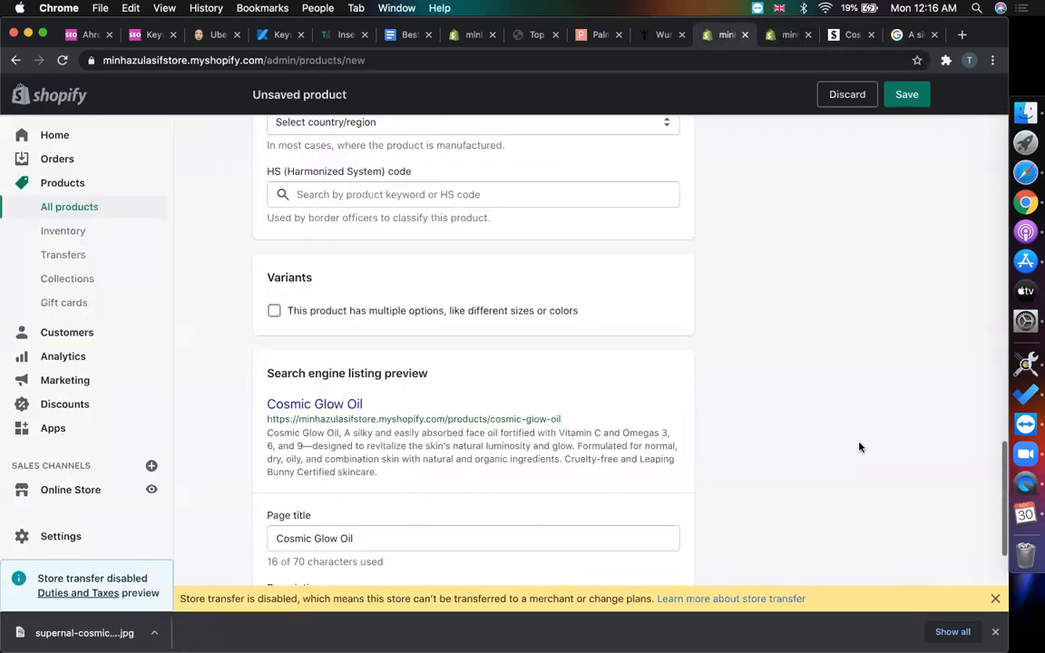
scroll(759, 393, up, 5)
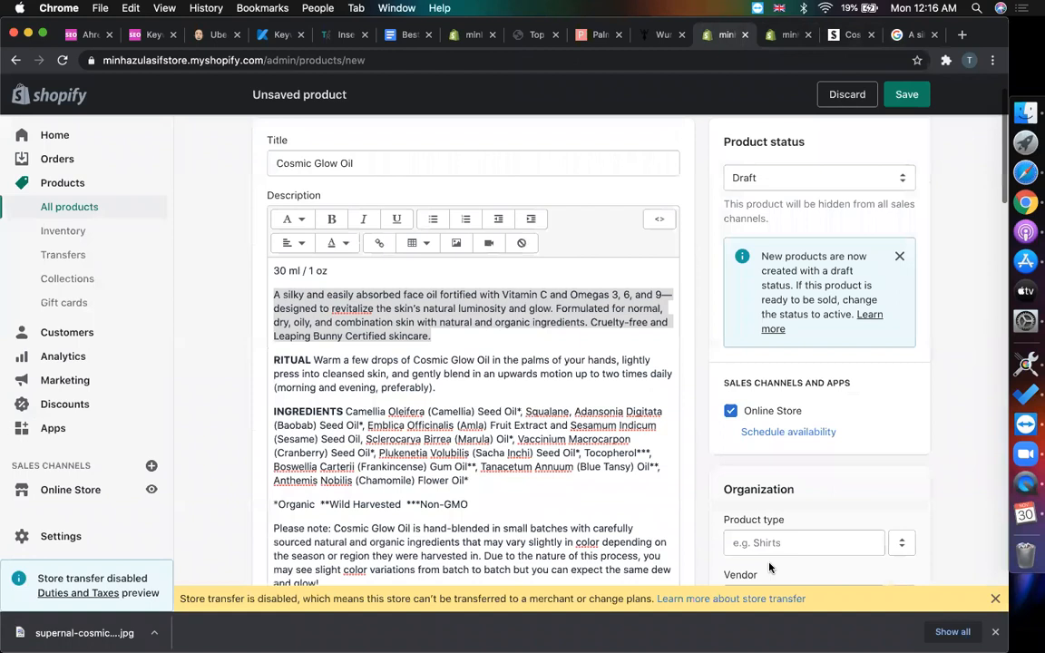
scroll(645, 281, down, 3)
scroll(905, 307, down, 4)
click(888, 251)
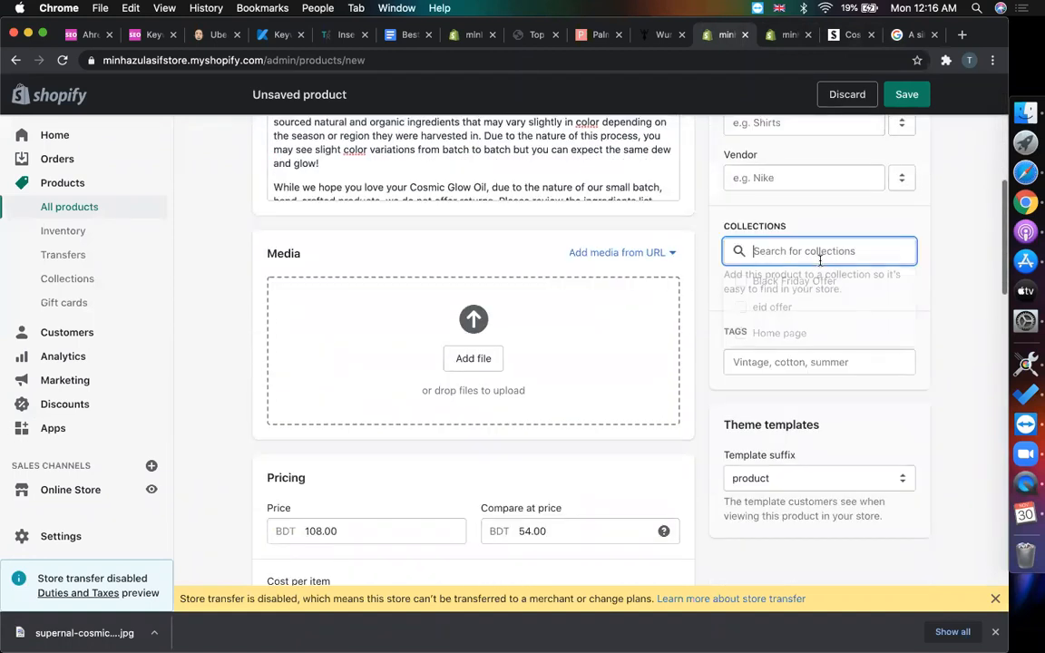
click(948, 213)
- Copy the product title and add 'Cosmic Glow Oil' as a tag
click(794, 366)
scroll(490, 348, up, 5)
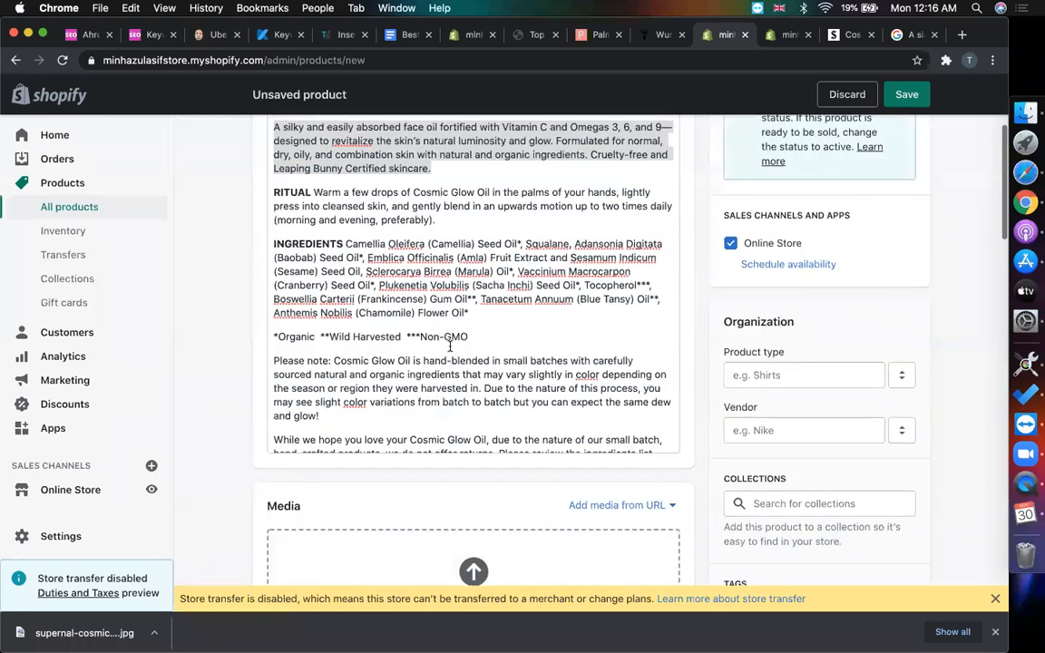
scroll(449, 345, up, 5)
click(372, 226)
key(super+a)
key(super+c)
scroll(590, 421, down, 1)
scroll(590, 422, down, 2)
scroll(835, 453, down, 10)
click(802, 328)
key(super+v)
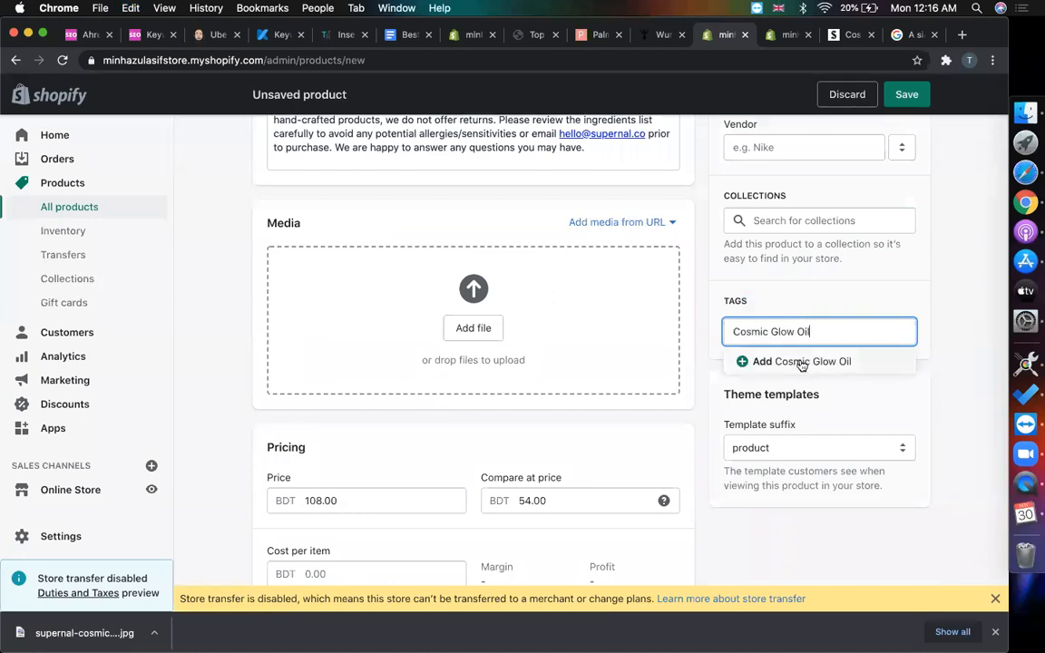
click(802, 363)
- Add 'Glow Oil' as a second product tag
click(802, 333)
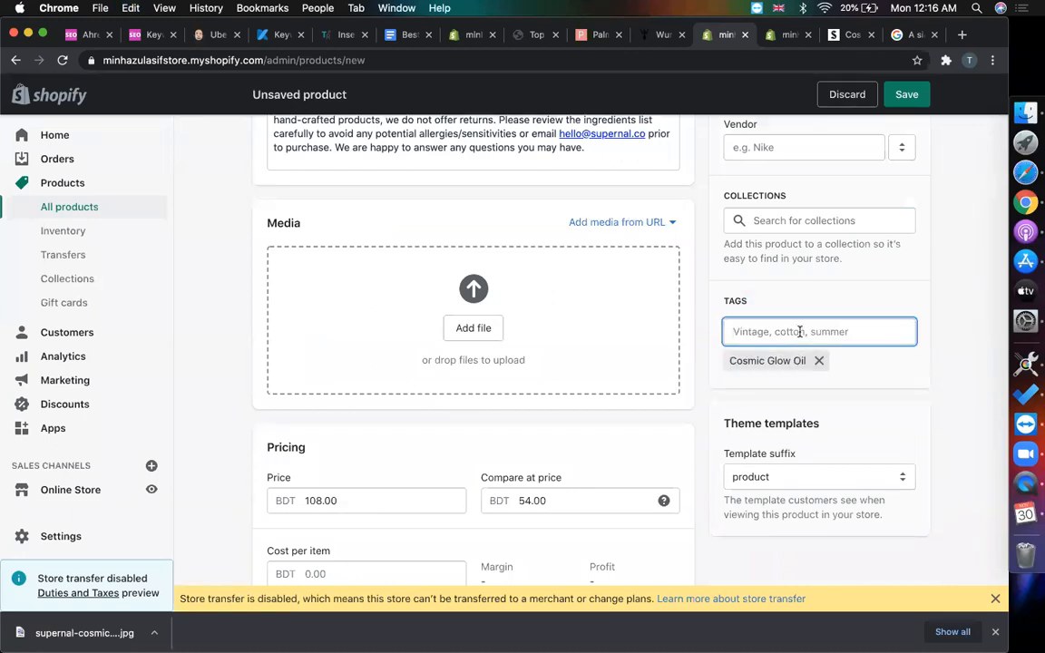
key(super+v)
double_click(751, 331)
key(BackSpace)
click(767, 361)
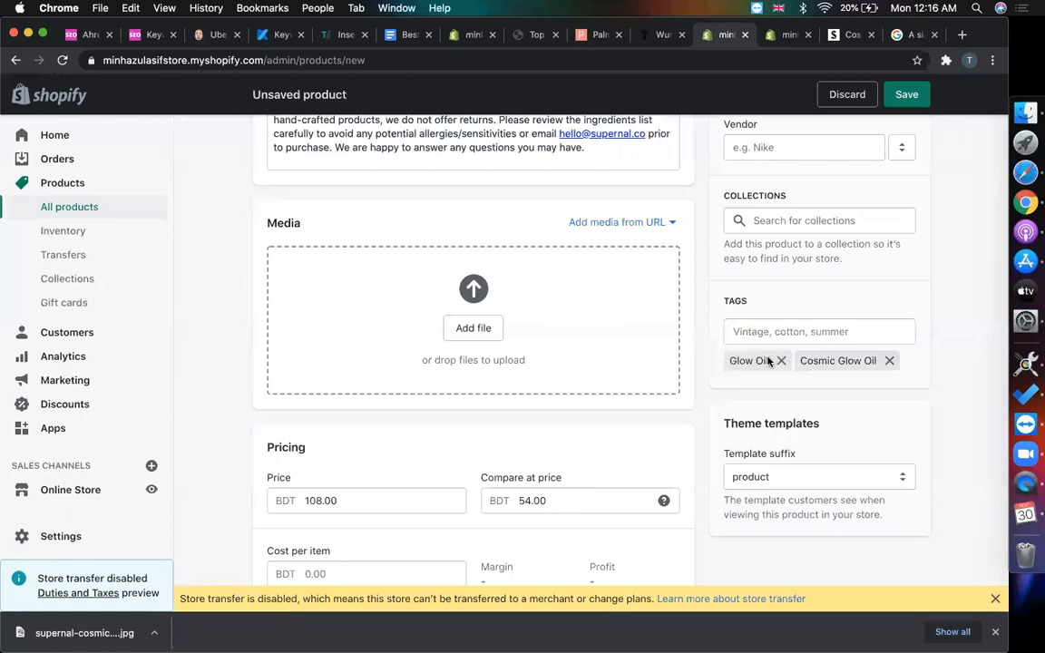
- Set the product type to Cosmic Glow Oil
scroll(770, 381, down, 2)
scroll(842, 366, up, 7)
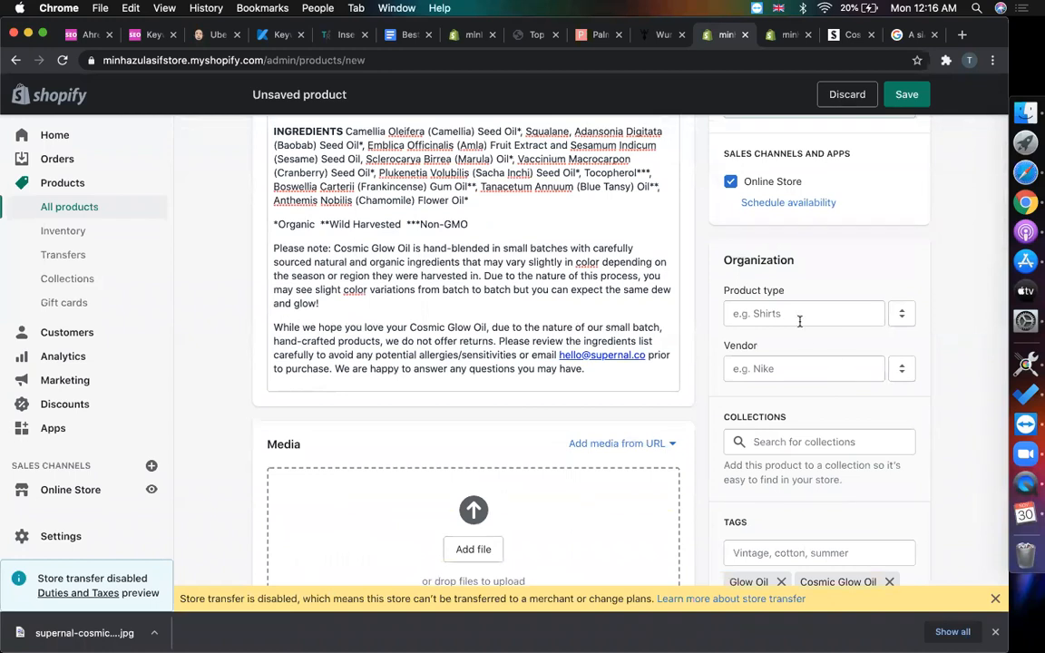
scroll(799, 320, down, 2)
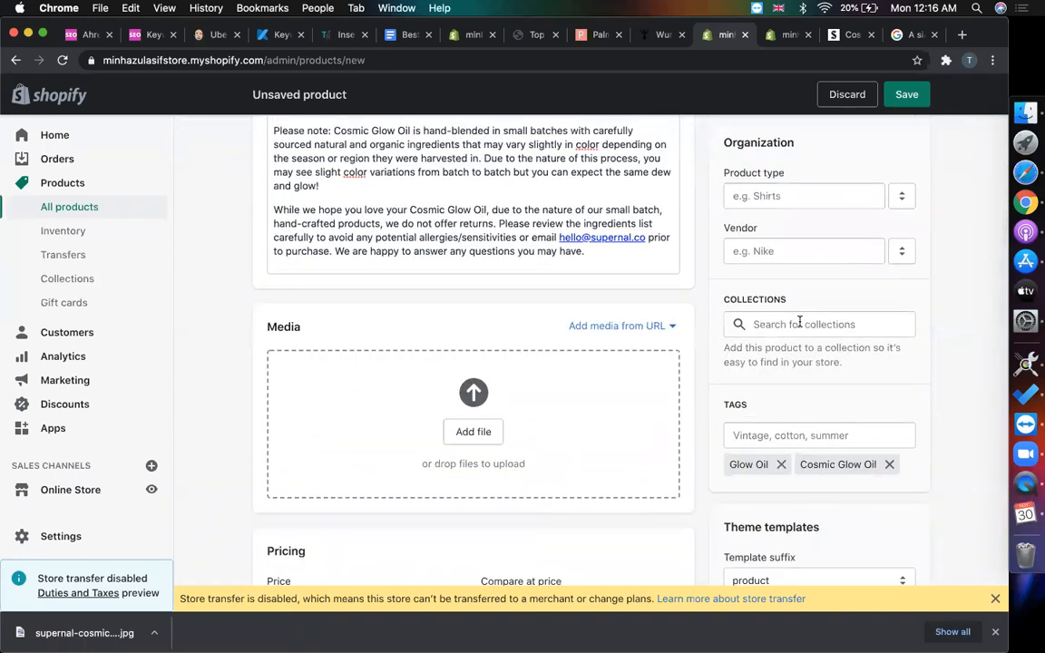
scroll(799, 324, up, 4)
click(763, 375)
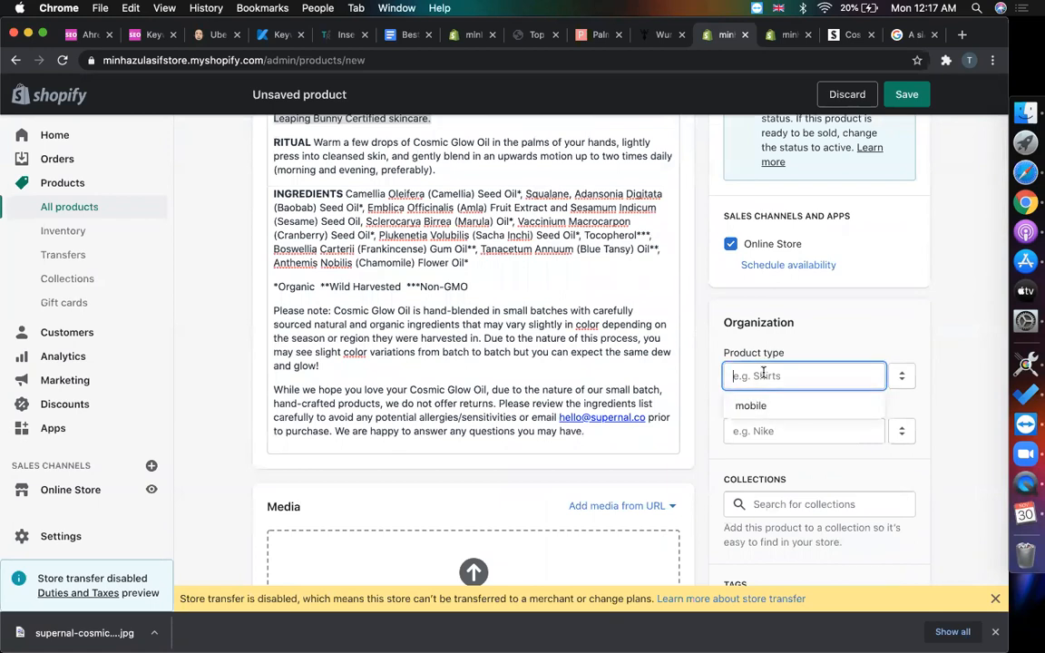
text(Cosmic Glow Oil)
click(763, 414)
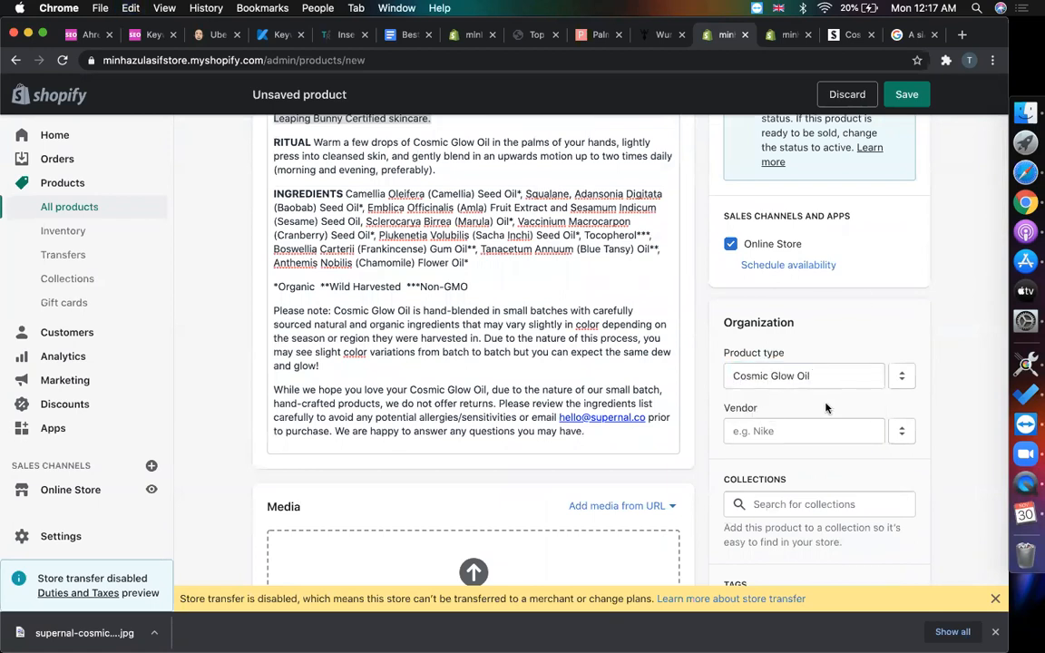
click(808, 384)
triple_click(837, 379)
key(BackSpace)
key(super+v)
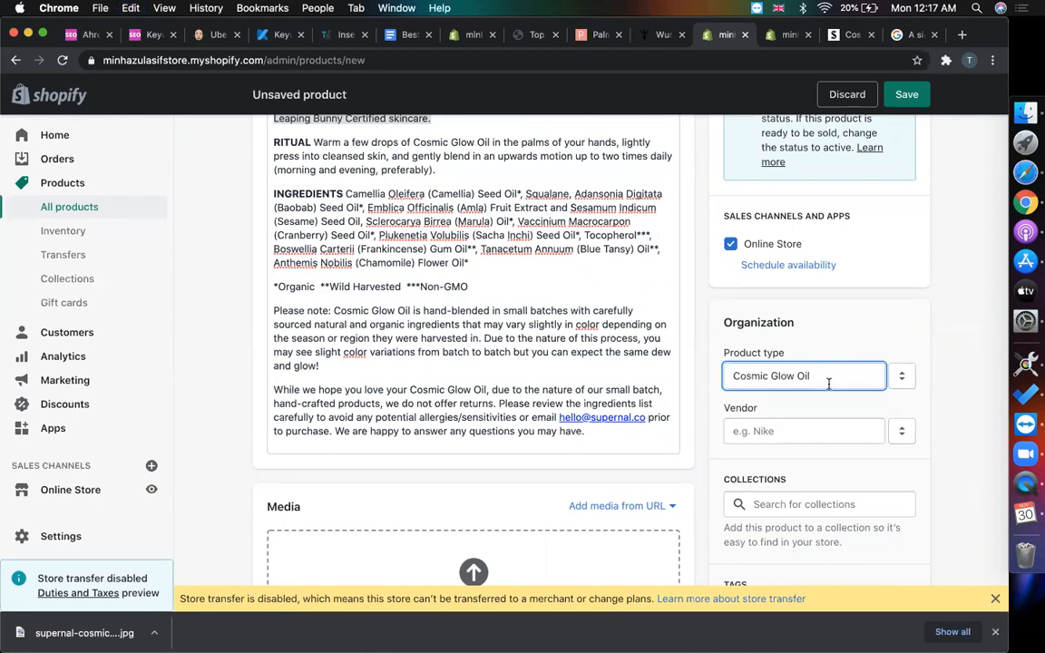
scroll(801, 331, up, 5)
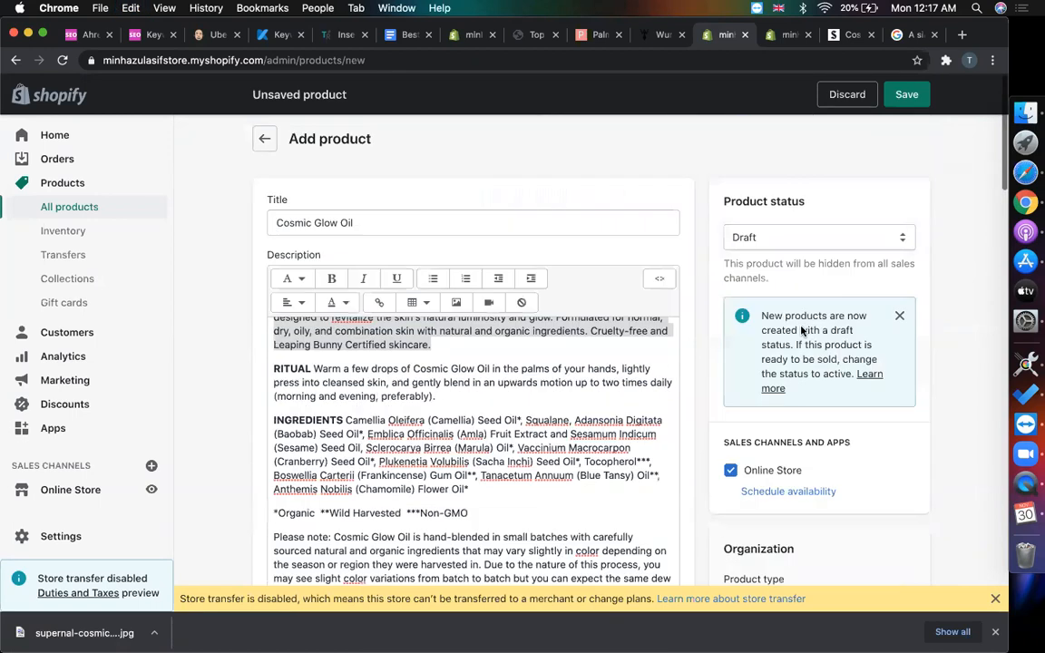
scroll(581, 439, down, 7)
scroll(606, 441, down, 2)
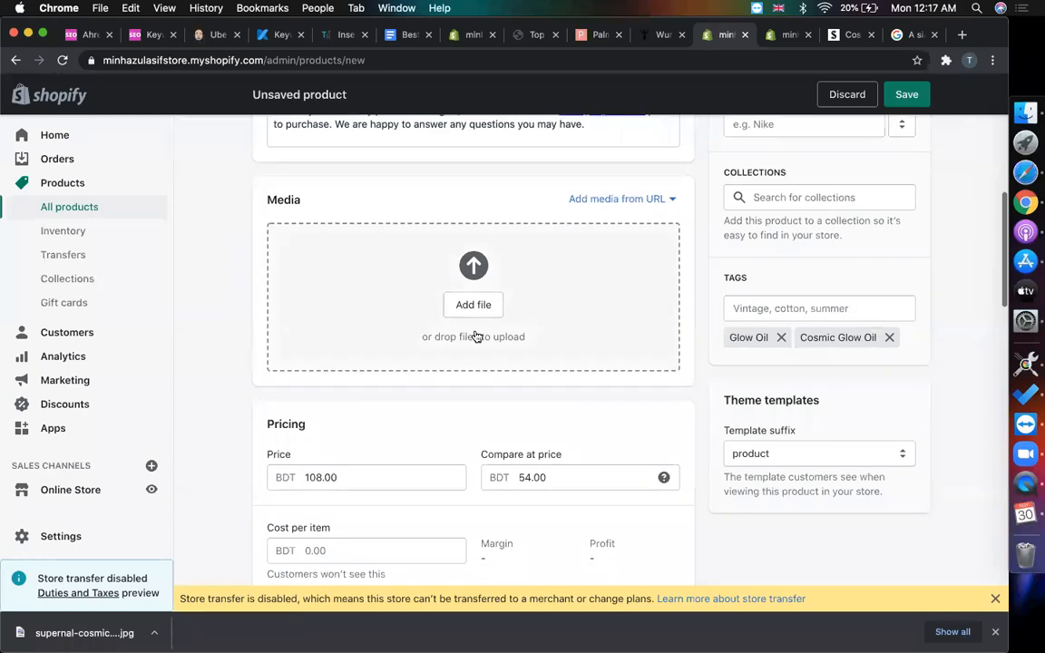
- Upload the downloaded Supernal product image as Cosmic Glow Oil's media
click(842, 34)
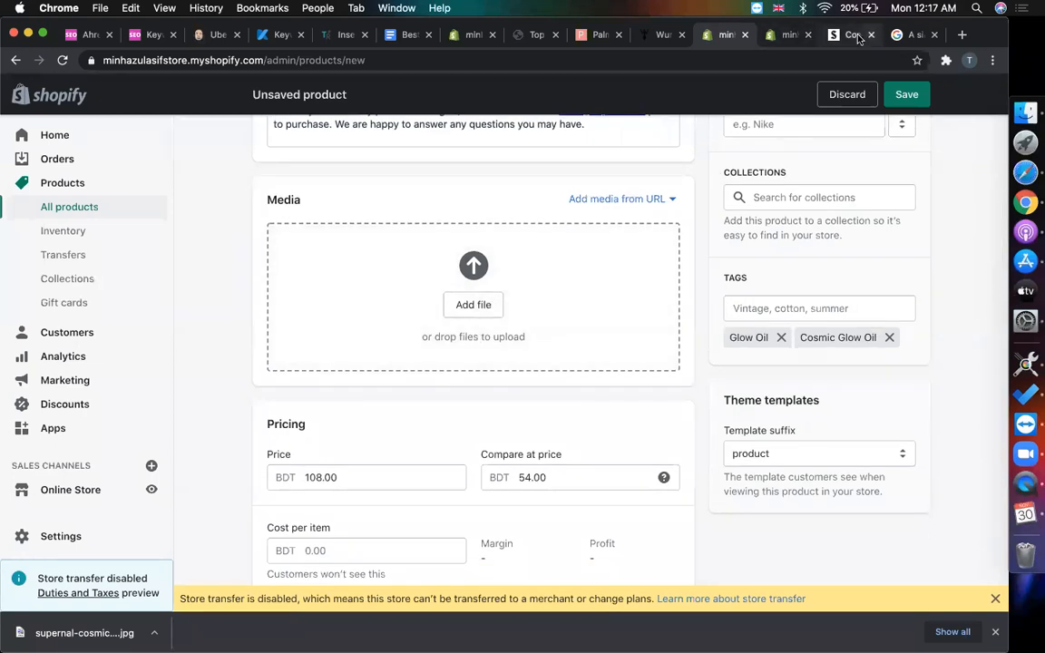
scroll(595, 298, up, 8)
scroll(646, 435, down, 6)
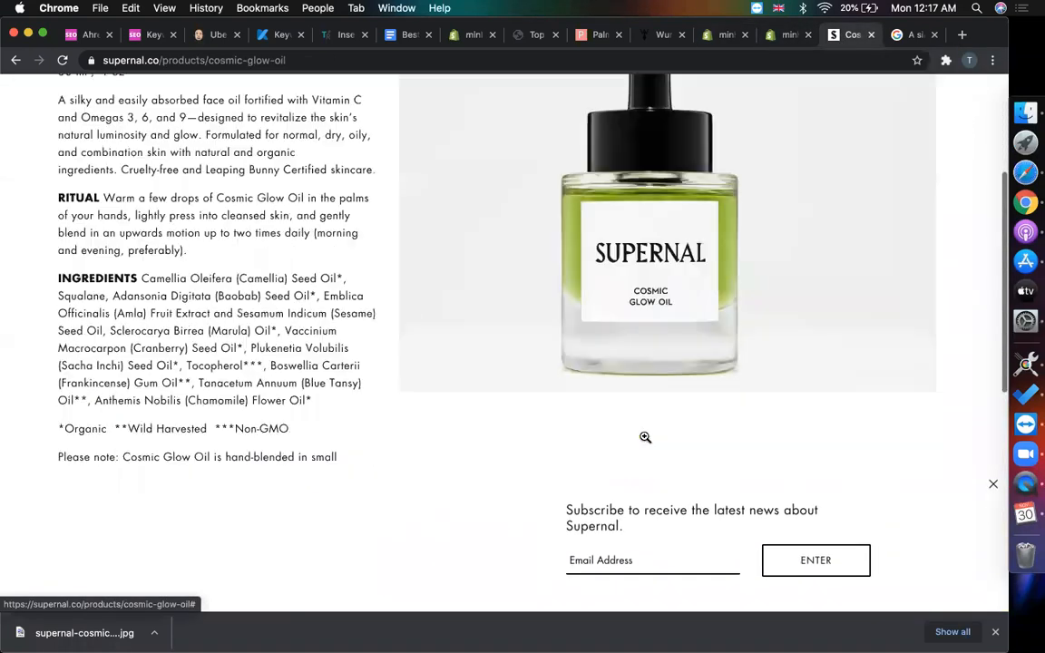
scroll(649, 399, up, 1)
click(794, 34)
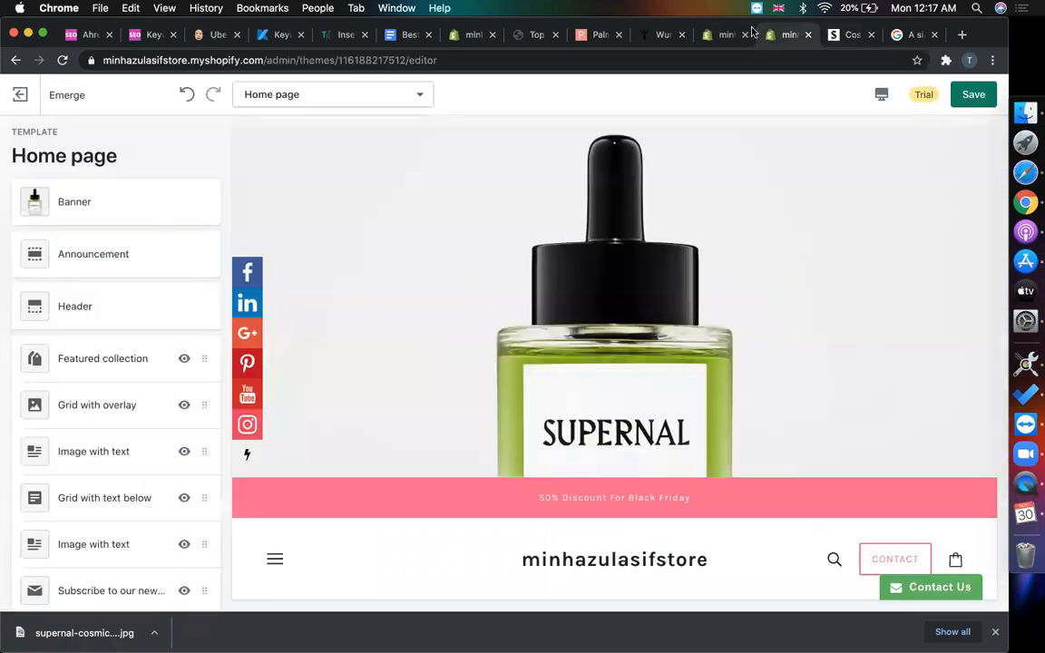
click(726, 35)
click(474, 304)
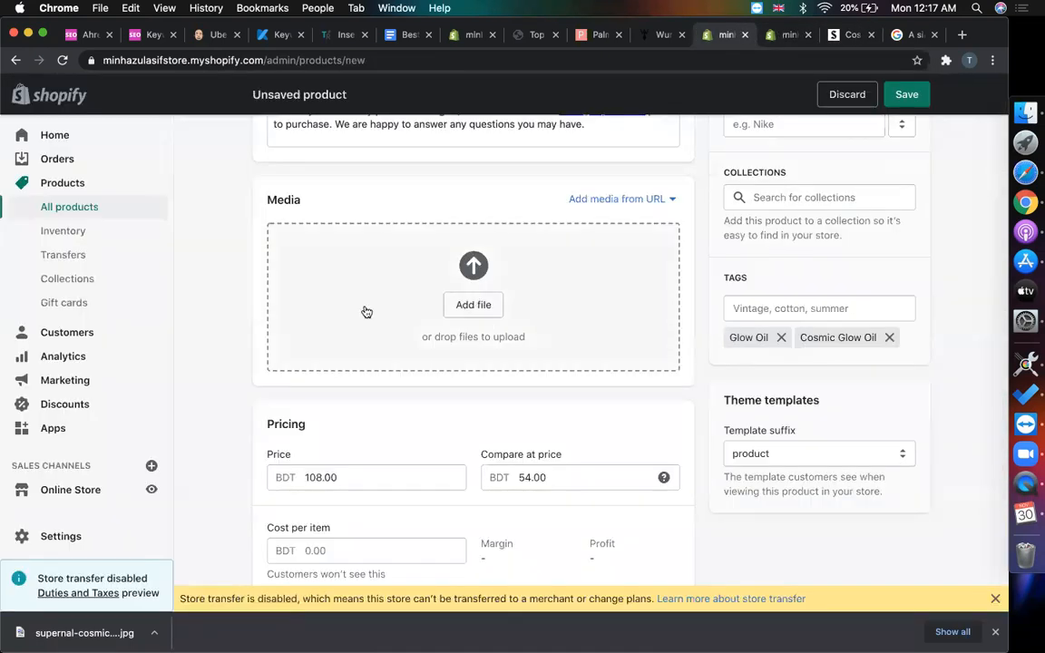
double_click(308, 107)
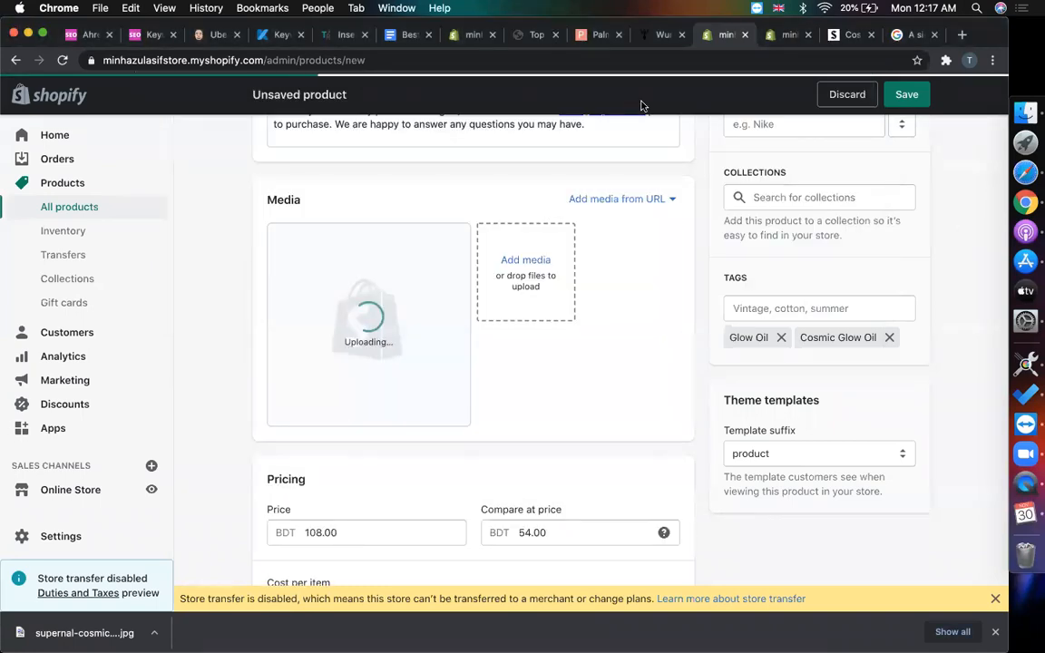
- Set Cosmic Glow Oil's product status to Active and save the product
scroll(779, 366, up, 10)
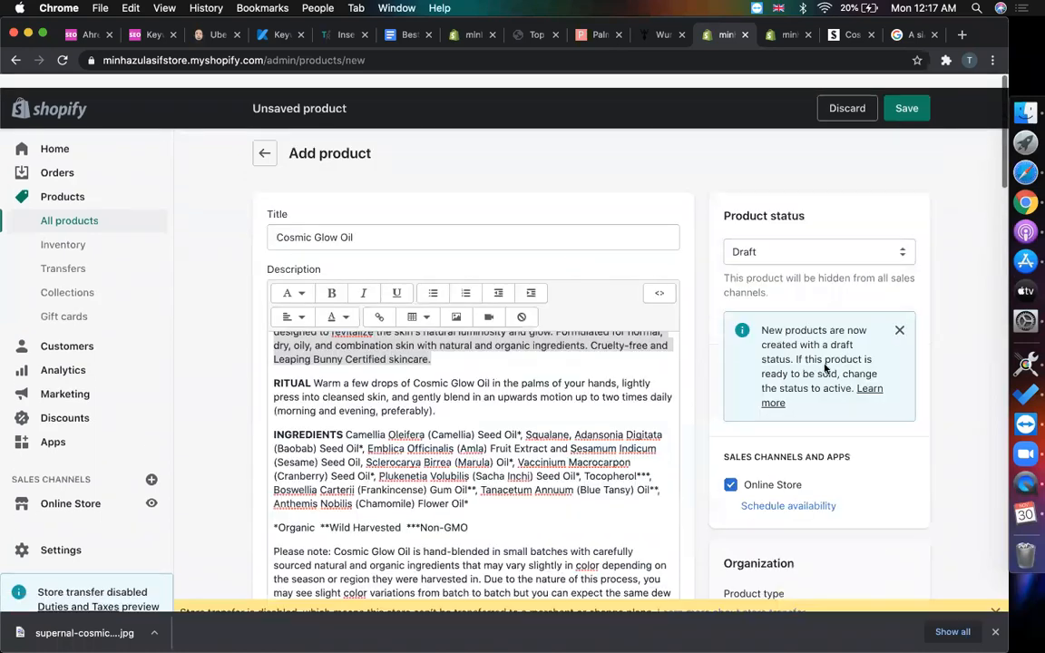
click(761, 237)
click(751, 225)
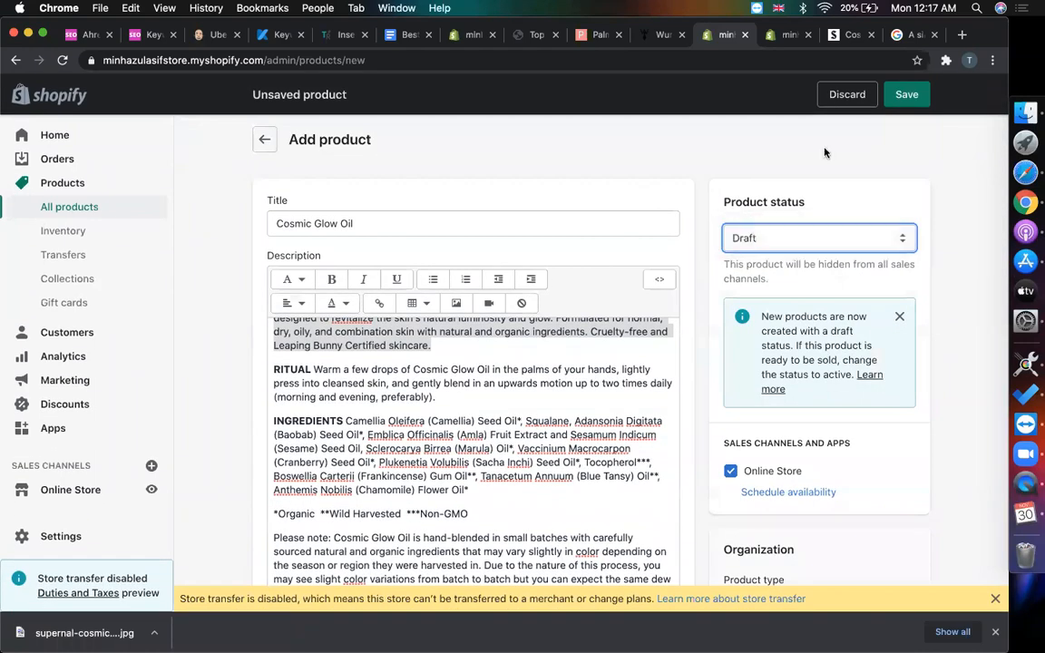
click(906, 94)
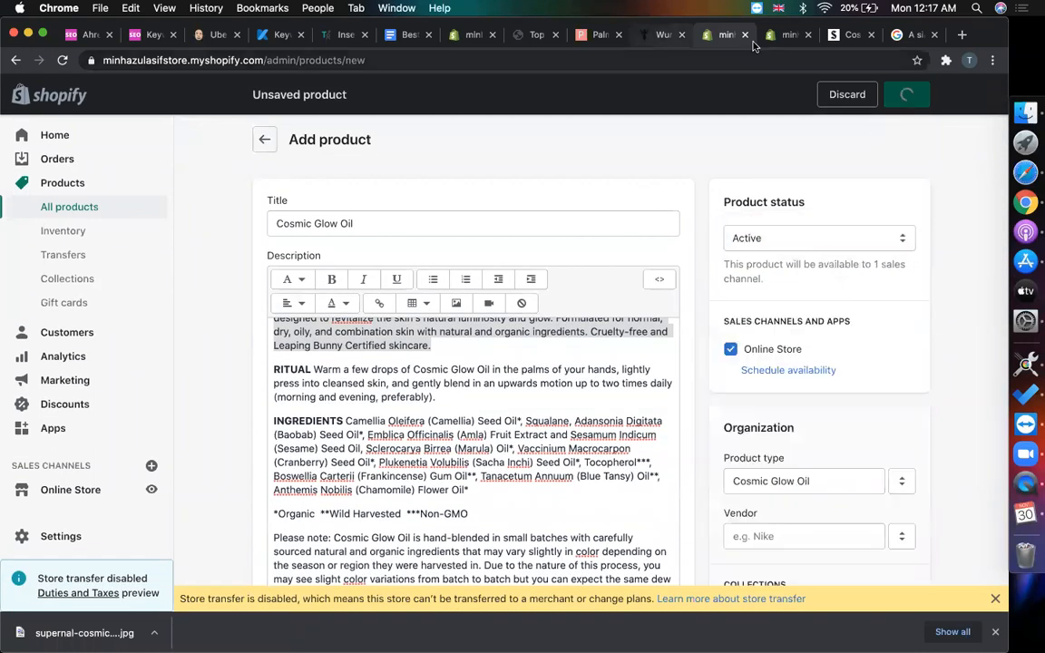
click(786, 39)
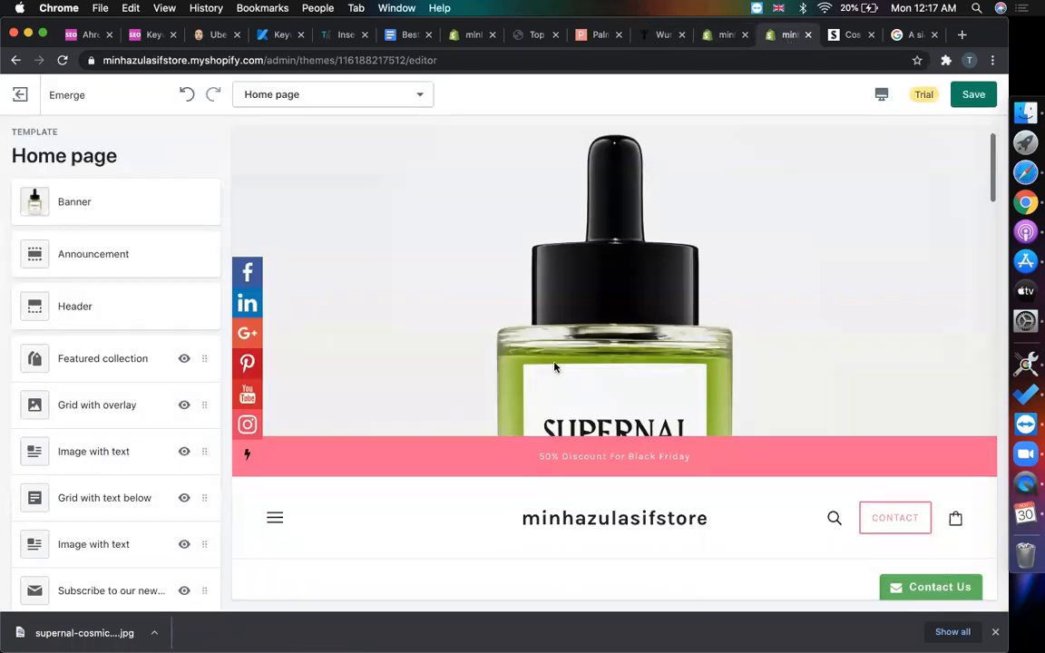
- Remove the Grid with overlay section from the home page
scroll(553, 367, down, 5)
scroll(544, 313, down, 3)
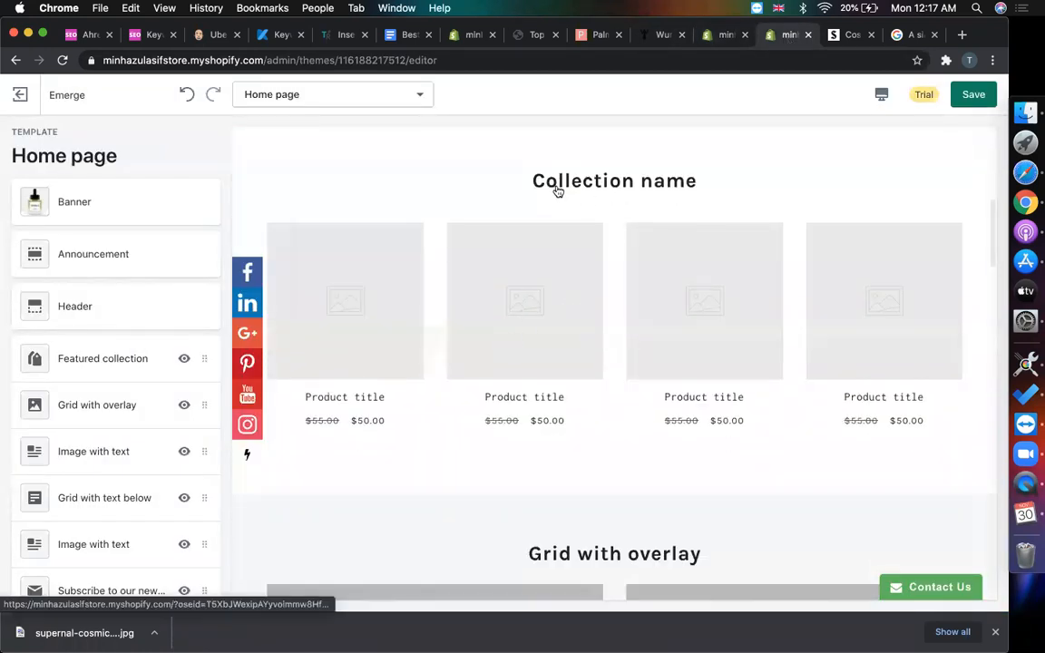
scroll(102, 402, down, 2)
scroll(492, 328, up, 3)
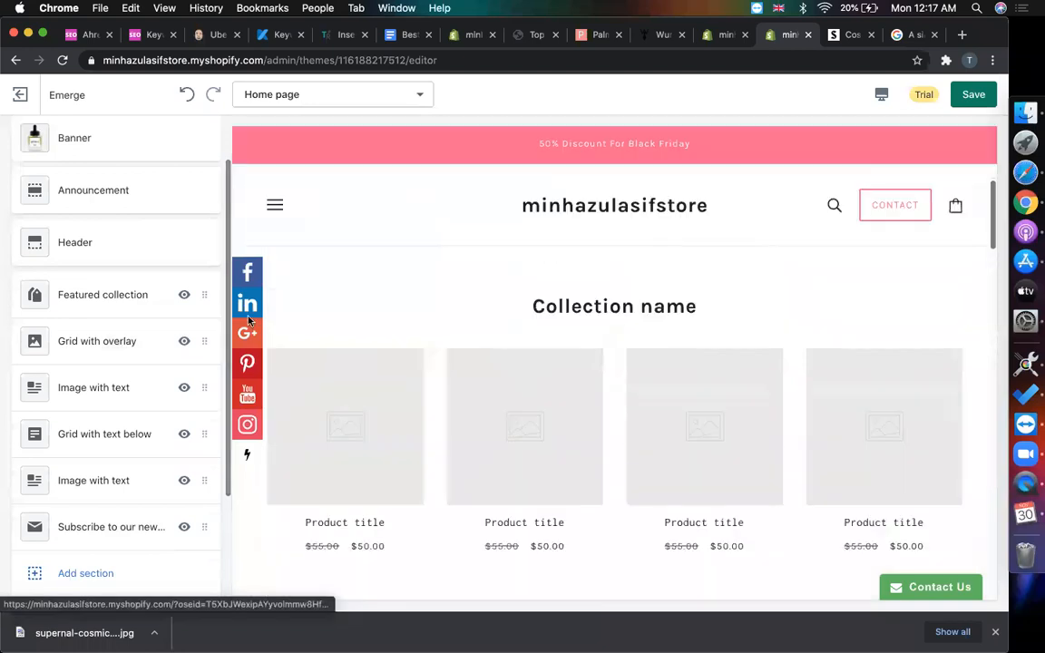
click(114, 341)
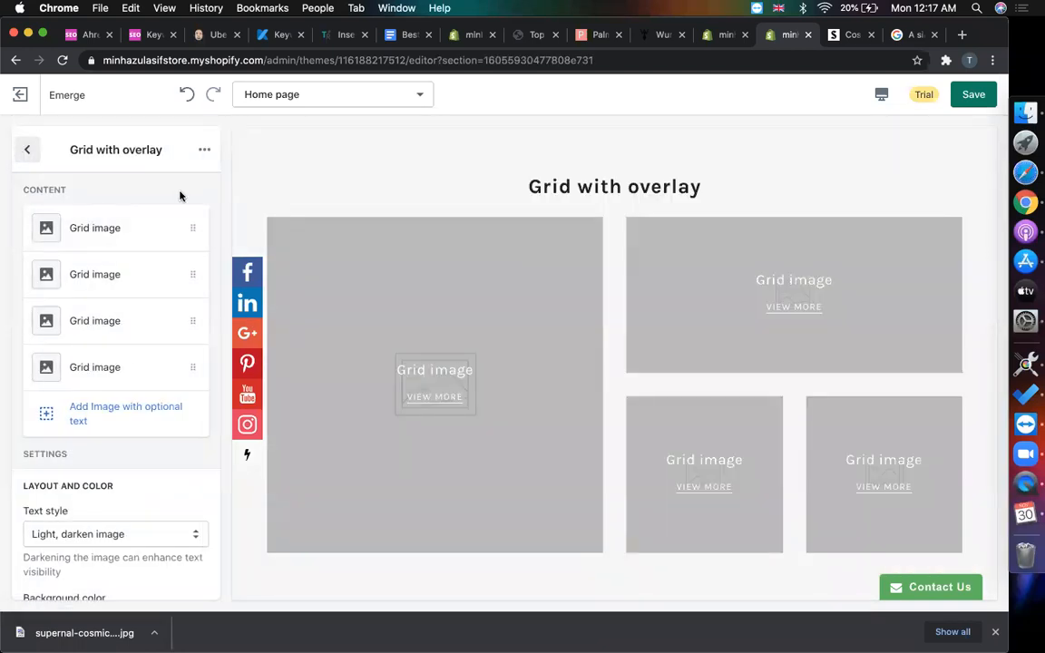
click(204, 150)
click(163, 217)
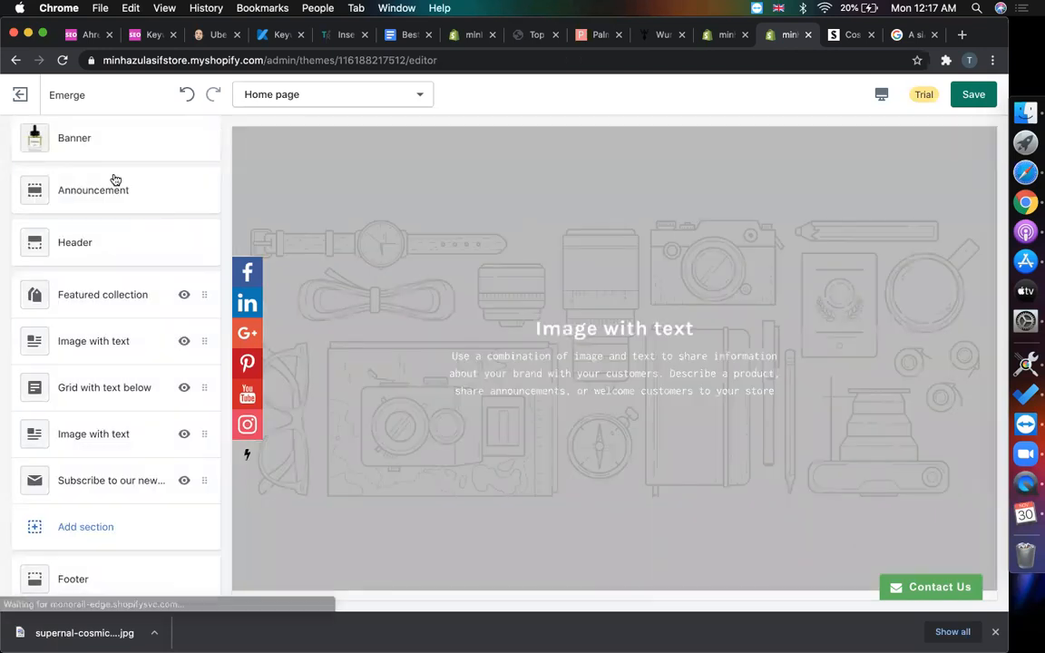
- Remove the Featured collection section and scroll the preview to check the page
click(103, 342)
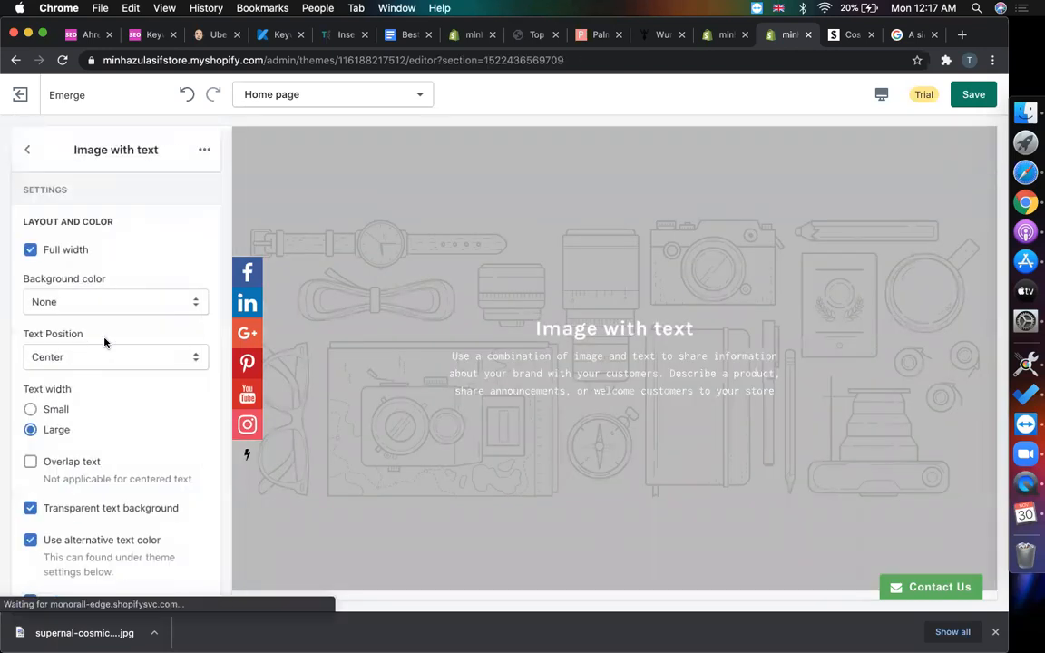
click(28, 150)
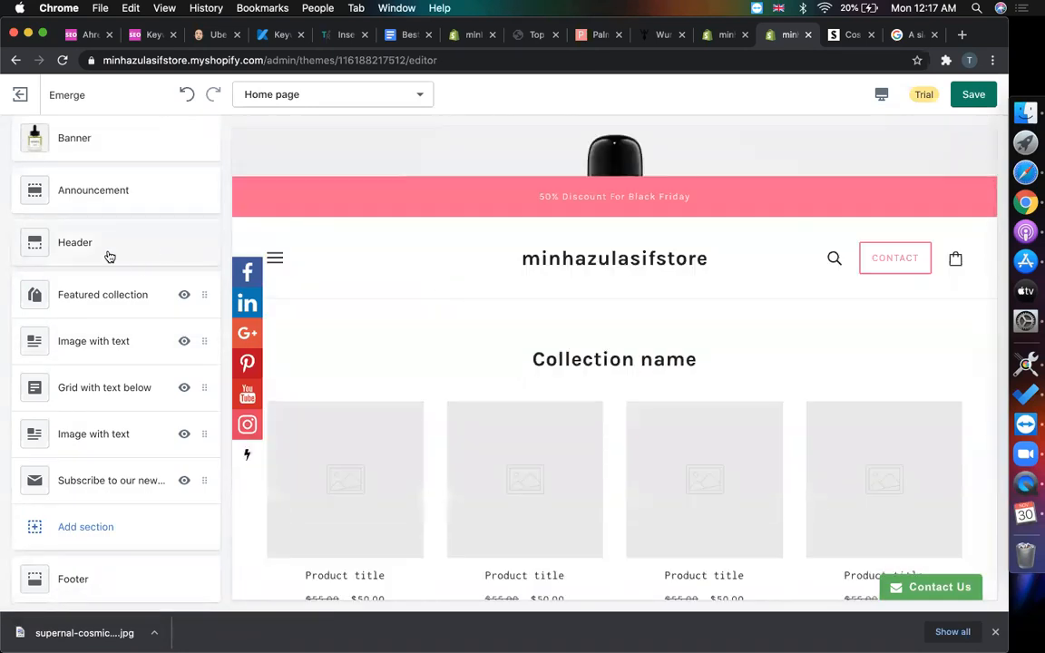
click(136, 300)
click(204, 149)
click(187, 216)
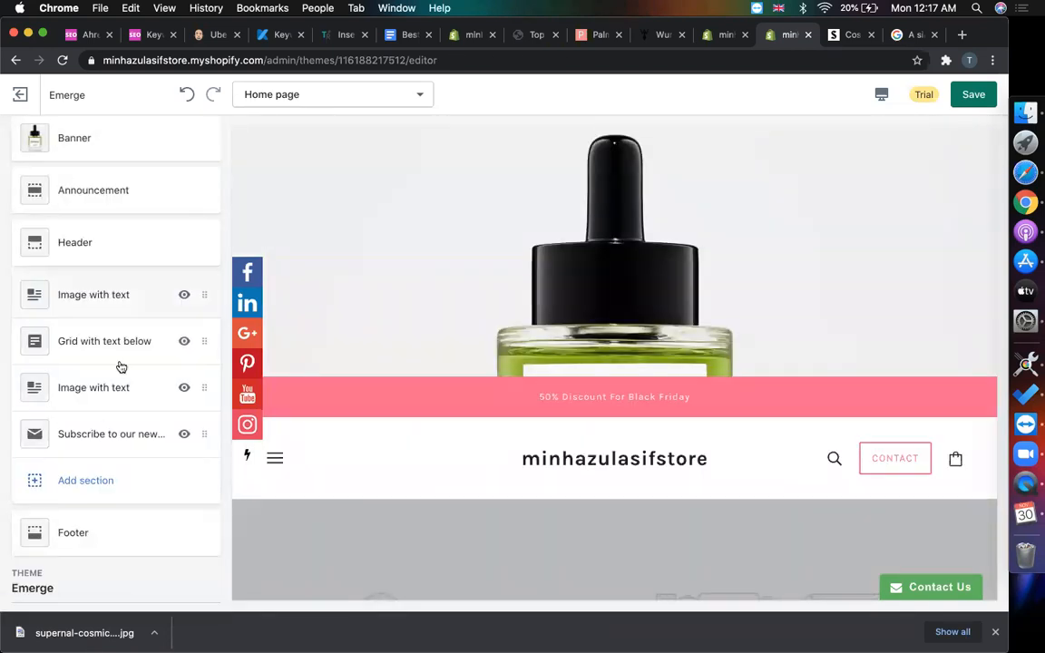
scroll(120, 366, down, 2)
scroll(478, 372, down, 5)
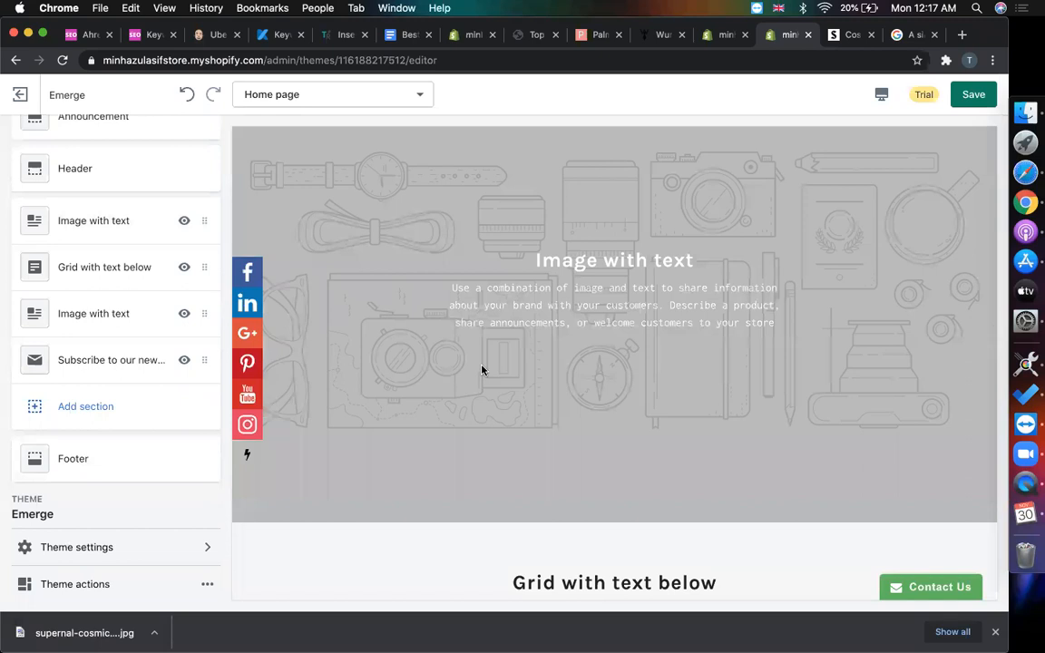
scroll(482, 370, up, 5)
scroll(482, 370, down, 8)
scroll(482, 370, down, 5)
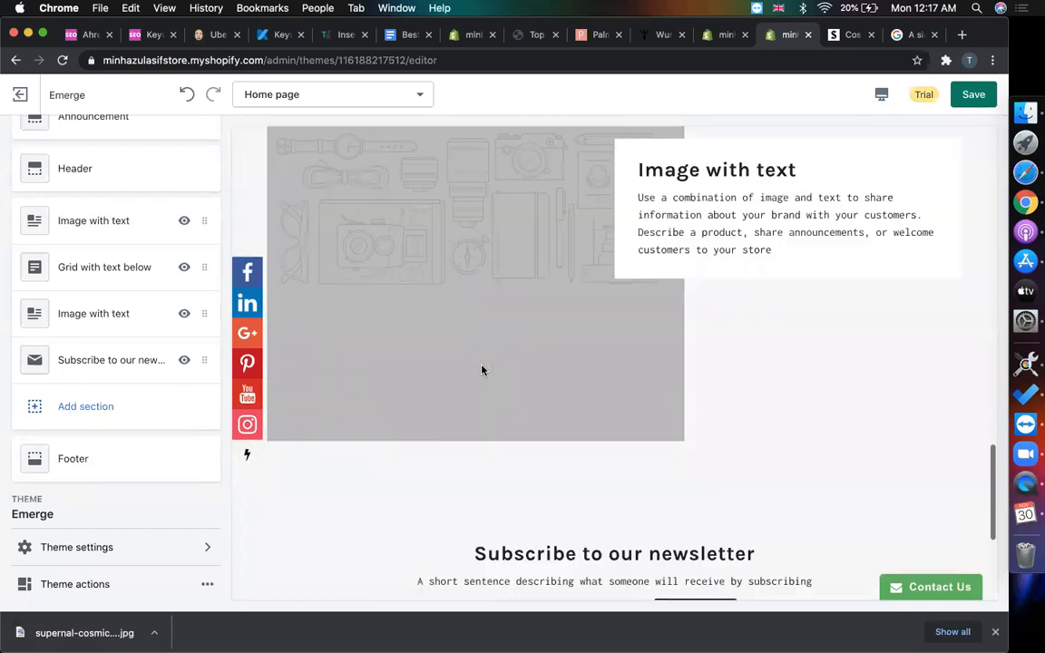
scroll(482, 370, up, 17)
scroll(580, 299, down, 4)
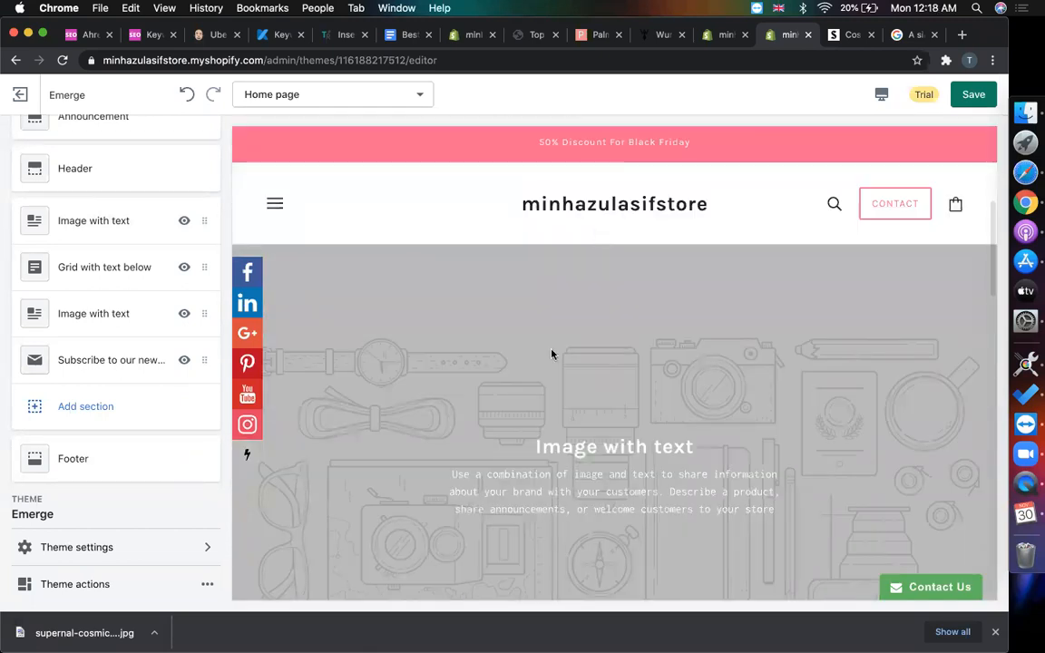
- Add a Featured product section from the Product category and review its settings
click(84, 407)
scroll(109, 353, down, 10)
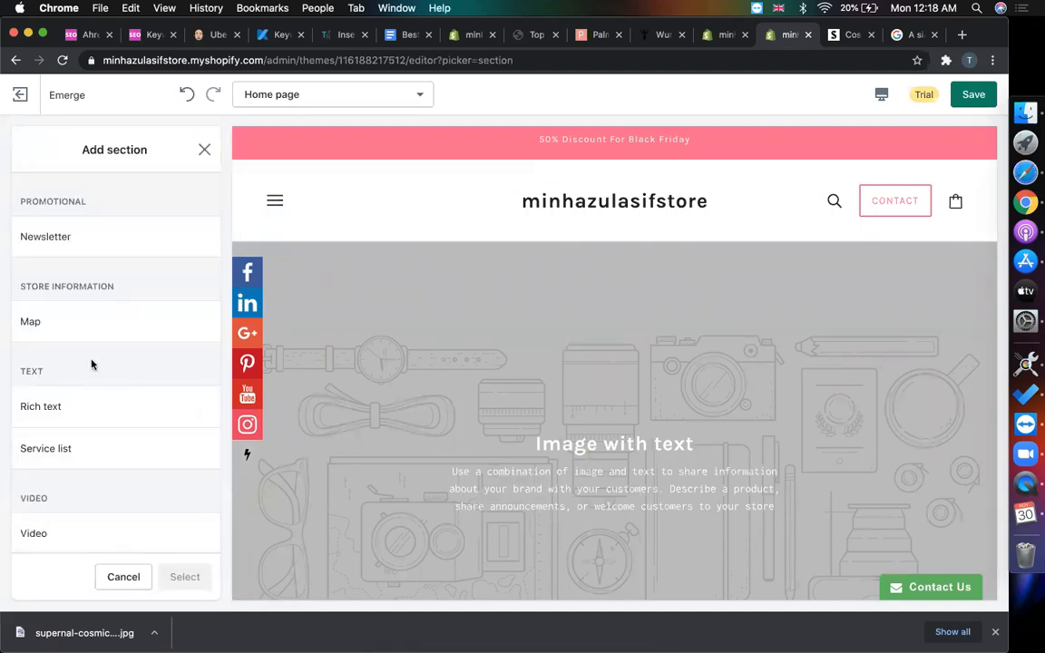
scroll(93, 365, up, 5)
click(82, 385)
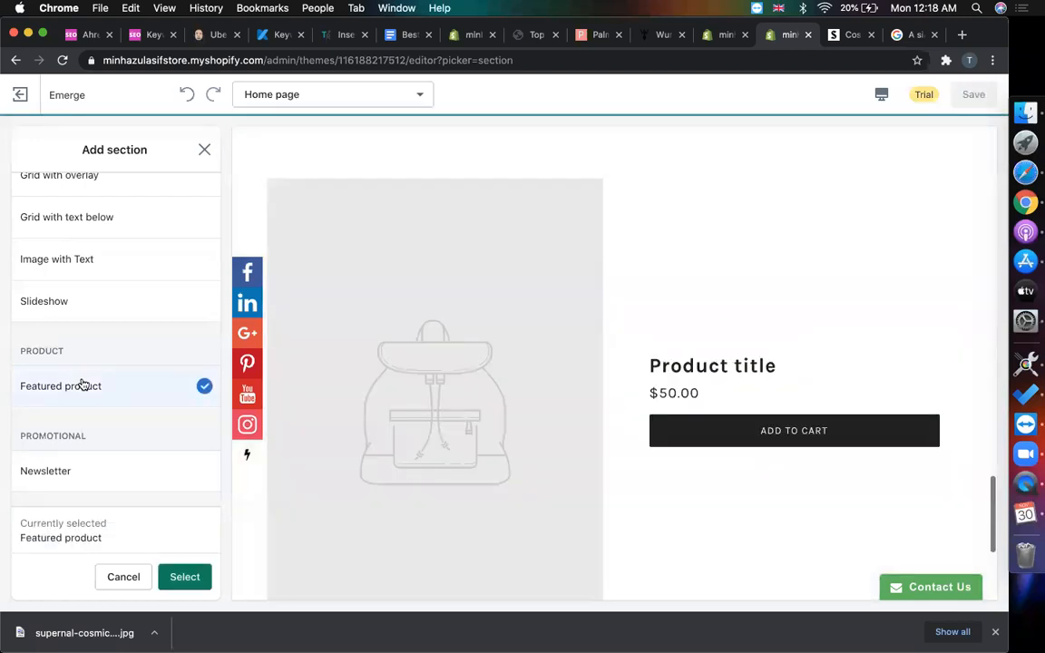
click(181, 577)
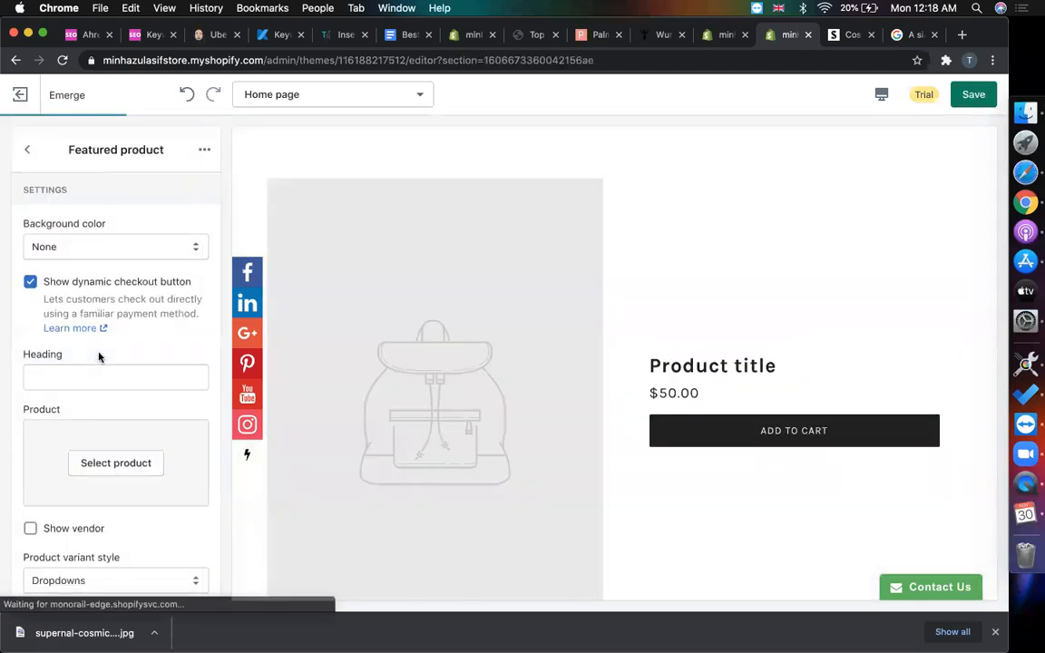
scroll(145, 382, down, 8)
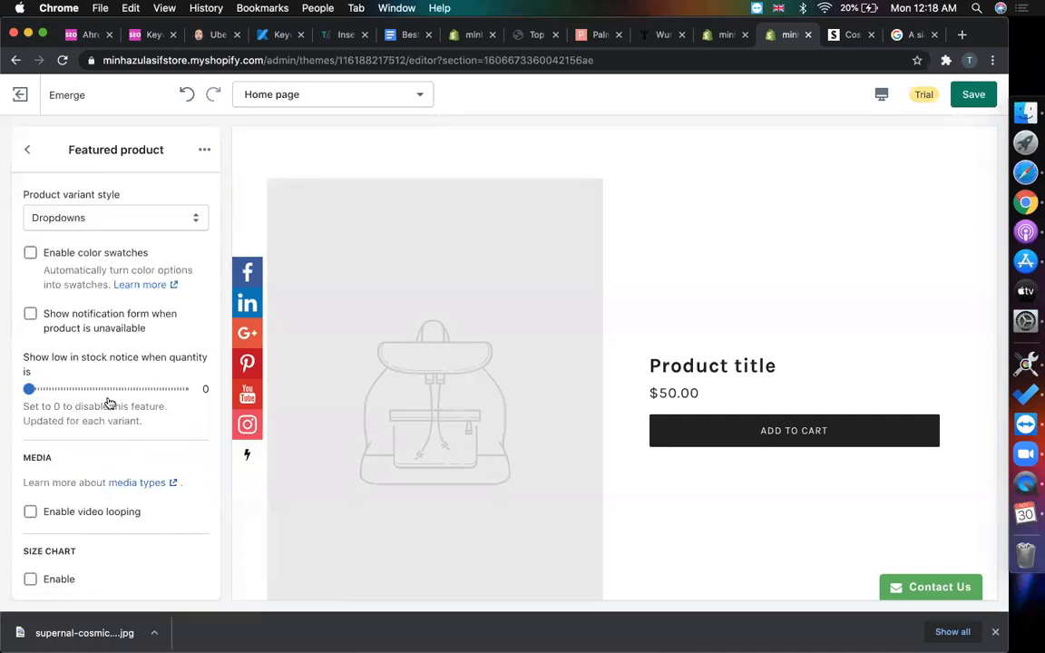
scroll(107, 404, down, 4)
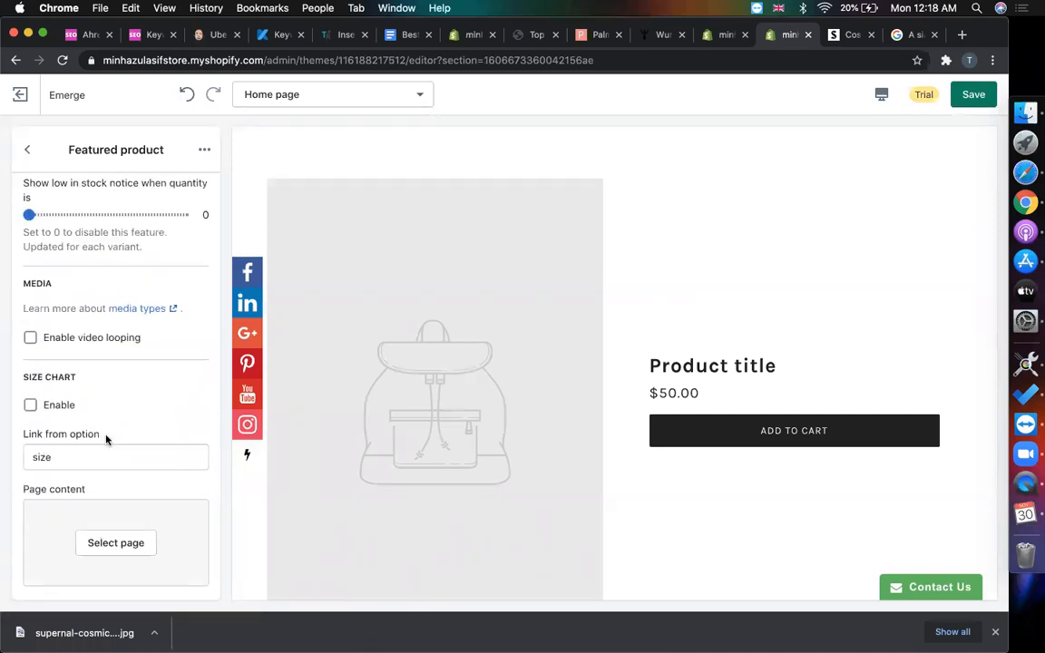
scroll(106, 440, up, 12)
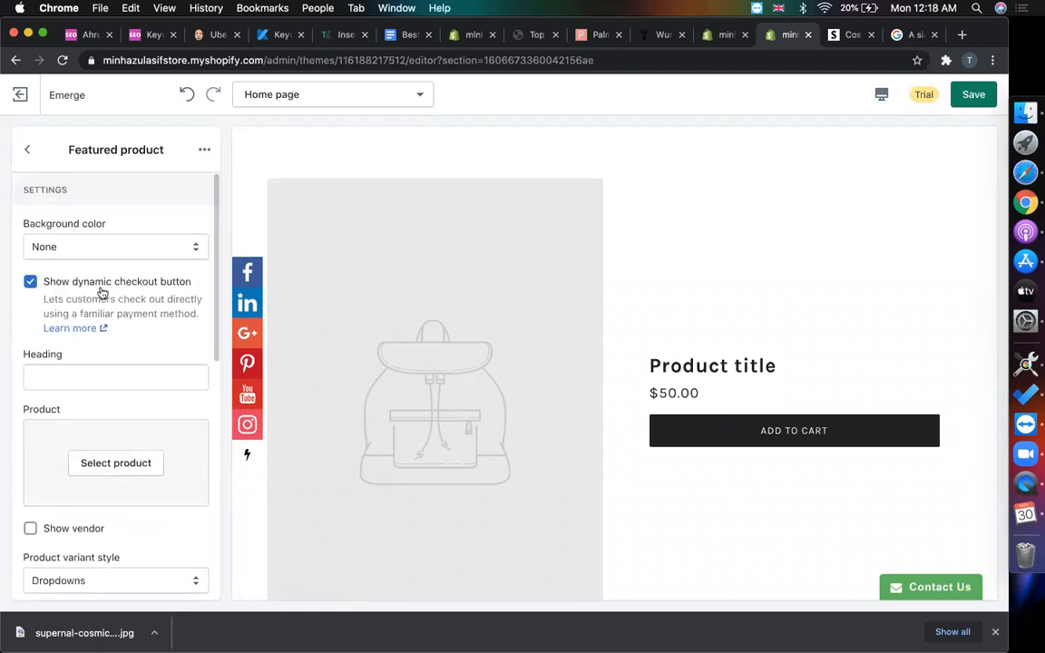
click(116, 248)
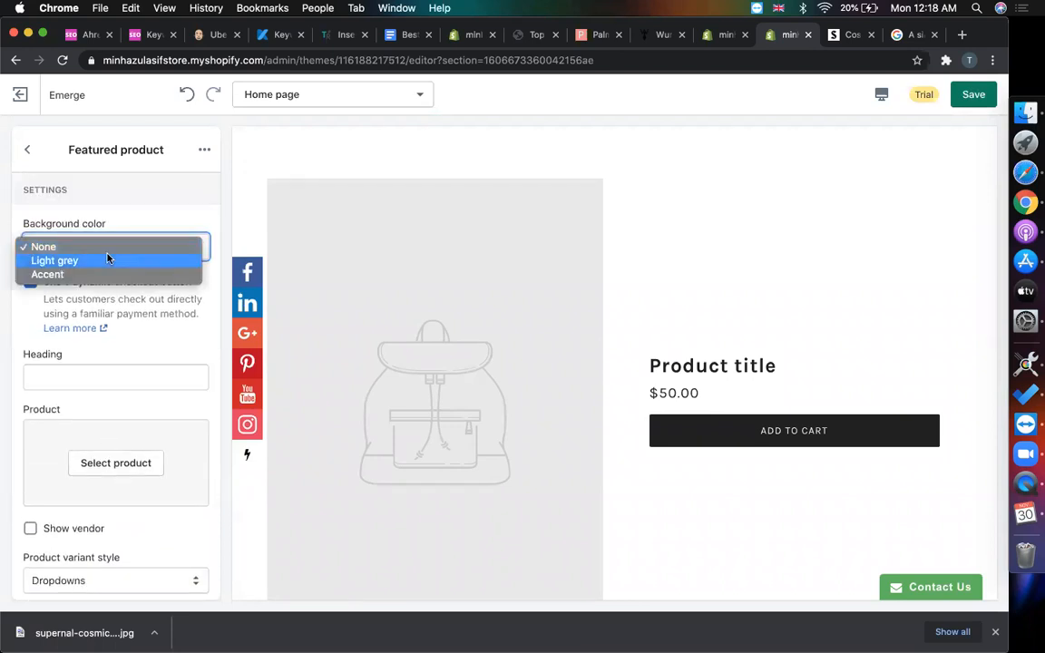
- Give the featured product section a Light grey background, save, and reload the editor
click(104, 260)
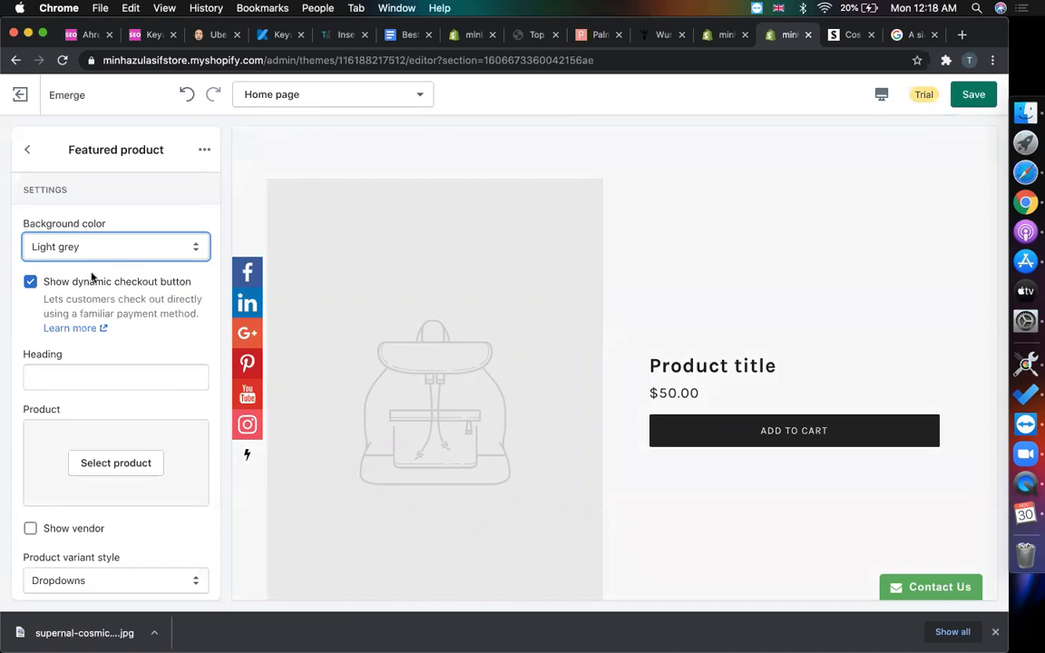
scroll(103, 378, down, 2)
click(103, 433)
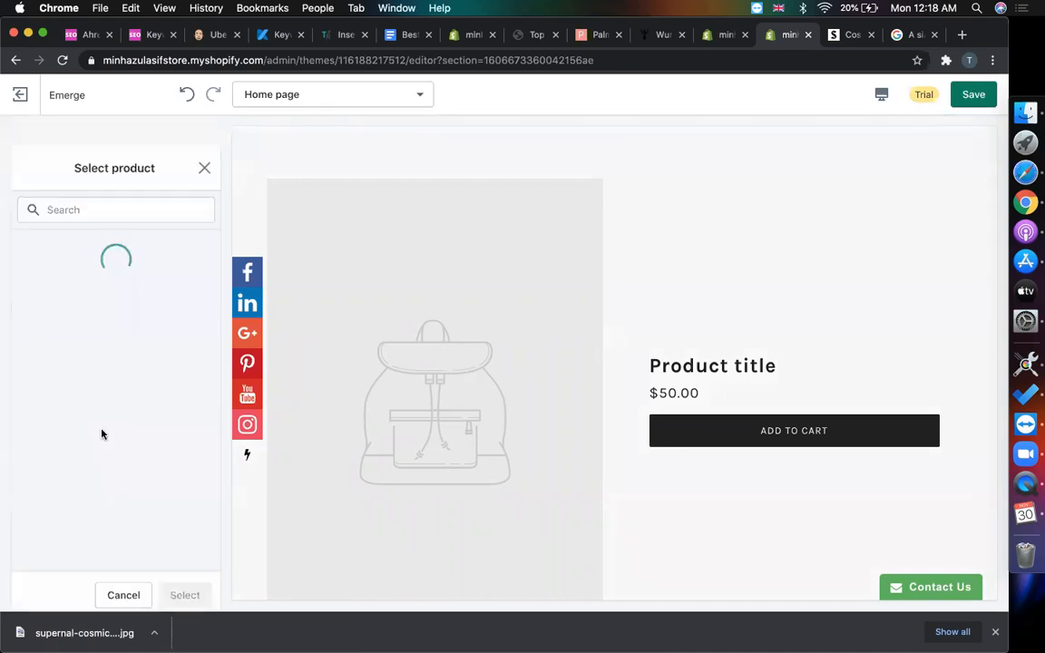
click(95, 232)
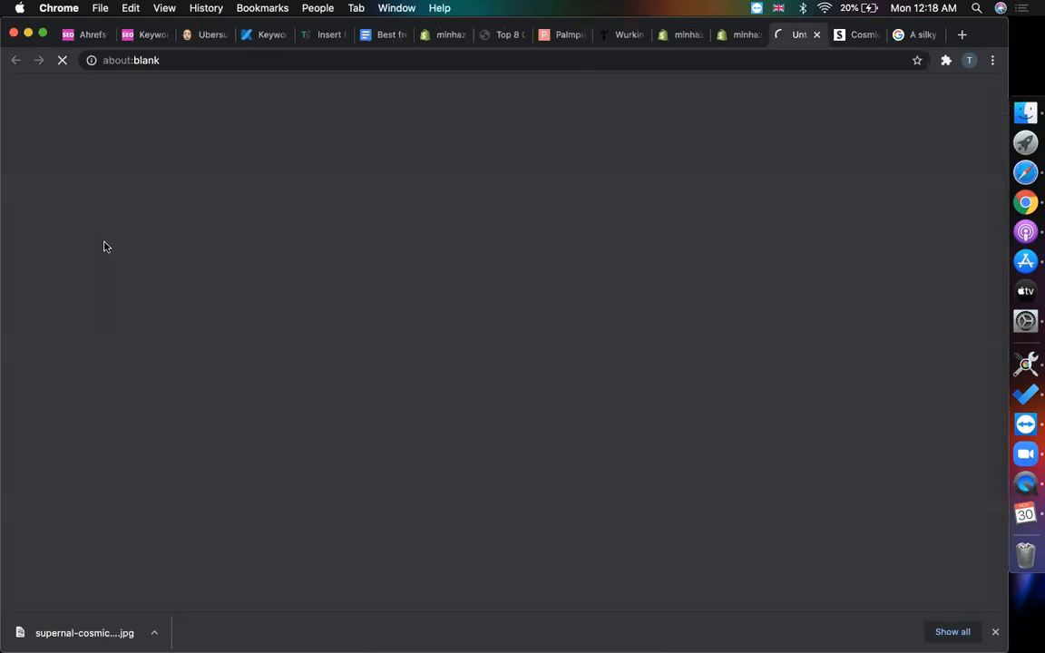
click(815, 34)
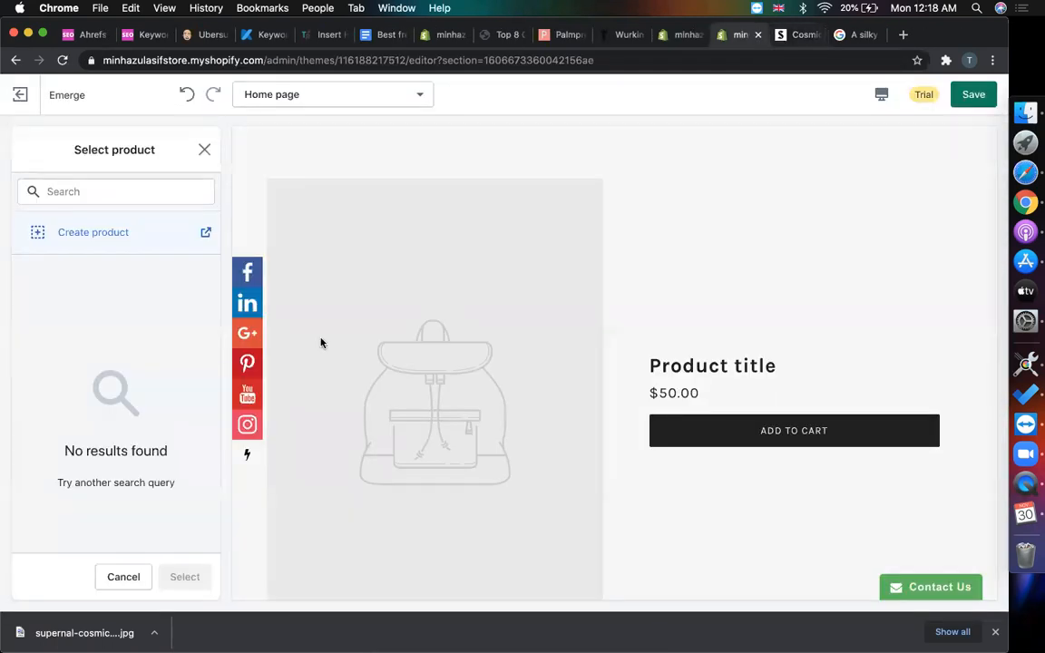
click(965, 100)
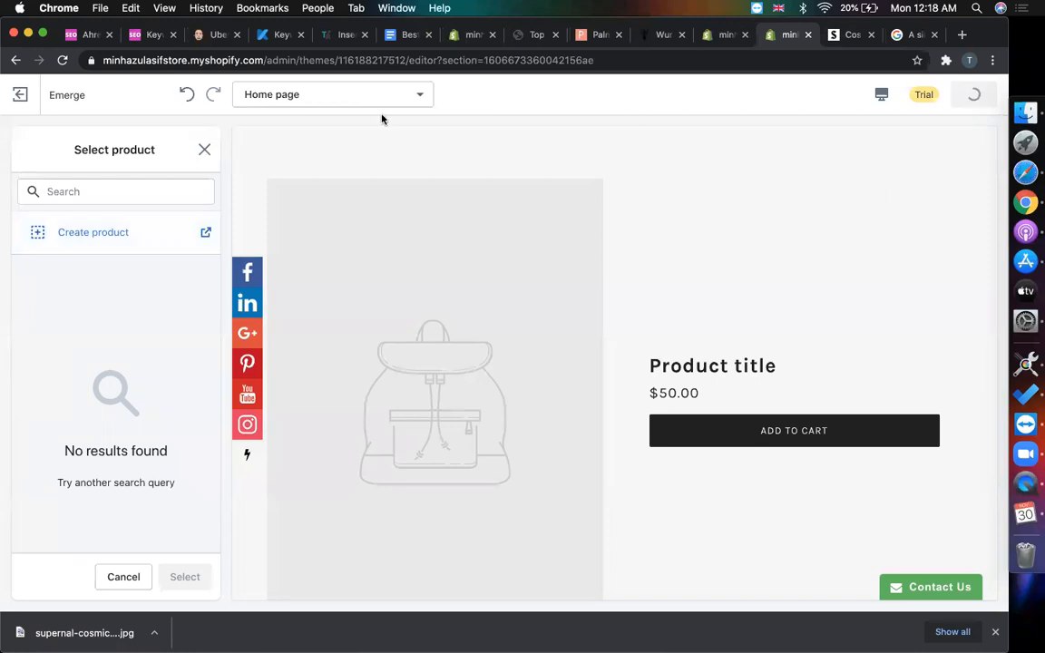
click(66, 60)
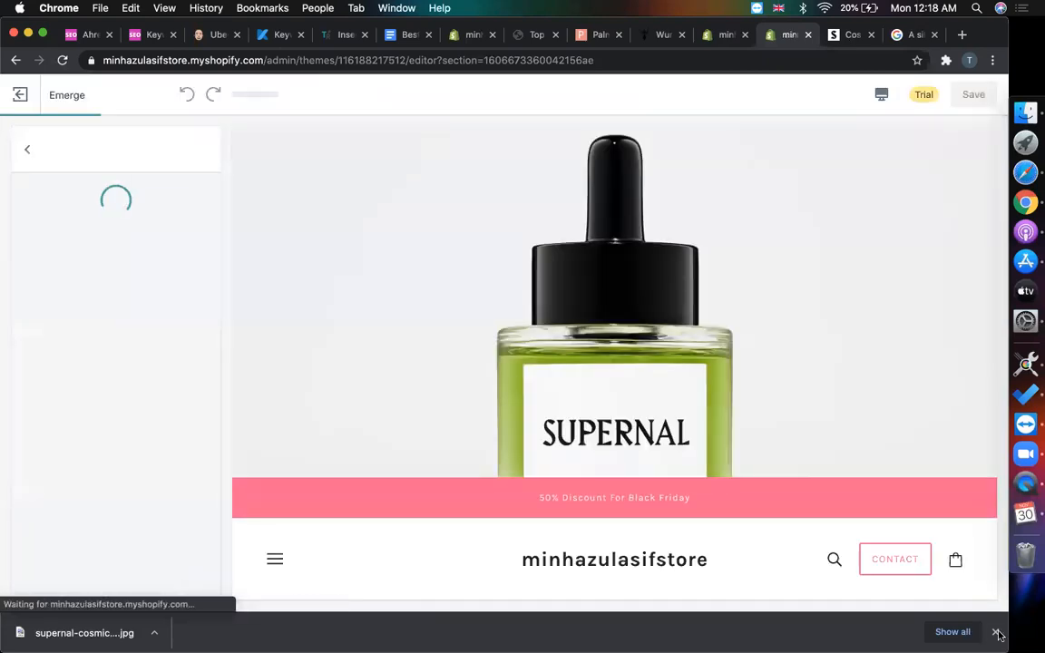
click(997, 633)
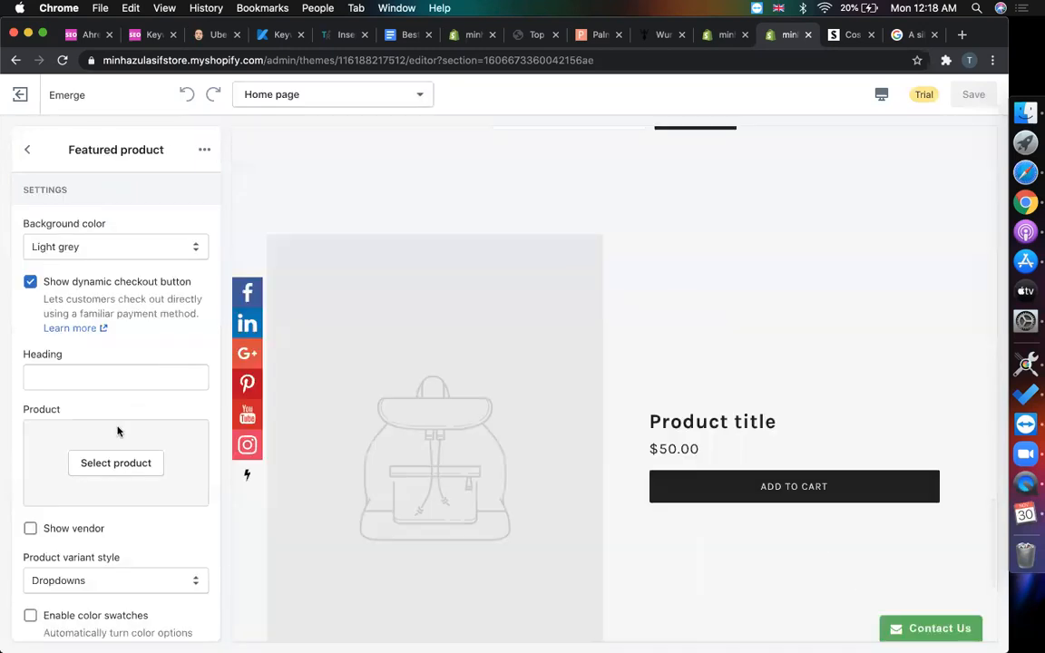
- Feature Cosmic Glow Oil in the section and move it directly below the Header
click(115, 462)
click(122, 277)
click(174, 615)
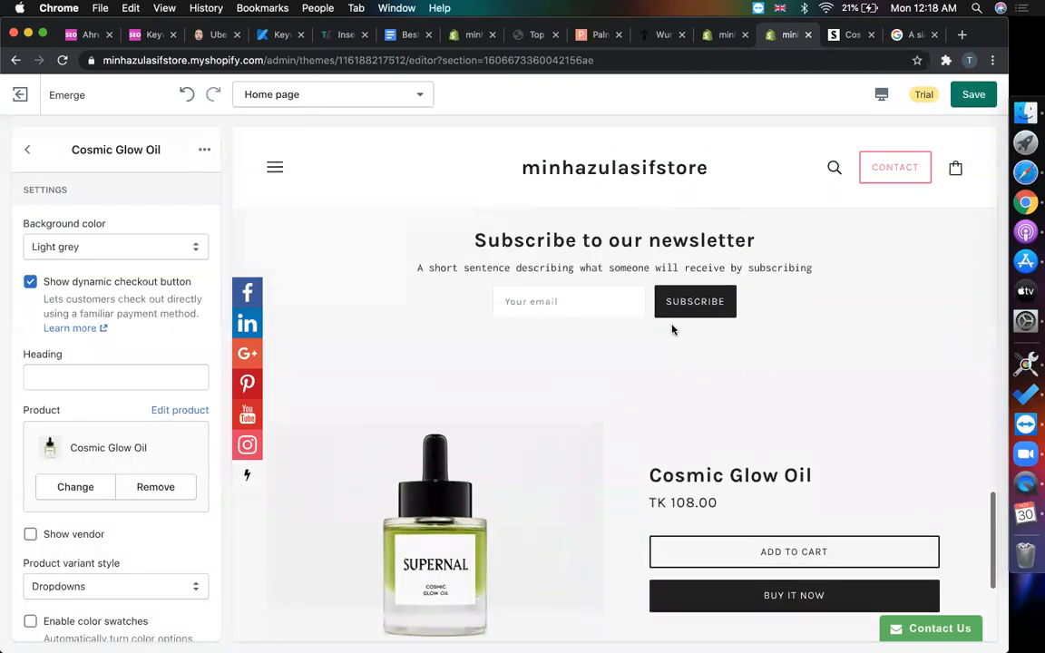
click(27, 149)
drag(105, 536, 101, 344)
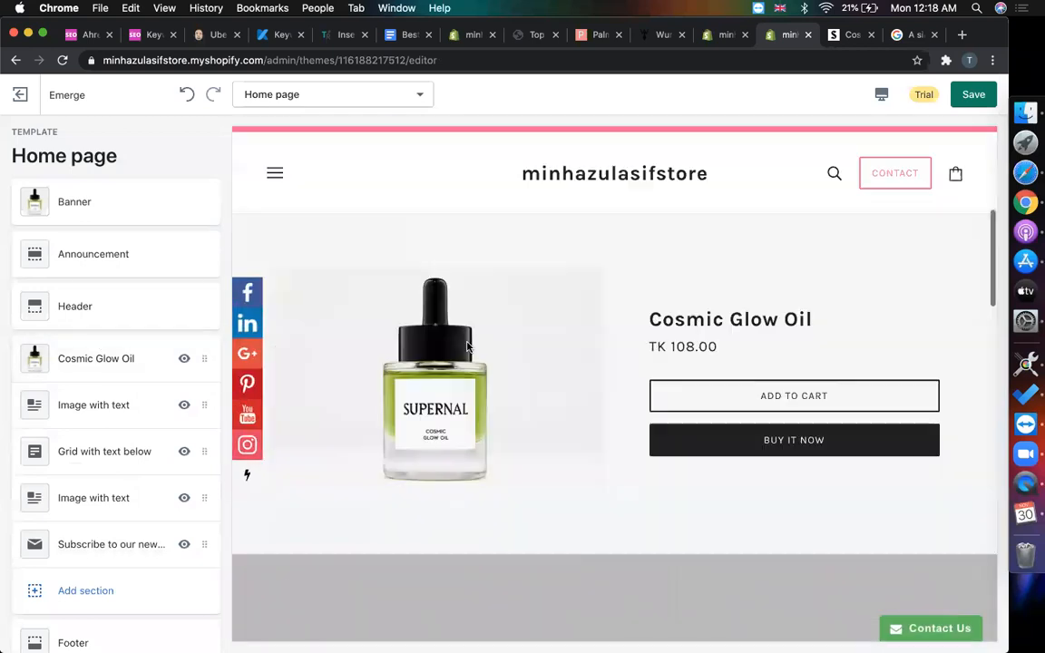
scroll(606, 373, up, 5)
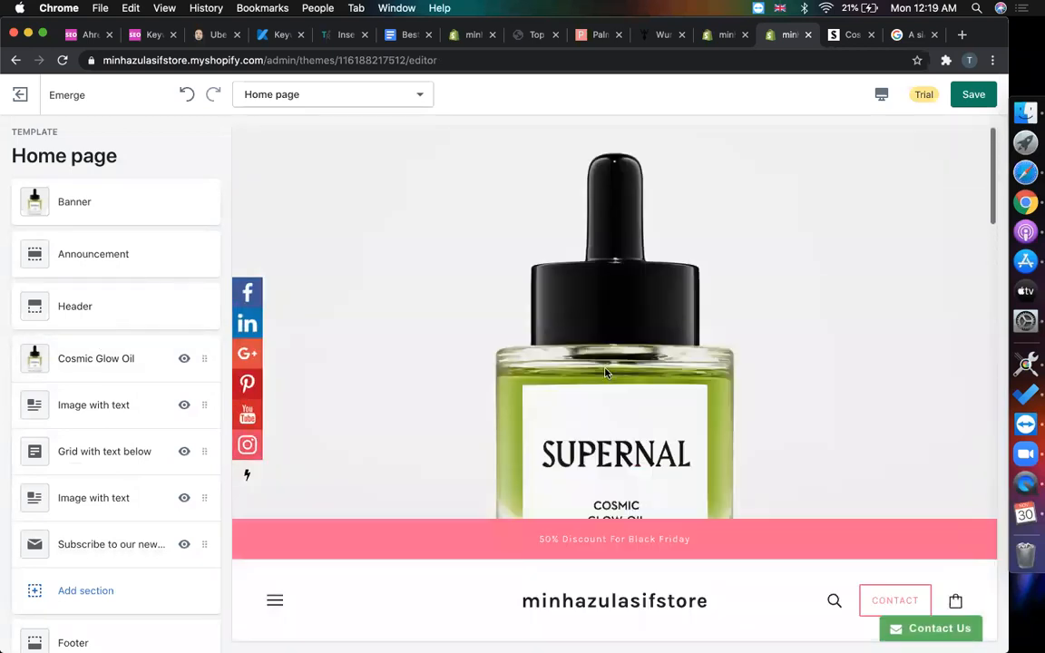
scroll(605, 372, down, 5)
scroll(606, 373, down, 5)
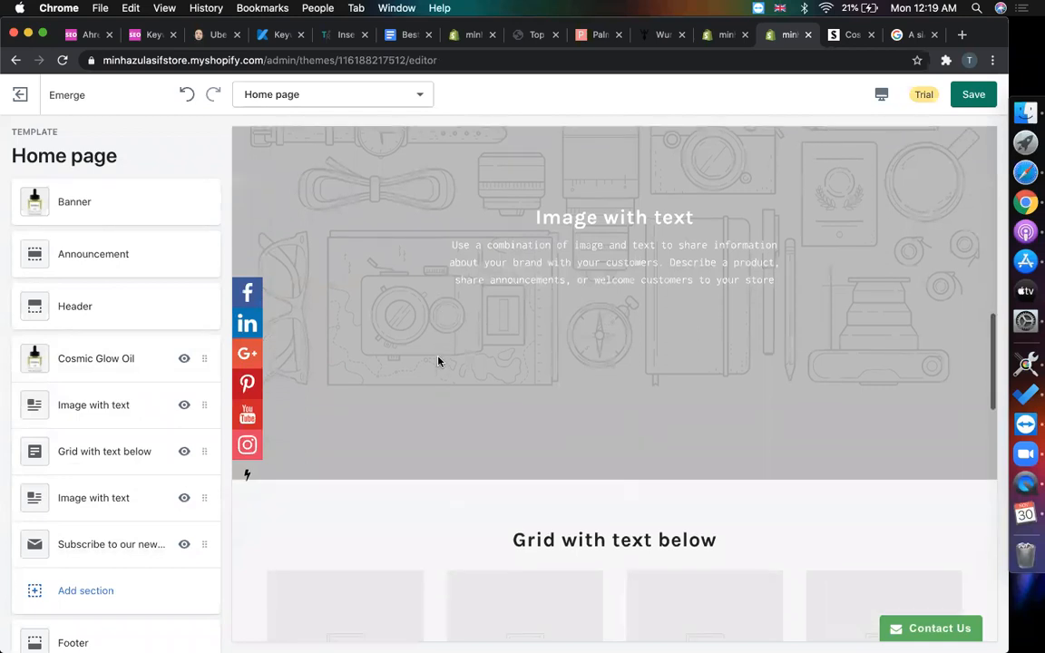
scroll(438, 361, up, 5)
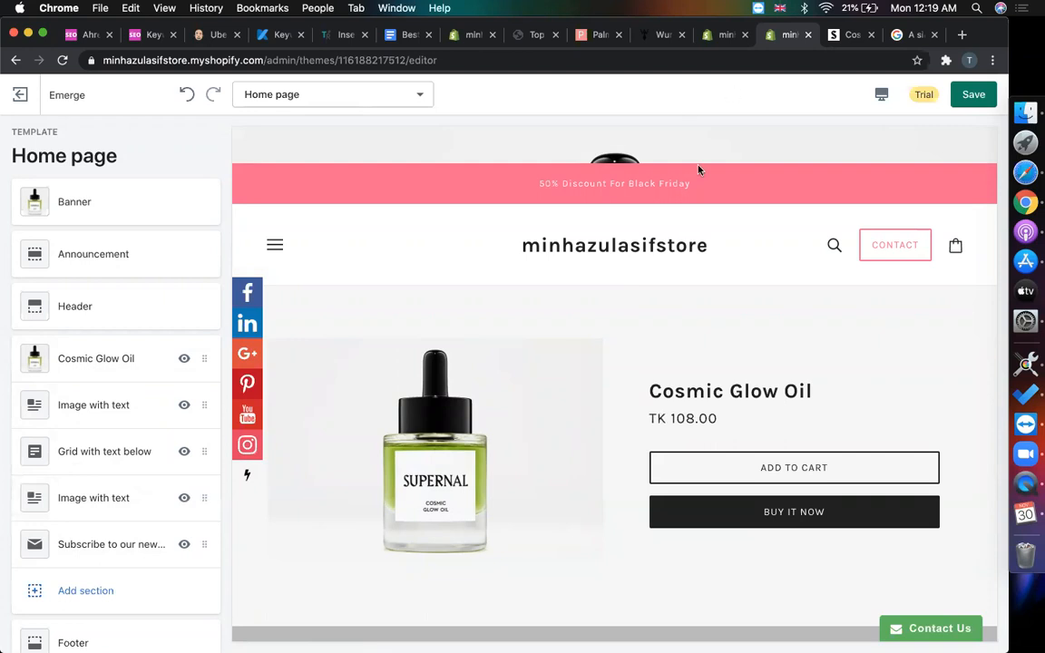
click(727, 42)
- Swap the prices so Cosmic Glow Oil sells at 54.00 with 108.00 compare-at, and save
scroll(496, 226, down, 15)
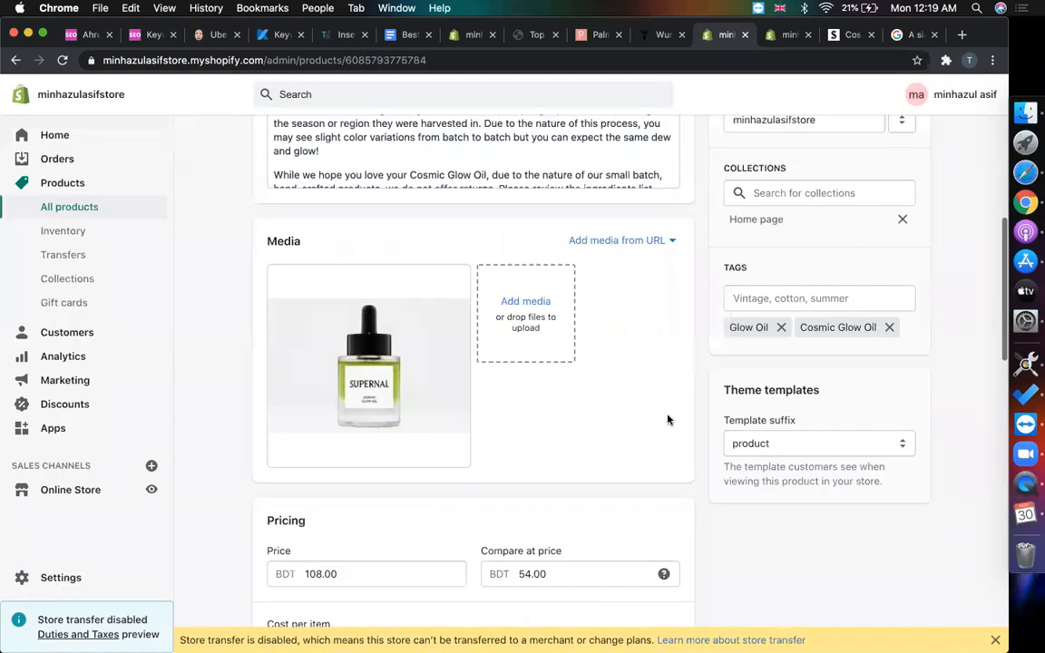
mouse_move(663, 242)
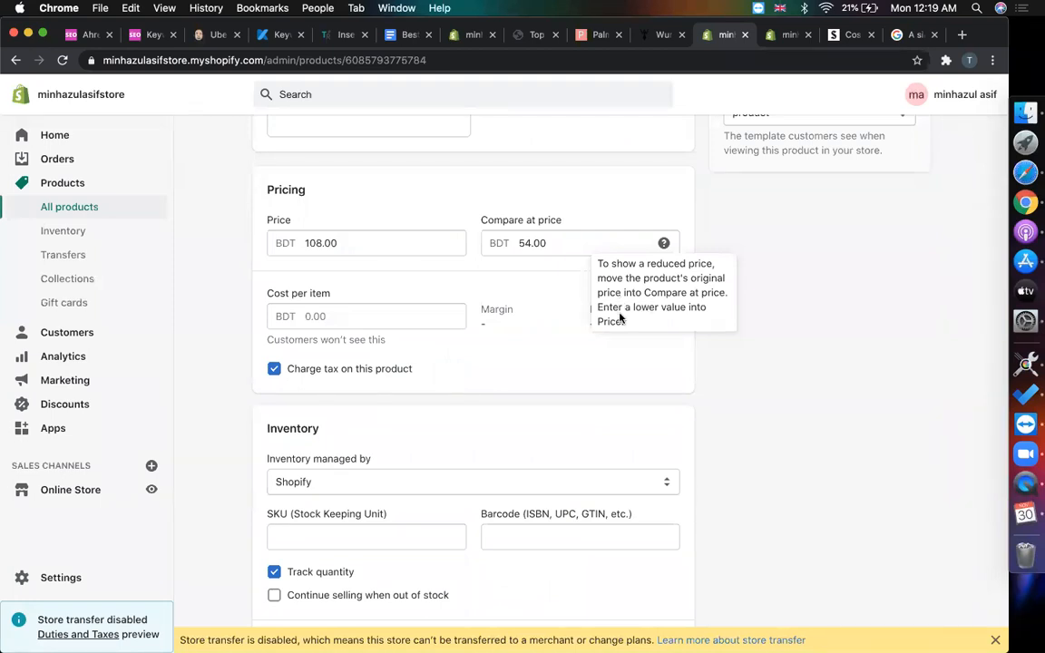
double_click(564, 249)
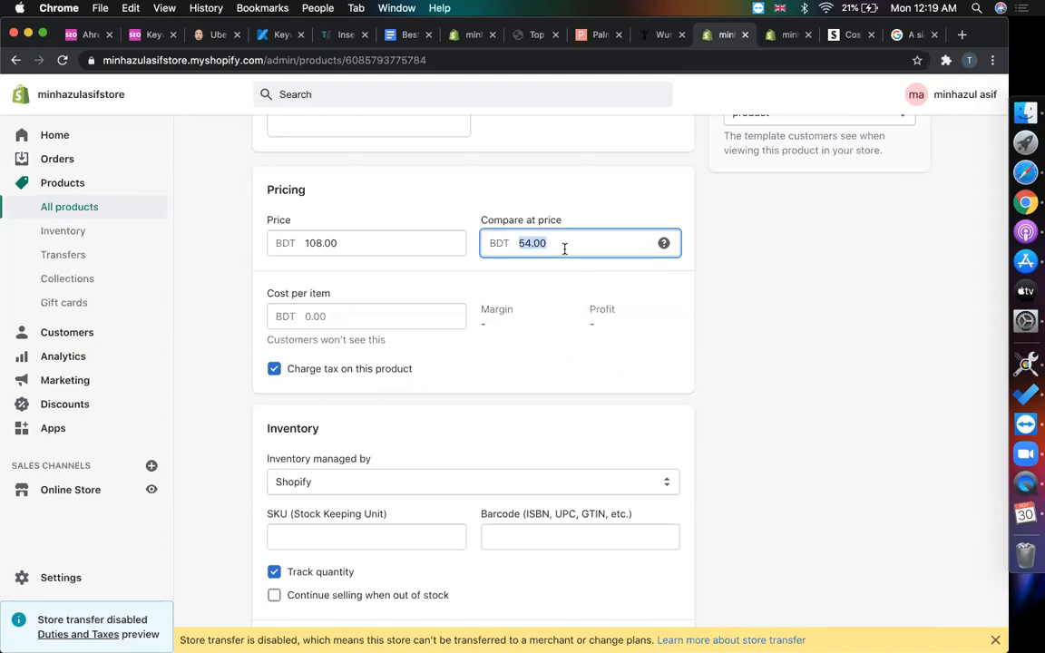
key(super+x)
click(422, 242)
key(super+v)
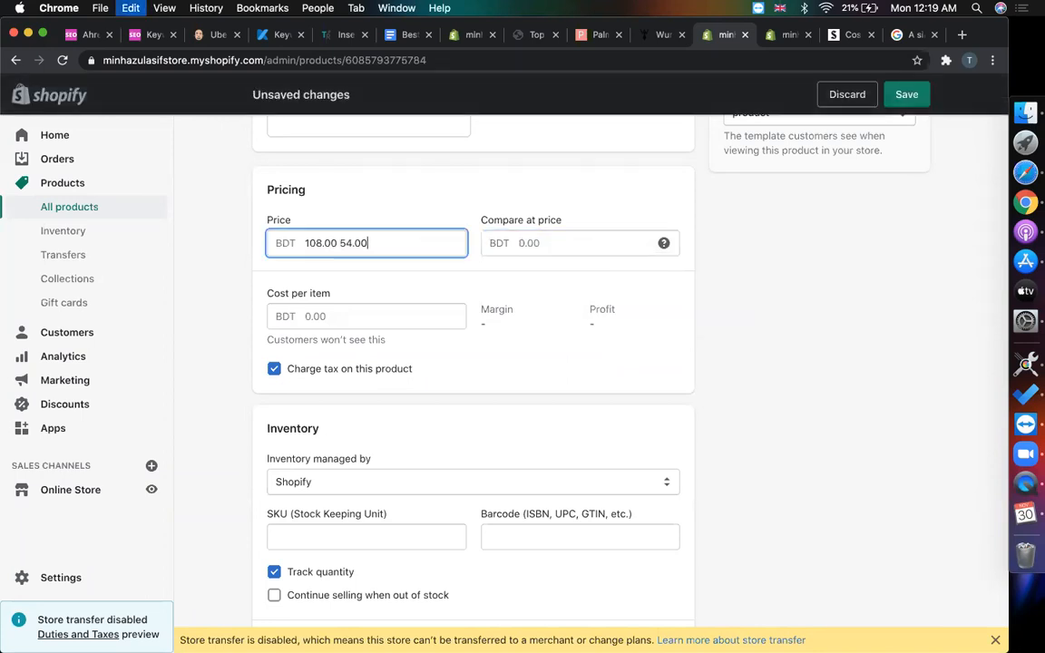
click(339, 242)
key(shift+super+Left)
key(BackSpace)
click(508, 243)
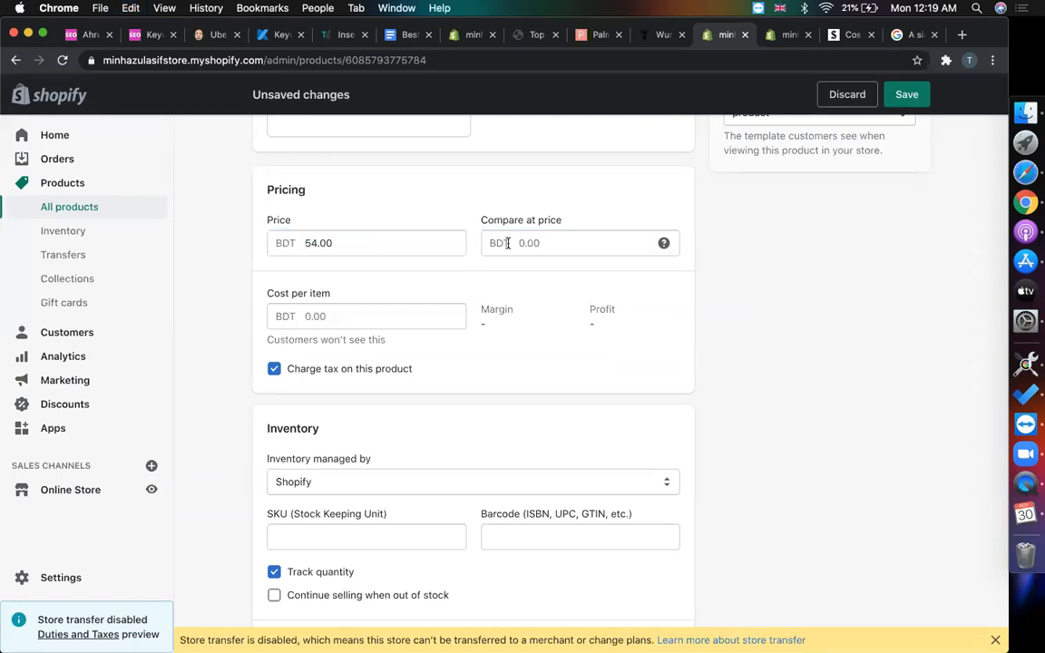
key(super+v)
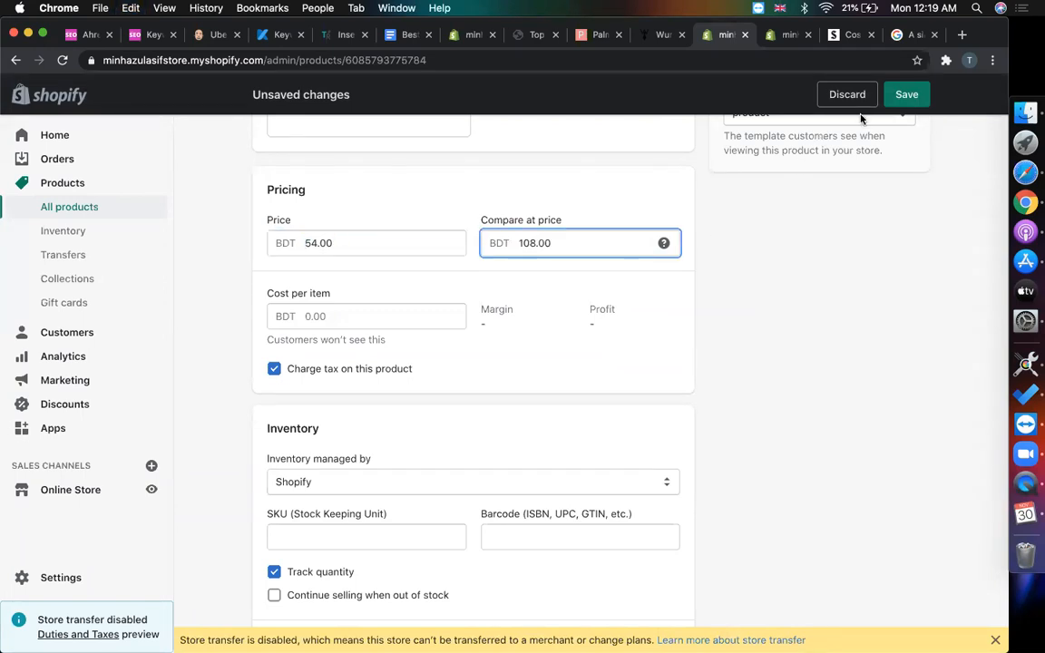
click(905, 94)
click(785, 34)
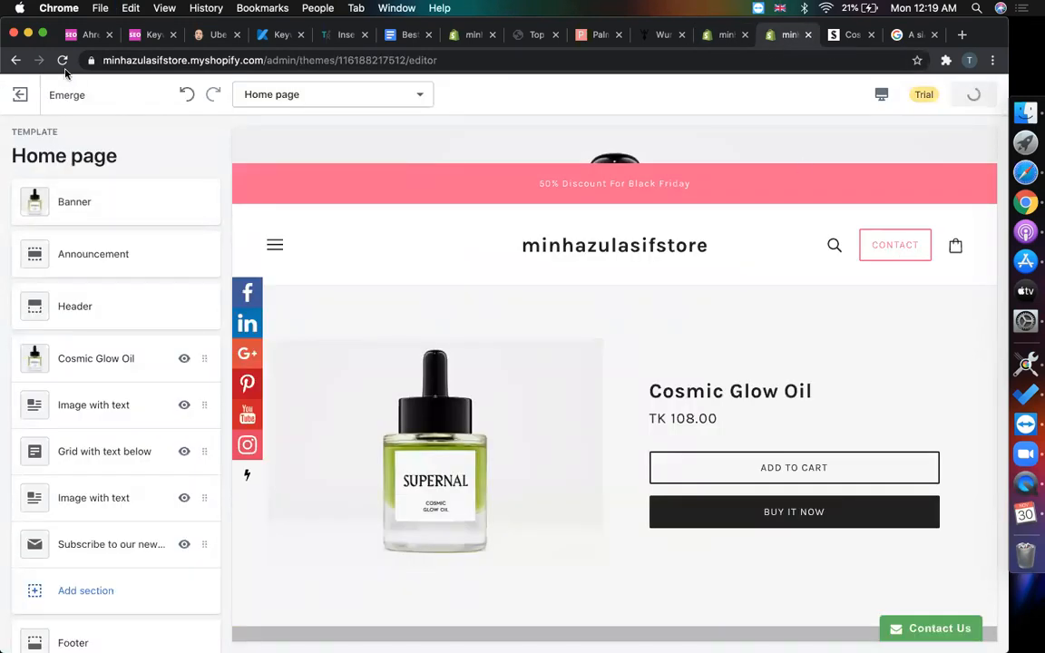
- Reload the editor and check the preview shows TK 54.00 with TK 108.00 struck through
click(61, 61)
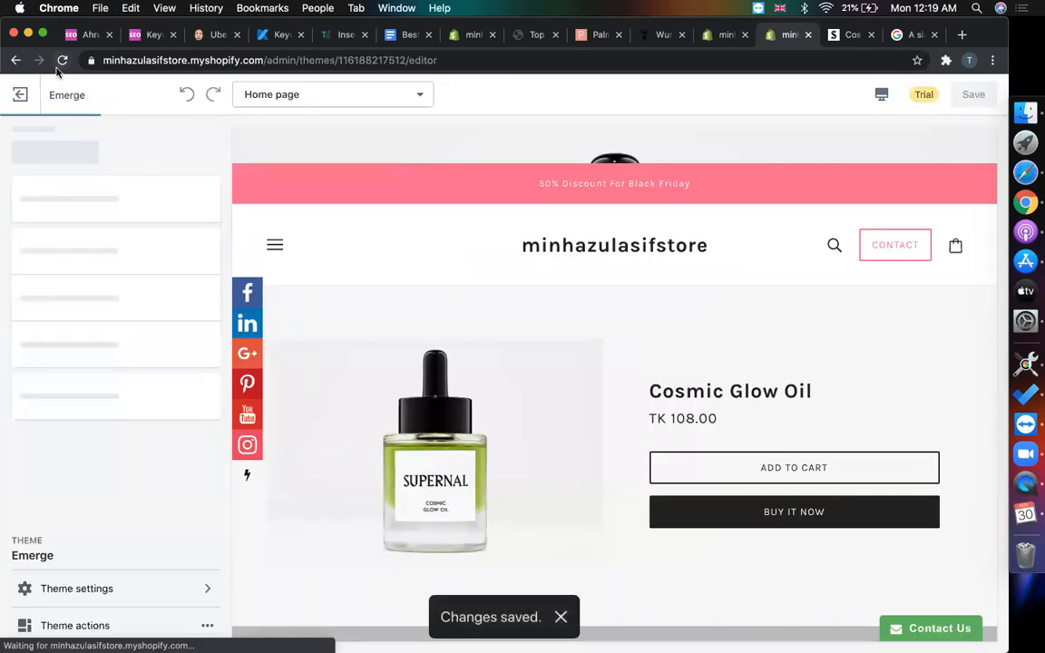
click(60, 60)
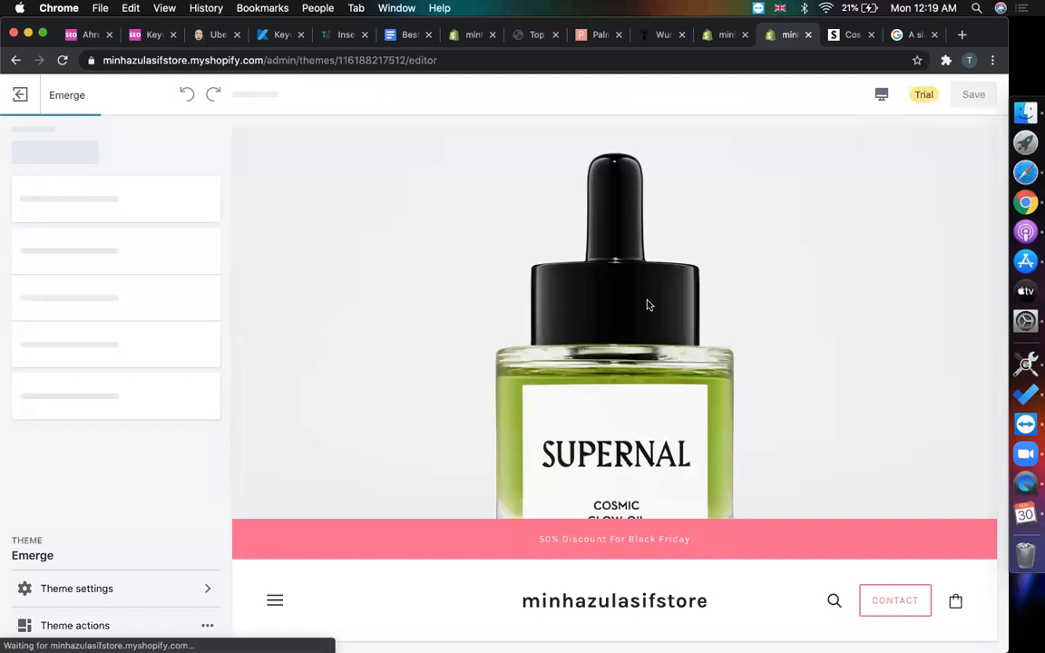
scroll(646, 303, down, 5)
scroll(691, 487, down, 2)
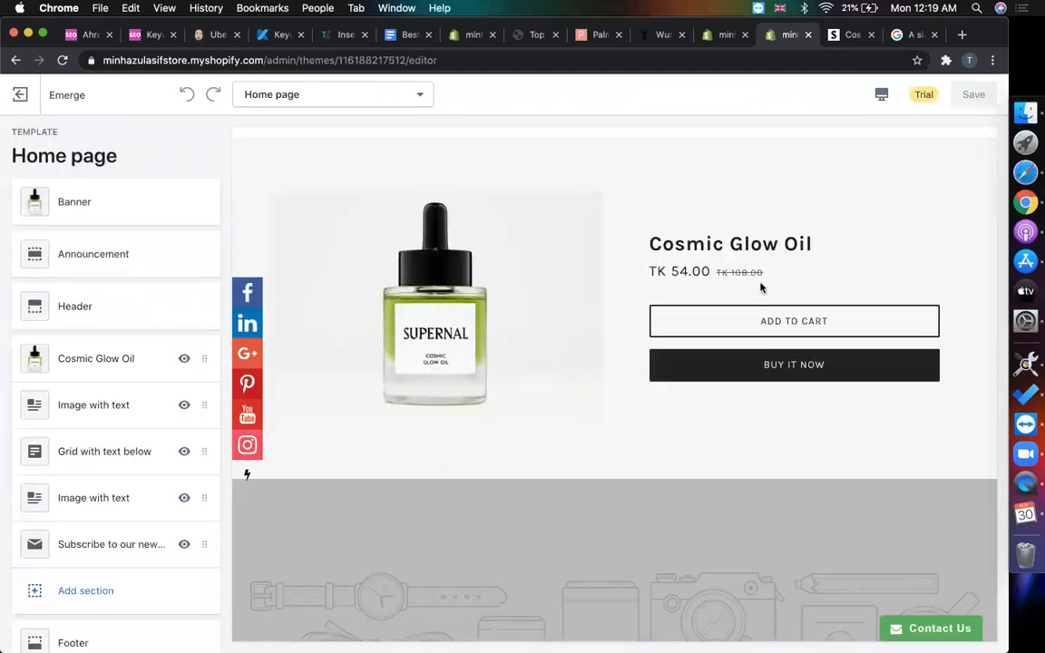
scroll(604, 287, up, 5)
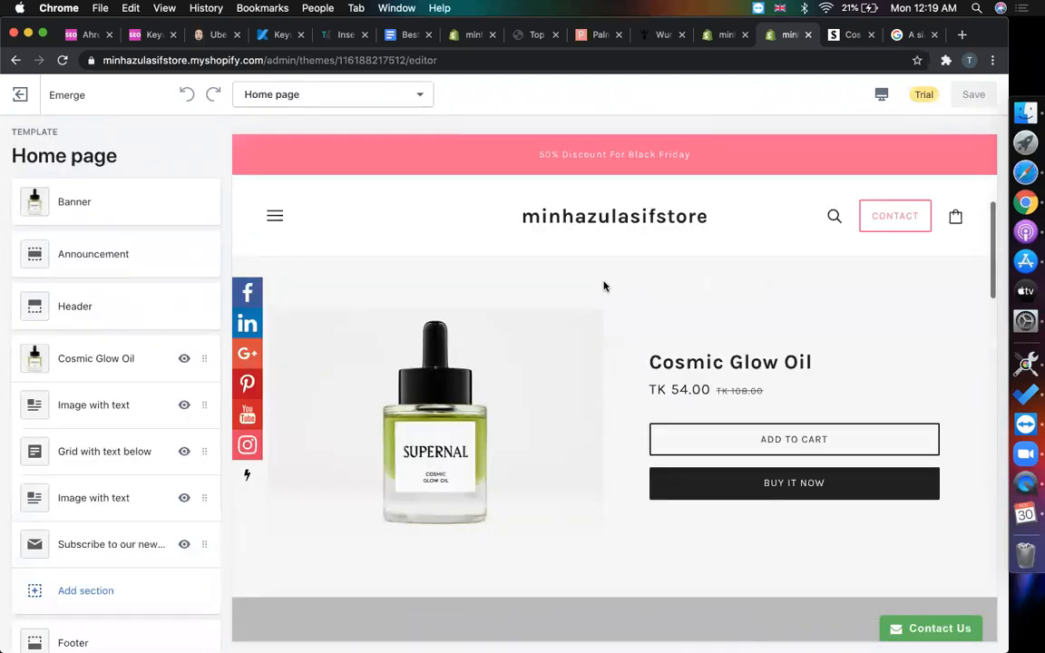
scroll(604, 286, down, 6)
click(853, 35)
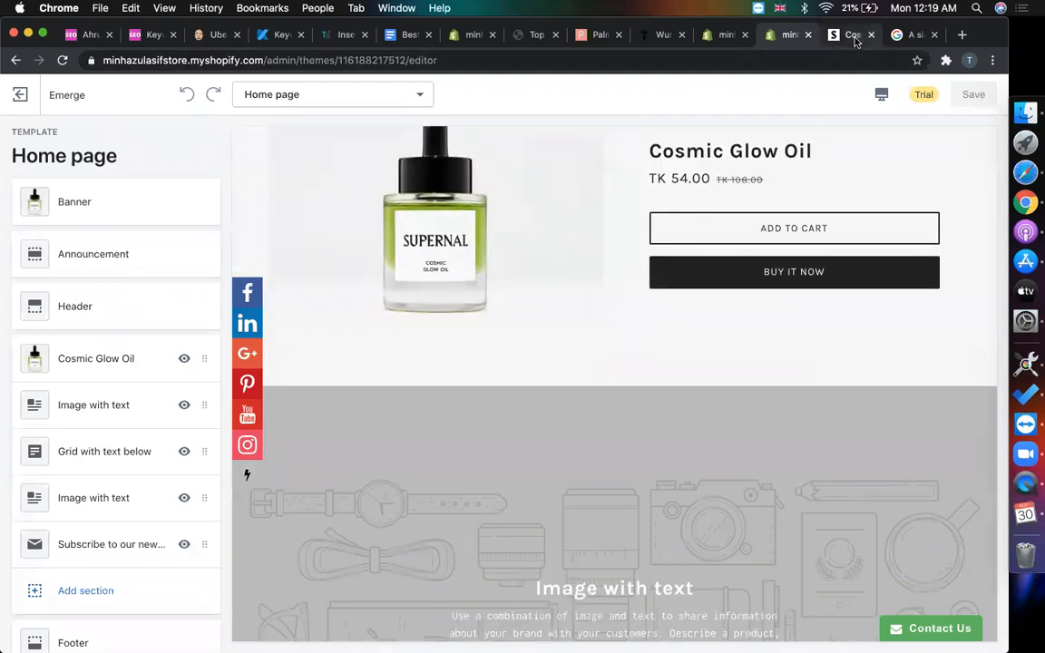
scroll(314, 339, down, 6)
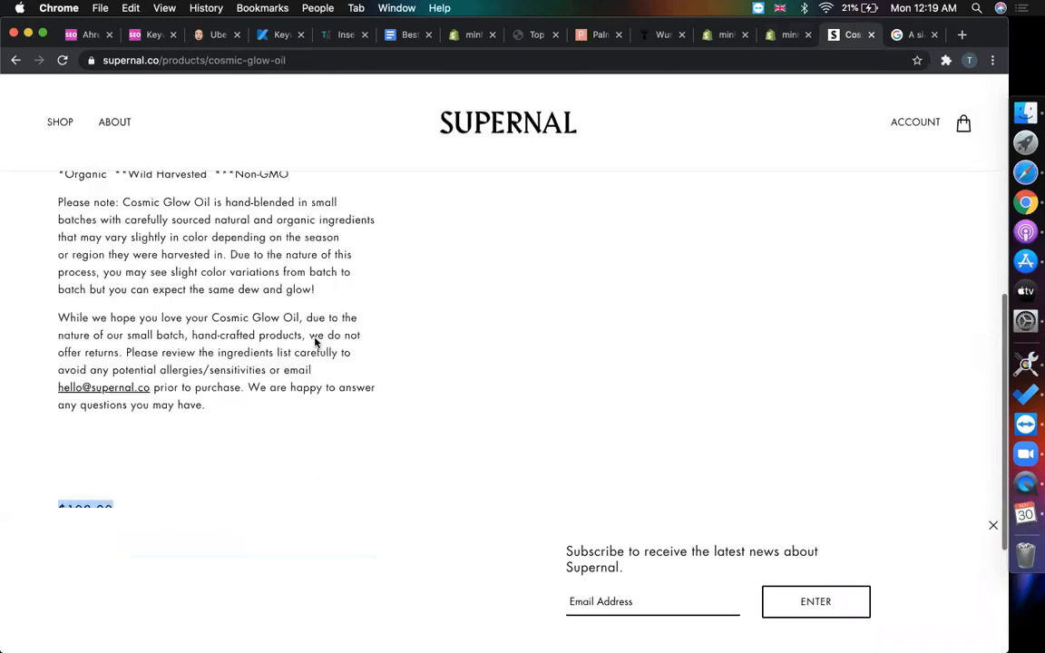
scroll(315, 340, up, 7)
scroll(263, 311, down, 2)
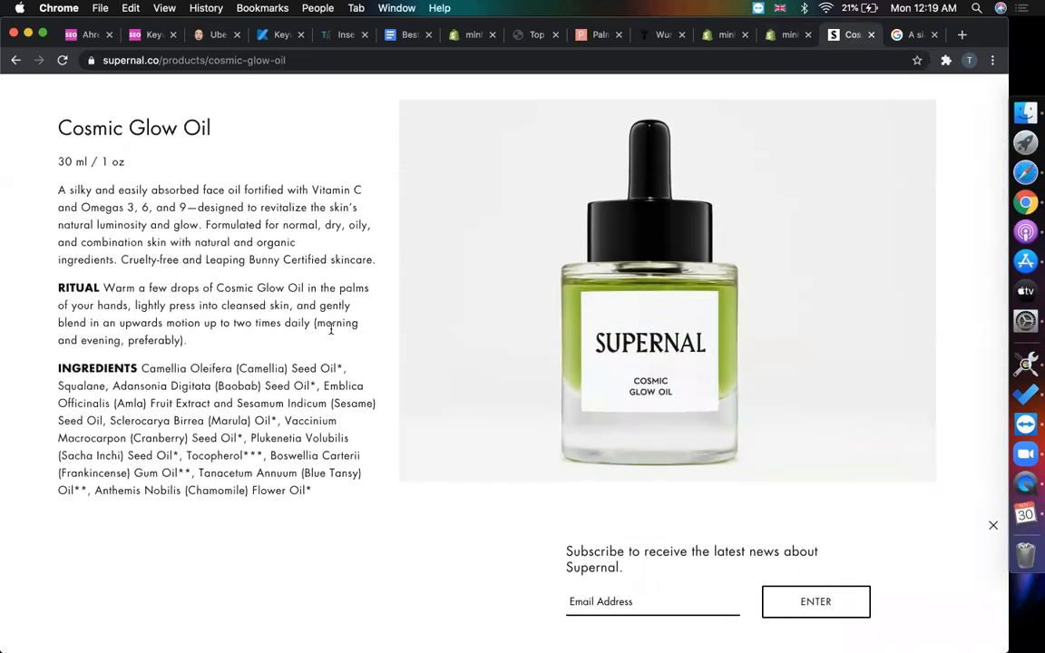
scroll(331, 330, down, 2)
click(767, 38)
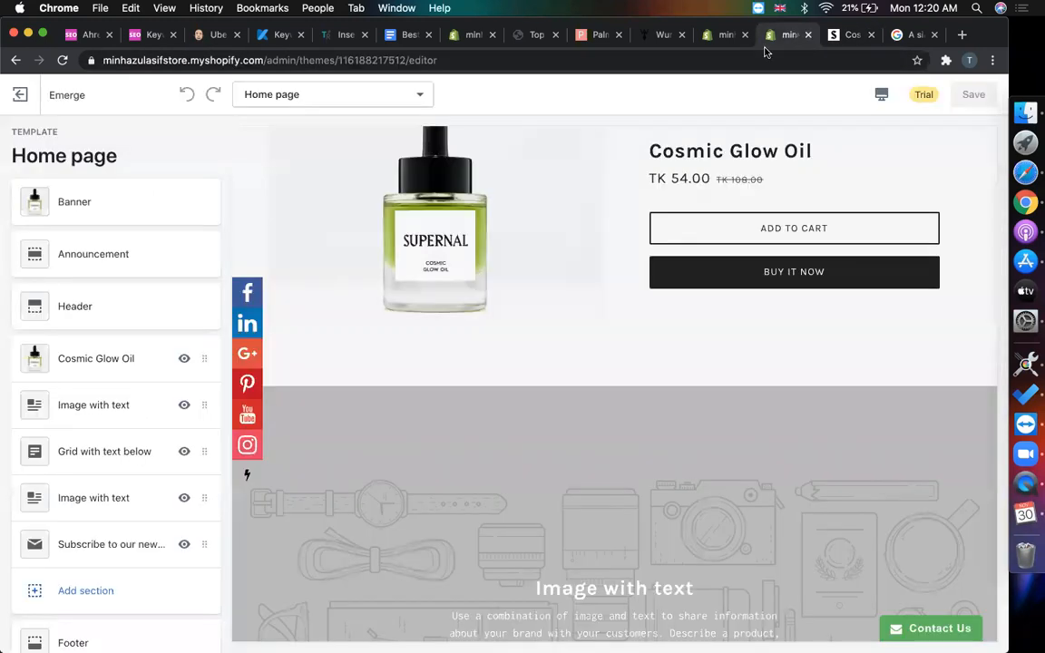
scroll(662, 347, up, 5)
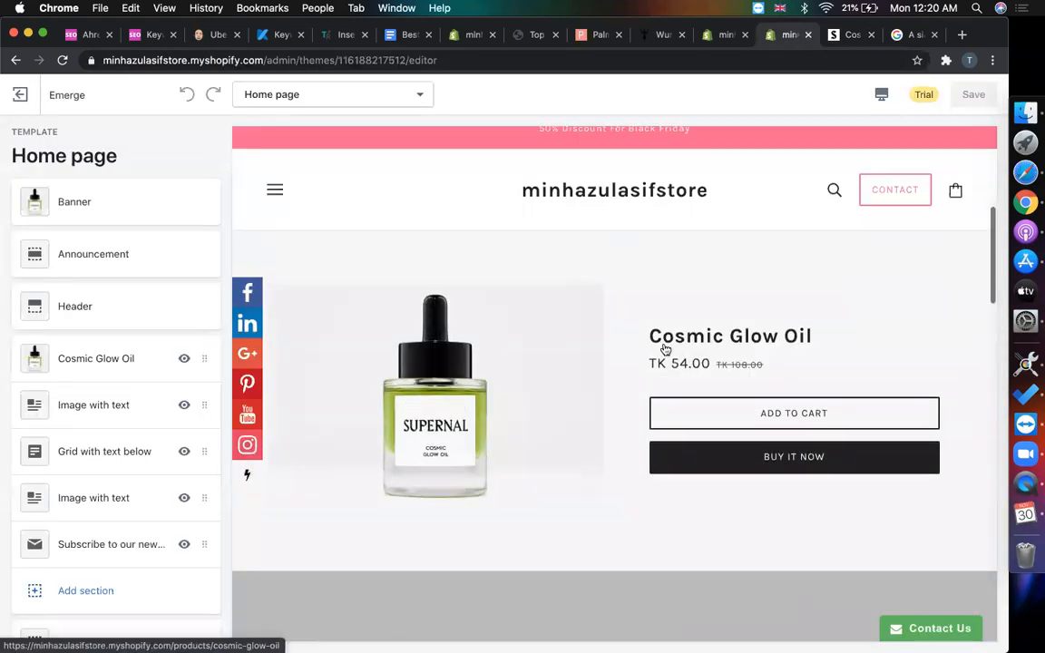
scroll(663, 348, down, 1)
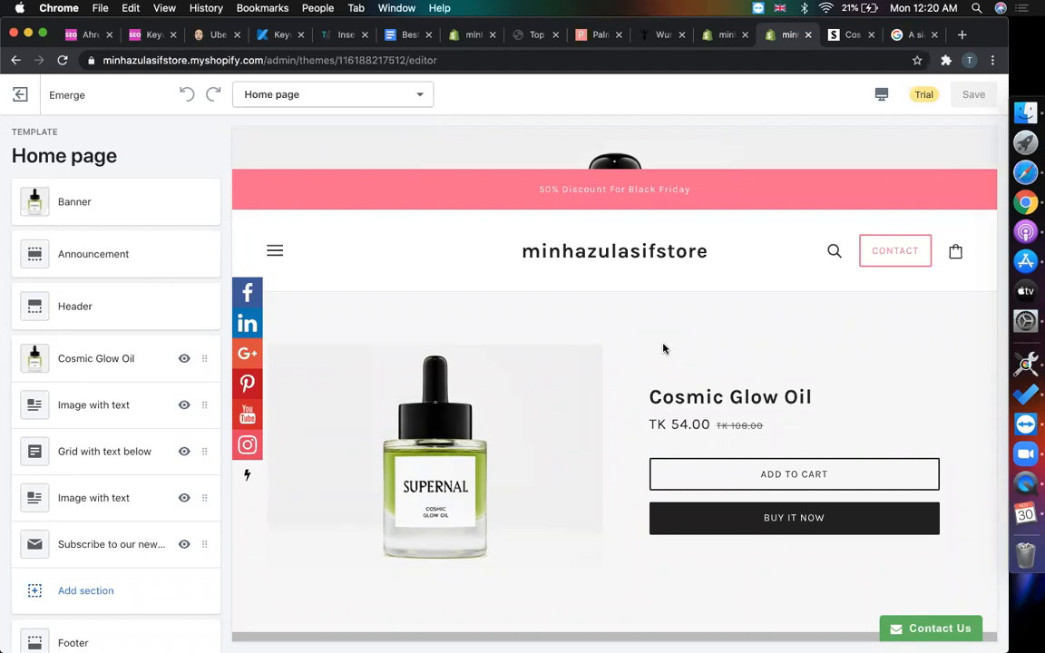
scroll(747, 331, down, 2)
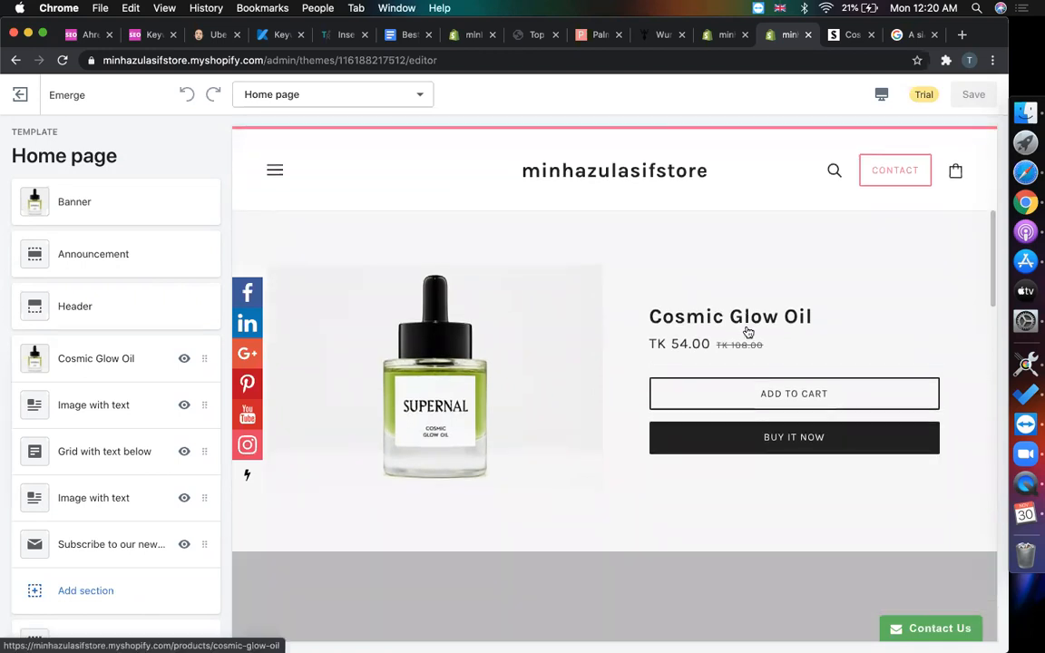
scroll(745, 332, up, 5)
scroll(746, 332, down, 4)
scroll(744, 331, down, 2)
scroll(709, 252, up, 3)
scroll(619, 369, up, 4)
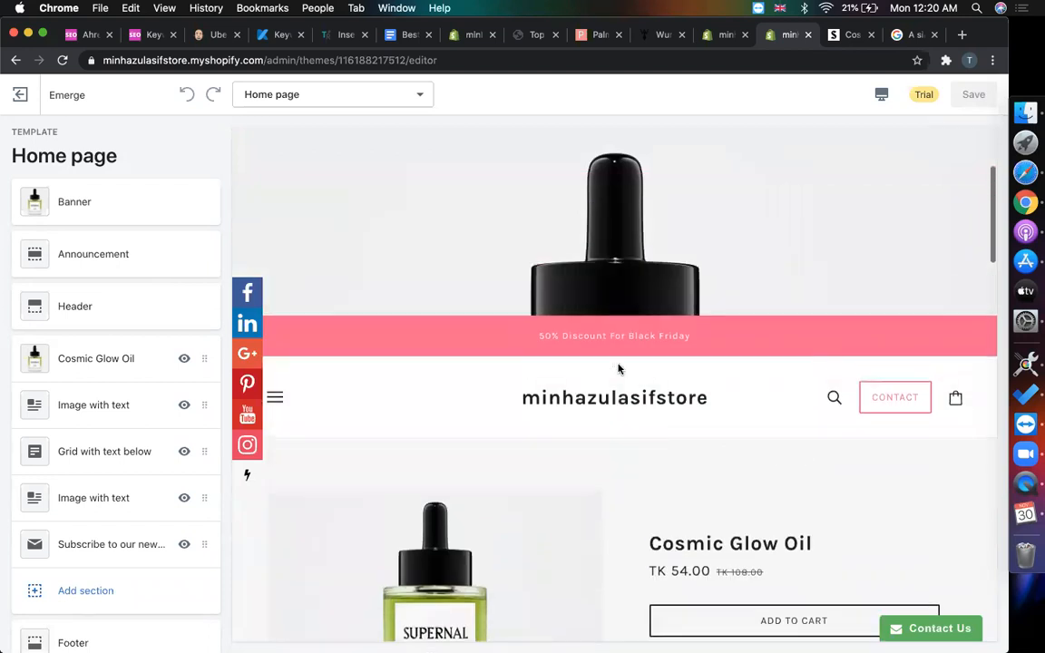
scroll(619, 369, down, 6)
scroll(618, 369, up, 7)
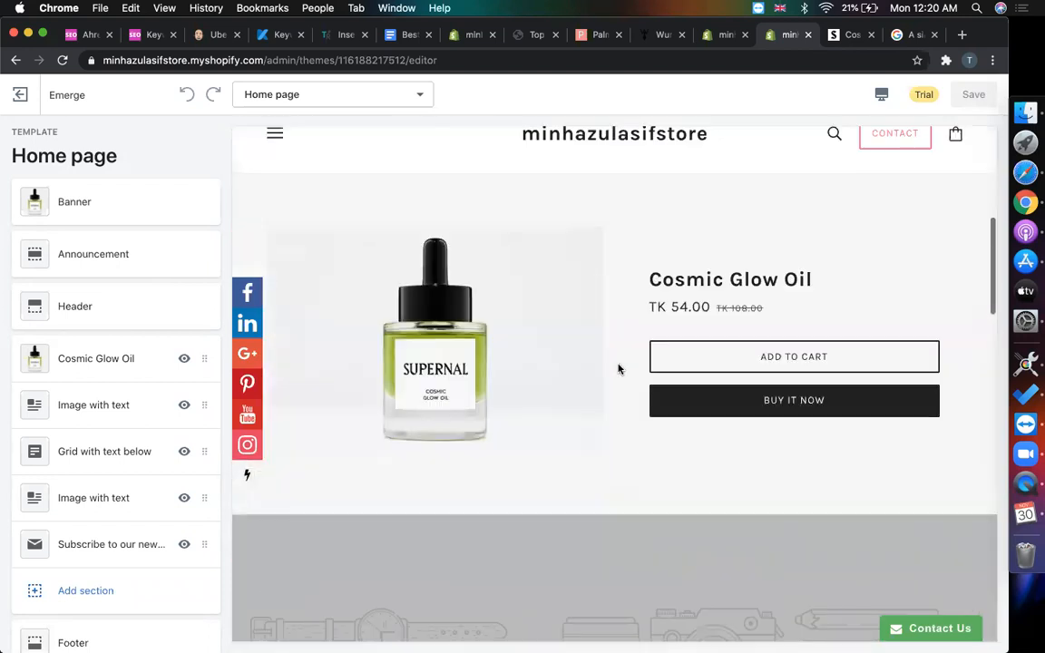
scroll(619, 369, down, 7)
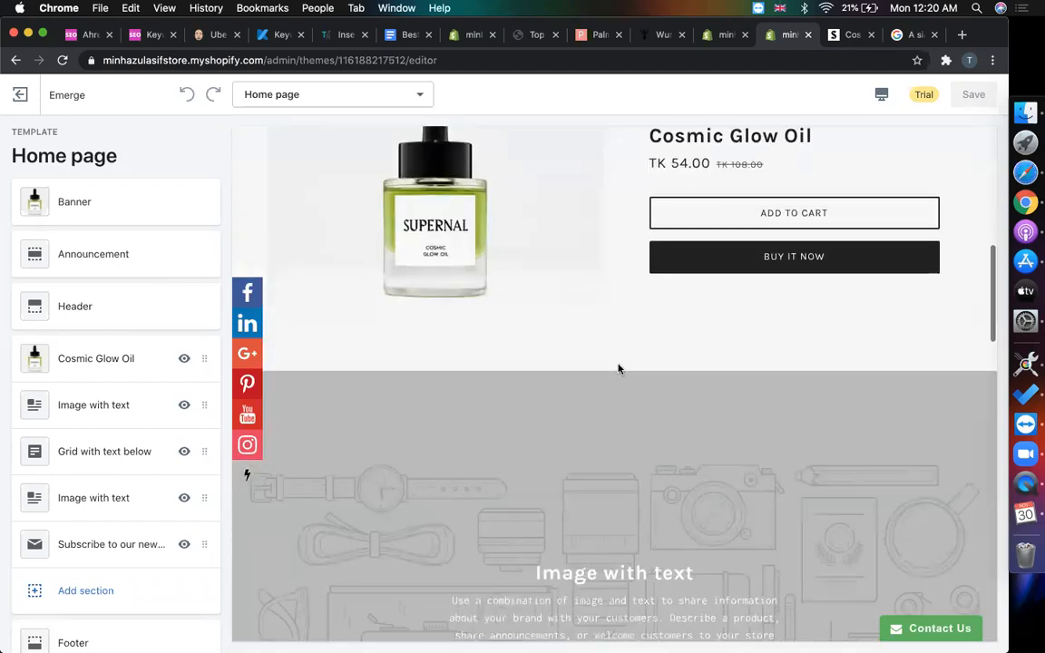
scroll(626, 336, down, 1)
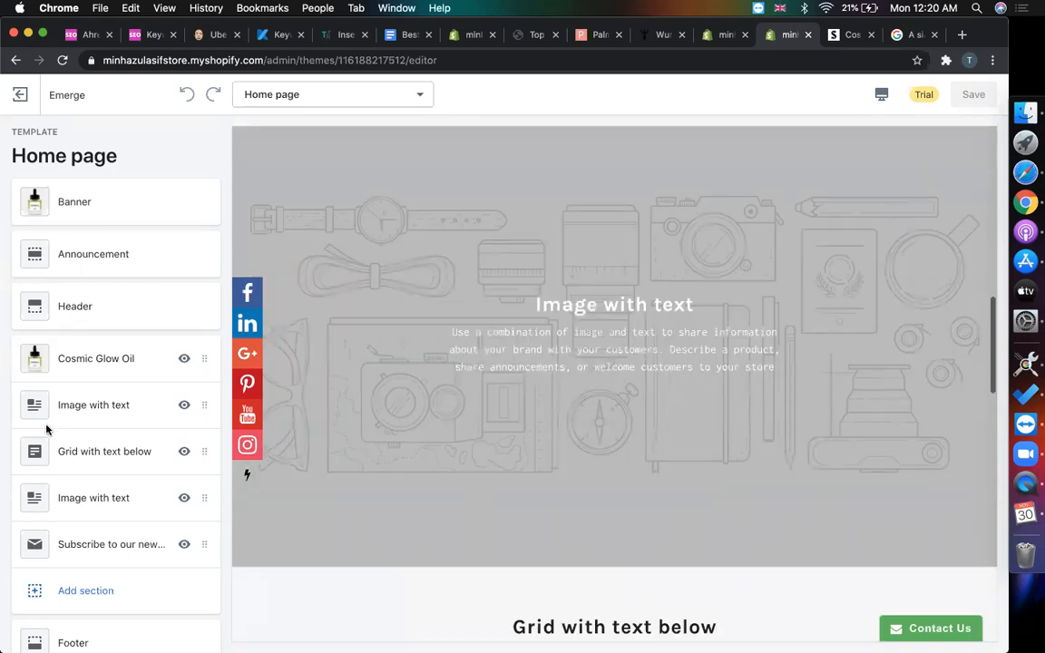
- Set the Image with text section's Text Position to Left
click(126, 407)
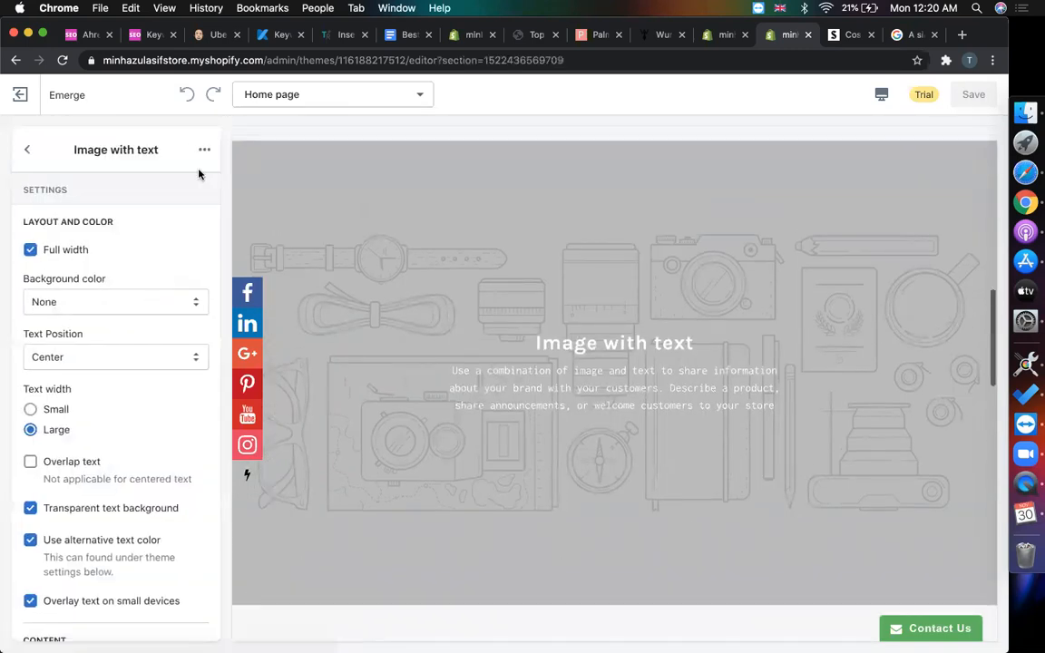
click(205, 151)
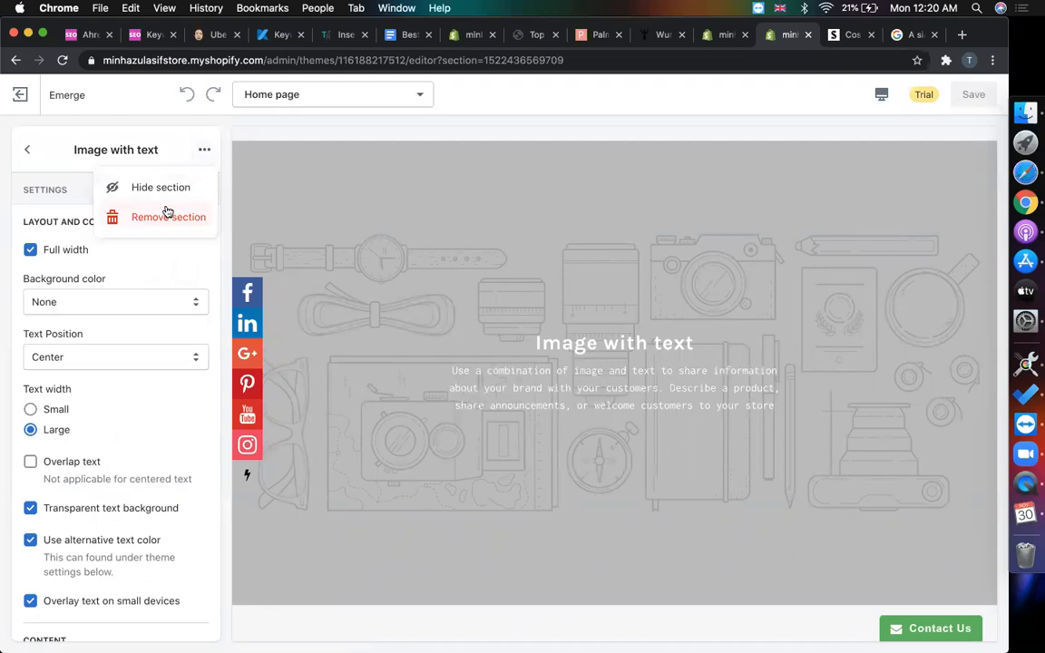
click(159, 268)
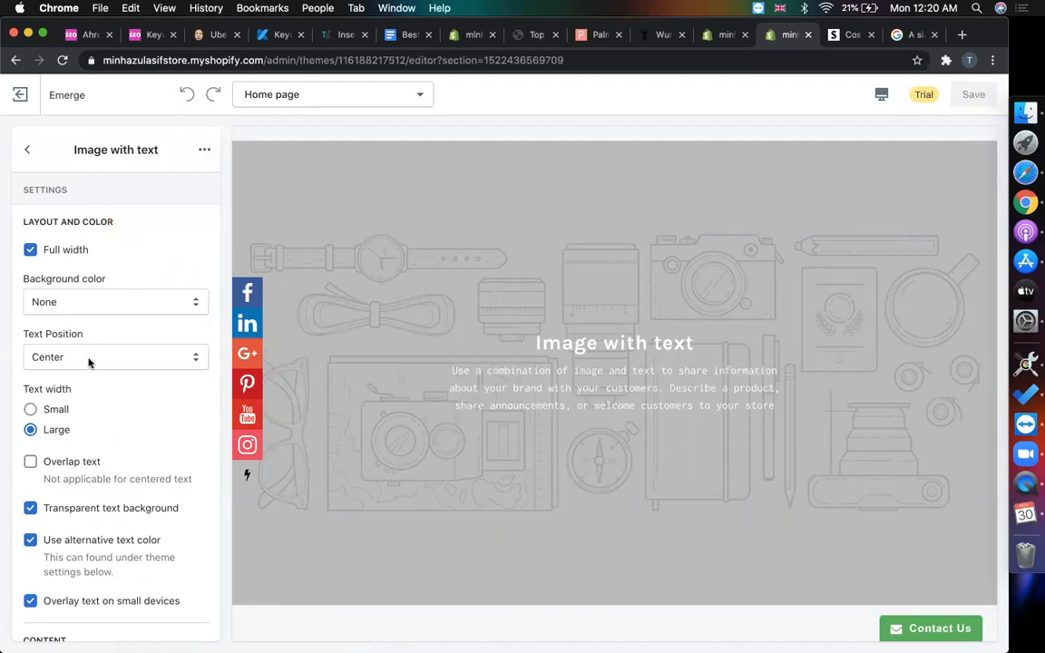
click(89, 362)
click(67, 343)
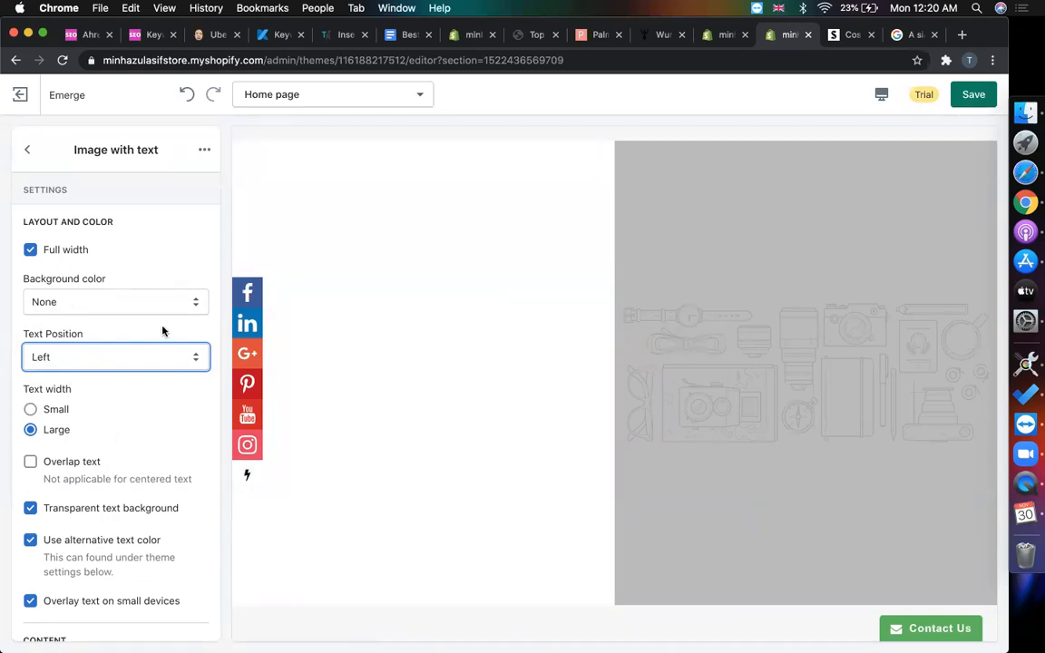
scroll(96, 424, down, 3)
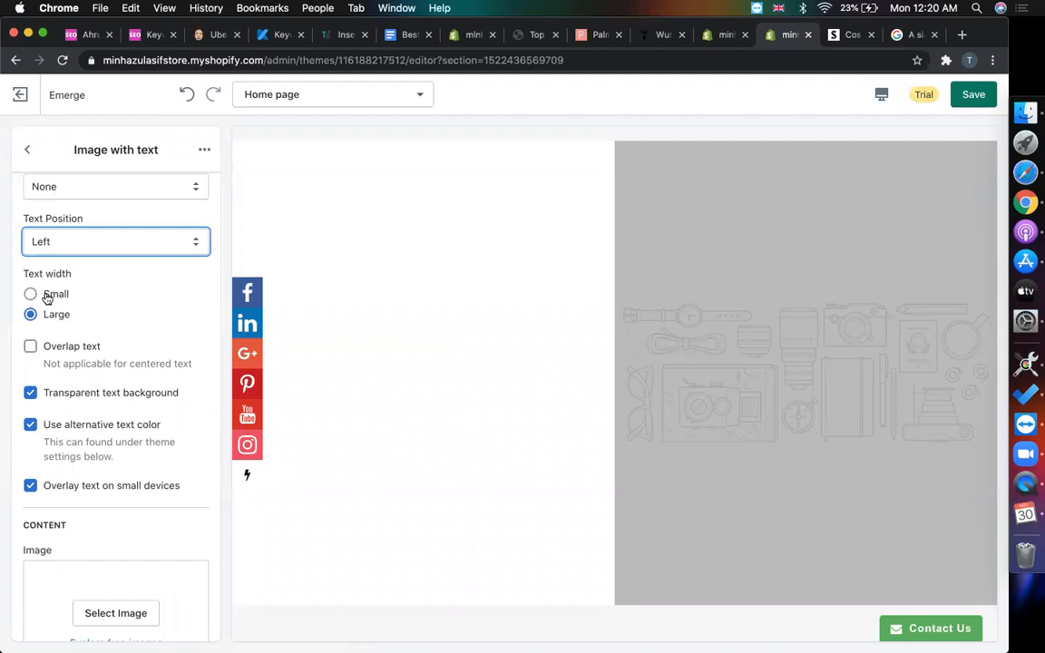
click(849, 34)
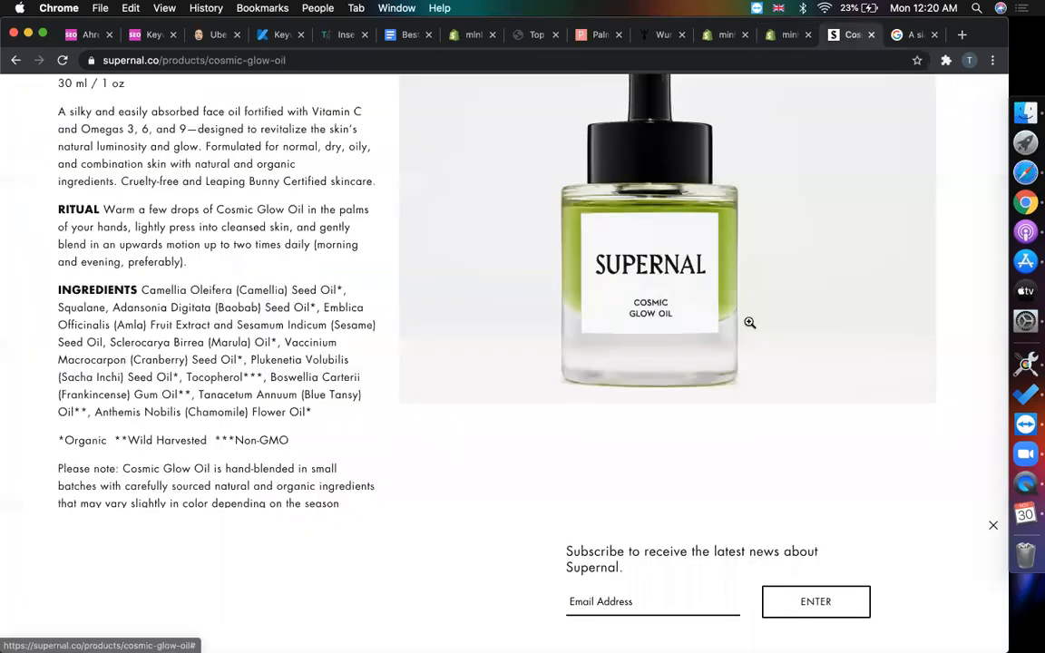
- Go back to the Supernal home page and select the Lucid Luxury heading and description
scroll(749, 327, down, 2)
scroll(749, 326, up, 6)
click(15, 60)
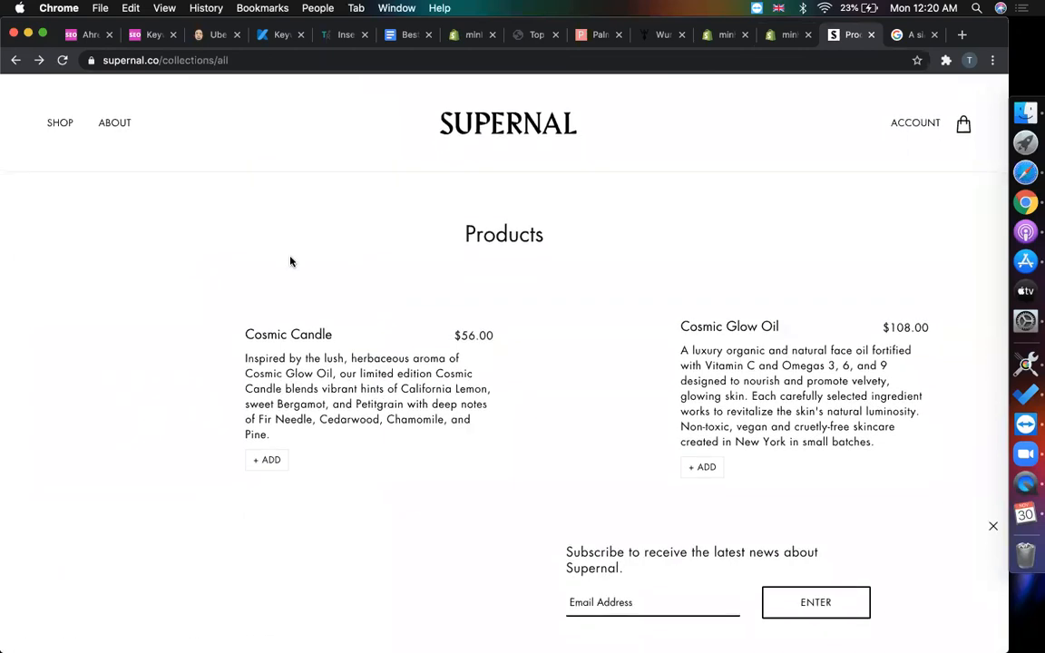
click(16, 60)
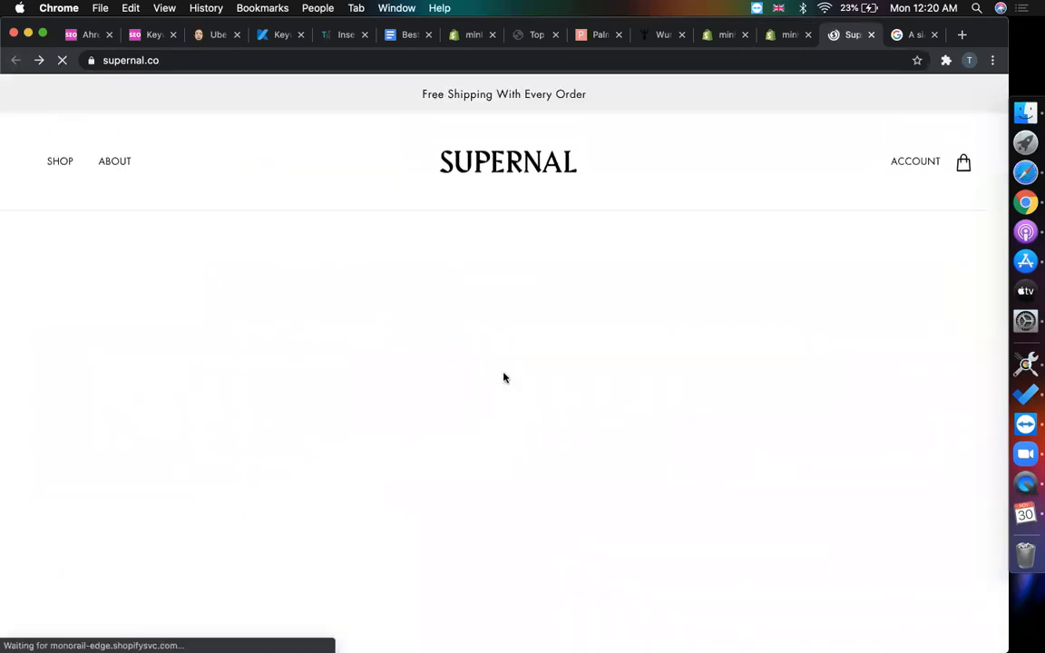
scroll(504, 379, down, 10)
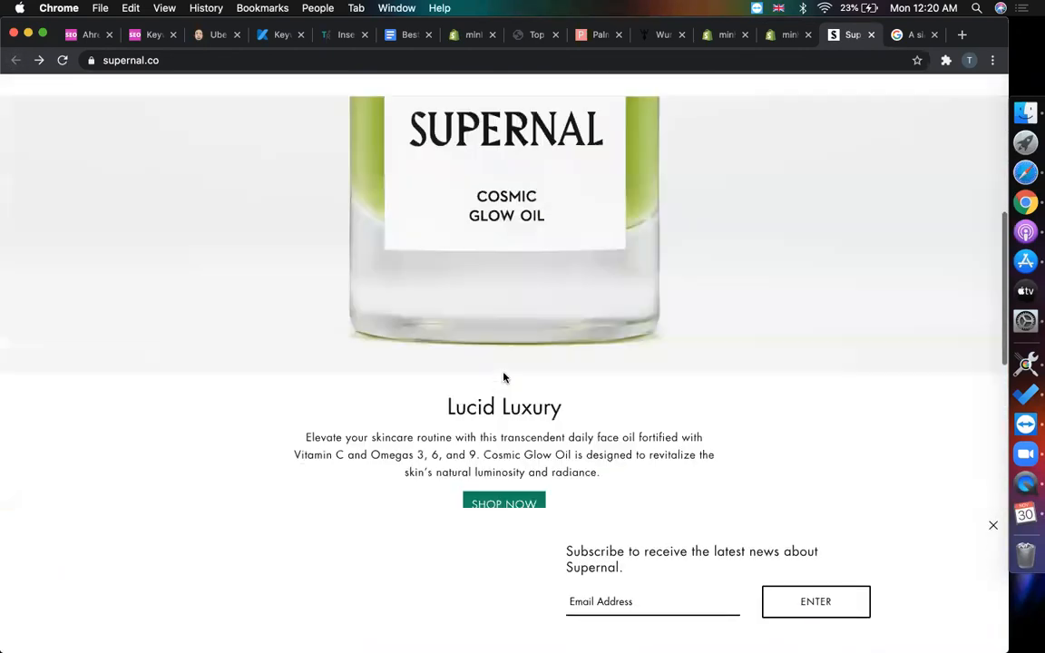
scroll(504, 378, up, 3)
mouse_move(434, 310)
mouse_down()
mouse_move(620, 370)
mouse_move(490, 372)
mouse_move(295, 328)
mouse_move(441, 318)
mouse_up()
key(super+c)
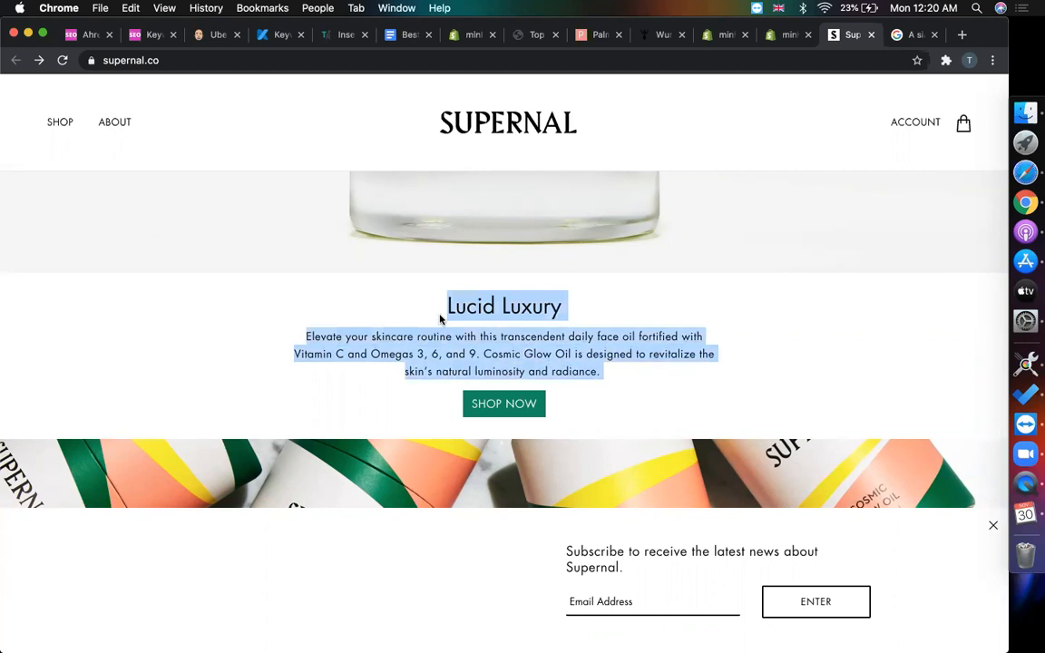
- Set the Image with text section's image to the Supernal bottle photo
click(724, 34)
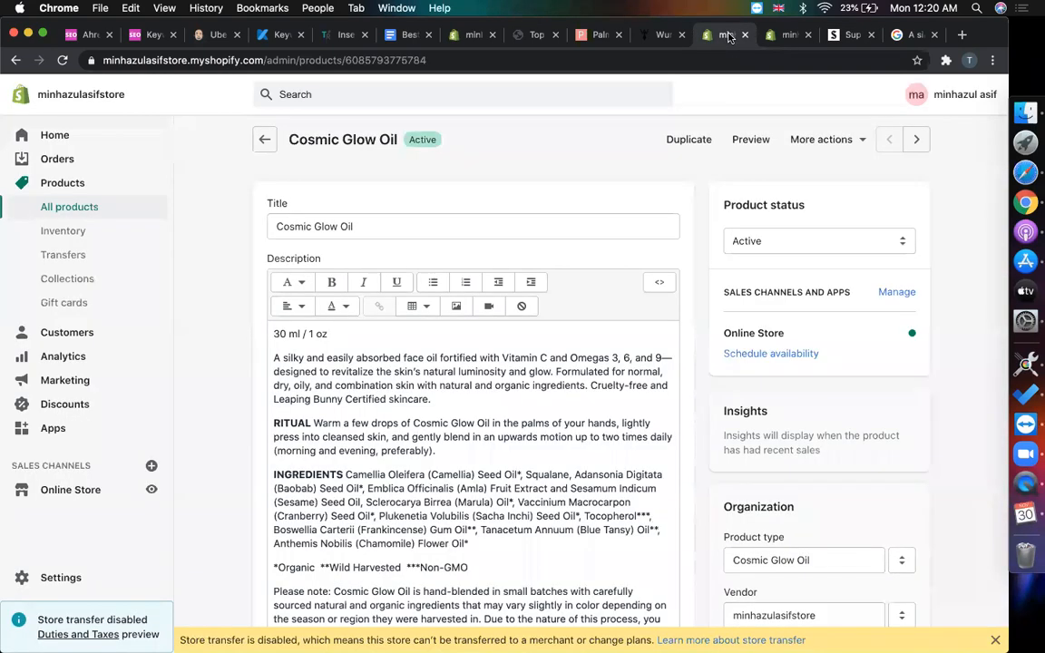
click(786, 35)
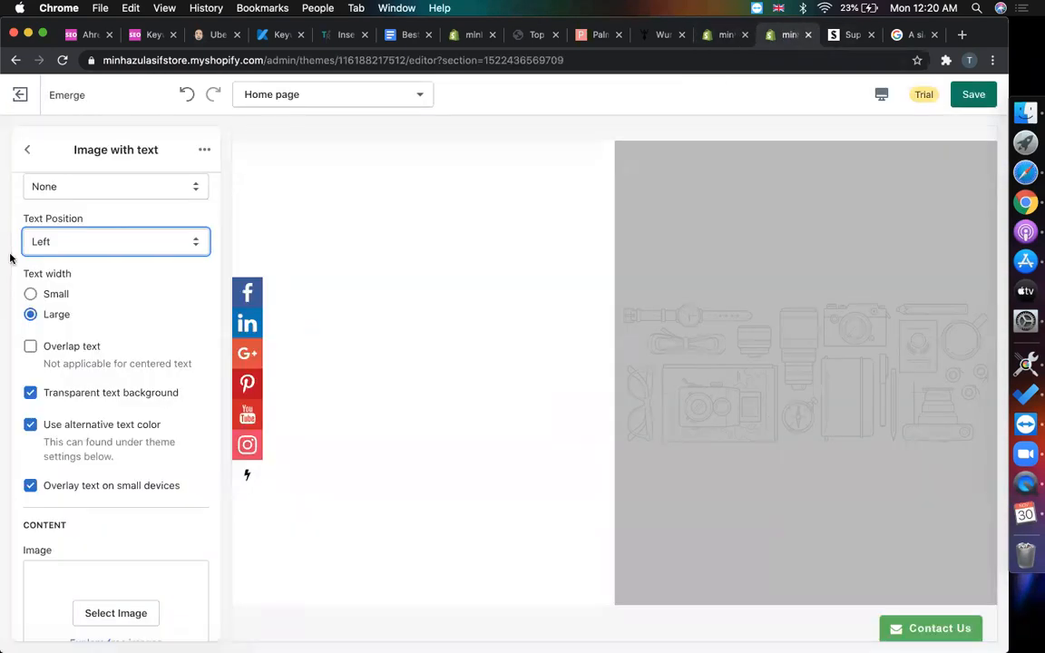
scroll(32, 598, down, 5)
click(117, 371)
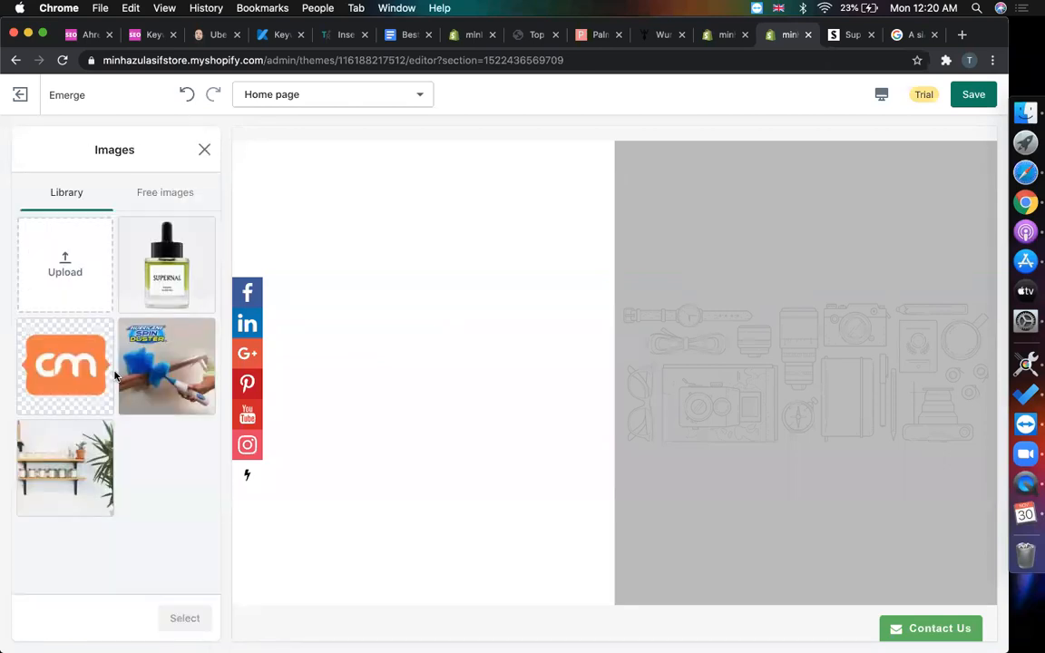
click(160, 262)
click(182, 617)
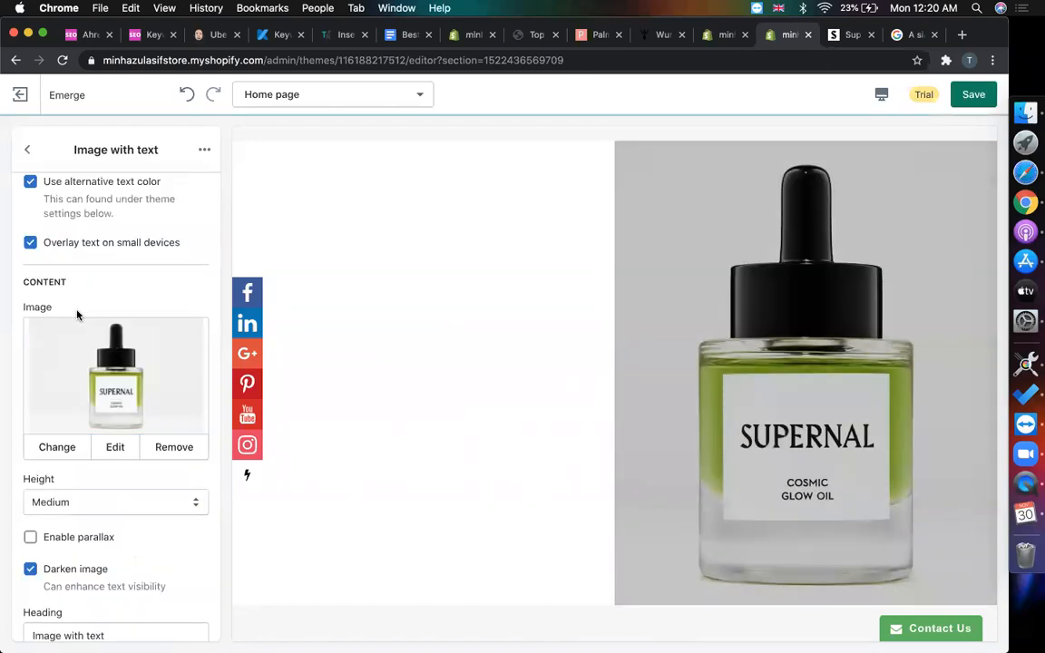
- Replace the section's placeholder paragraph with the pasted Lucid Luxury copy
scroll(132, 362, down, 8)
click(129, 399)
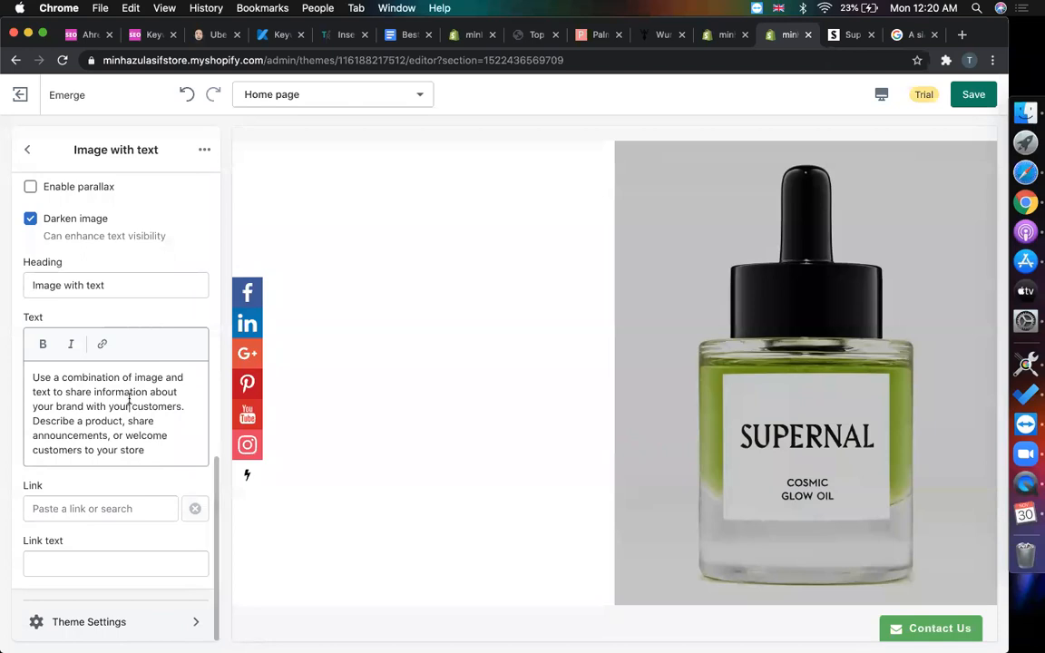
key(super+a)
key(super+v)
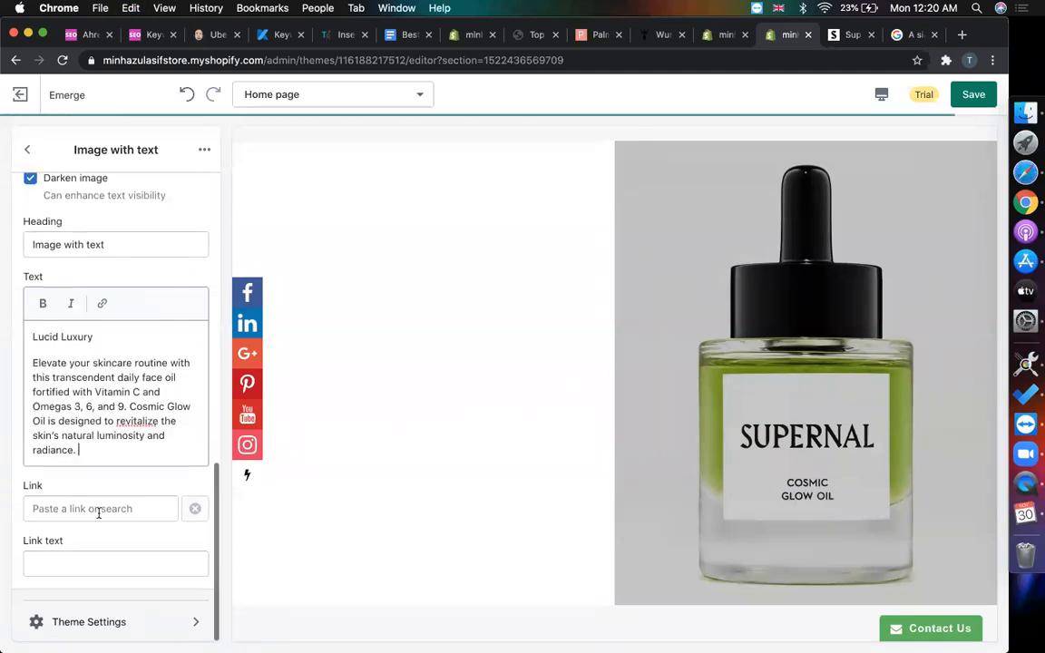
- Give the section's button the link text Shop Now, leaving its destination unset
click(99, 509)
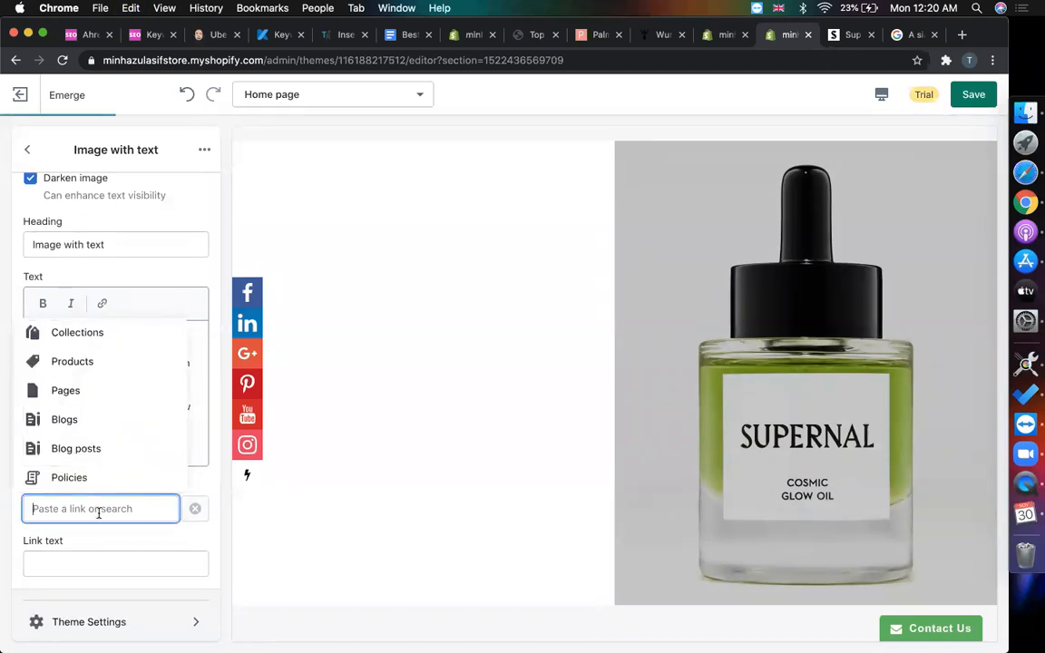
click(116, 560)
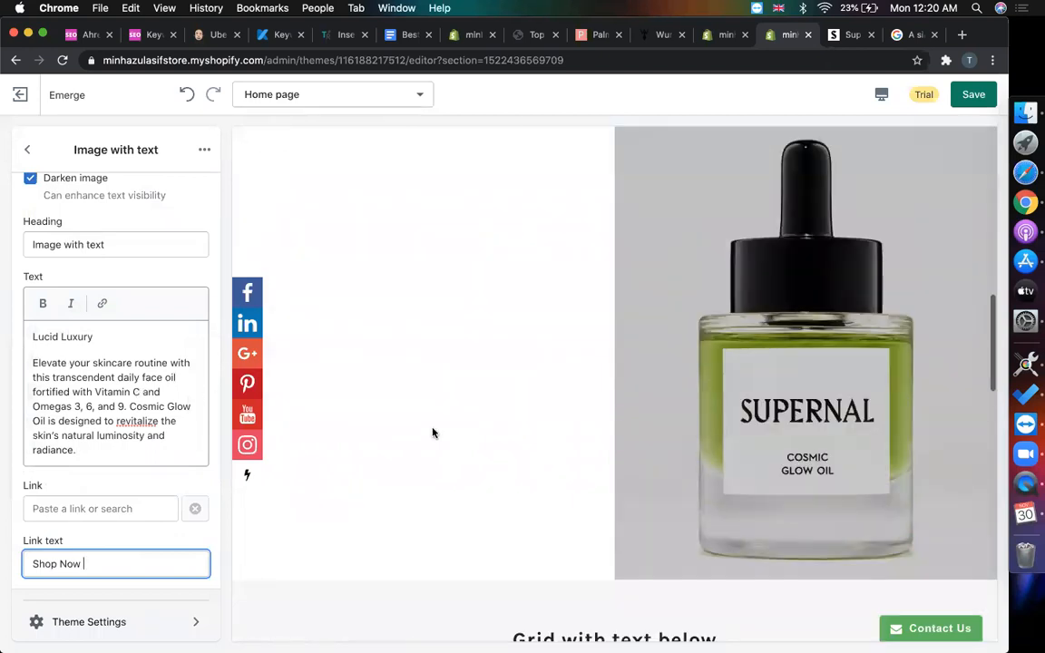
click(80, 509)
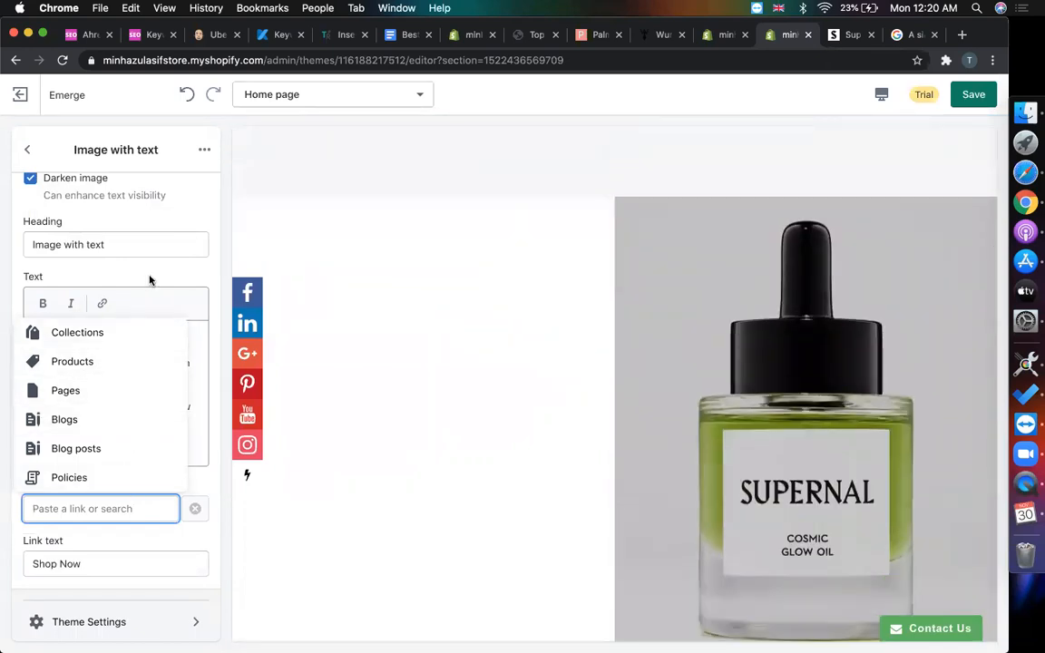
click(584, 126)
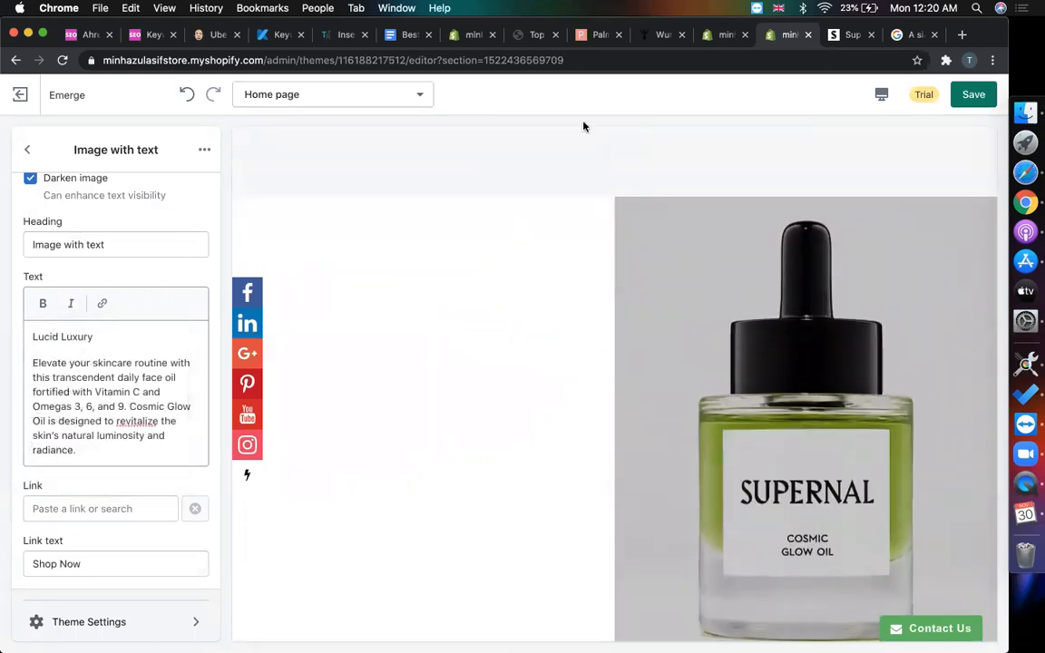
click(725, 38)
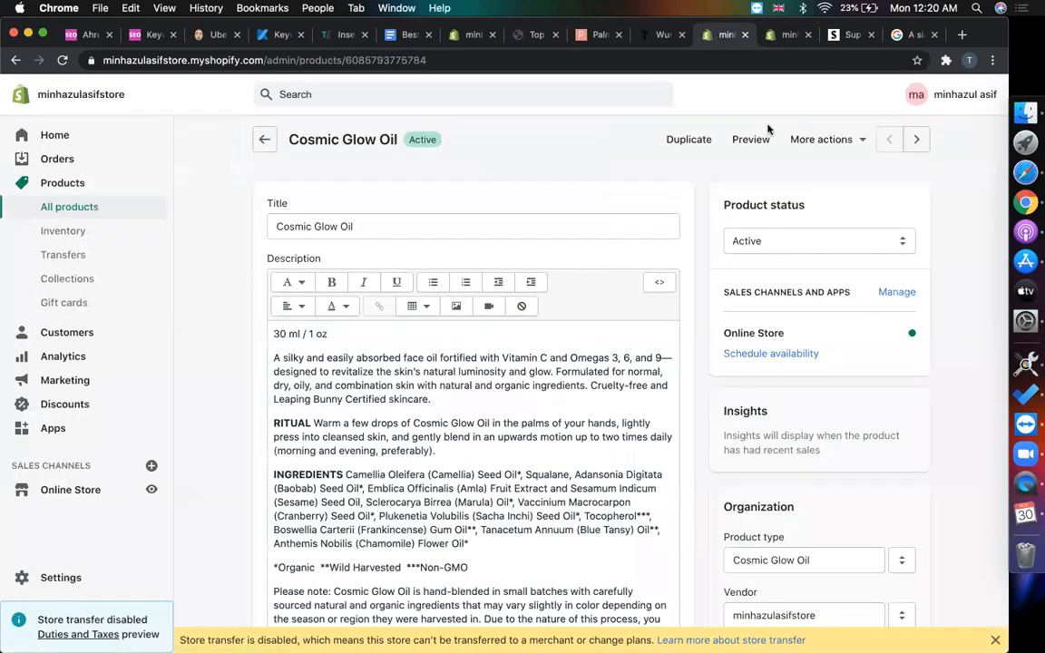
- Preview the Cosmic Glow Oil product page as shoppers see it
click(750, 138)
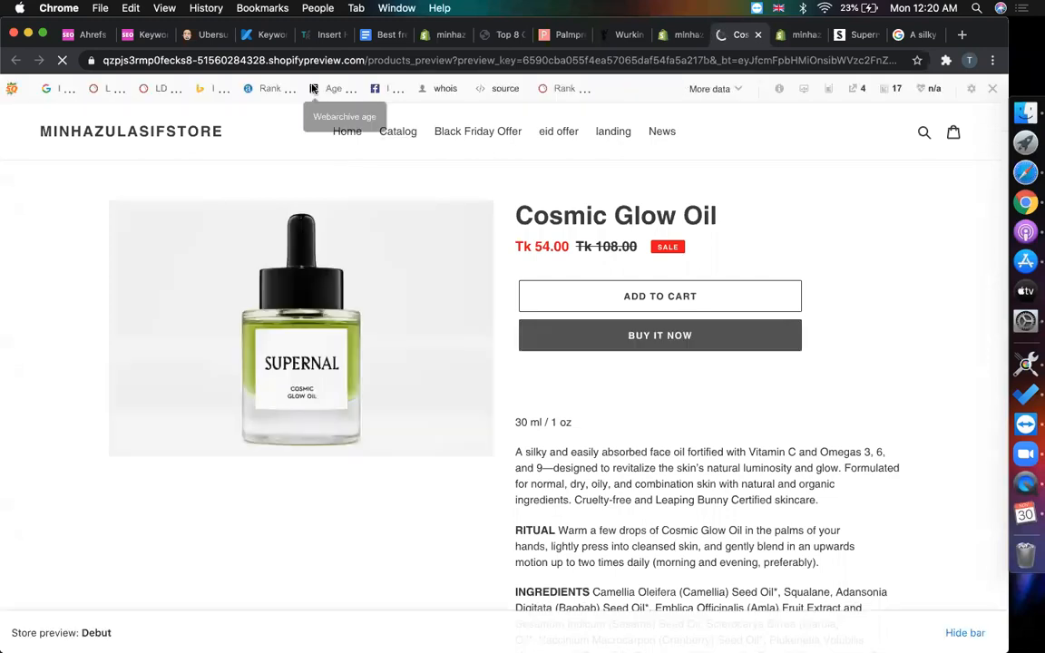
click(378, 60)
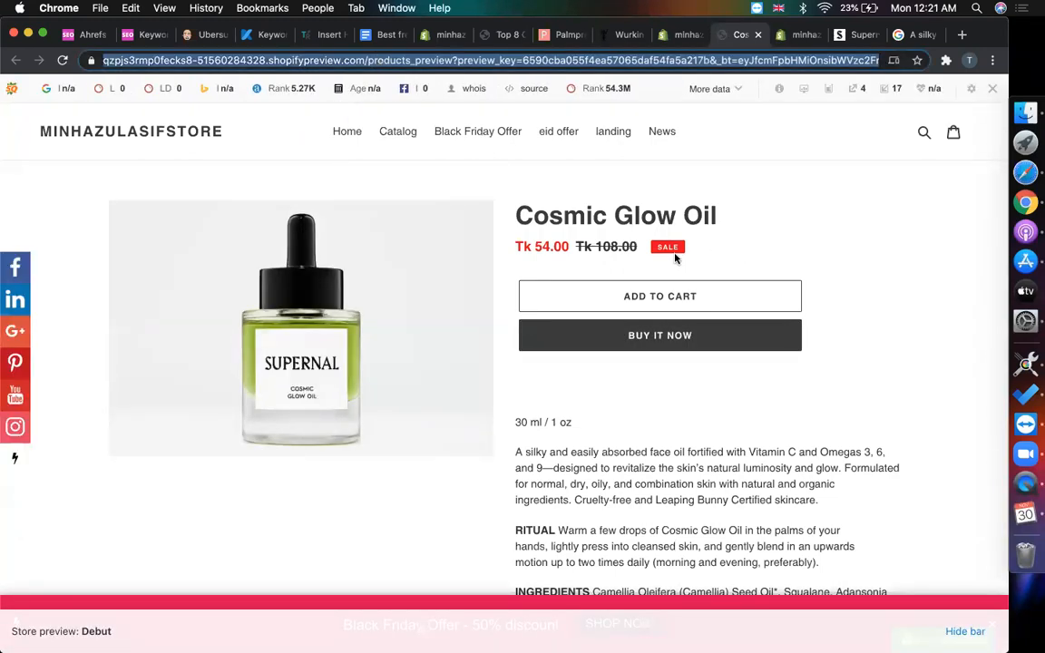
click(791, 37)
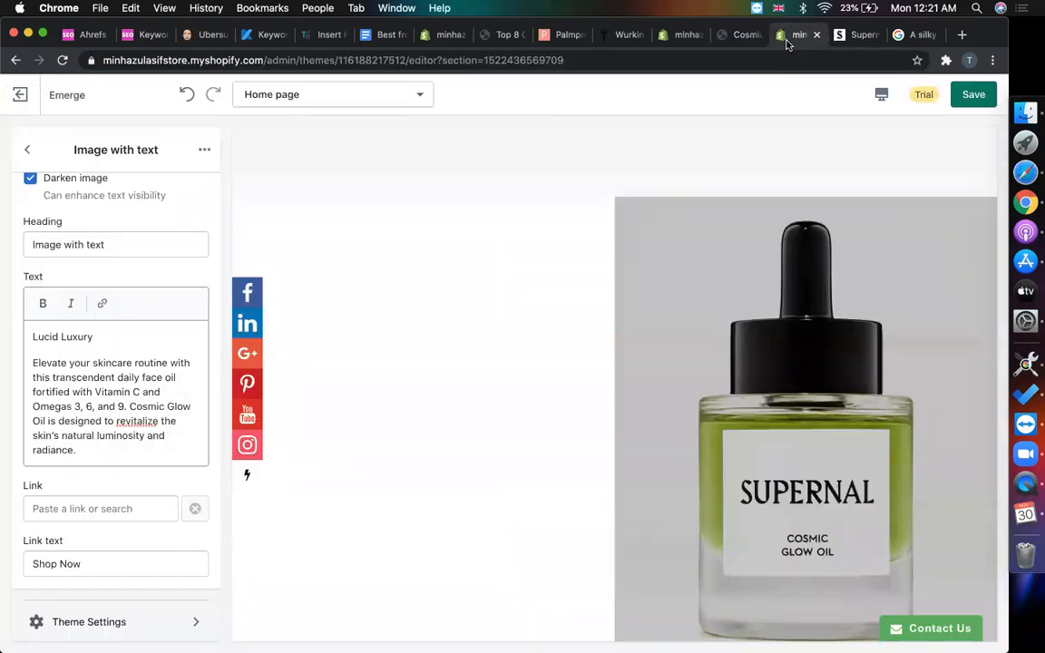
- Point the Shop Now button's link to Products > Cosmic Glow Oil
click(124, 500)
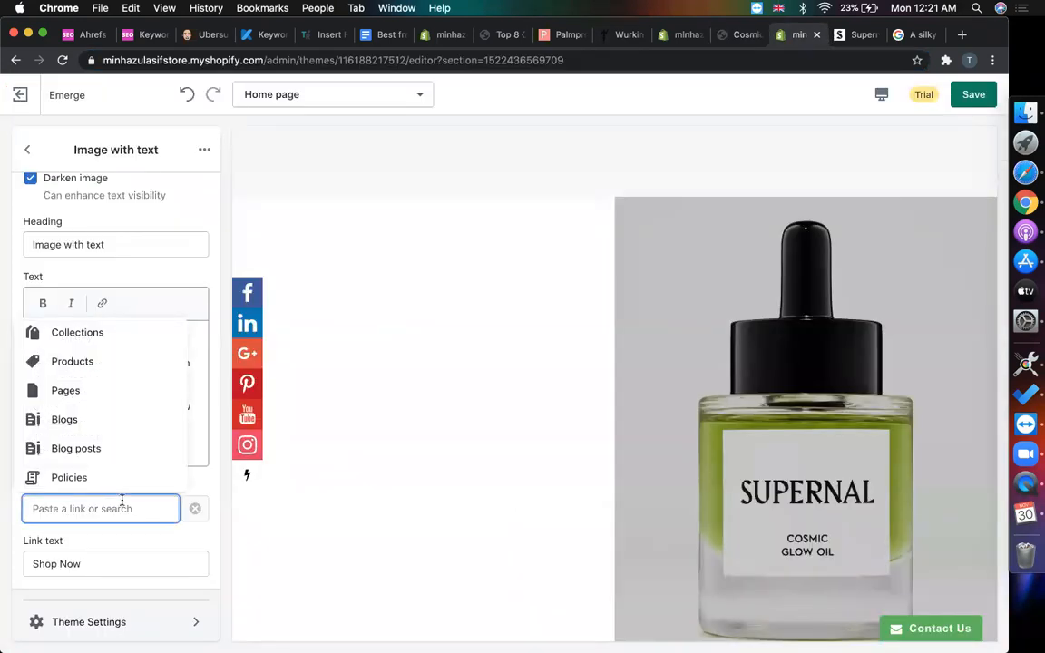
click(86, 363)
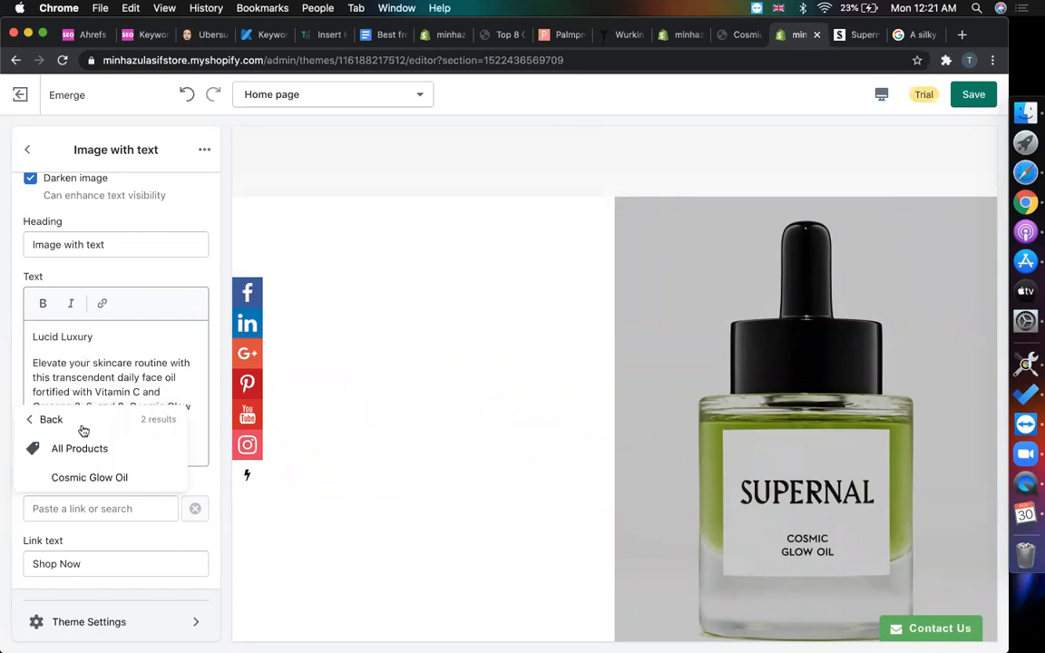
click(89, 476)
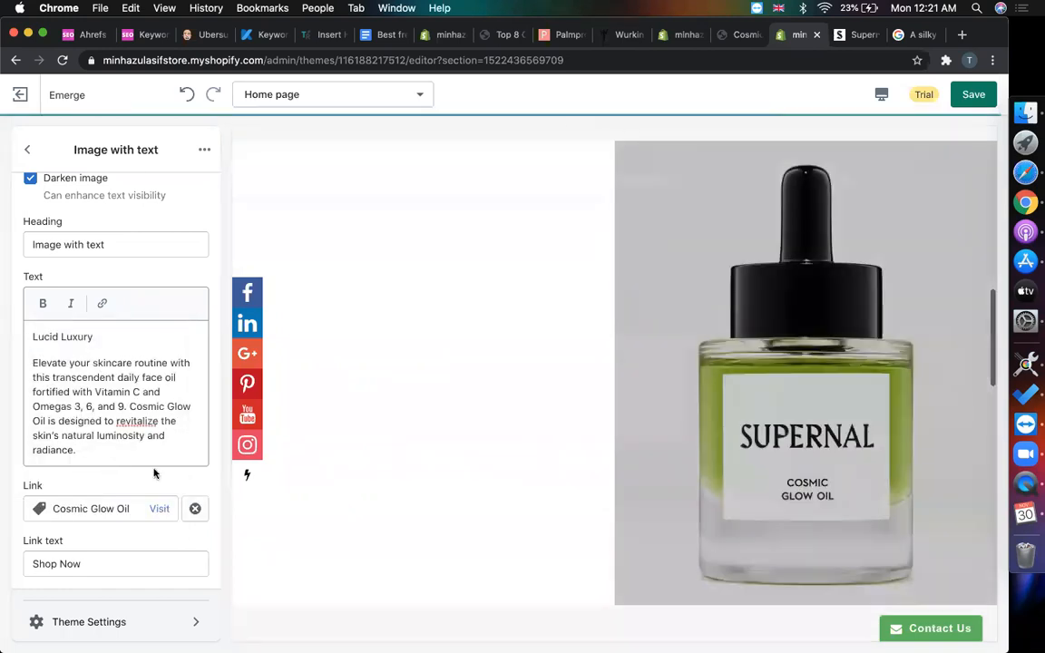
scroll(523, 354, down, 3)
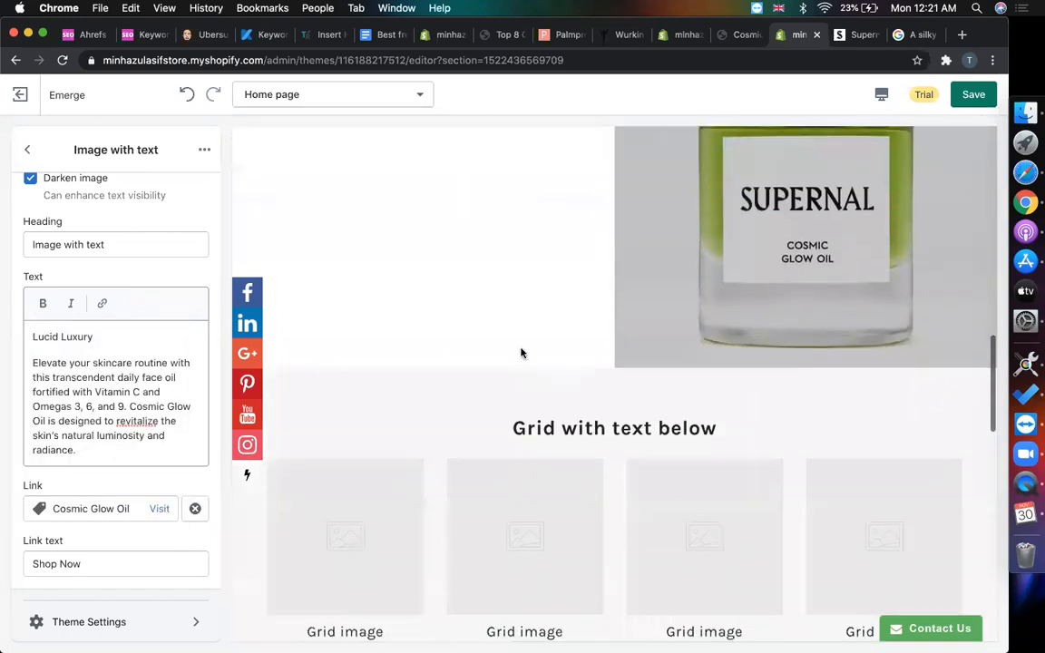
scroll(522, 354, up, 5)
scroll(499, 359, down, 1)
scroll(494, 360, down, 1)
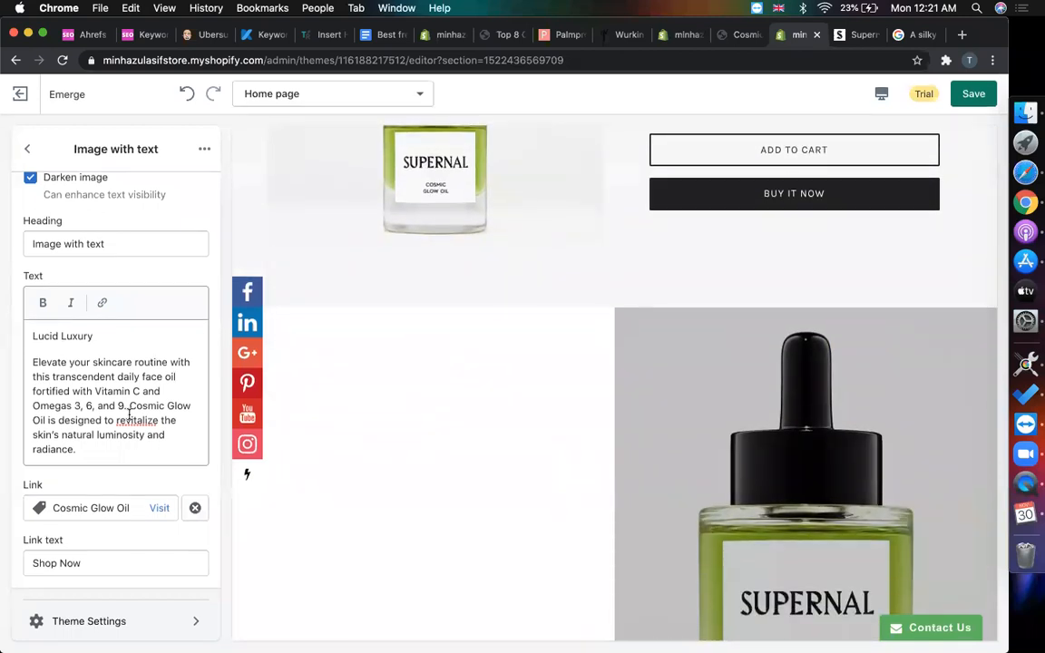
scroll(101, 462, up, 5)
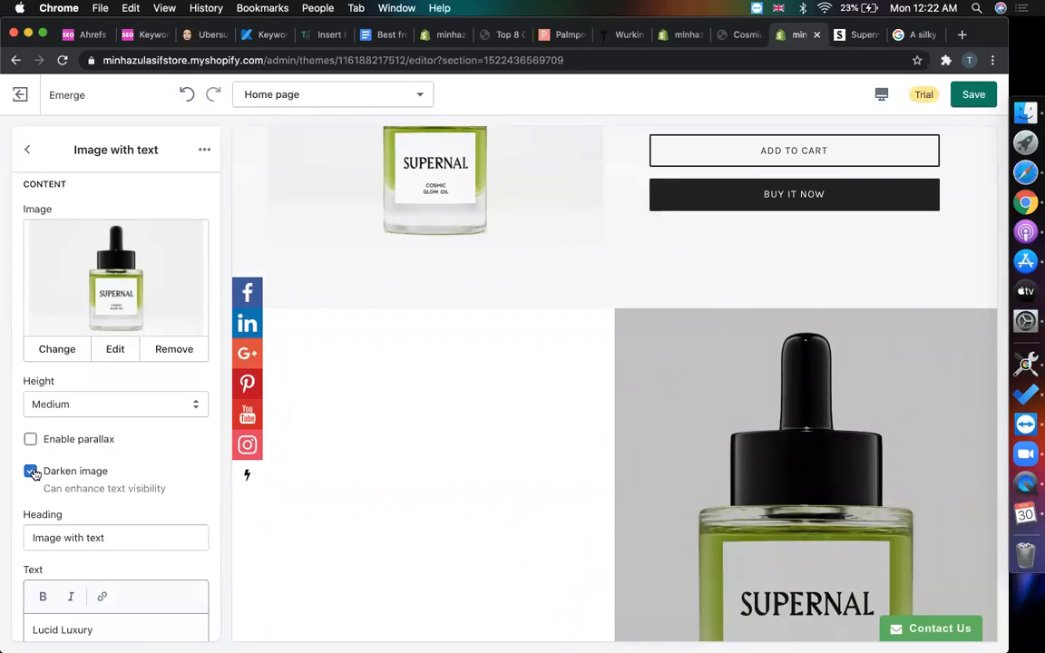
scroll(36, 449, up, 2)
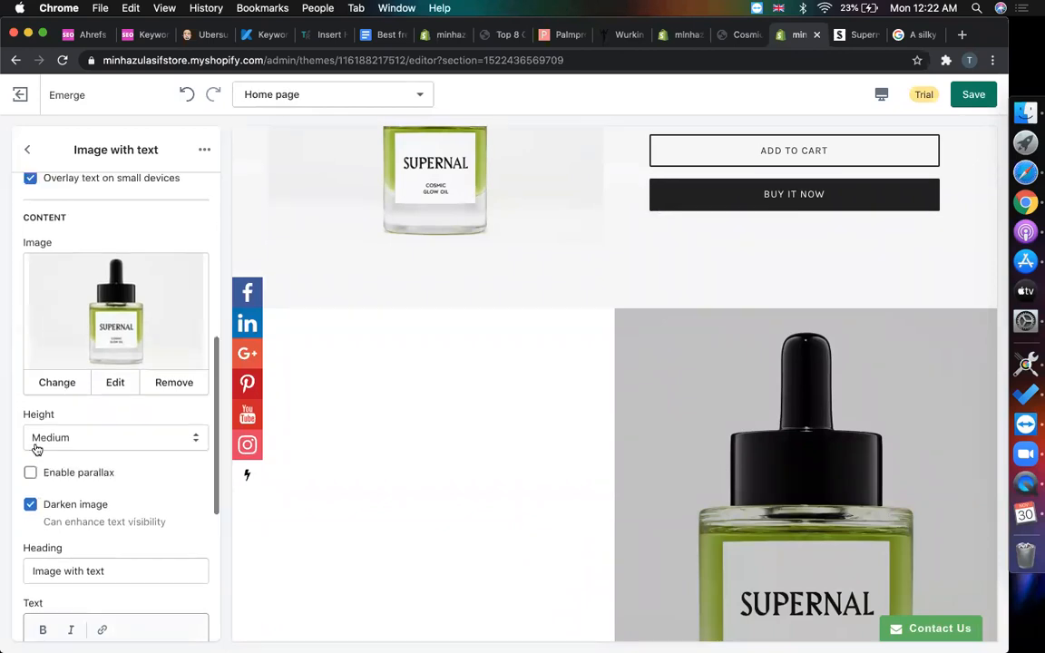
click(81, 486)
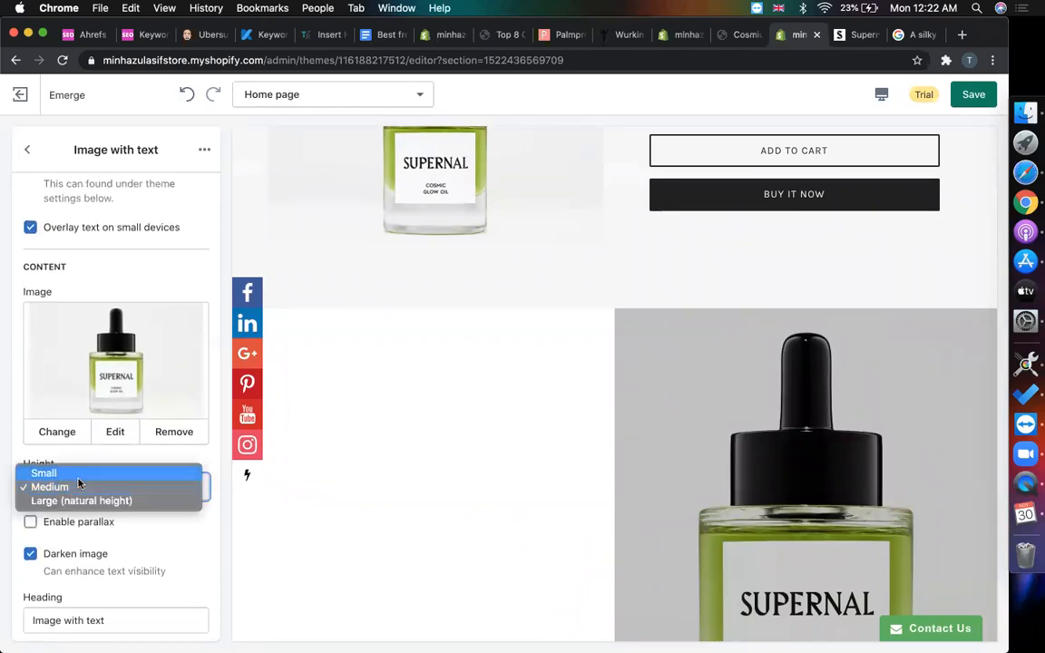
click(77, 472)
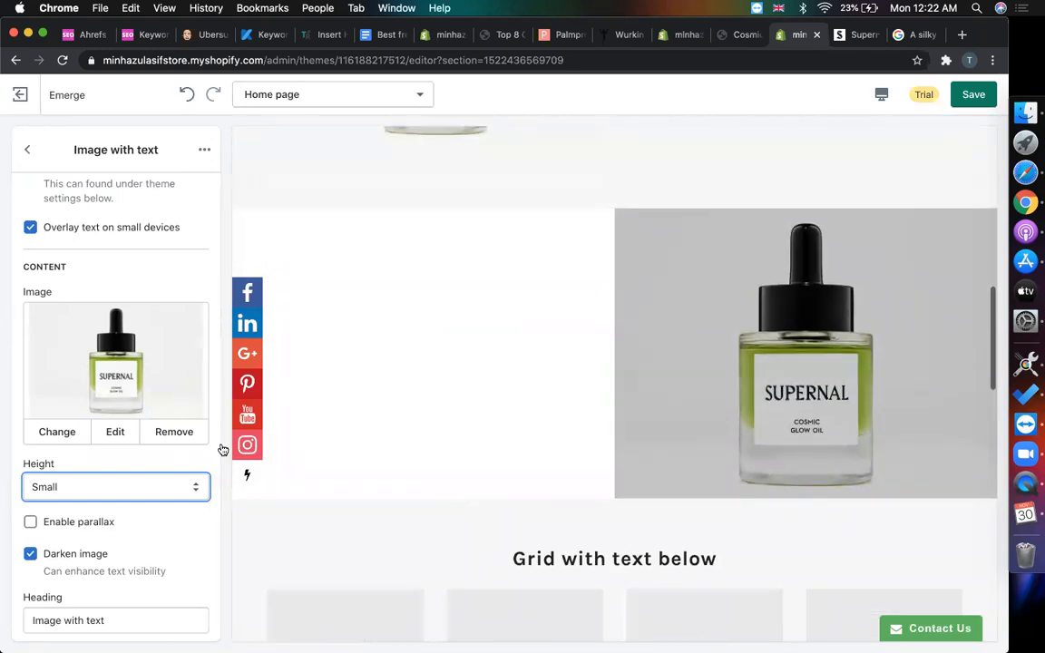
click(71, 483)
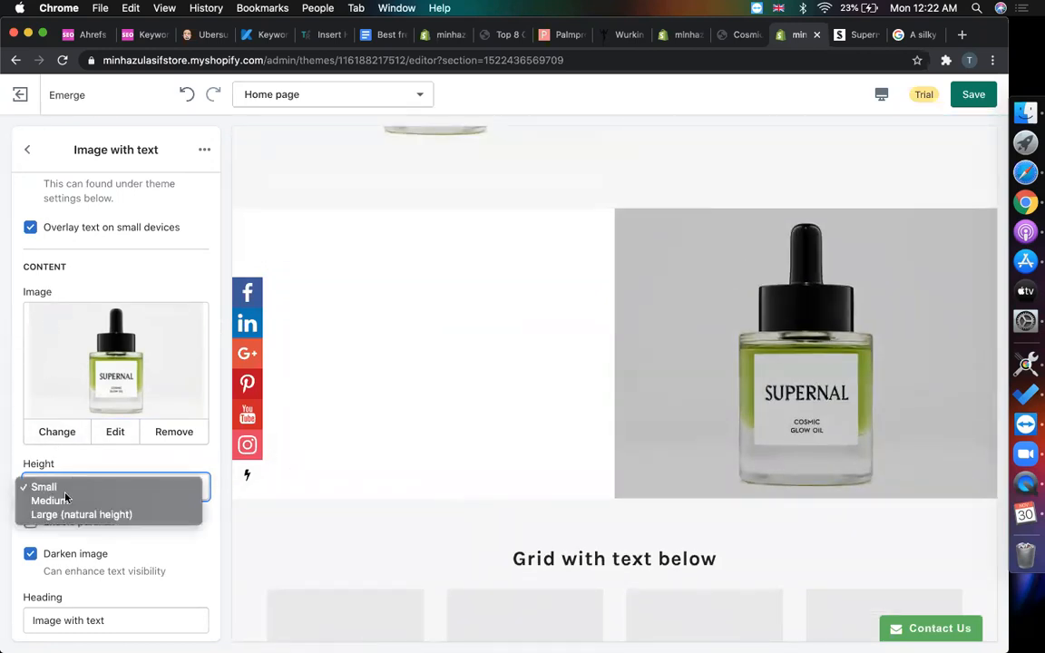
click(65, 497)
scroll(89, 438, up, 5)
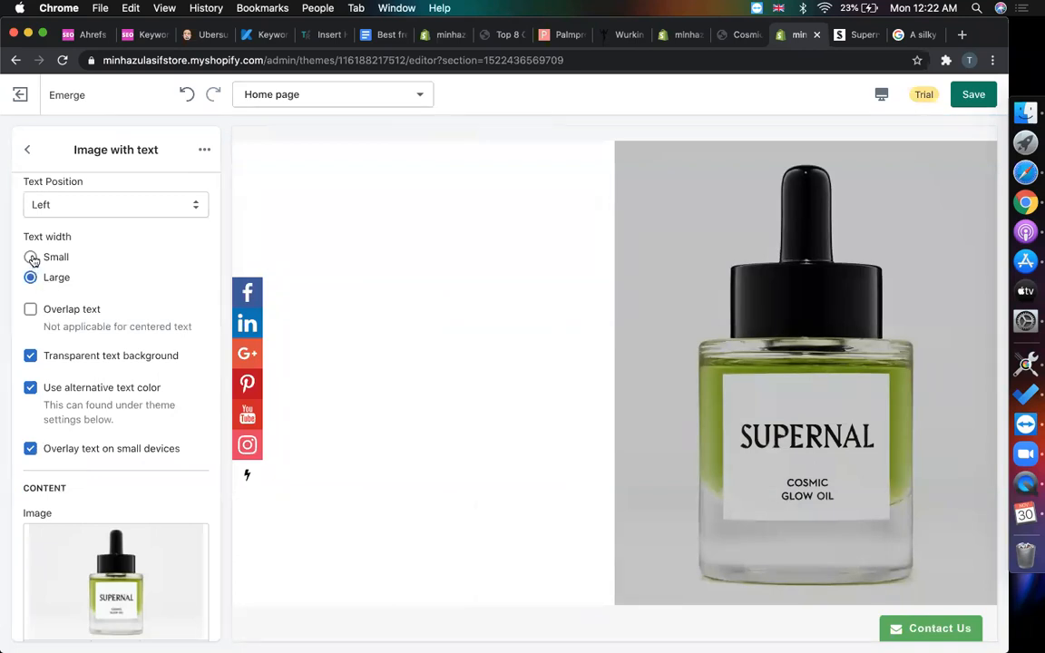
scroll(340, 261, up, 2)
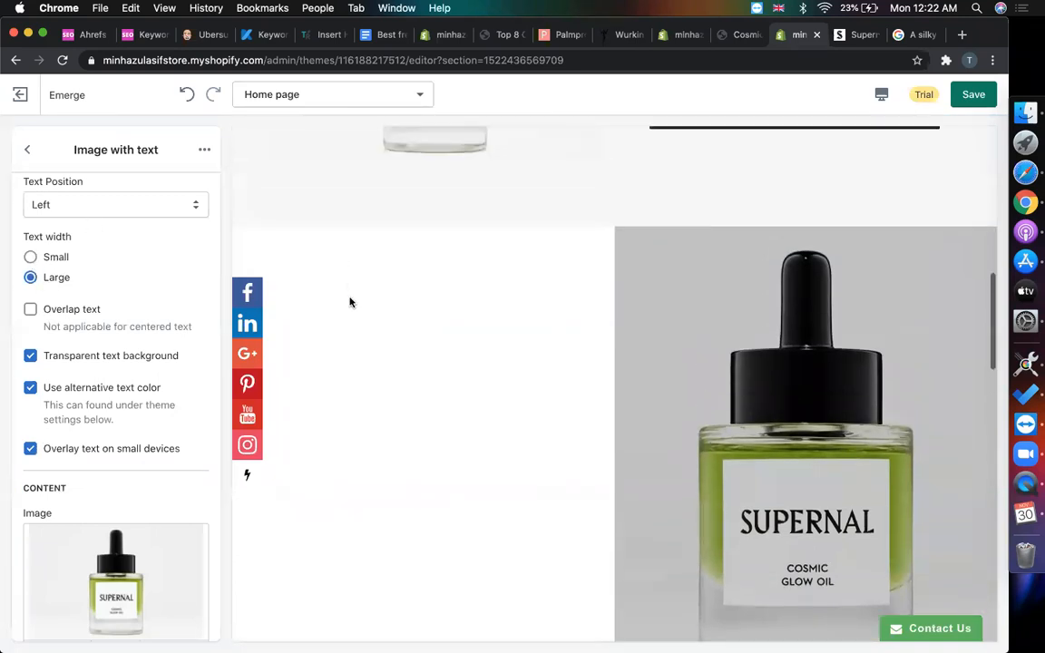
click(554, 452)
click(363, 360)
drag(463, 534, 314, 326)
drag(374, 538, 270, 336)
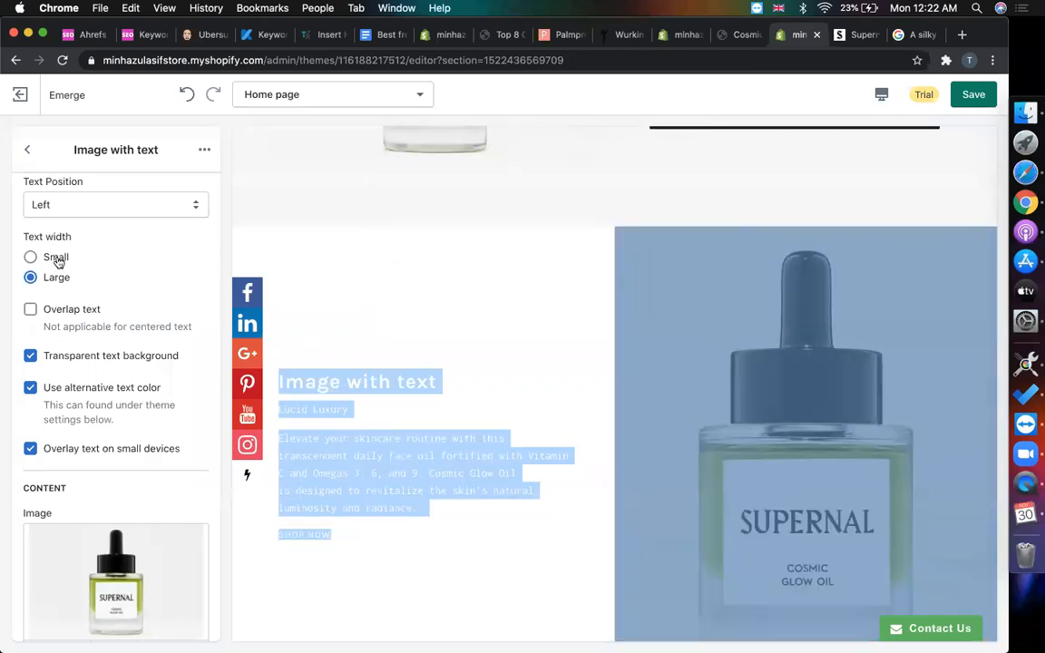
scroll(82, 290, up, 3)
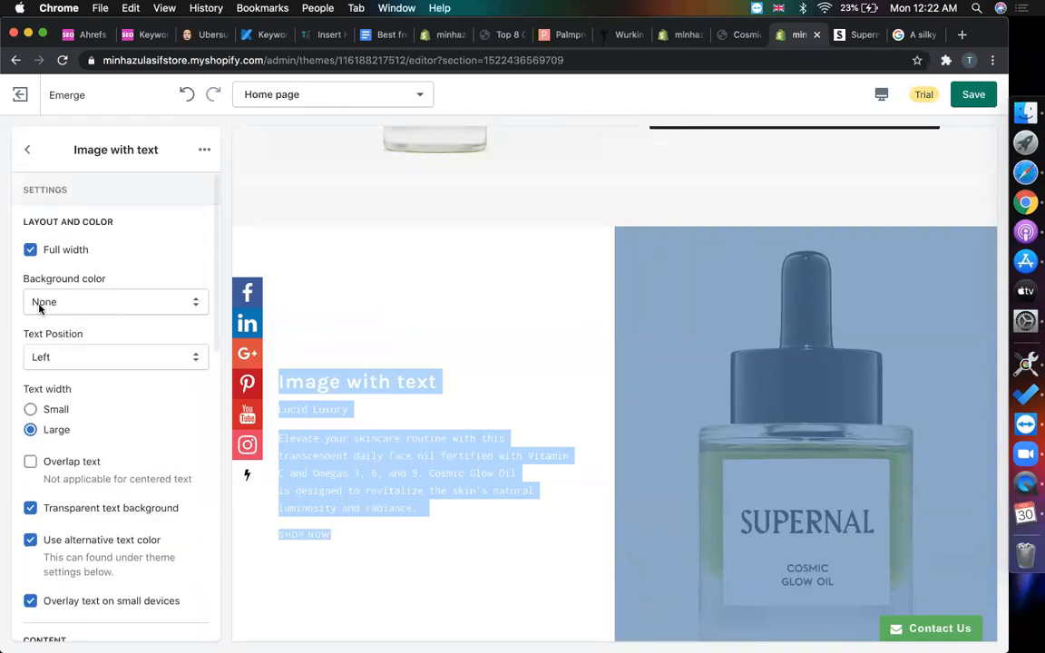
- Try Light grey, then set the Image with text background to Dark for readable text
click(39, 307)
click(47, 313)
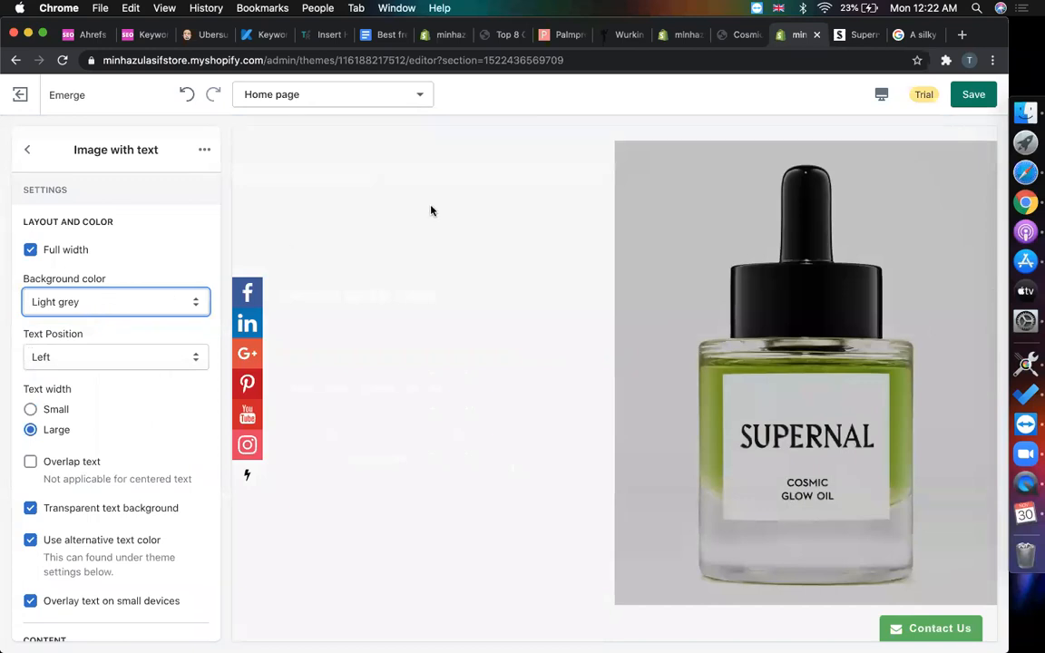
click(119, 295)
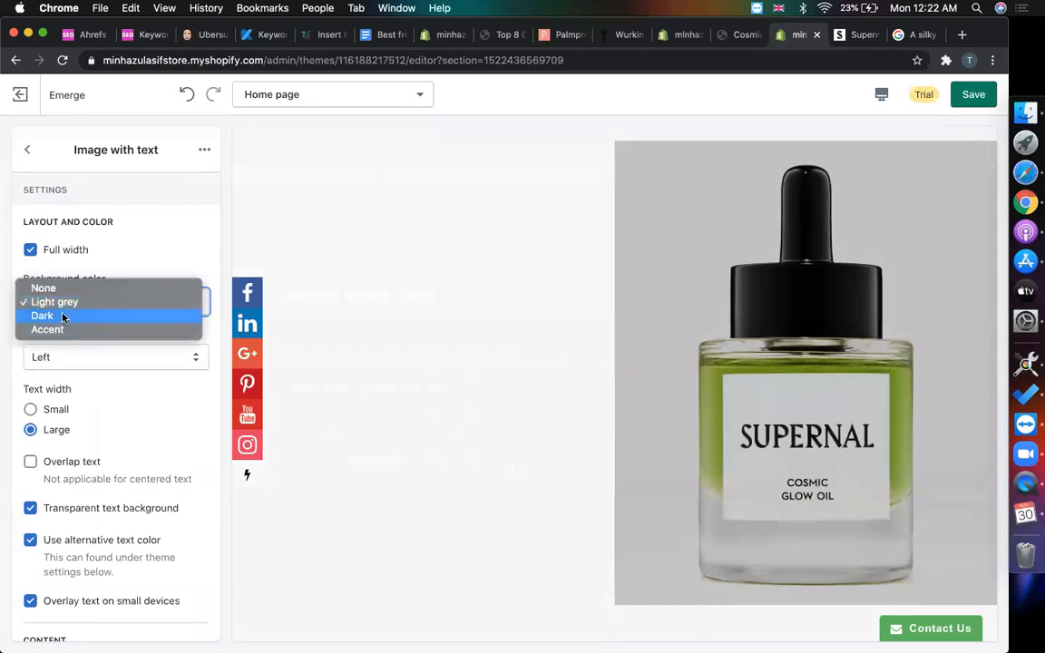
key(Escape)
click(63, 303)
click(62, 319)
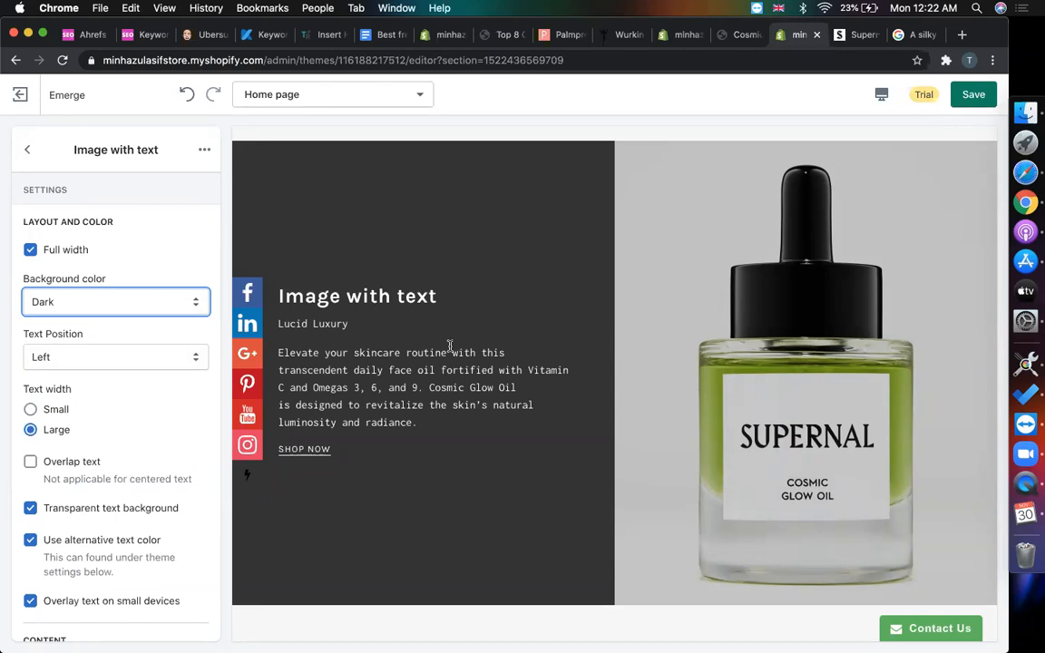
click(31, 466)
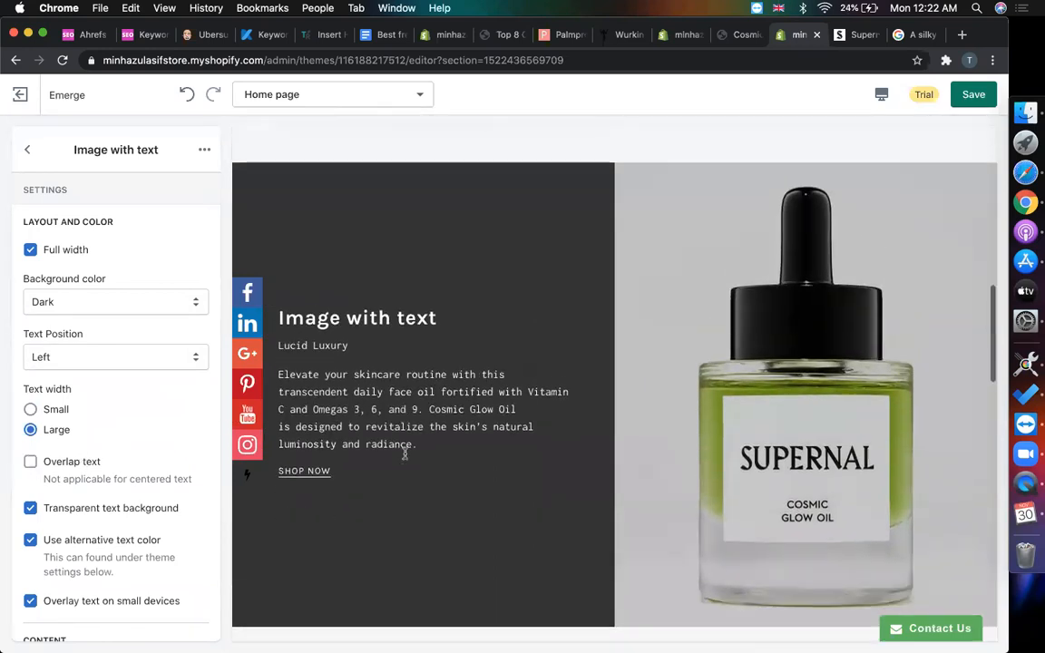
scroll(405, 454, down, 5)
click(31, 150)
- Delete the Grid with text below section, leaving two Image with text sections
scroll(476, 326, down, 2)
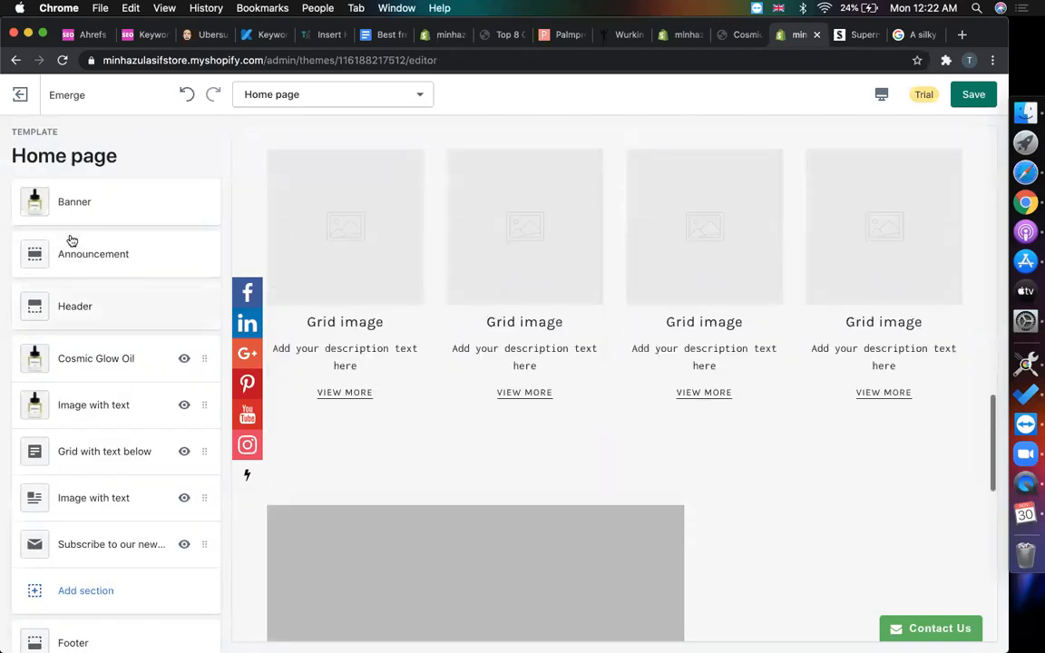
scroll(111, 398, down, 2)
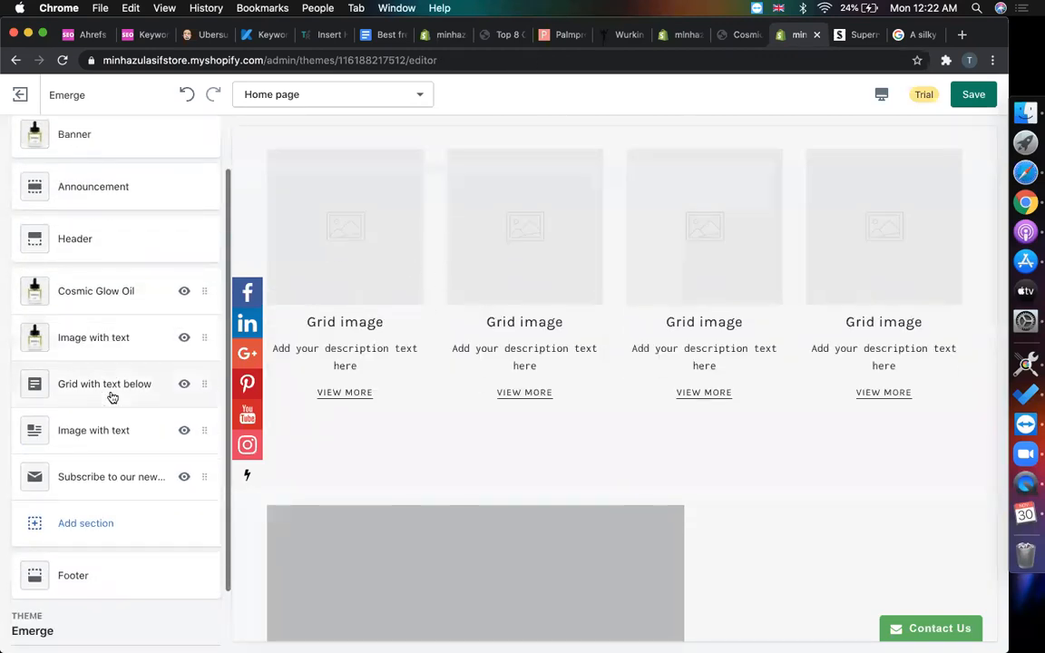
click(112, 397)
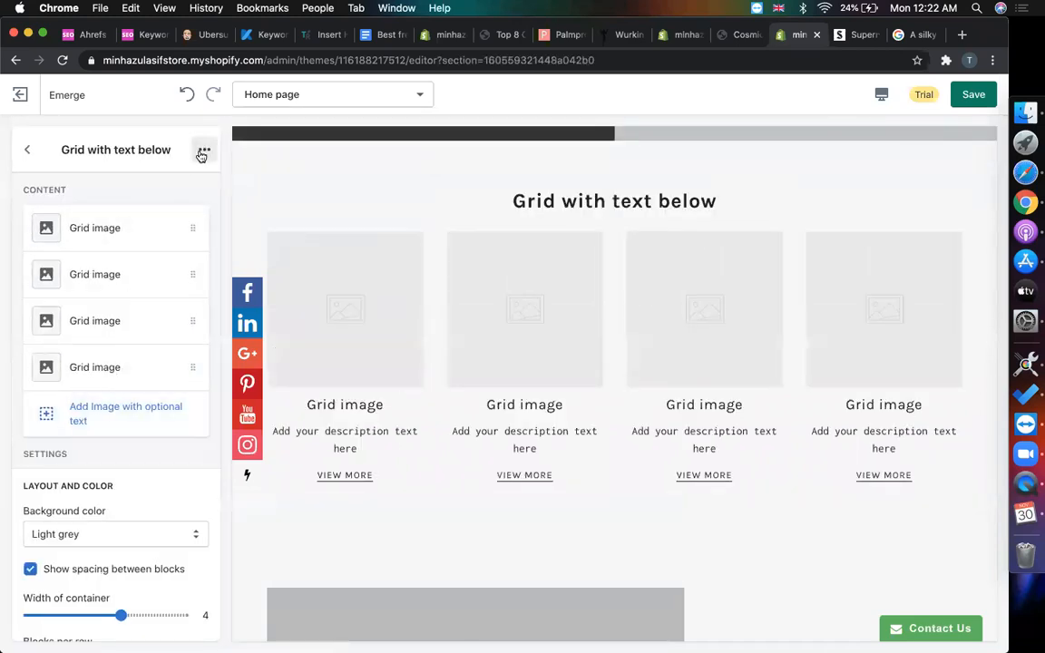
click(204, 150)
click(175, 224)
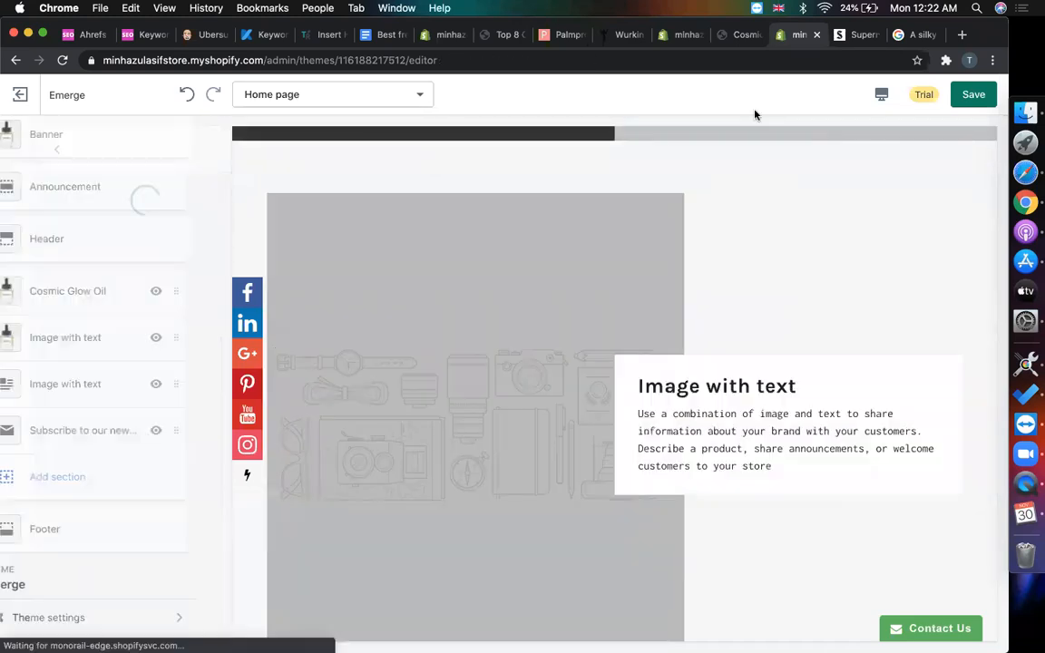
click(857, 34)
- Save the Cosmic Glow Oil packaging photo from supernal.co as a JPEG under its suggested name
scroll(648, 287, down, 6)
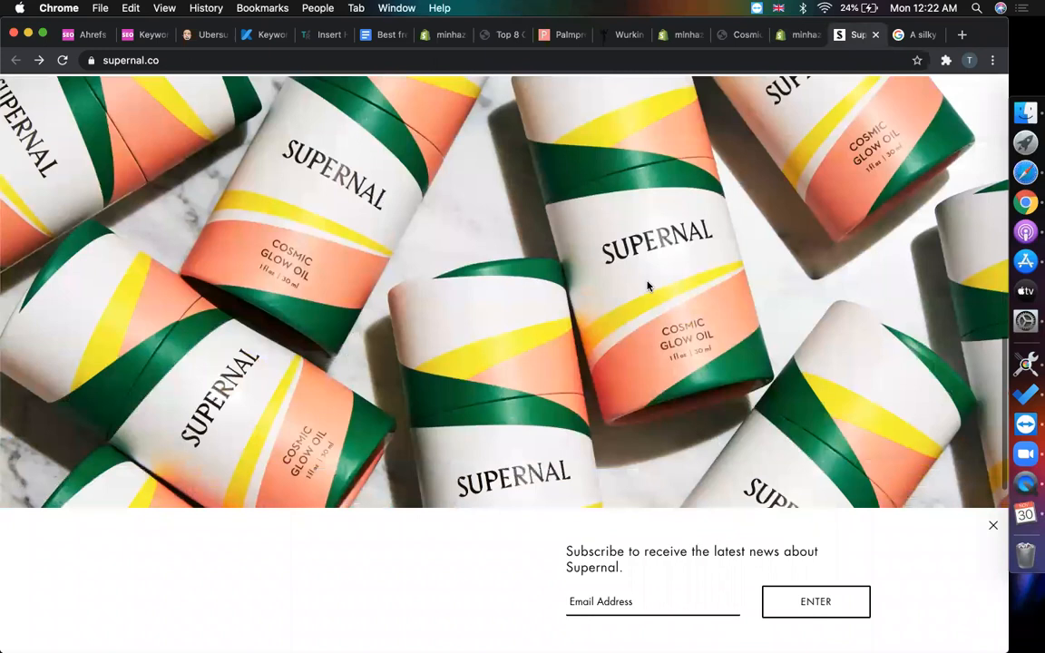
scroll(633, 283, down, 2)
scroll(633, 283, up, 5)
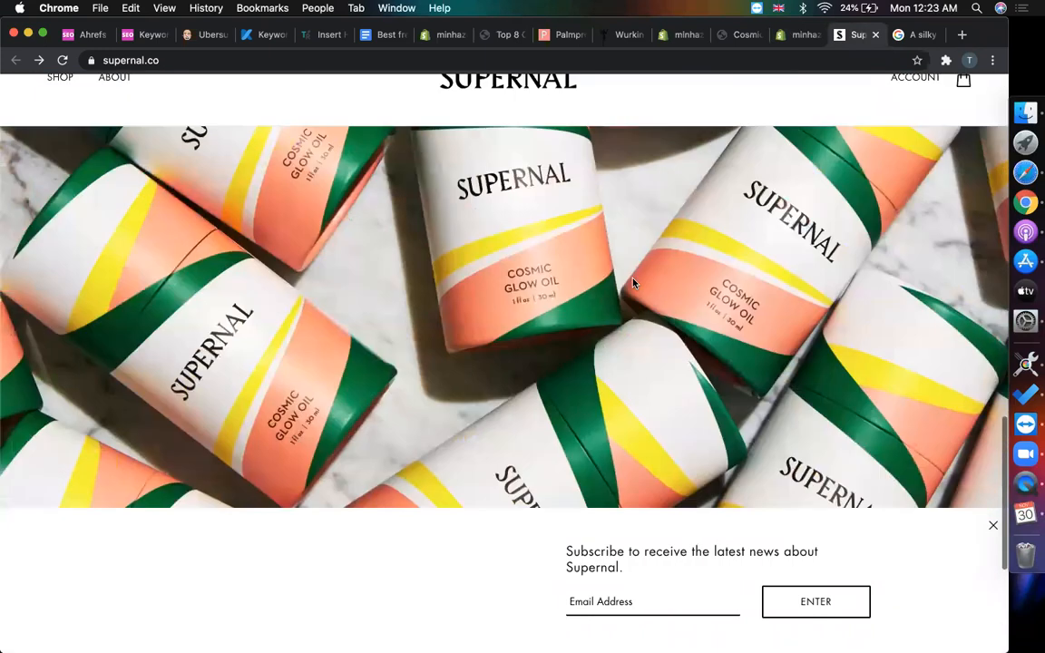
right_click(537, 283)
click(559, 302)
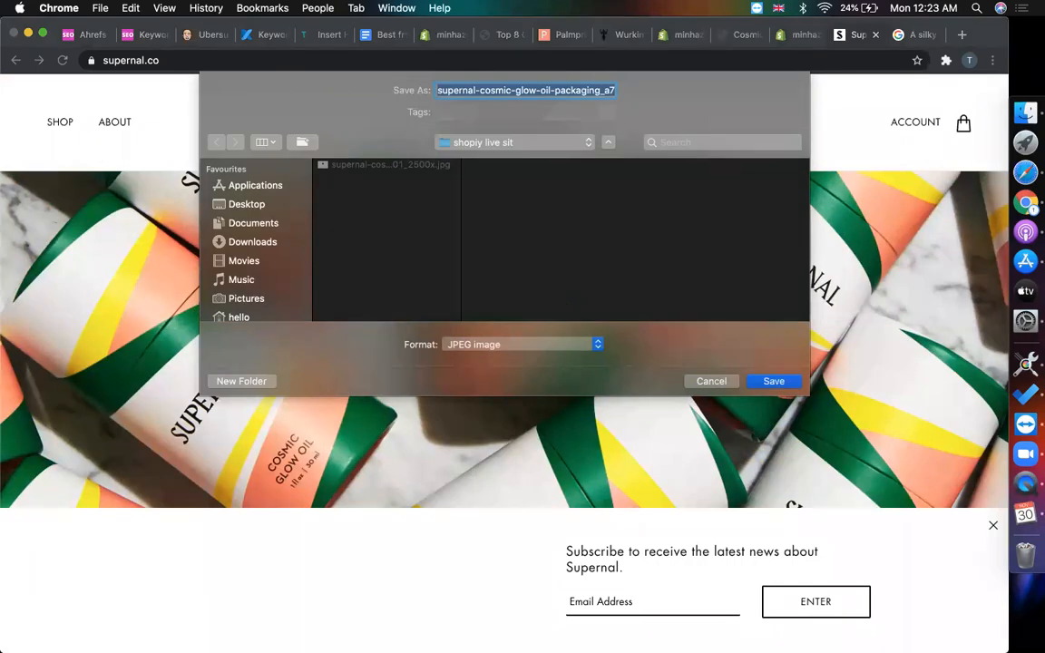
key(Return)
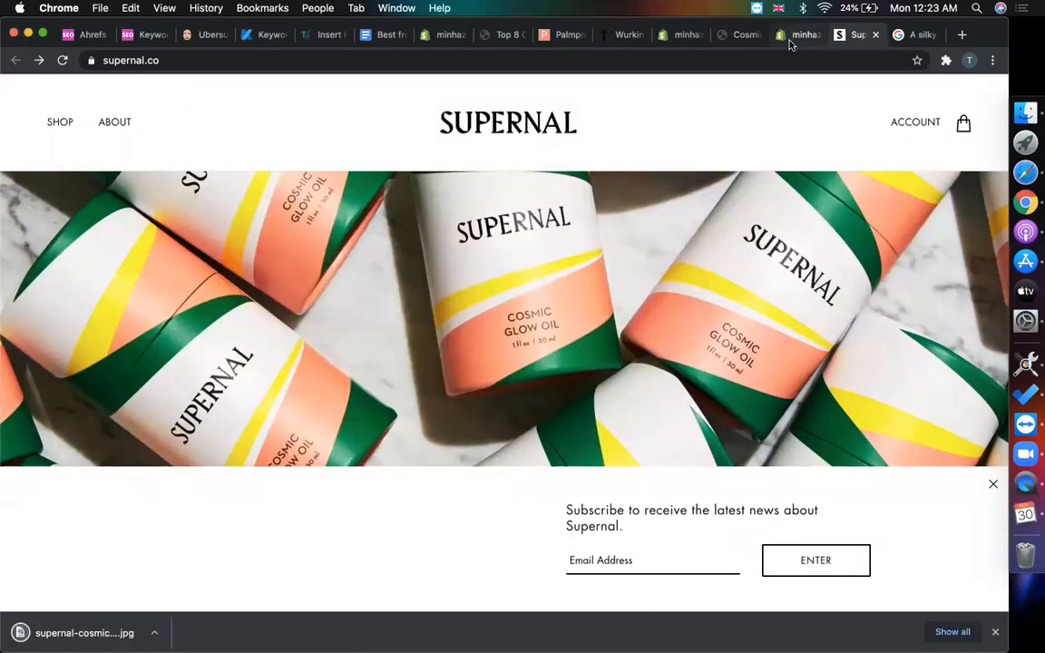
click(787, 37)
- Check the Cosmic Glow Oil section's Shop Now link text, then return to the section list
scroll(727, 310, up, 5)
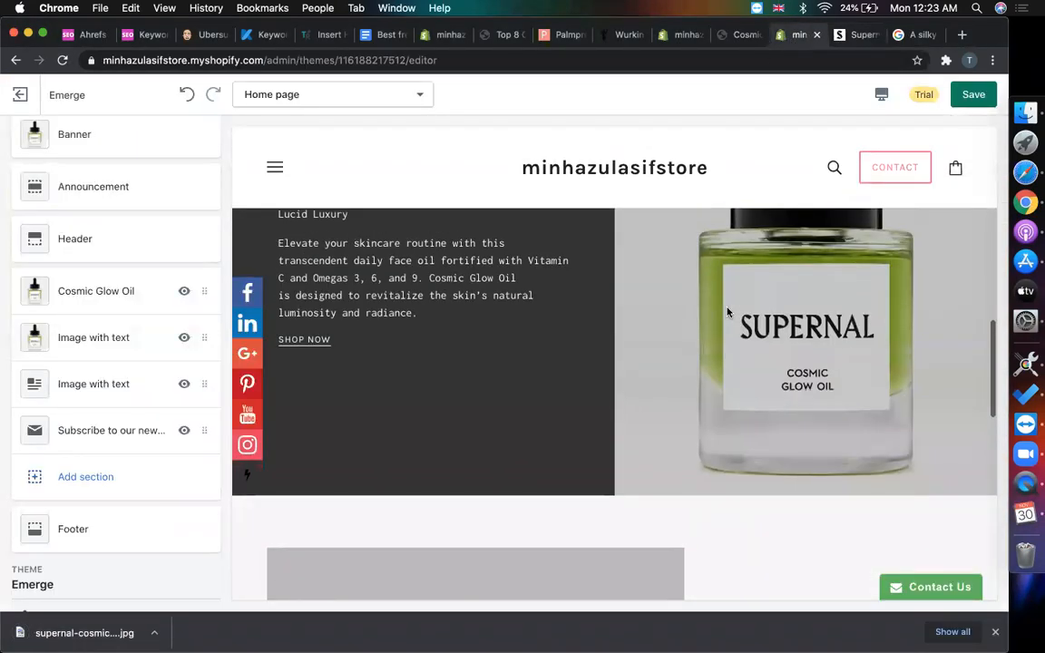
key(XF86AudioRaiseVolume)
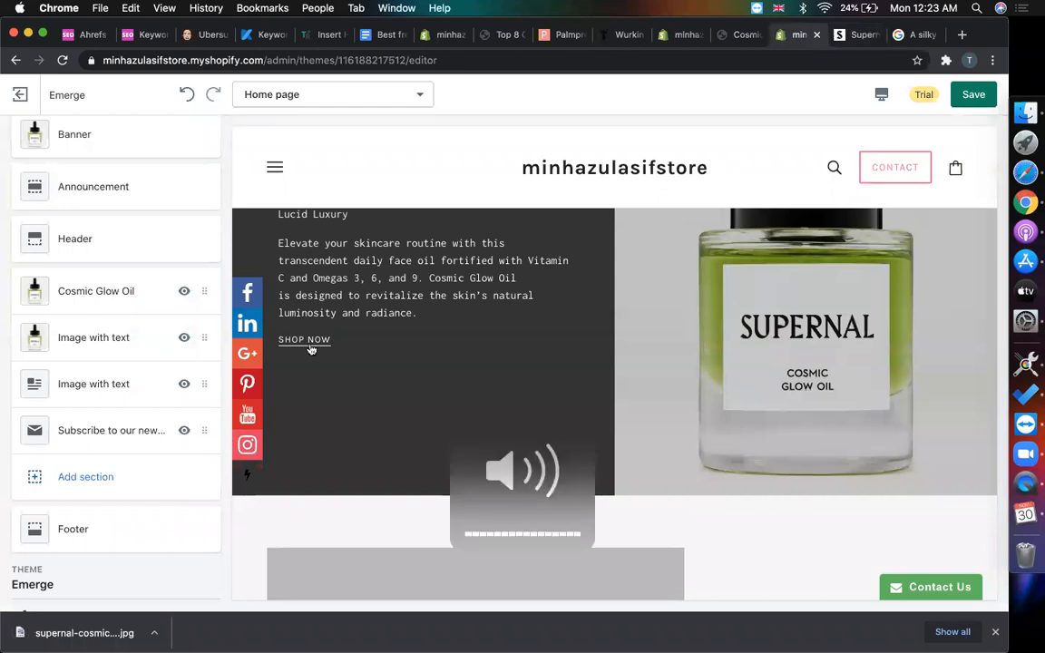
scroll(81, 340, up, 1)
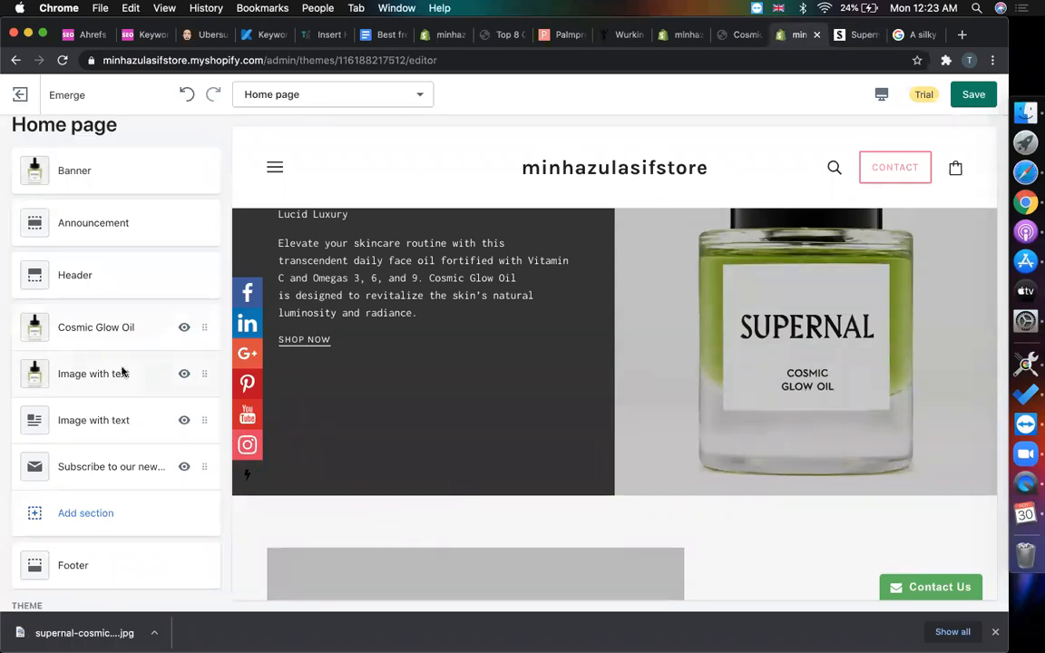
click(122, 371)
scroll(104, 426, down, 5)
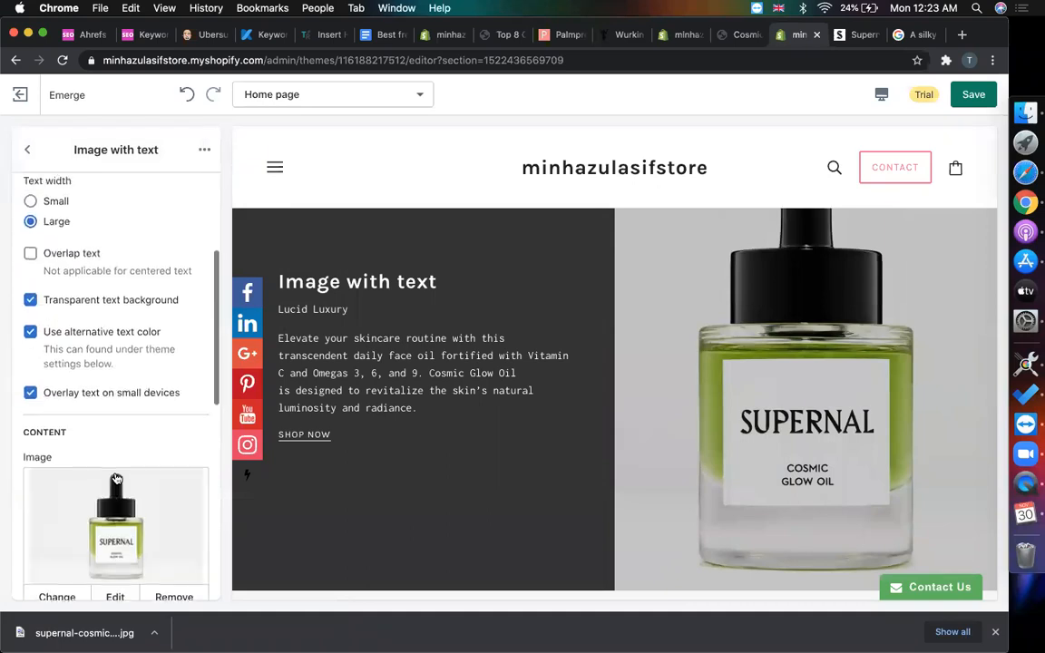
scroll(84, 291, down, 8)
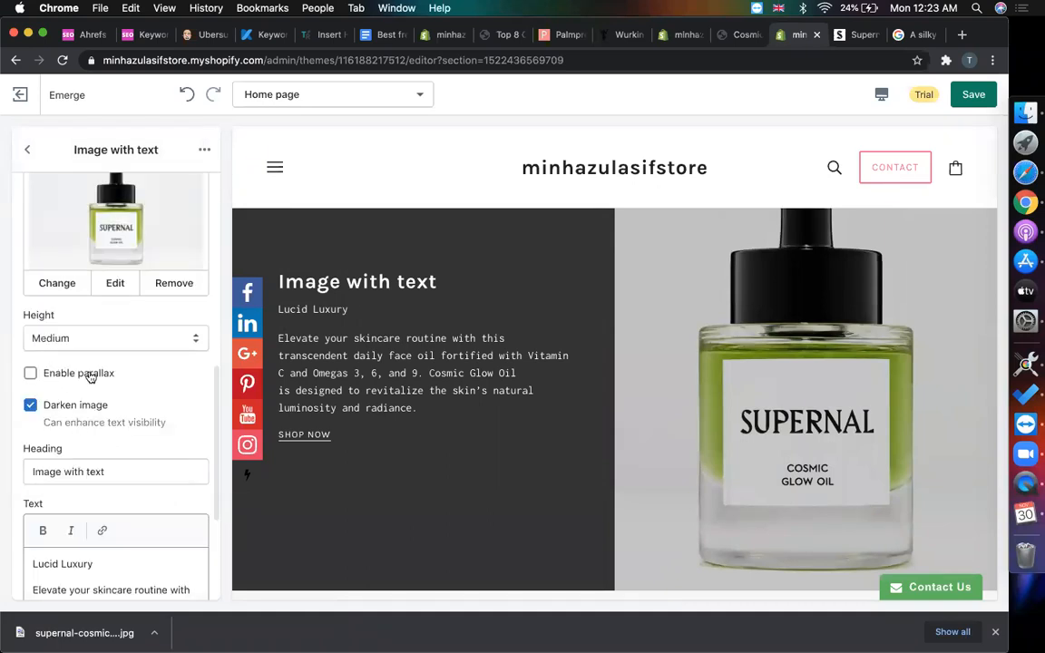
scroll(103, 497, down, 3)
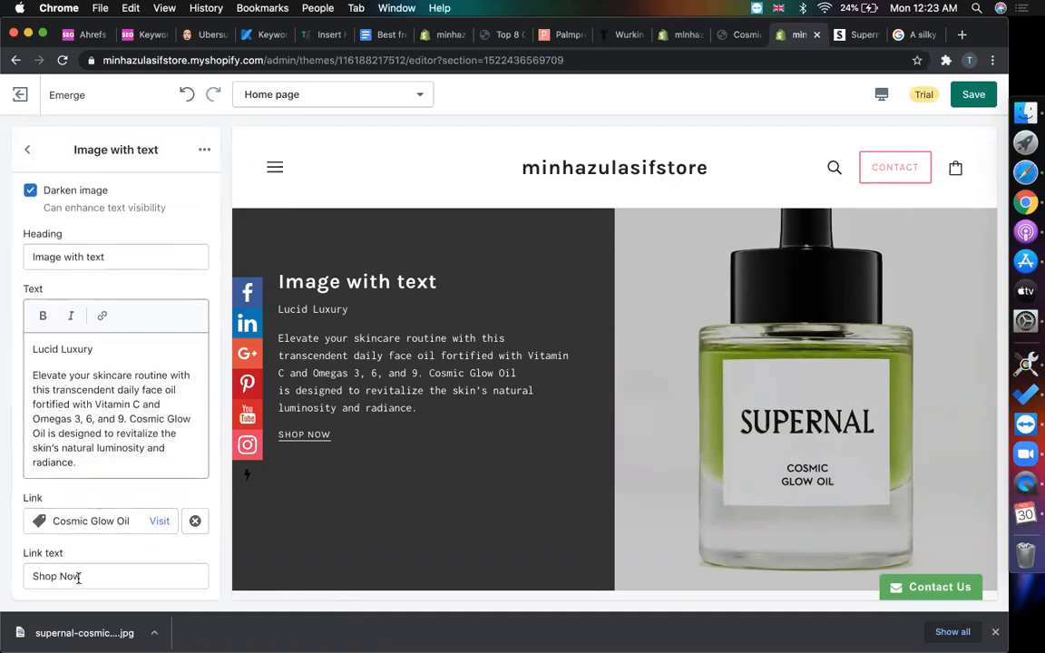
click(121, 568)
scroll(82, 218, up, 4)
click(27, 149)
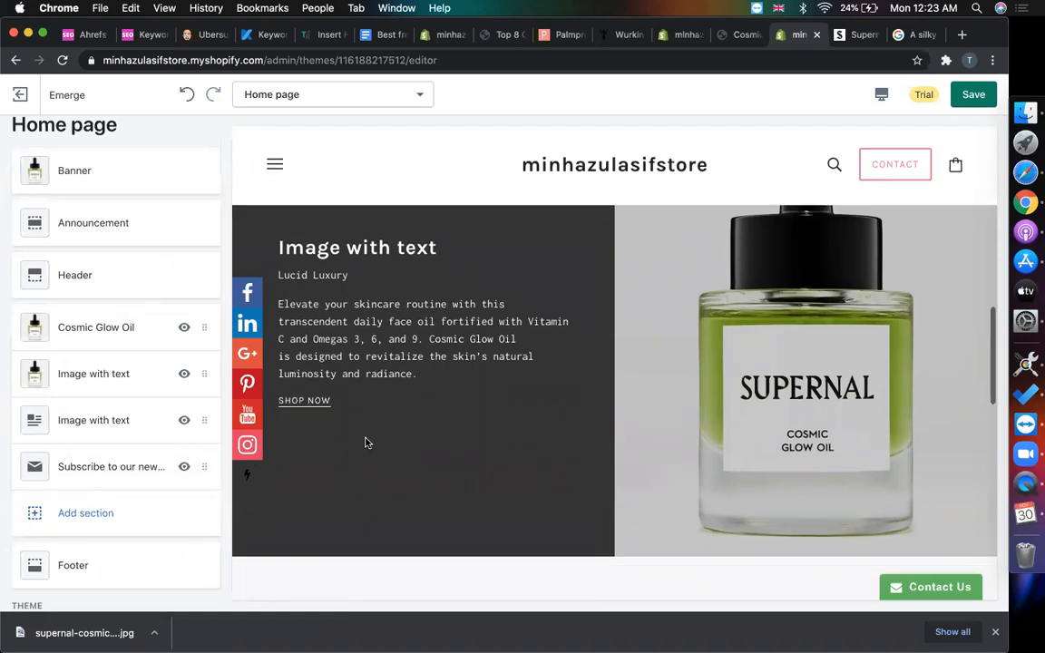
- Remove the placeholder Image with text section from the home page
scroll(376, 424, down, 6)
scroll(562, 408, up, 1)
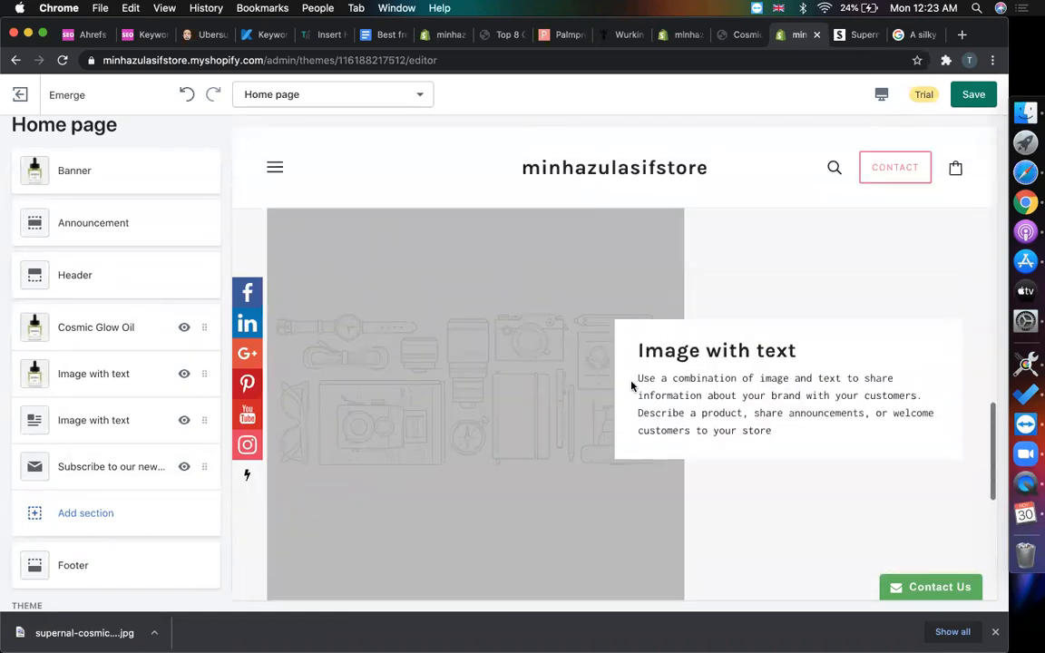
click(129, 420)
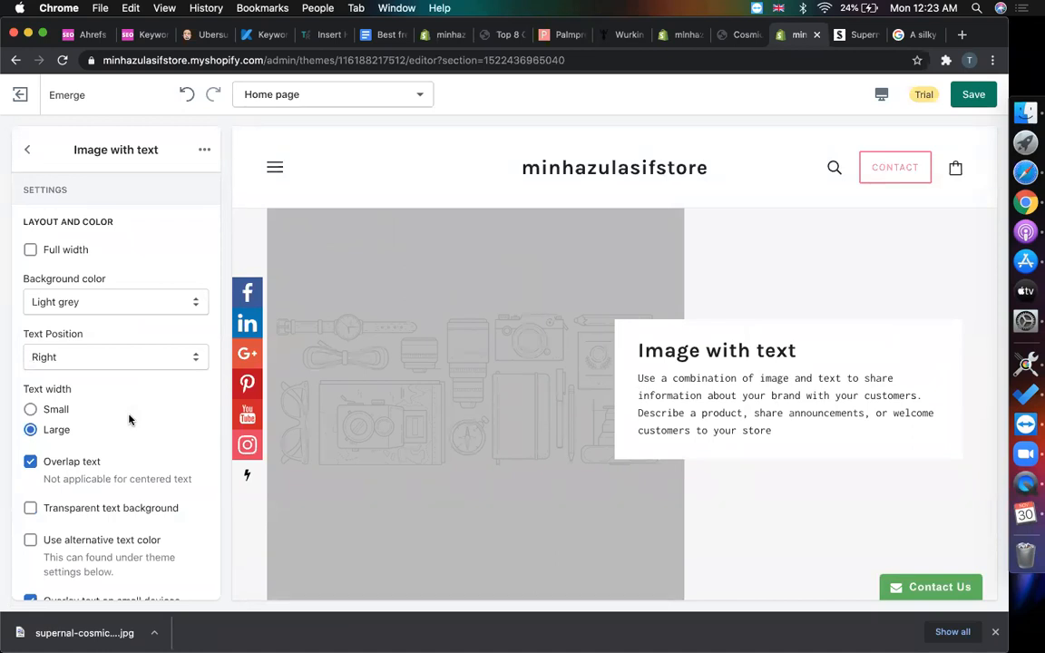
scroll(129, 420, down, 5)
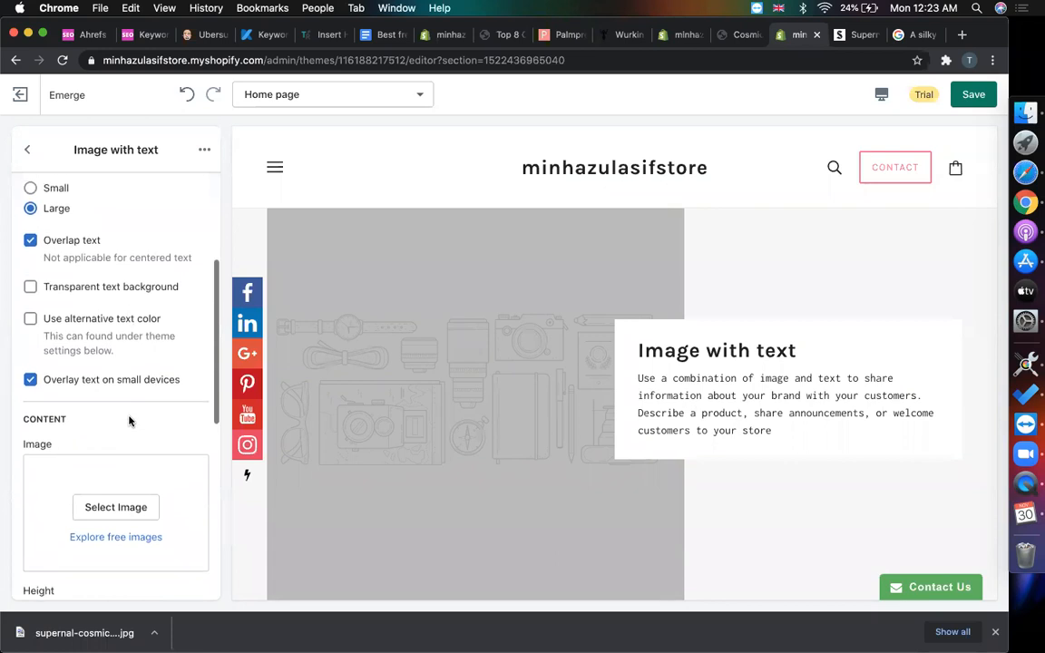
click(201, 150)
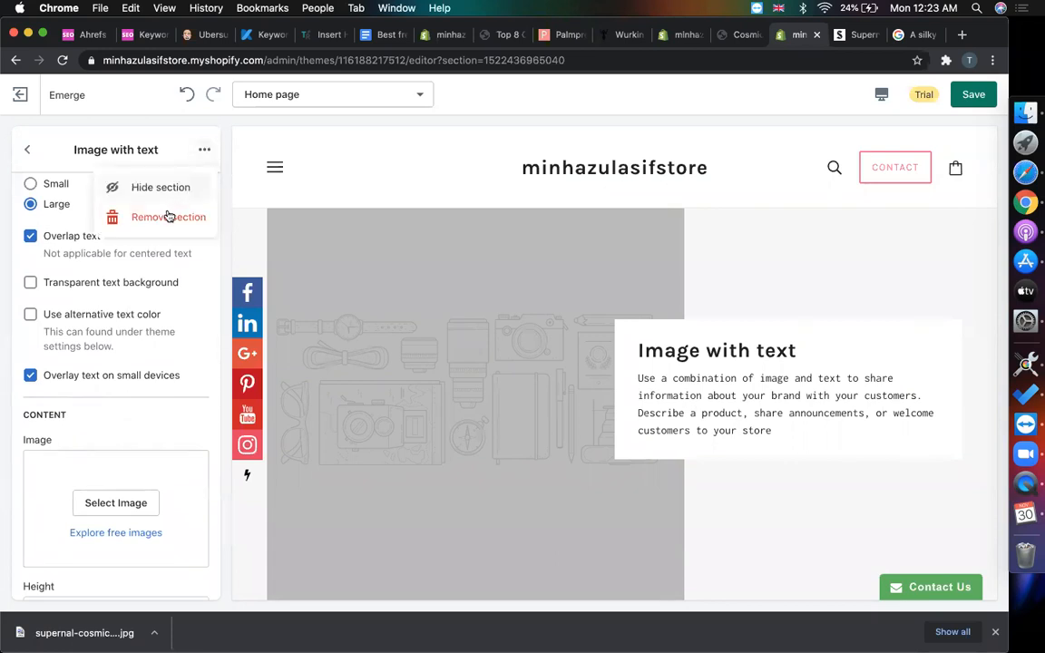
click(168, 215)
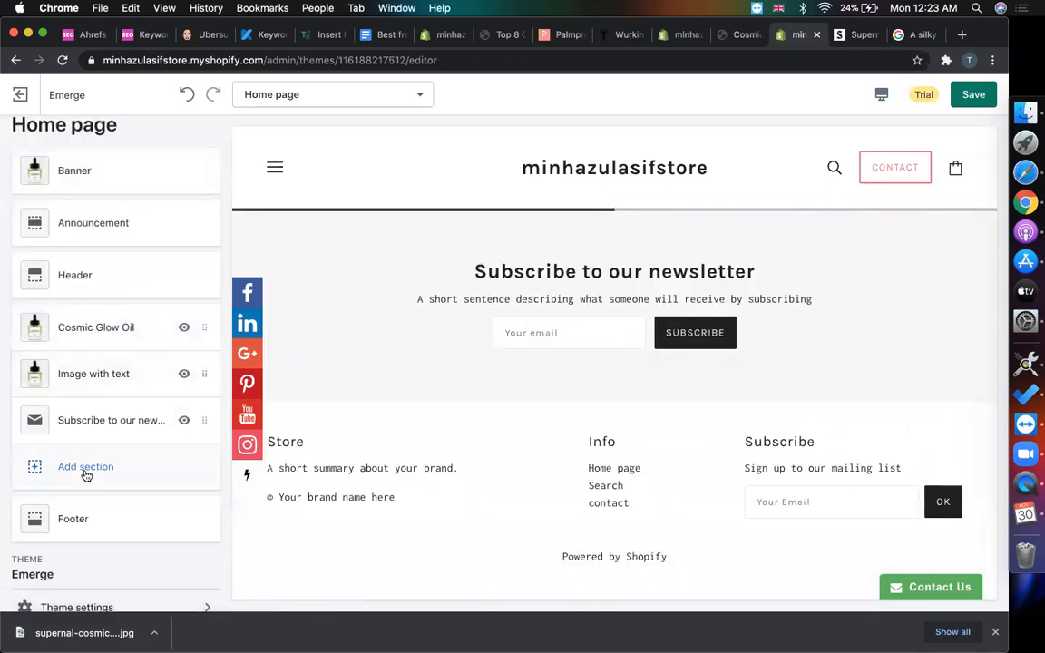
- Preview Grid with overlay, Grid with text below, Image with Text and Slideshow as new sections
click(102, 460)
scroll(119, 323, down, 10)
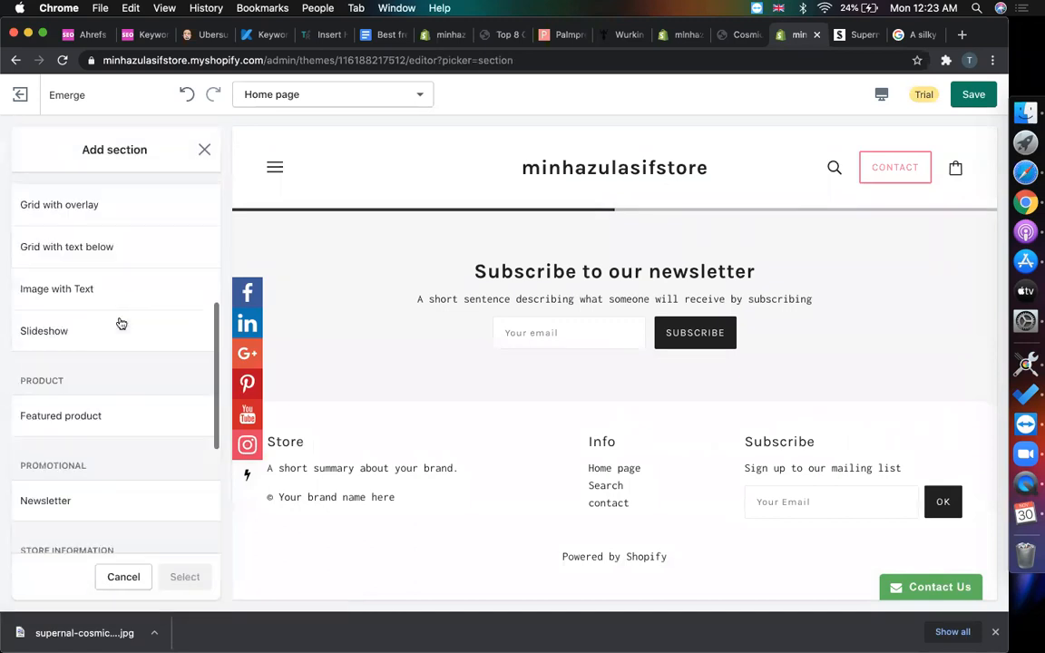
scroll(118, 325, up, 5)
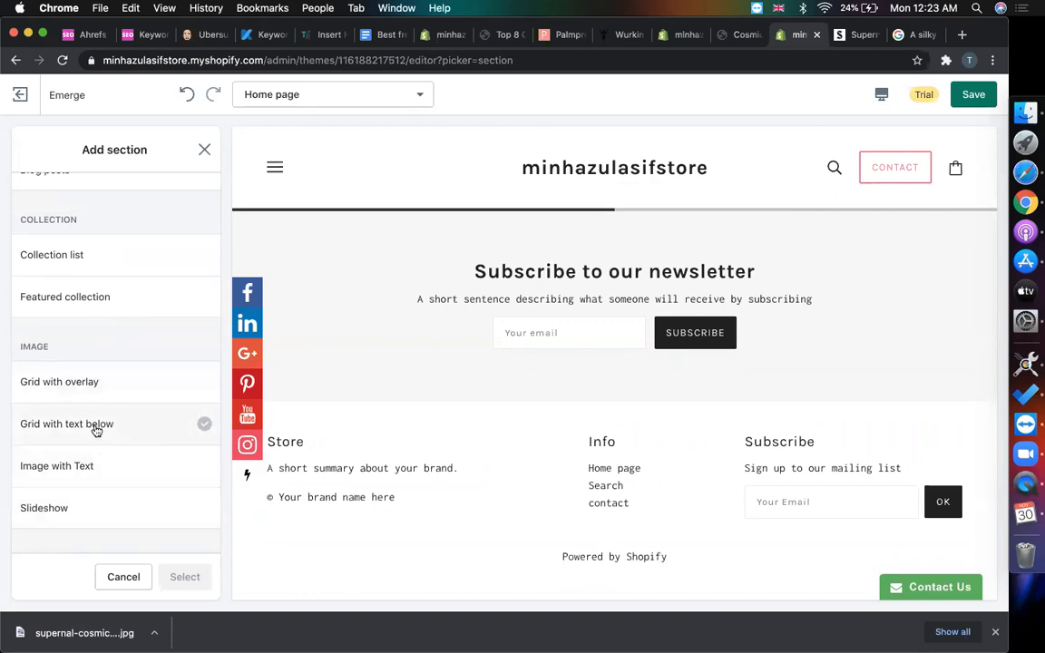
click(89, 396)
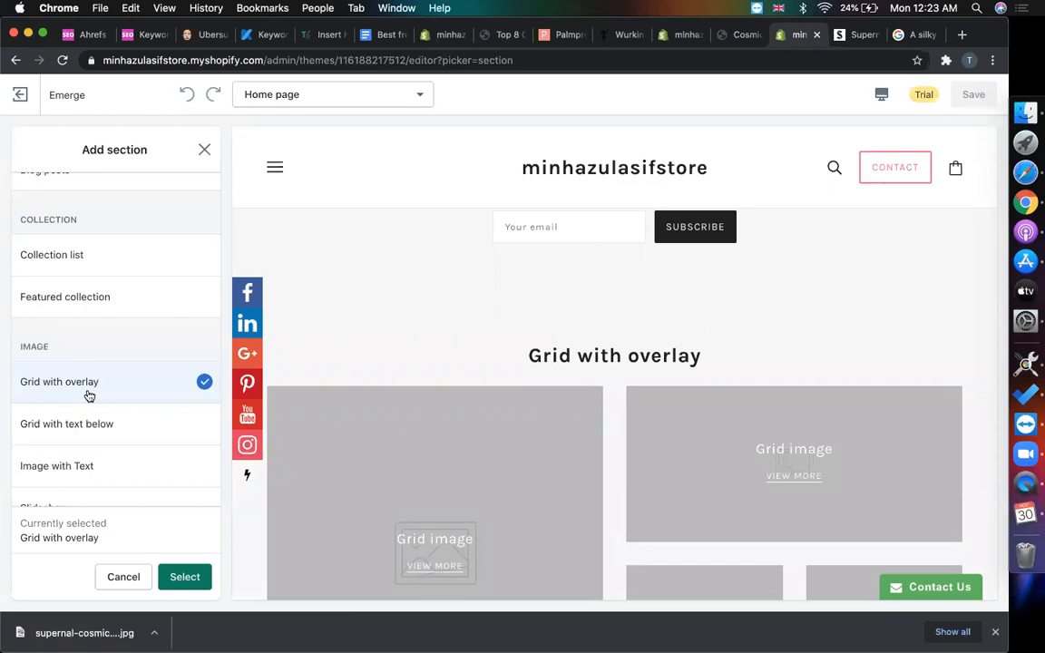
click(89, 420)
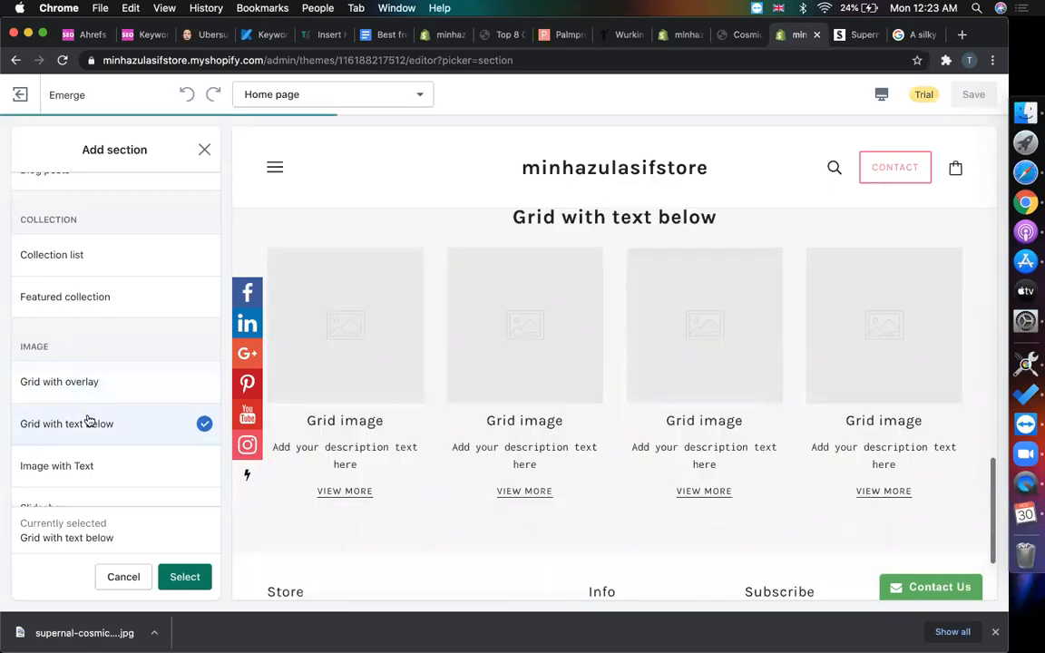
click(87, 465)
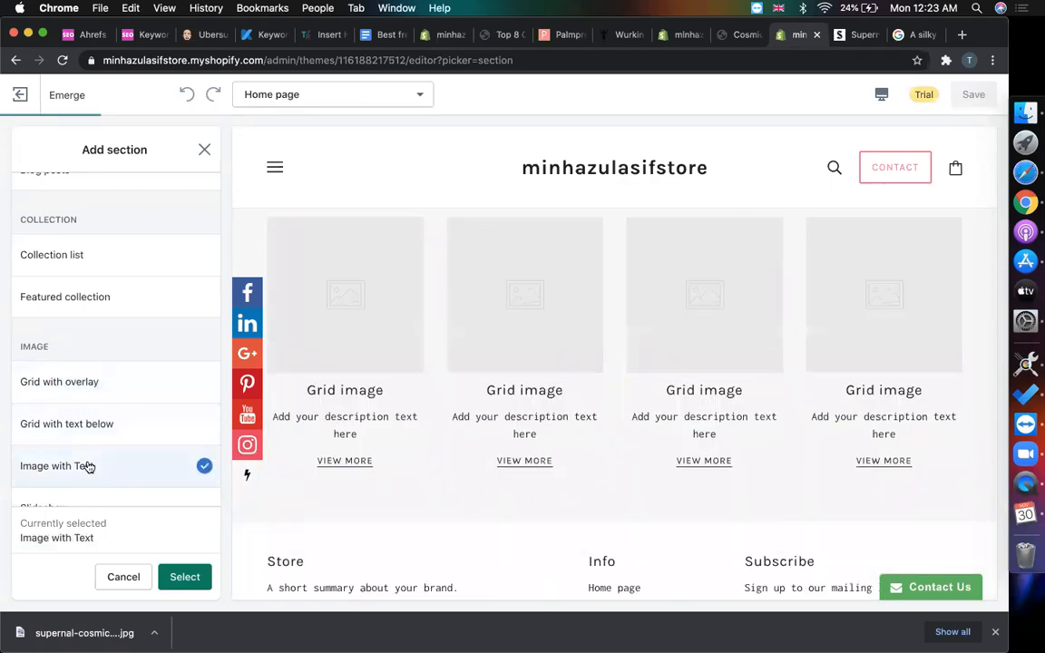
scroll(119, 441, down, 2)
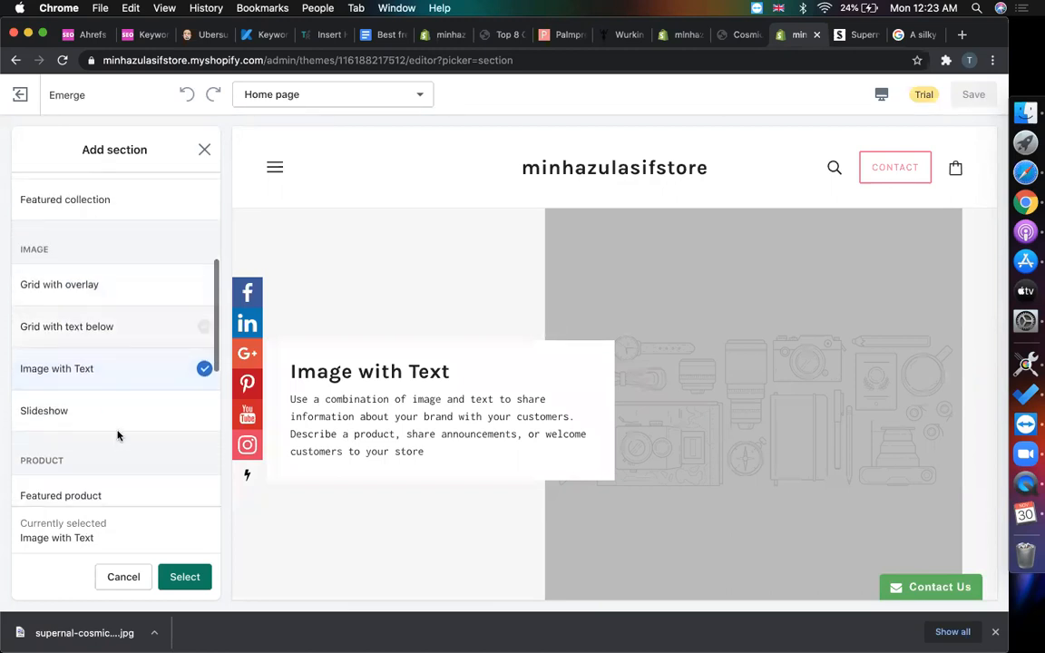
click(116, 428)
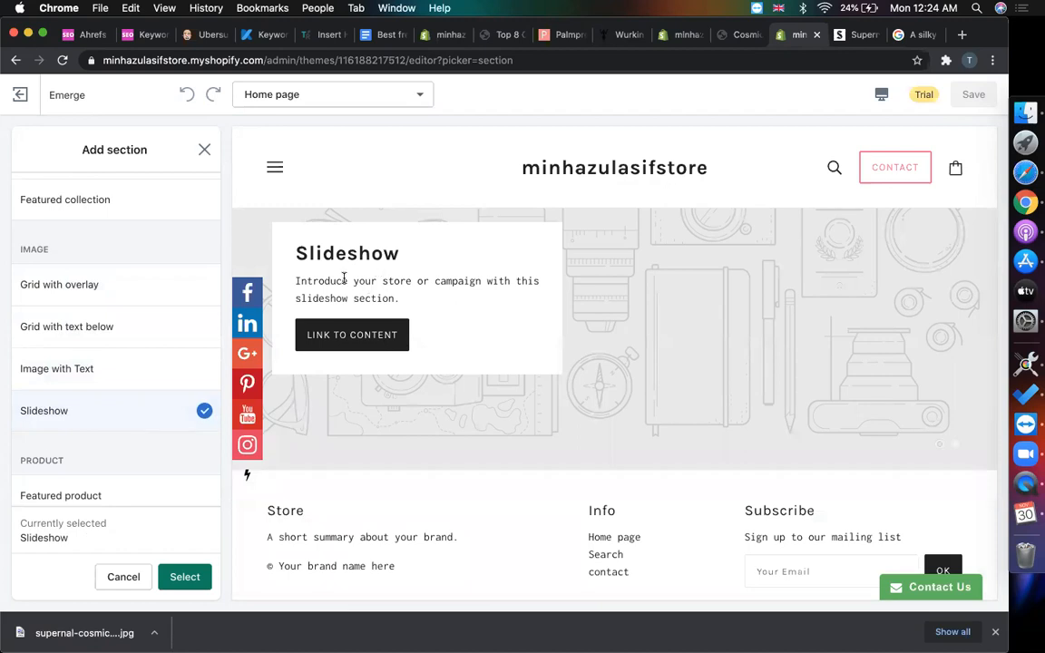
- Add a Custom content section below the newsletter signup
scroll(139, 436, down, 5)
scroll(139, 435, up, 4)
scroll(139, 435, up, 6)
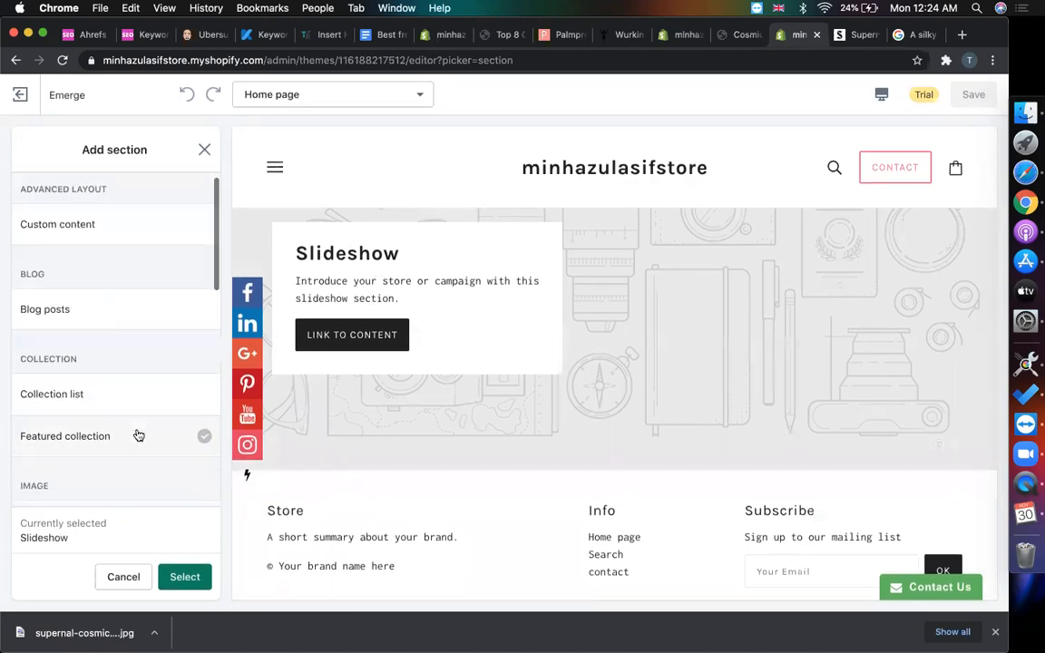
scroll(139, 435, up, 1)
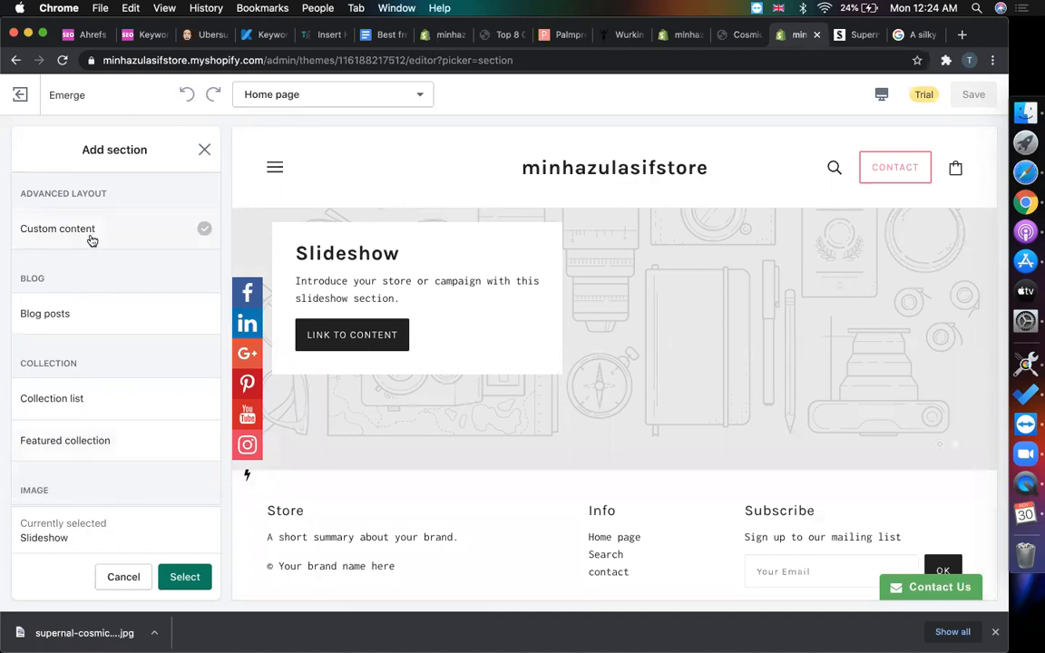
scroll(70, 326, down, 2)
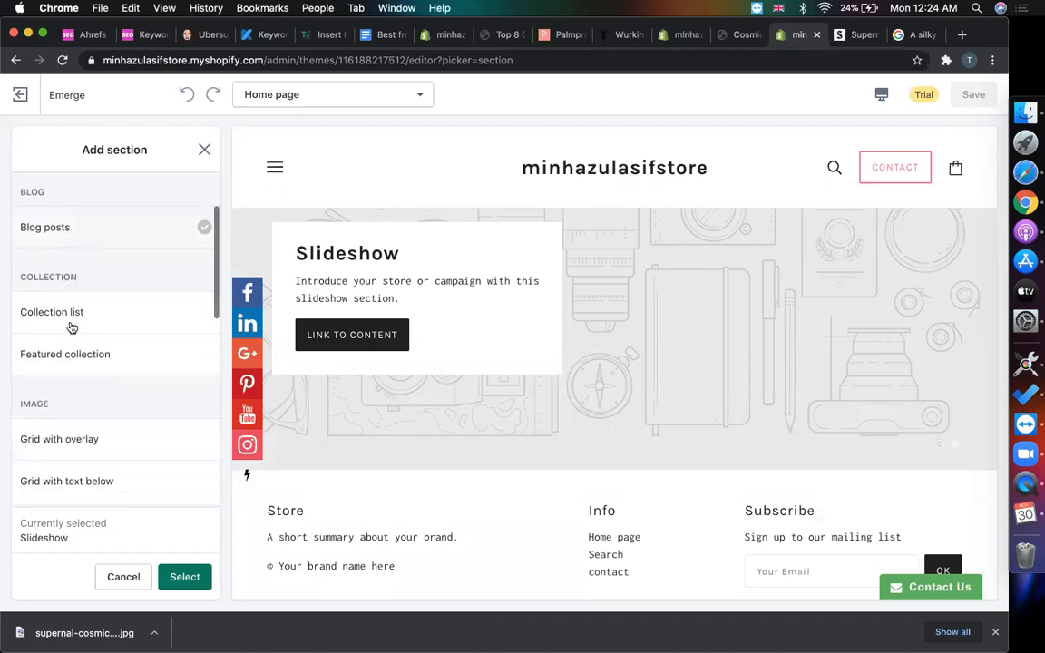
scroll(124, 358, down, 4)
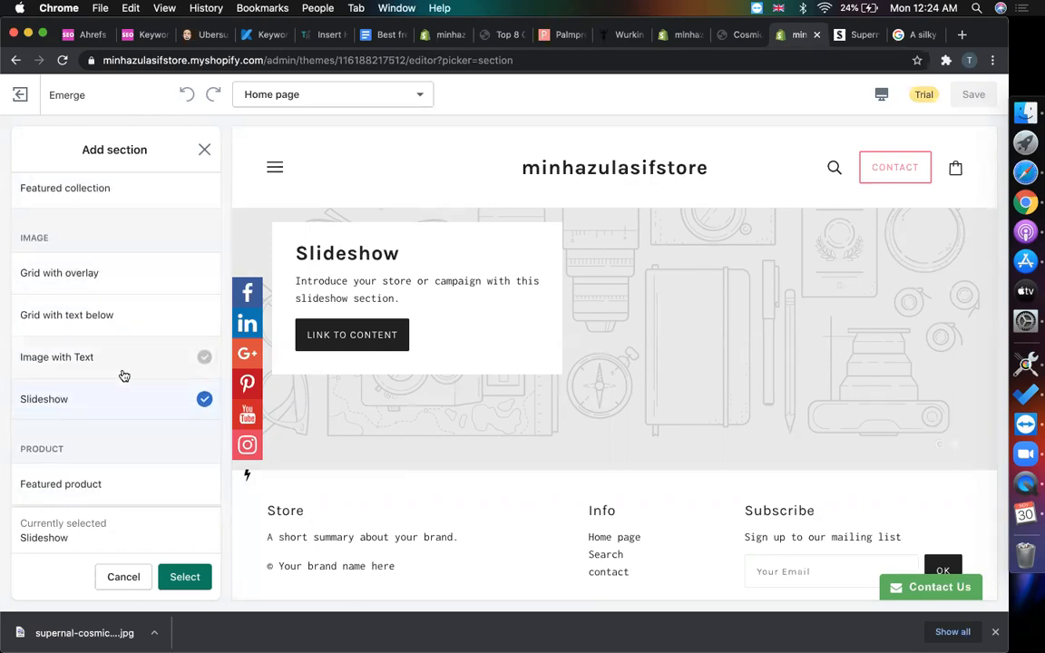
scroll(122, 381, down, 2)
scroll(124, 390, down, 8)
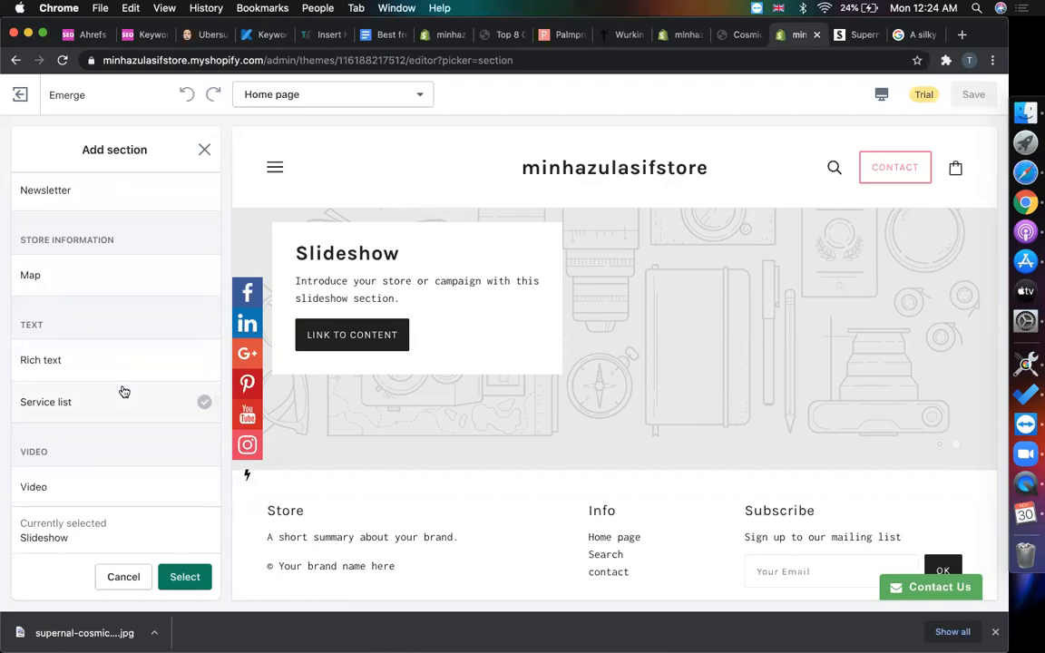
scroll(124, 390, up, 12)
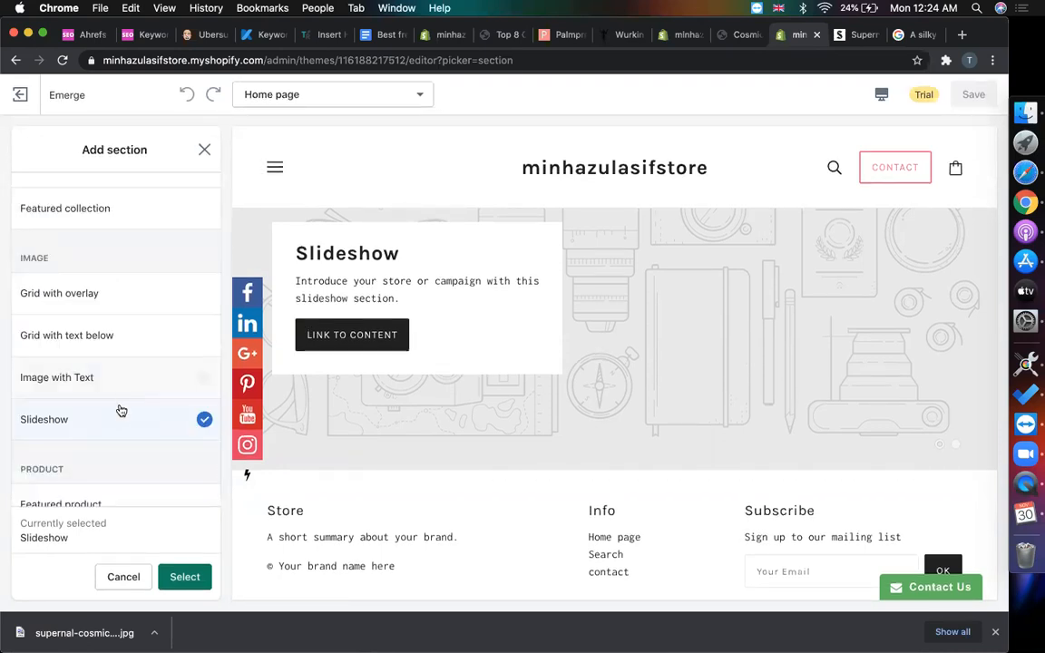
scroll(119, 410, up, 6)
click(110, 245)
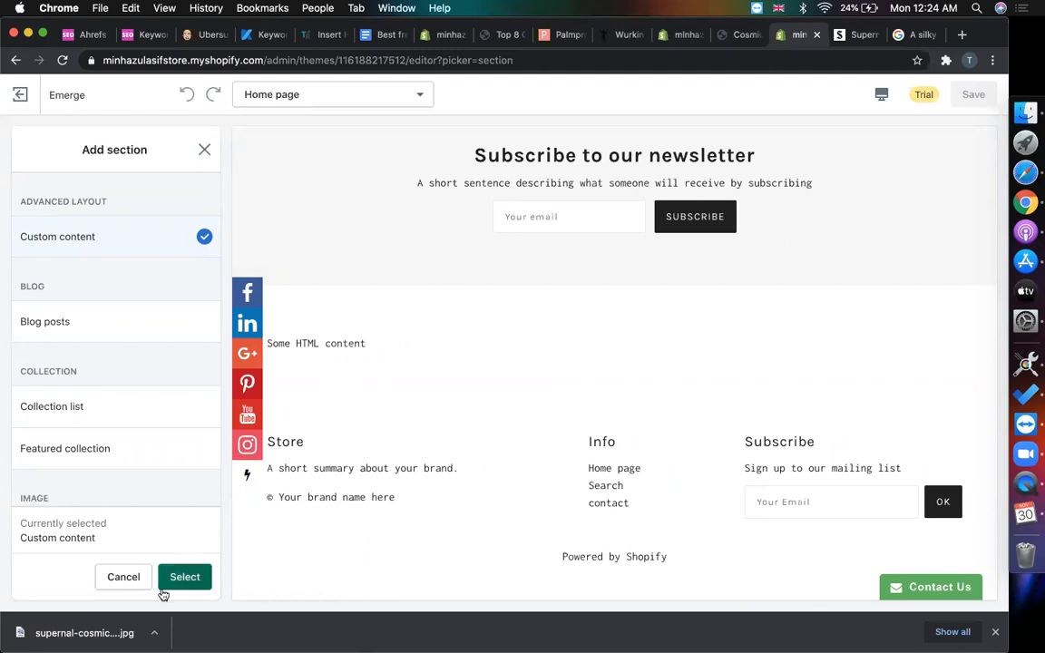
click(179, 577)
- Replace the Custom content placeholder HTML with an empty <img src=""> tag
click(133, 266)
key(super+a)
text(<)
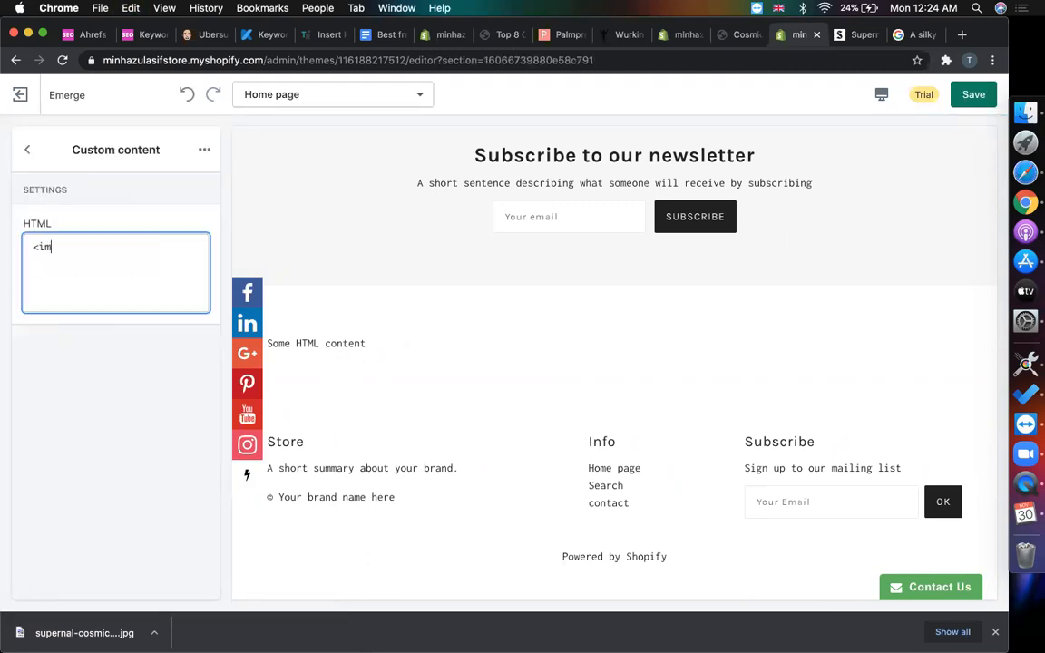
text(img)
text( src)
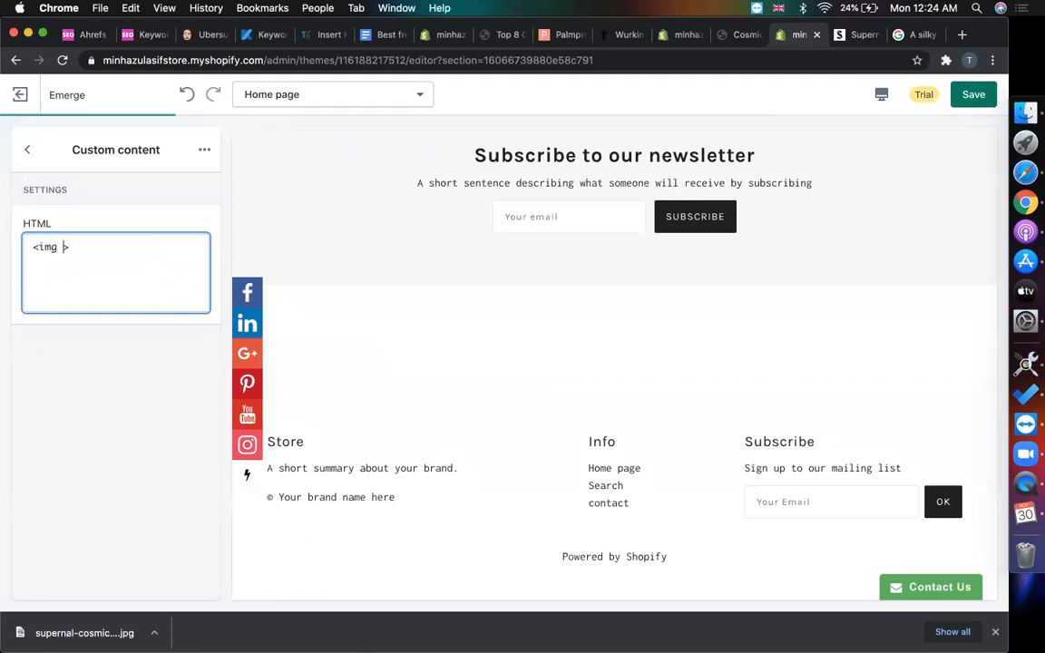
text(="")
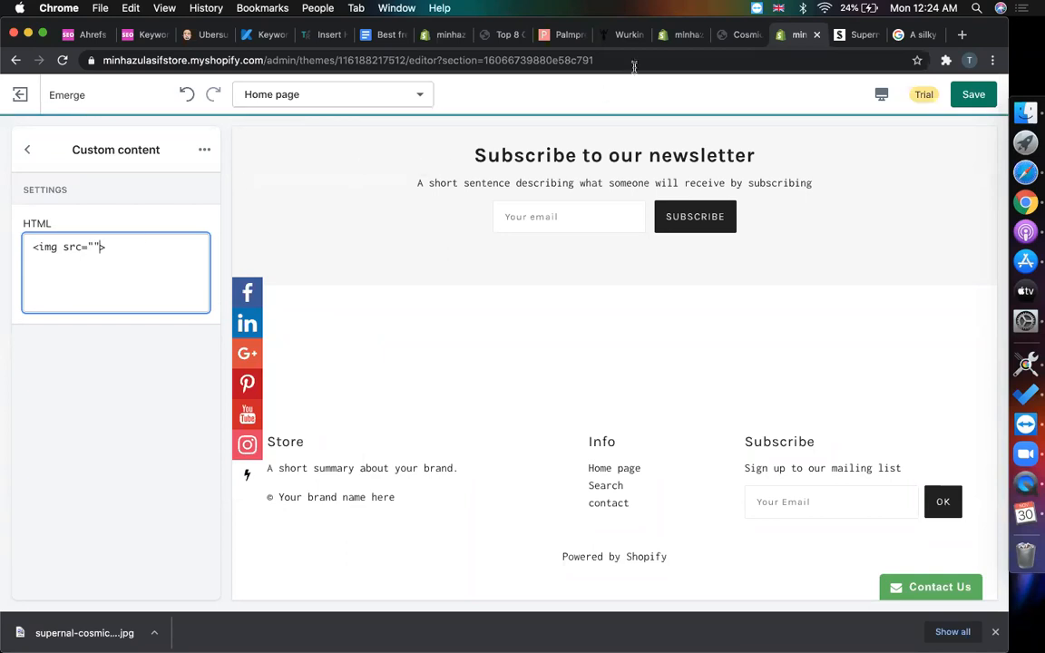
click(681, 36)
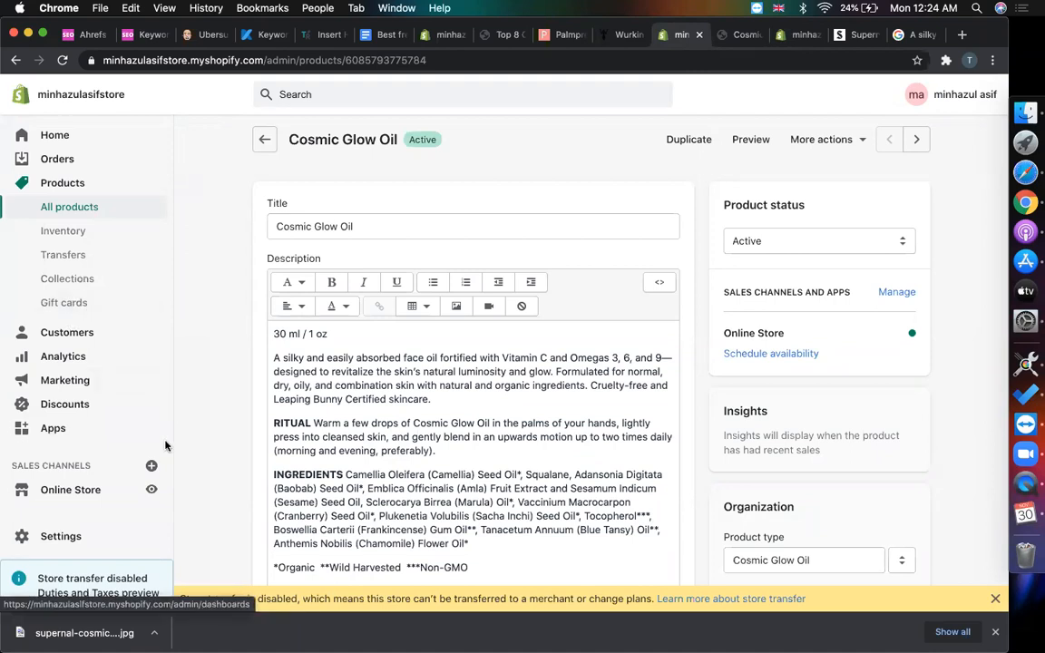
- Upload the Supernal packaging JPEG to the store's Settings > Files
click(76, 536)
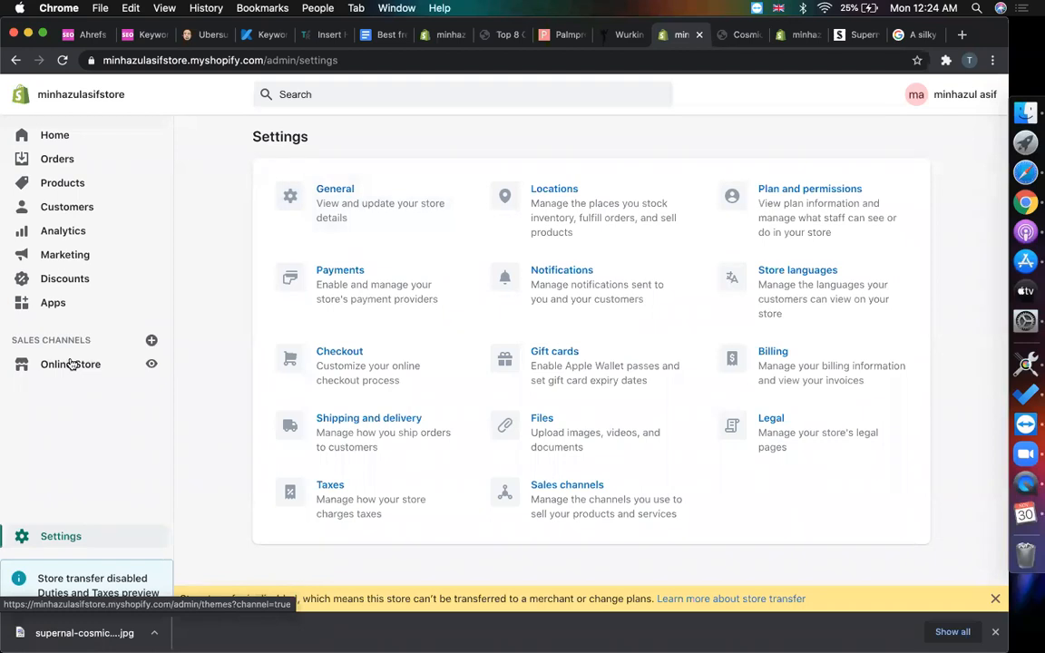
click(547, 434)
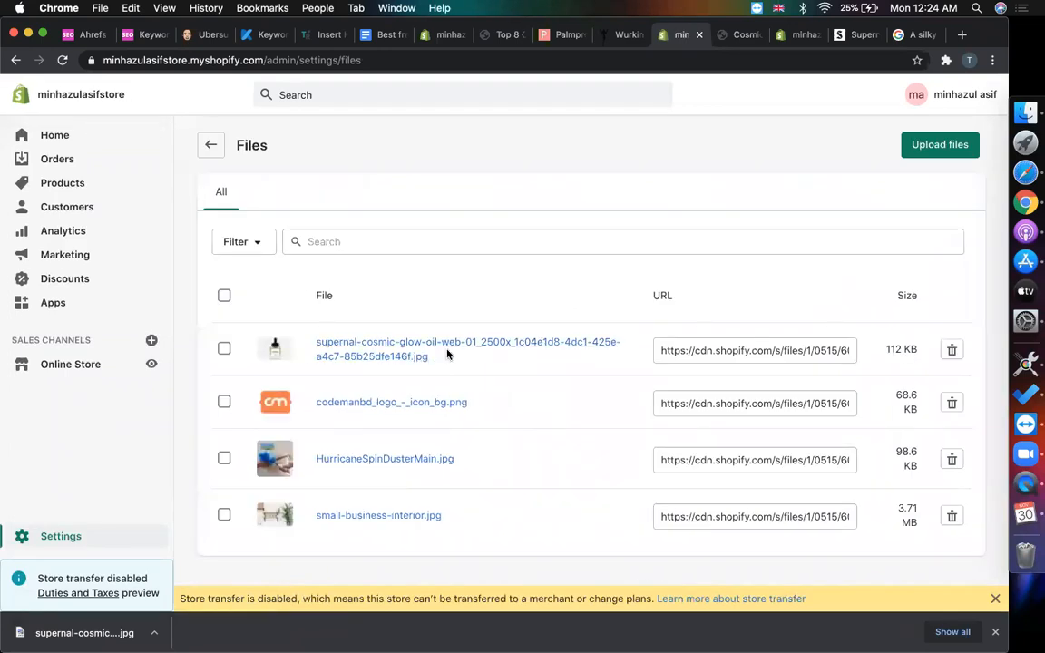
click(939, 144)
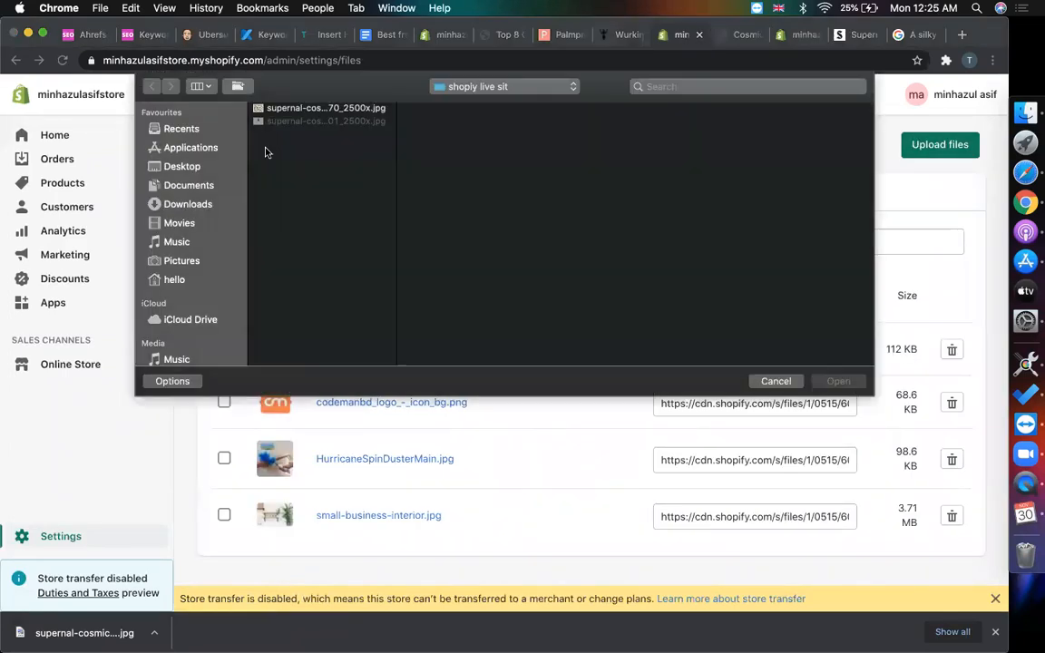
click(294, 121)
double_click(313, 108)
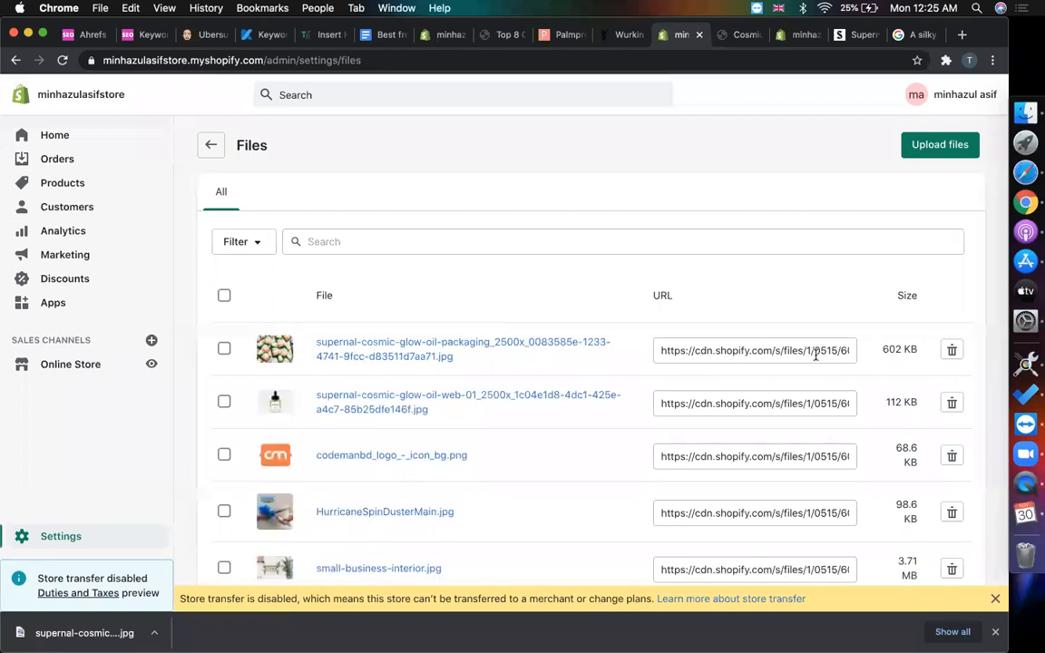
- Copy the uploaded packaging image's CDN URL
click(778, 356)
click(753, 351)
key(super+a)
key(super+c)
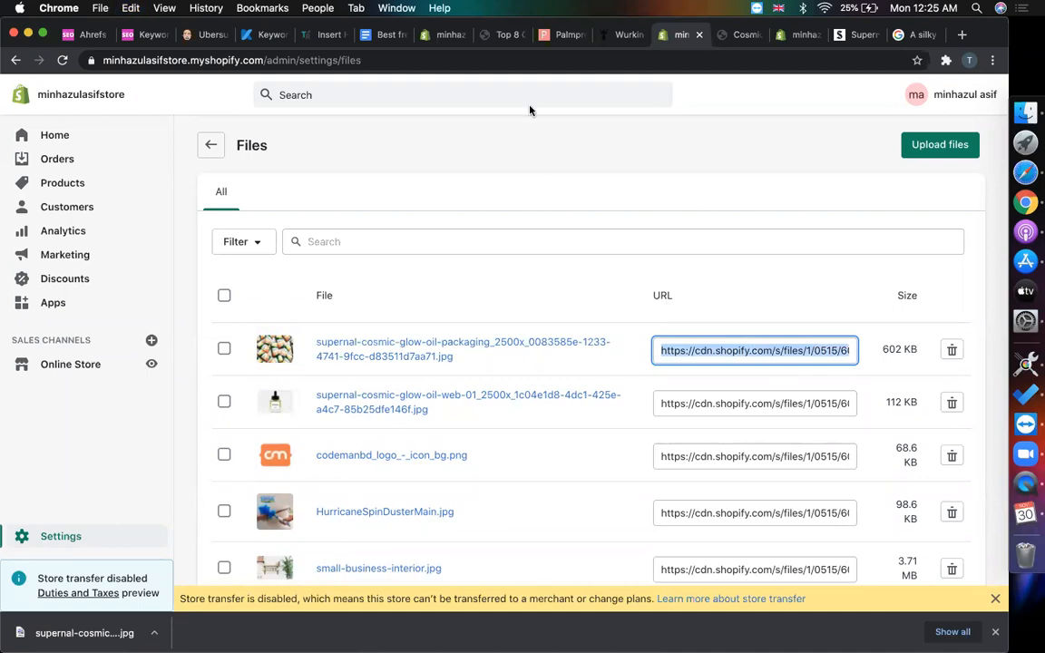
click(743, 34)
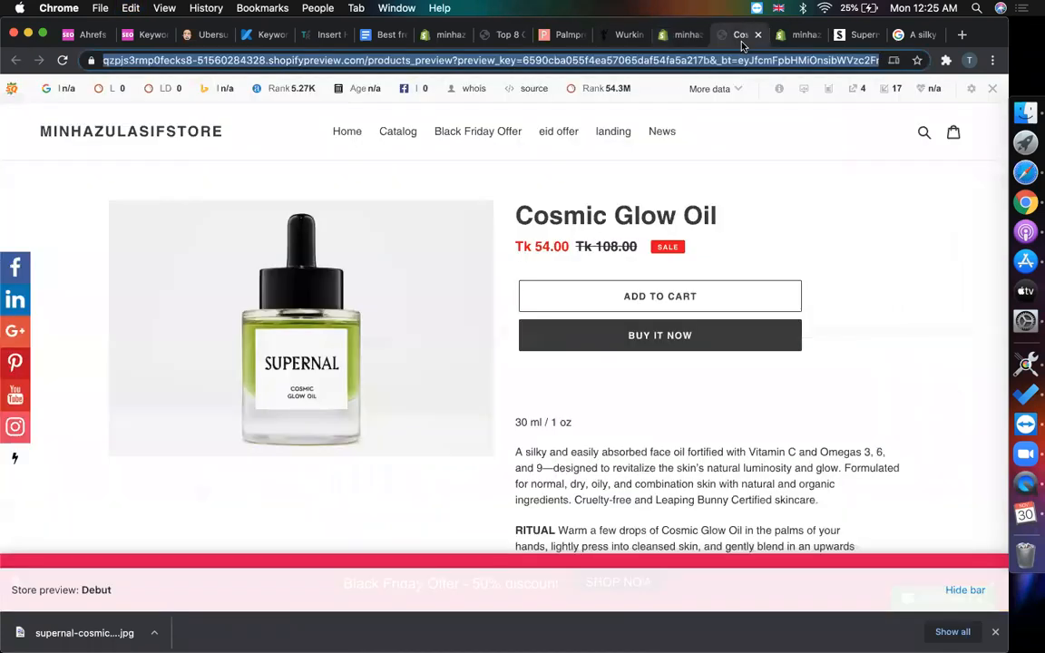
- Rewrite the Custom content HTML as an img tag with the pasted packaging CDN URL as src
click(787, 37)
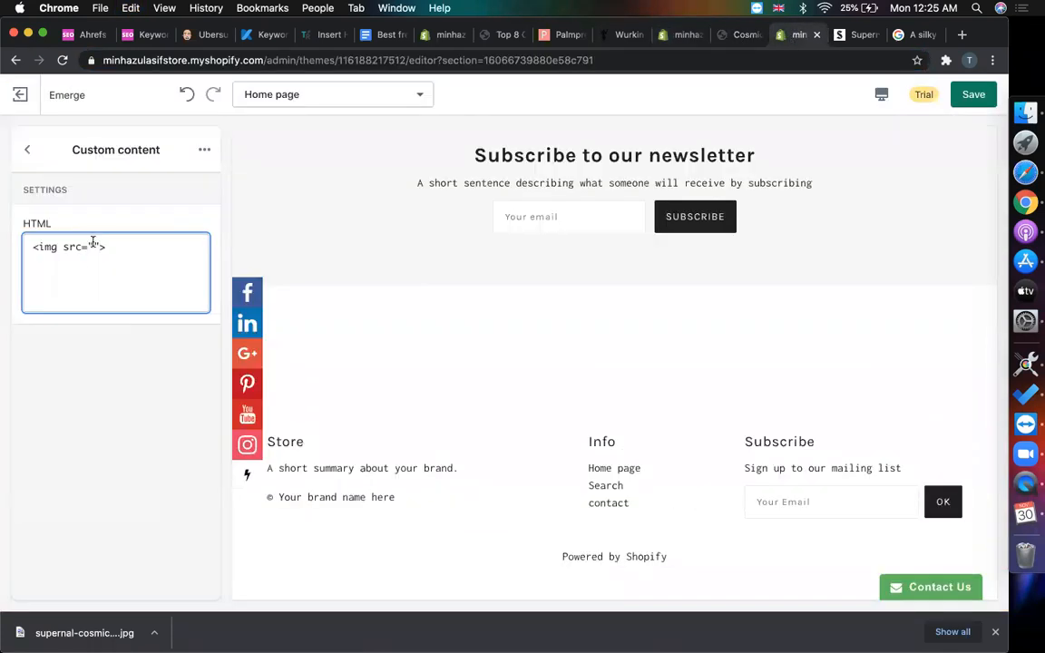
click(93, 245)
key(super+v)
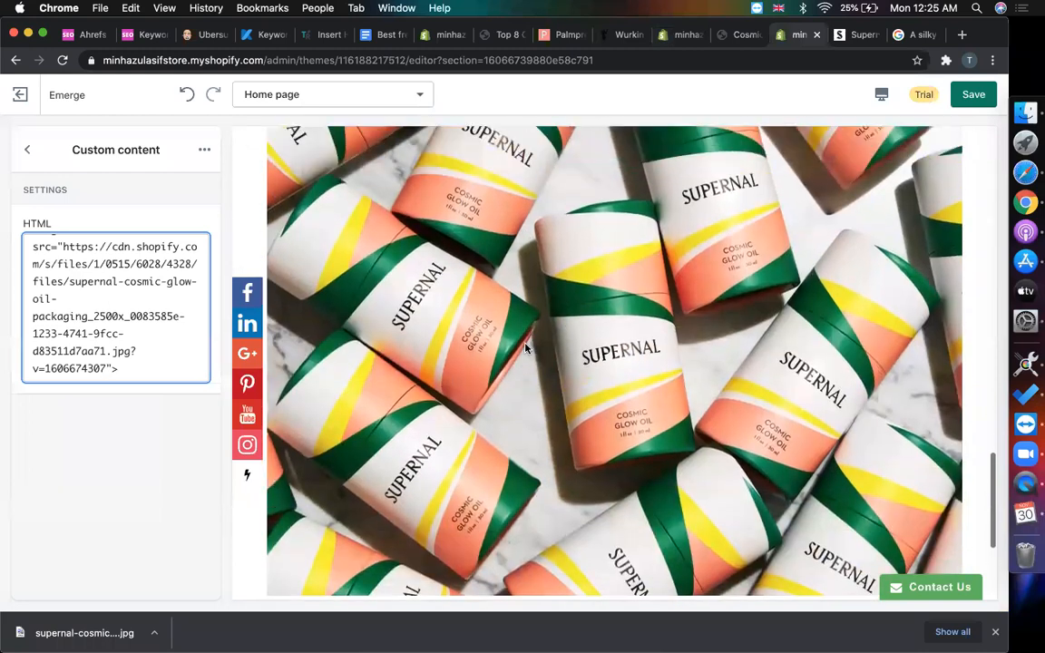
key(super+a)
text(<i)
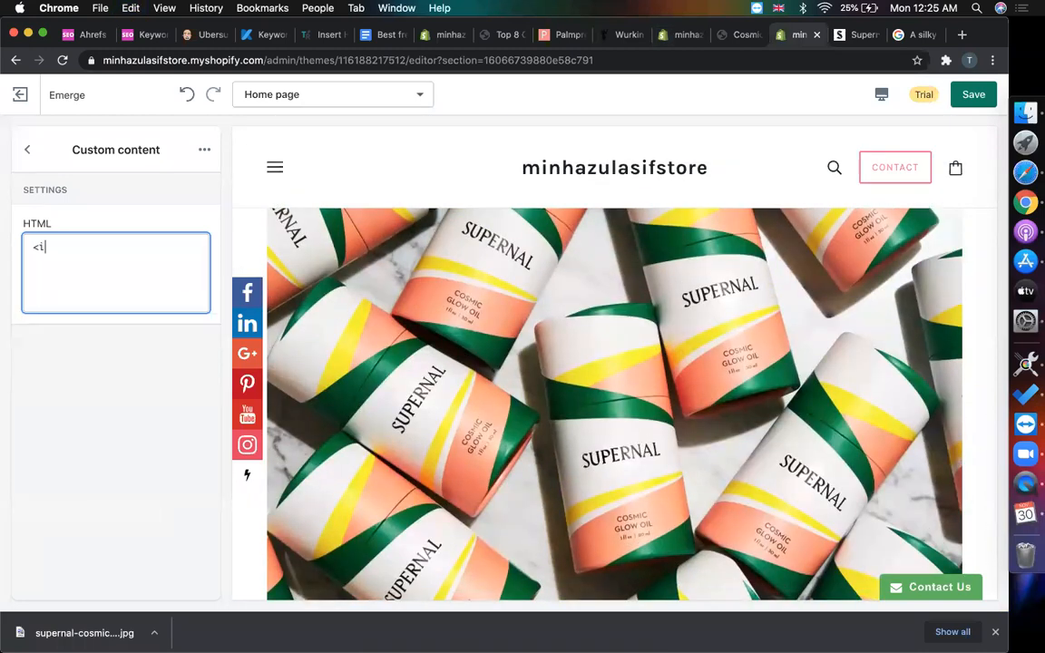
key(Left)
key(Left)
key(Left)
key(Left)
key(Left)
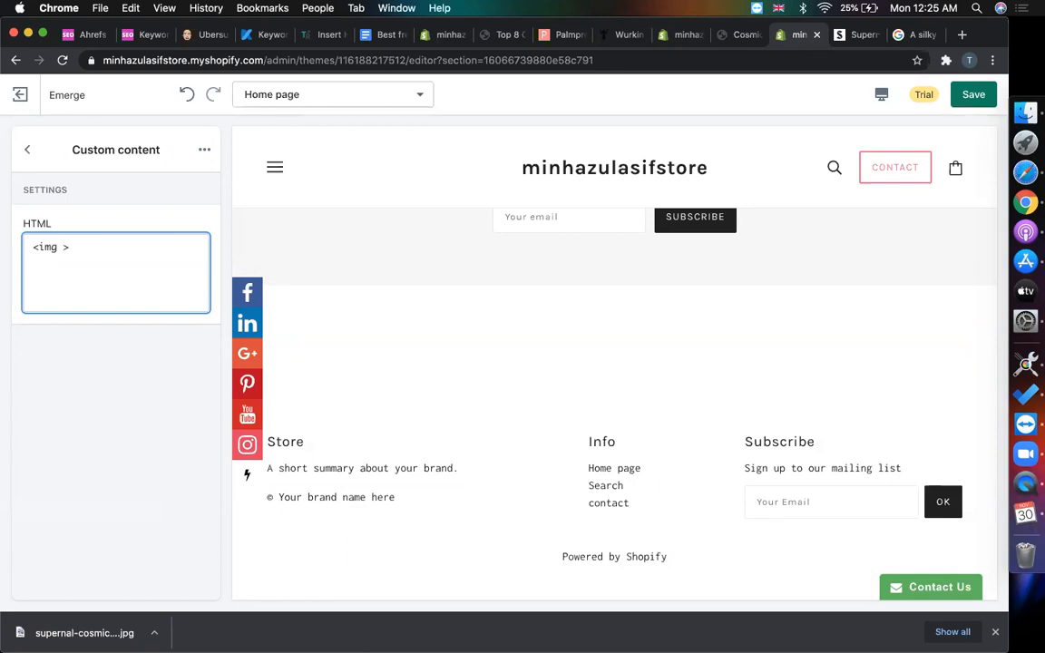
text(src="")
key(super+v)
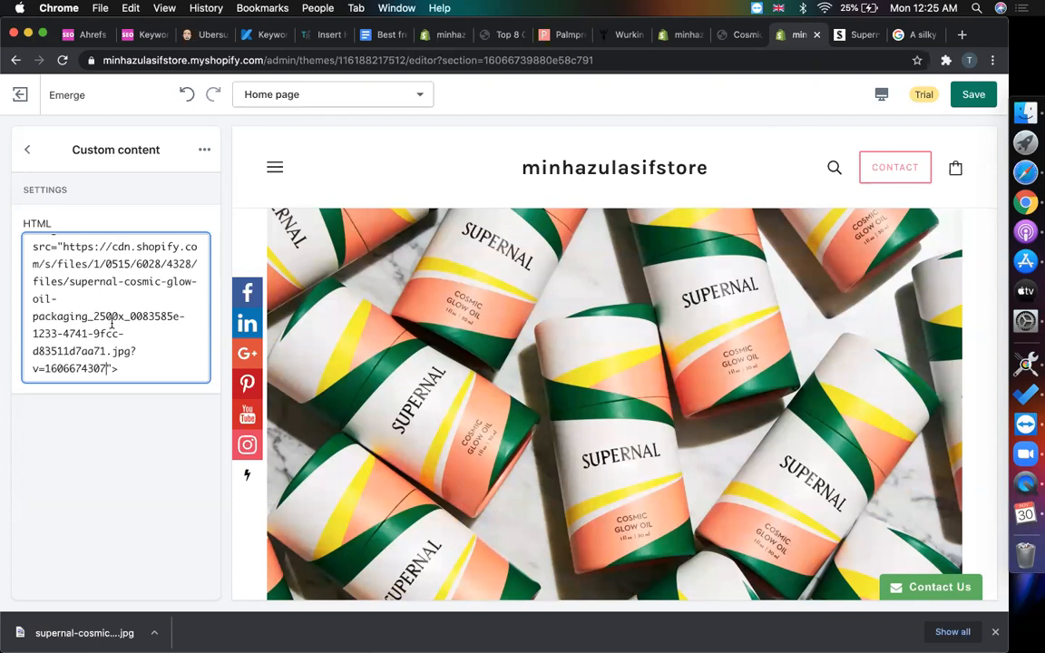
- Insert a new line above the image tag in the Custom content HTML
scroll(88, 340, up, 1)
scroll(88, 326, down, 1)
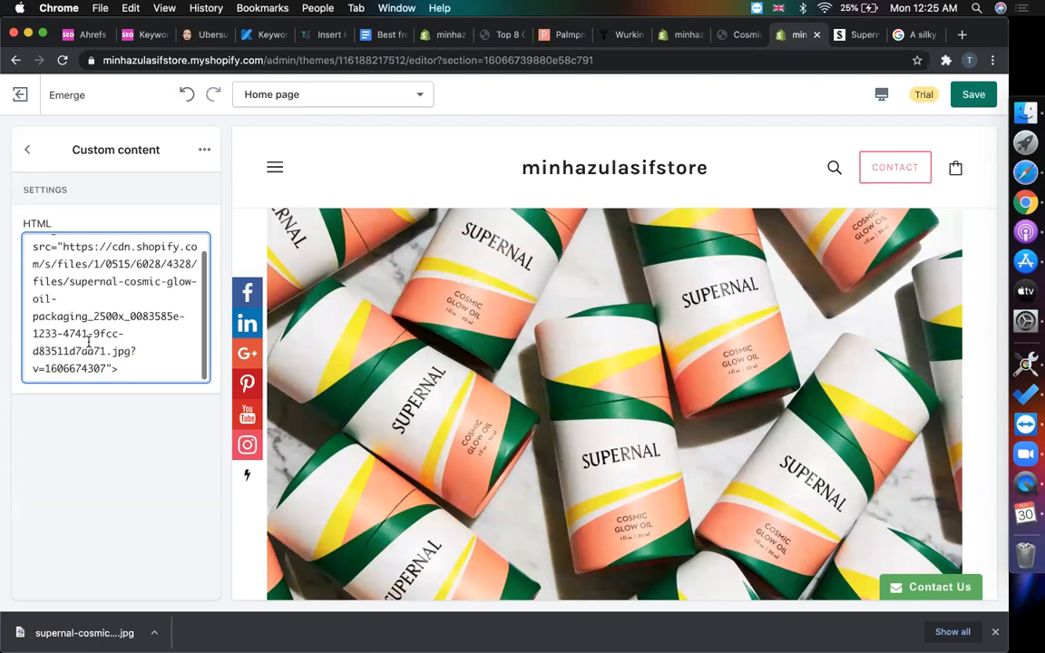
scroll(88, 311, up, 1)
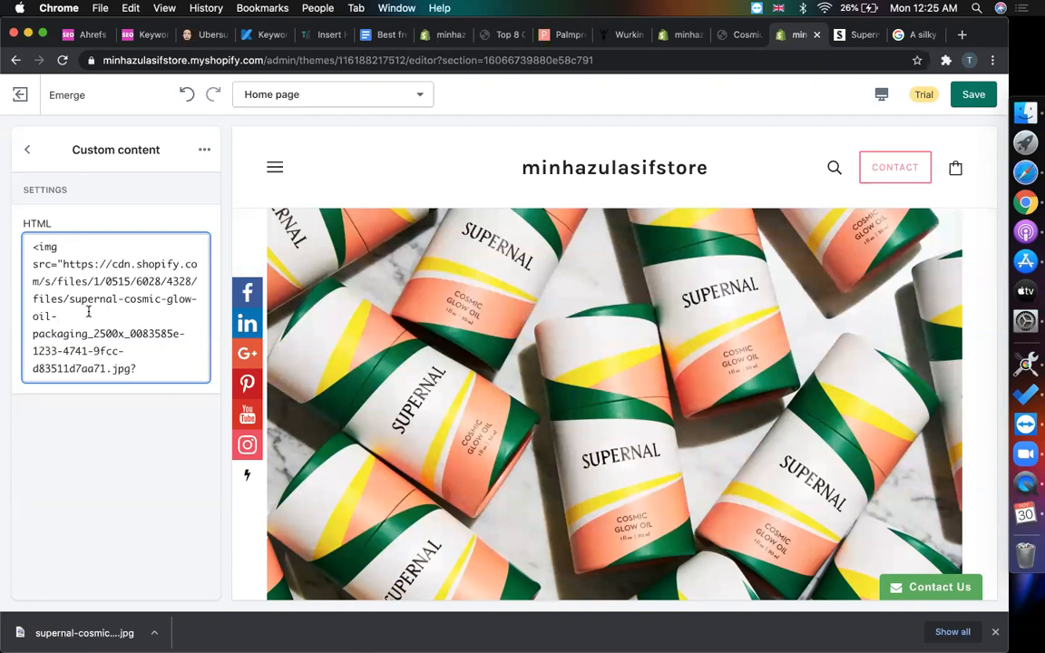
scroll(440, 298, up, 3)
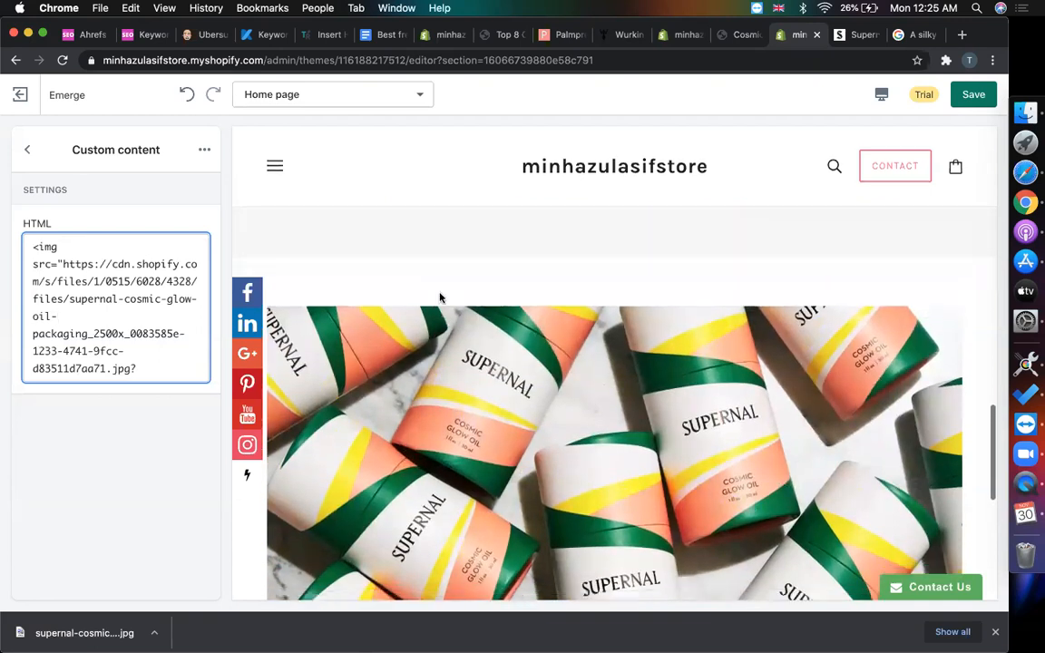
click(33, 246)
key(Return)
- Add an h1 heading 'Our Featured Product' on the blank line above the image tag
key(Up)
text(<j)
text(1></h)
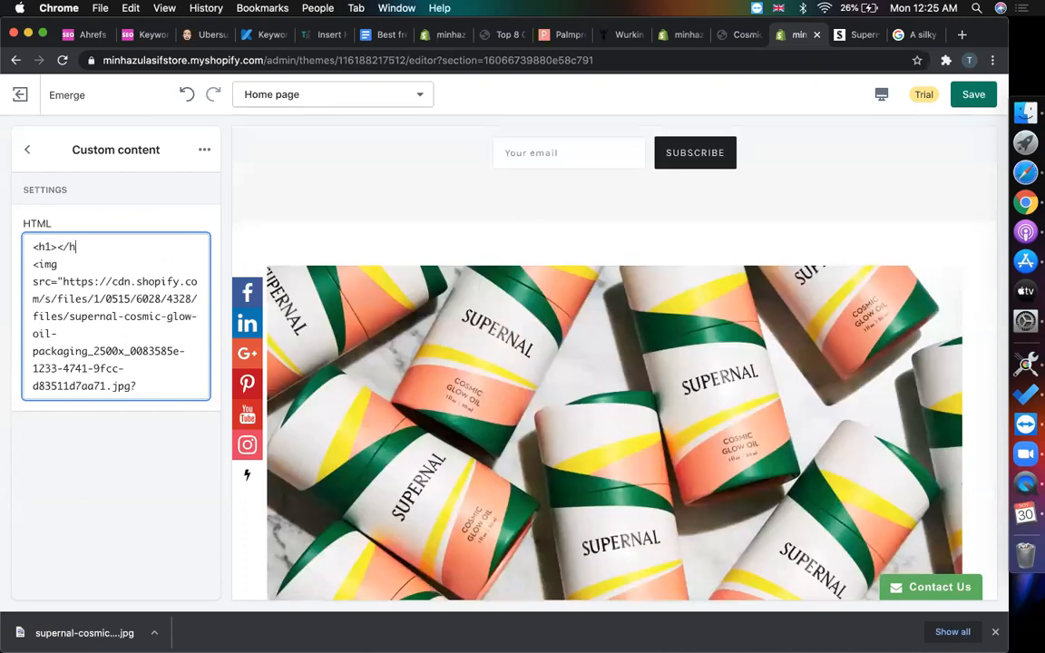
text(1>)
click(57, 246)
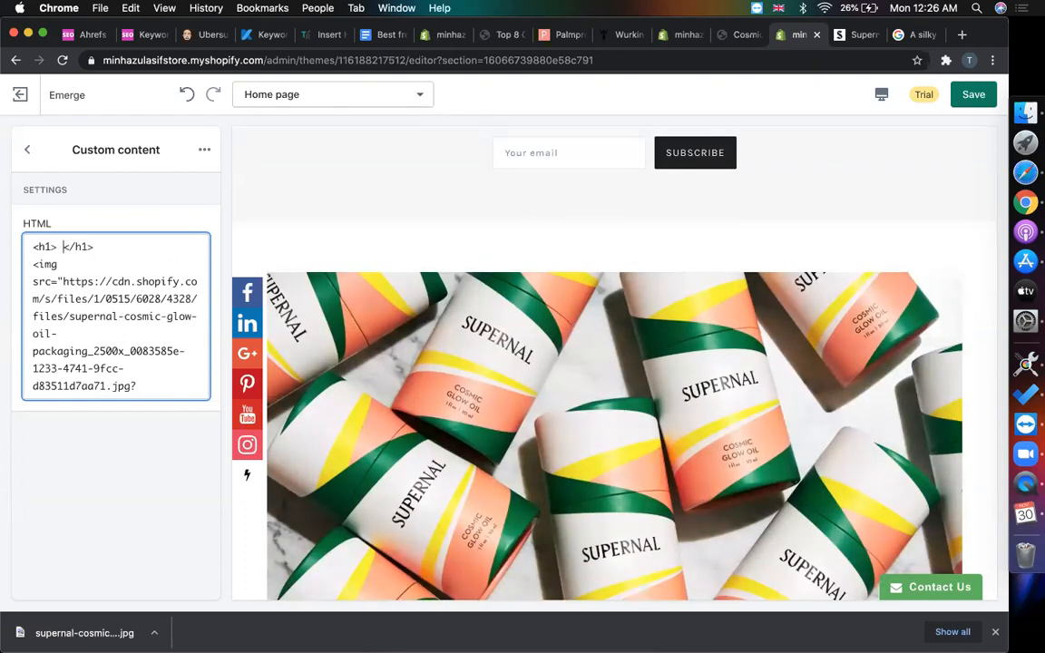
text(Our Featured Pro)
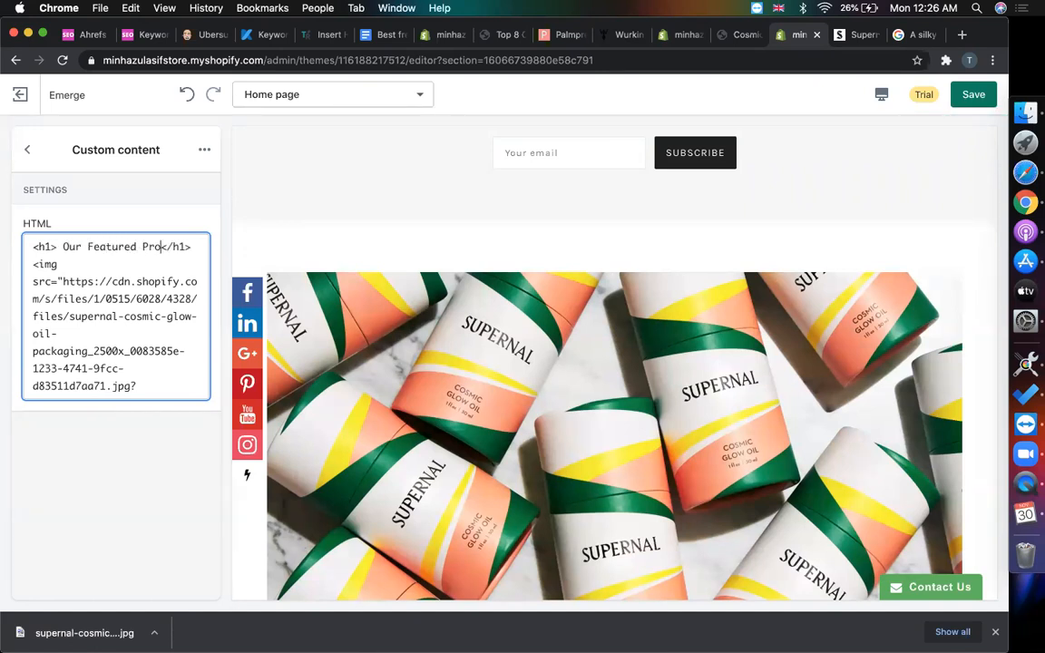
text(duct)
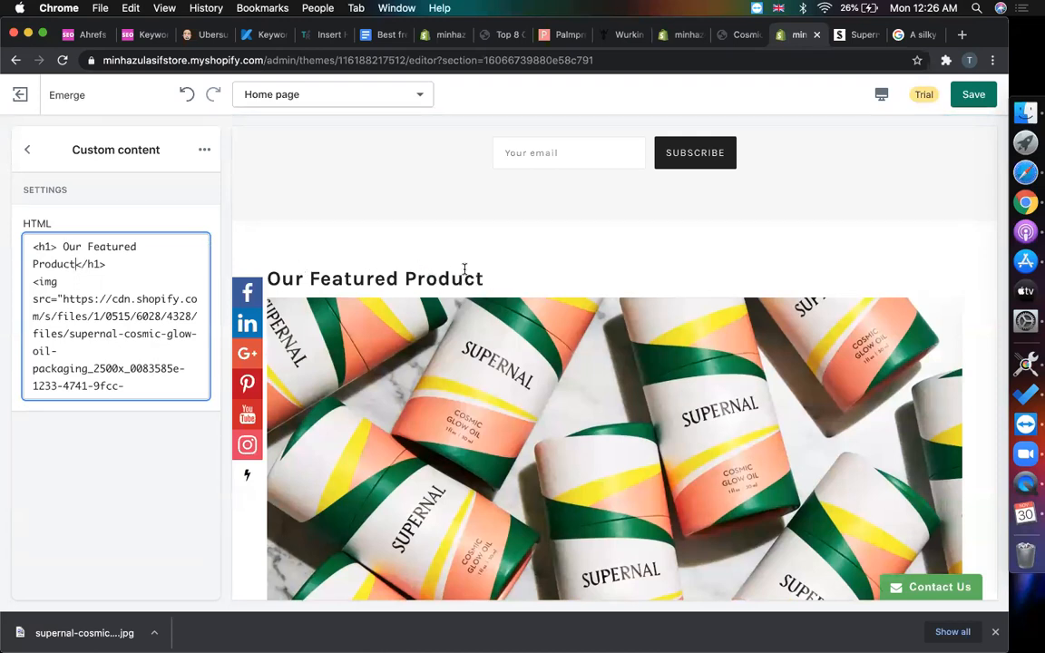
- Compare against the Supernal reference home page, then return to the store's Files page
click(857, 35)
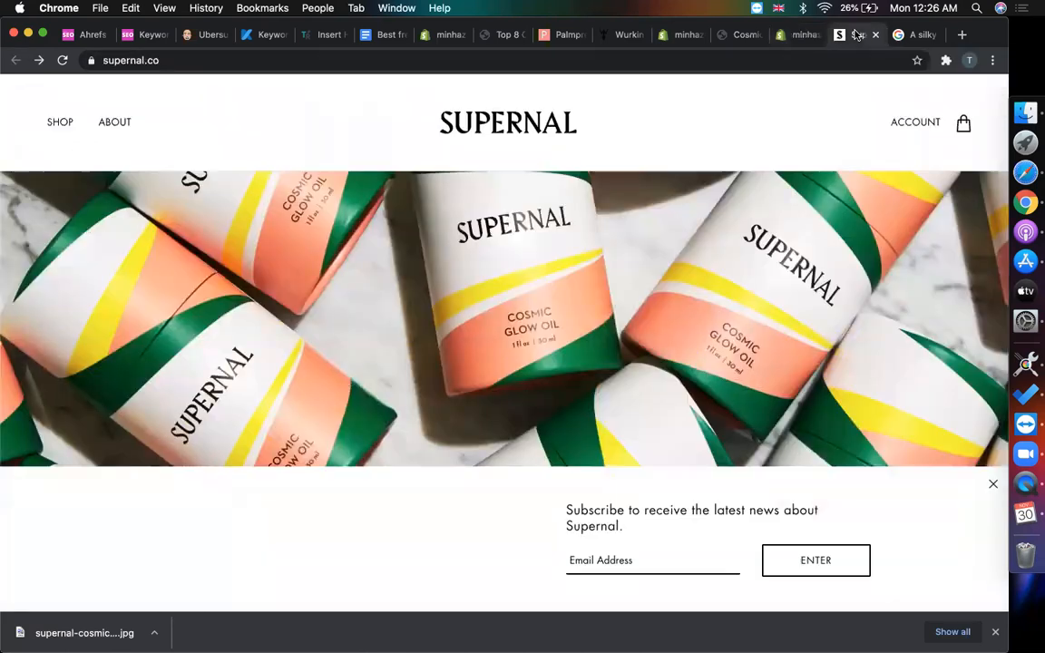
scroll(633, 344, down, 10)
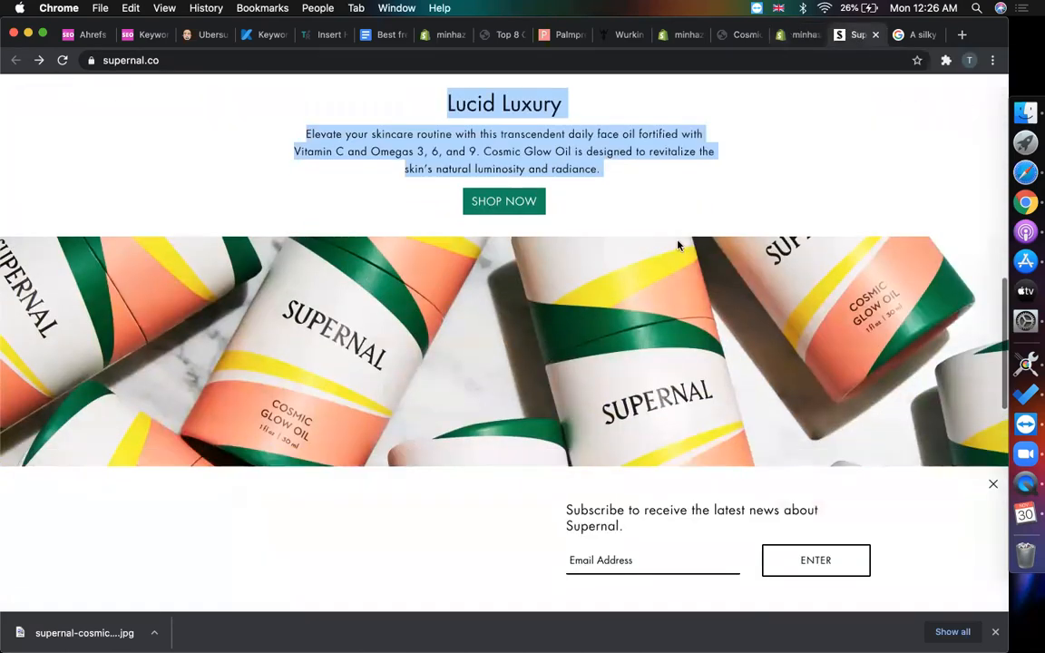
scroll(678, 245, down, 5)
scroll(677, 244, down, 5)
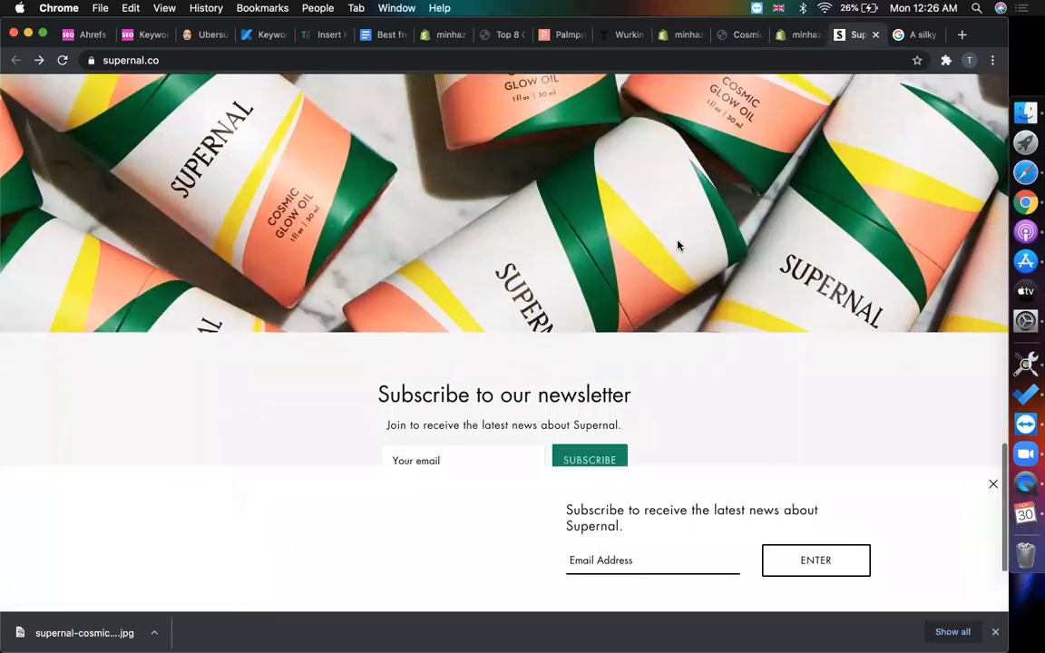
click(798, 35)
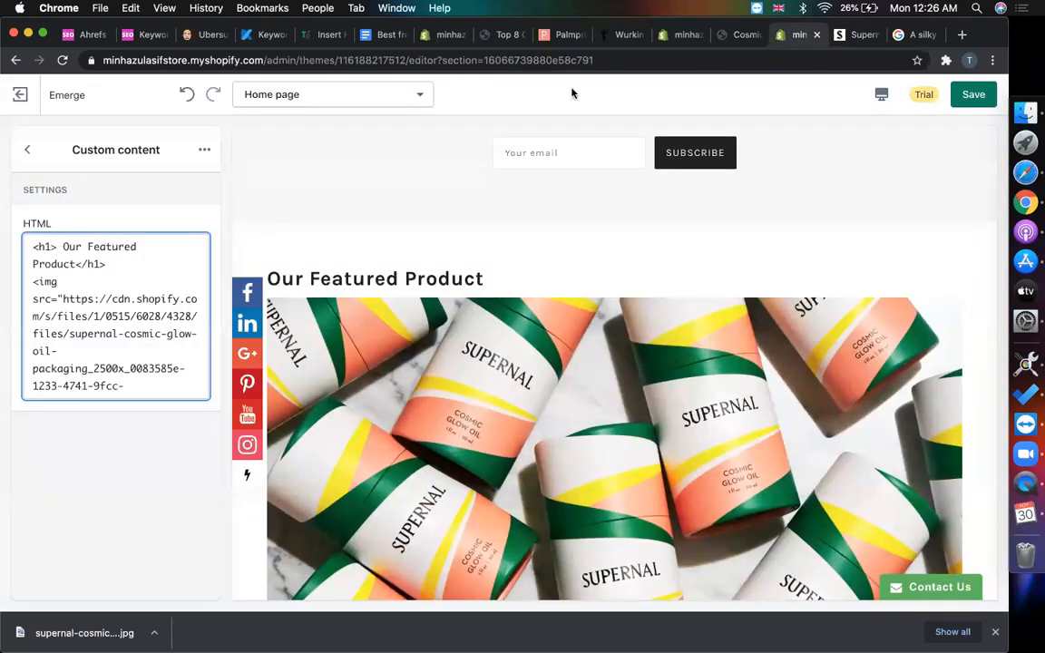
click(680, 34)
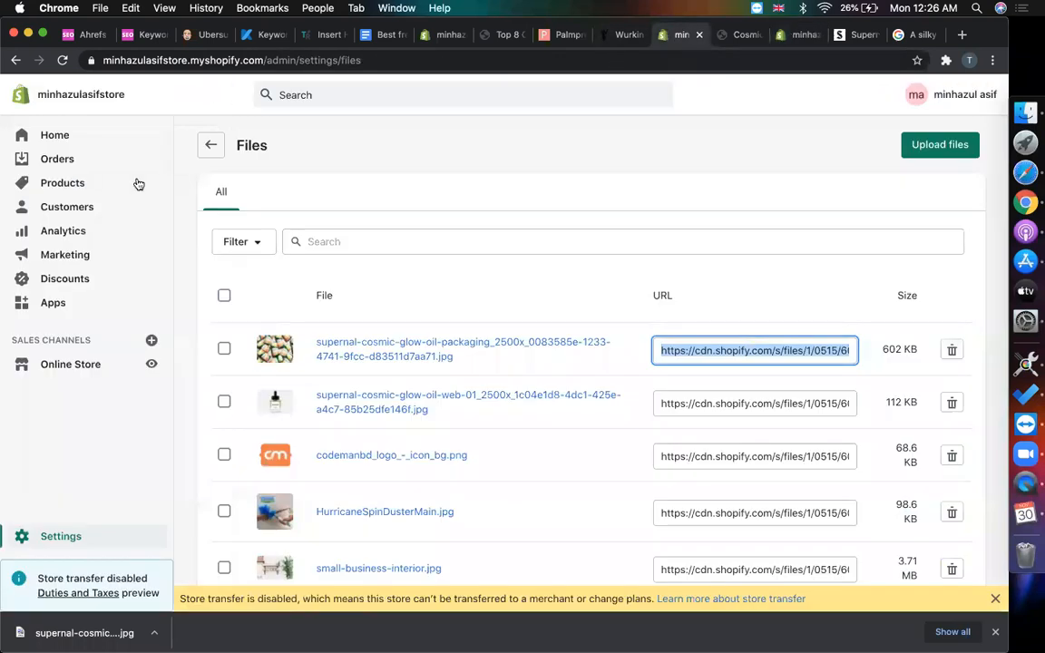
- Open the Debut theme's code editor and find theme.css by searching 'css'
click(61, 364)
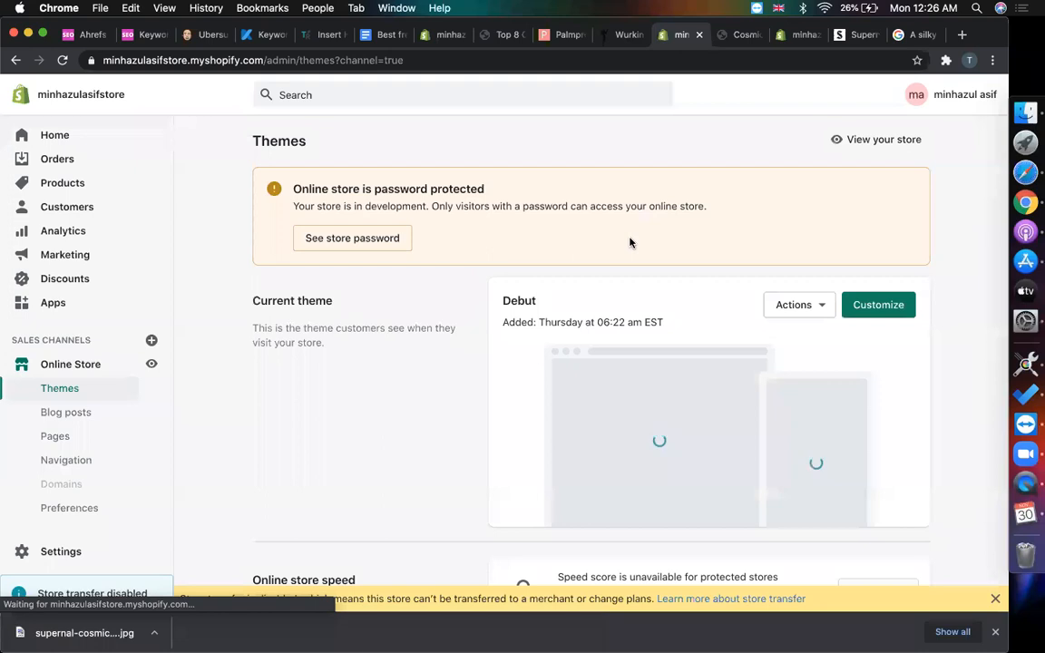
click(785, 306)
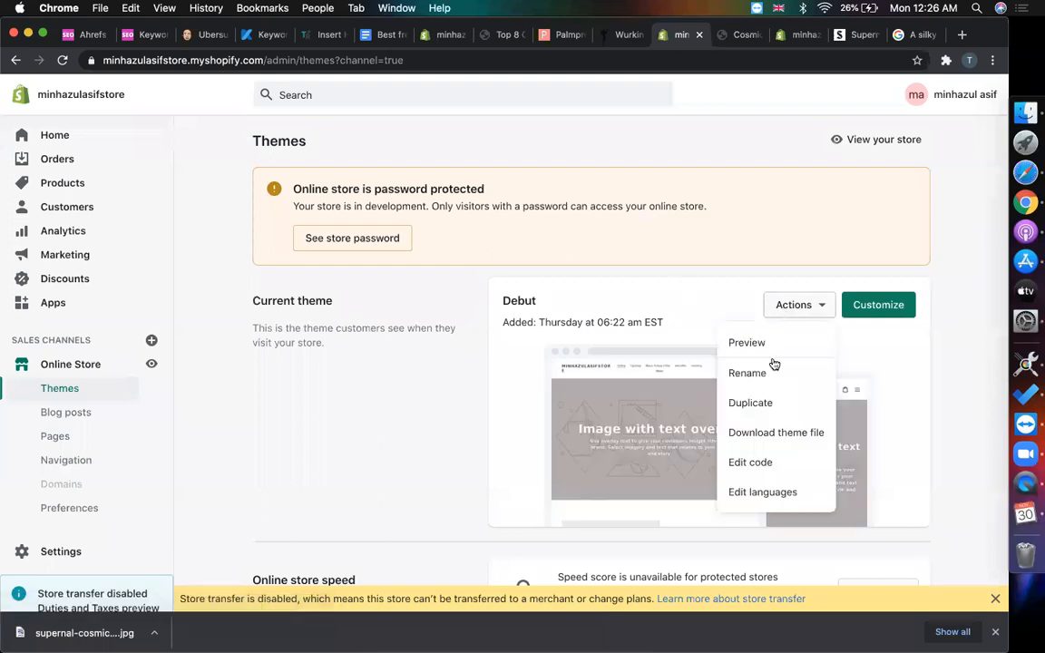
click(751, 463)
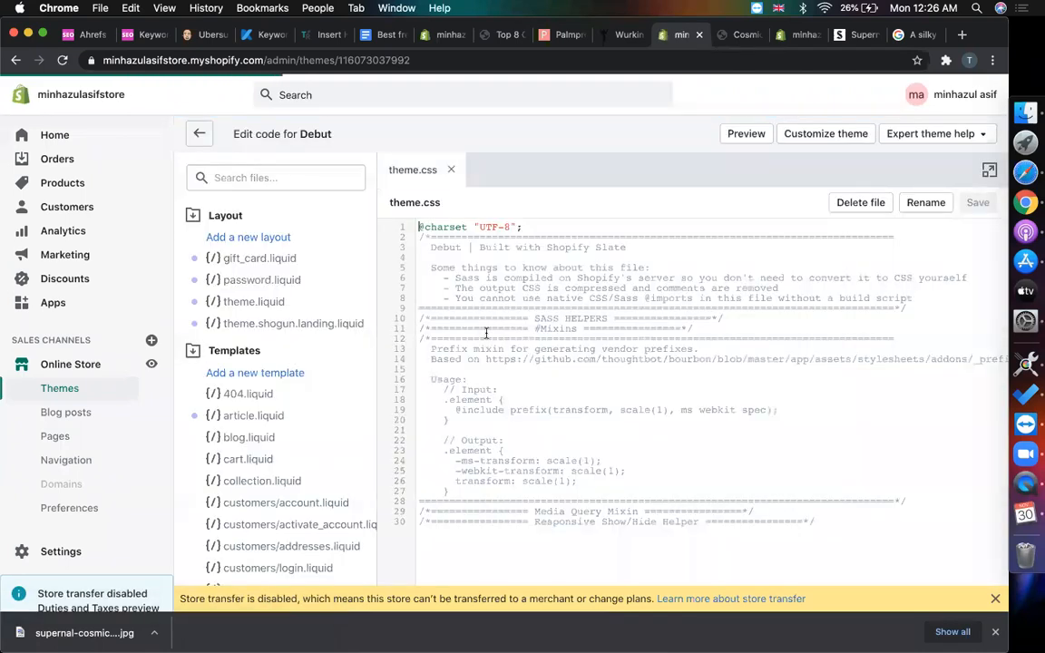
click(266, 177)
text(css)
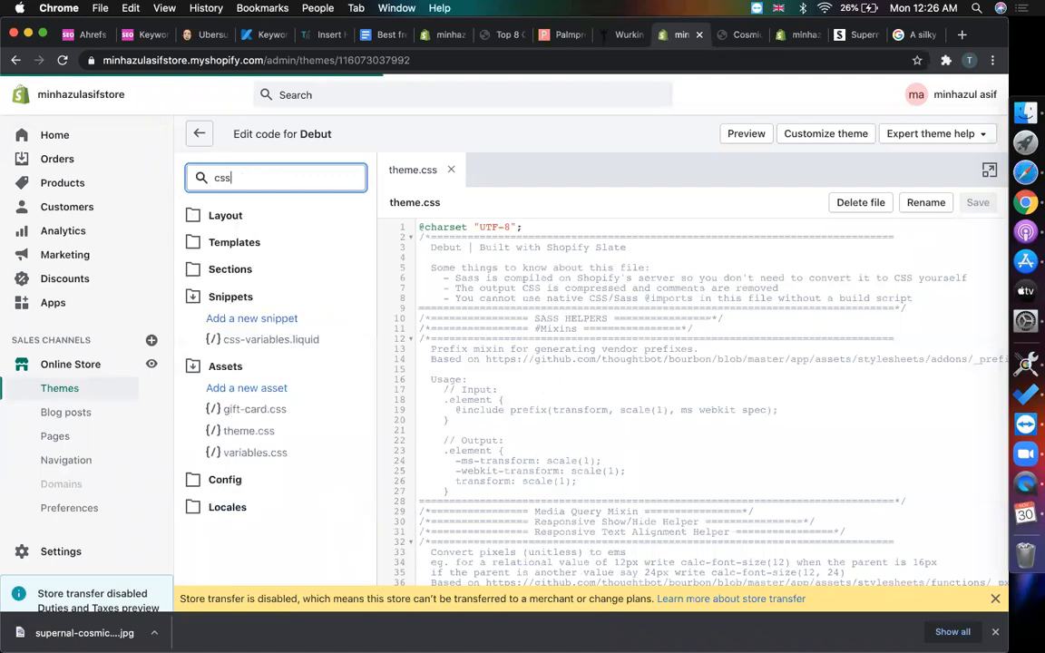
click(270, 437)
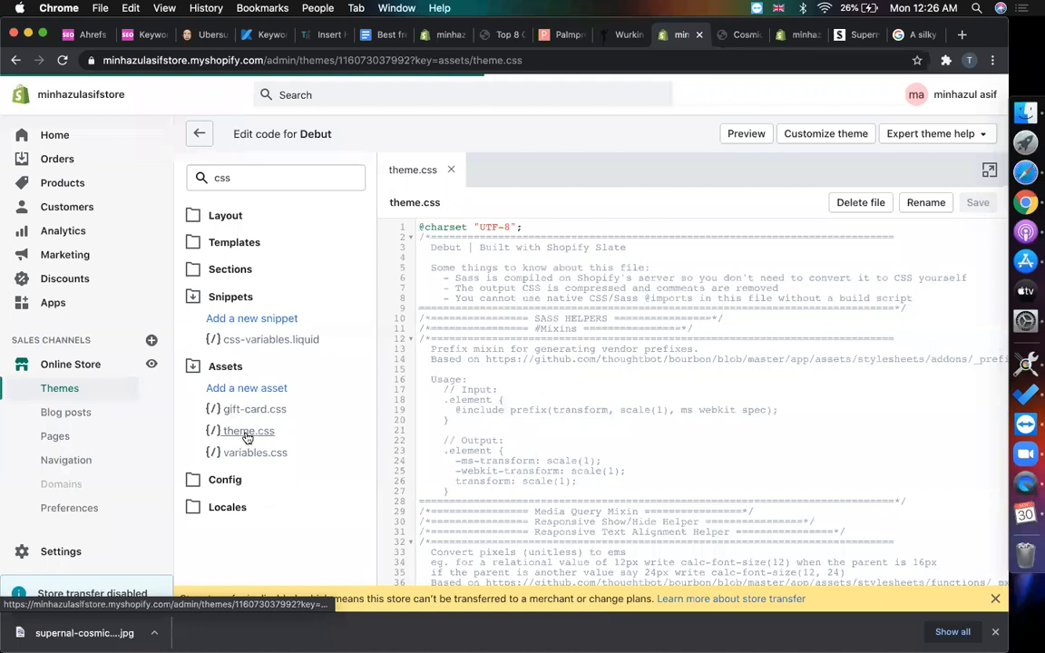
- Scroll through theme.css, then go back to the home page theme editor
scroll(481, 388, down, 6)
scroll(481, 388, down, 12)
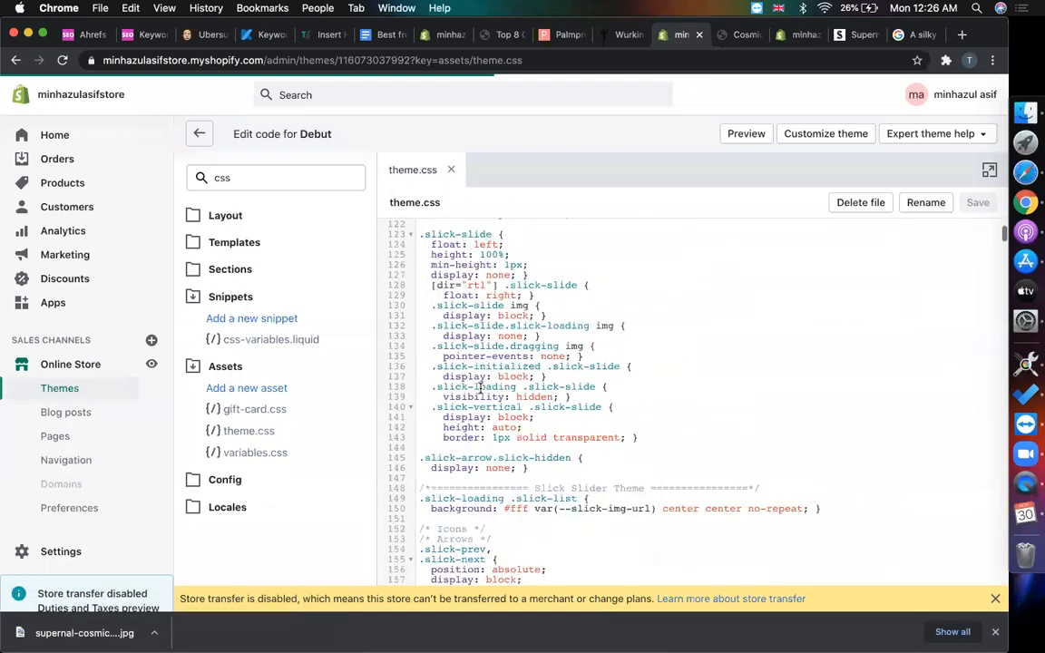
scroll(481, 388, down, 4)
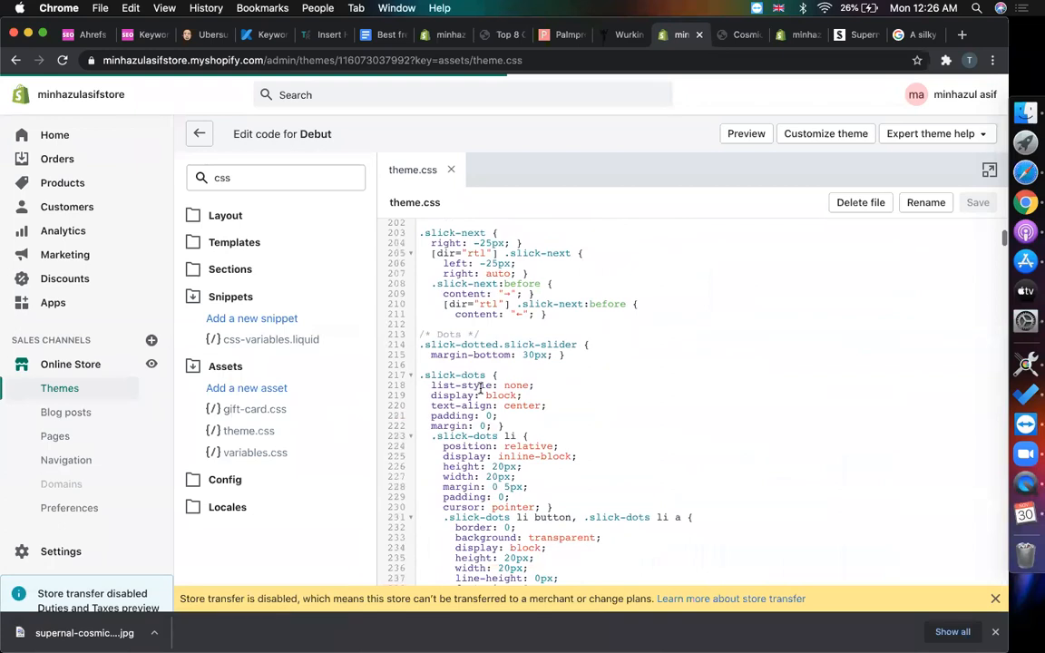
click(743, 35)
click(797, 36)
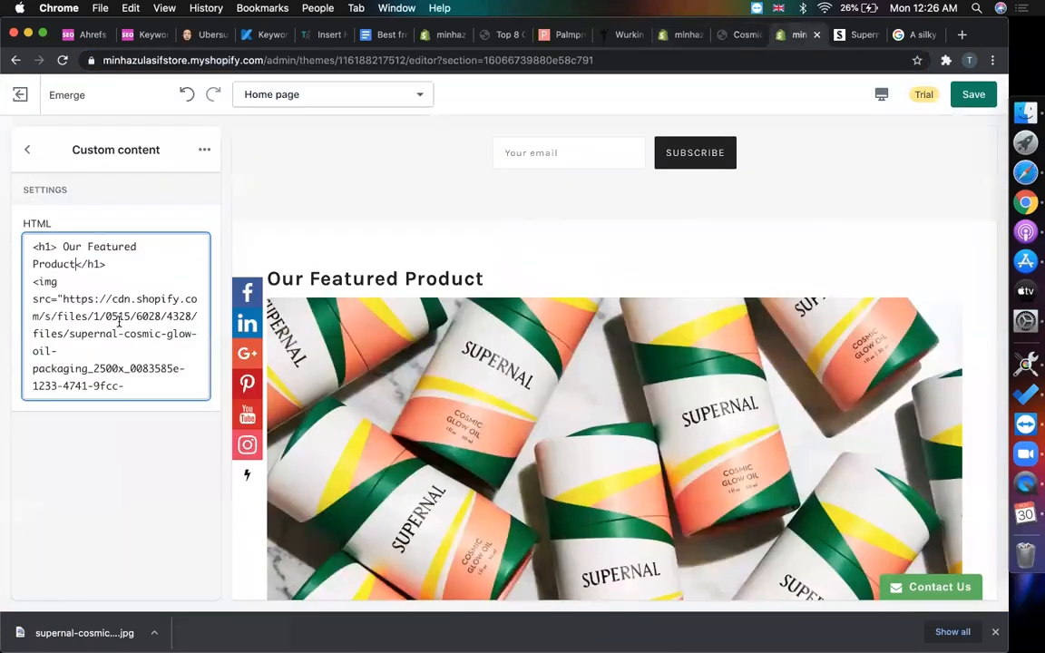
- Add an inline style 'color: red;' to the heading's opening h1 tag
click(56, 245)
text(style=)
text("col")
key(Left)
text(color: red)
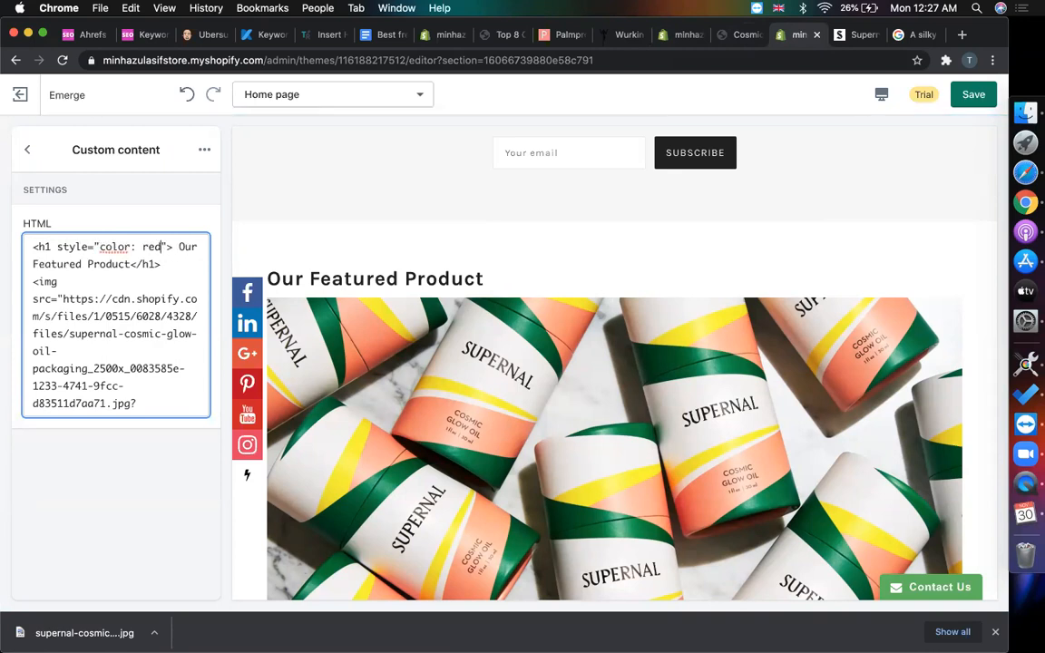
text(;)
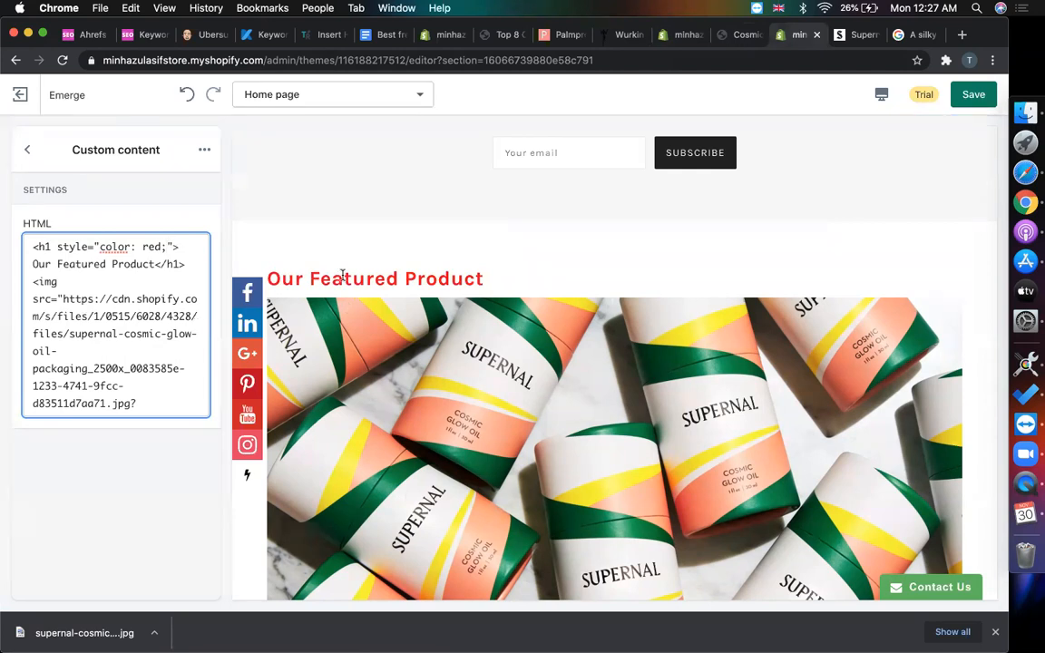
- Delete the heading lines so only the packaging image tag remains
drag(182, 246, 31, 245)
key(BackSpace)
key(shift+super+Right)
key(BackSpace)
key(Down)
key(BackSpace)
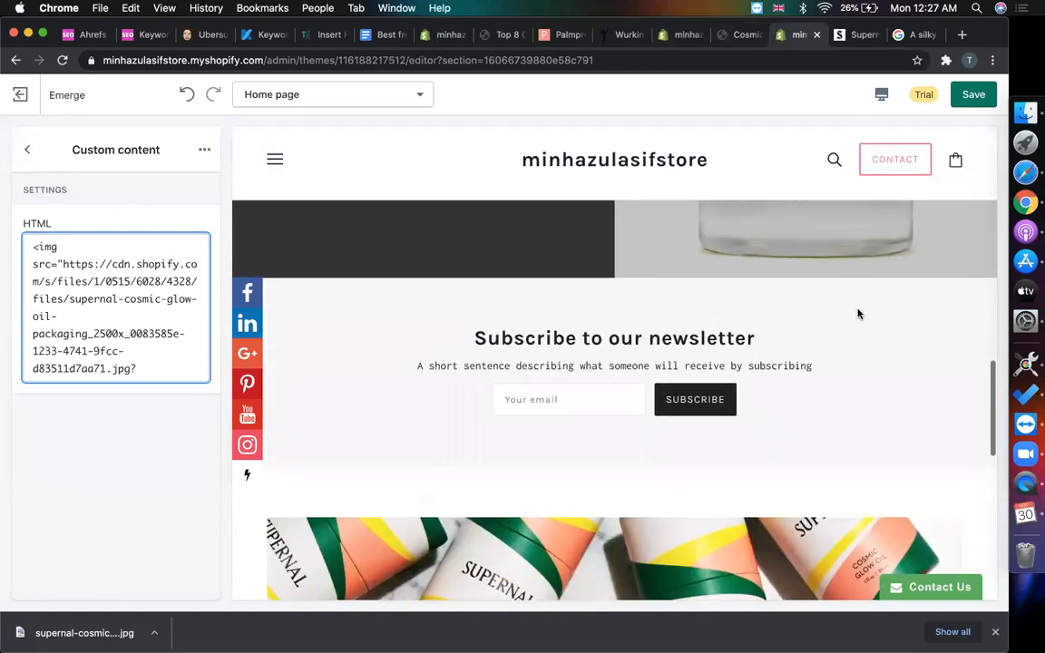
click(29, 148)
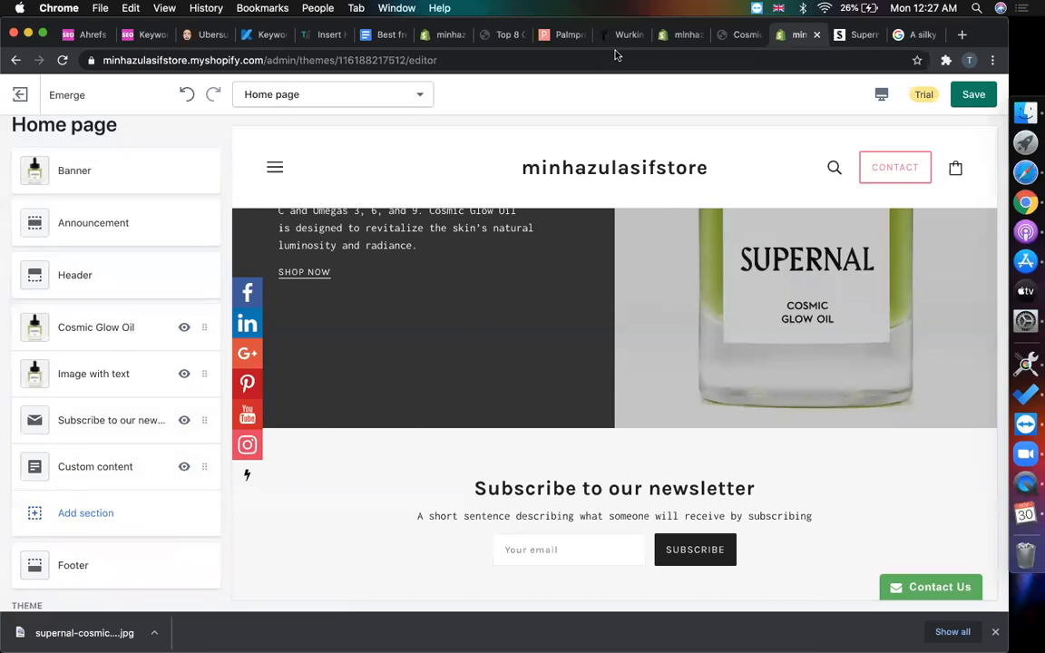
- Move the newsletter section below Custom content and open its settings
scroll(91, 426, down, 2)
drag(103, 385, 95, 423)
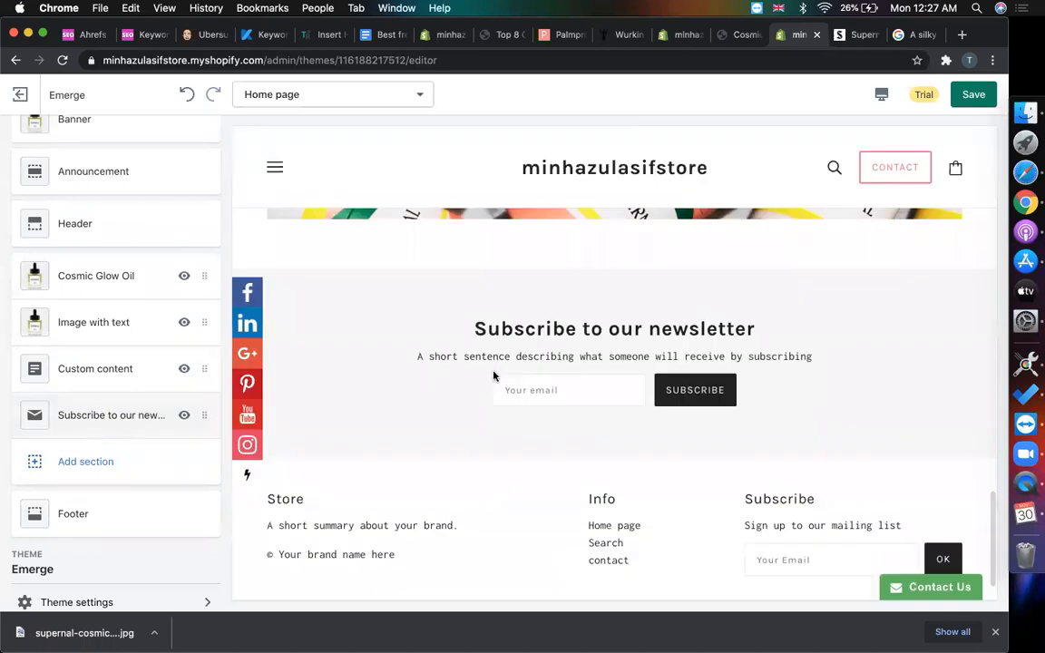
click(89, 423)
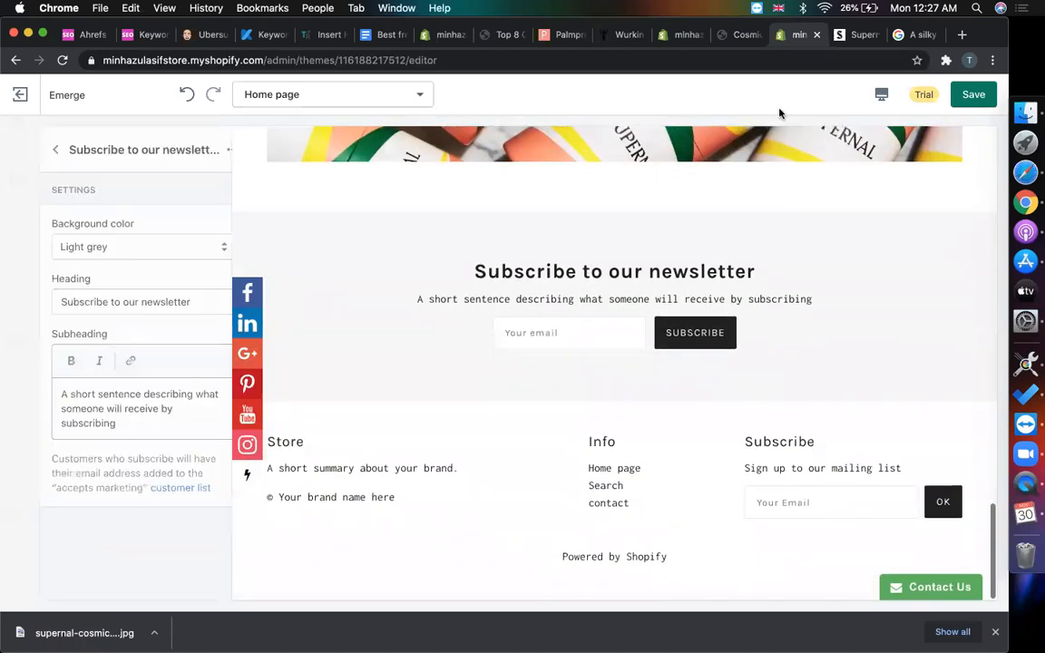
- Copy the Supernal newsletter sentence and paste it into the newsletter heading
click(852, 34)
scroll(742, 280, down, 1)
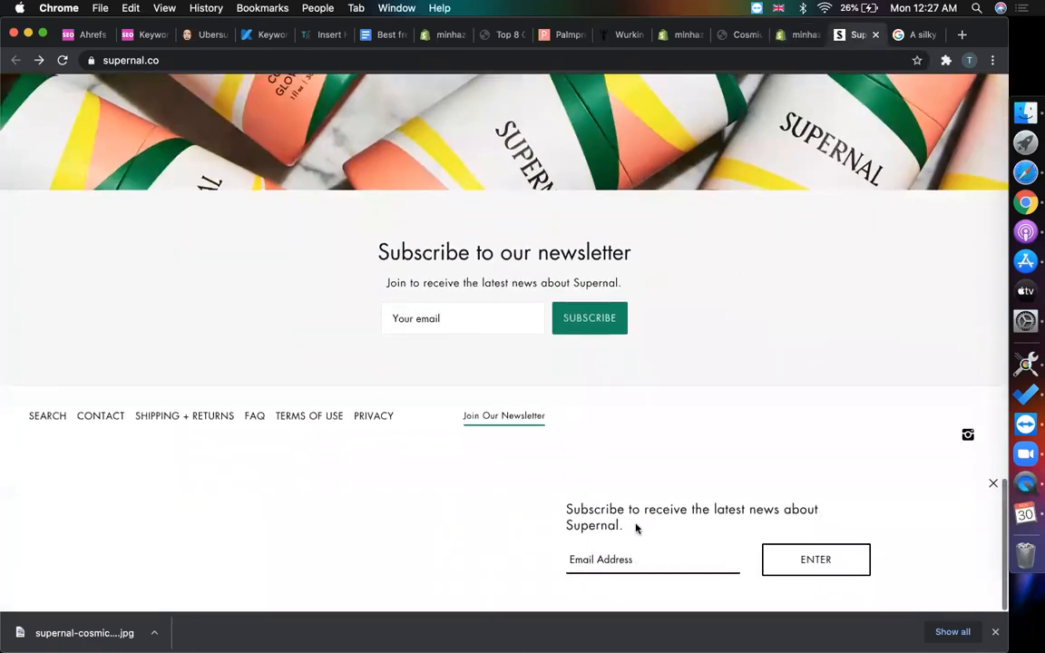
scroll(585, 481, down, 1)
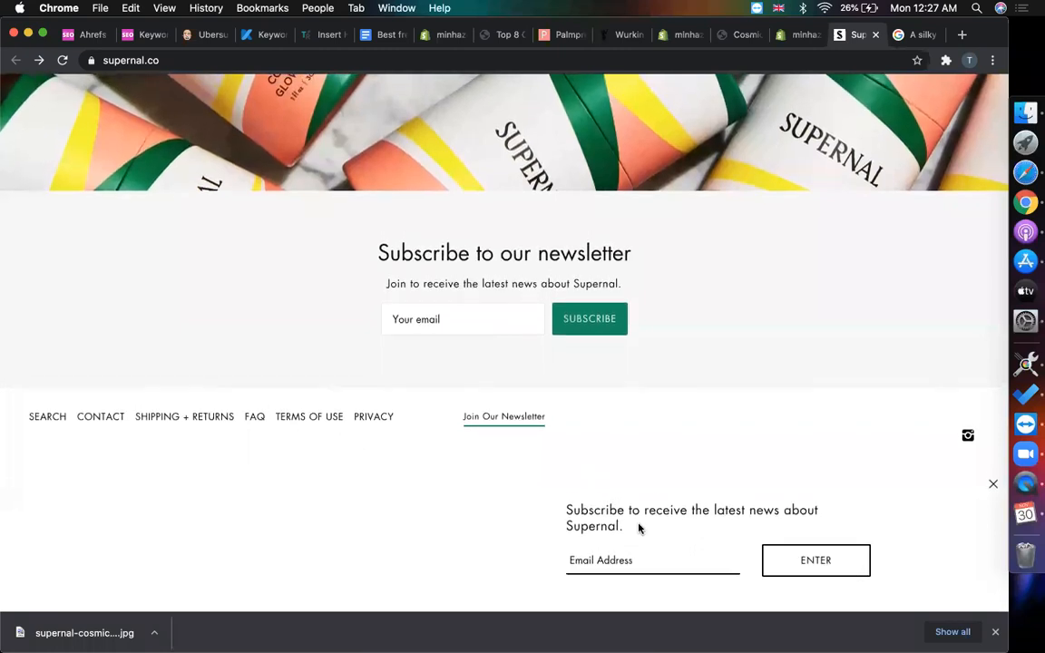
drag(626, 527, 570, 508)
click(496, 524)
drag(640, 527, 558, 515)
key(super+c)
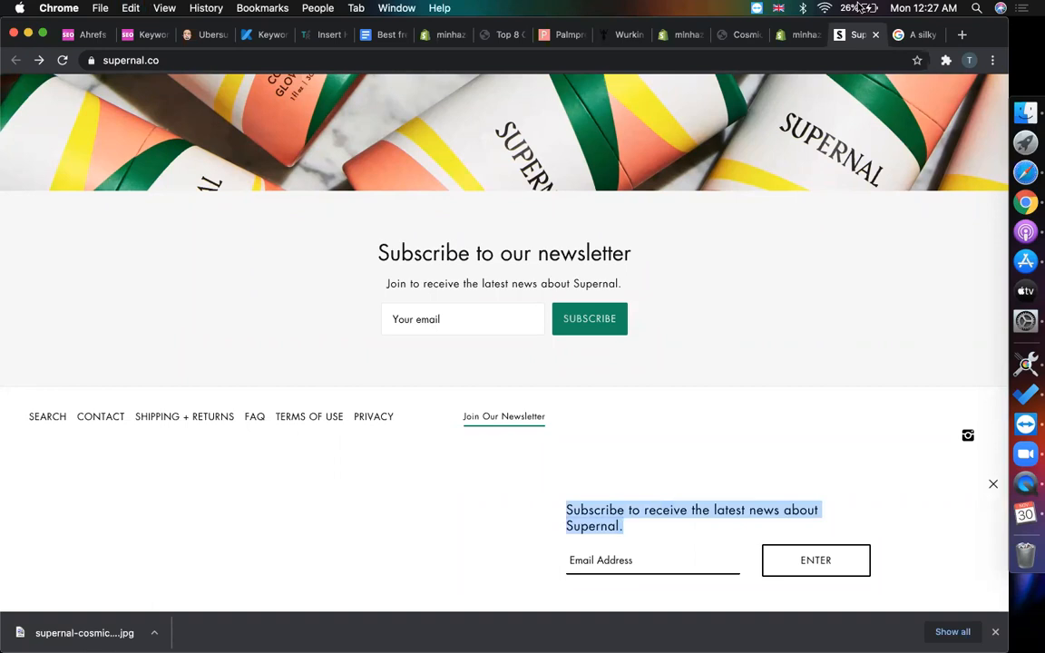
click(782, 36)
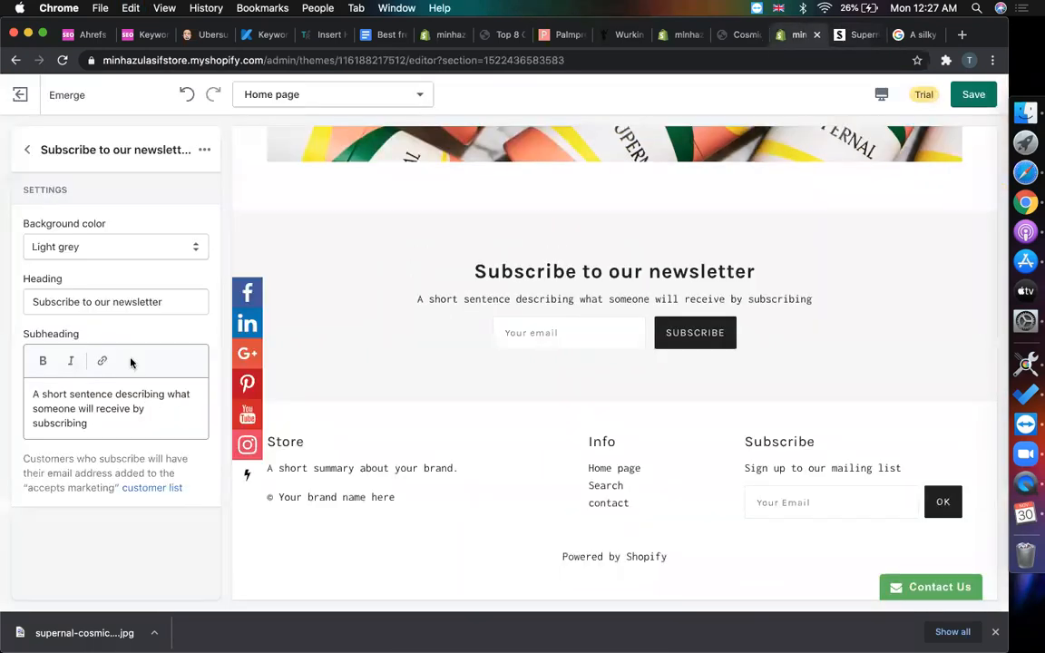
click(140, 301)
key(super+a)
key(super+v)
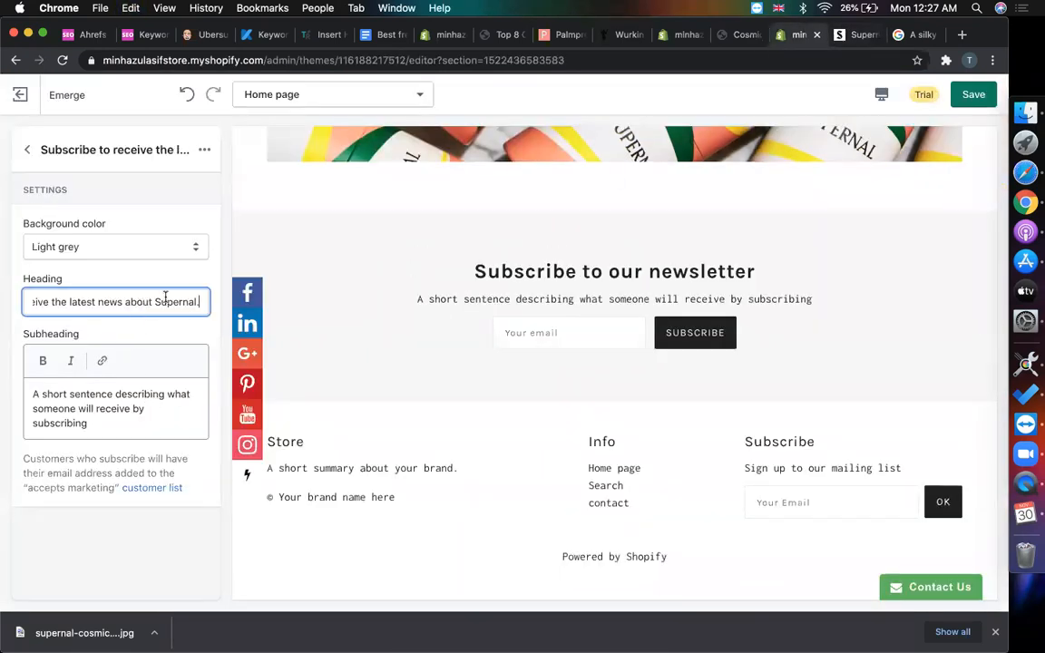
- Clear the newsletter's placeholder subheading text
click(853, 35)
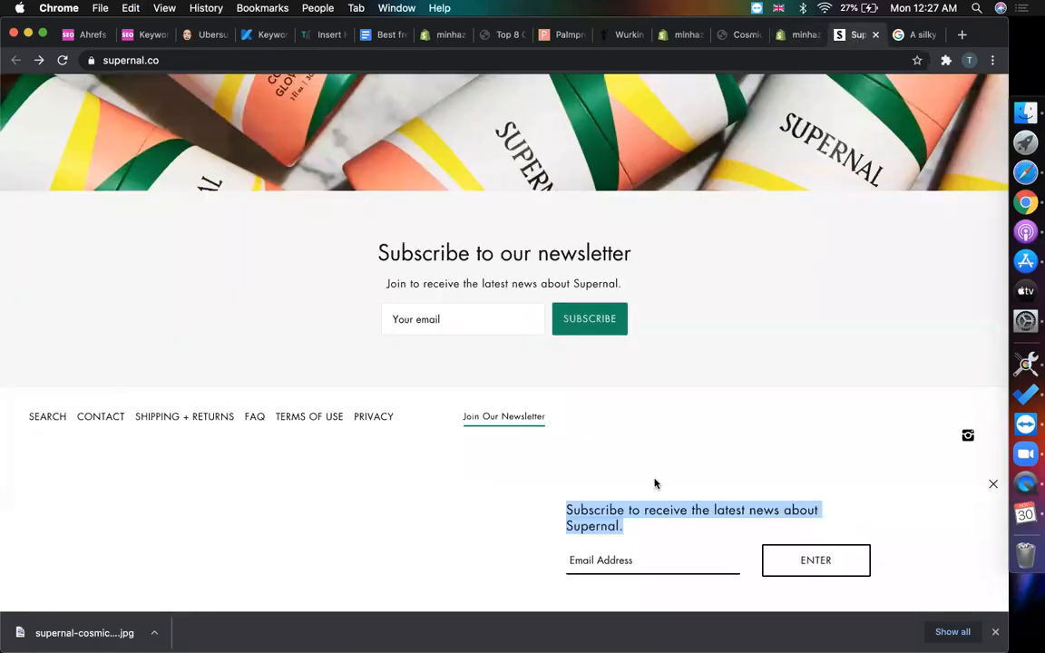
click(804, 36)
click(155, 422)
key(super+a)
key(BackSpace)
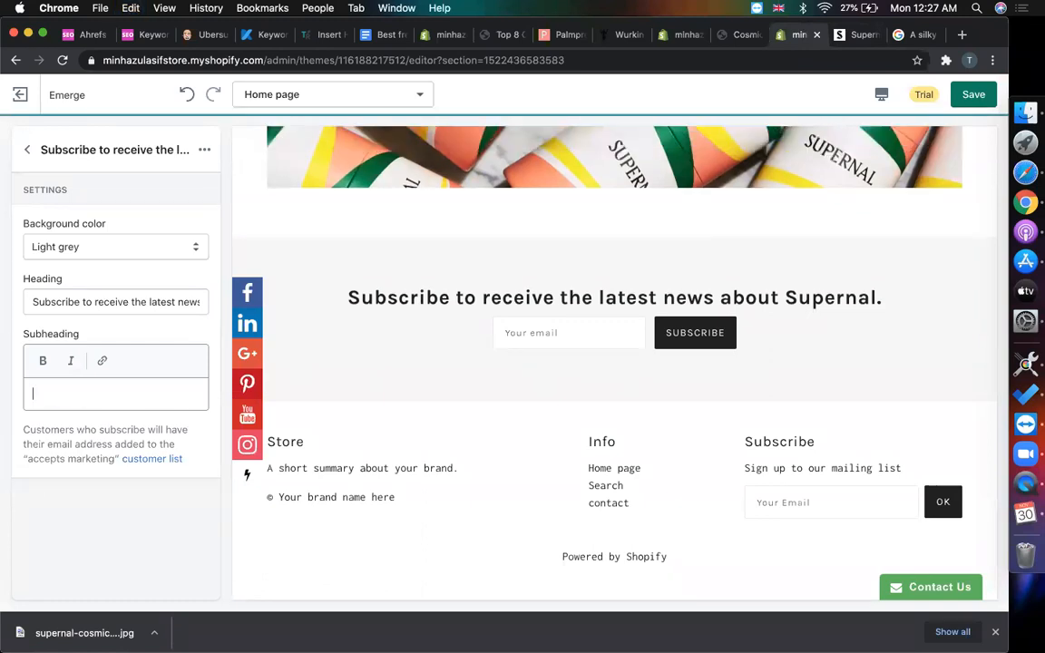
- Set heading 'Subscribe' and subheading 'to receive the latest news about Supernal.'
click(104, 302)
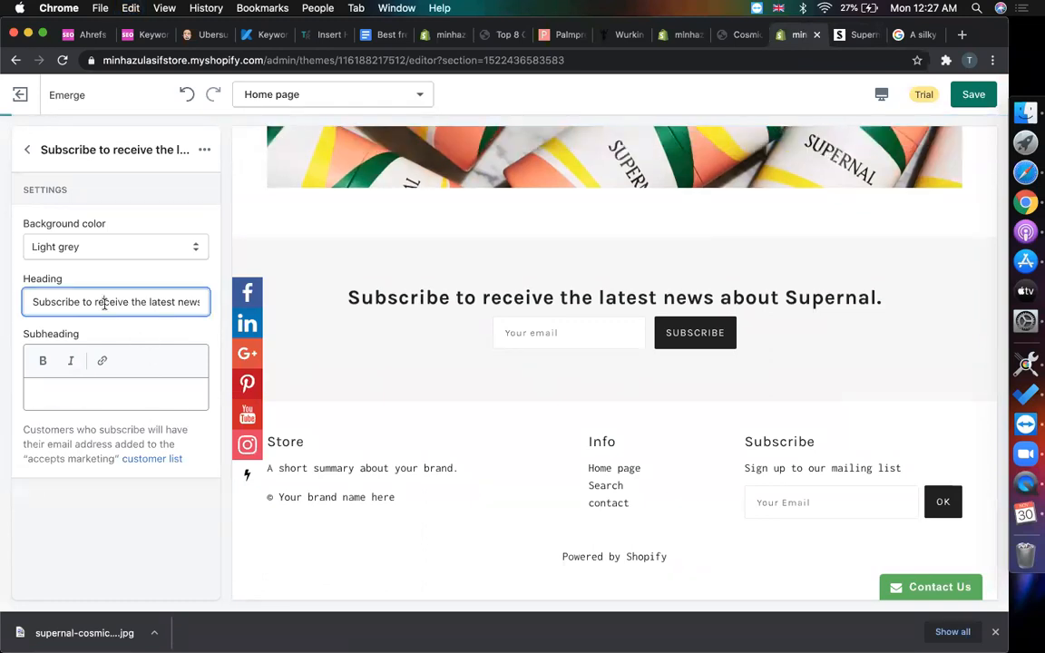
key(super+a)
key(super+c)
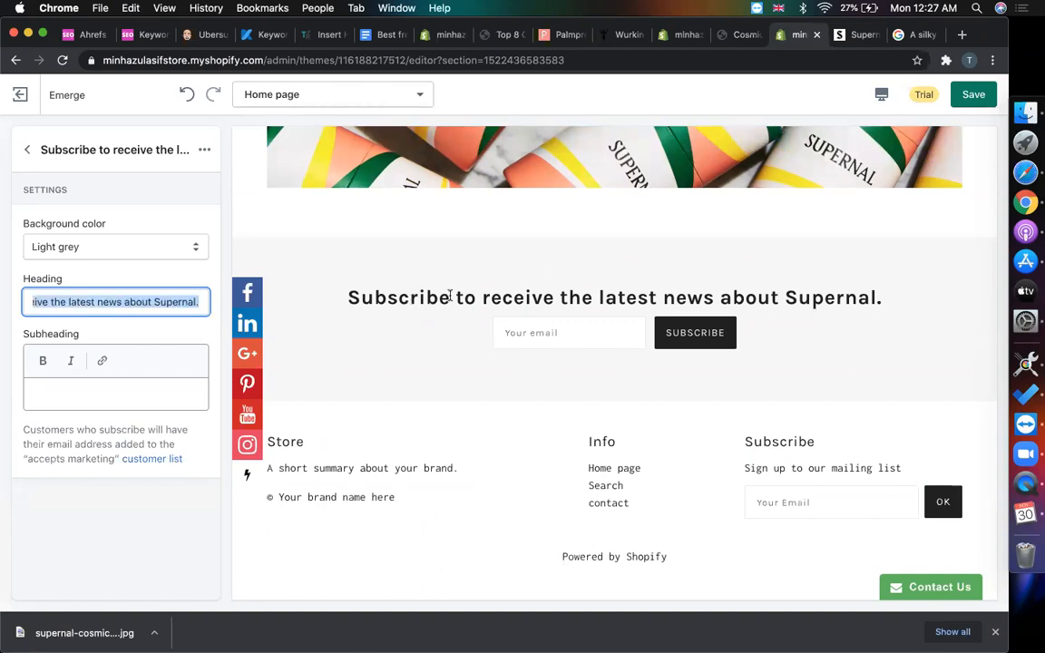
text(Subscribe)
click(150, 401)
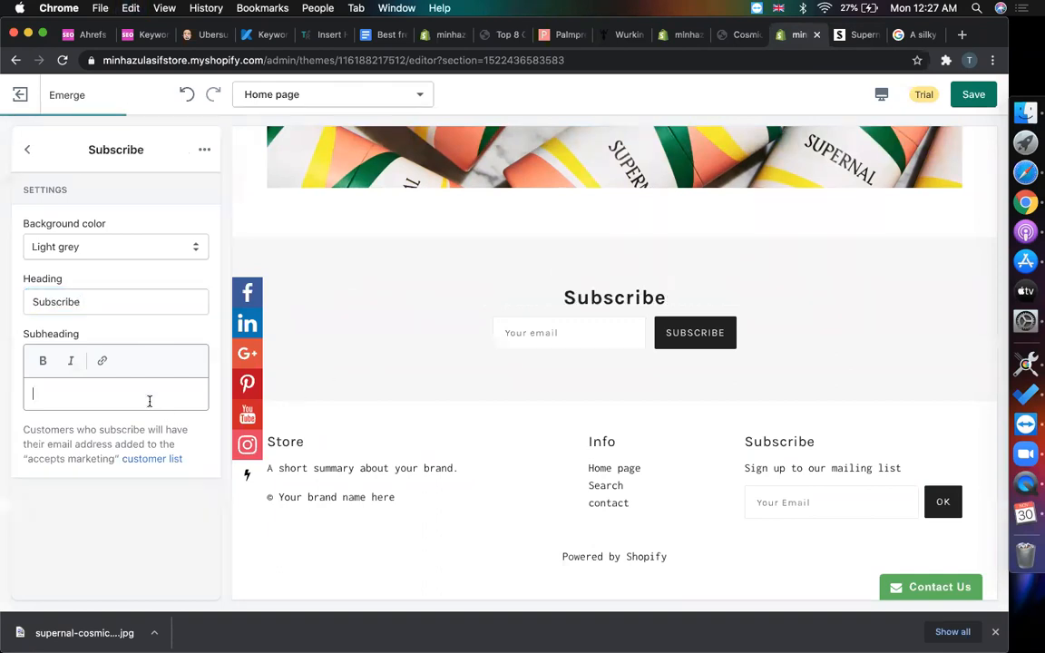
key(super+v)
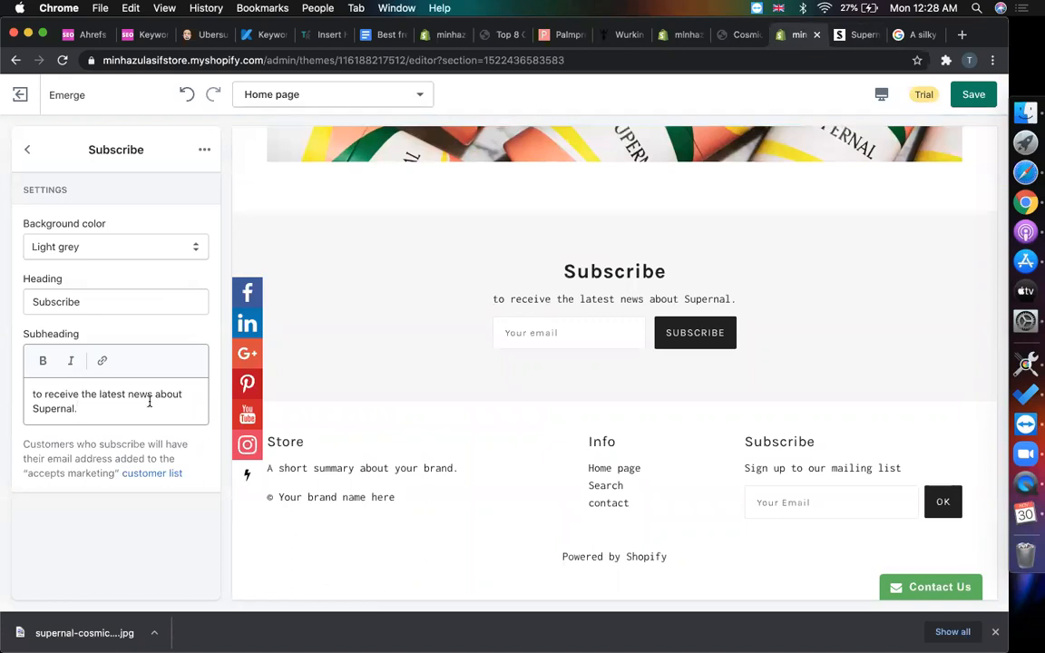
click(32, 153)
scroll(99, 401, down, 2)
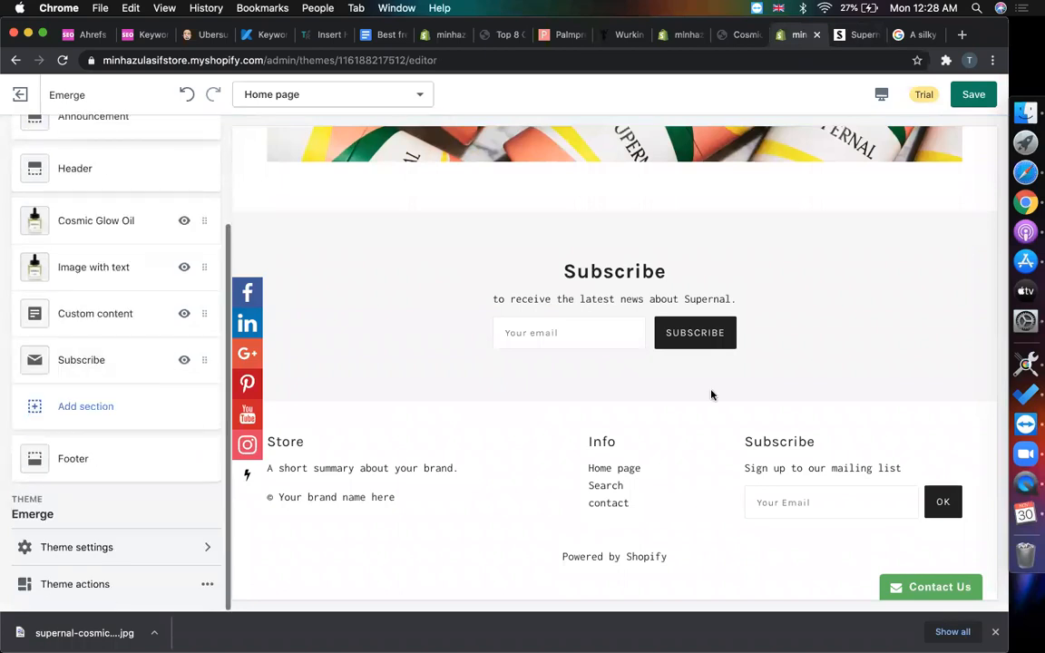
scroll(444, 342, up, 15)
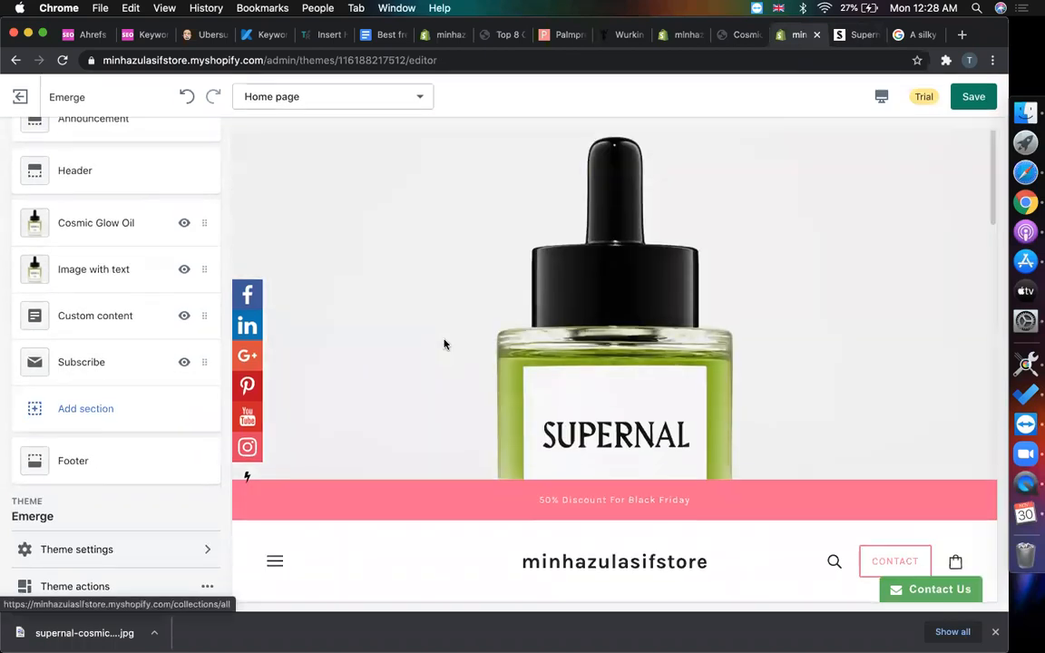
- Open the navigation drawer in the store preview to see its menu items
scroll(443, 343, down, 4)
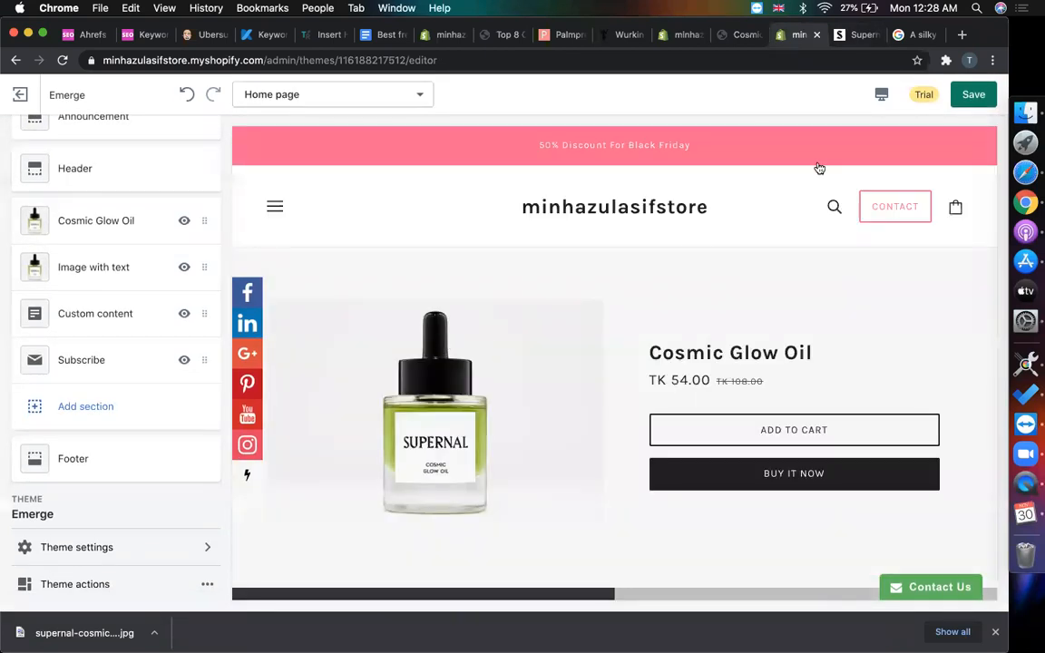
scroll(697, 245, up, 1)
scroll(601, 271, down, 10)
scroll(101, 222, up, 3)
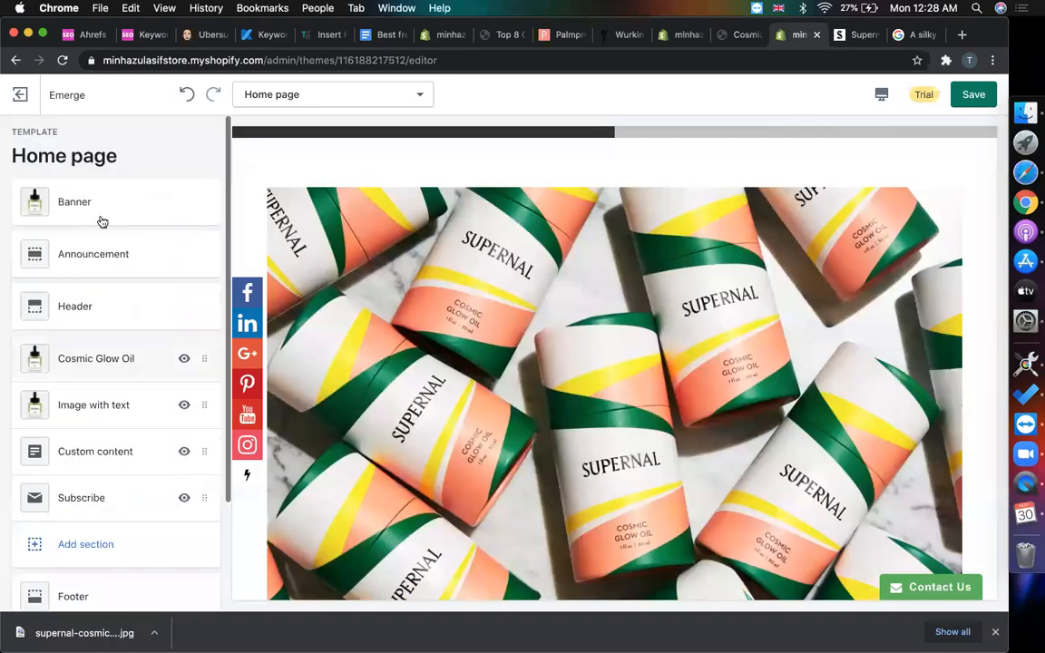
scroll(354, 245, up, 11)
scroll(660, 378, down, 1)
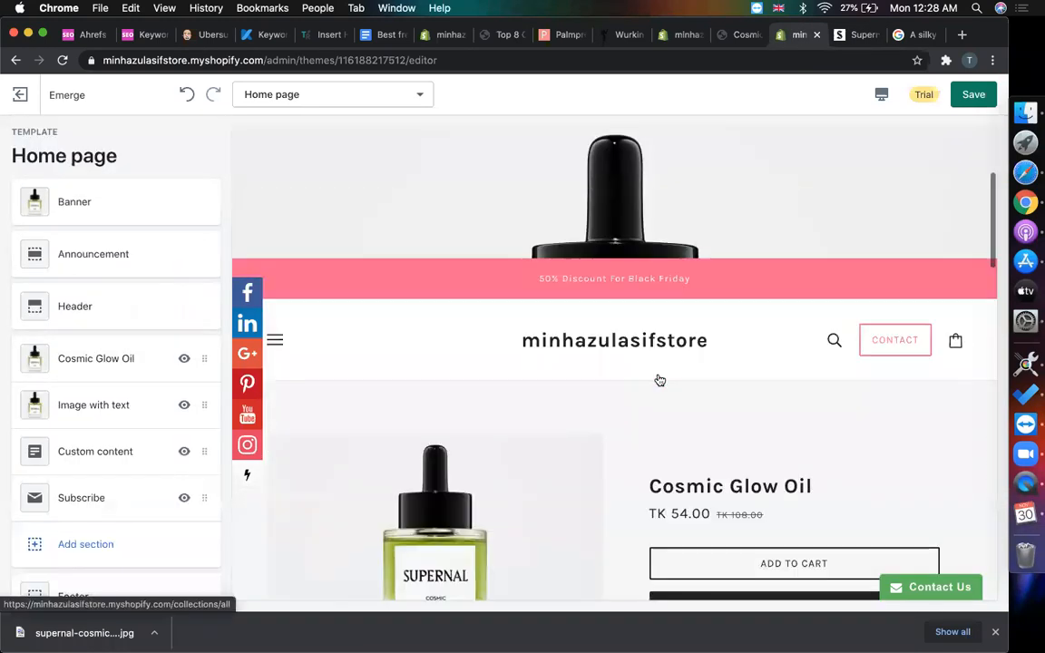
scroll(544, 385, up, 1)
click(282, 390)
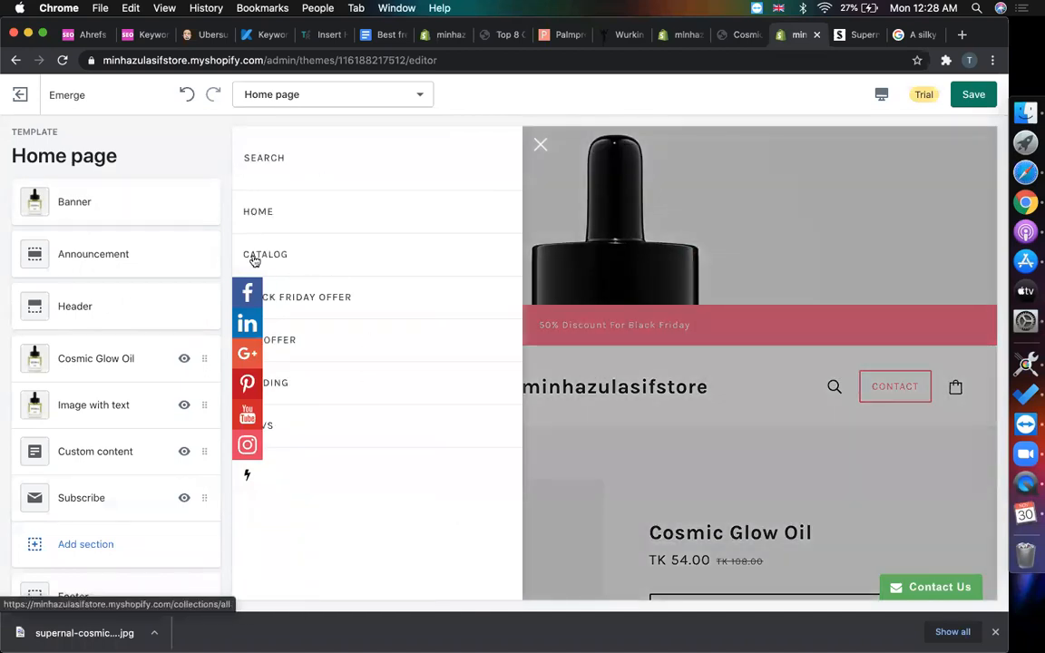
- Open the admin's Navigation page, comparing against Supernal's menu
click(685, 34)
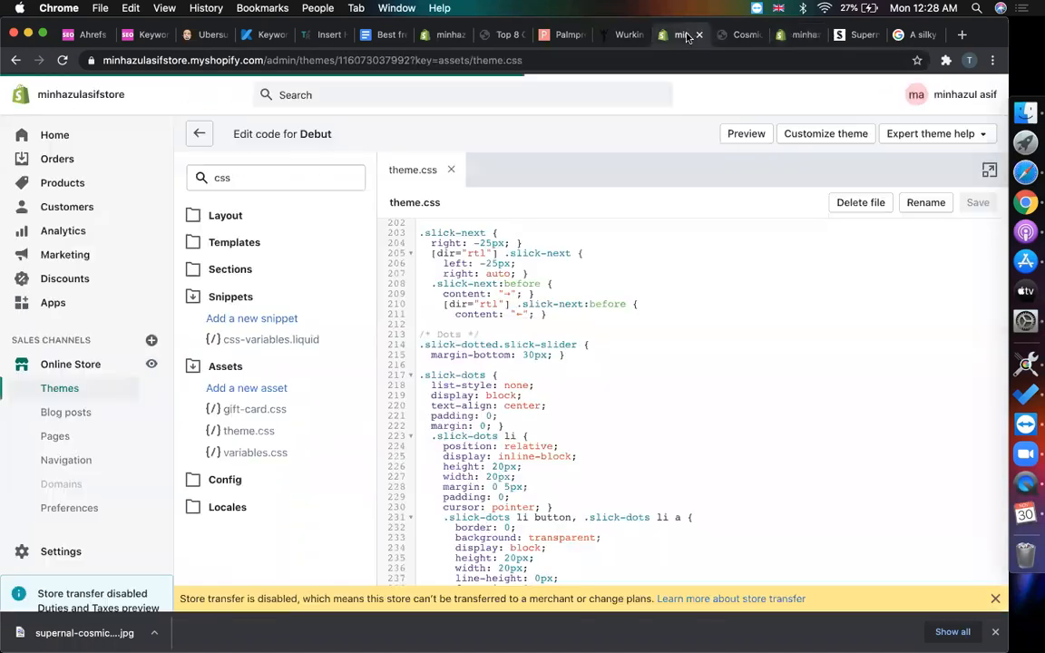
click(86, 467)
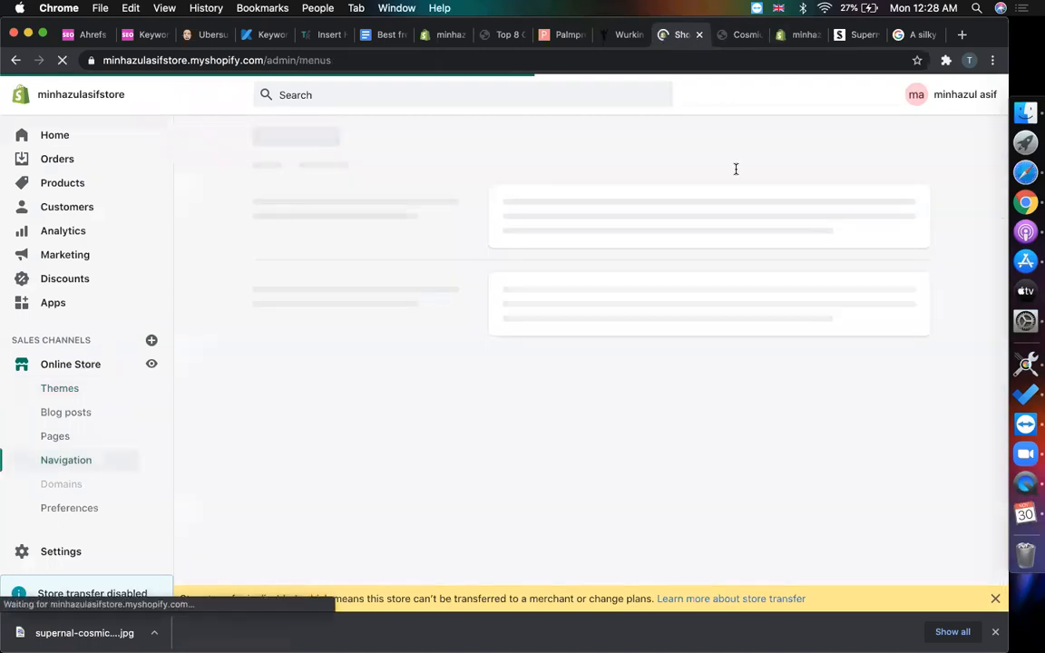
click(857, 35)
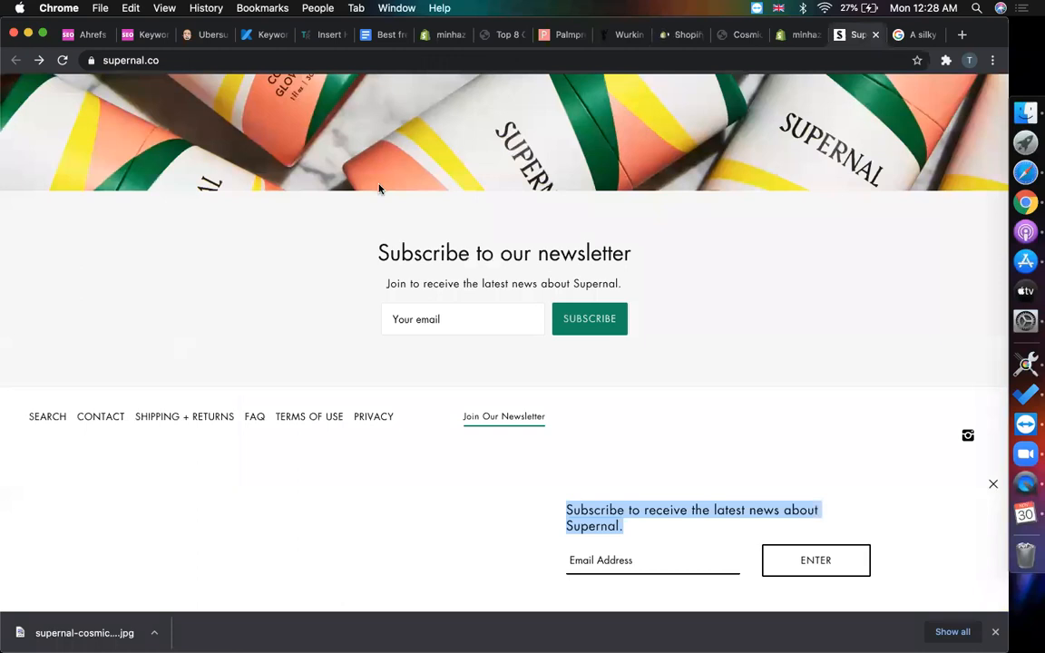
scroll(345, 198, up, 2)
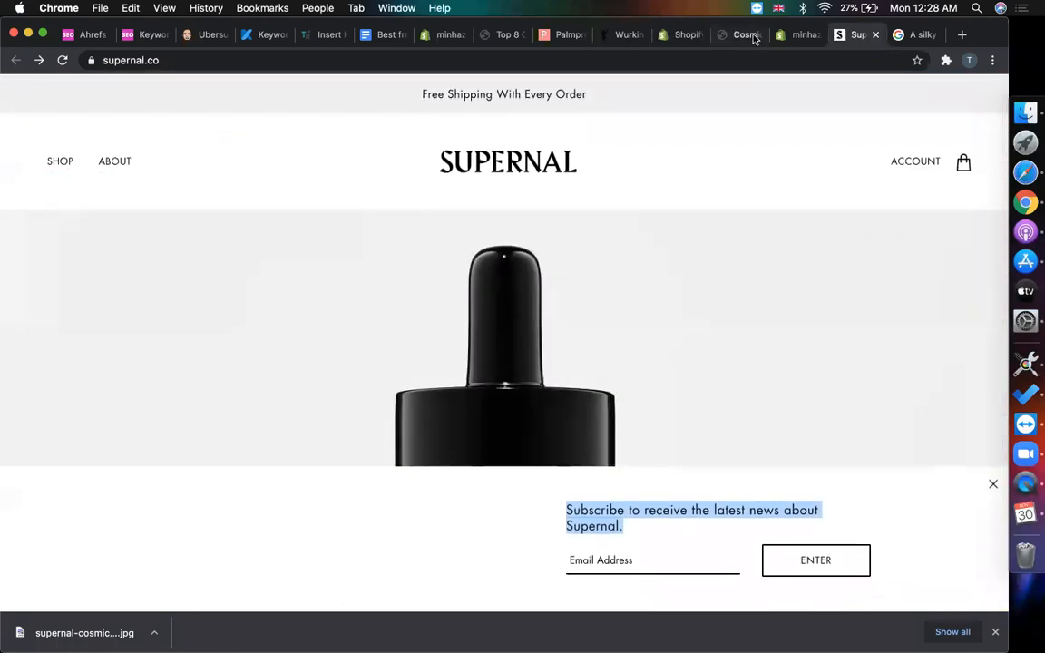
click(790, 36)
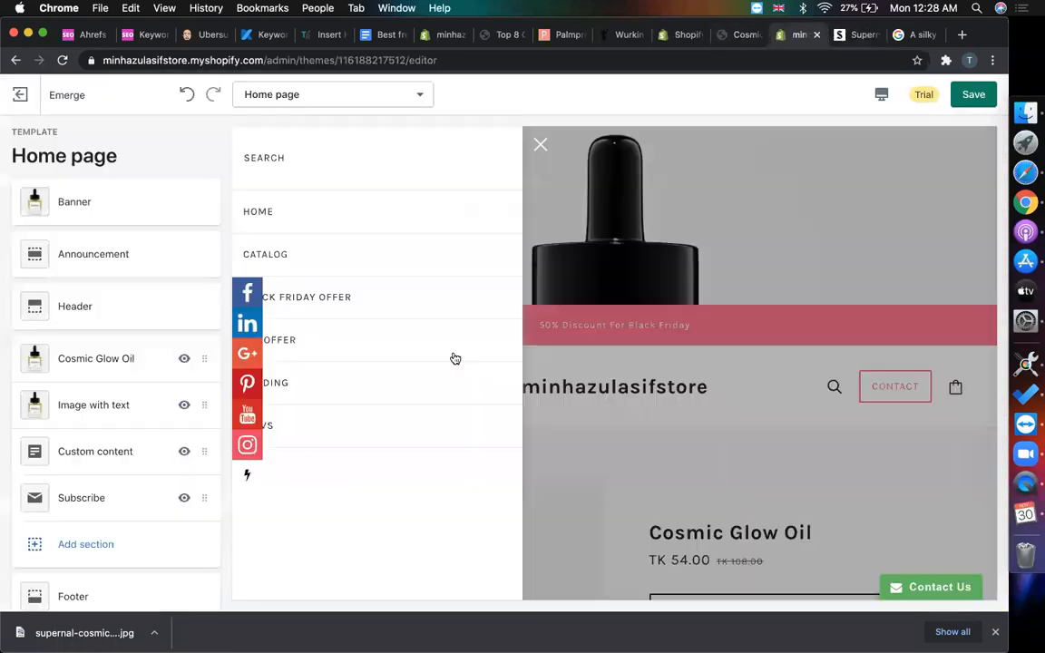
click(682, 36)
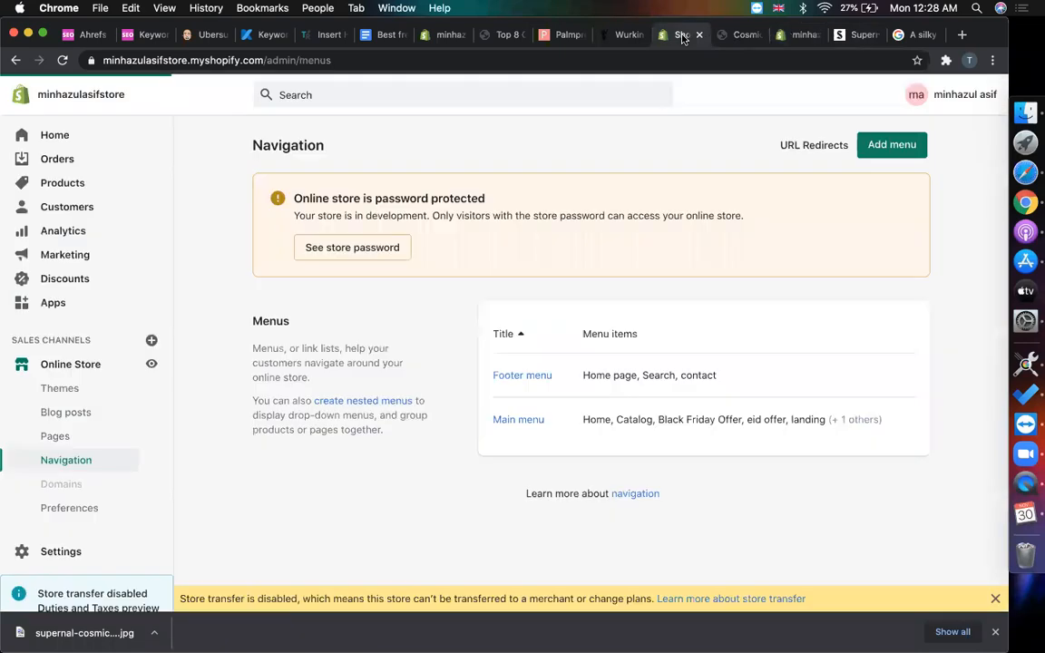
- In the Main menu, rename the Catalog item to 'Shop'
click(510, 422)
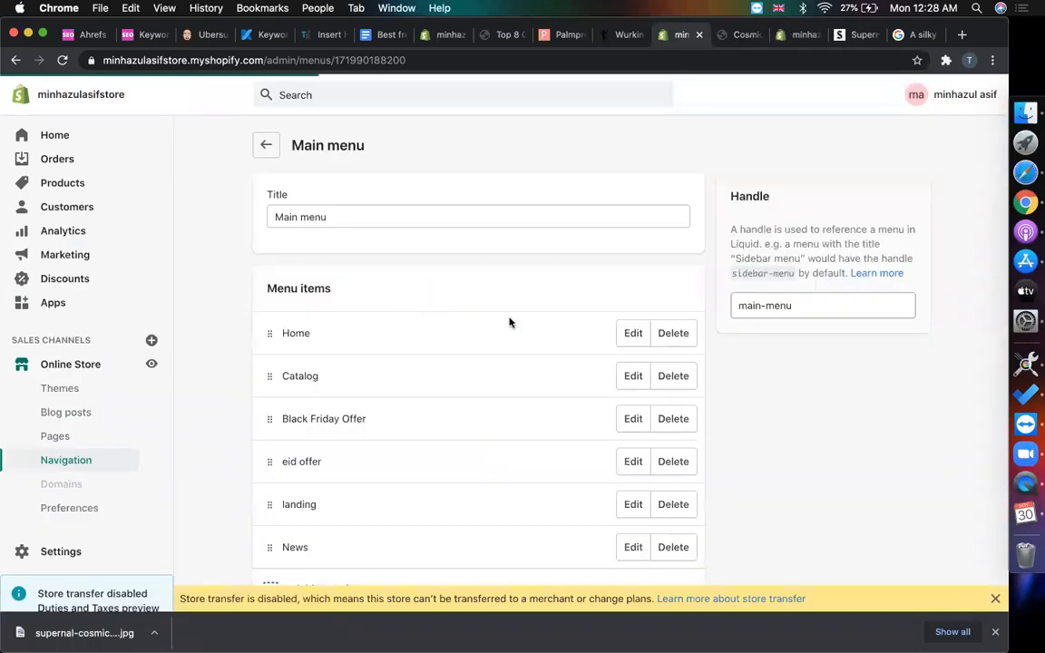
scroll(508, 322, down, 1)
scroll(544, 322, down, 2)
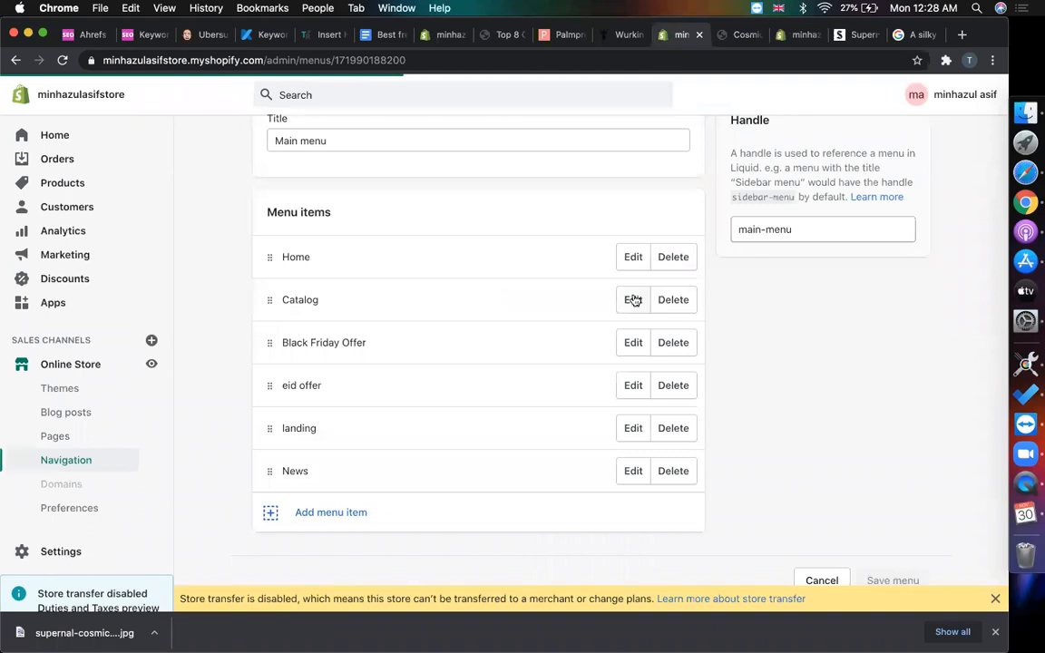
click(634, 301)
double_click(390, 353)
text(Shop)
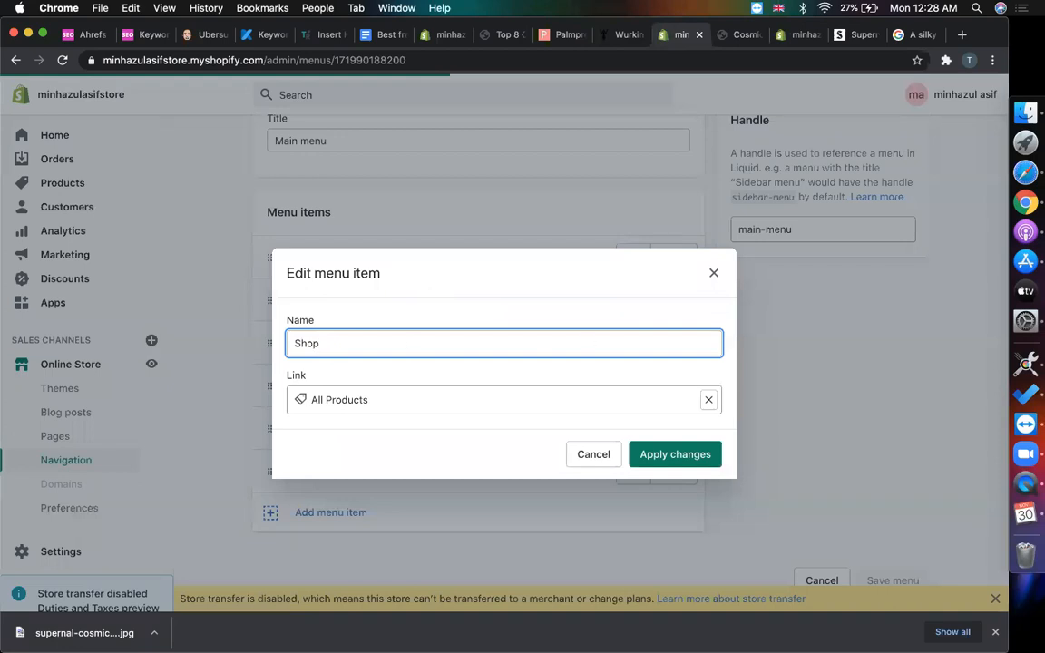
click(662, 452)
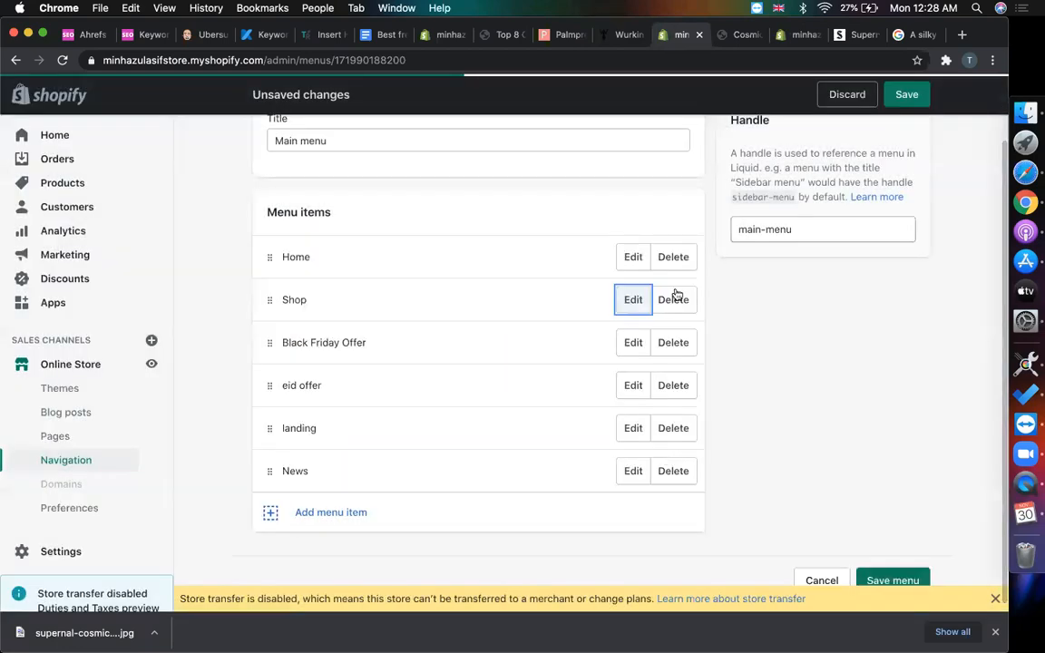
- Remove Black Friday Offer, eid offer, landing and News, then save the menu
click(671, 342)
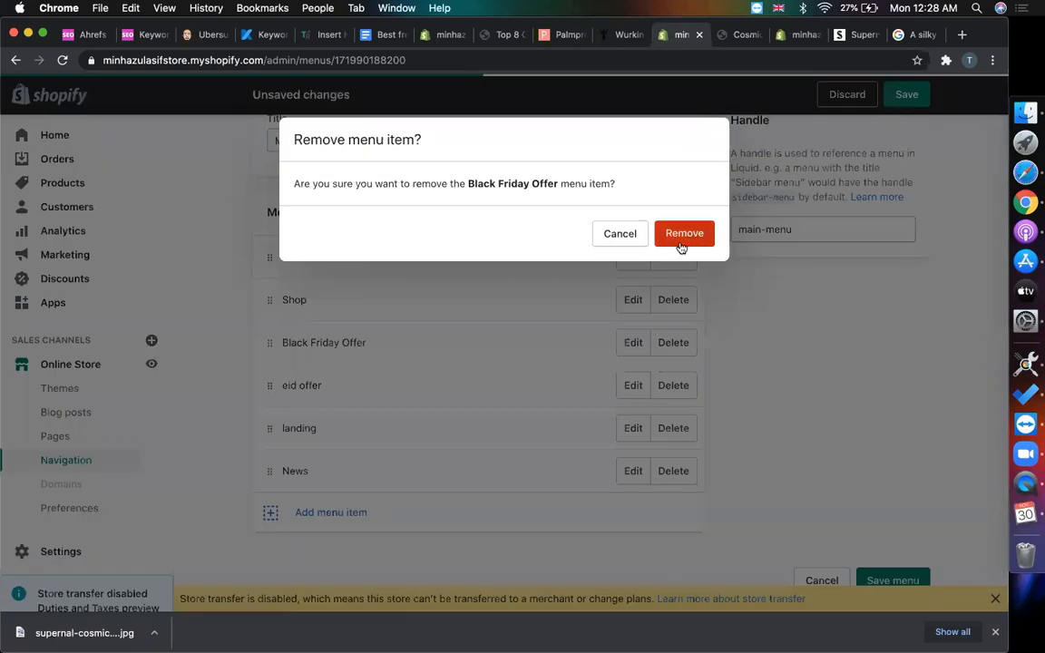
click(683, 233)
click(665, 384)
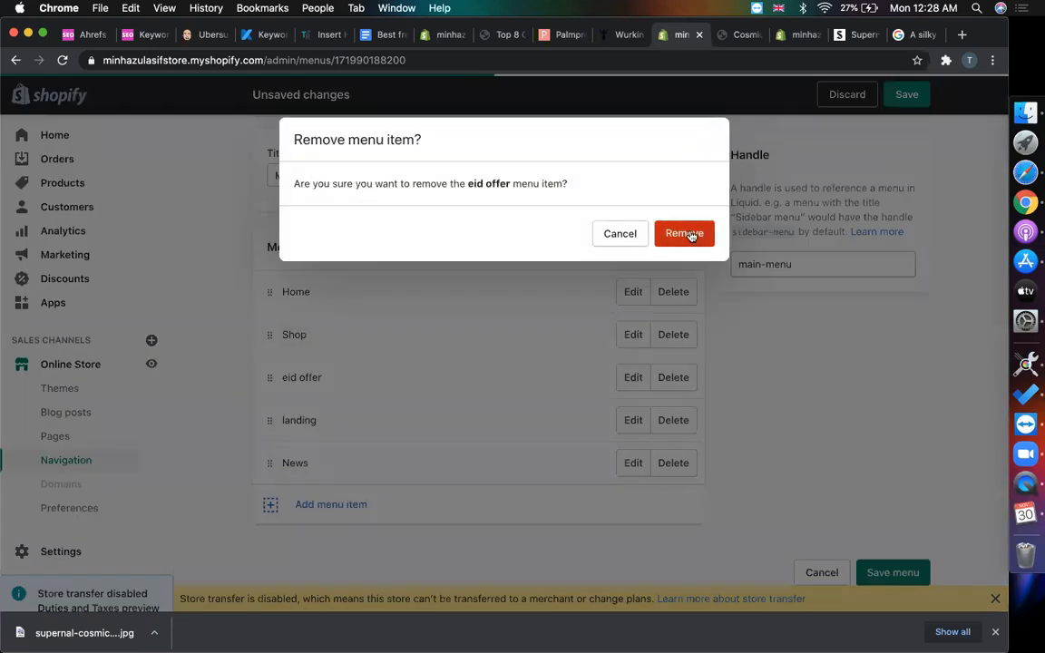
click(692, 235)
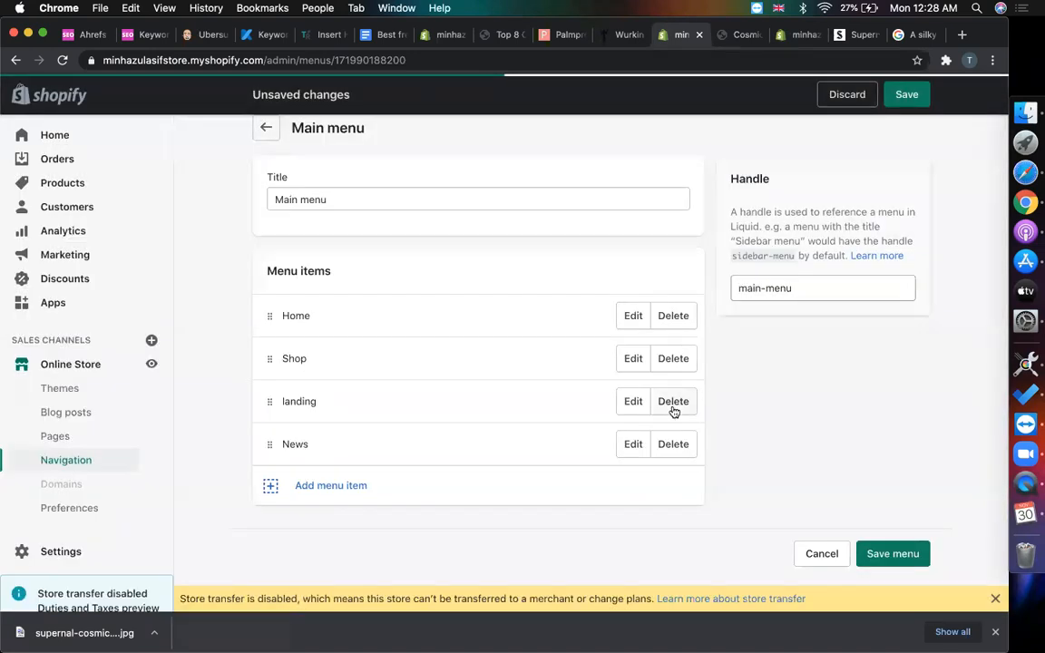
click(673, 411)
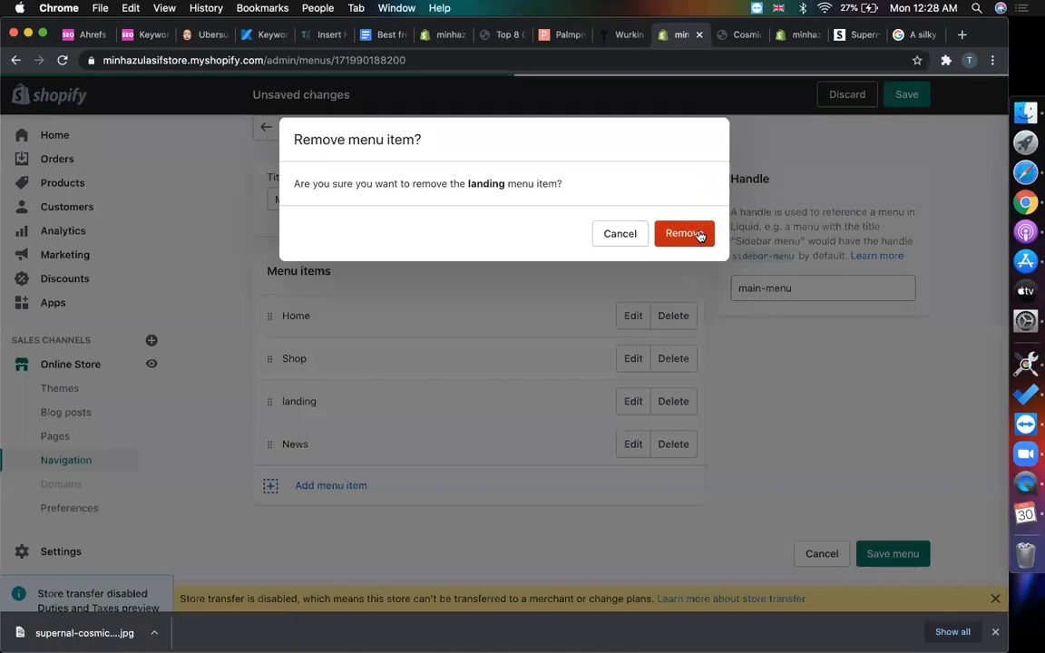
click(696, 235)
click(673, 402)
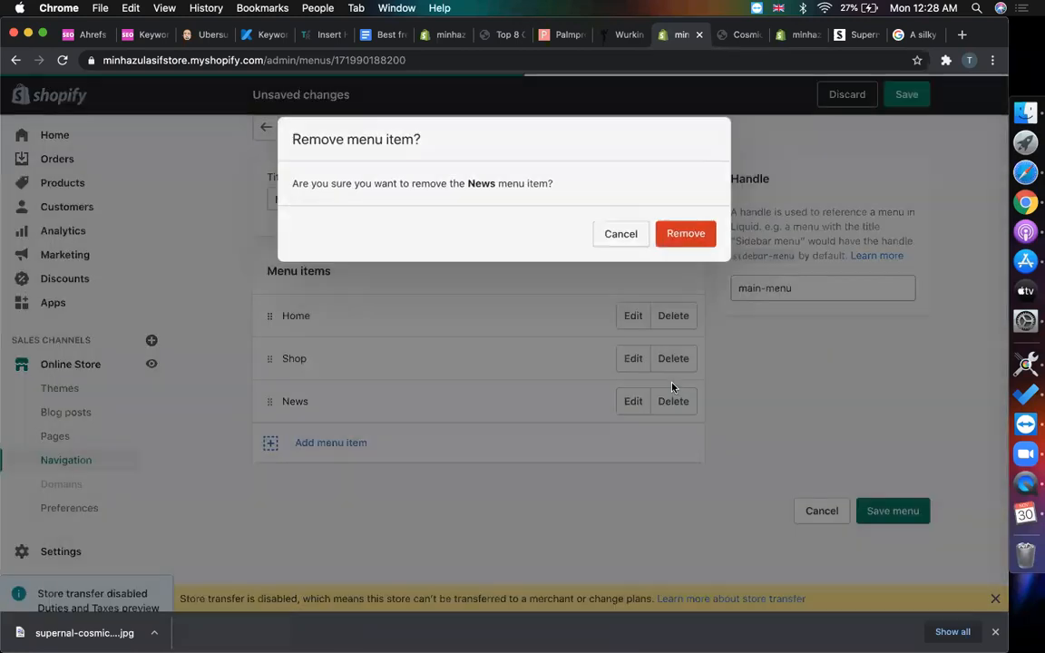
click(685, 235)
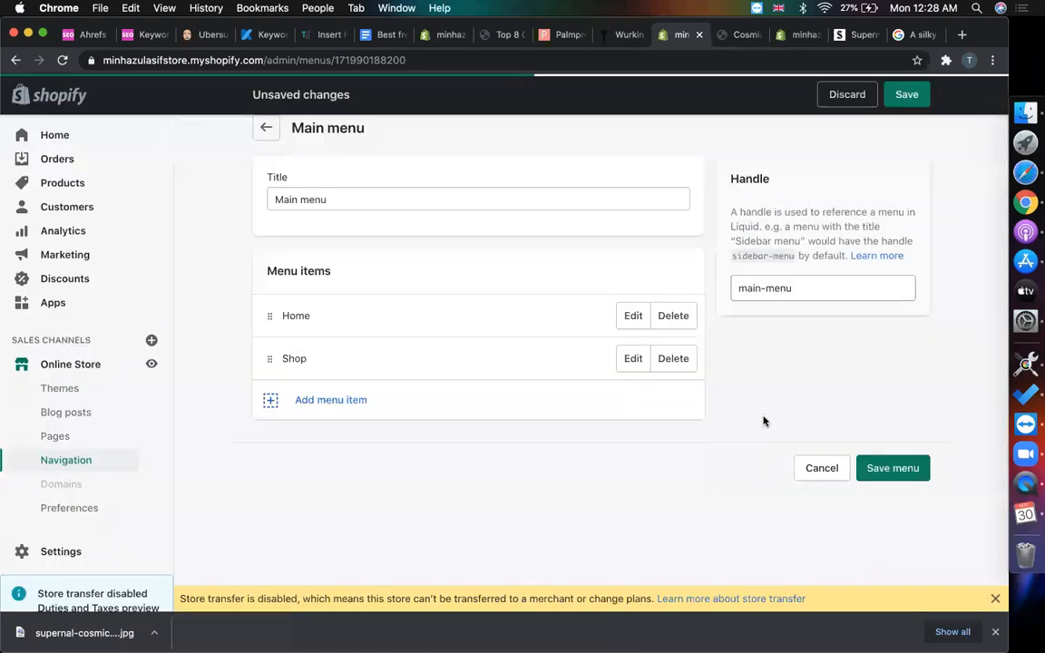
click(887, 474)
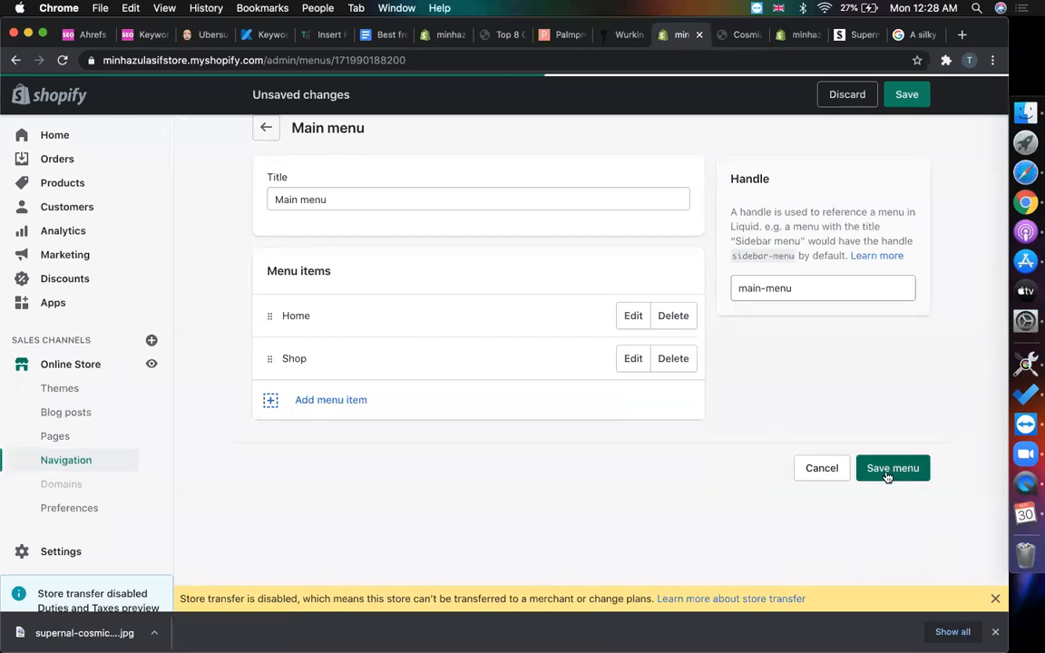
click(853, 36)
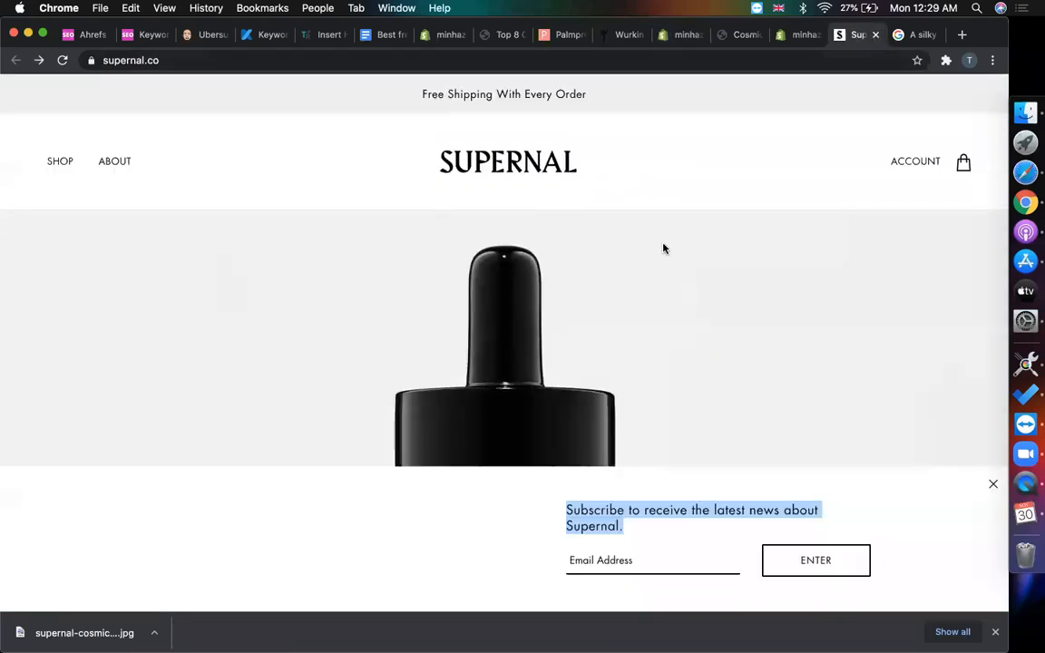
- Close the preview's menu drawer and save the theme with a Home and Shop header
click(798, 34)
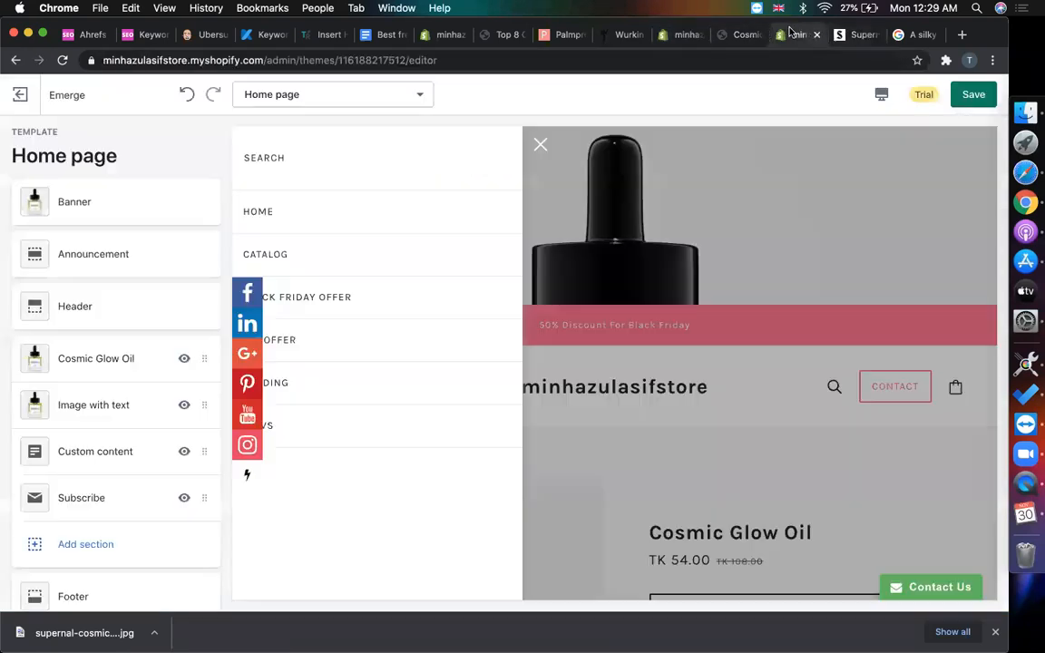
click(540, 144)
click(973, 95)
scroll(415, 392, down, 15)
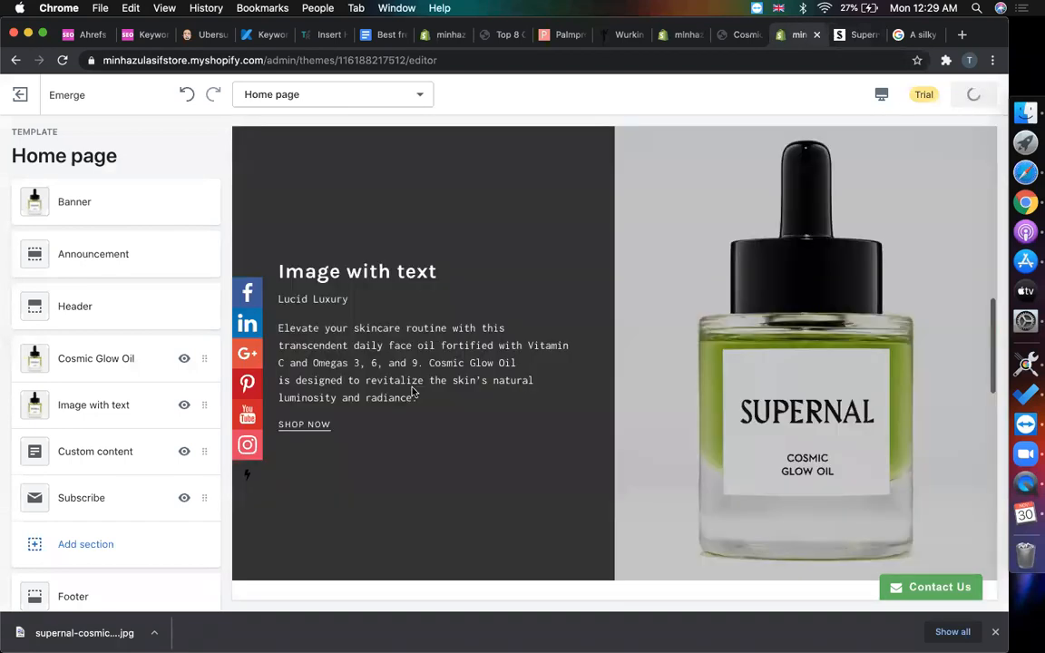
scroll(564, 314, up, 11)
scroll(564, 315, up, 10)
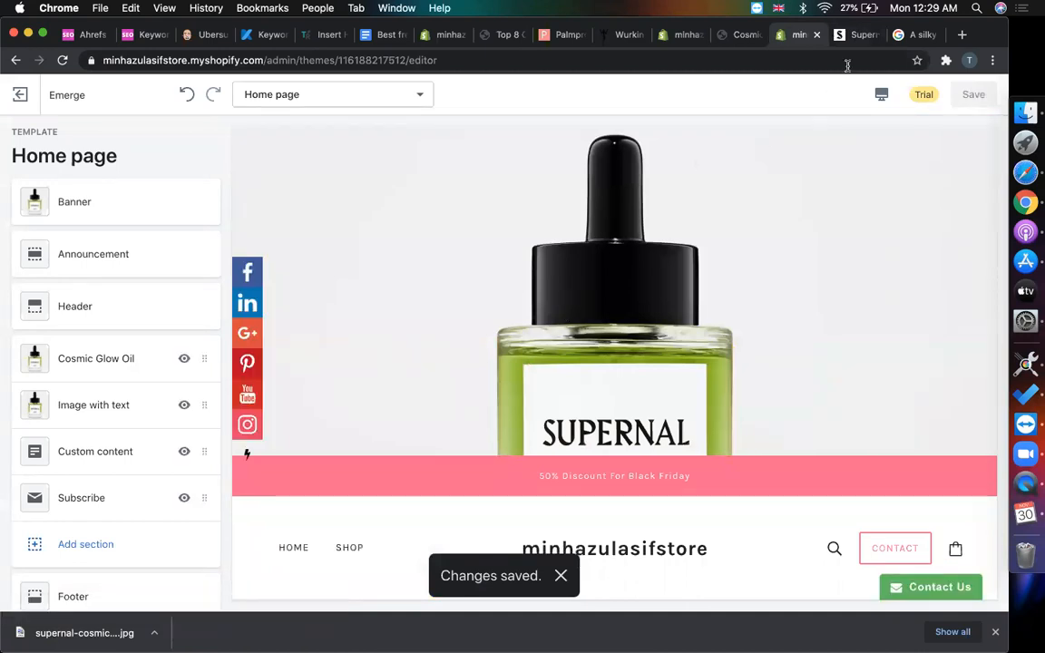
click(852, 35)
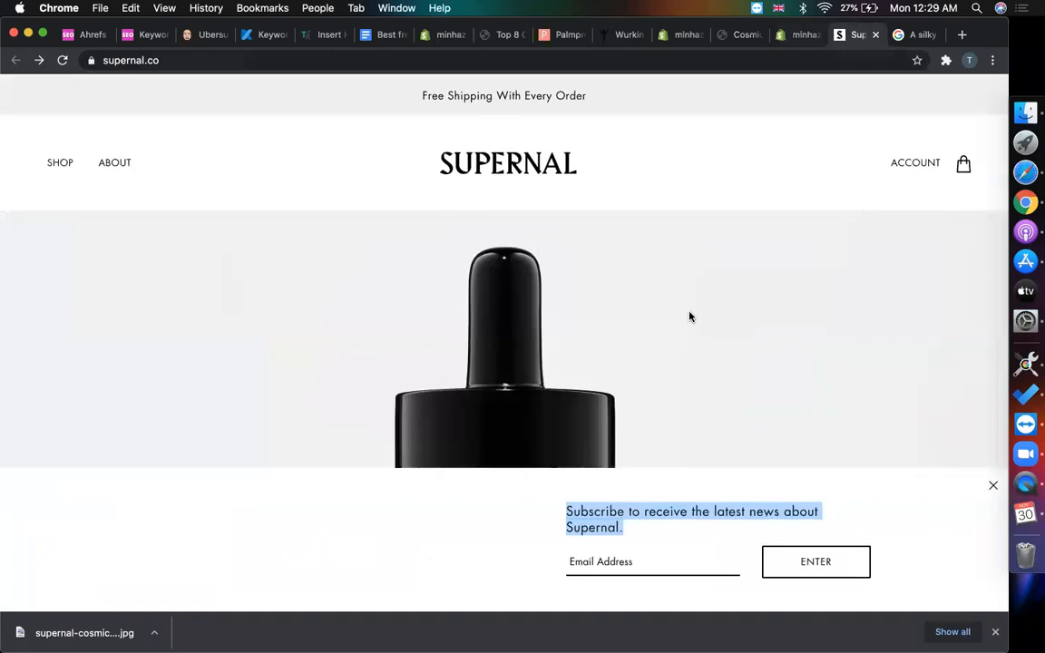
- Dismiss Supernal's subscribe popup and open its About page
click(988, 487)
click(992, 486)
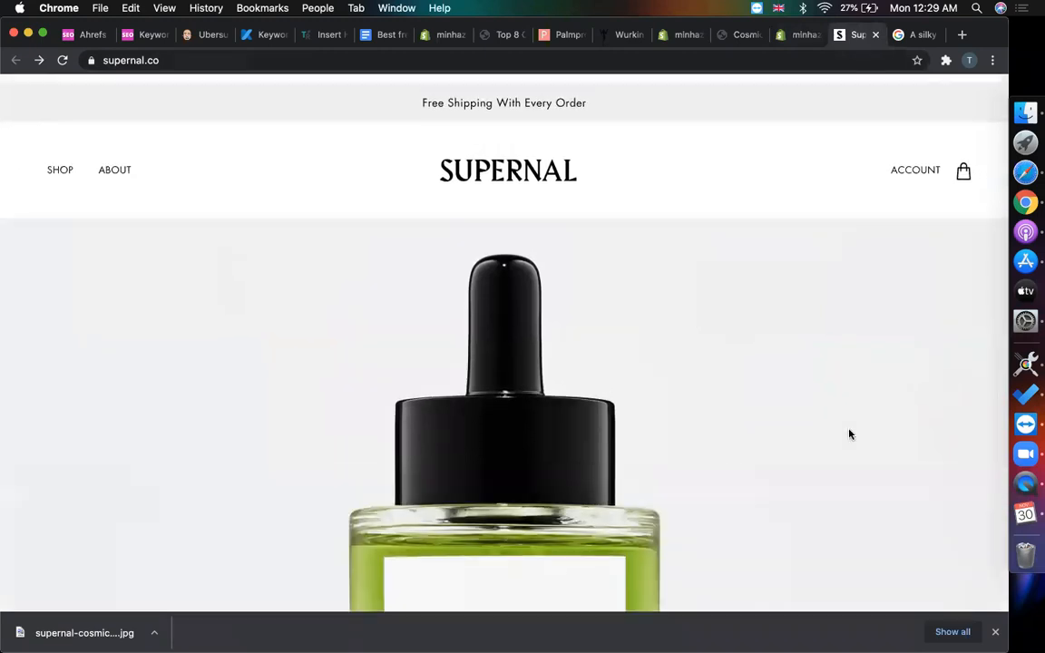
scroll(849, 433, down, 5)
scroll(849, 433, up, 5)
scroll(847, 433, down, 10)
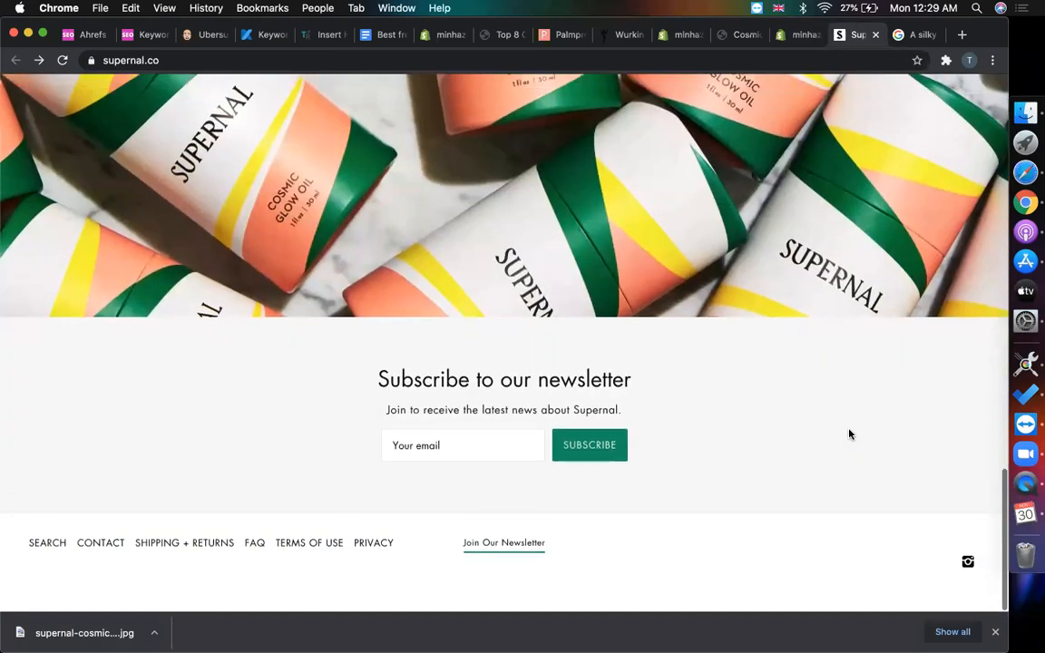
scroll(816, 362, up, 10)
scroll(787, 281, down, 2)
scroll(786, 275, up, 2)
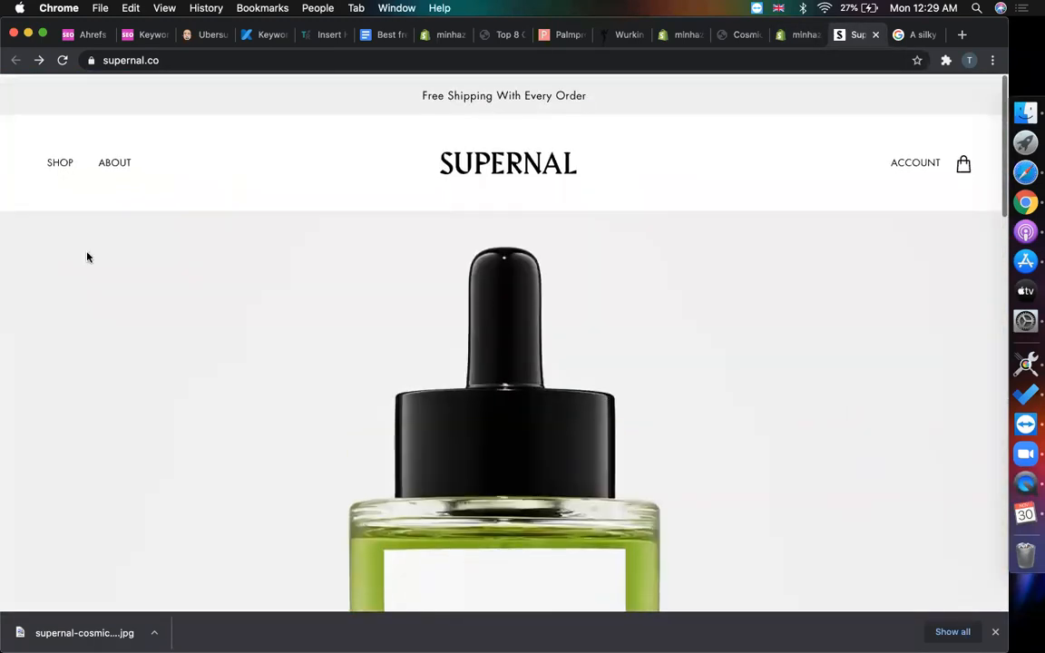
click(108, 172)
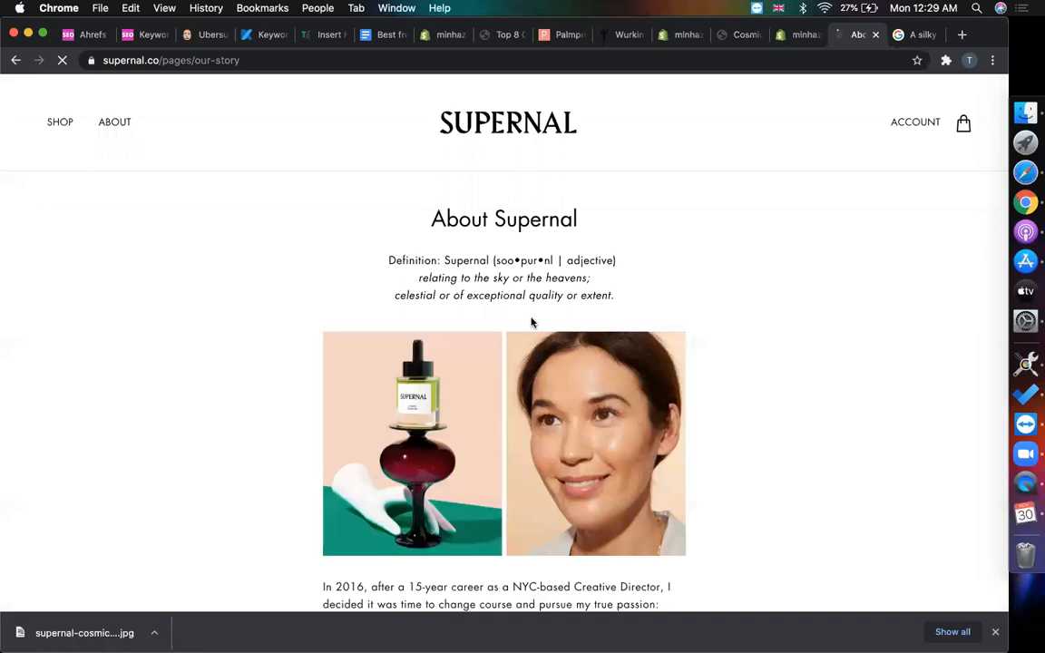
- Copy the 'About Supernal' heading and go to the Cosmic Glow Oil preview
scroll(753, 321, down, 3)
scroll(753, 321, down, 3)
scroll(753, 319, up, 6)
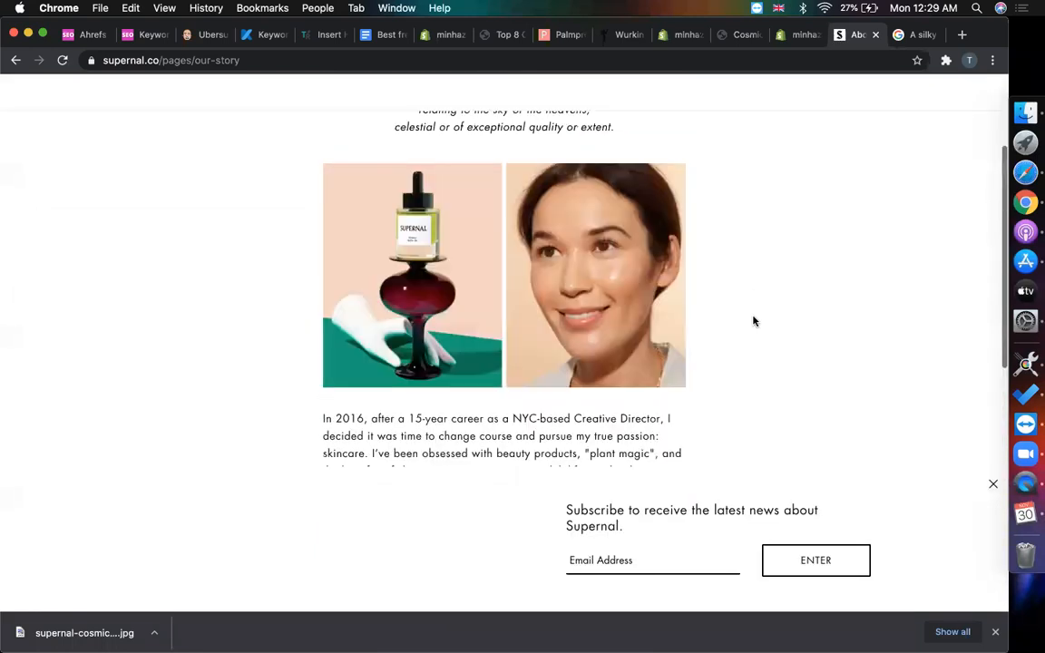
scroll(454, 328, down, 1)
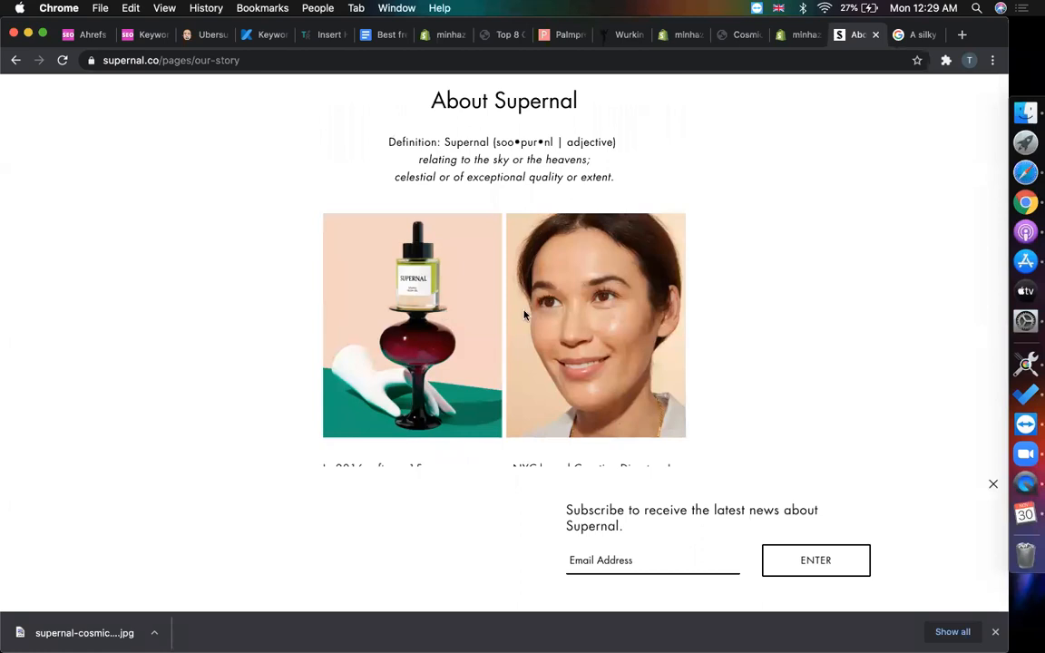
scroll(524, 315, down, 2)
scroll(524, 315, down, 10)
scroll(524, 314, up, 12)
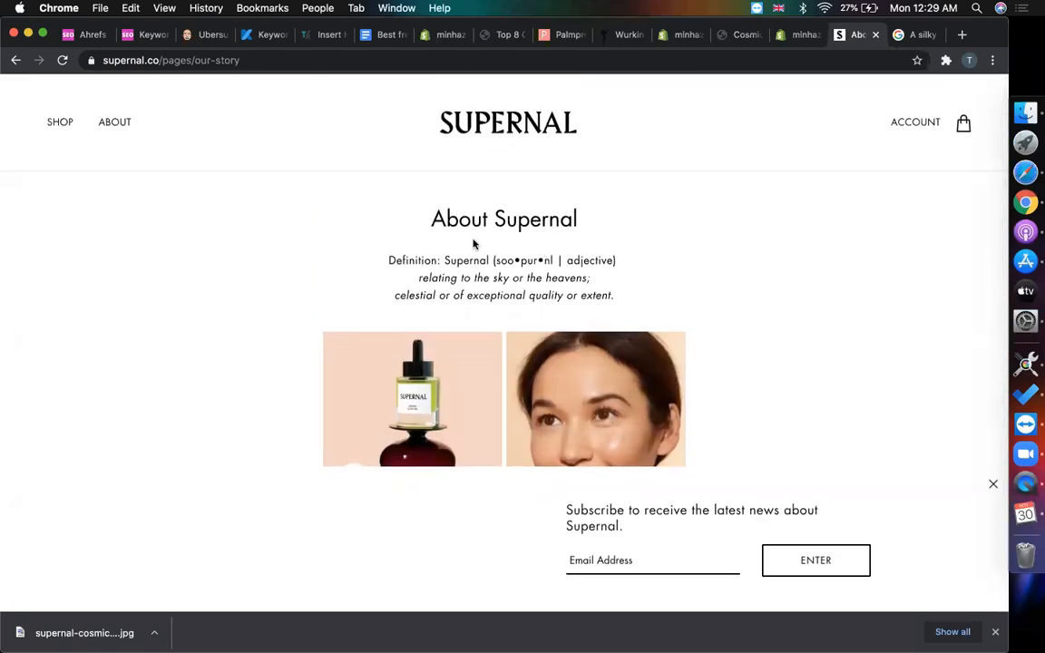
drag(419, 219, 596, 229)
key(super+c)
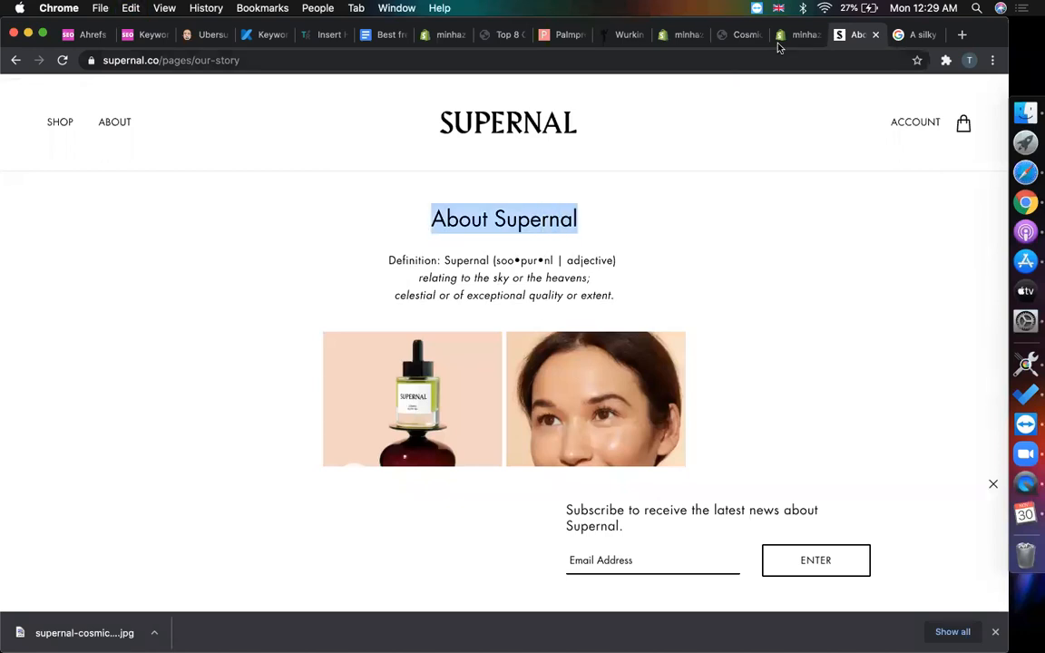
click(778, 38)
click(754, 38)
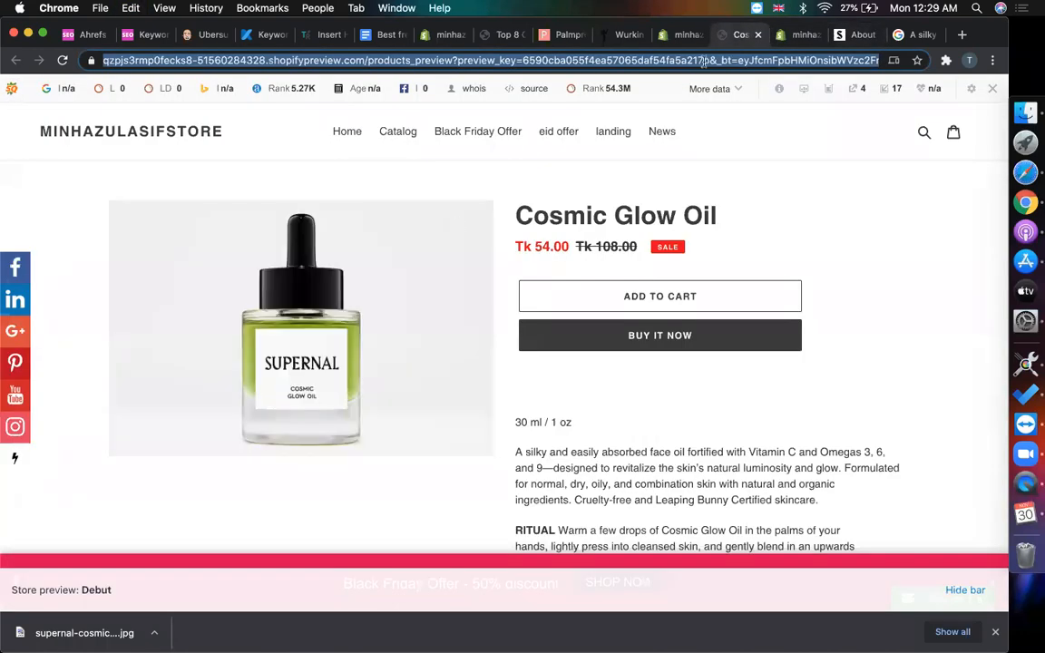
- Open the Online Store's Pages list in the Shopify admin
click(680, 34)
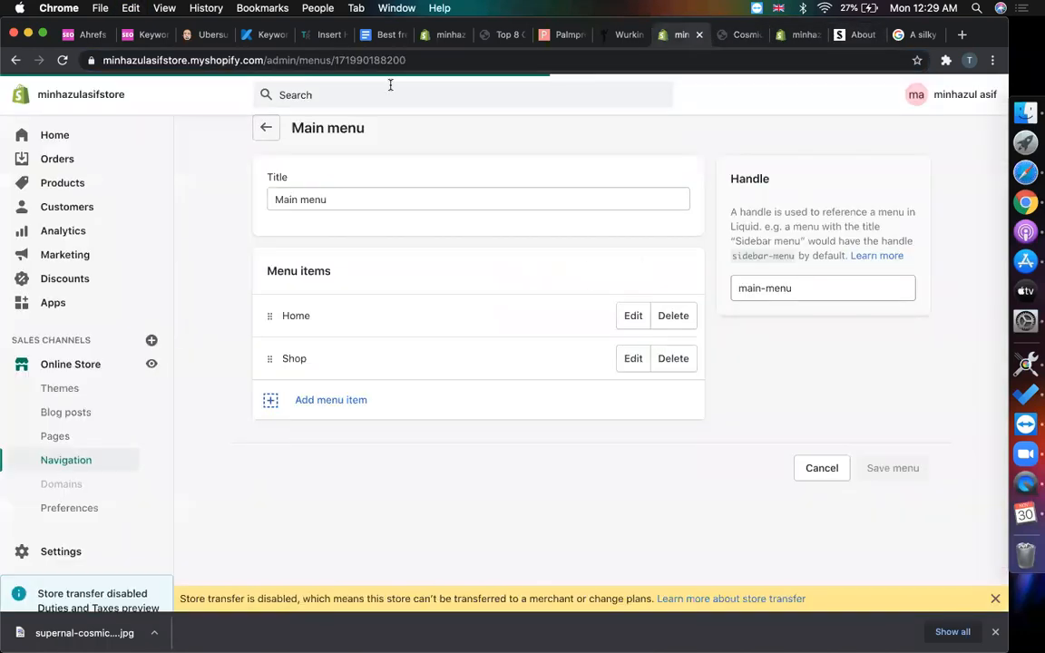
click(67, 436)
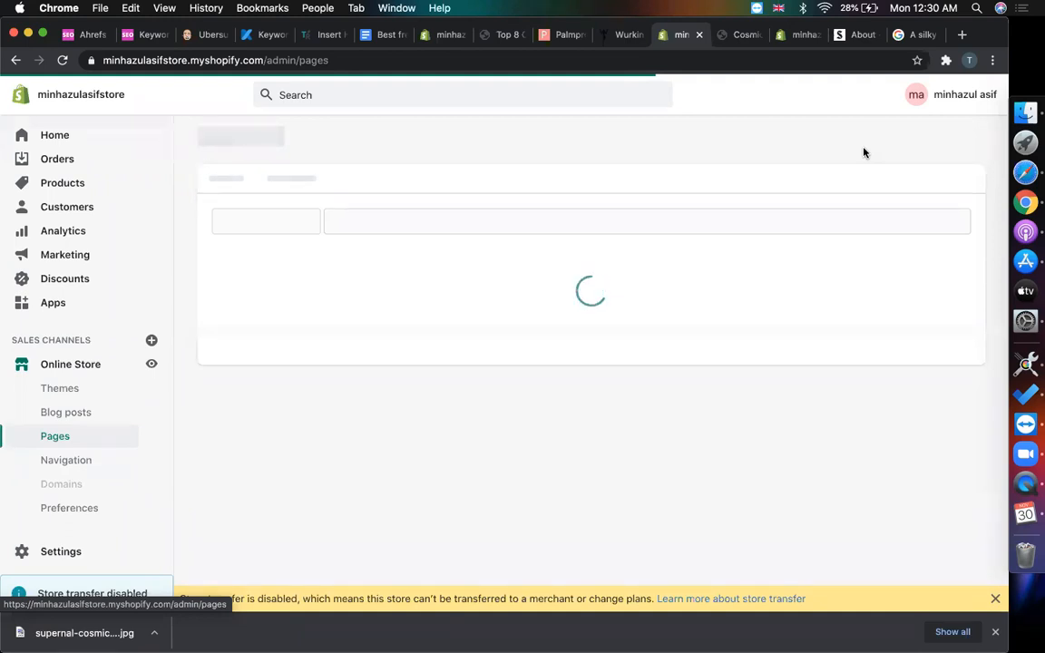
- Open a new blank Chrome tab, leaving the Shopify Pages admin in the earlier tab
click(963, 35)
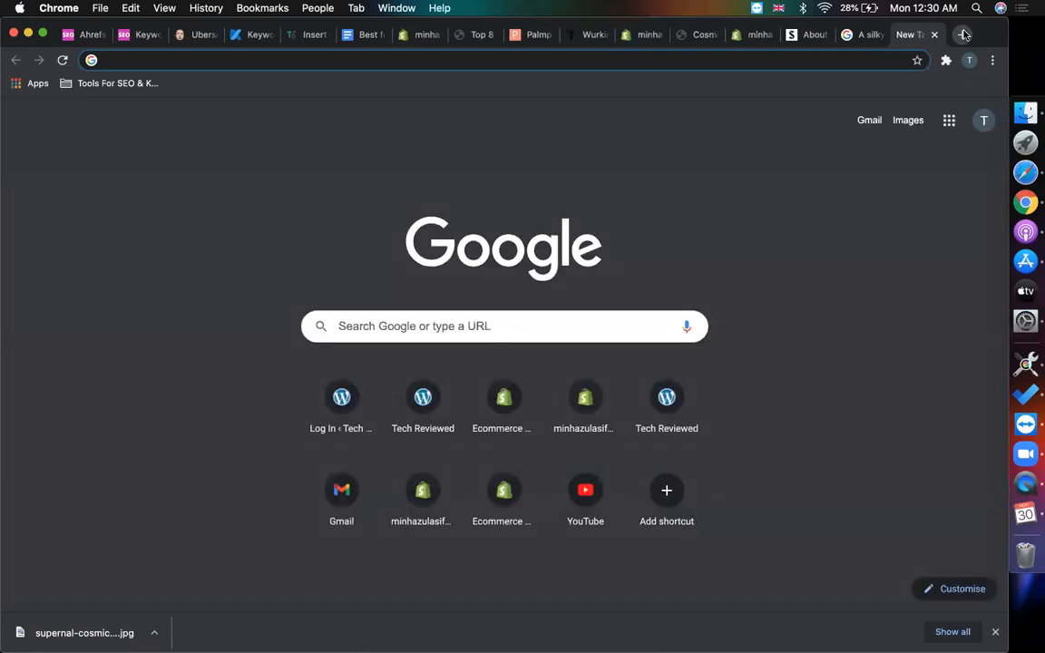
- Load the plain notepad.pw site in the new tab
text(note)
key(Right)
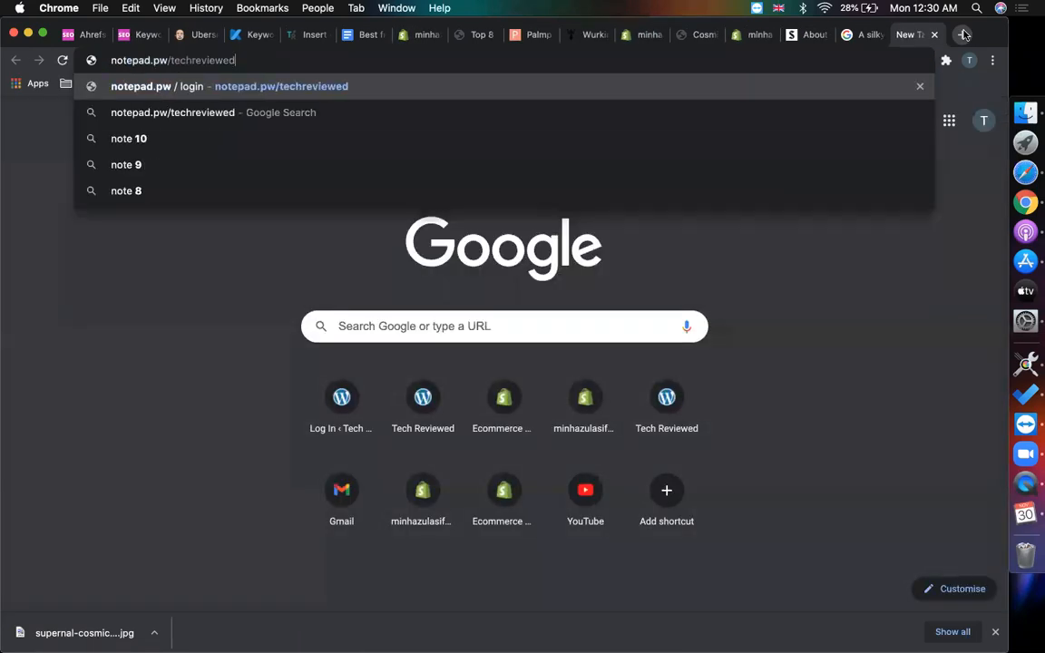
key(super+a)
key(Right)
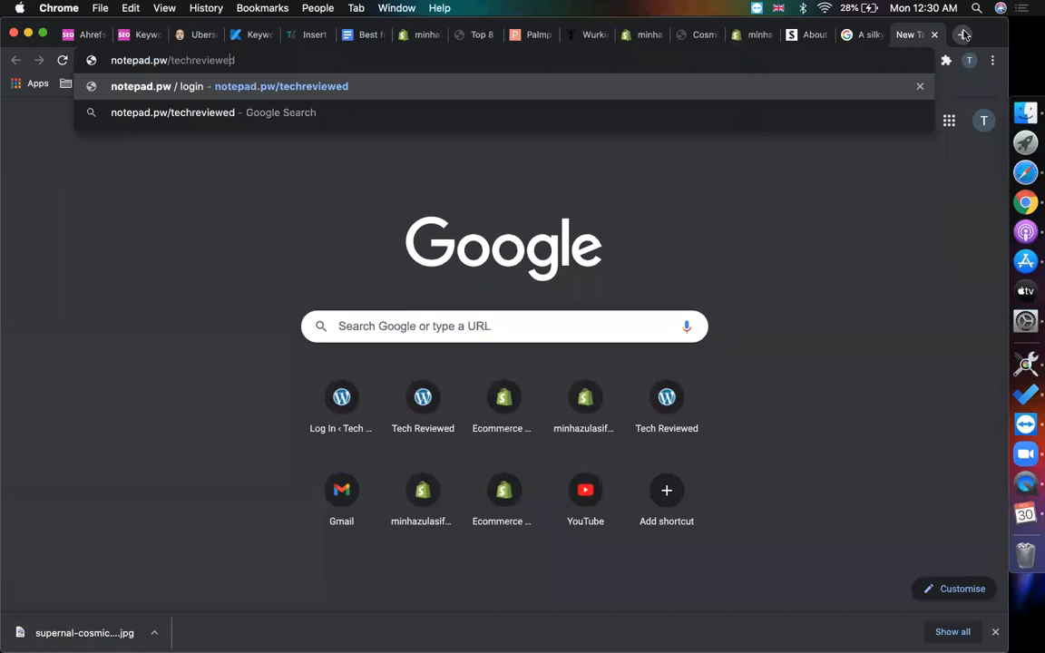
key(shift+super+Right)
key(BackSpace)
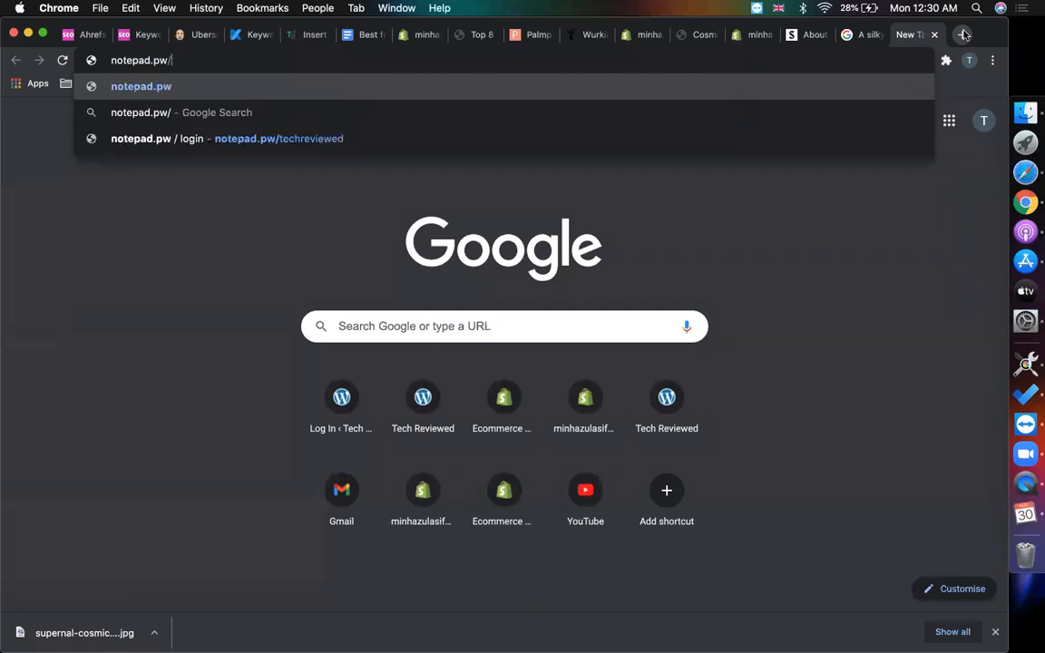
key(Return)
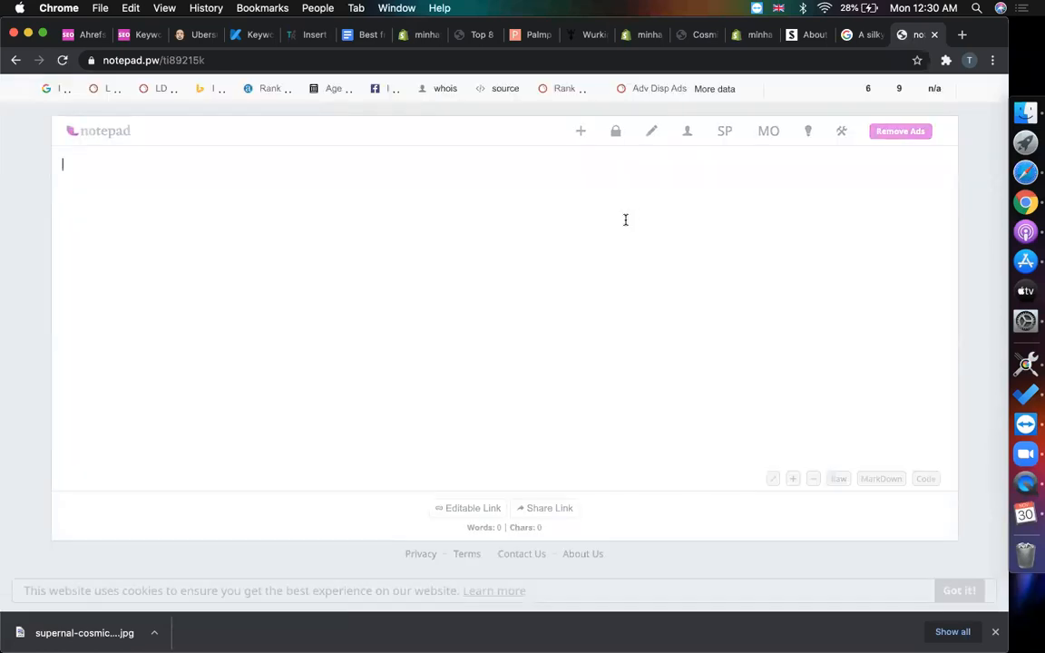
- Type a numbered list: complete dropshipping Shopify store, Shopify one-product store, WooCommerce product upload
text(1.)
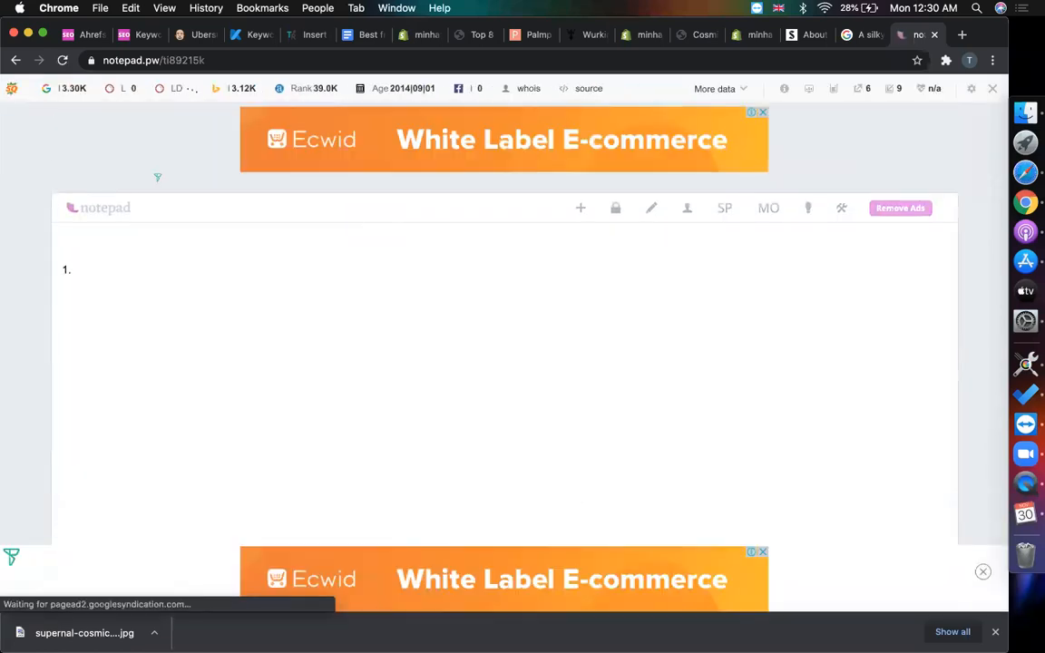
text( complete shopify store with dropshipping product)
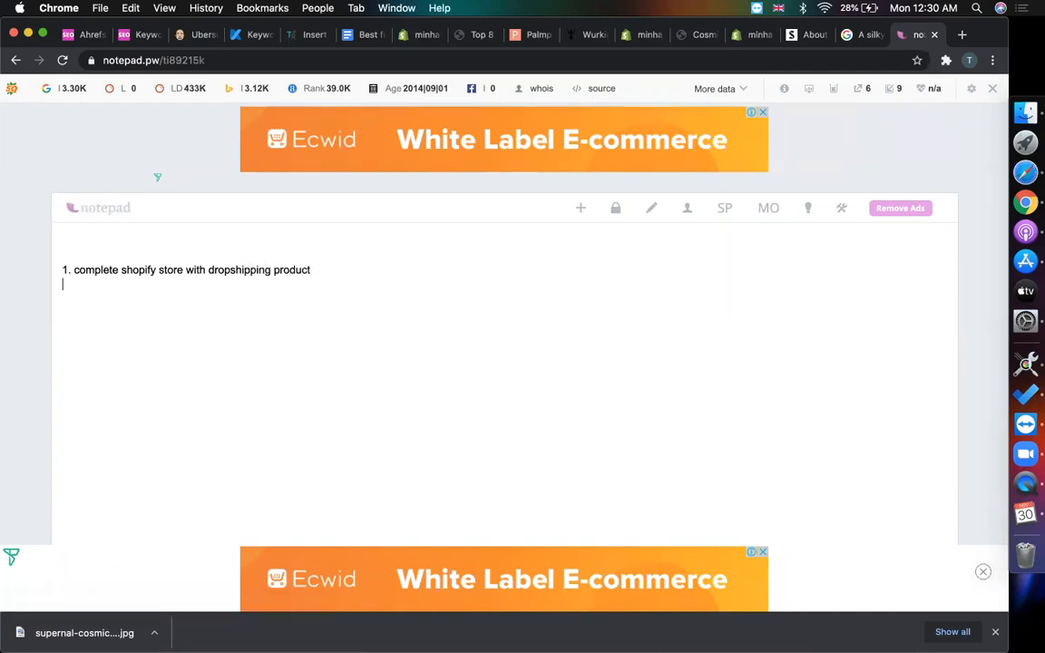
key(Return)
text(2.)
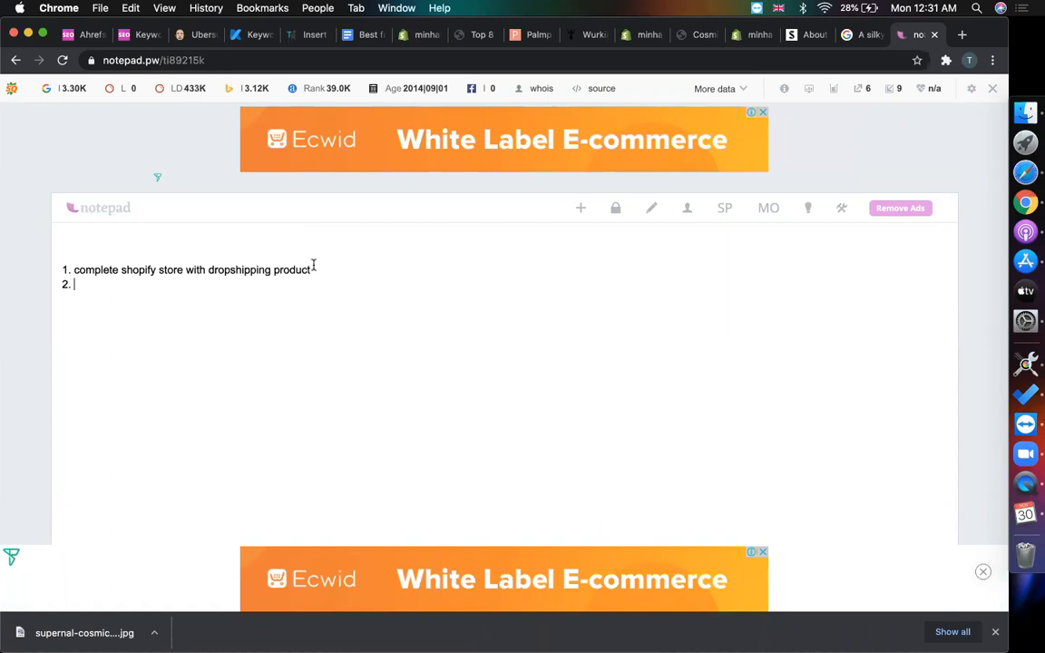
text(C)
key(Down)
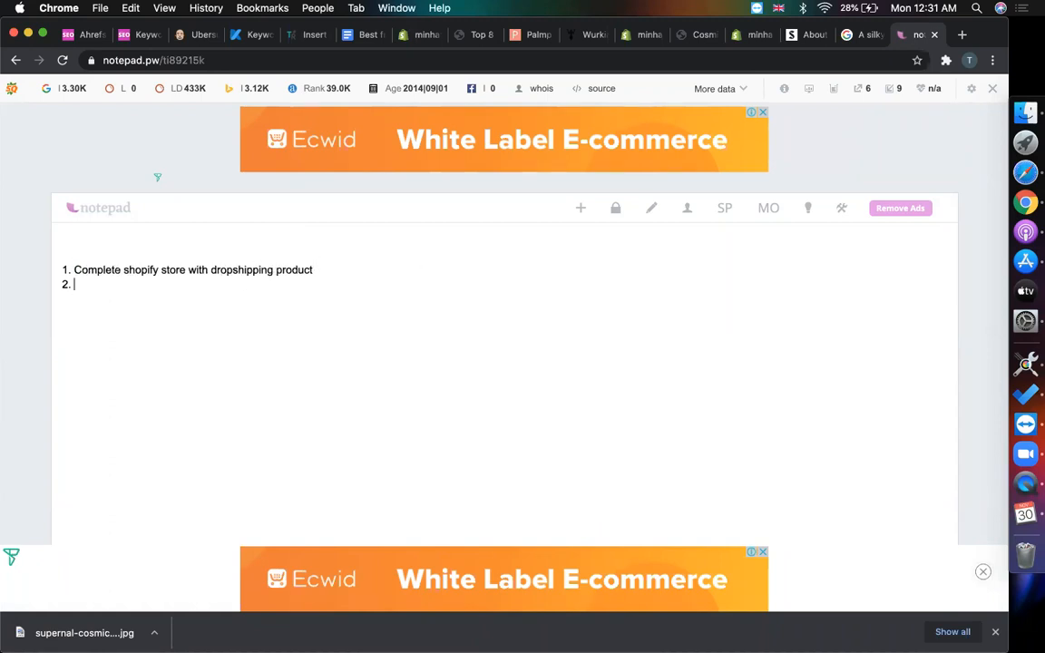
text(Complete Shopi)
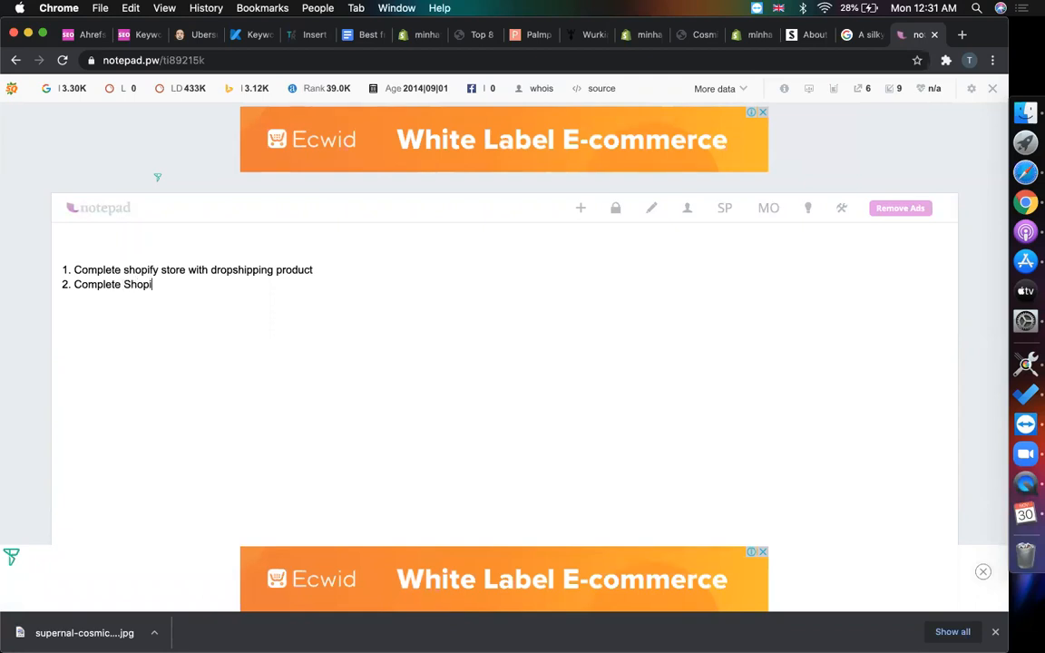
text(fy One P)
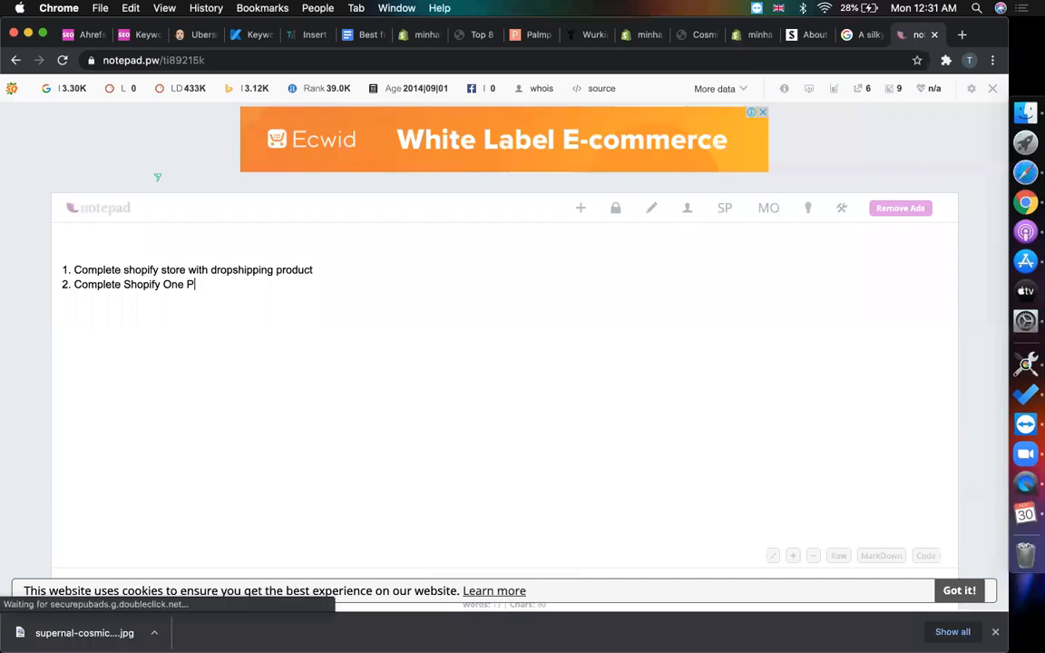
text(roduct St)
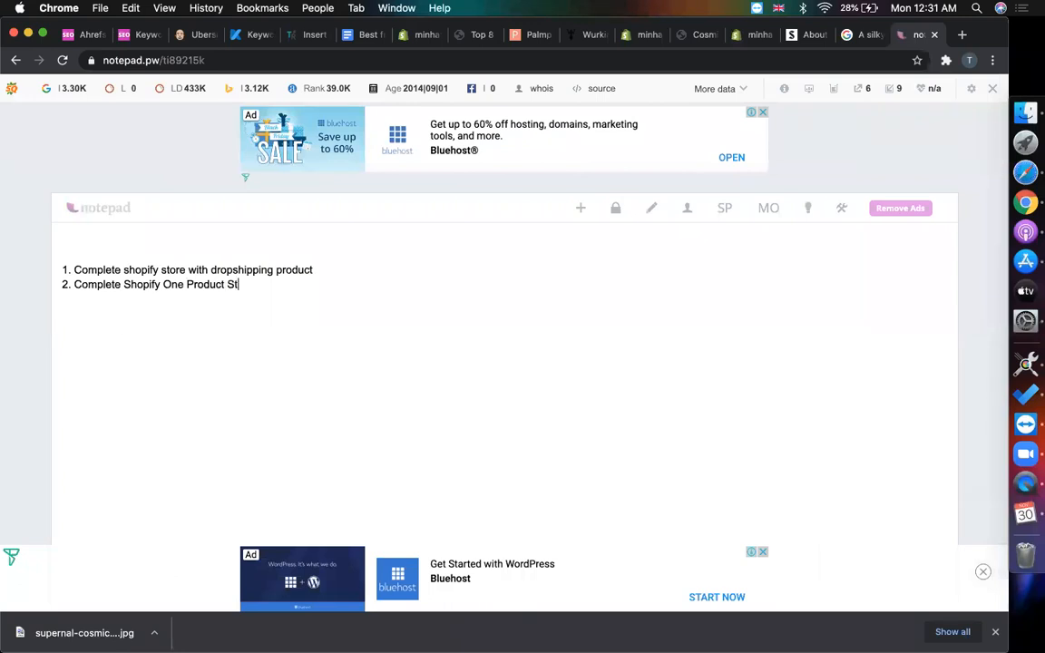
text(on 3)
text(.)
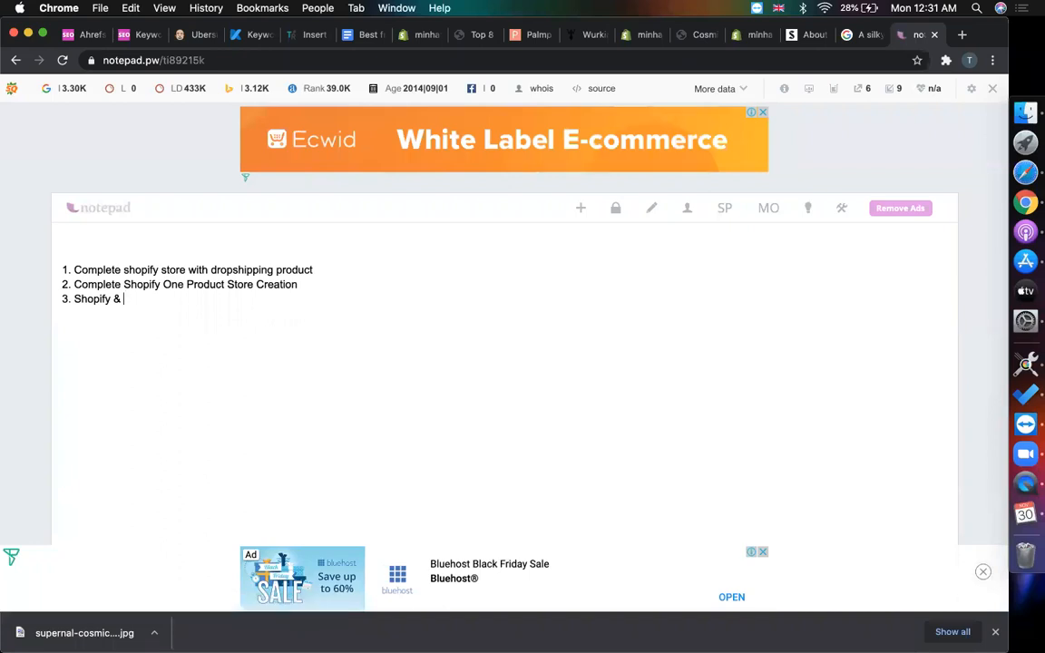
text(merce product )
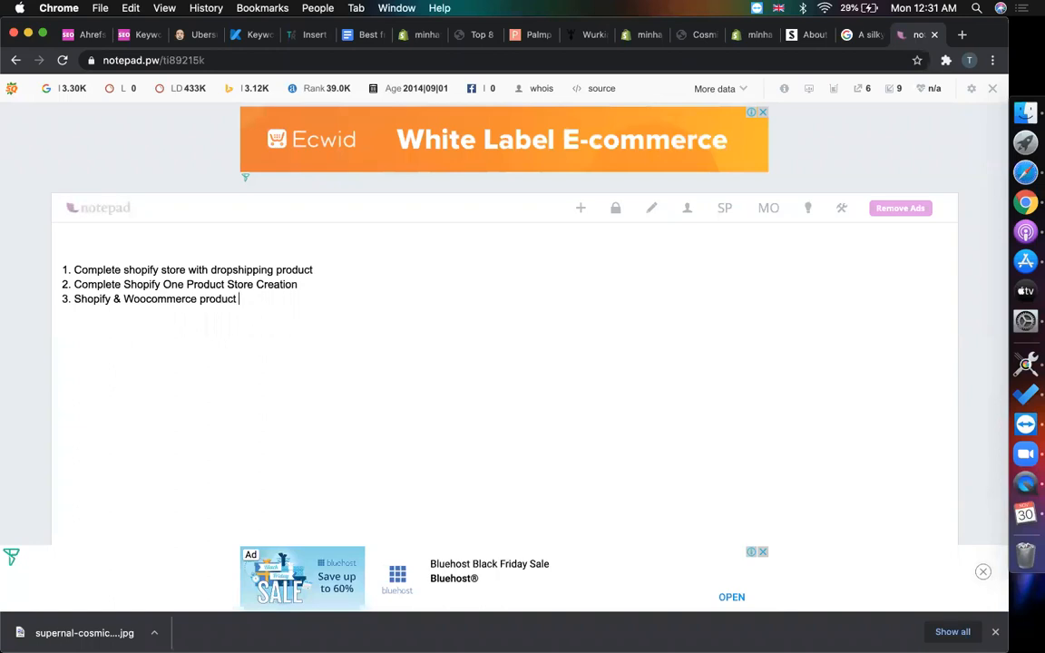
text(upload)
key(Return)
- Add '>> shopify landing page, product, blog page with pagefly or shogun builder' and select all text
text(>>)
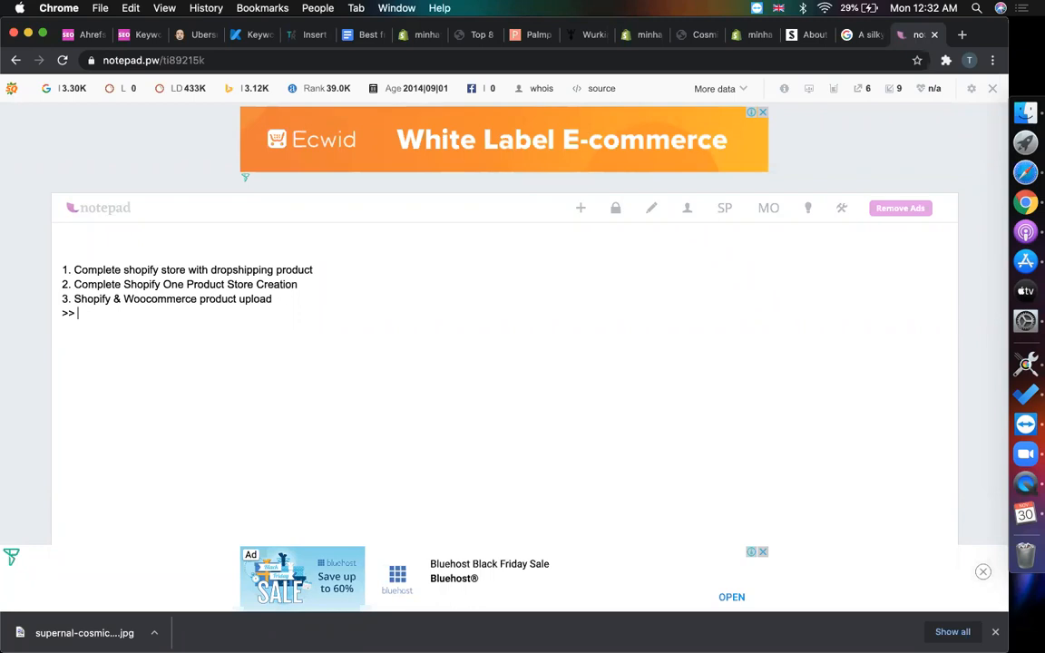
text(shop)
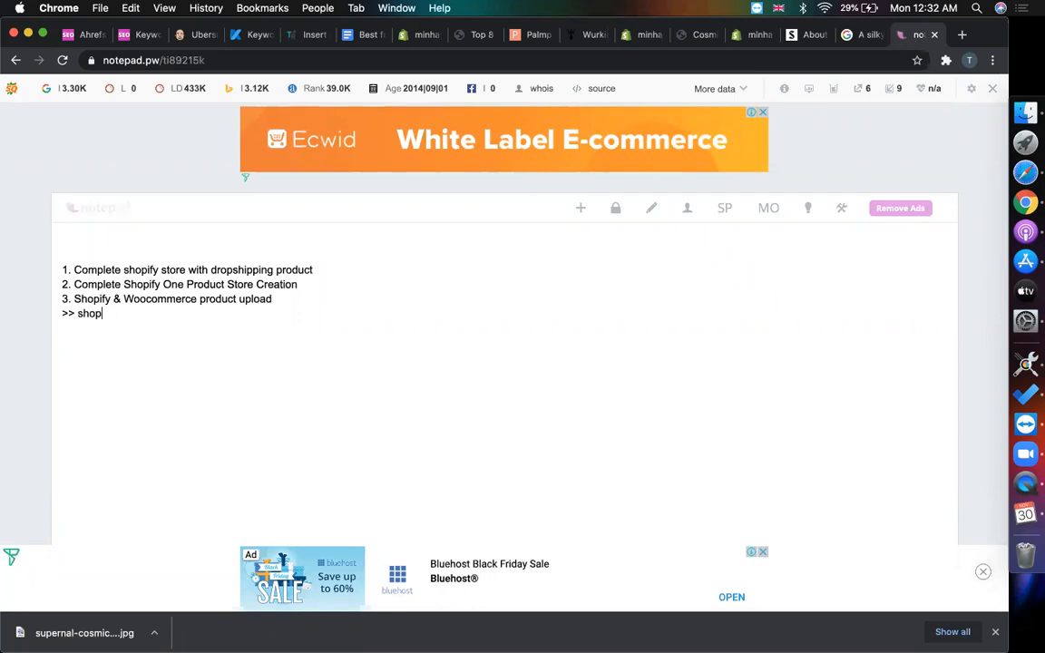
text(ify land)
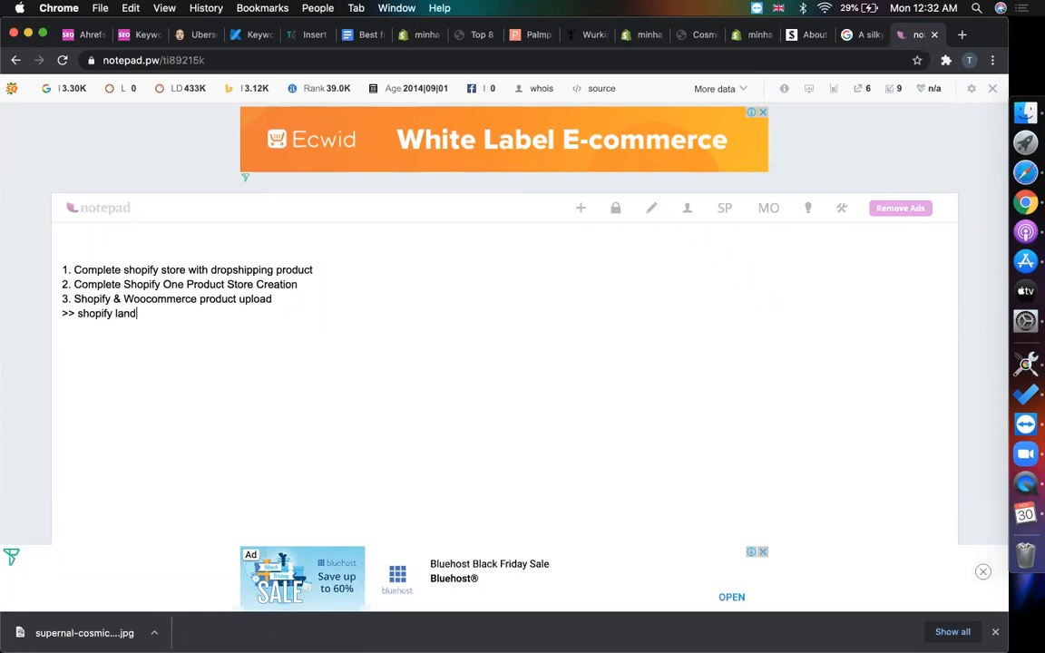
text(ing page. pro)
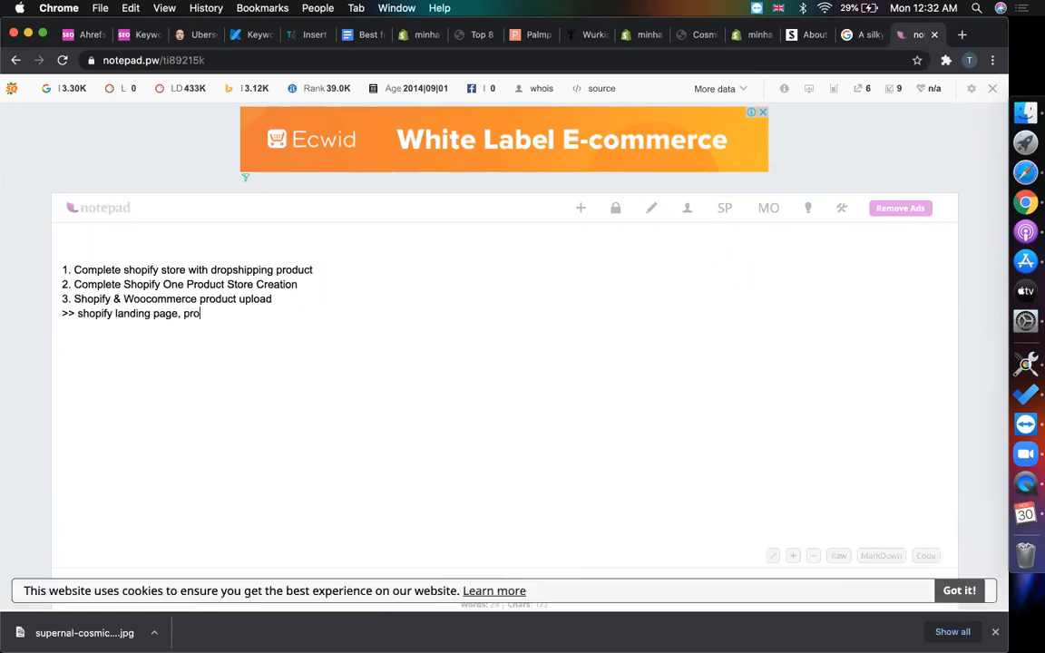
text(duct )
text( bl)
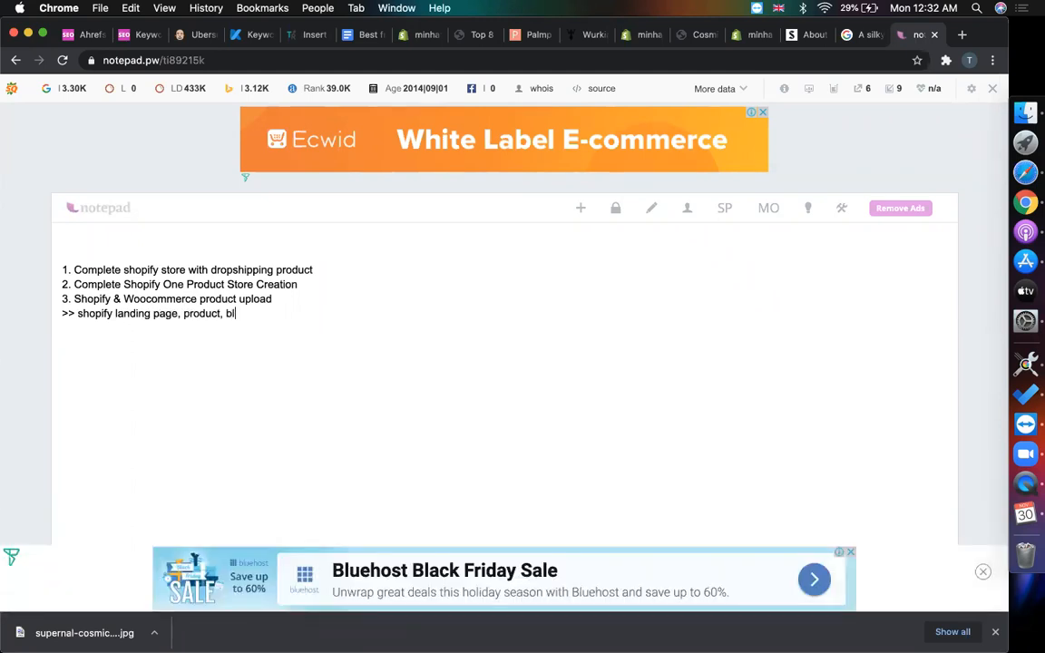
text(og page with pagefly or shogun builder)
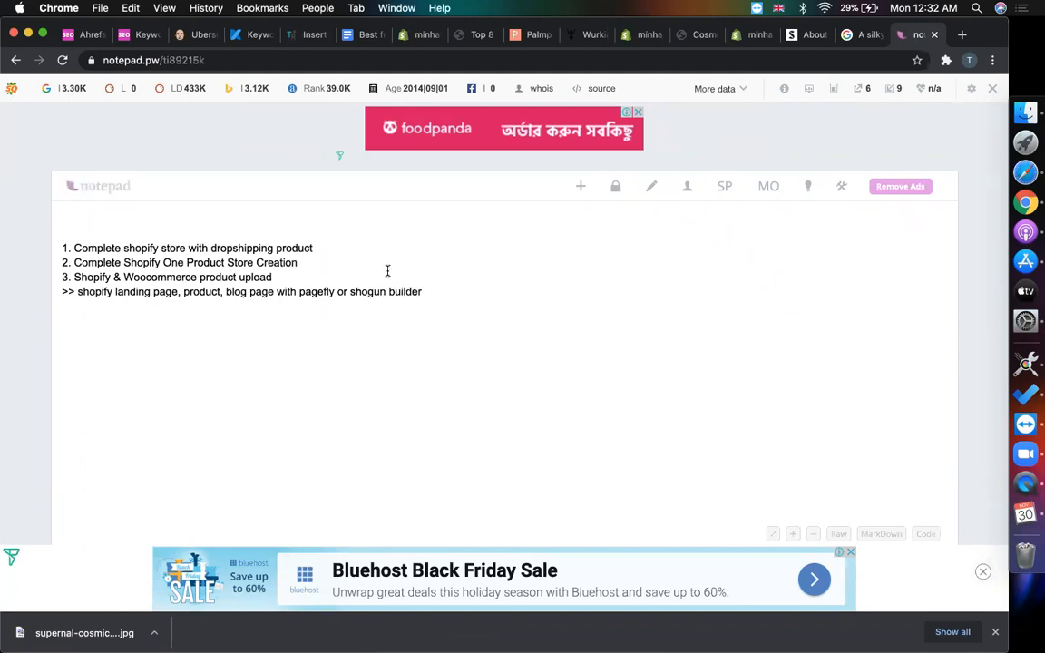
drag(274, 277, 41, 247)
click(212, 262)
drag(287, 276, 57, 243)
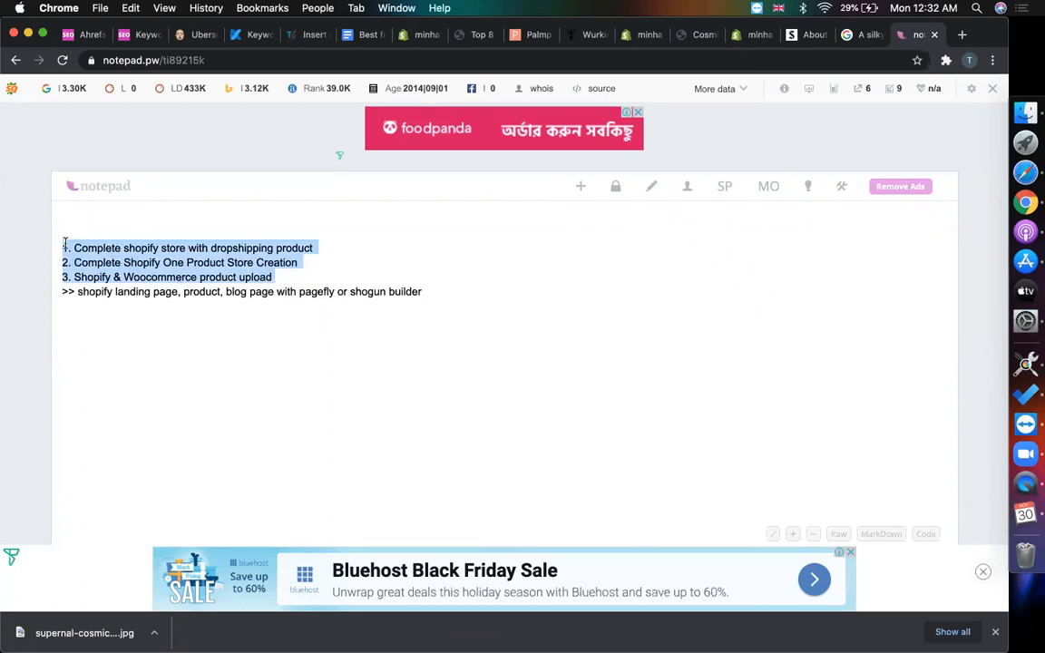
click(356, 273)
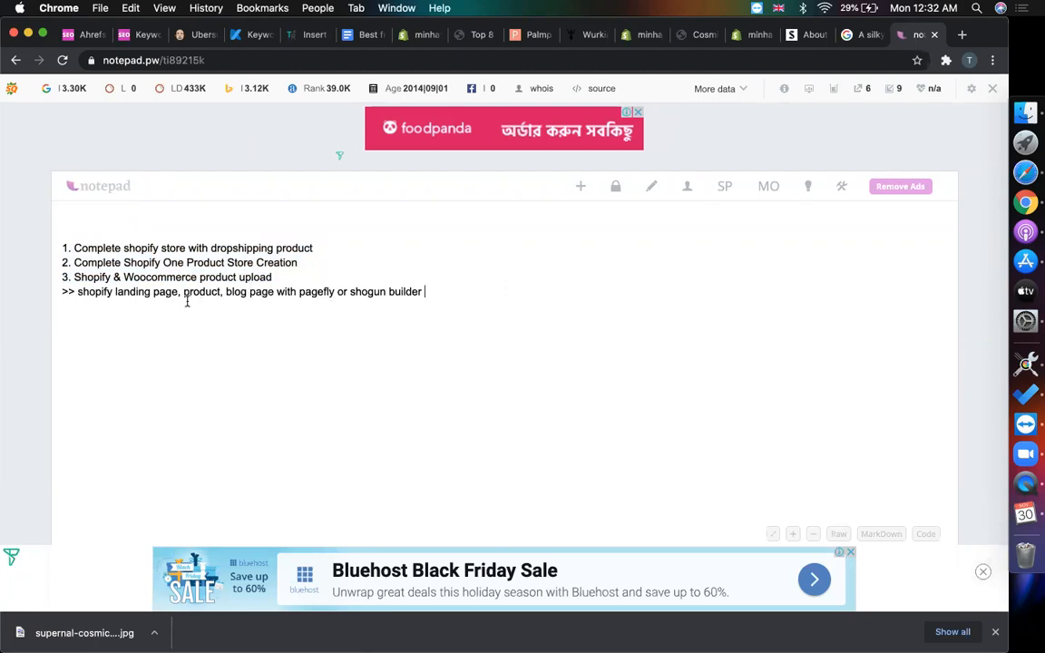
key(super+a)
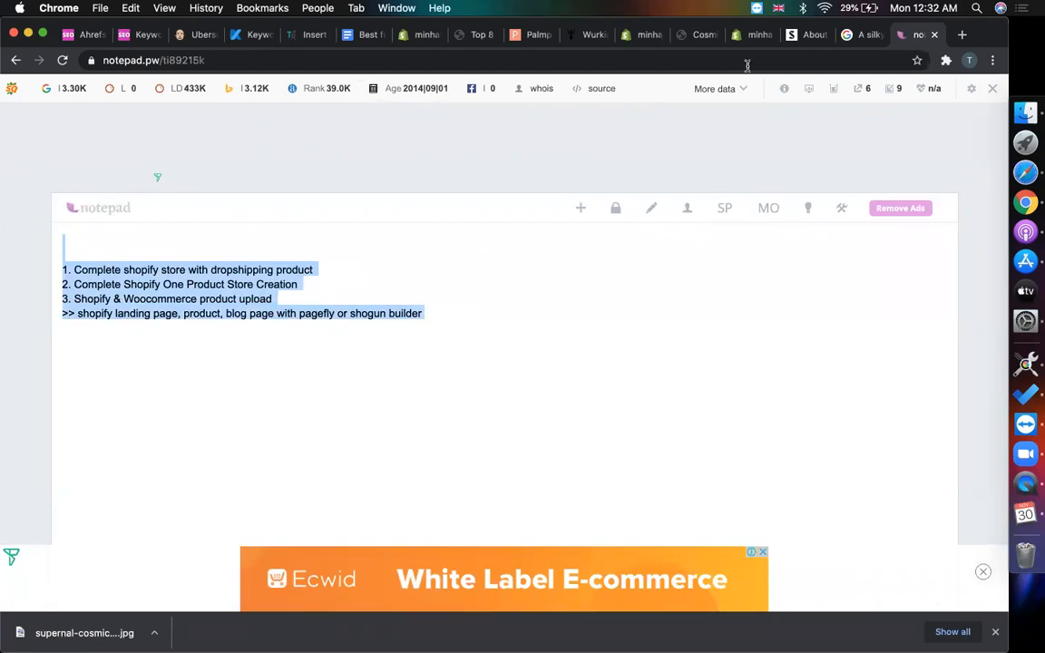
- Create a new Shopify page titled 'About Supernal' using the copied heading
click(809, 34)
key(super+c)
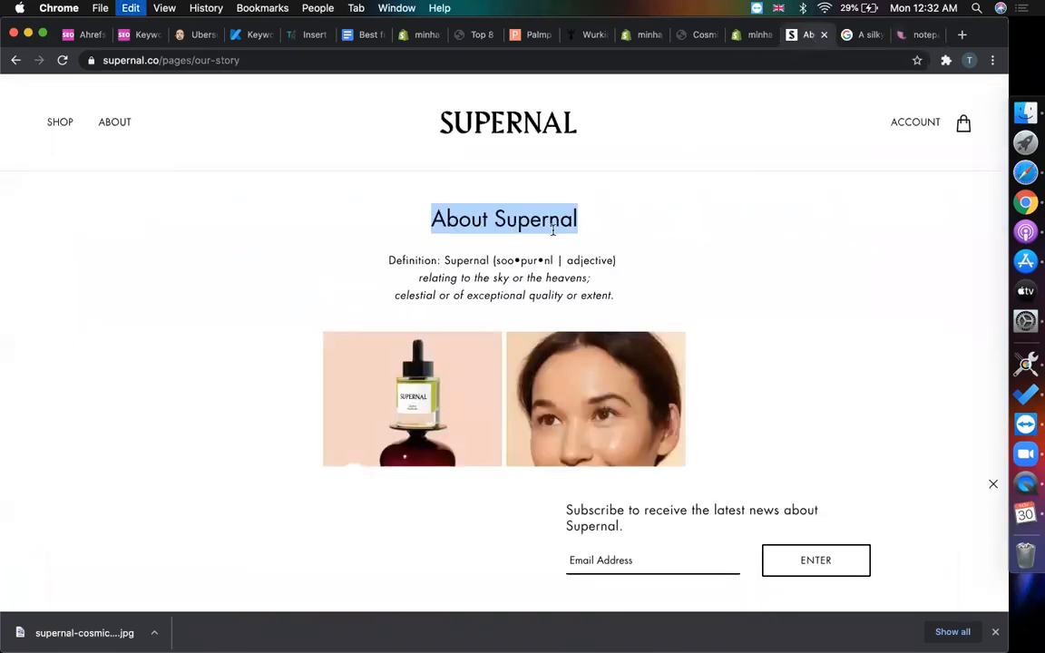
click(640, 34)
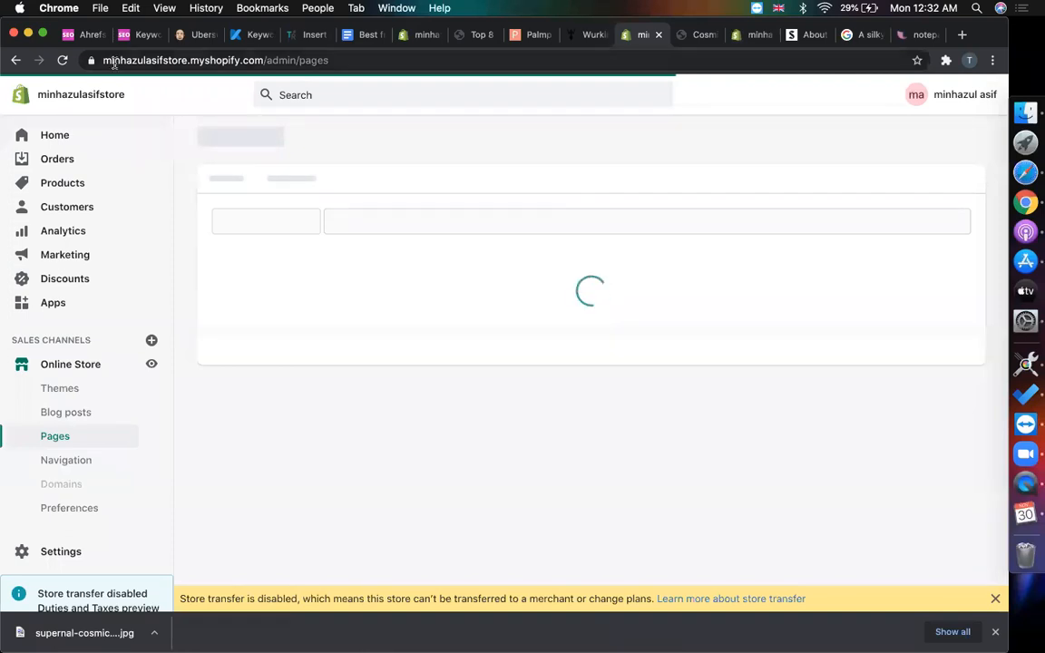
click(63, 60)
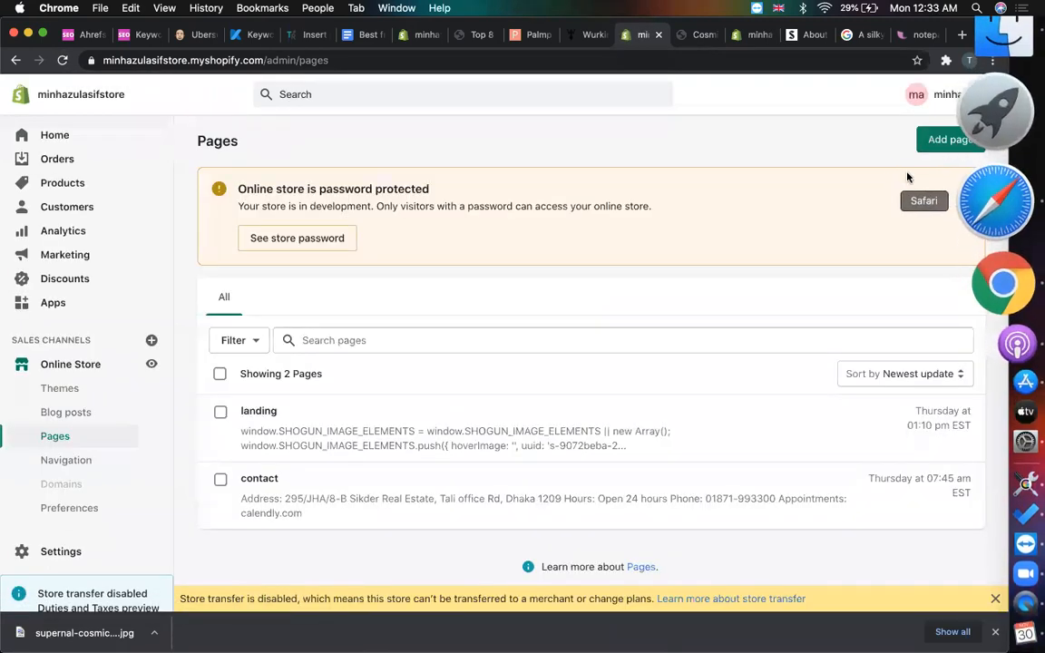
click(947, 139)
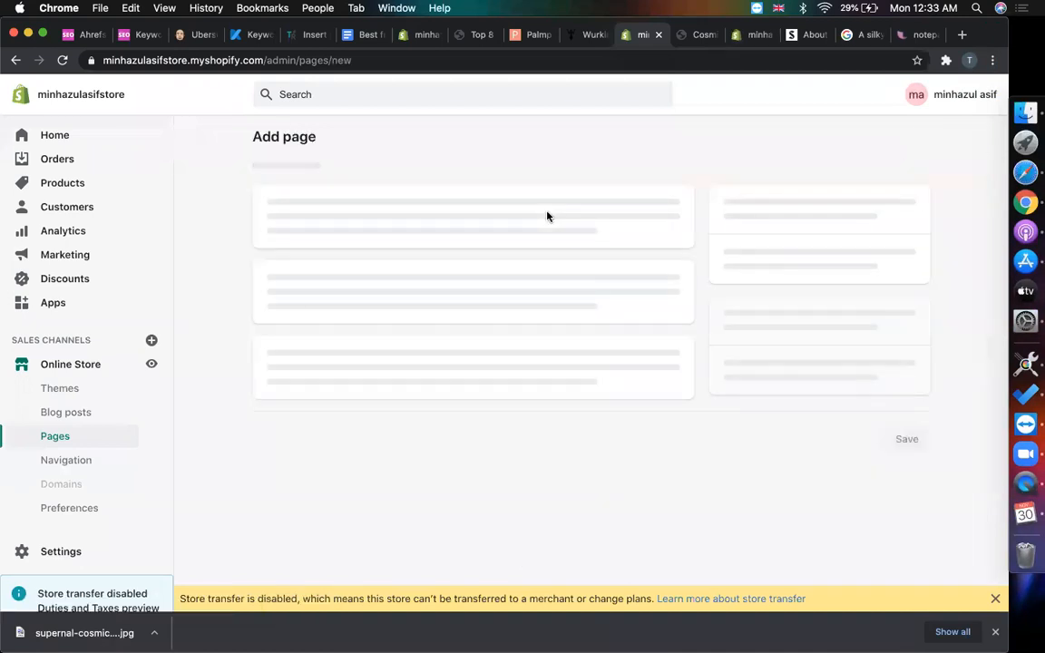
click(475, 214)
key(super+v)
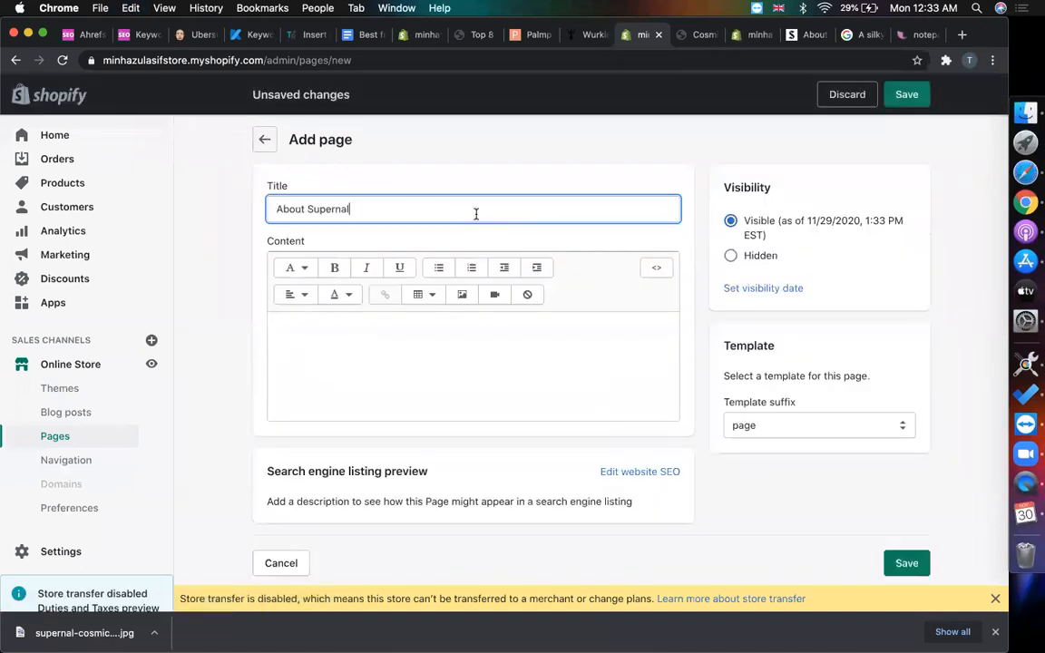
- Paste Supernal's three-line definition from supernal.co into the page content
click(803, 34)
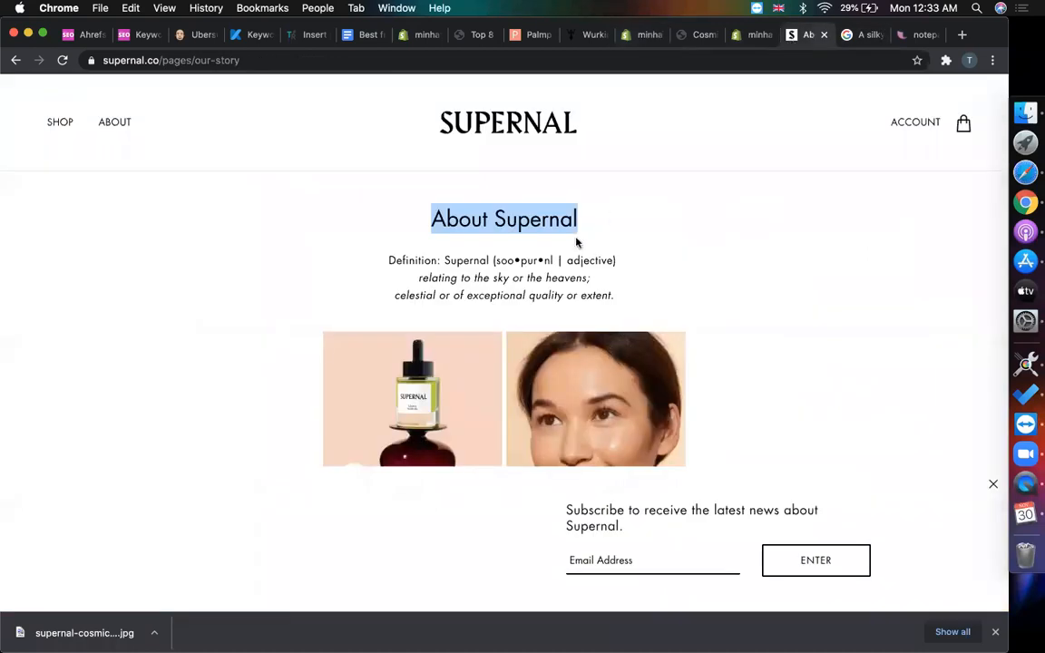
drag(630, 307, 383, 262)
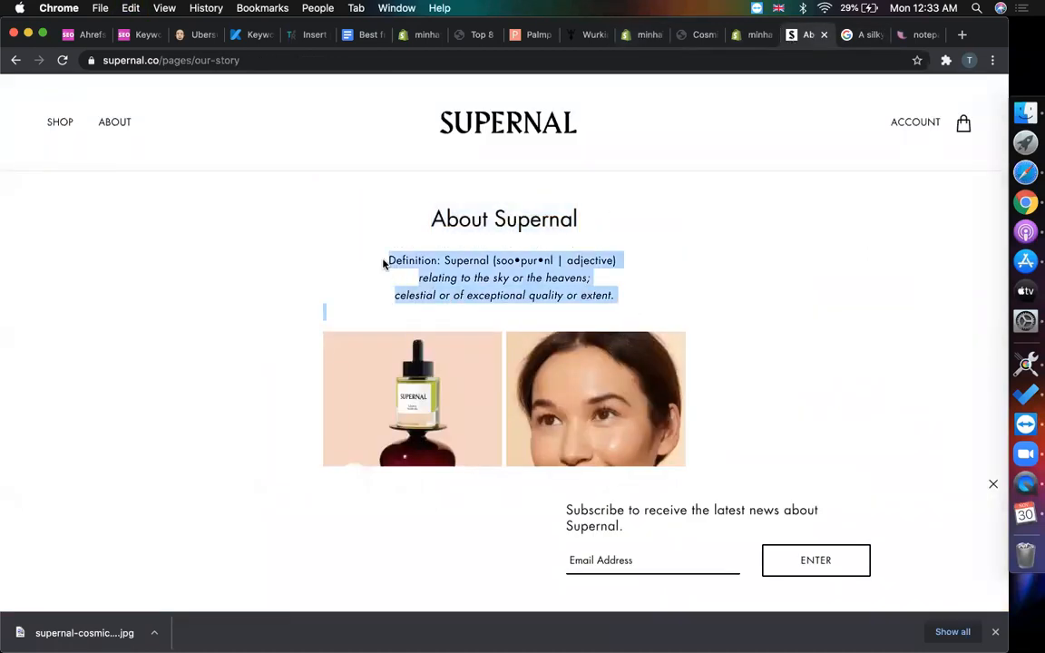
click(699, 35)
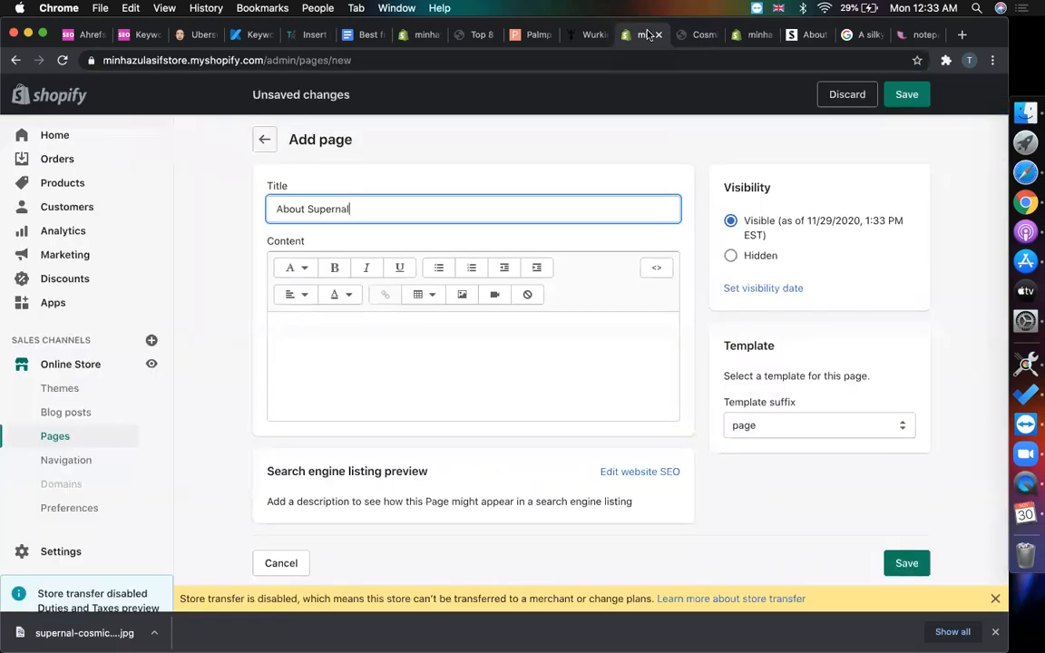
click(665, 34)
click(399, 333)
key(super+v)
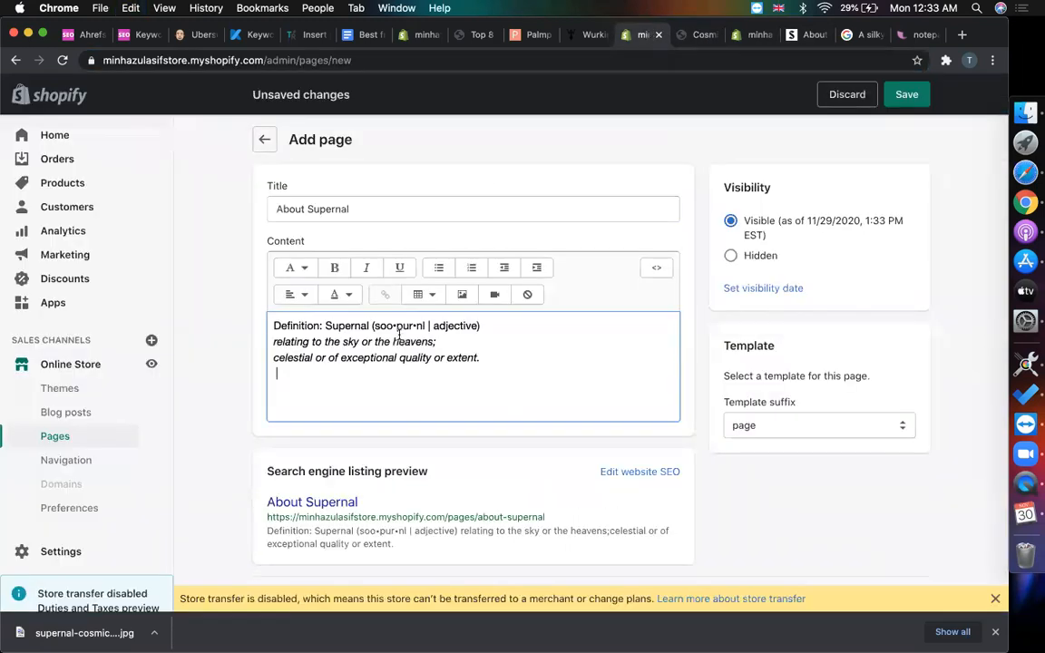
click(791, 36)
click(869, 35)
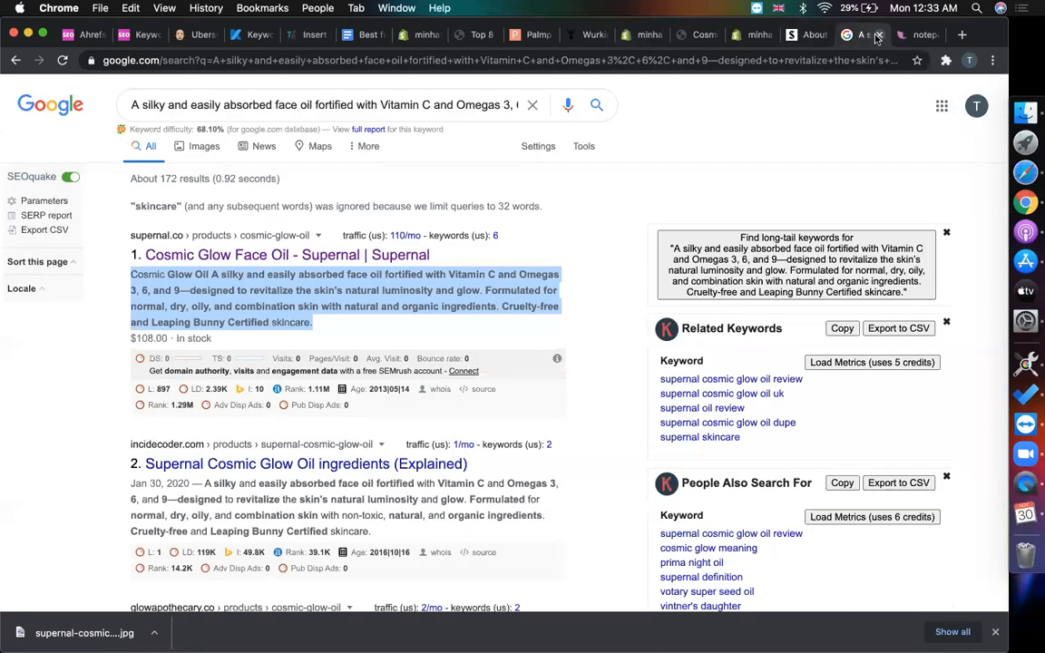
- Screenshot a region covering both photos on Supernal's About page
click(876, 38)
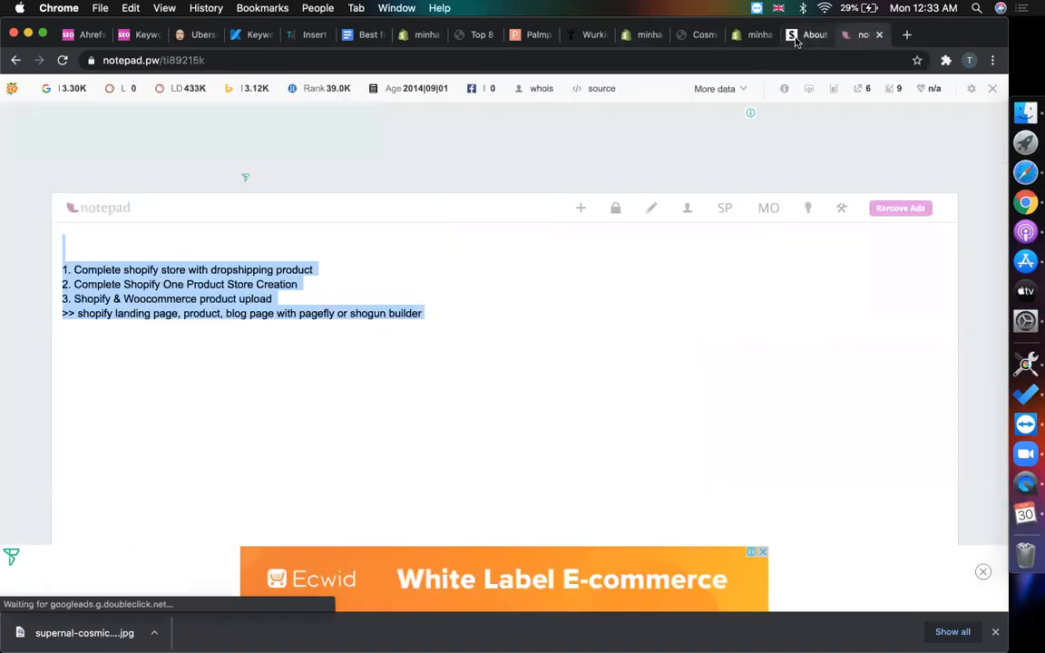
click(796, 37)
scroll(556, 356, down, 3)
click(765, 327)
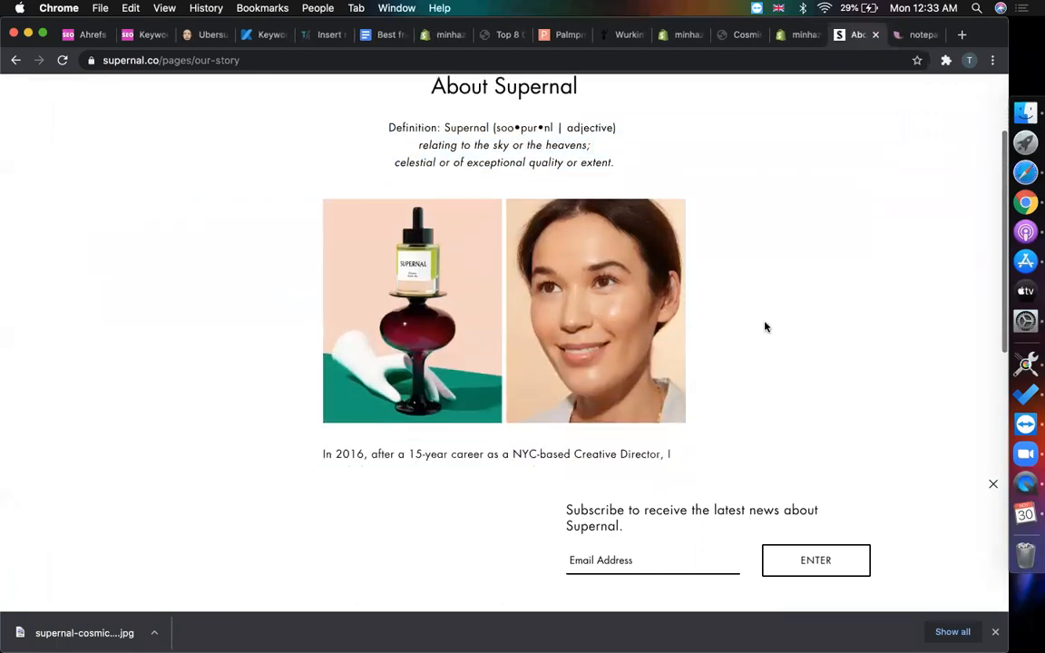
key(super+shift+5)
drag(568, 370, 385, 261)
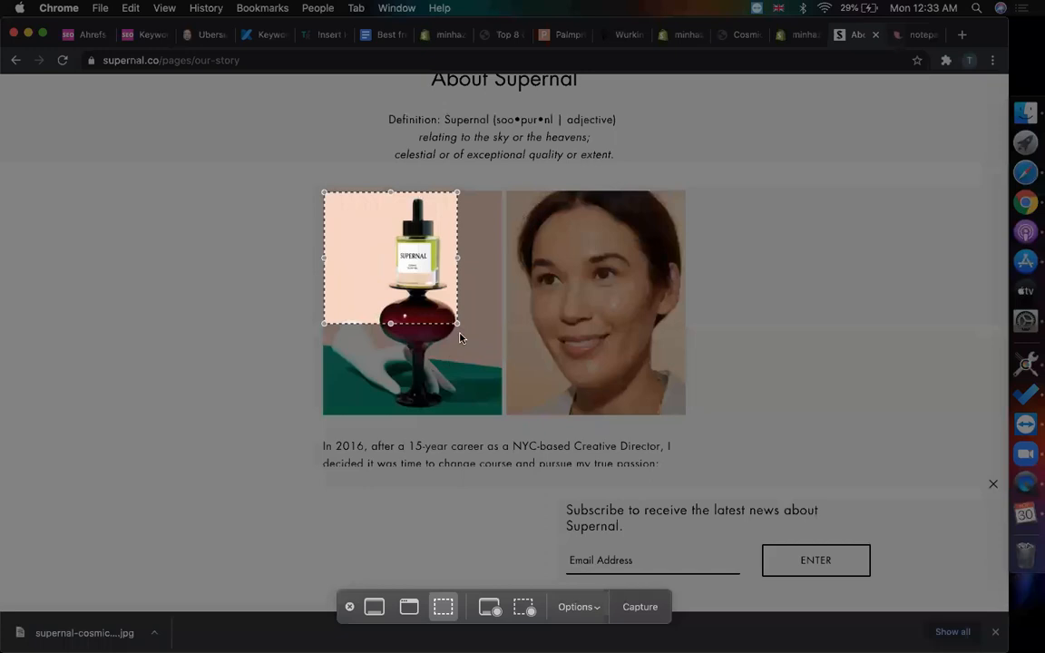
drag(458, 321, 685, 413)
click(639, 606)
- Copy Supernal's full story text down to the sign-off
scroll(783, 306, down, 5)
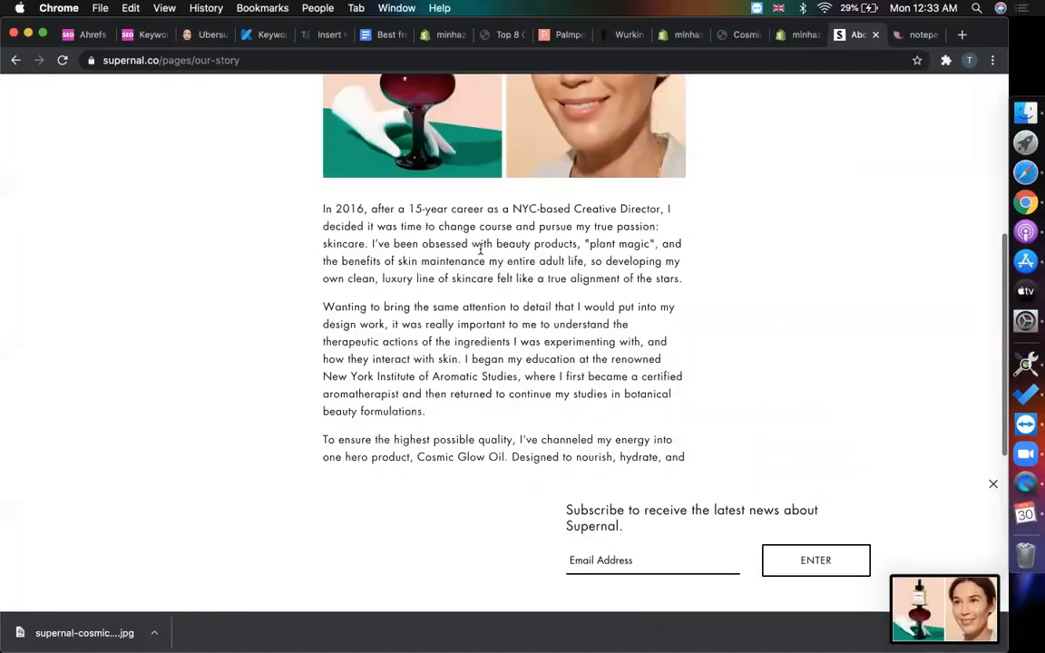
drag(322, 211, 613, 426)
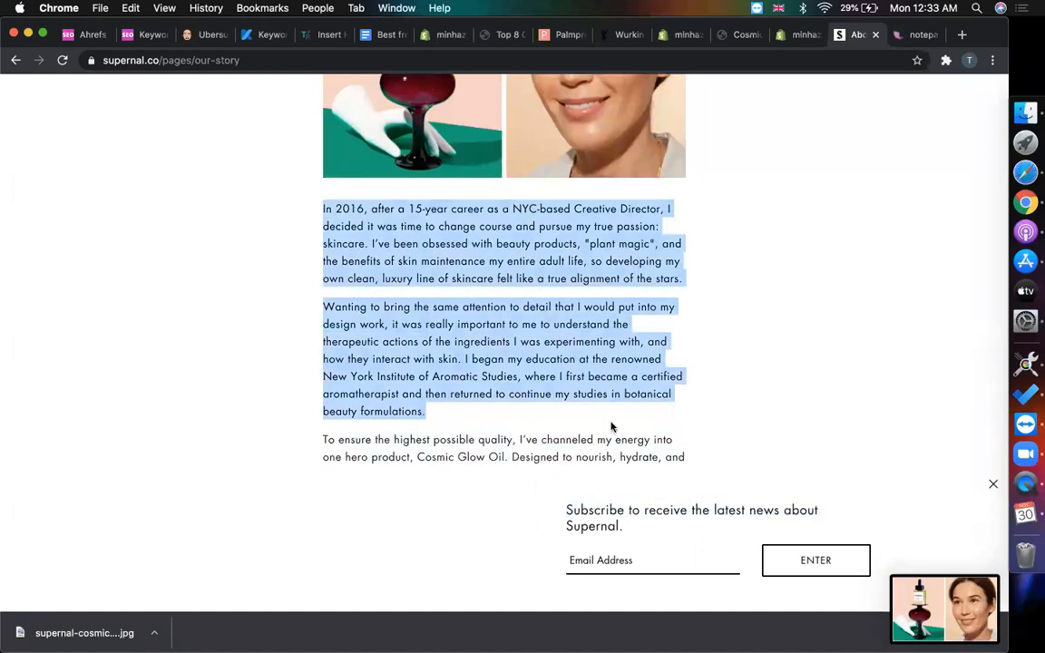
scroll(612, 426, down, 5)
key(shift+Down)
key(shift+Down)
key(shift+Down)
key(shift+Down)
key(shift+Down)
key(shift+Down)
key(shift+Down)
key(shift+Down)
key(shift+Down)
key(shift+Down)
key(shift+Down)
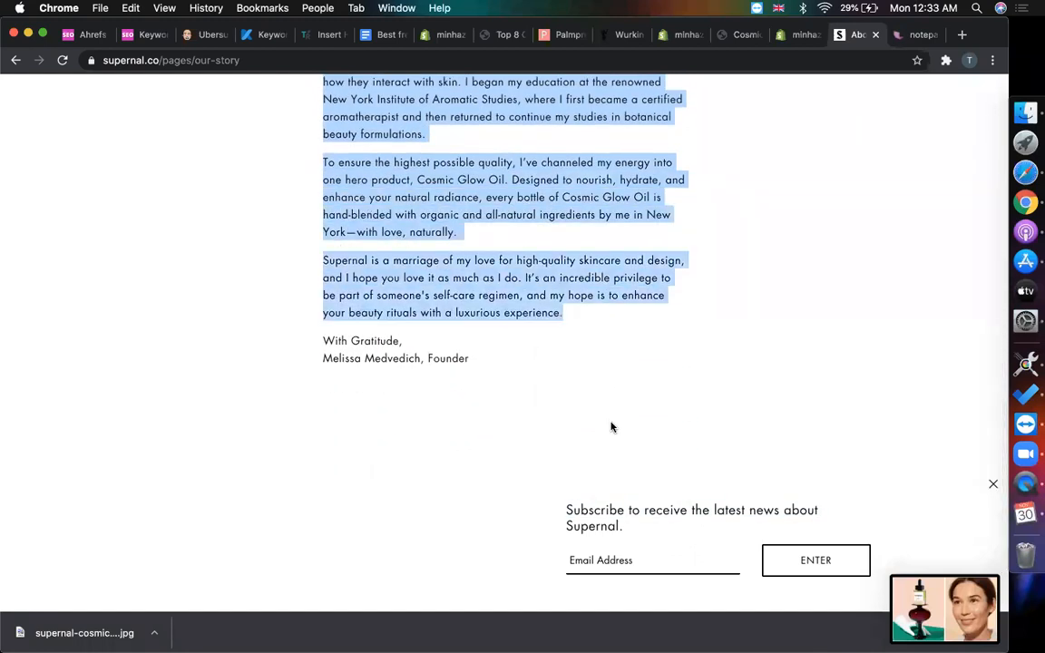
key(super+c)
scroll(611, 426, down, 3)
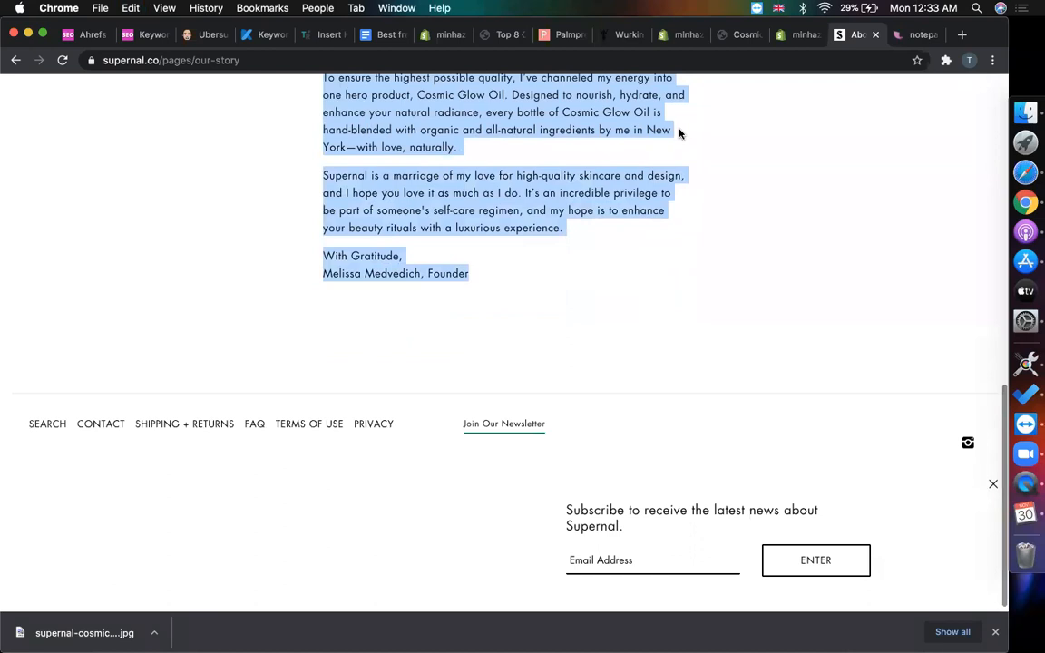
click(747, 42)
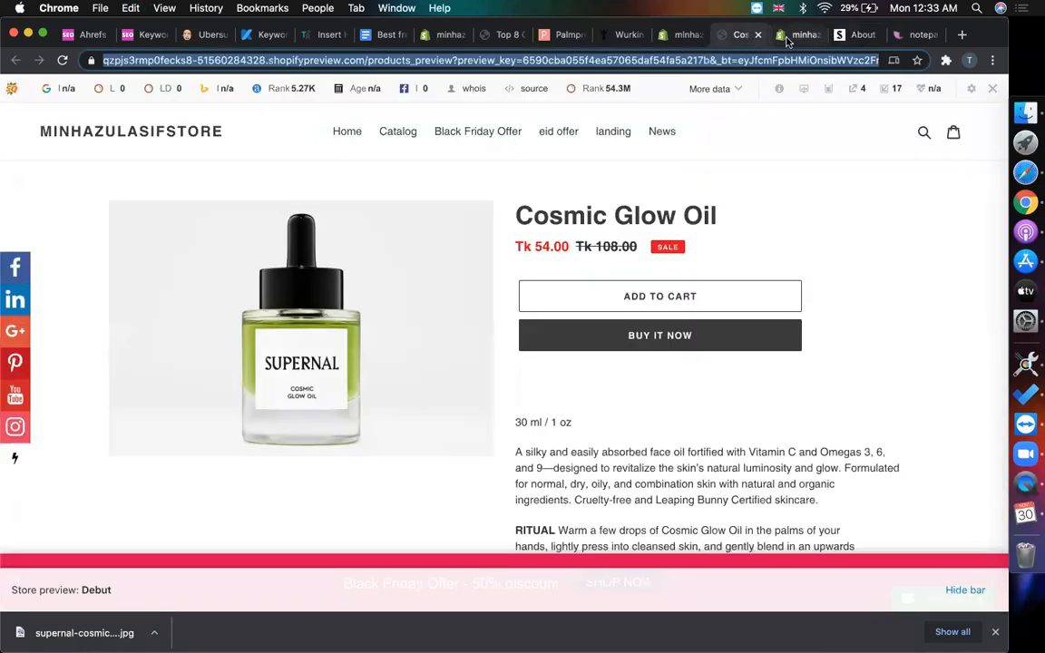
key(ctrl+Tab)
- Upload the Desktop screenshot of the two photos and insert it below the definition
click(682, 40)
click(320, 377)
key(Return)
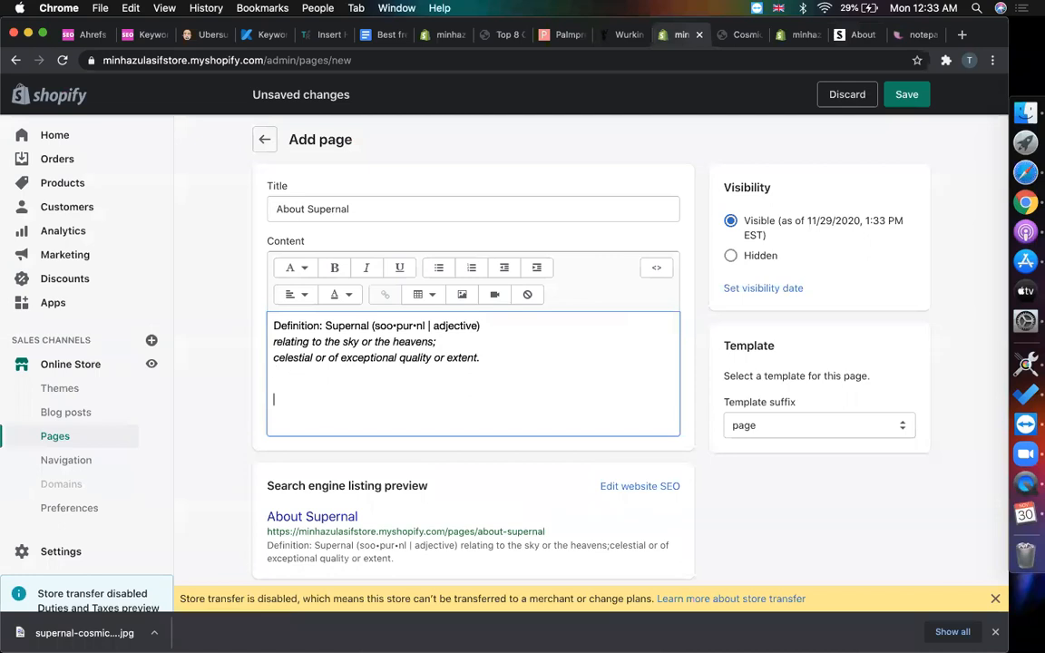
click(463, 295)
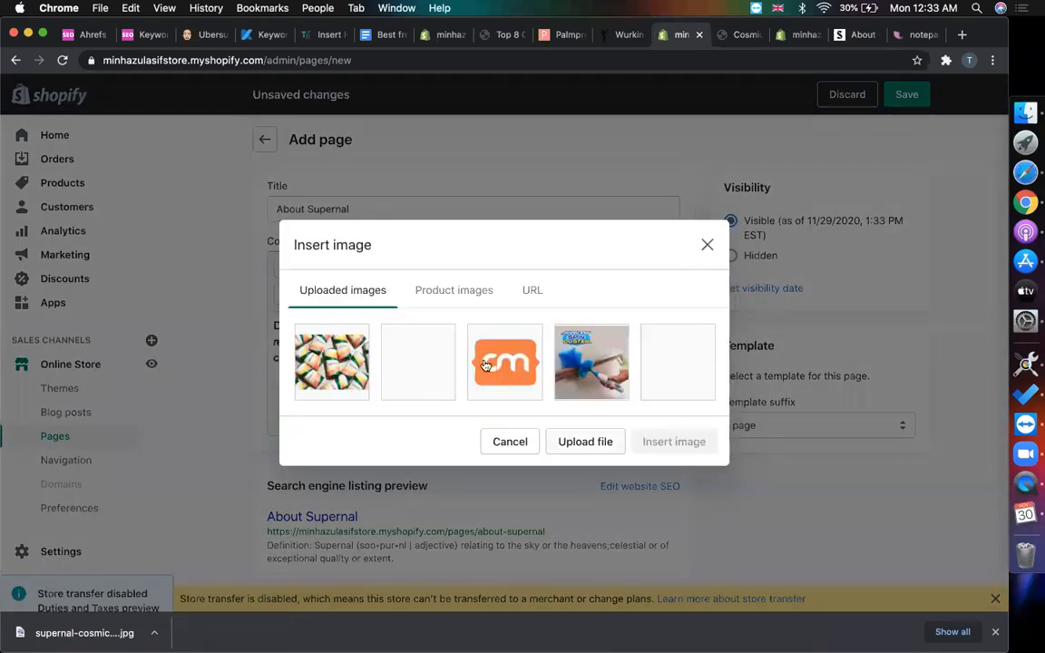
click(580, 442)
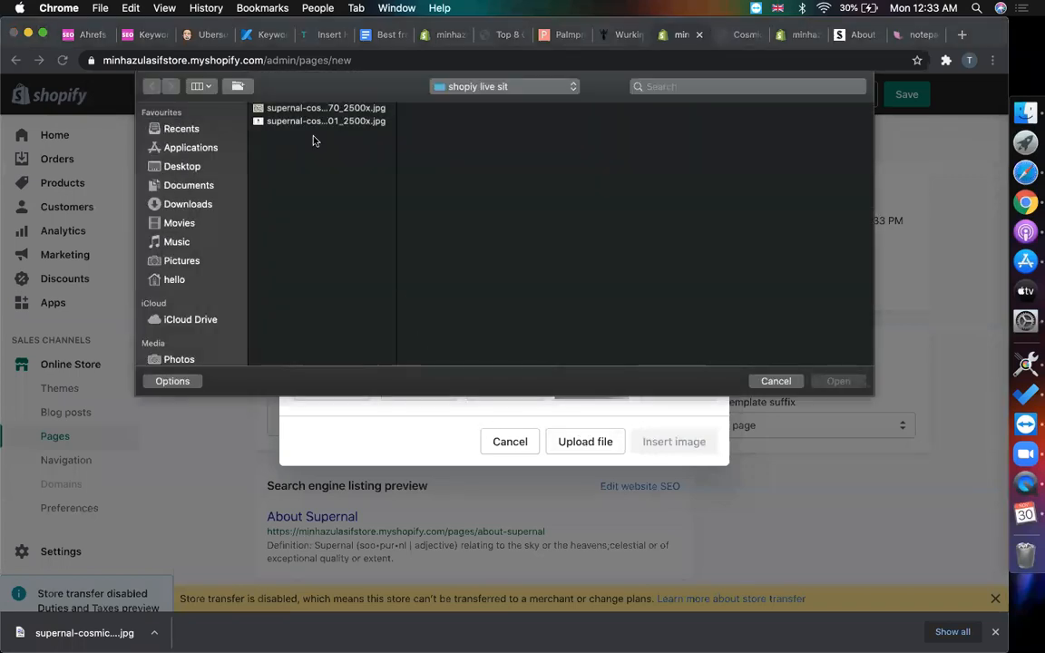
click(188, 185)
click(182, 166)
scroll(330, 341, down, 10)
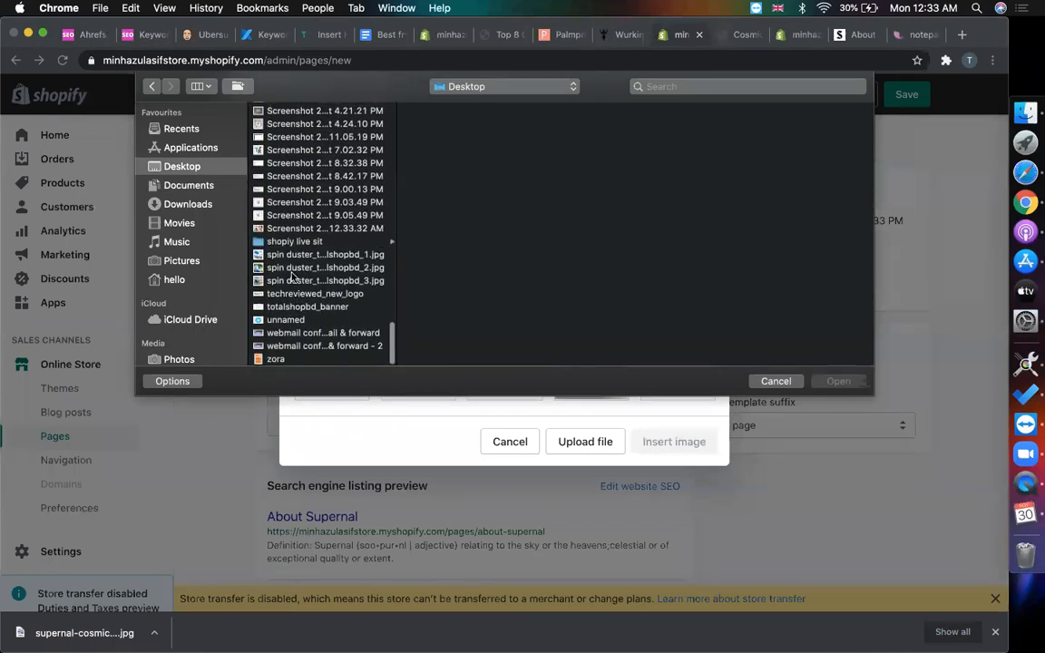
double_click(299, 228)
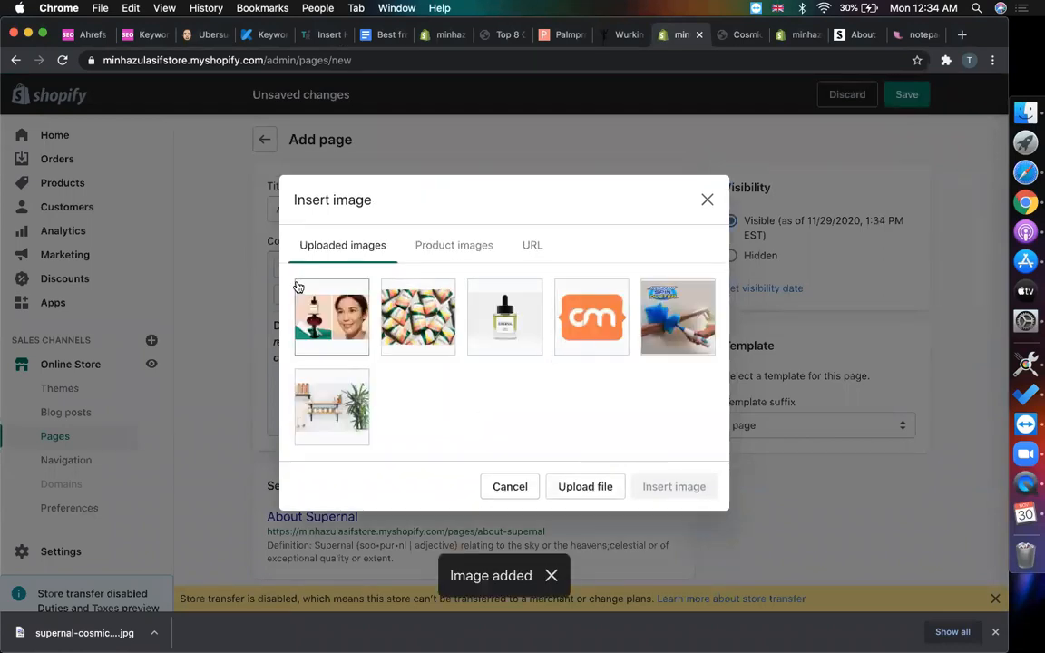
click(331, 309)
click(676, 558)
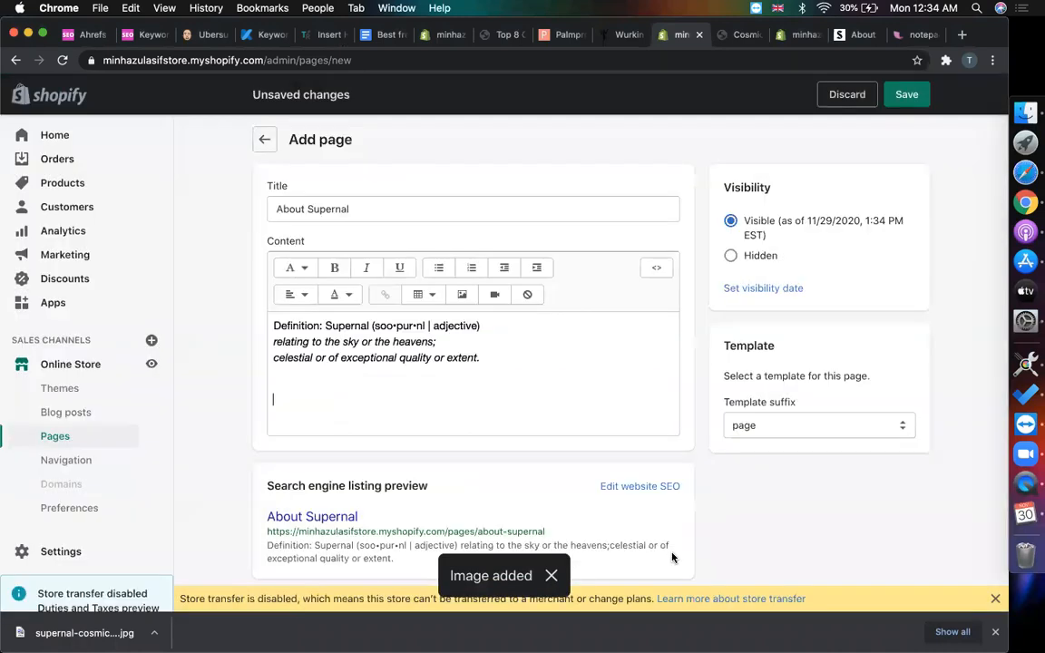
- Paste the Supernal story paragraphs into the page content below the photos
scroll(395, 370, down, 1)
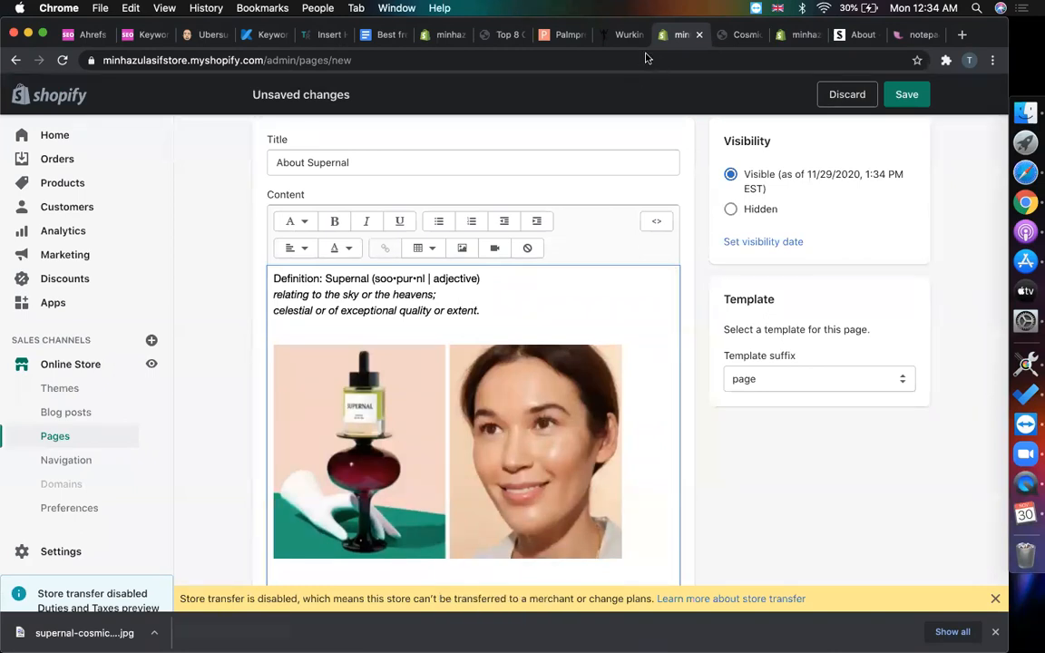
scroll(495, 366, down, 1)
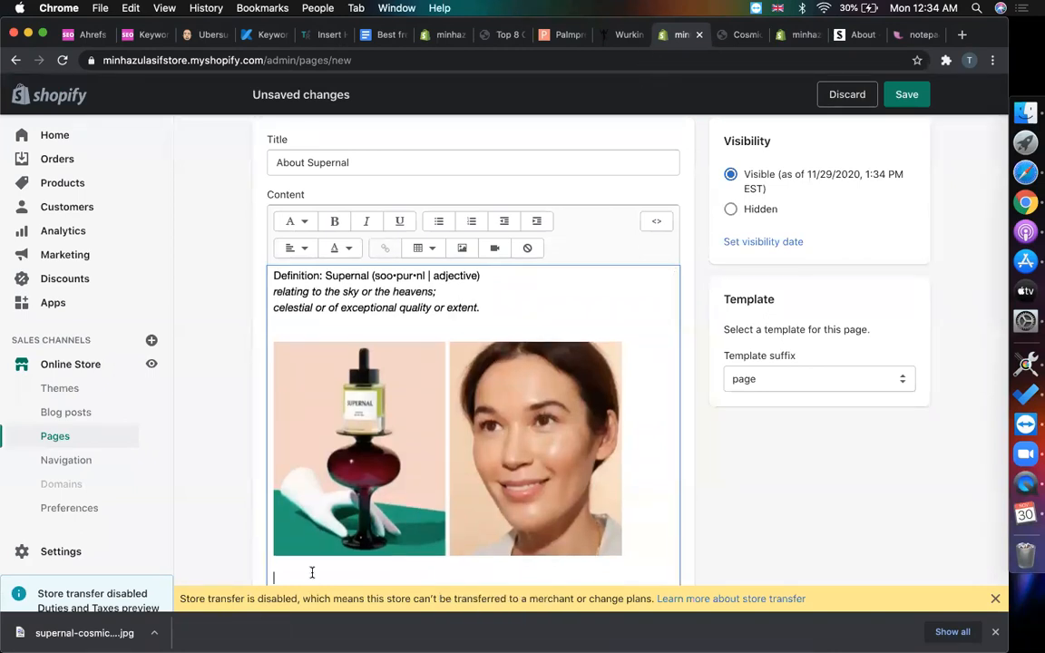
key(cmd+v)
key(cmd+a)
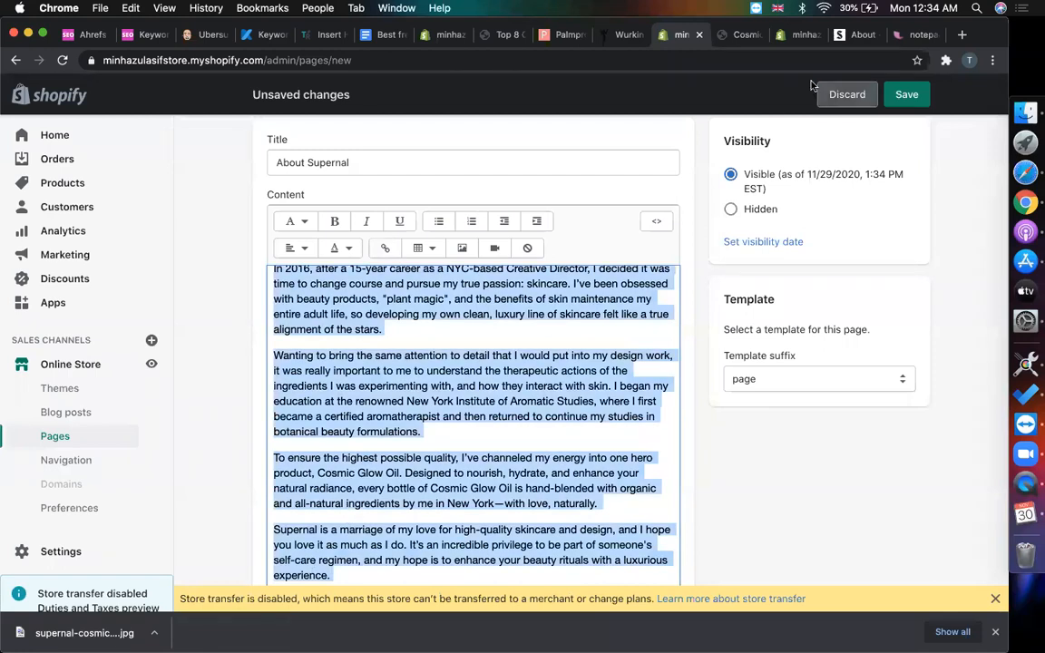
click(857, 35)
scroll(699, 211, up, 10)
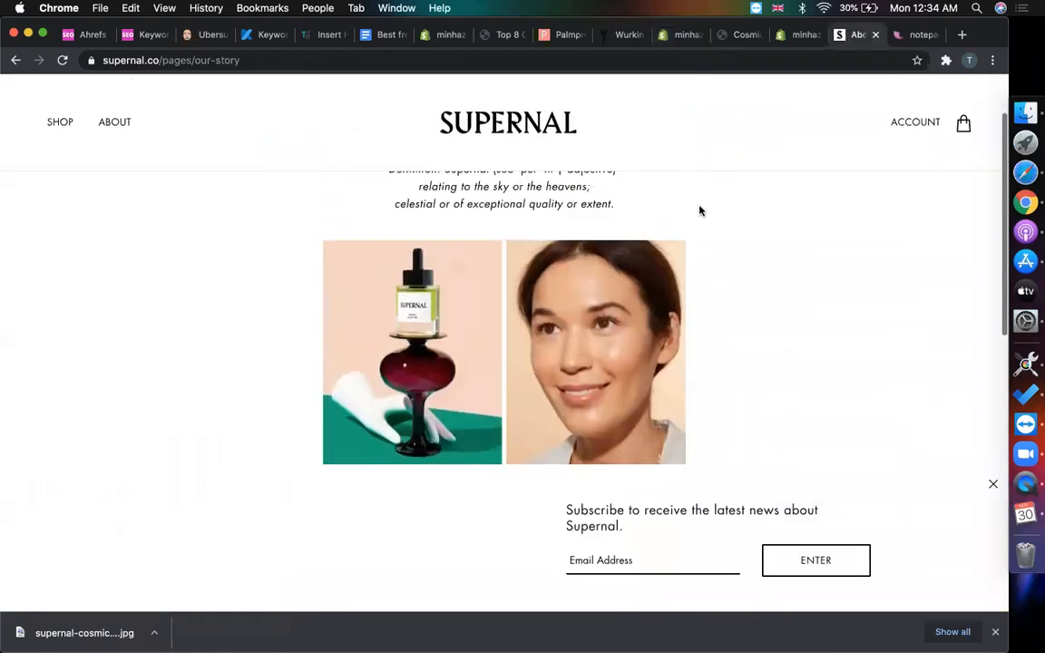
scroll(687, 149, up, 5)
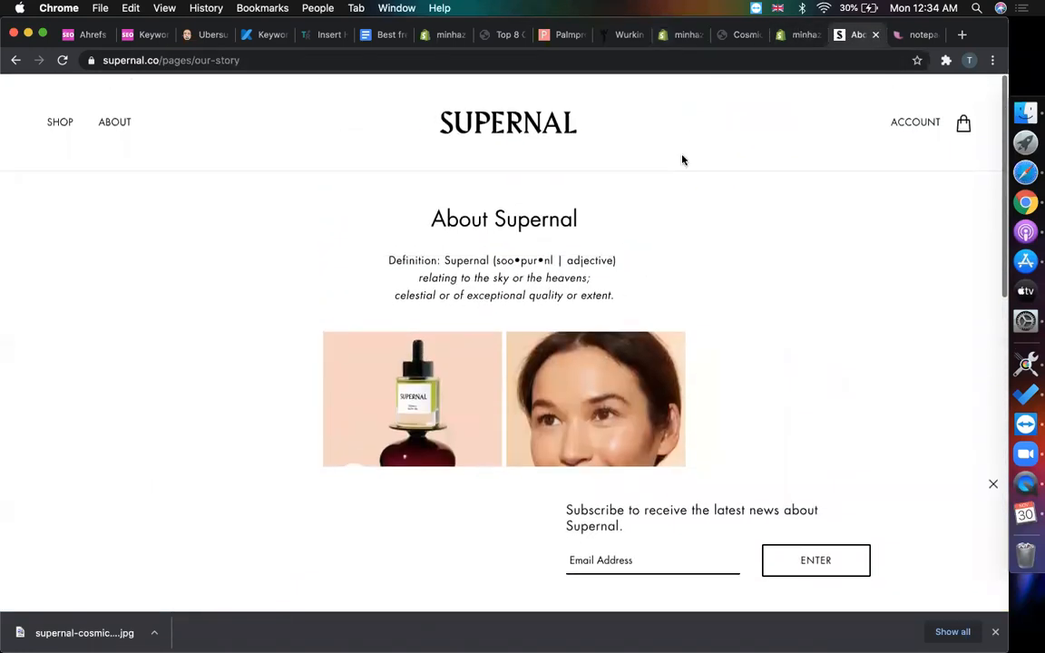
click(798, 34)
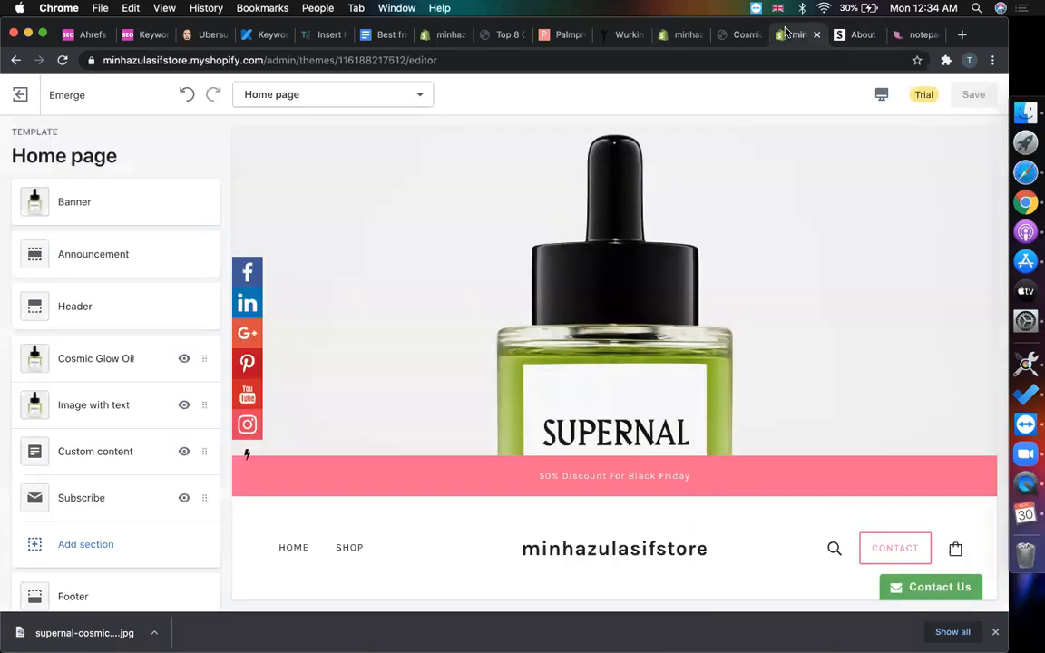
click(727, 36)
click(682, 36)
- Centre-align the three definition lines
click(417, 402)
scroll(435, 381, up, 5)
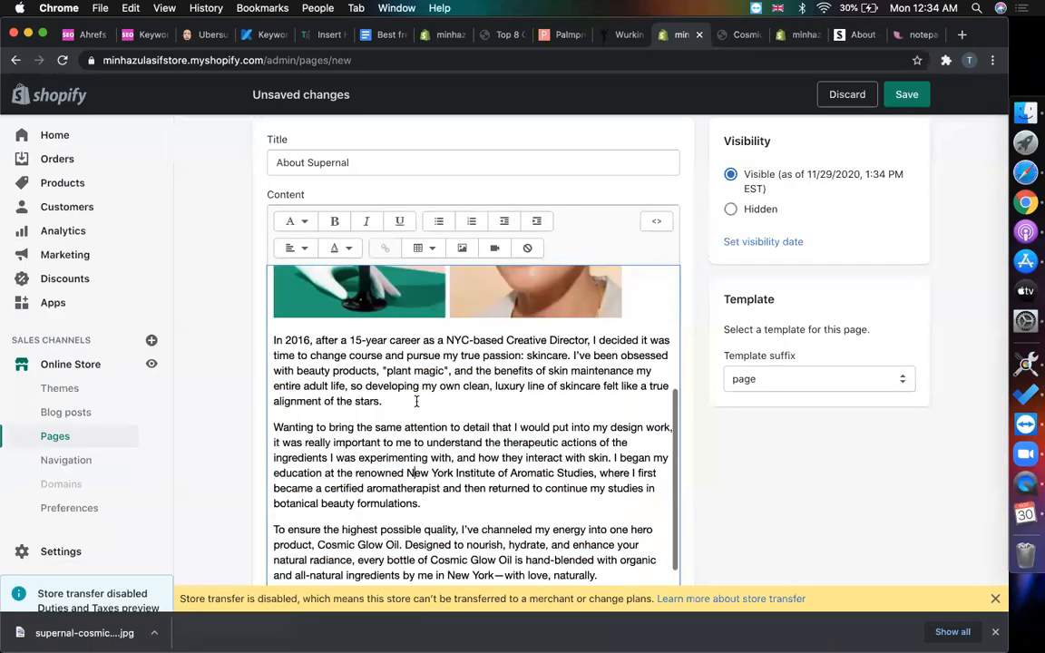
drag(494, 322, 245, 257)
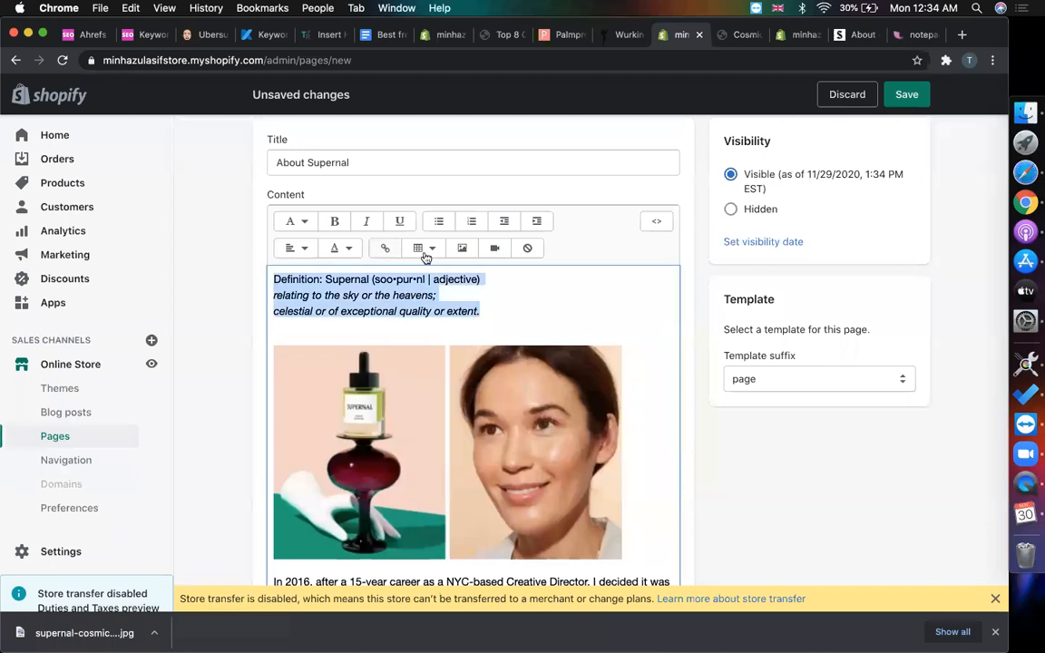
click(290, 249)
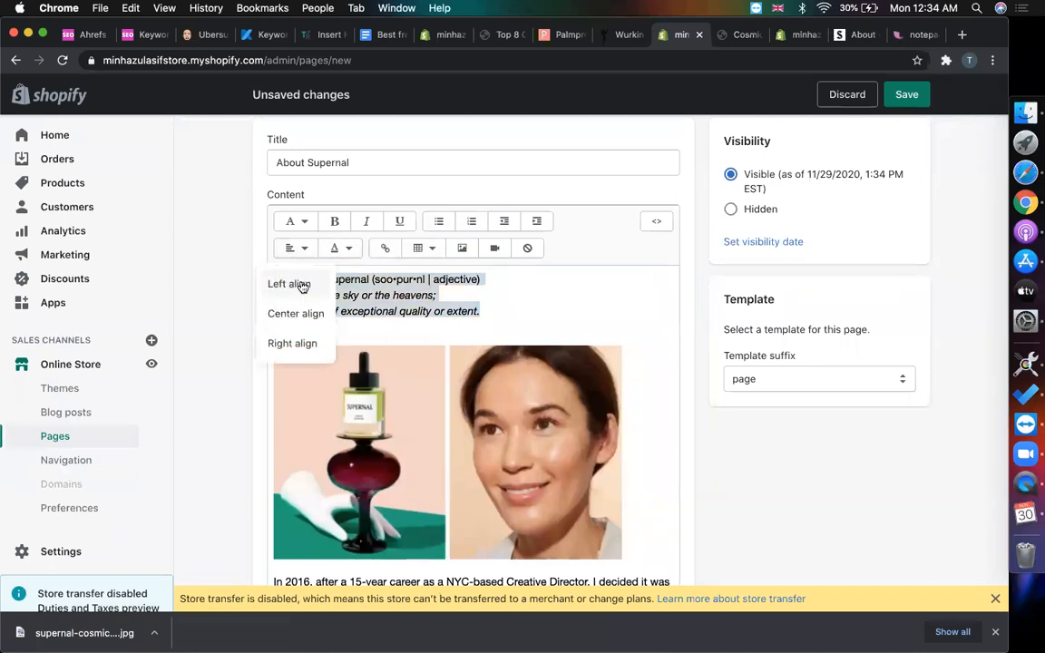
click(299, 313)
click(662, 310)
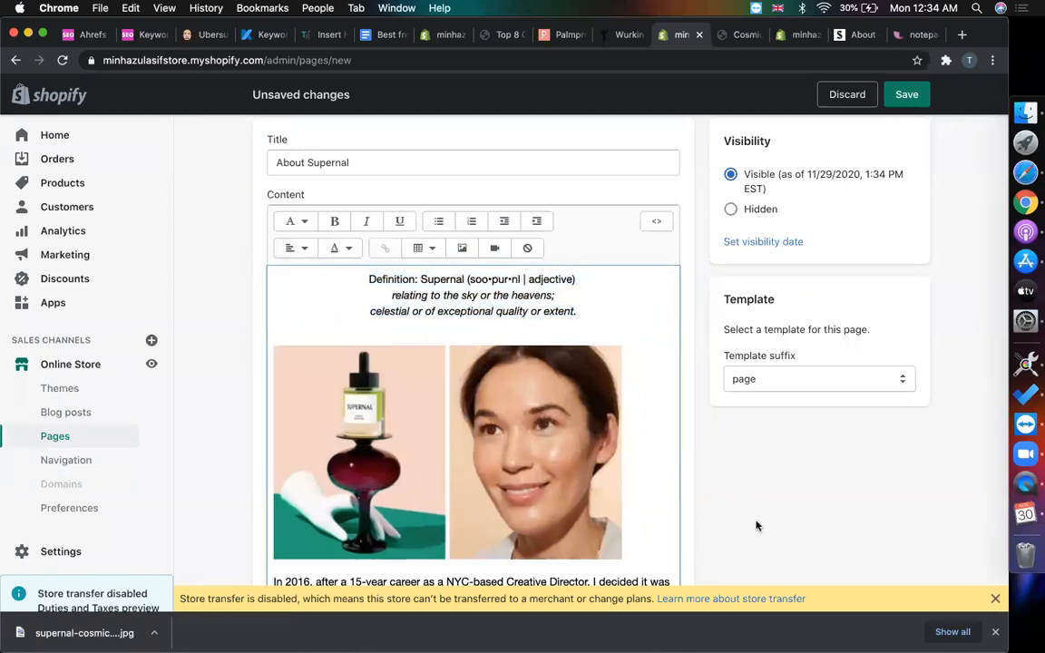
- Retitle the page 'About' and add an 'About Supernal' heading above the definition
scroll(757, 526, down, 1)
scroll(755, 525, up, 3)
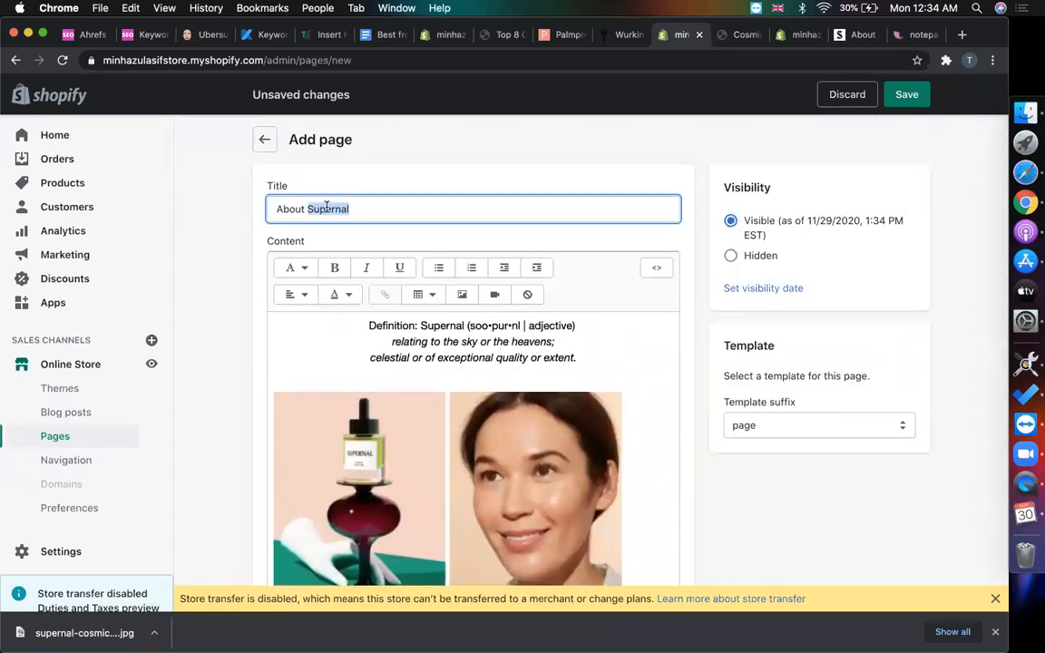
key(super+a)
key(BackSpace)
text(Ab)
click(358, 325)
key(Return)
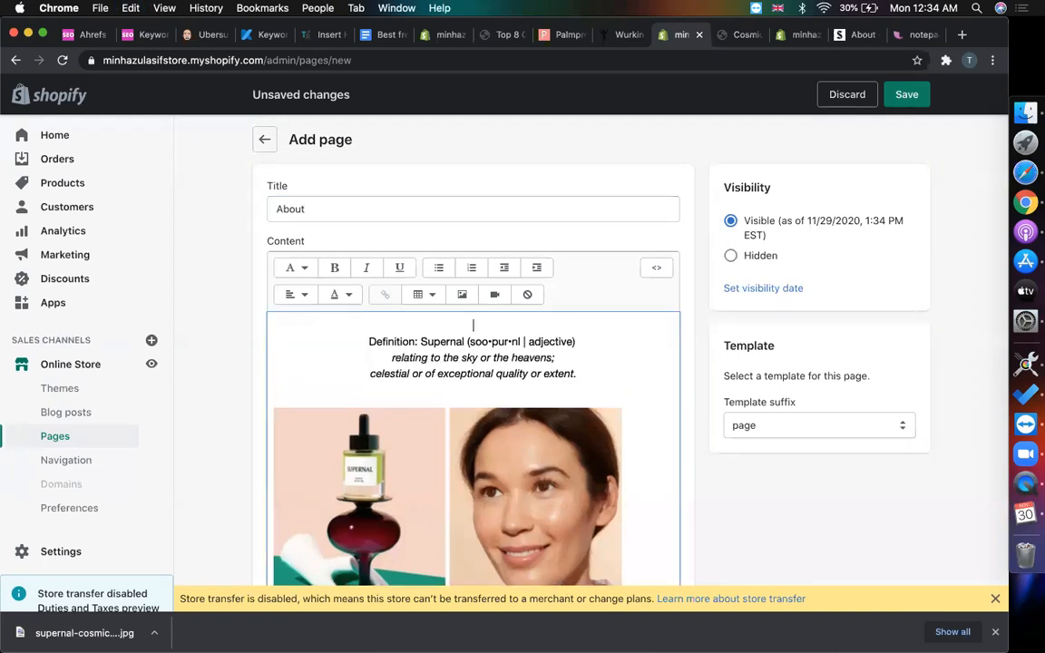
key(super+v)
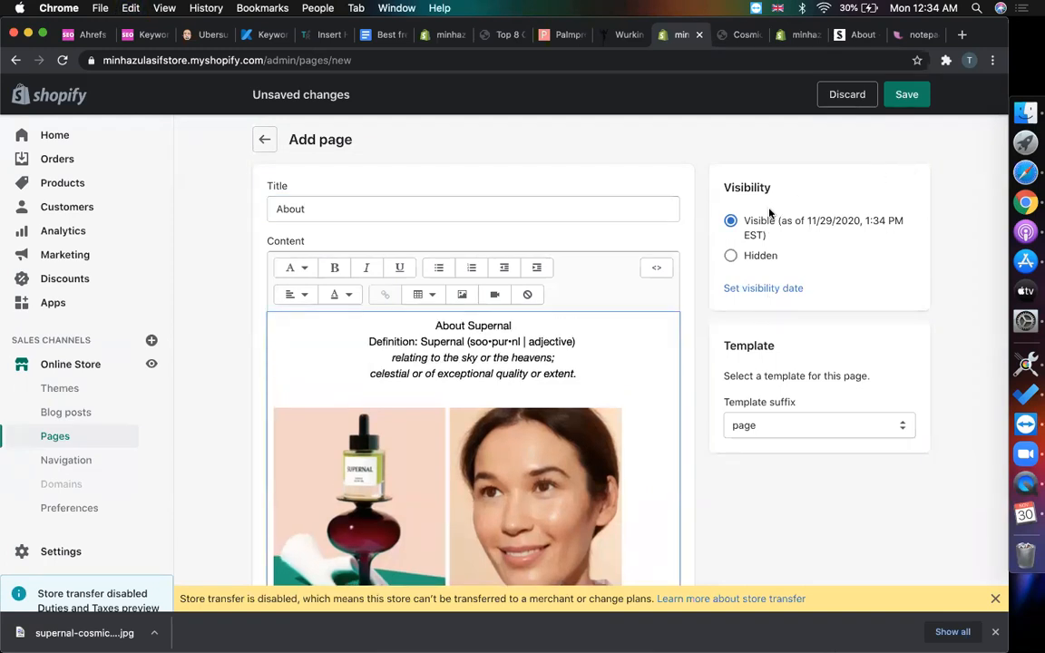
- Save the About page and open the Main menu in Navigation
click(906, 95)
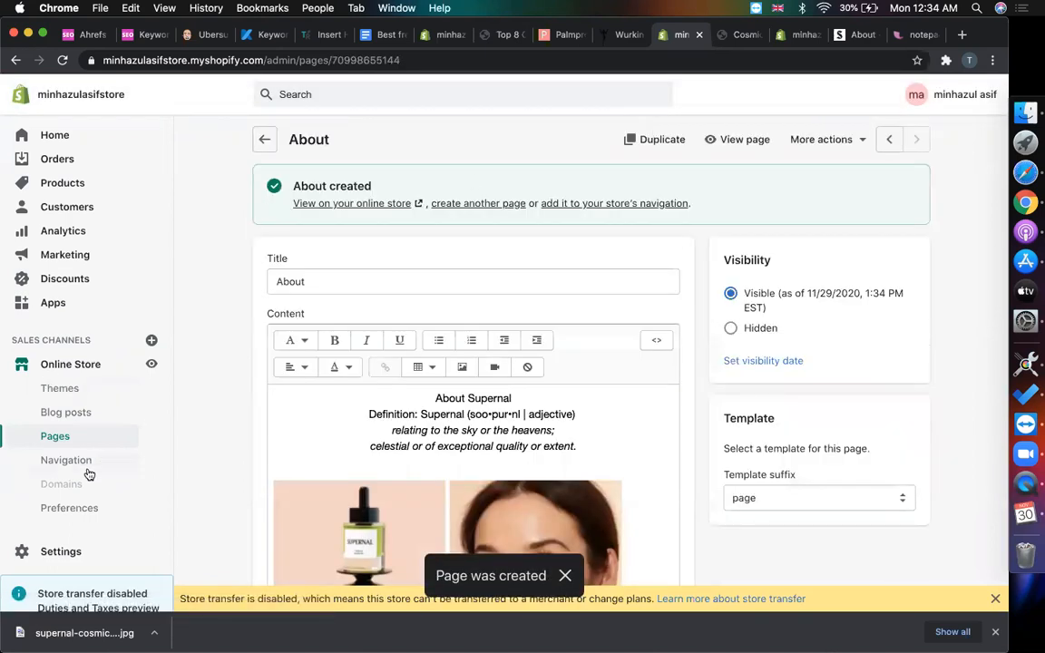
click(80, 463)
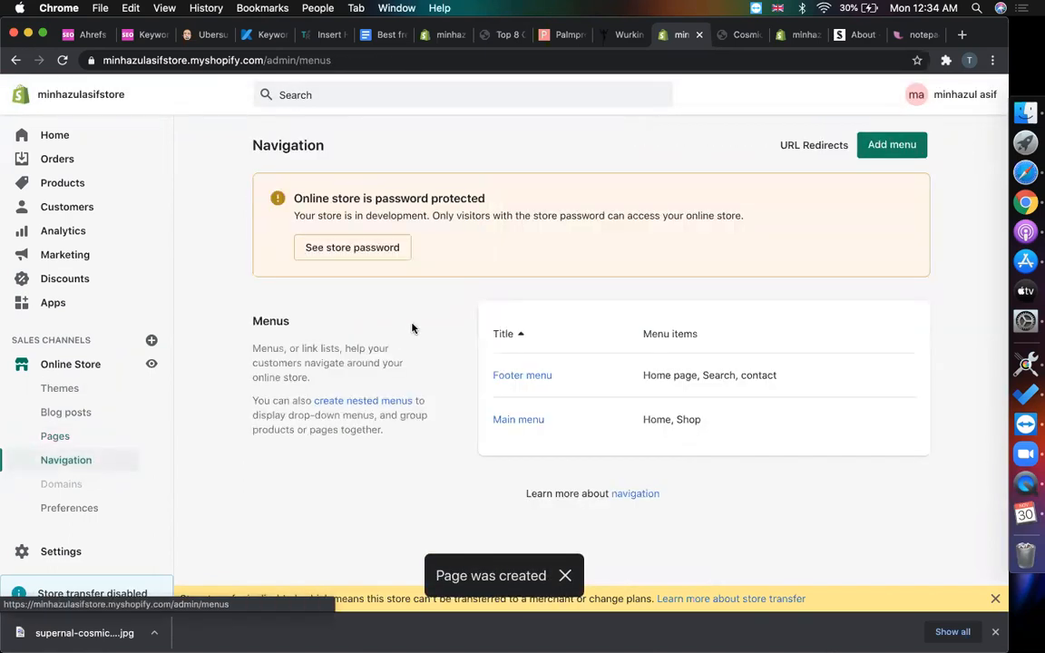
click(530, 420)
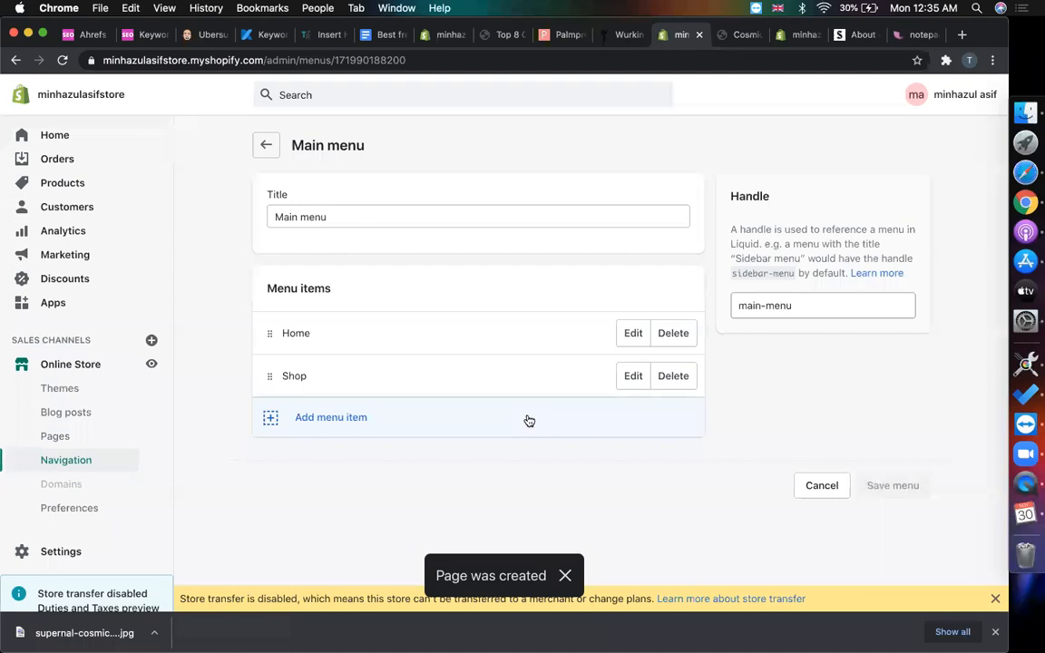
- Add an About page link to the Main menu, delete the duplicate, and save the menu
click(426, 413)
click(324, 399)
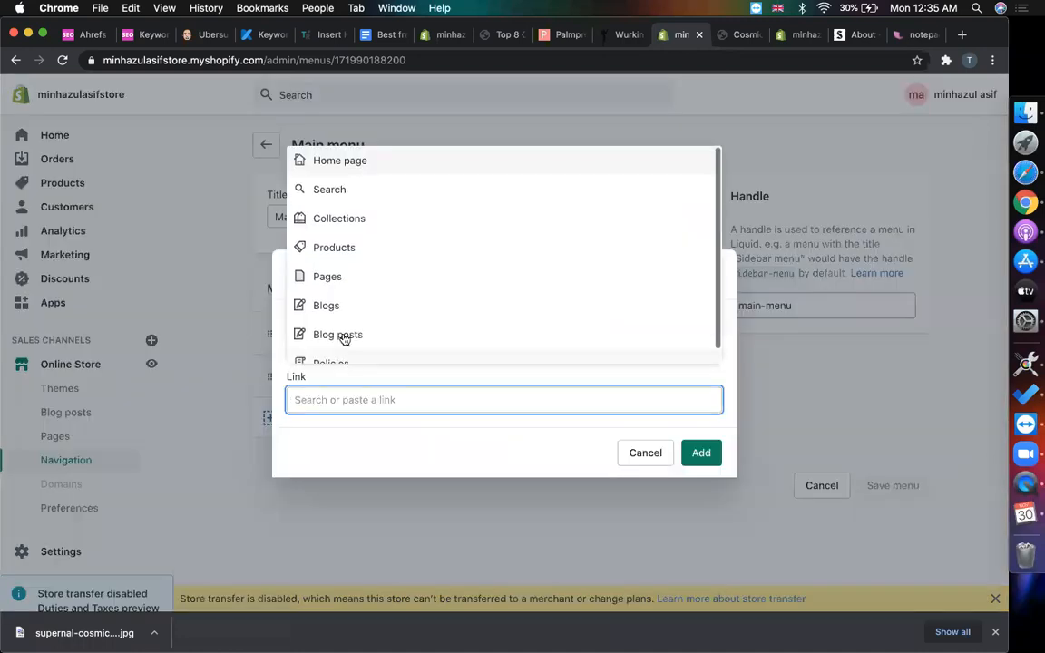
click(340, 276)
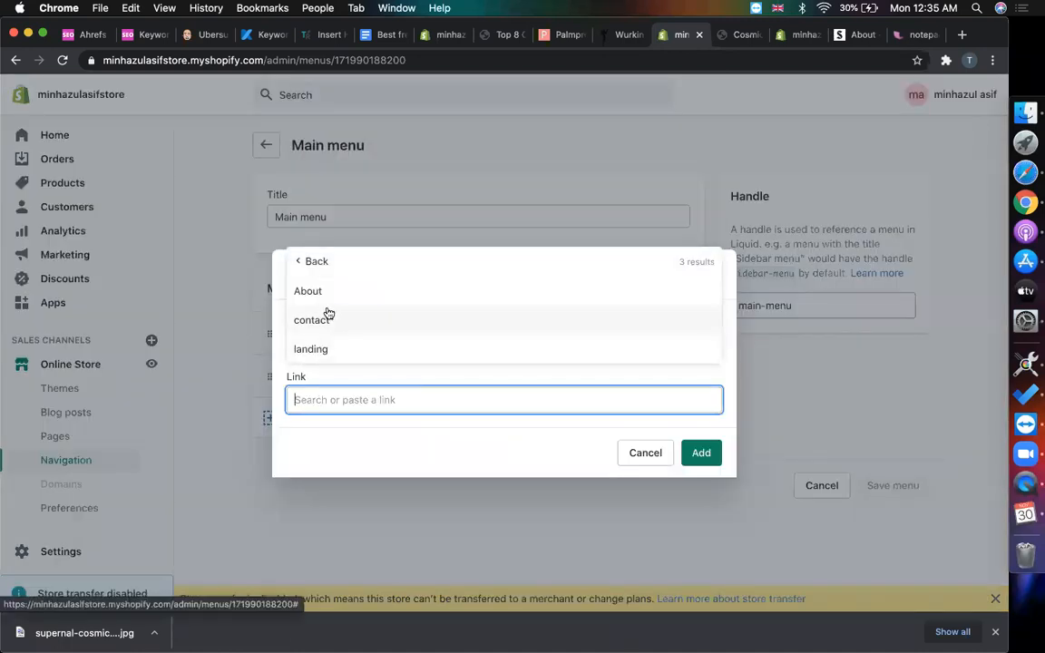
click(308, 291)
click(701, 454)
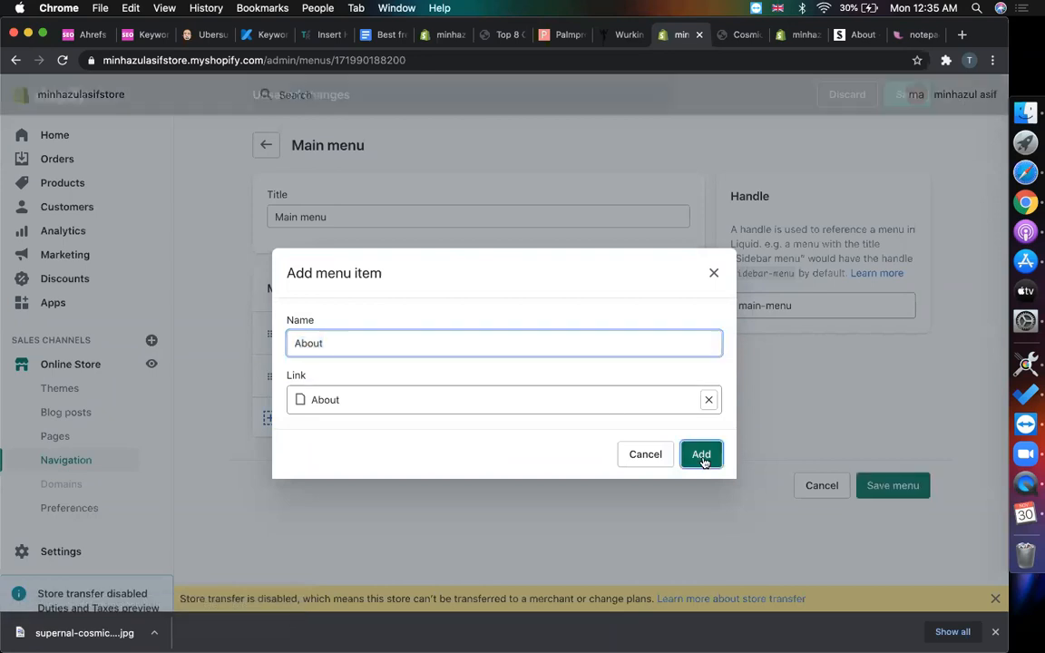
click(704, 462)
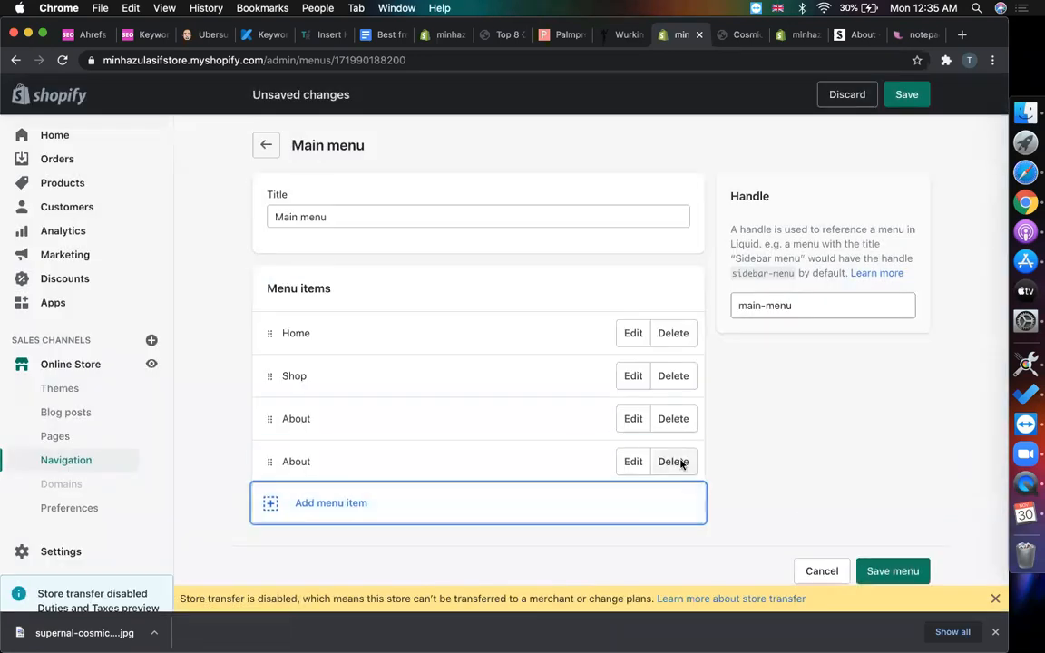
click(681, 464)
click(693, 233)
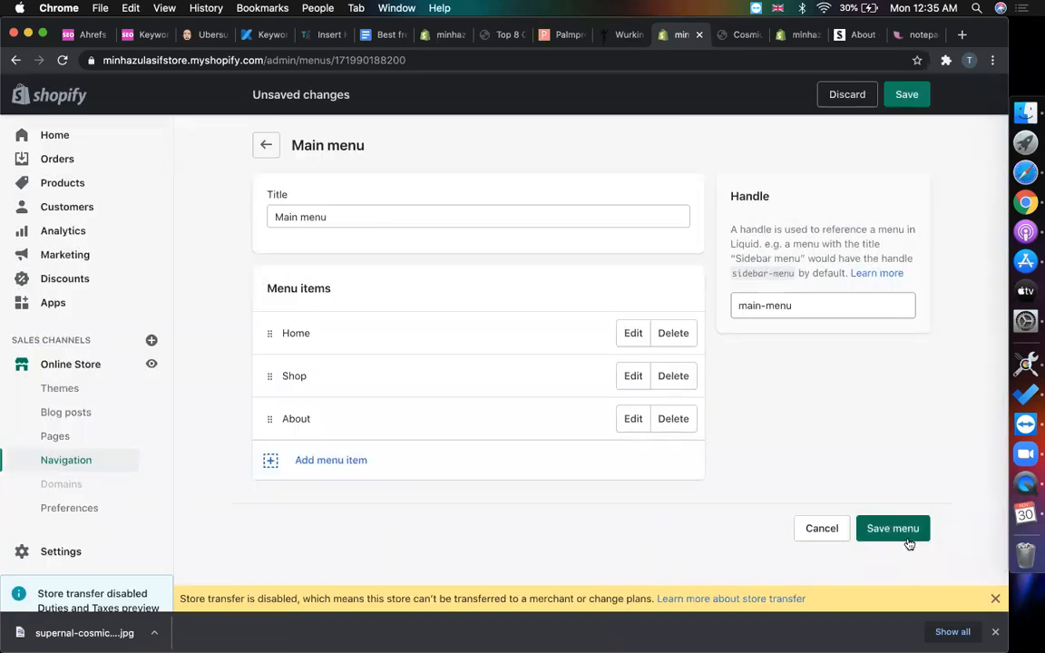
click(908, 542)
click(742, 35)
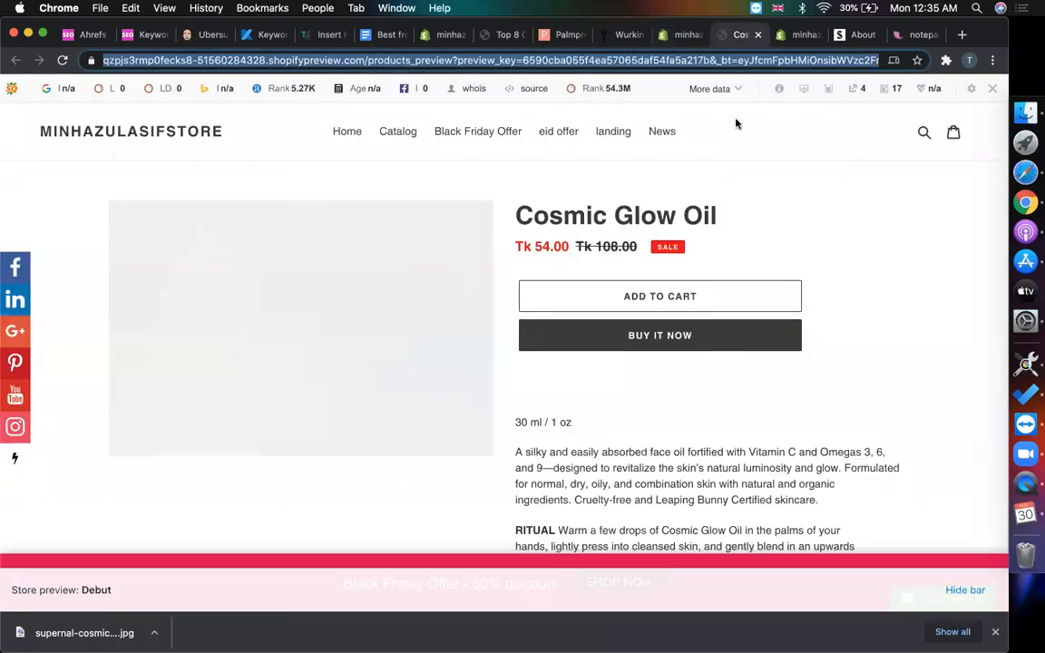
- Scroll the Emerge theme editor's Home page to the subscribe section and footer
key(ctrl+Tab)
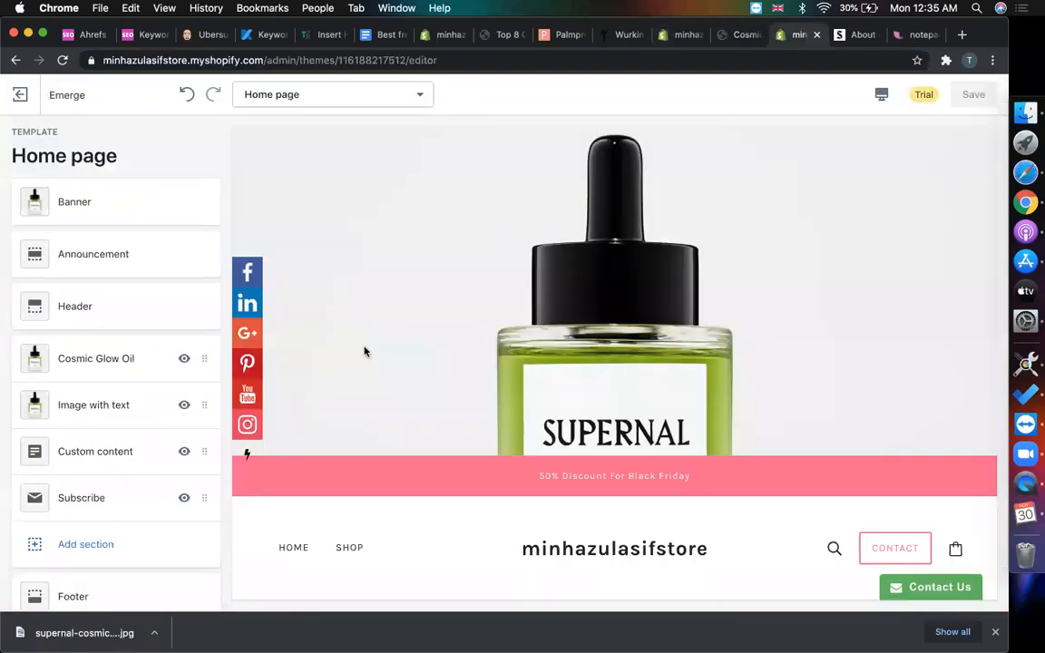
scroll(362, 351, down, 15)
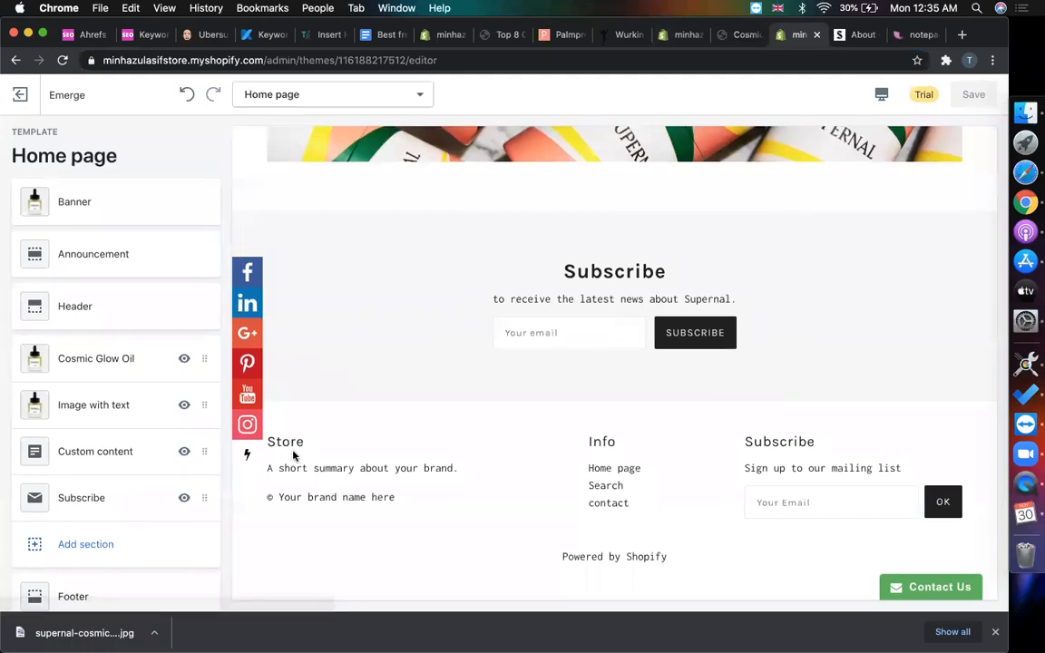
scroll(105, 443, down, 3)
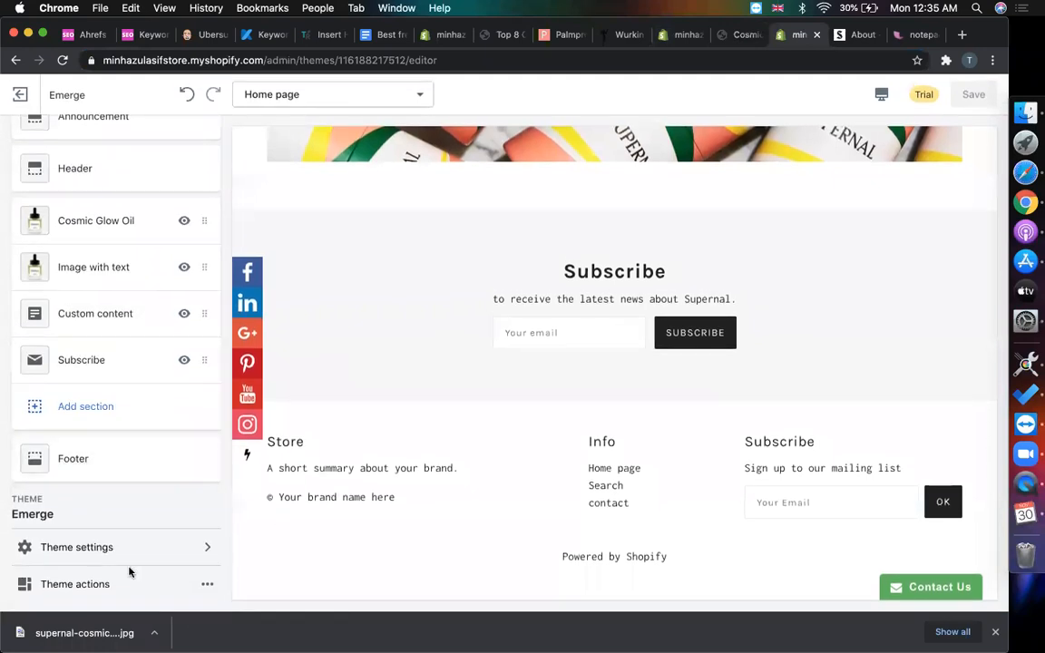
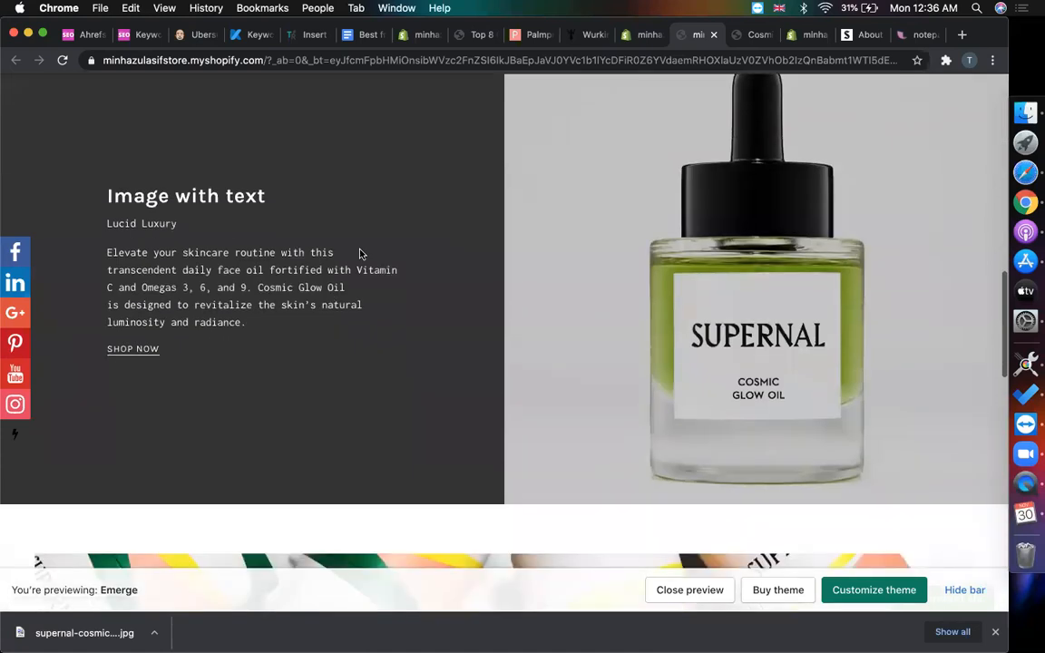
- Scroll the Emerge home preview from the Cosmic Glow Oil banner down to the footer and back
scroll(387, 422, down, 1)
scroll(385, 423, up, 3)
scroll(385, 423, up, 4)
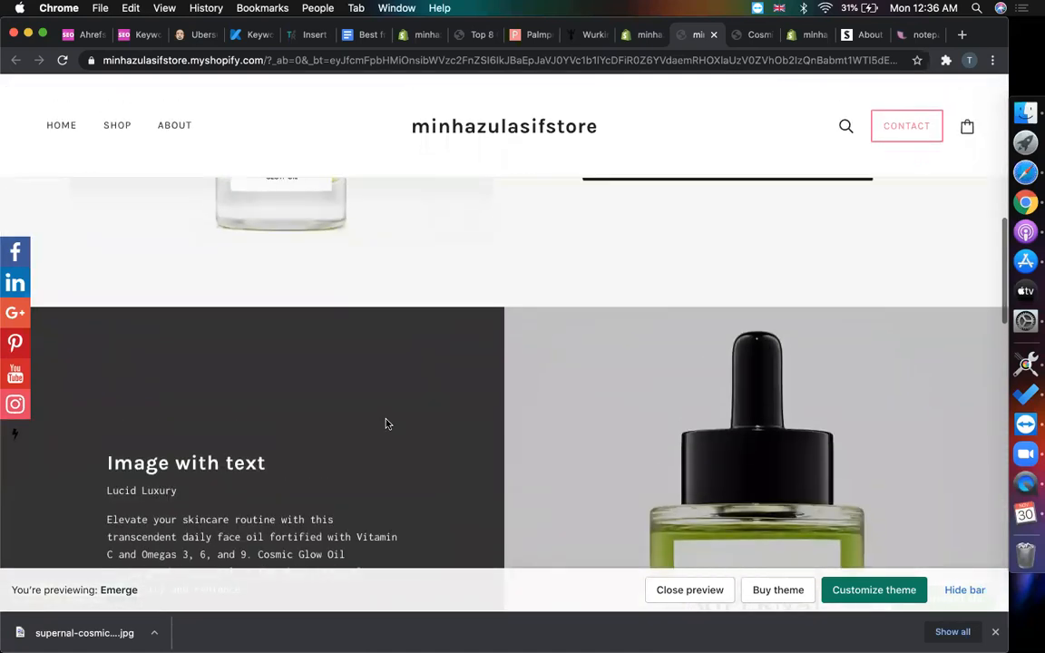
scroll(386, 424, down, 2)
scroll(386, 424, down, 5)
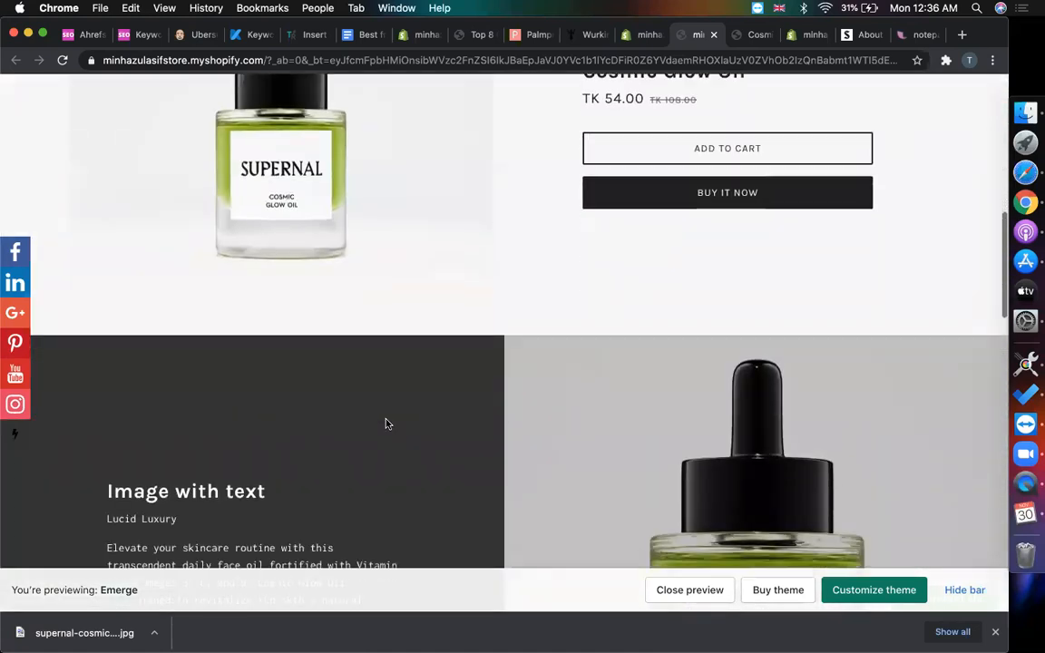
scroll(385, 423, up, 2)
scroll(386, 423, down, 2)
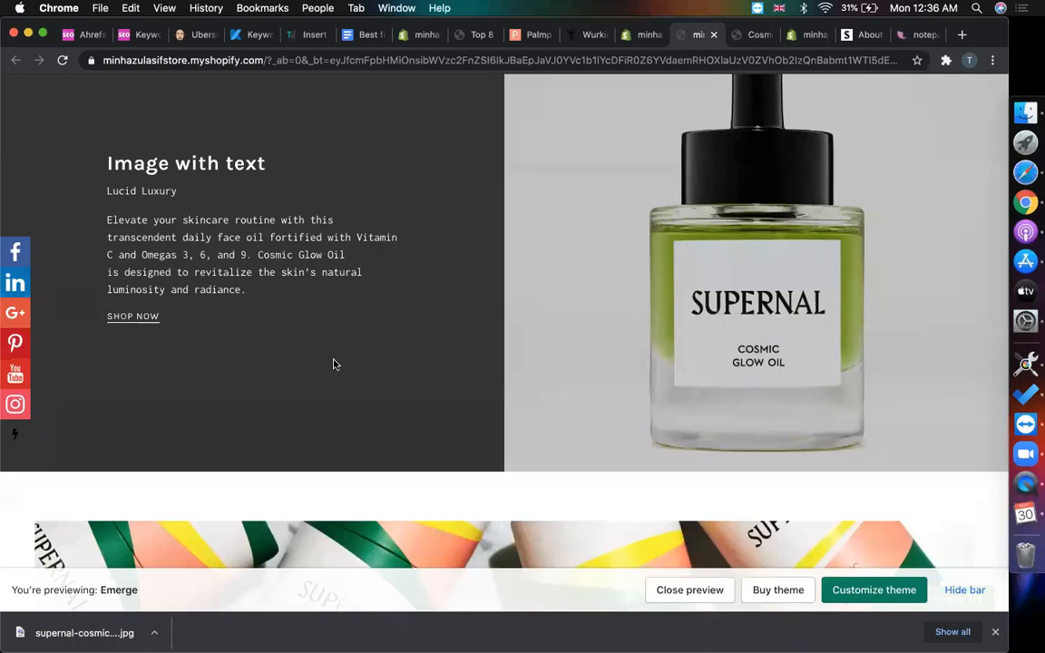
scroll(333, 364, down, 5)
scroll(311, 434, up, 1)
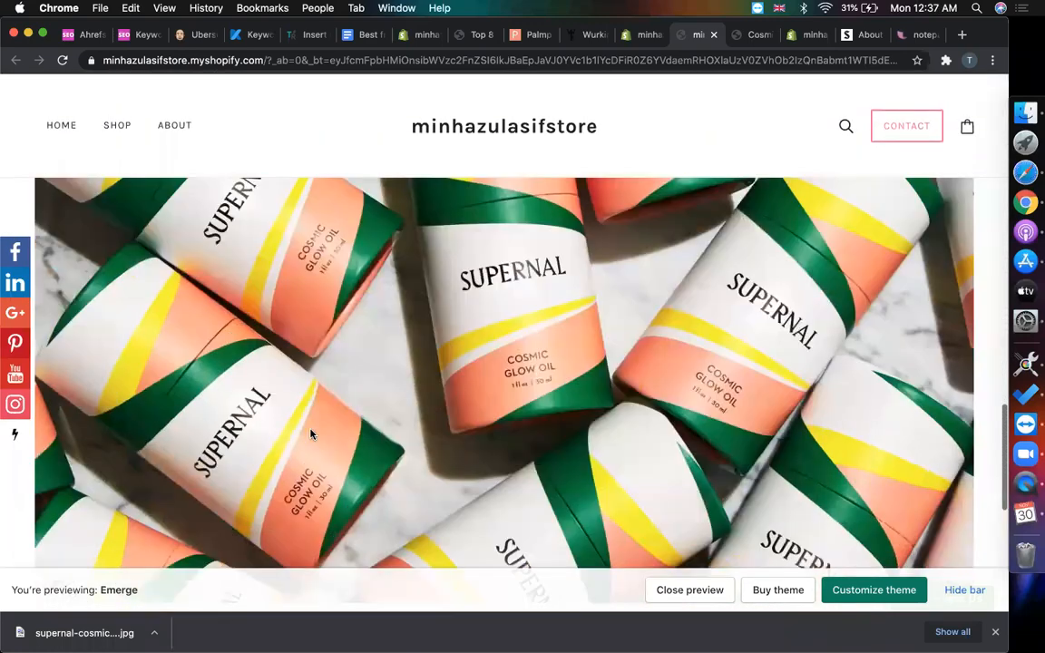
scroll(311, 435, down, 4)
scroll(311, 434, up, 6)
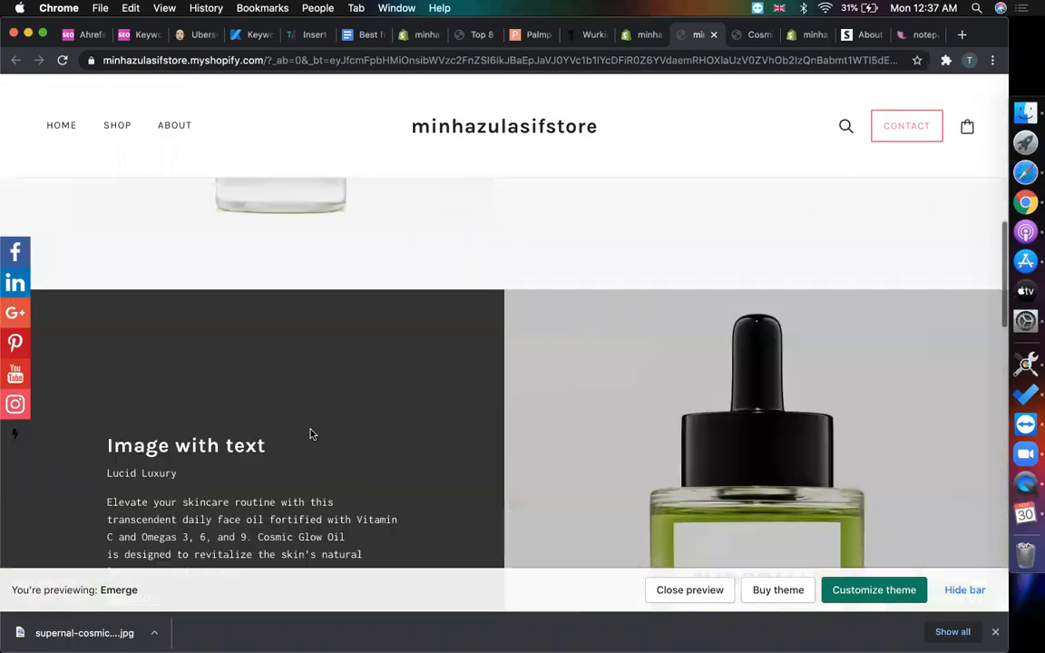
scroll(311, 434, up, 6)
scroll(311, 435, down, 6)
scroll(311, 435, up, 6)
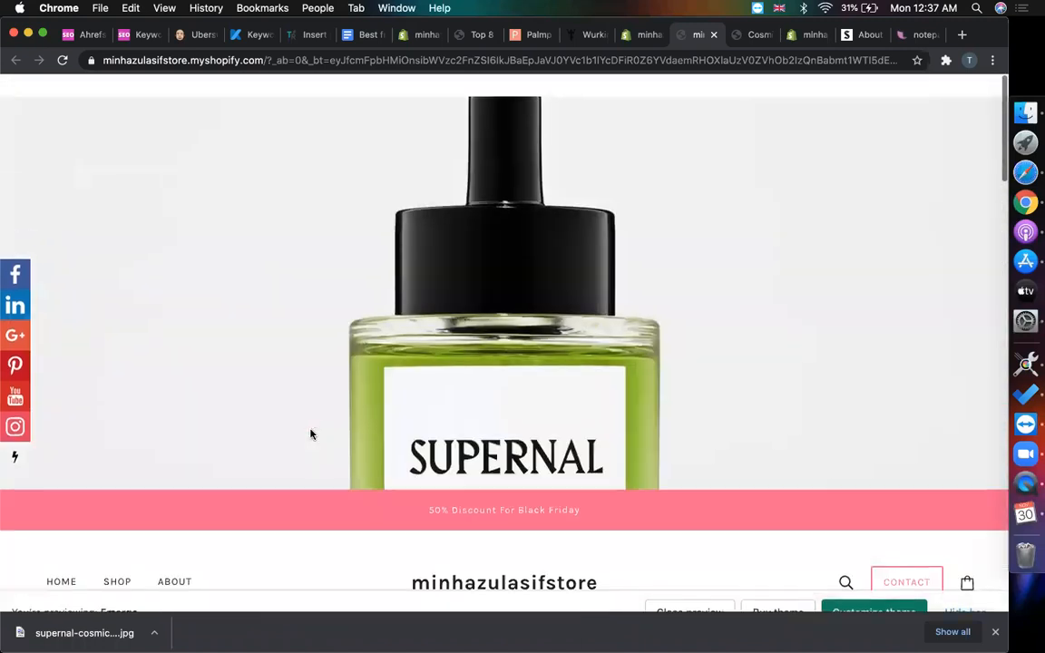
scroll(311, 434, down, 4)
- Open the store's Cosmic Glow Oil product page from the SHOP listing
click(117, 264)
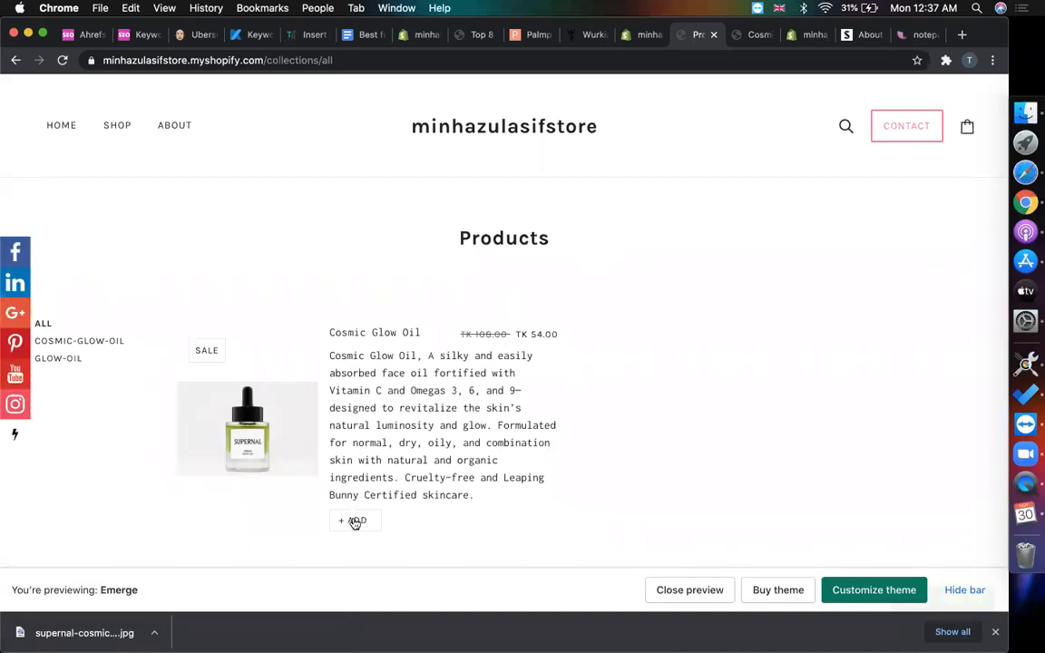
click(349, 334)
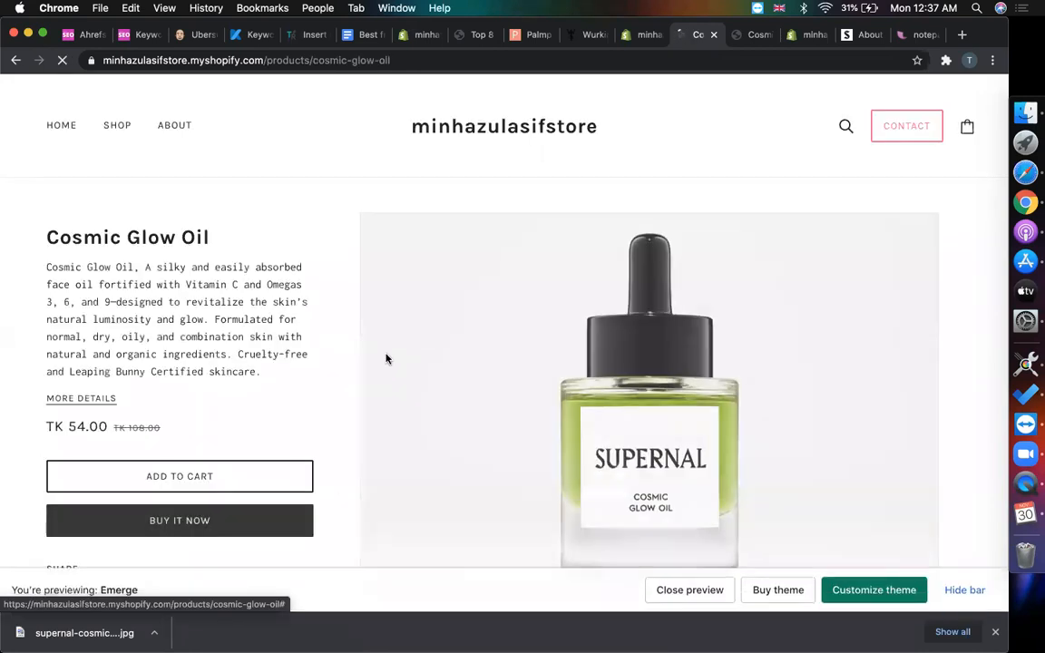
scroll(555, 415, down, 3)
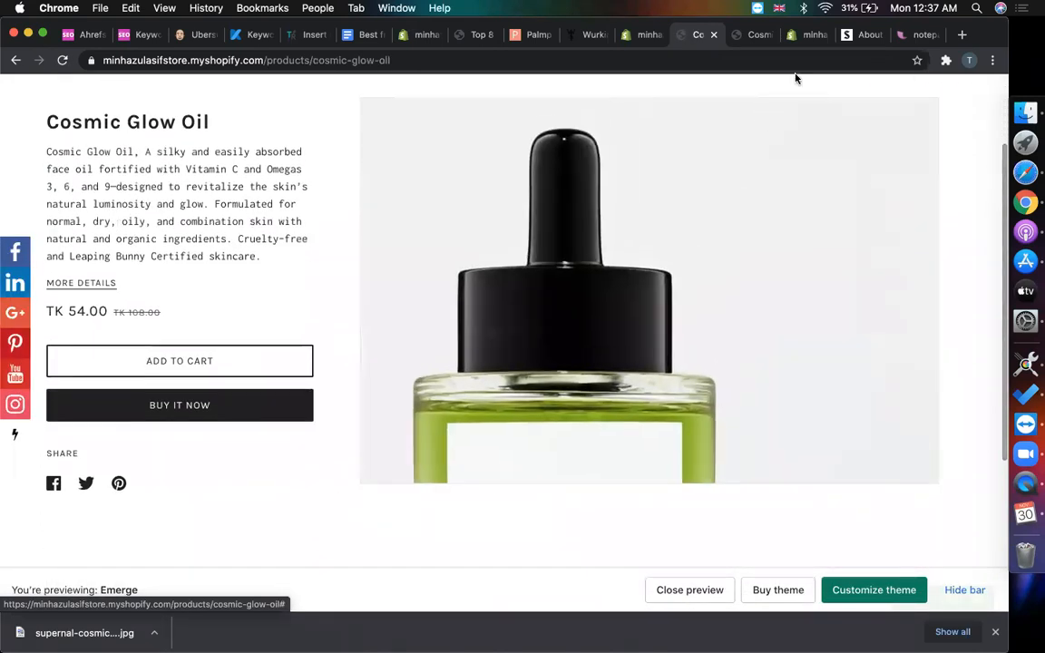
- View Supernal's original Cosmic Glow Oil product page for comparison, then return to the theme editor
click(855, 37)
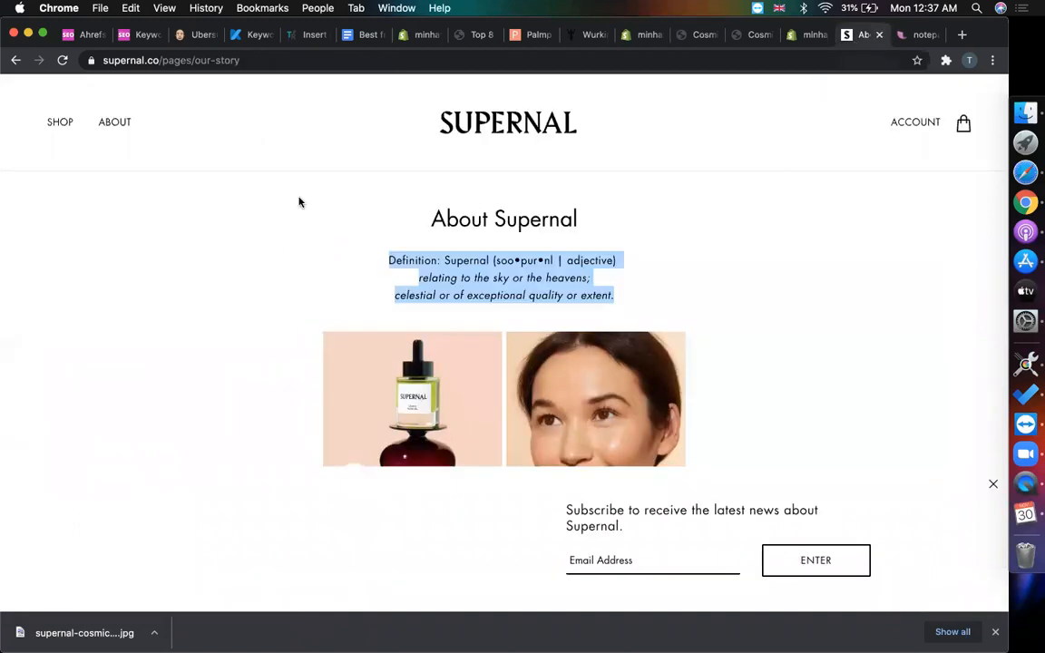
click(64, 129)
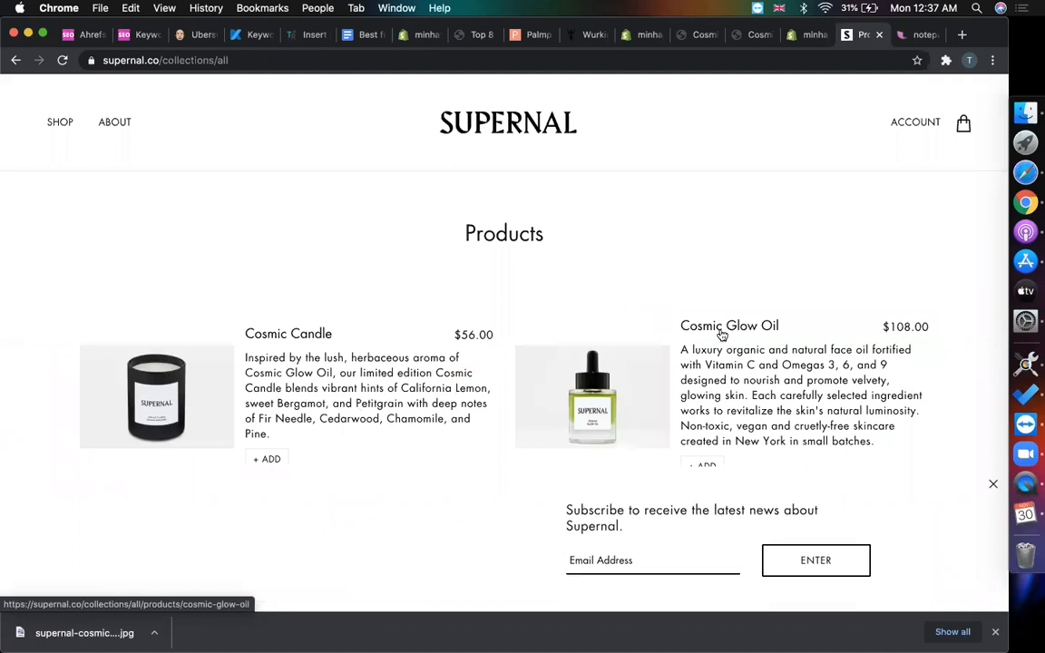
click(722, 329)
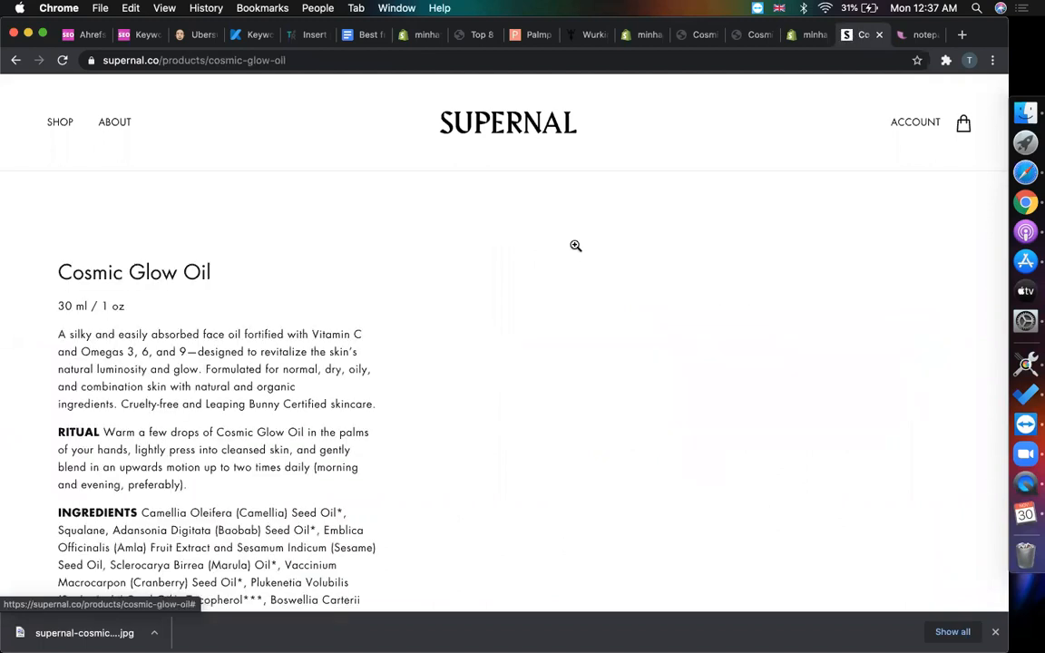
scroll(142, 324, down, 5)
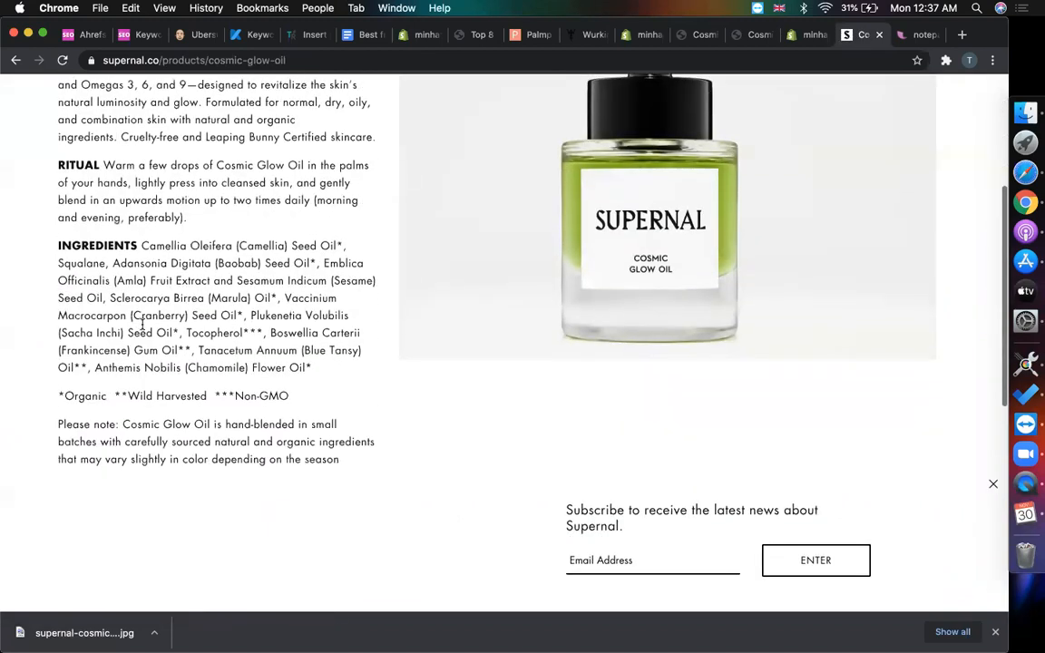
scroll(141, 323, down, 6)
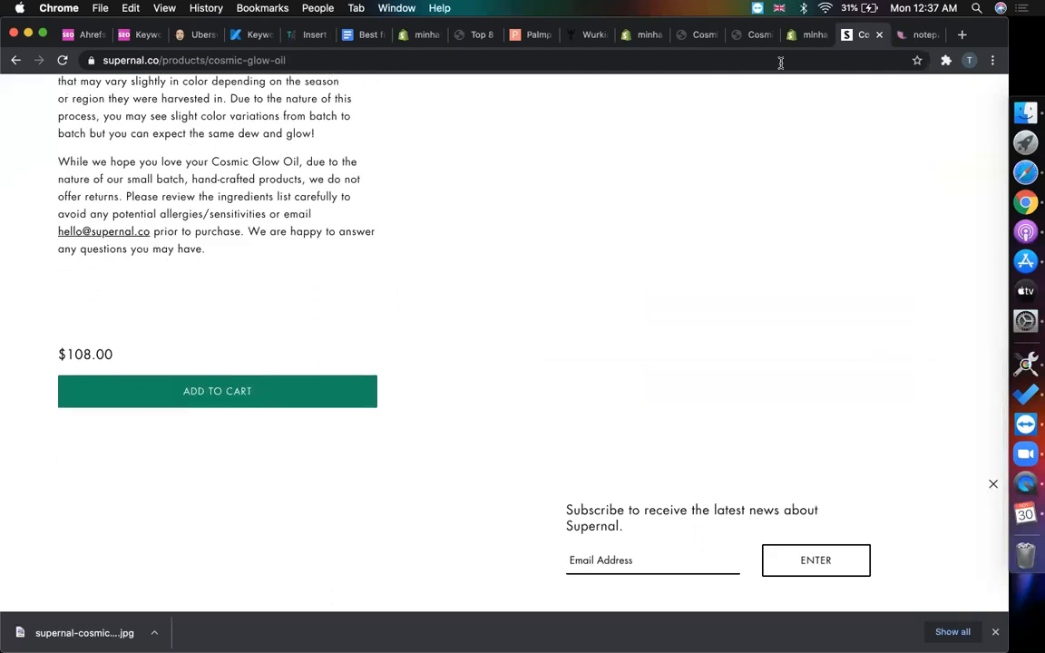
click(800, 41)
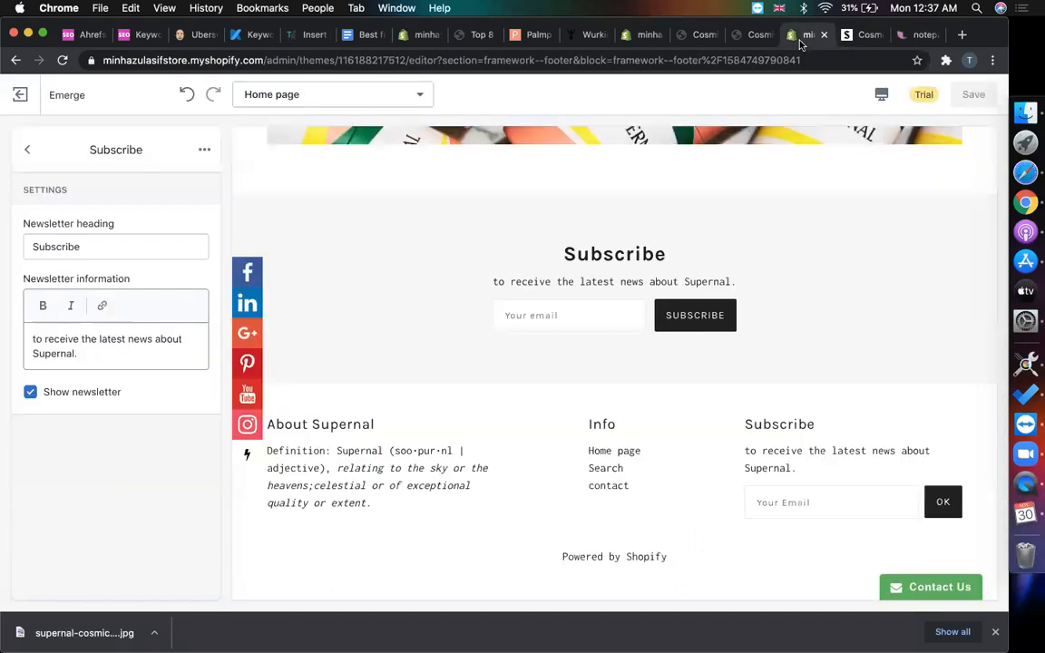
- Glance at the Debut and Emerge Cosmic Glow Oil previews and the Themes page
click(749, 38)
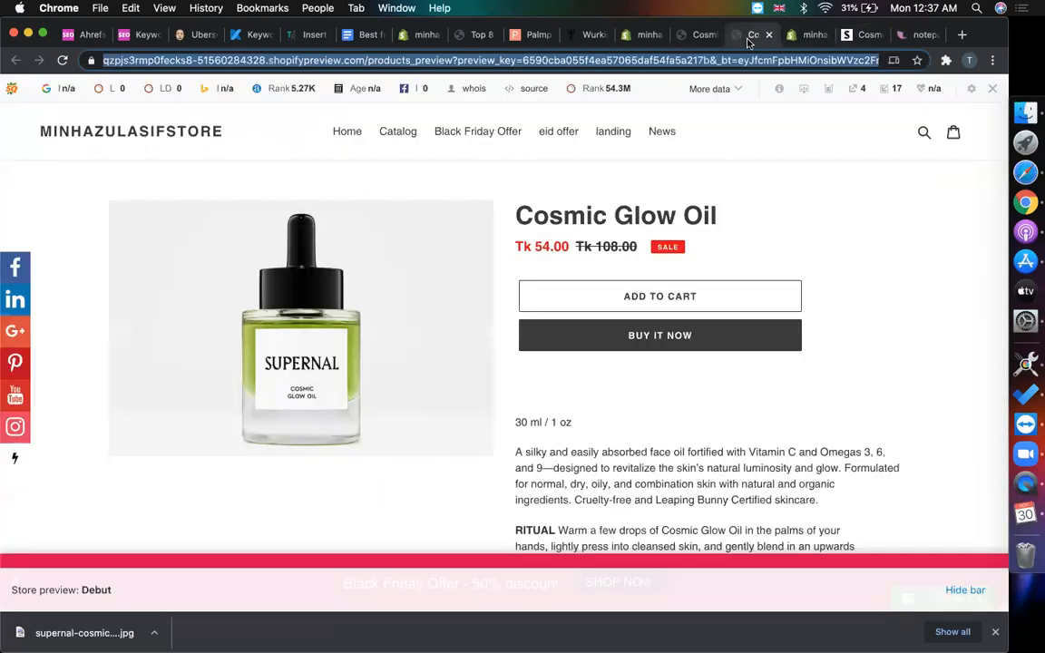
click(692, 37)
scroll(417, 337, up, 3)
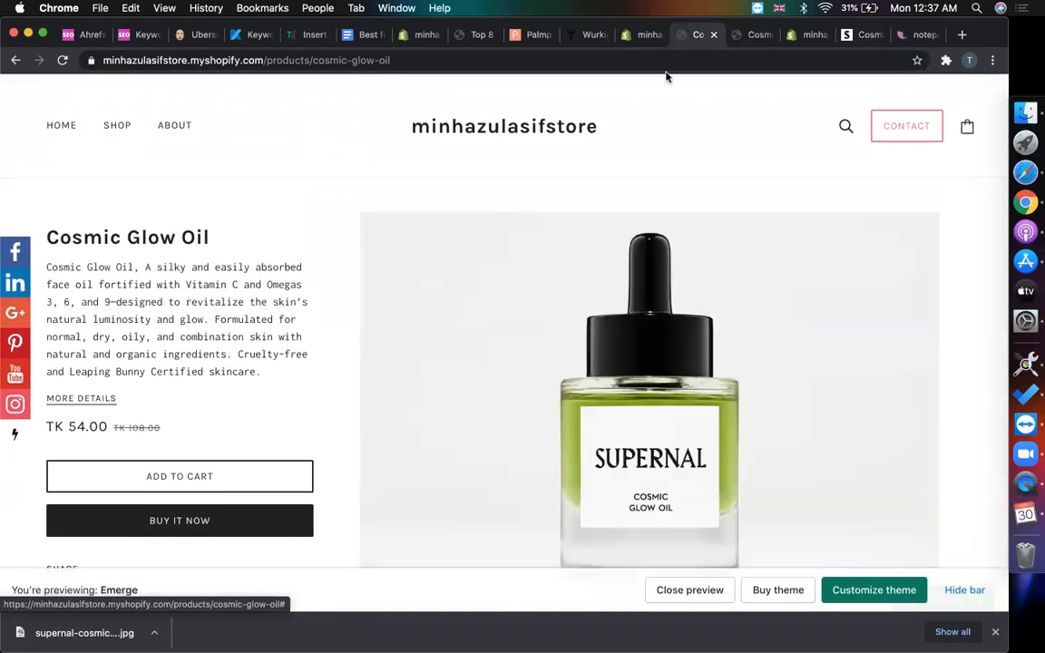
click(642, 35)
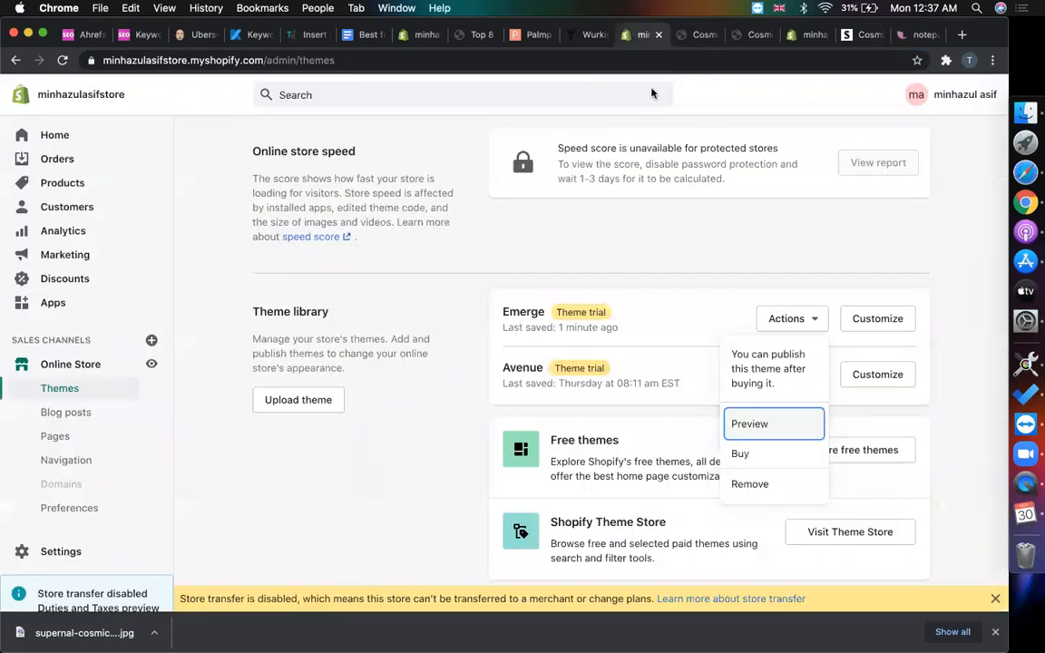
click(803, 34)
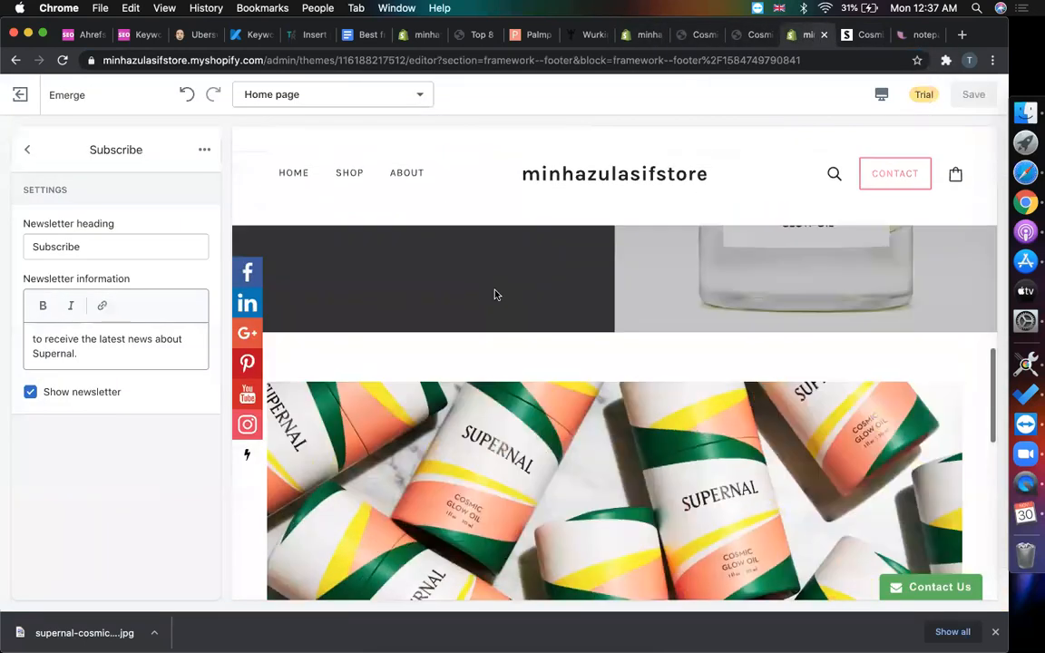
- Back out of the footer Subscribe settings to the Home page sections, briefly checking the Header section
click(27, 149)
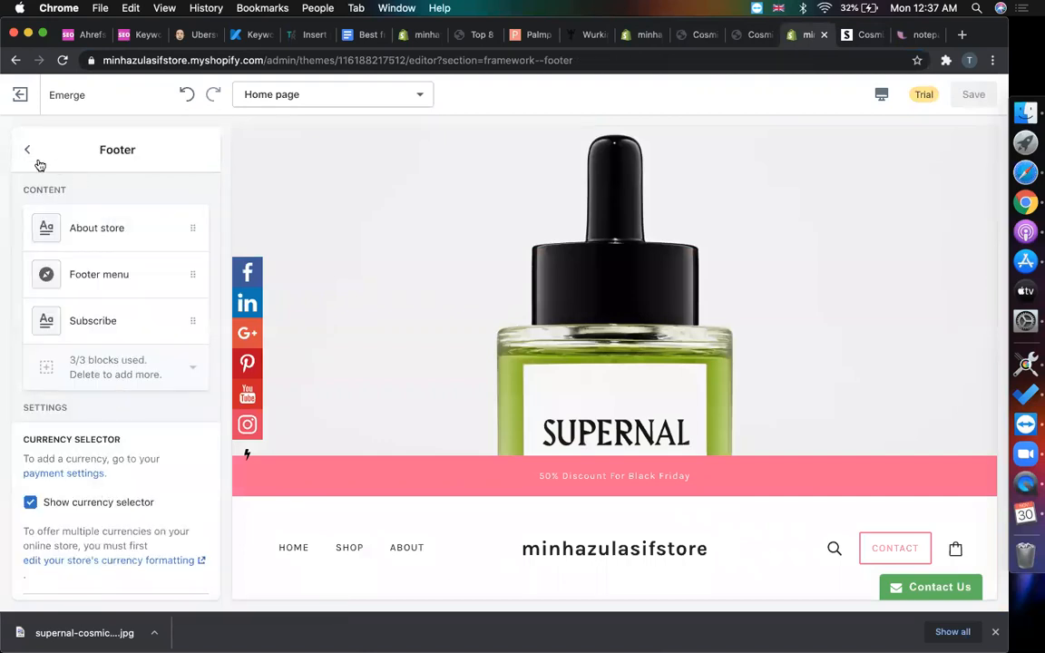
click(28, 150)
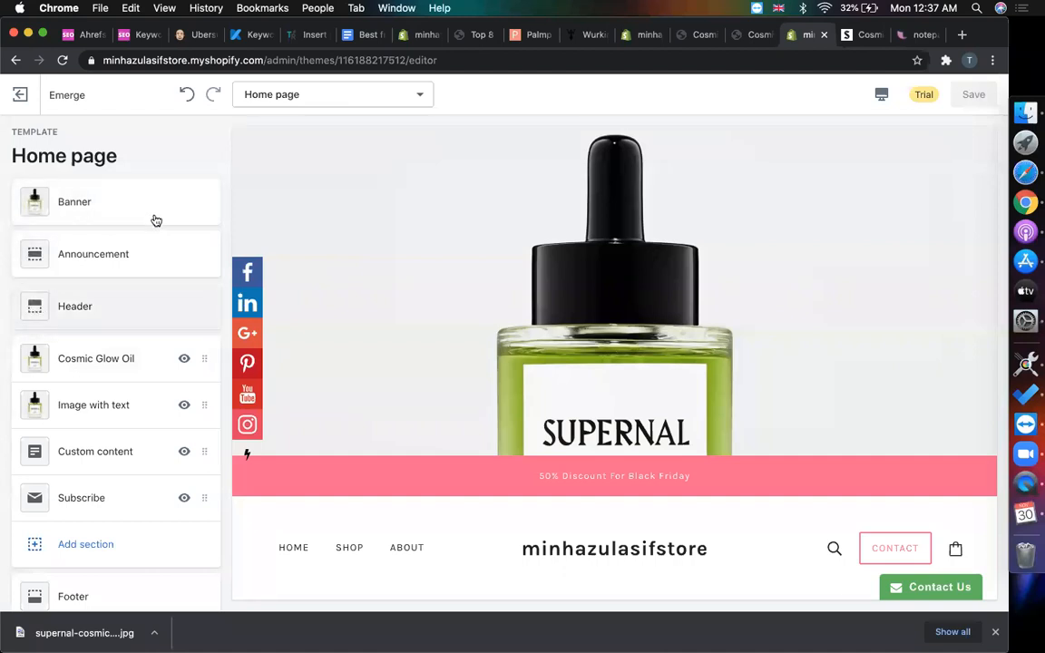
scroll(322, 296, down, 3)
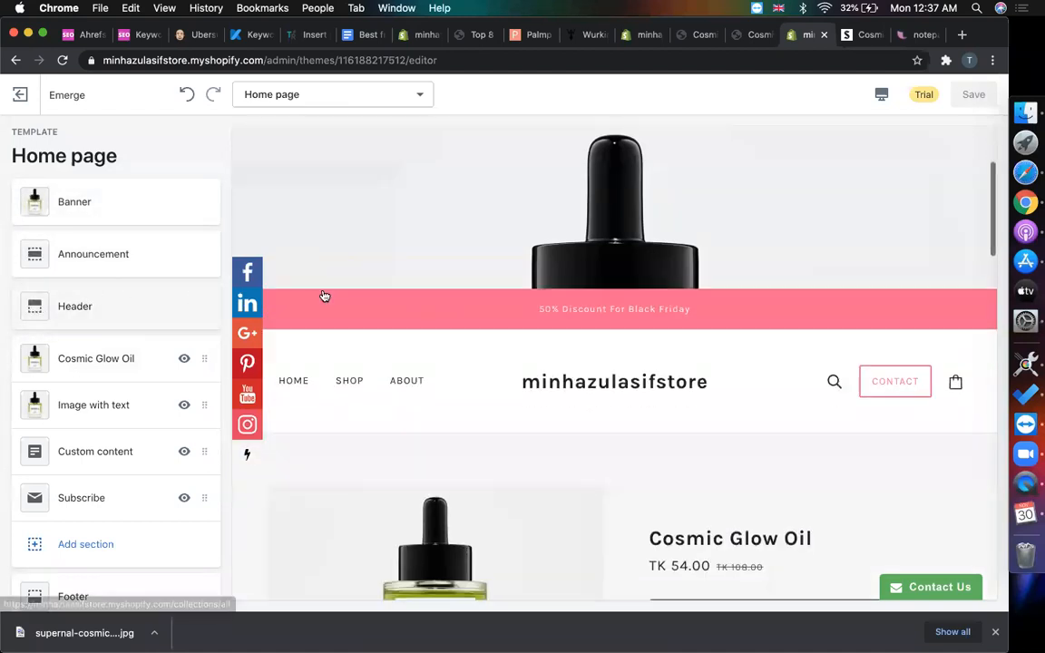
scroll(325, 296, down, 1)
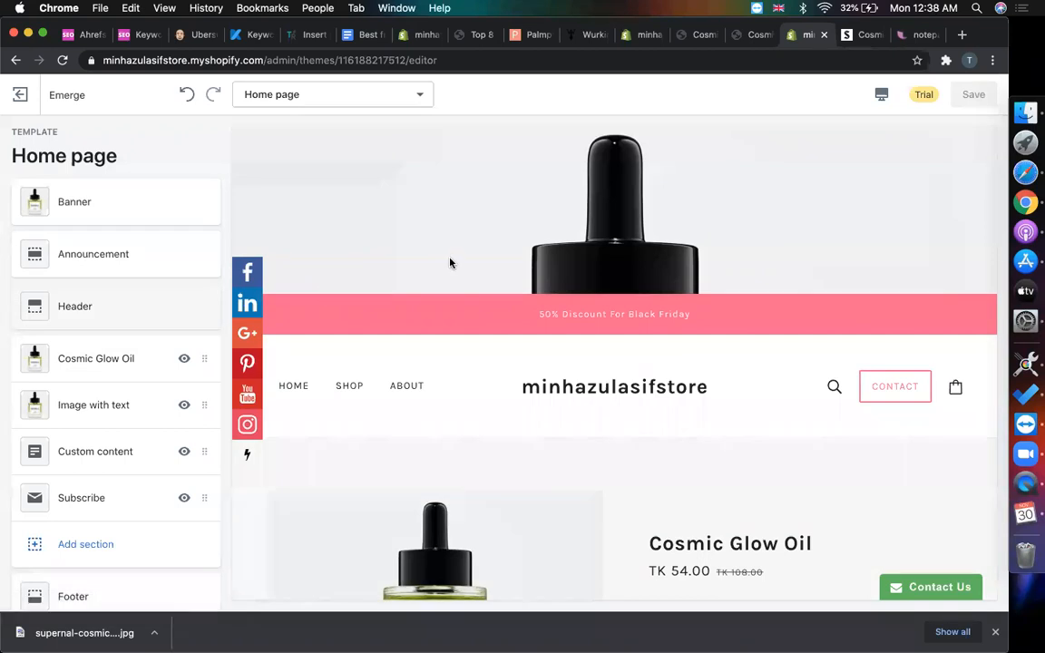
click(91, 325)
click(30, 147)
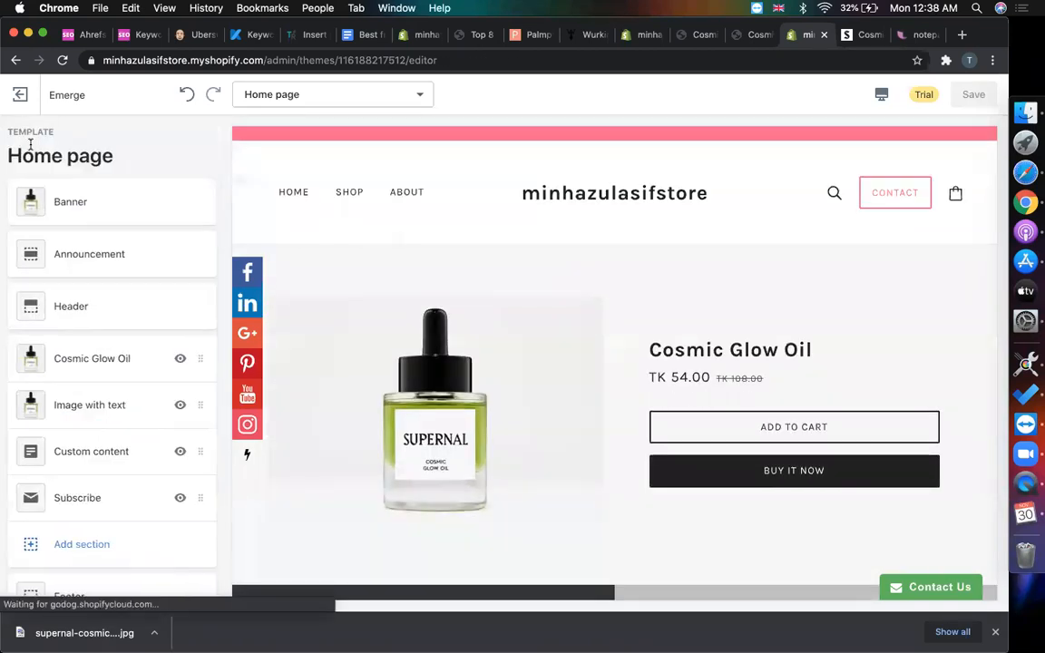
scroll(380, 243, up, 2)
scroll(380, 243, down, 1)
scroll(380, 243, up, 3)
scroll(380, 243, down, 3)
scroll(380, 245, up, 3)
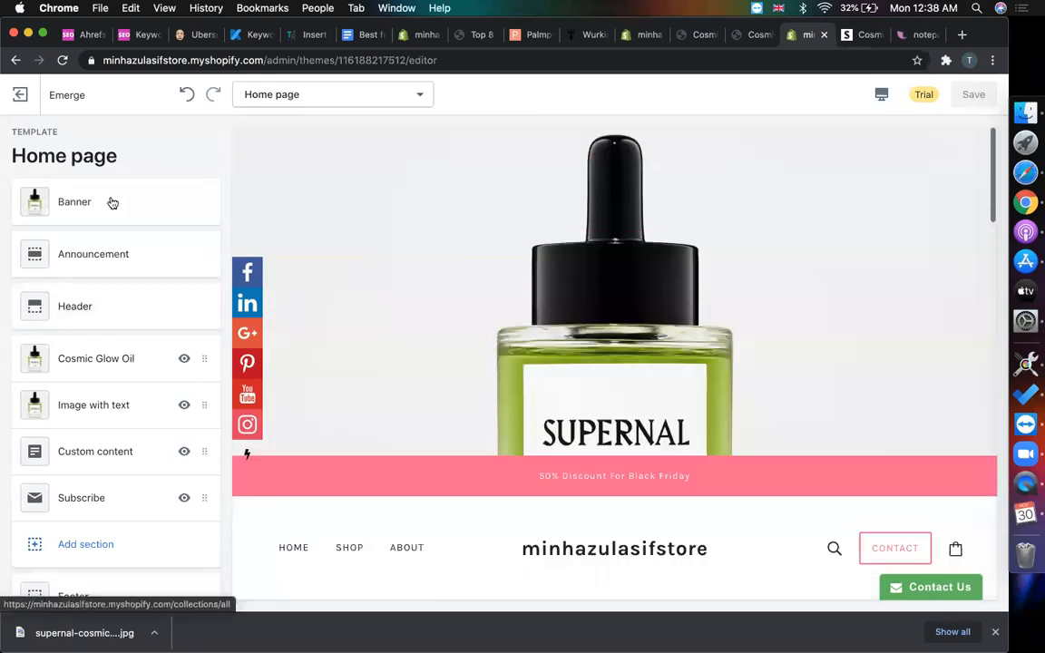
click(89, 208)
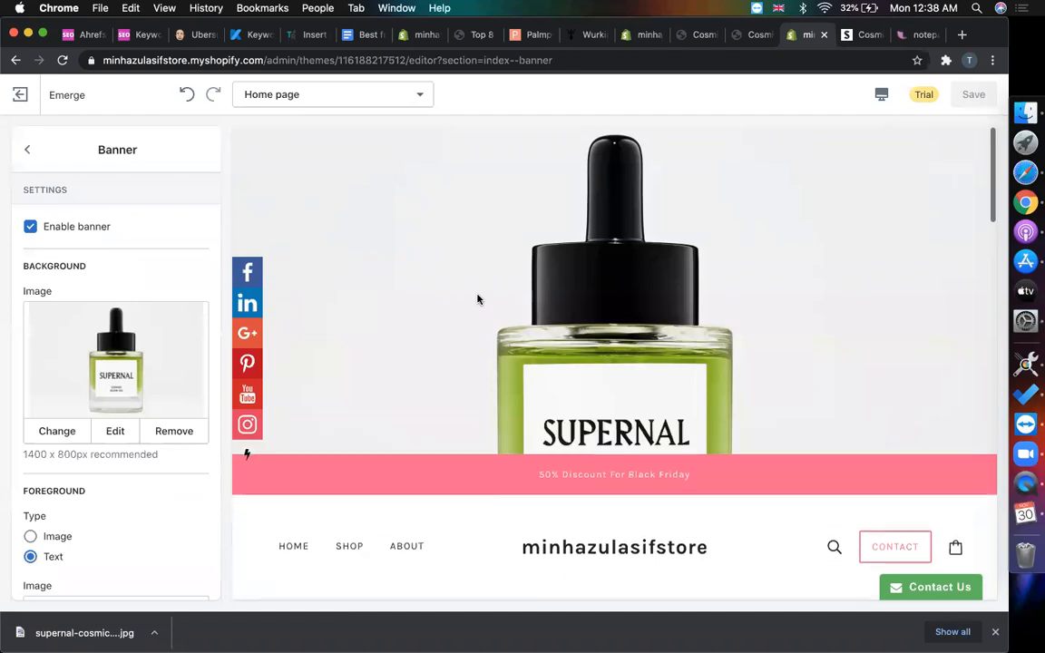
click(30, 226)
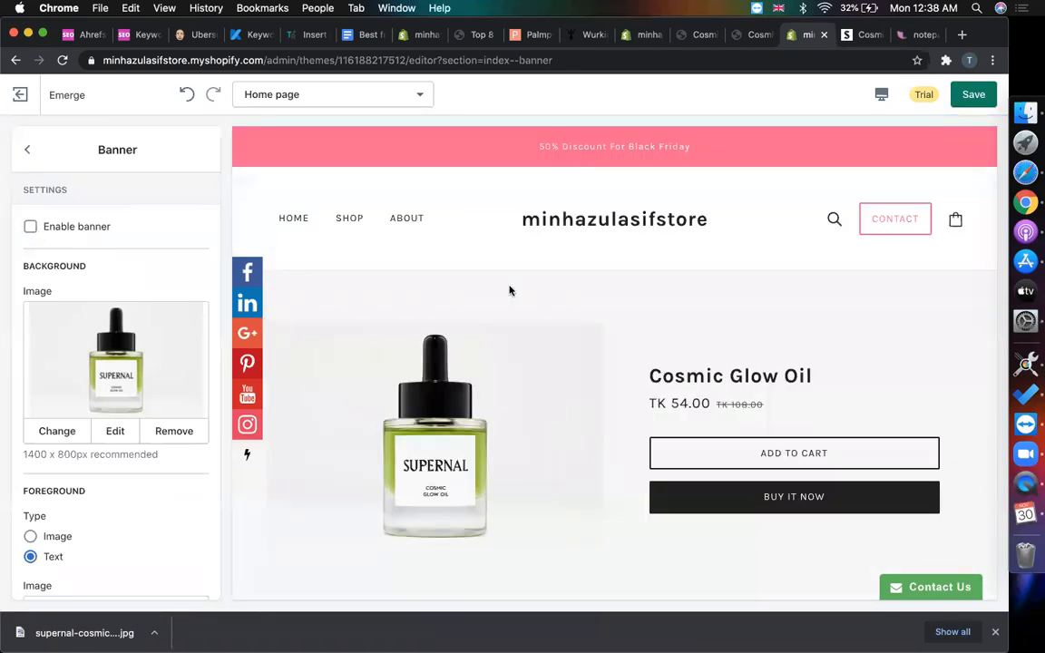
scroll(510, 291, down, 1)
scroll(510, 291, up, 1)
scroll(509, 291, down, 2)
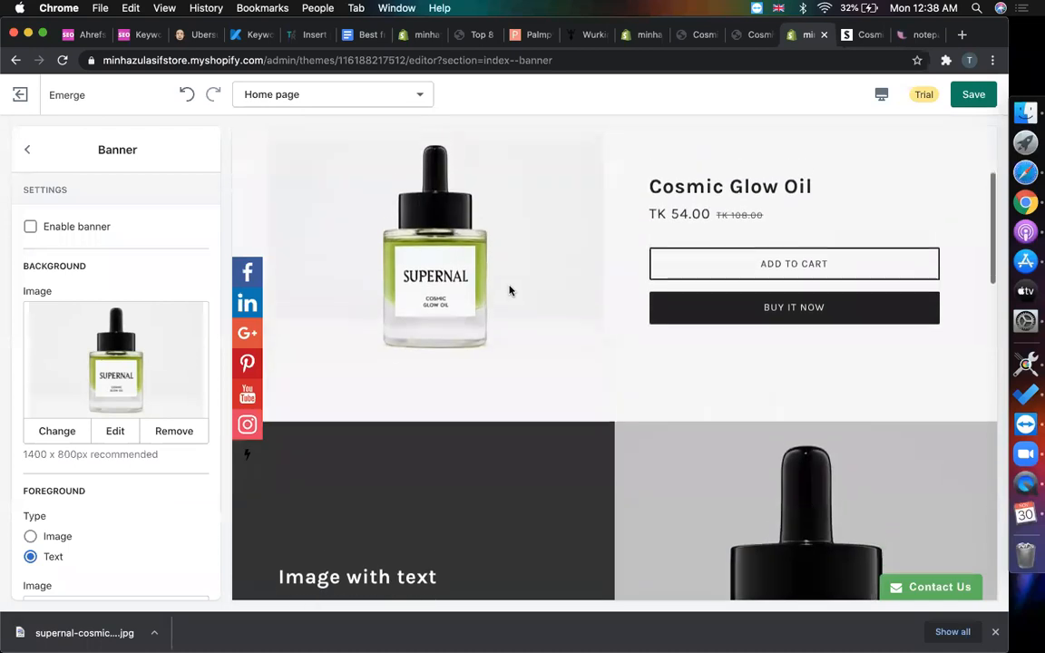
click(37, 149)
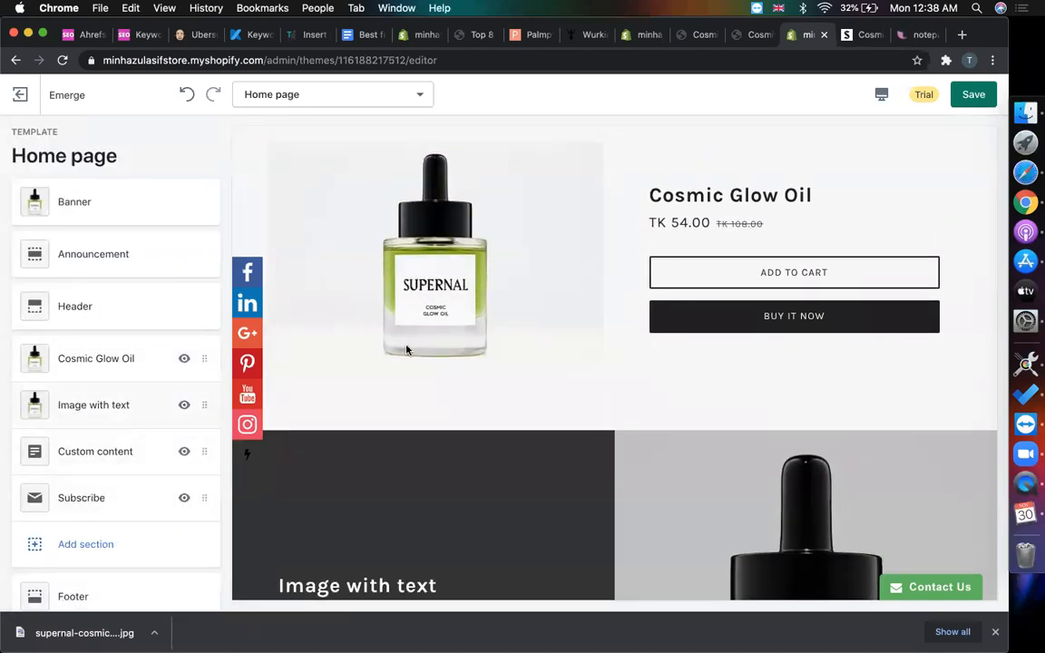
scroll(390, 350, up, 2)
click(87, 191)
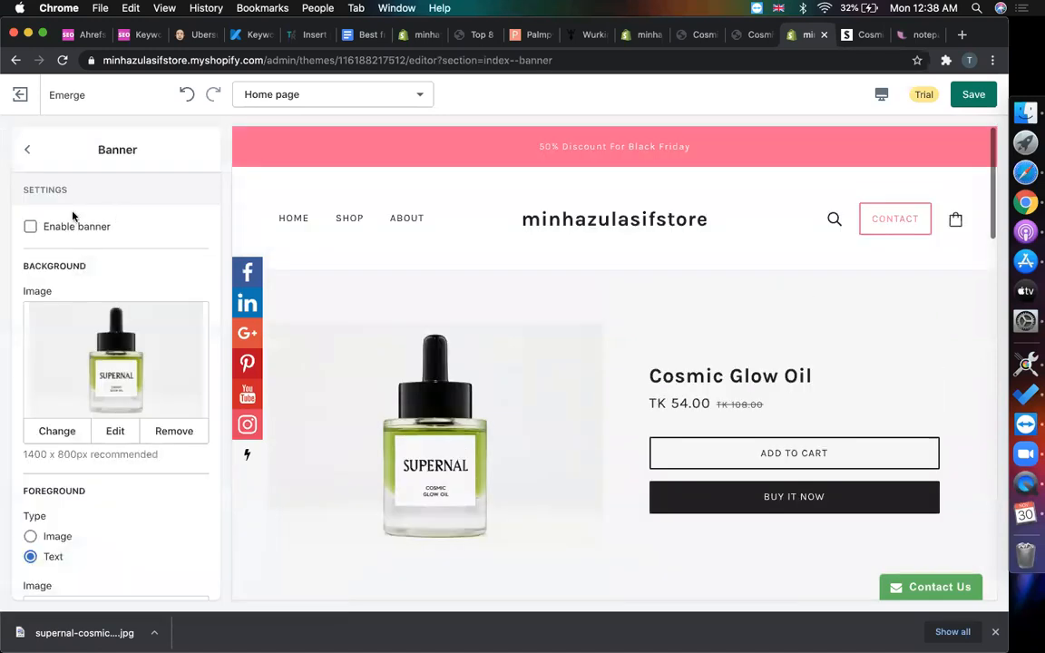
click(31, 226)
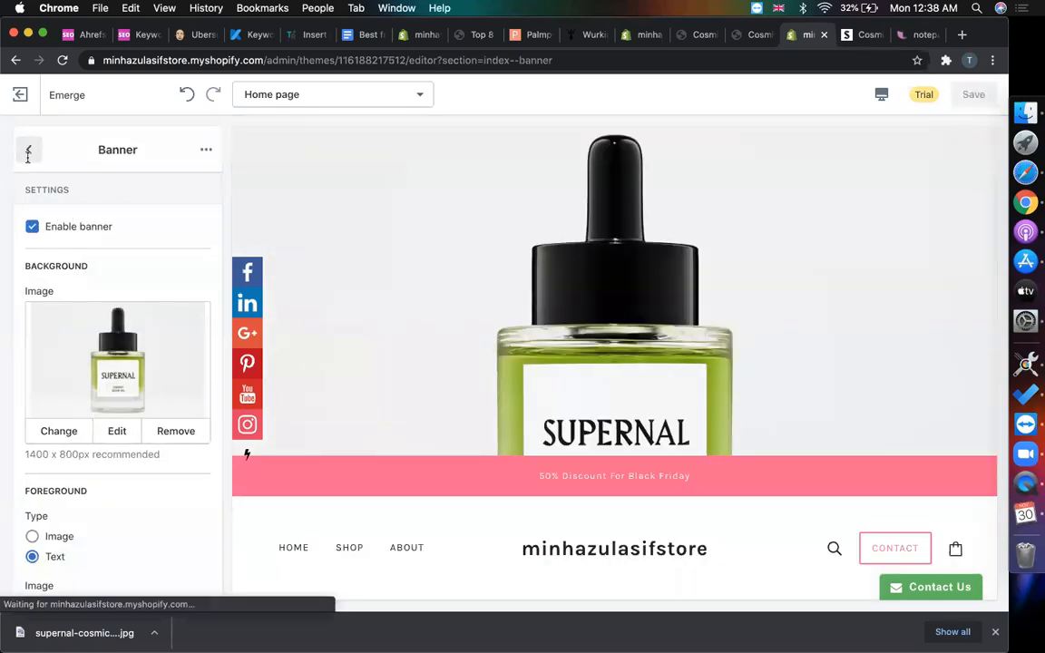
click(28, 151)
- Add Cosmic Glow Oil to the cart on the original Supernal site
click(855, 38)
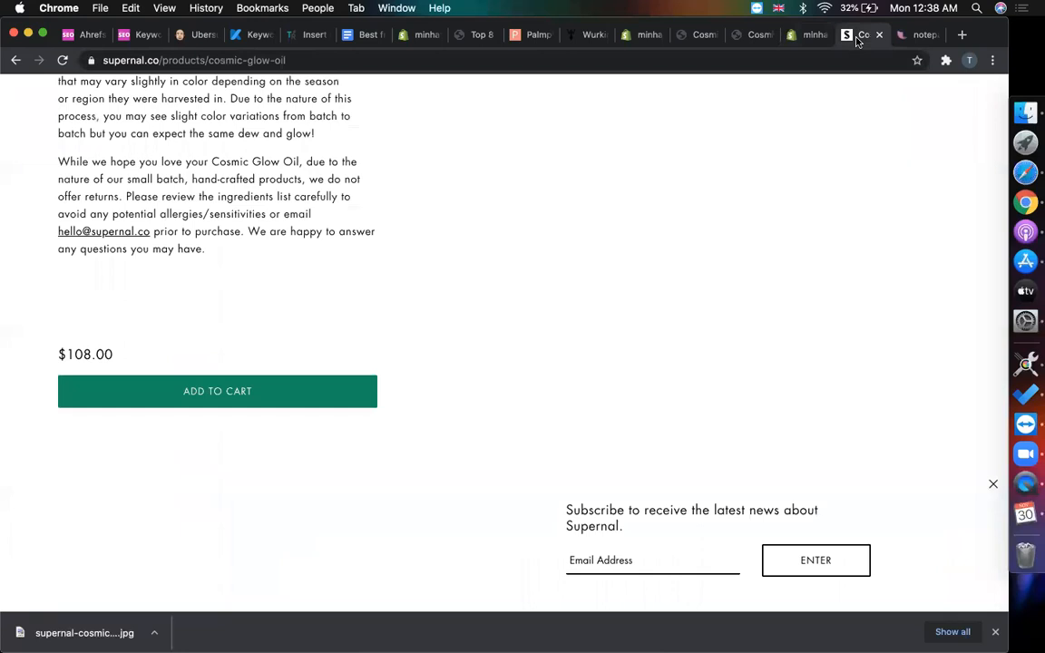
scroll(639, 291, up, 10)
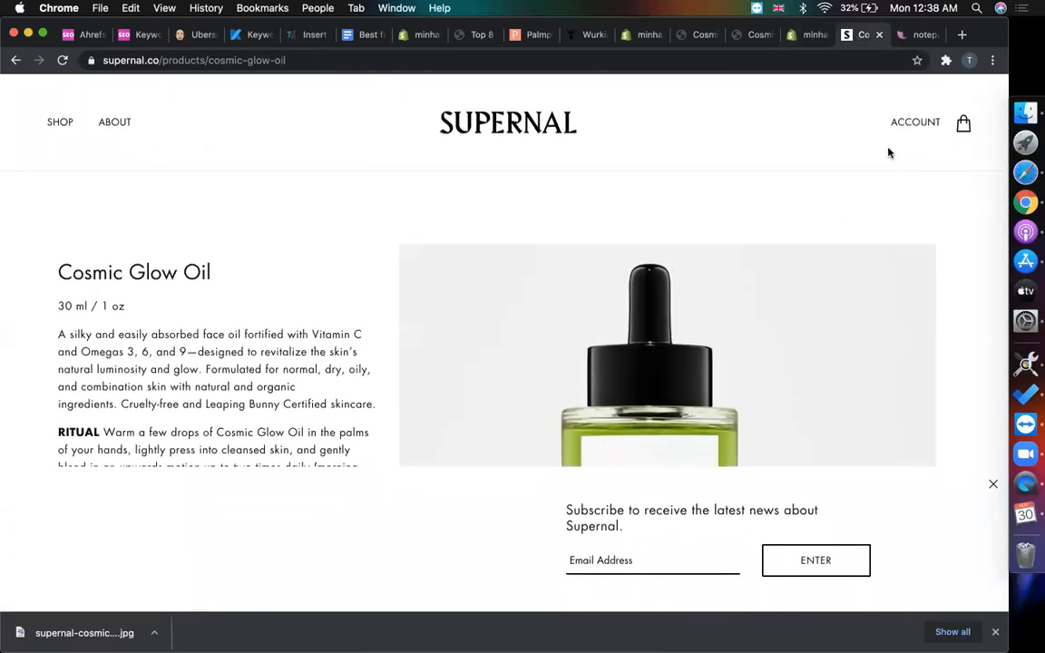
scroll(252, 420, down, 15)
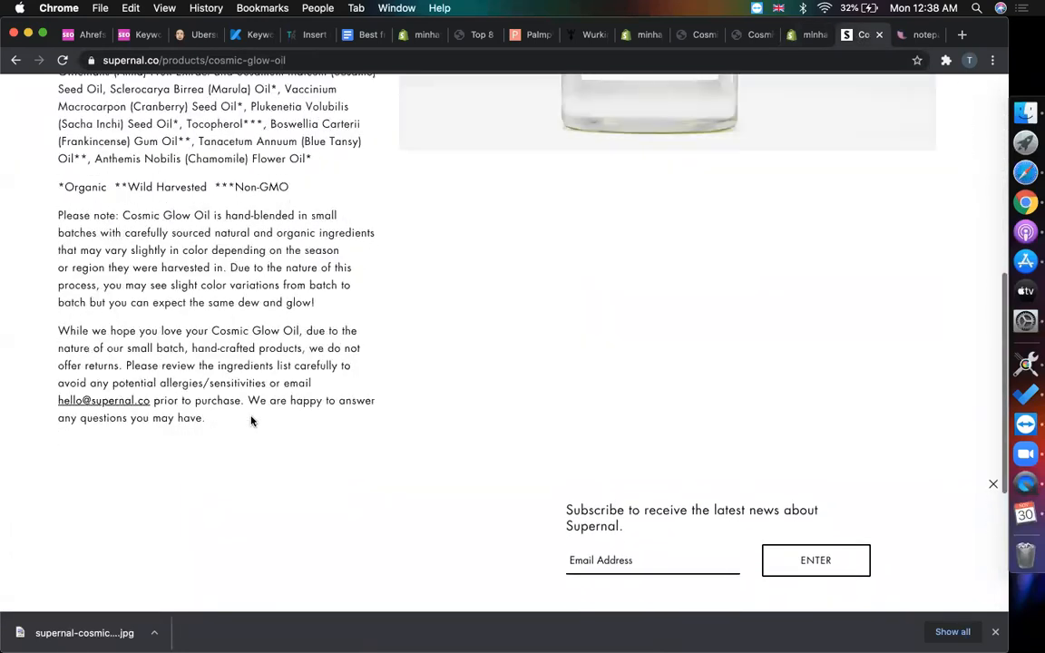
click(292, 288)
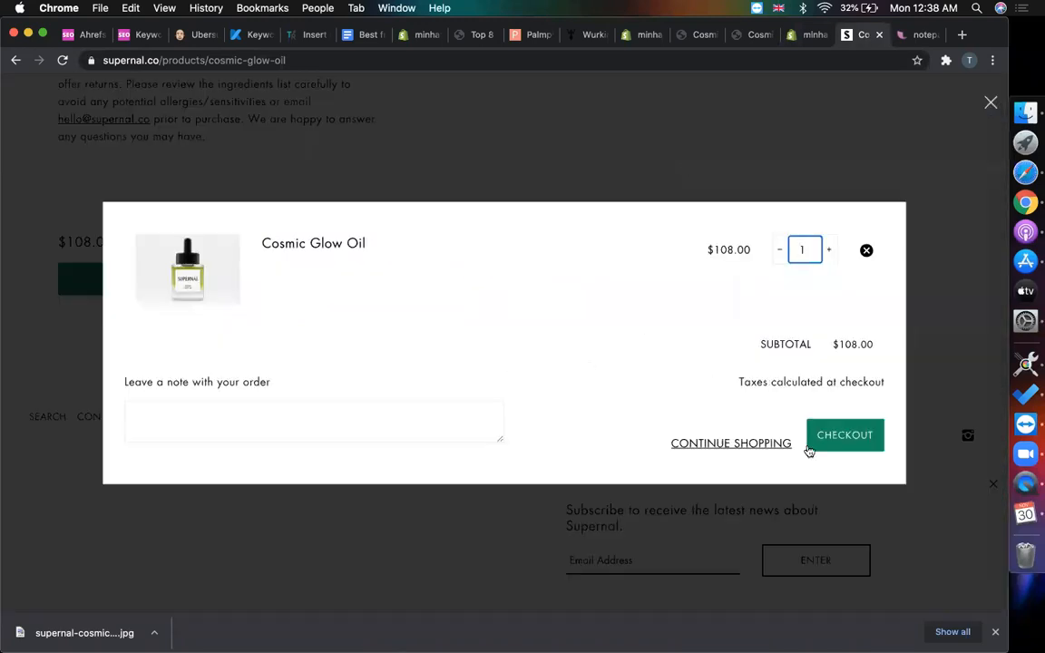
- Add Cosmic Glow Oil to the preview store's cart and view the cart at Tk 54.00
click(806, 34)
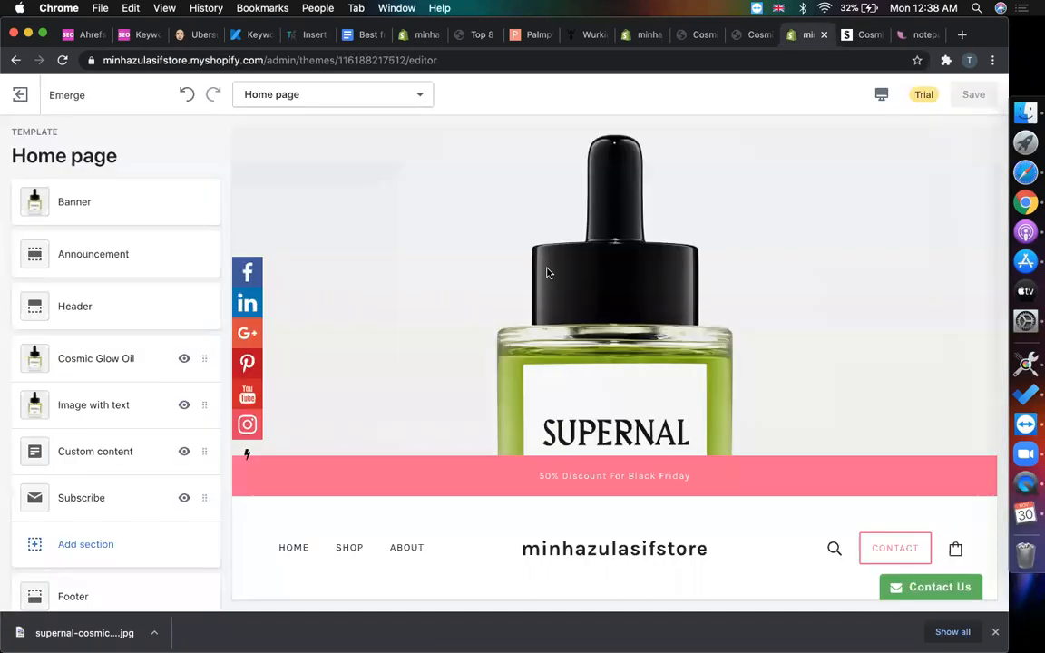
click(738, 38)
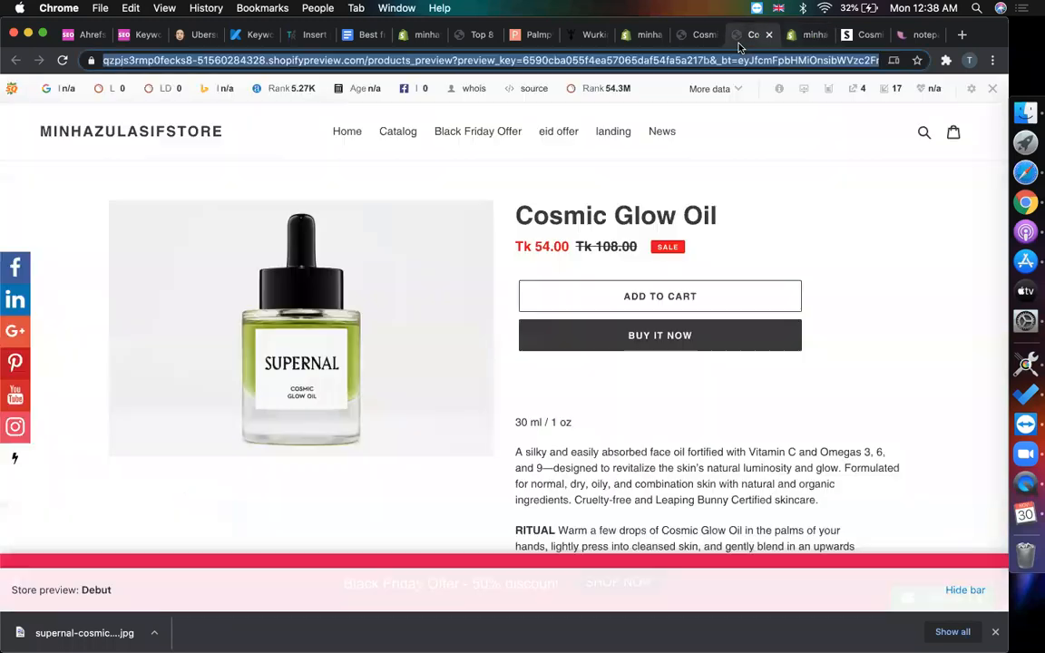
click(576, 299)
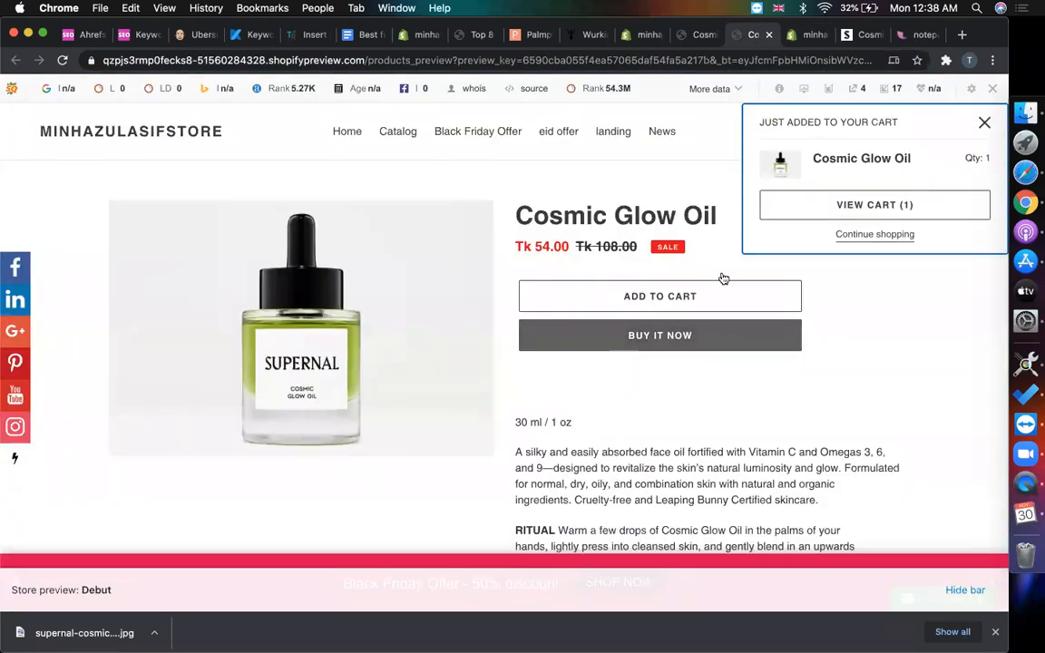
click(837, 206)
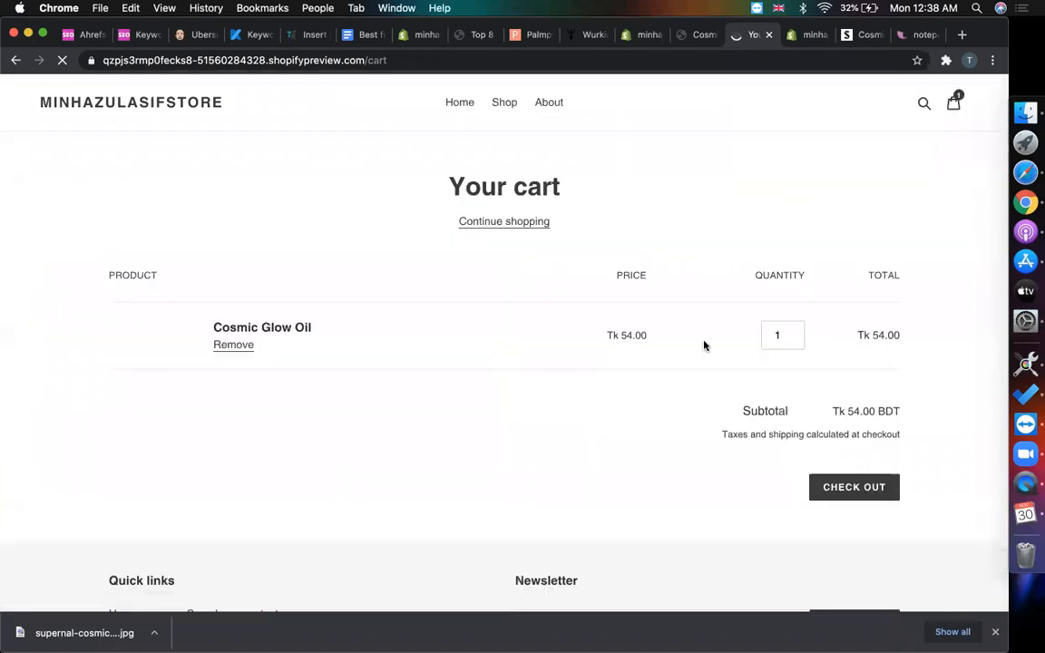
- Compare with the Supernal cart at $108.00 and start its checkout
click(873, 41)
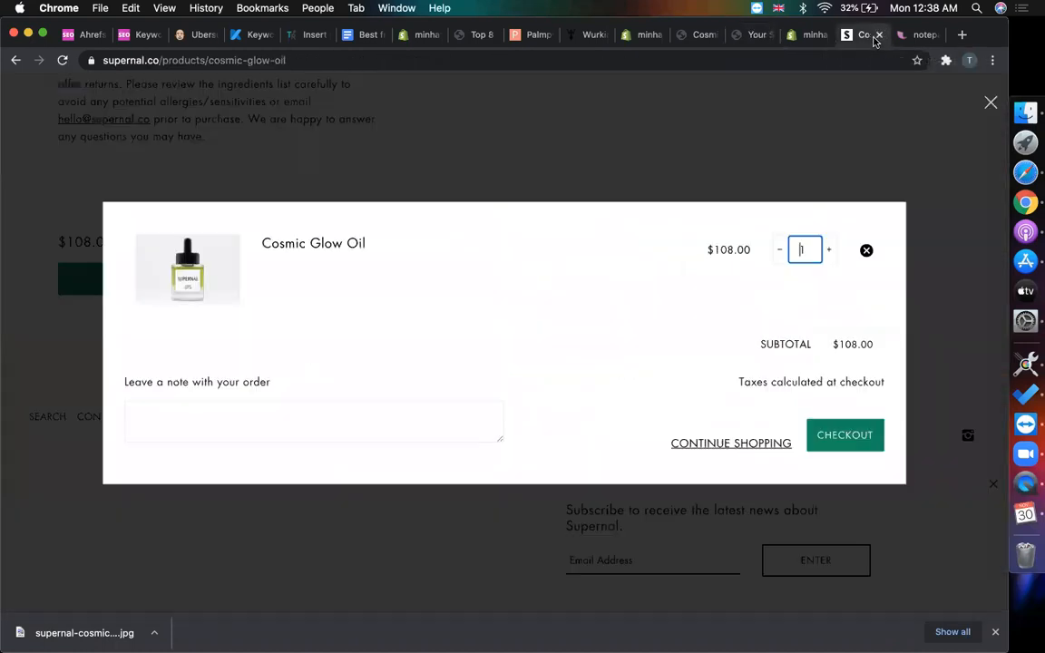
click(855, 443)
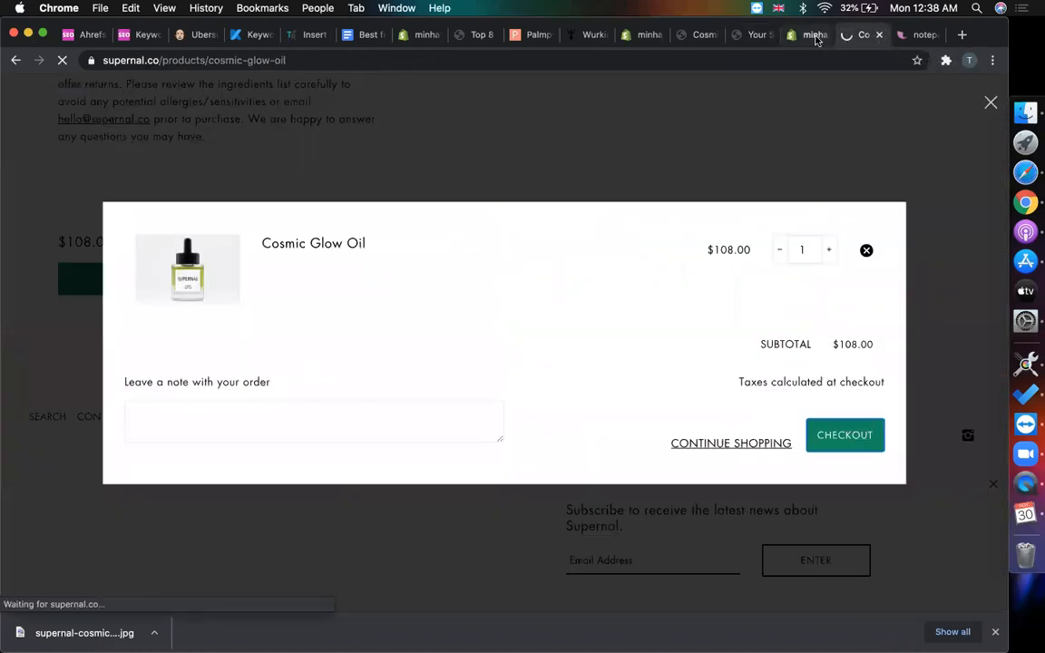
click(815, 36)
- Check out from the preview cart, reaching the 'Checkout isn't available in preview' page
click(745, 41)
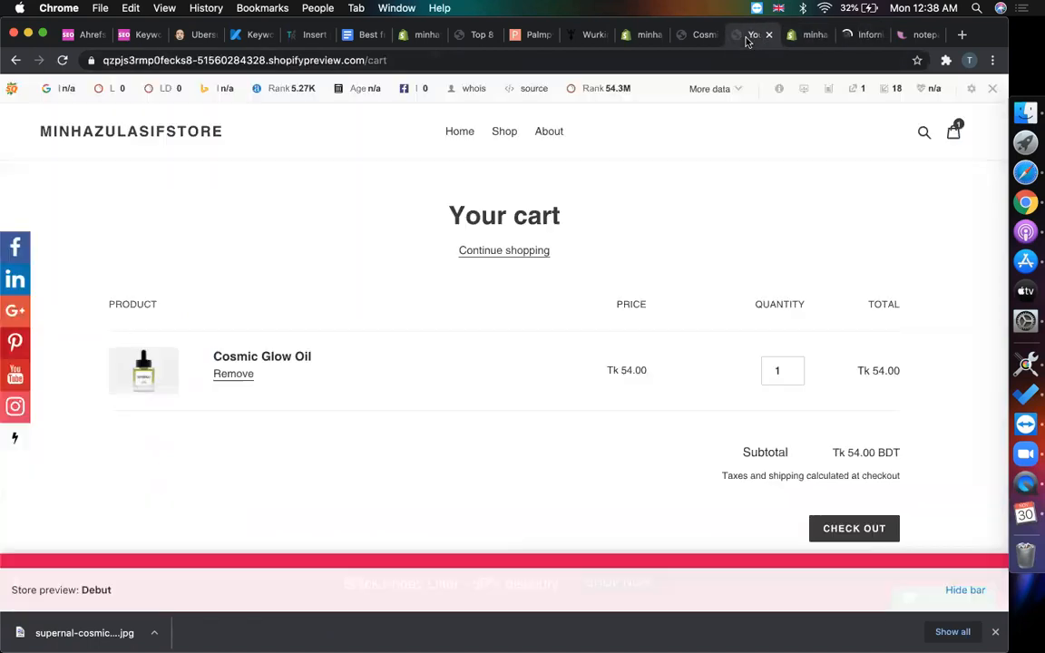
click(809, 531)
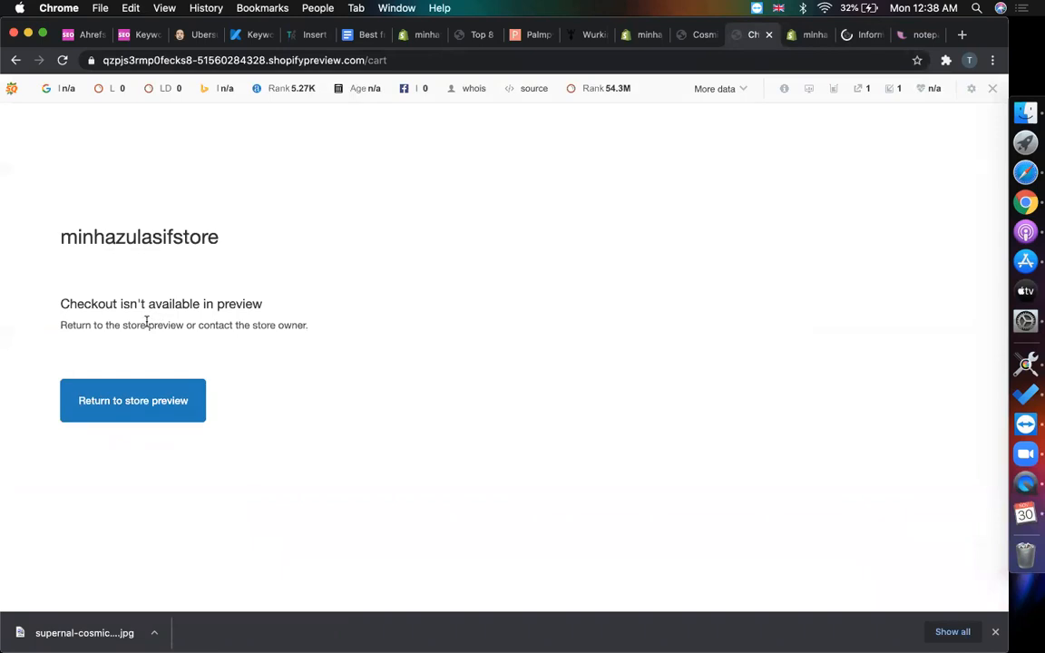
drag(58, 303, 292, 311)
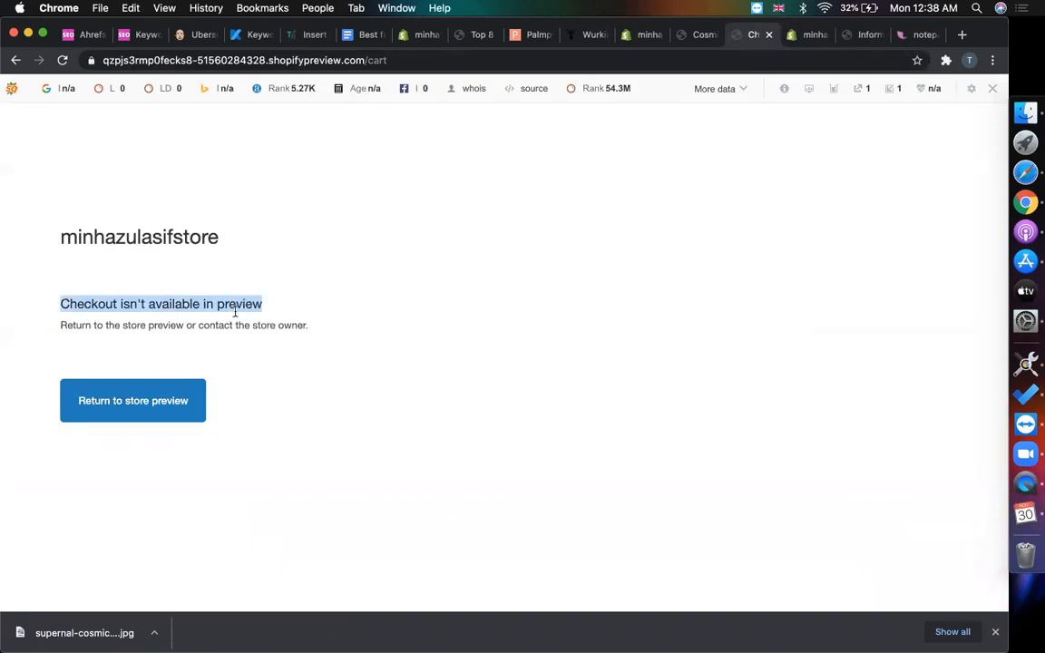
click(213, 329)
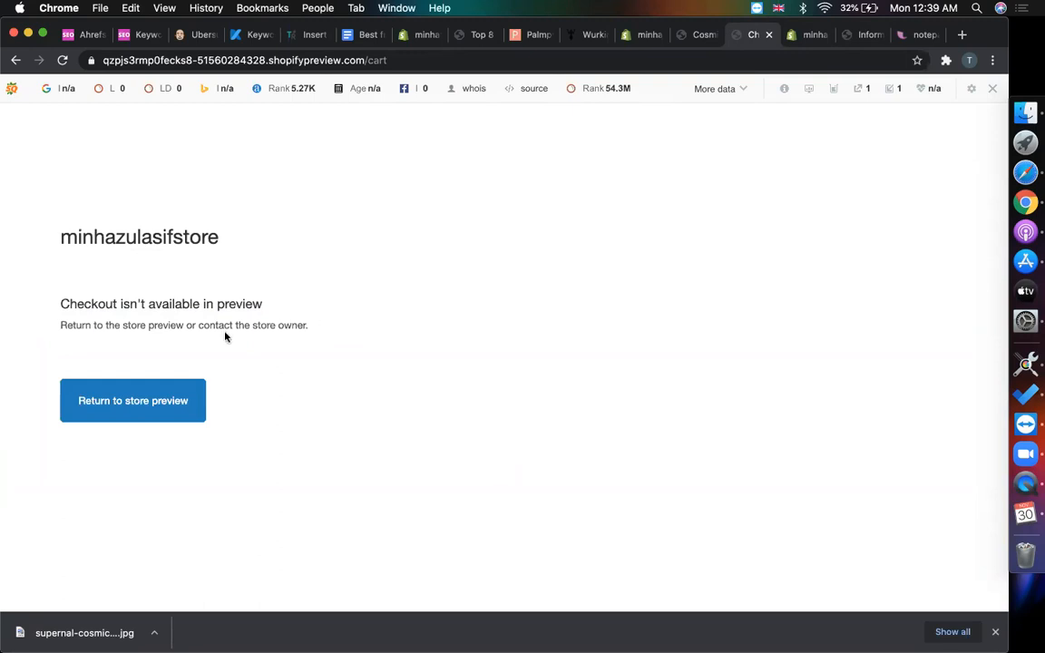
- Turn off the SEO bar for this domain and close the store's Cosmic Glow Oil tab
click(992, 92)
click(795, 147)
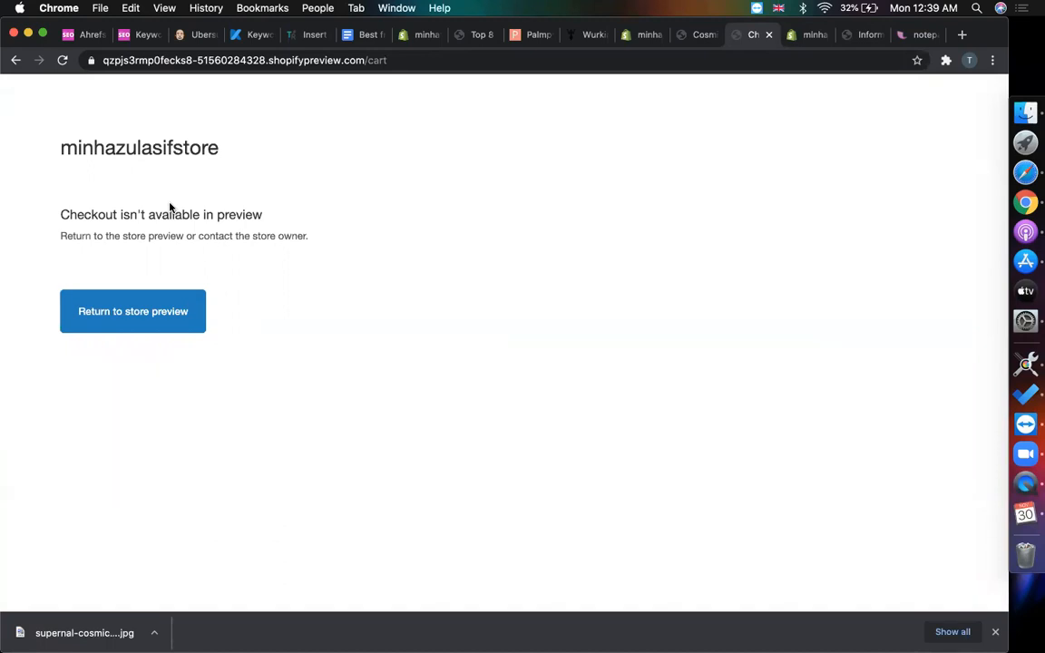
click(699, 36)
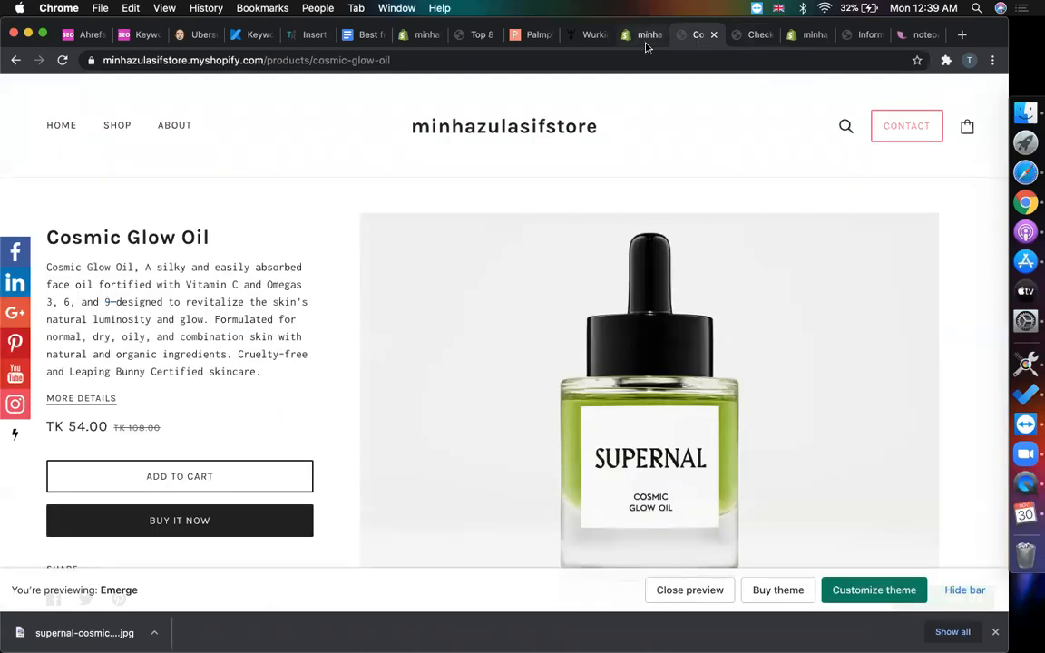
click(570, 239)
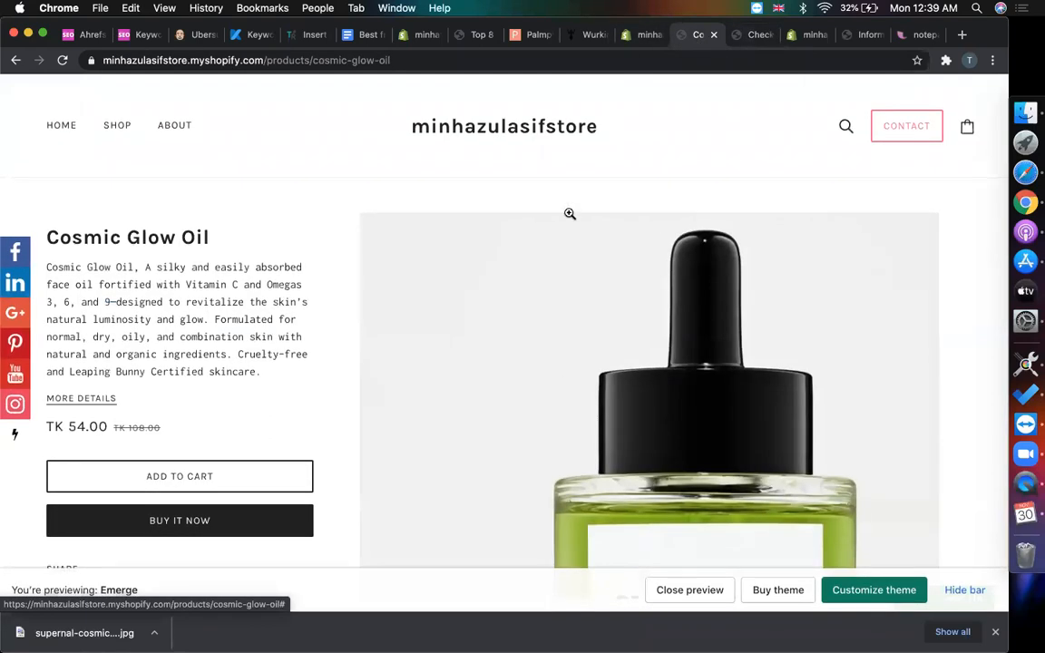
click(713, 35)
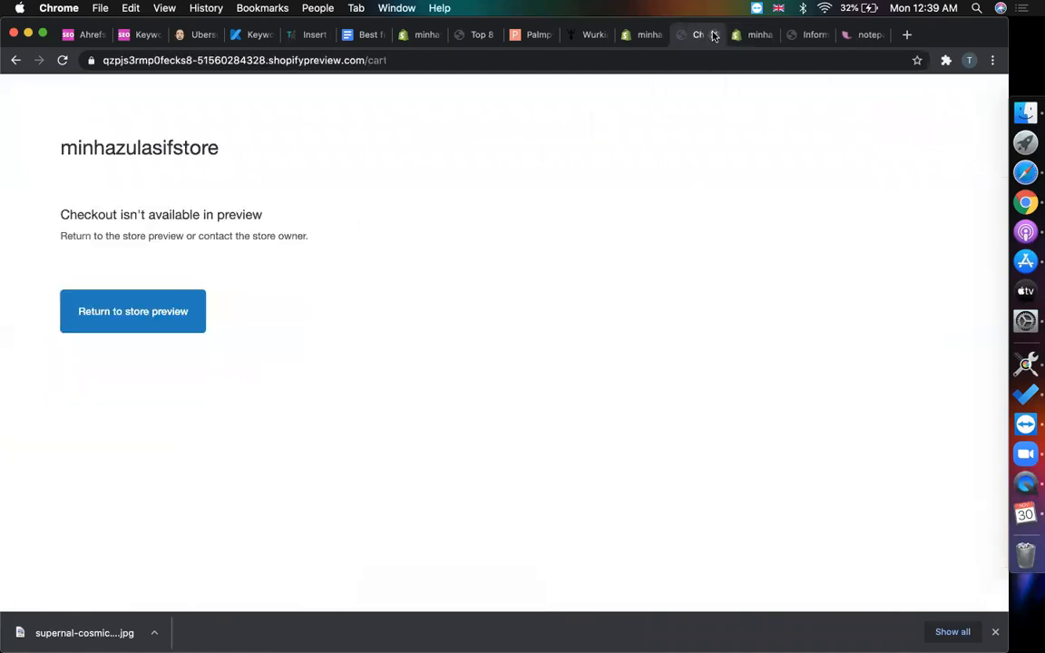
- Close the checkout preview and open Settings > Checkout
click(756, 35)
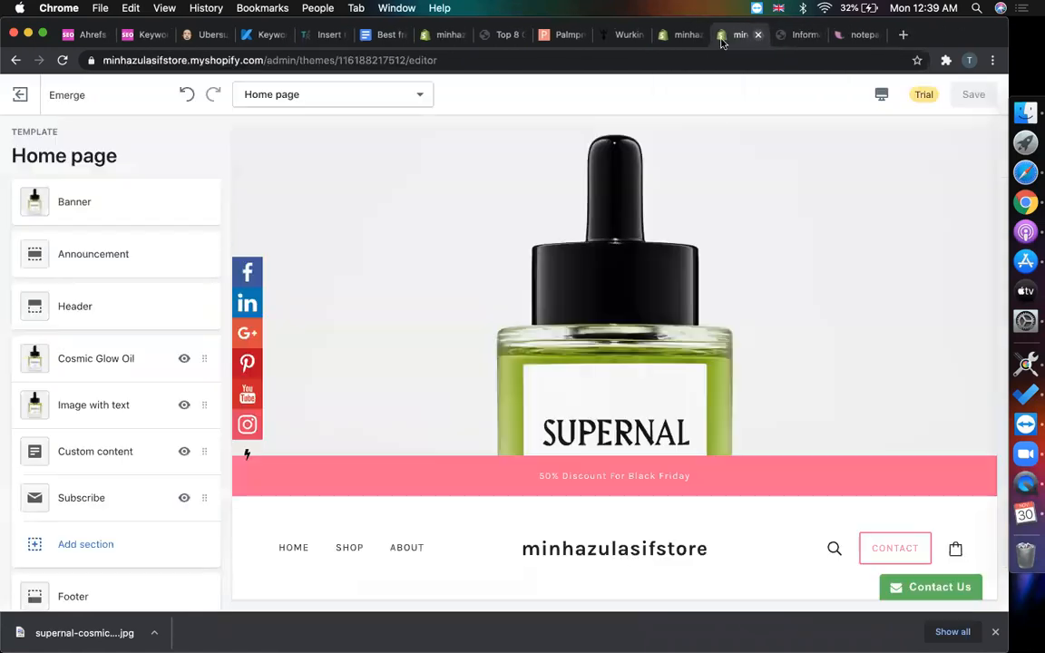
click(685, 35)
scroll(290, 210, up, 5)
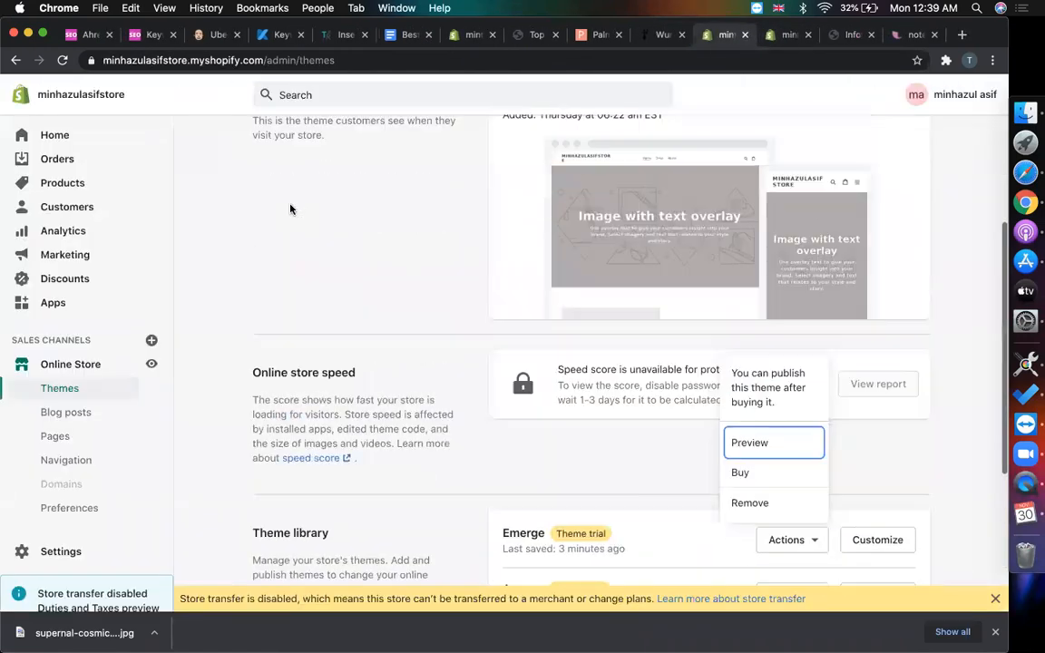
scroll(109, 436, down, 1)
click(75, 536)
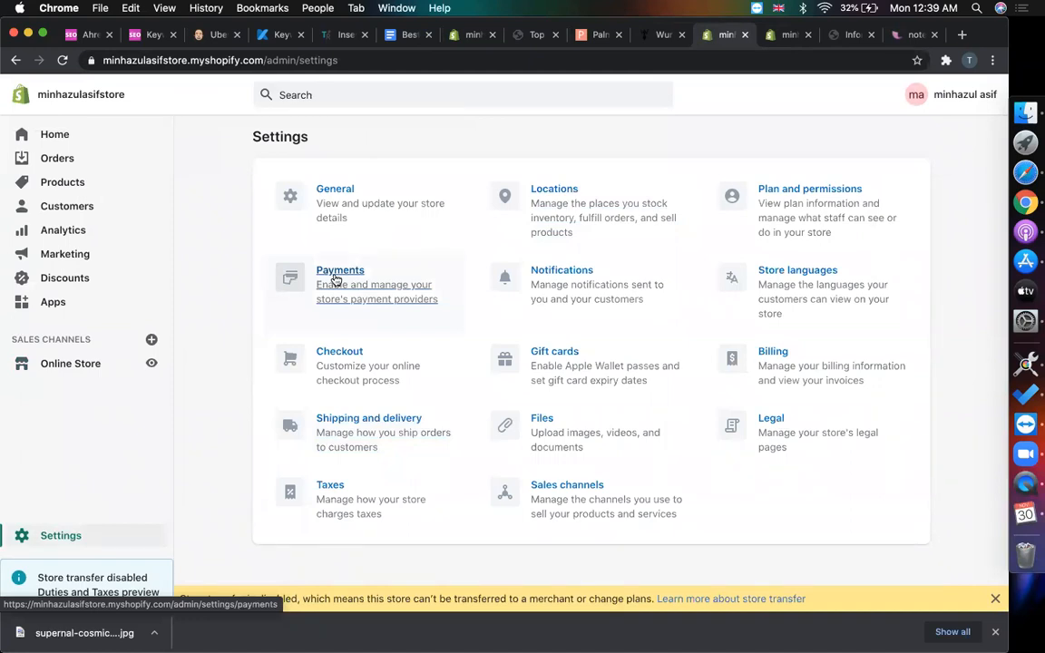
click(338, 353)
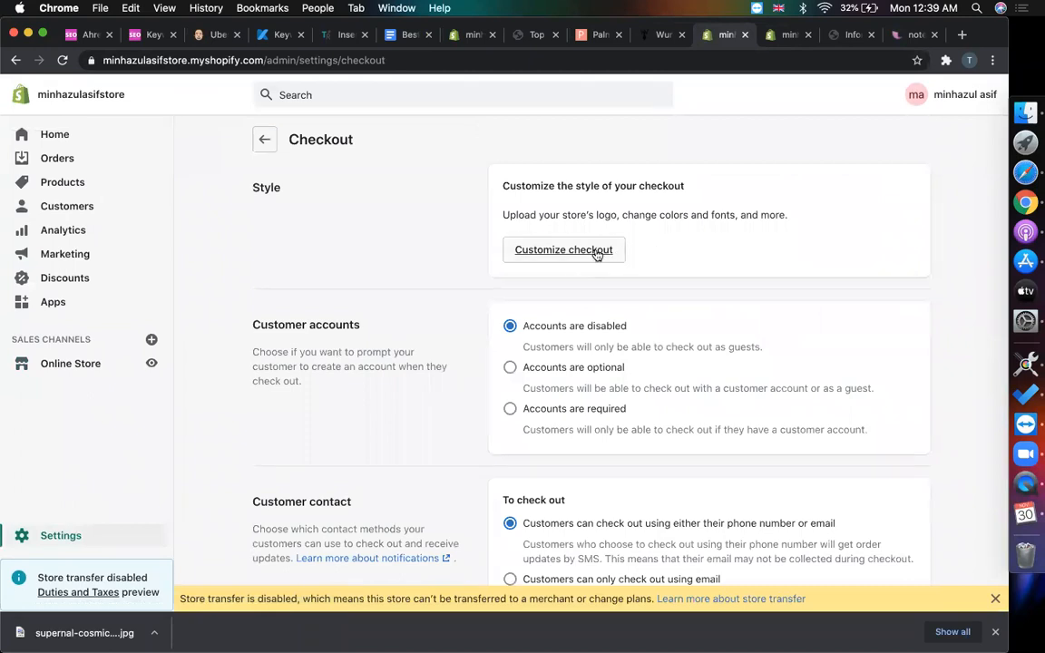
- Browse the checkout styling in the Debut theme editor, then close it and return to Settings
click(596, 251)
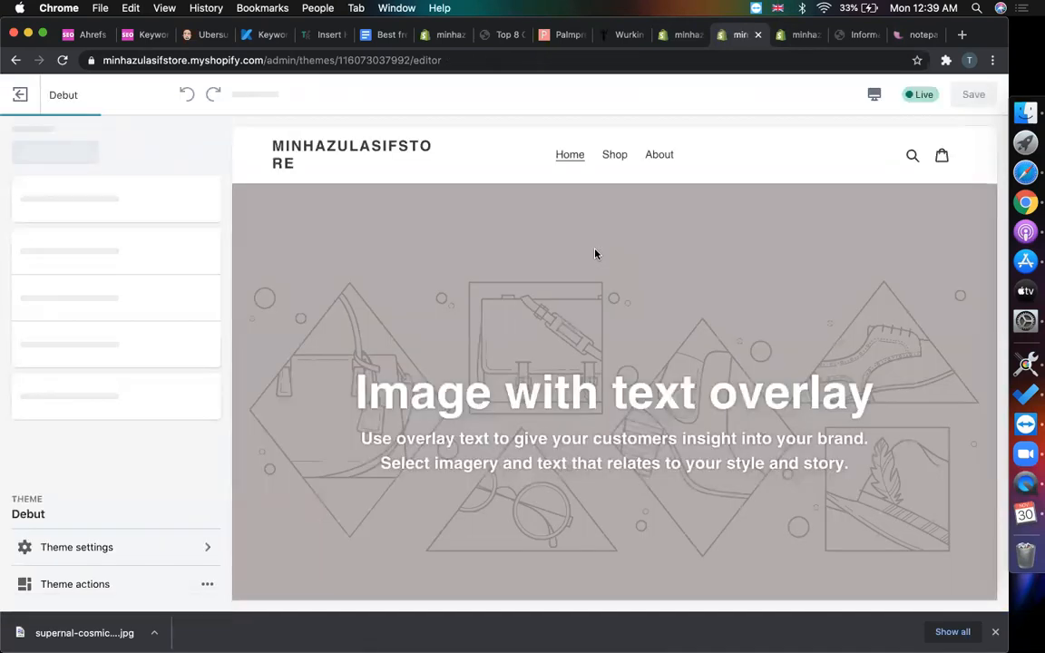
scroll(488, 302, down, 4)
scroll(487, 301, down, 15)
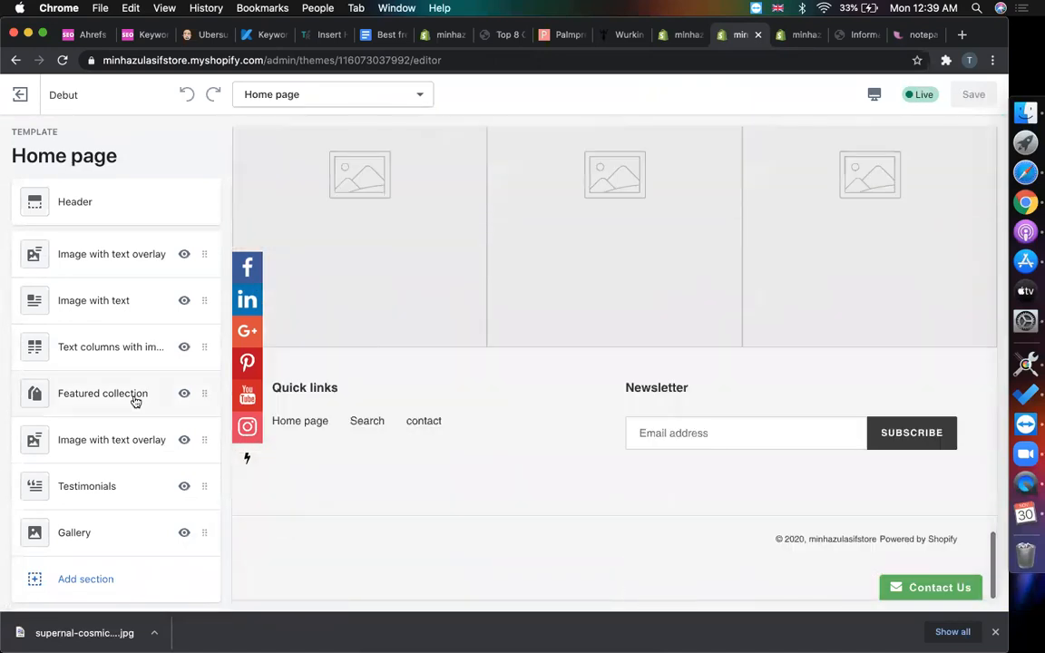
scroll(152, 403, down, 4)
scroll(152, 402, up, 4)
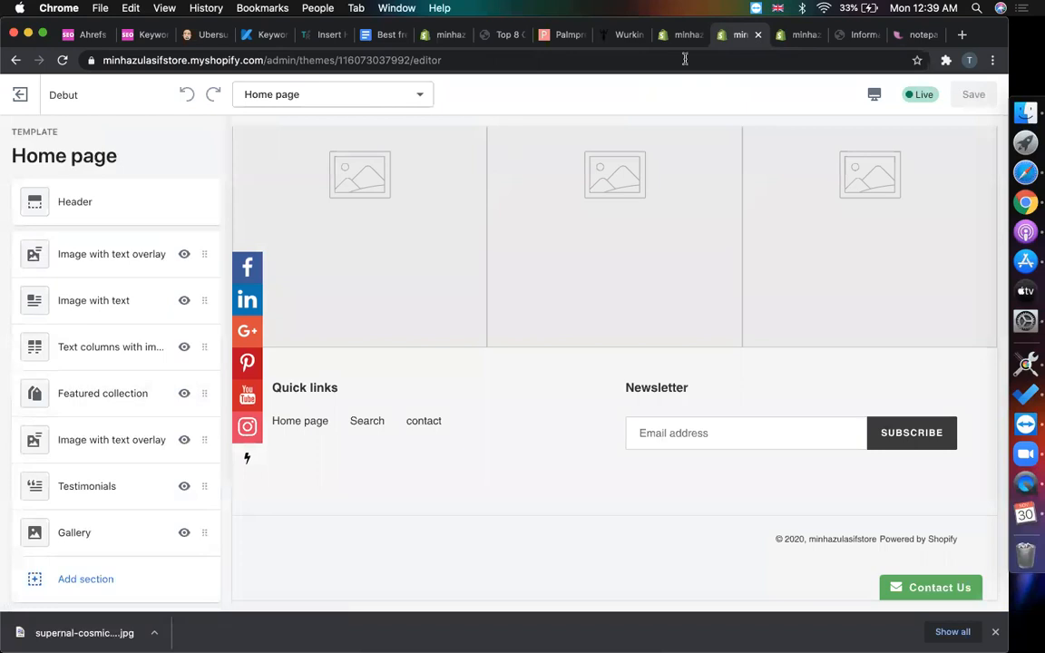
click(757, 36)
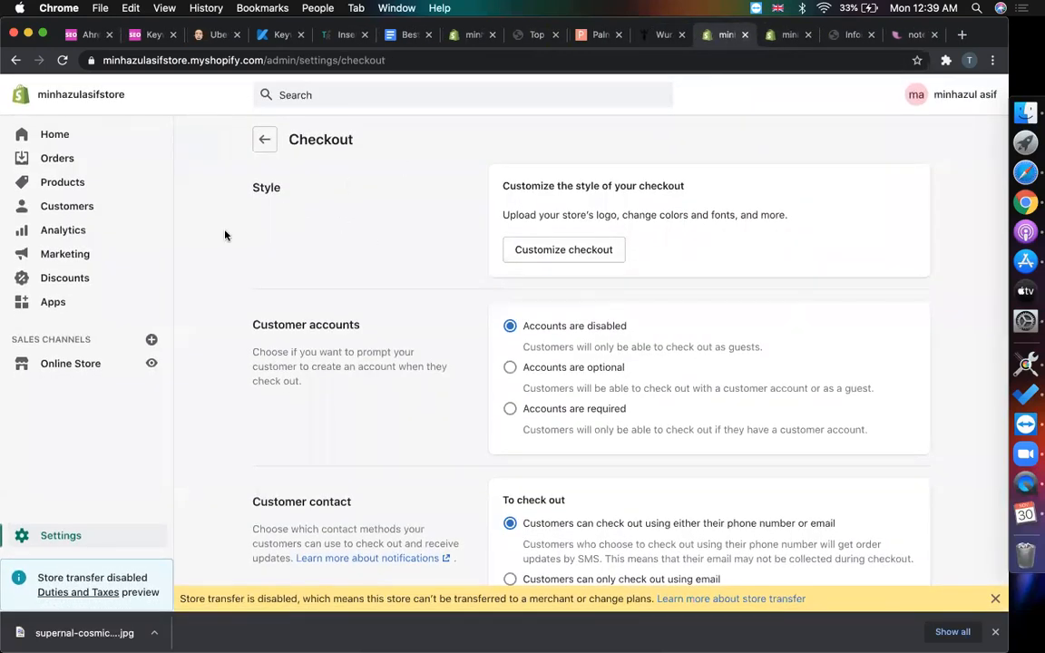
click(70, 364)
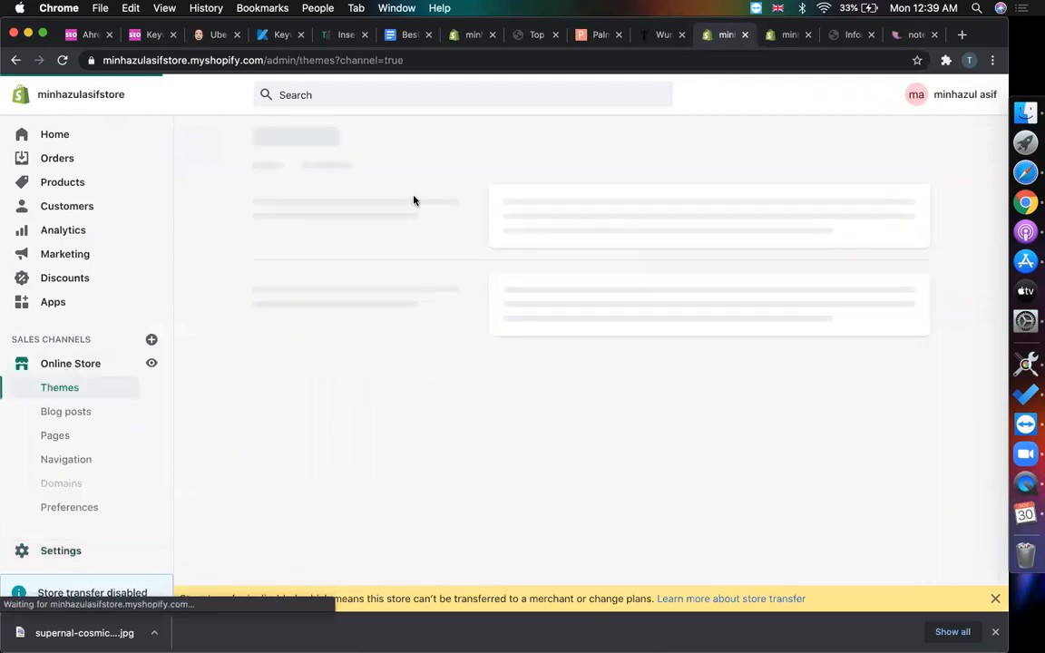
click(62, 552)
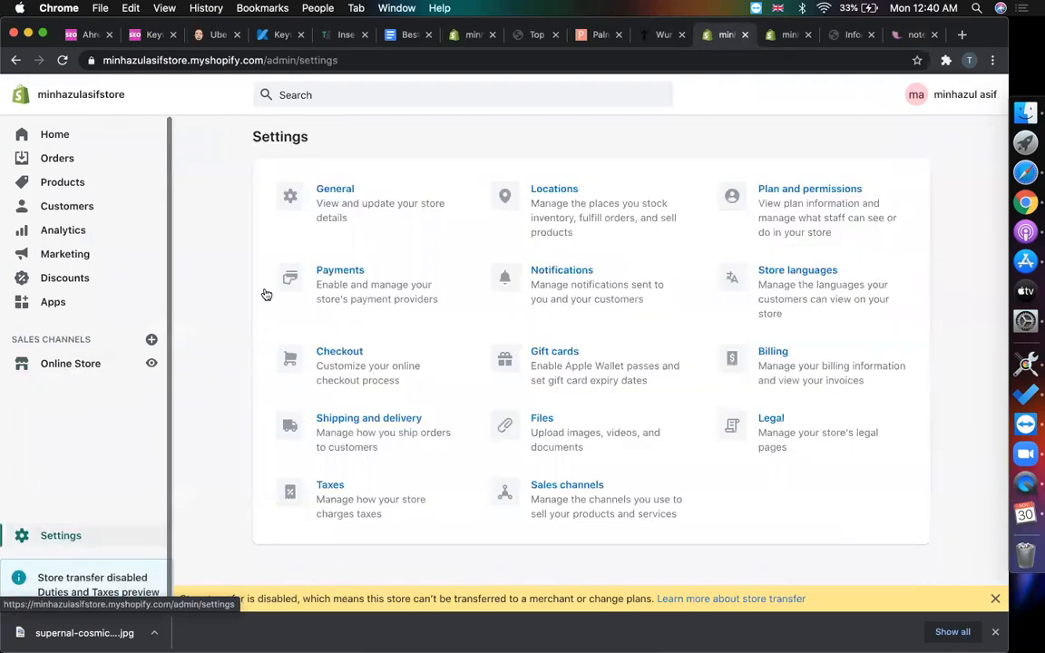
- Open the Payment providers settings and look over its heading
click(367, 283)
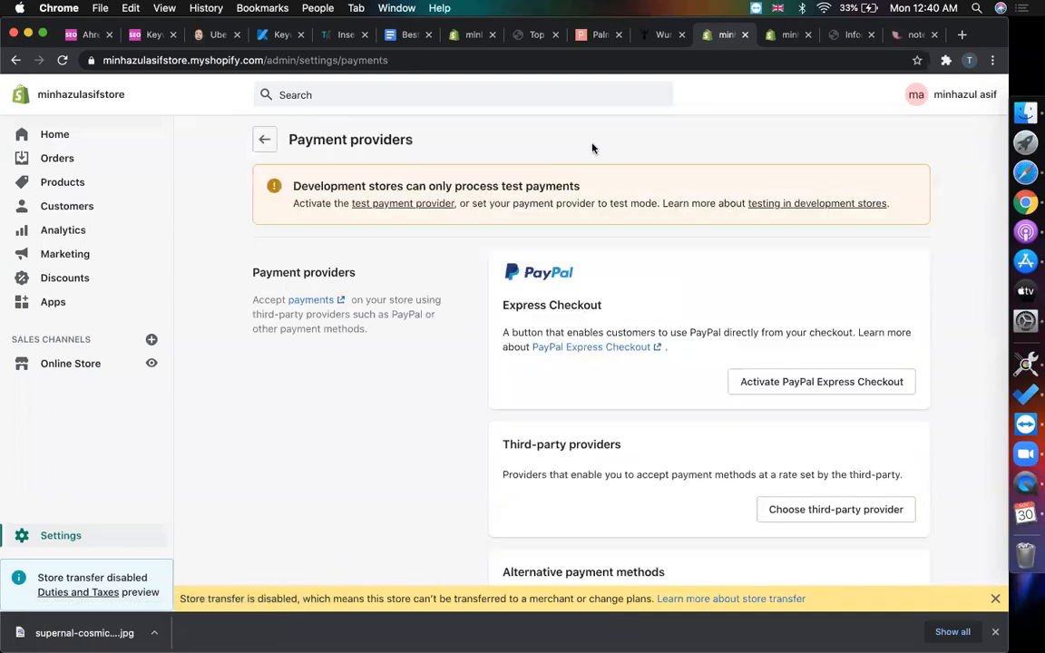
scroll(453, 290, down, 3)
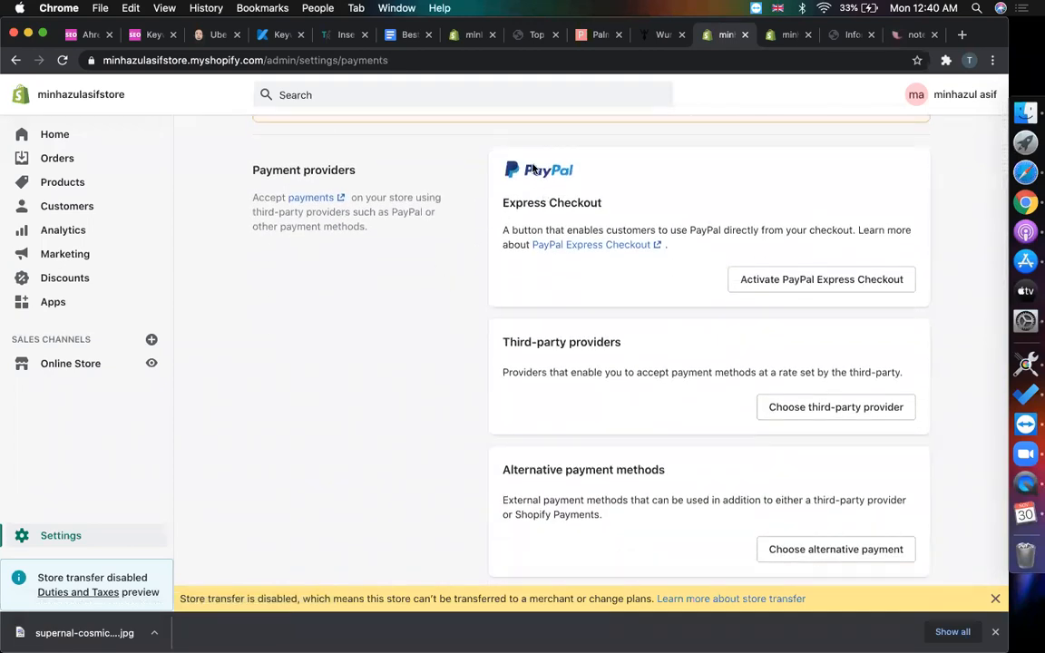
scroll(385, 304, down, 1)
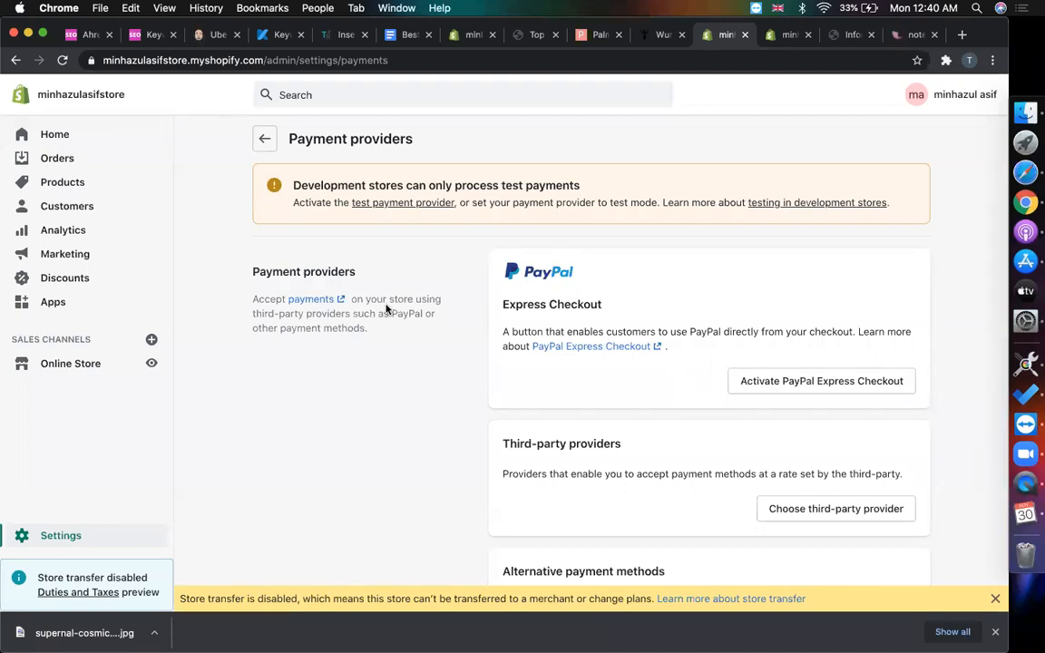
double_click(276, 271)
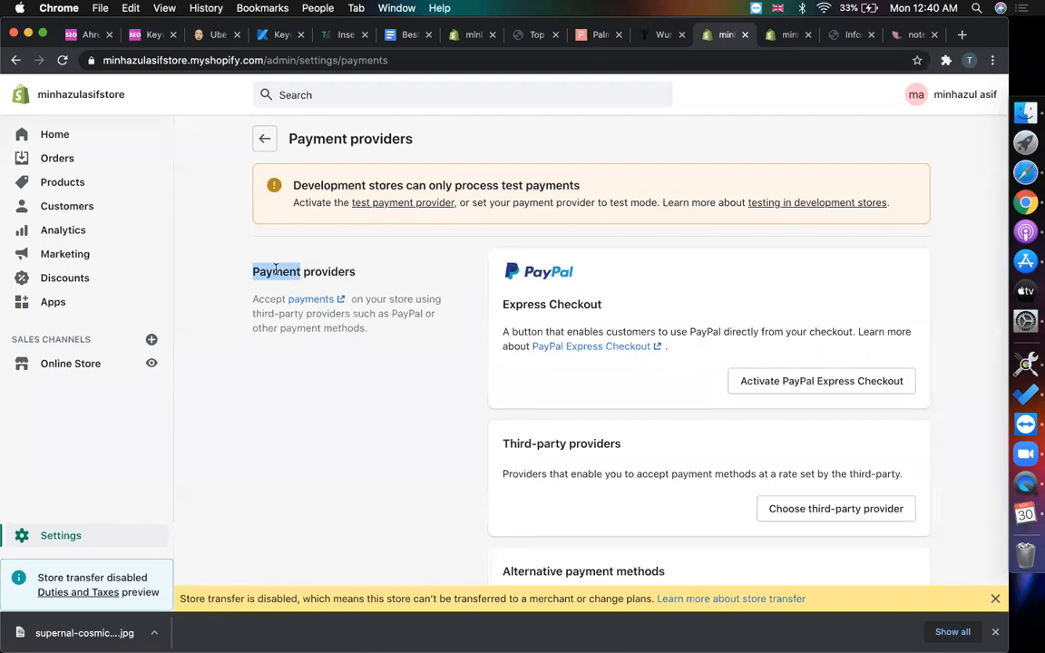
double_click(339, 262)
double_click(328, 270)
click(310, 274)
double_click(317, 273)
double_click(272, 270)
double_click(314, 271)
double_click(278, 270)
double_click(315, 272)
click(299, 272)
double_click(256, 272)
click(299, 273)
double_click(317, 272)
double_click(272, 272)
double_click(322, 275)
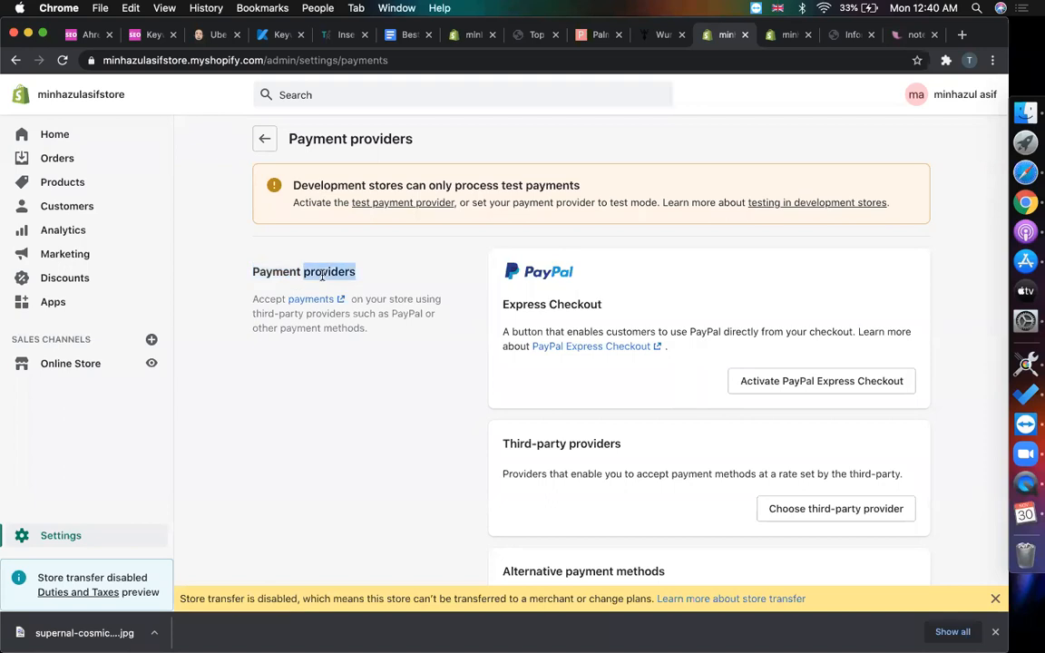
click(300, 273)
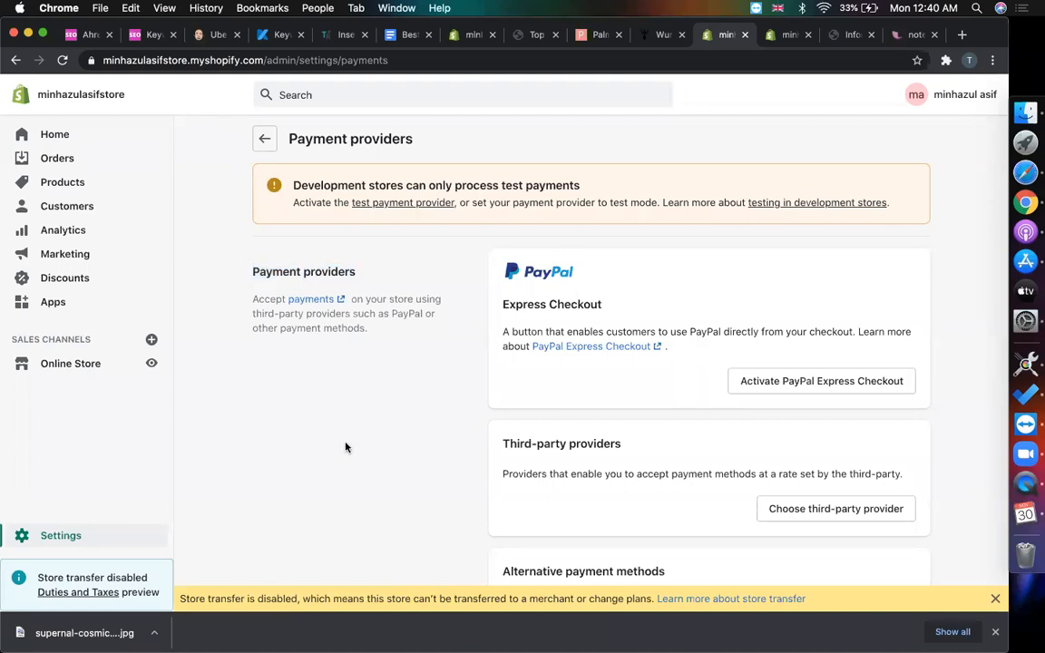
- Review the PayPal Express Checkout section and activate PayPal Express Checkout
scroll(907, 299, down, 2)
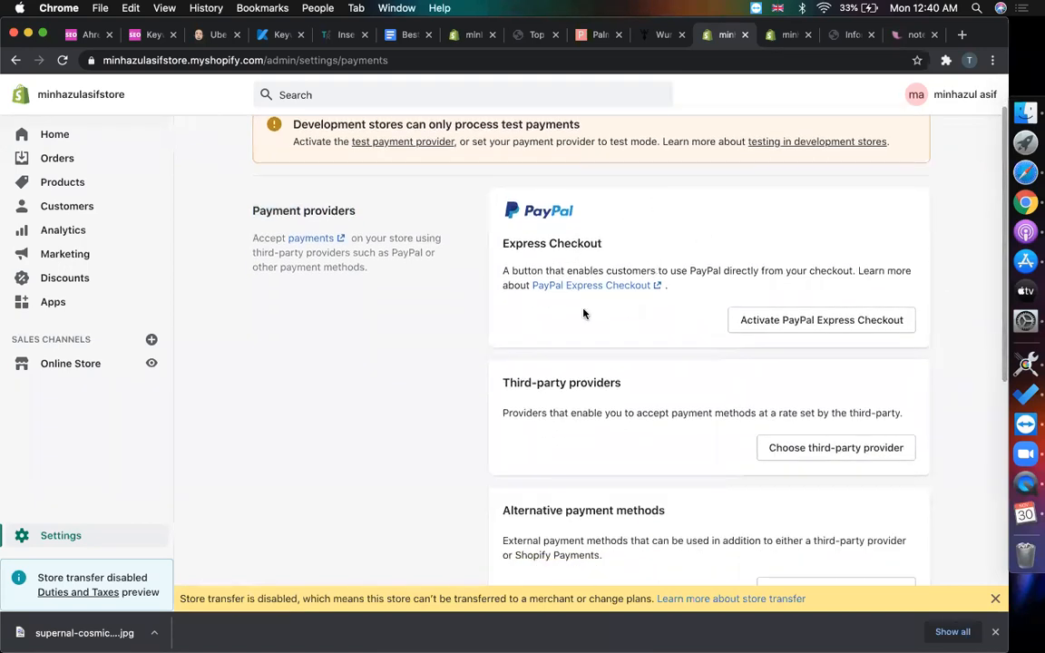
triple_click(515, 244)
triple_click(543, 243)
double_click(537, 243)
triple_click(537, 243)
click(537, 243)
double_click(578, 243)
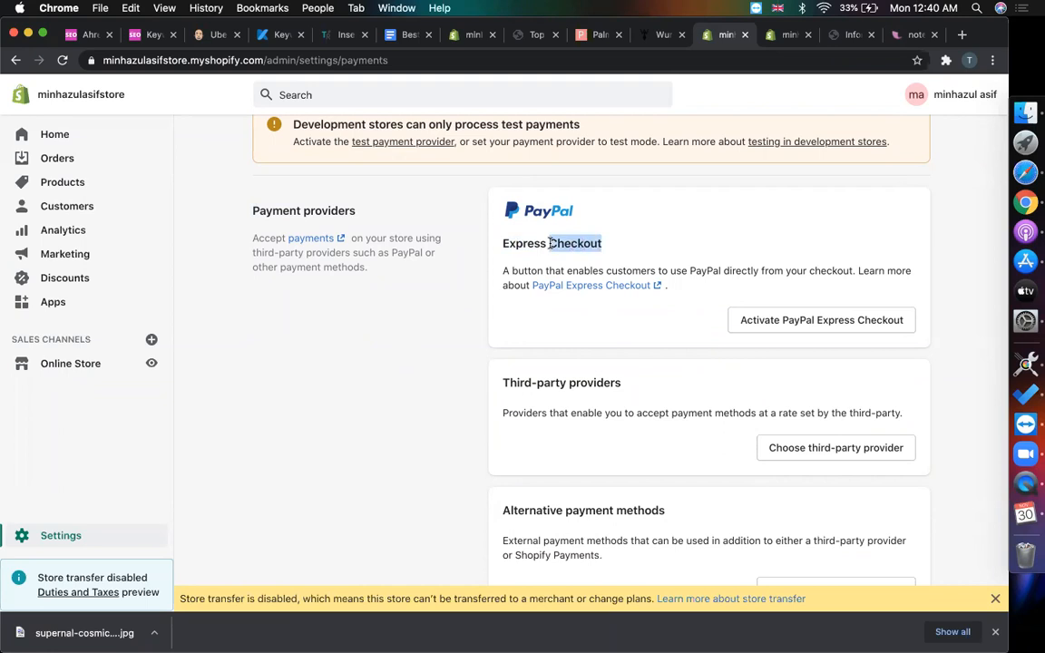
click(517, 244)
double_click(515, 245)
click(515, 246)
double_click(514, 245)
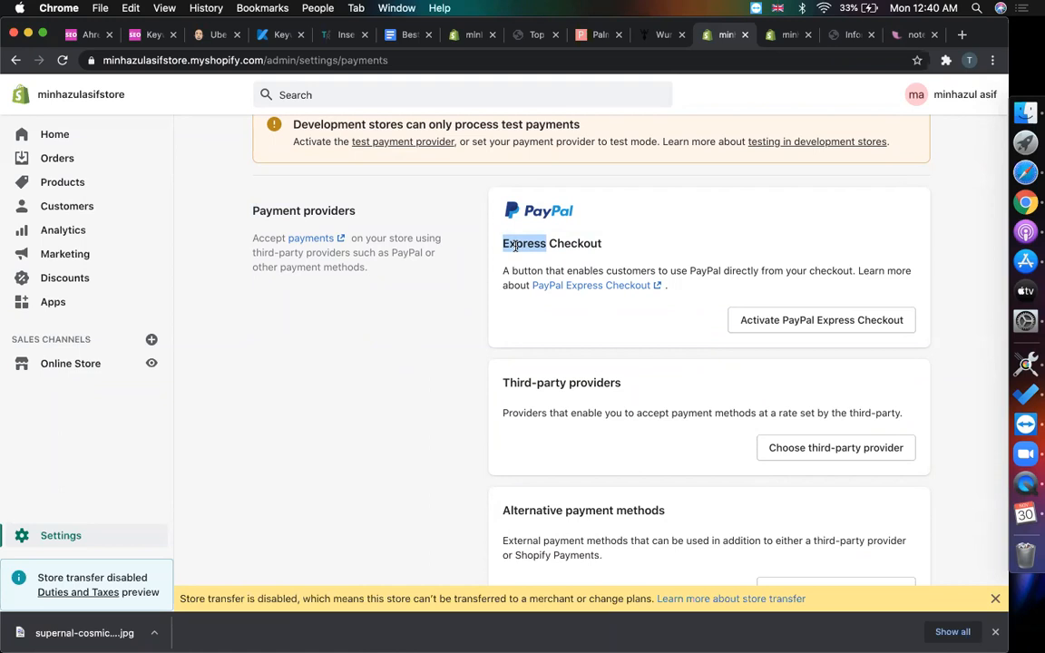
click(671, 213)
drag(531, 285, 482, 263)
click(420, 408)
scroll(420, 408, down, 1)
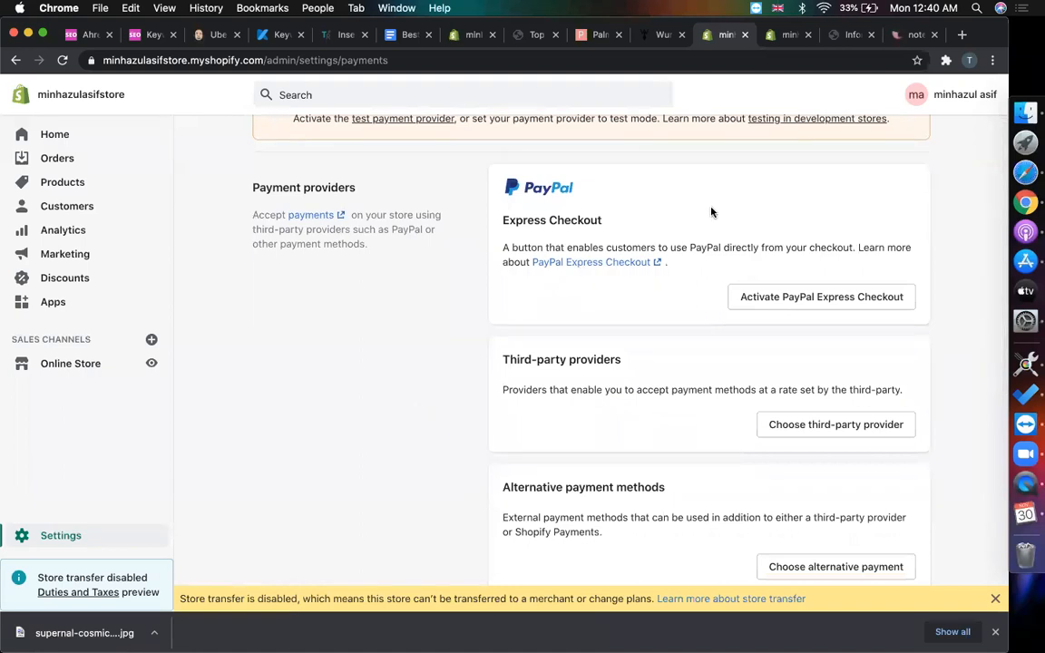
double_click(579, 220)
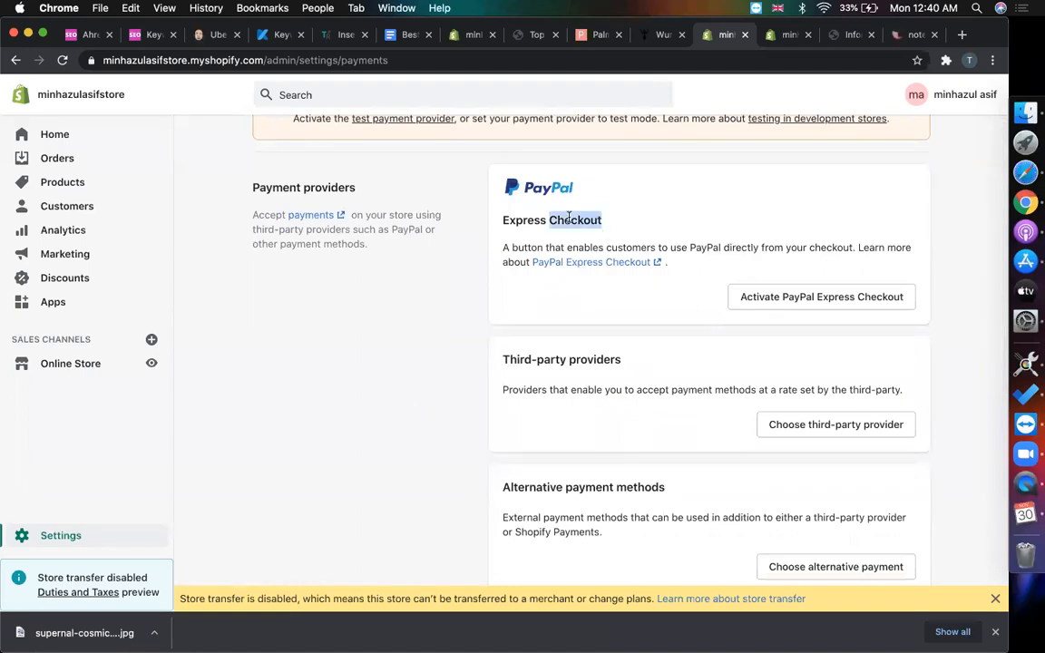
click(824, 296)
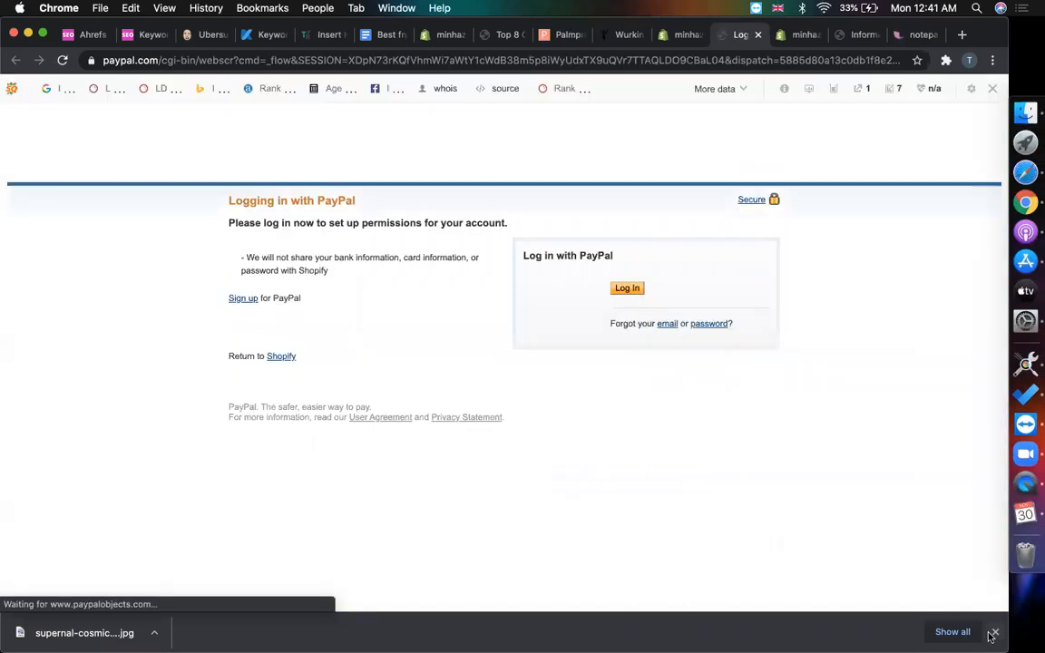
- Hide the downloads bar and turn off the SEO toolbar for the PayPal domain
click(993, 632)
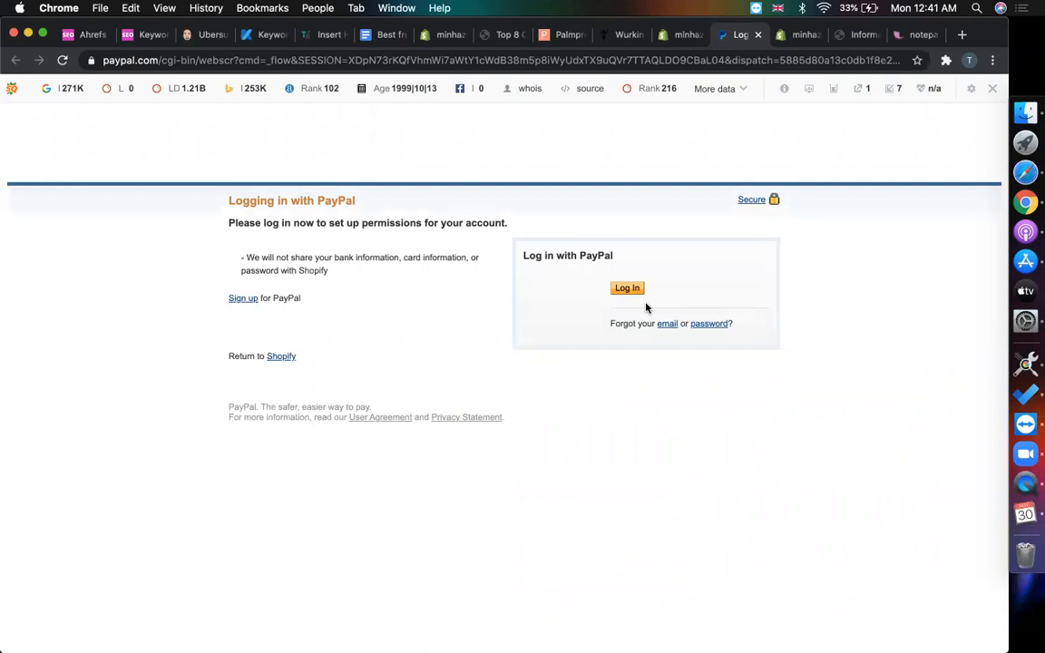
click(991, 88)
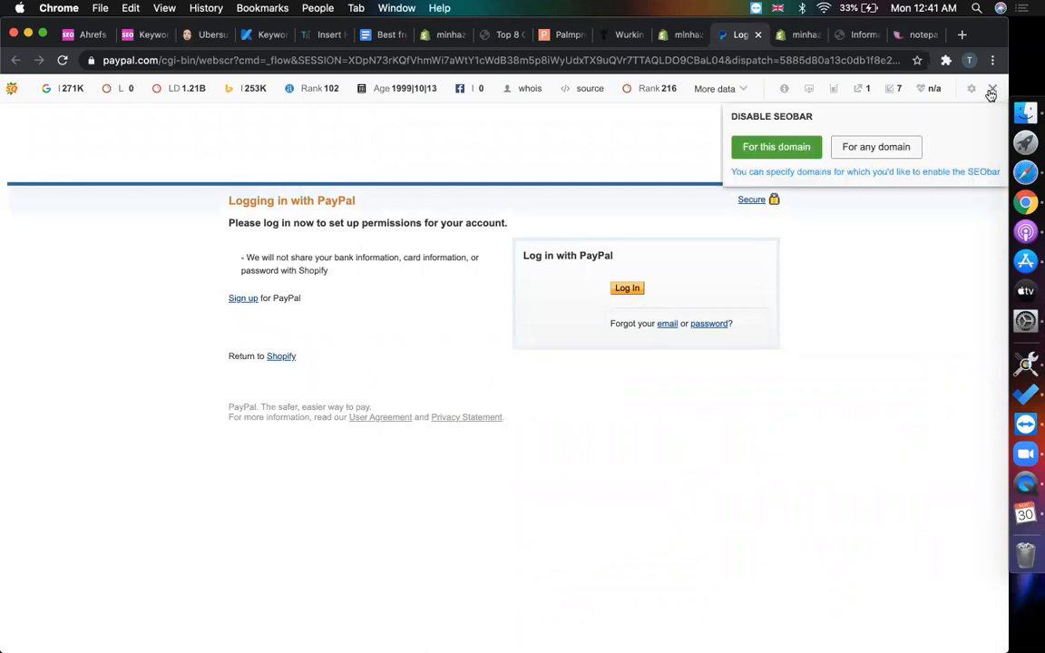
click(777, 152)
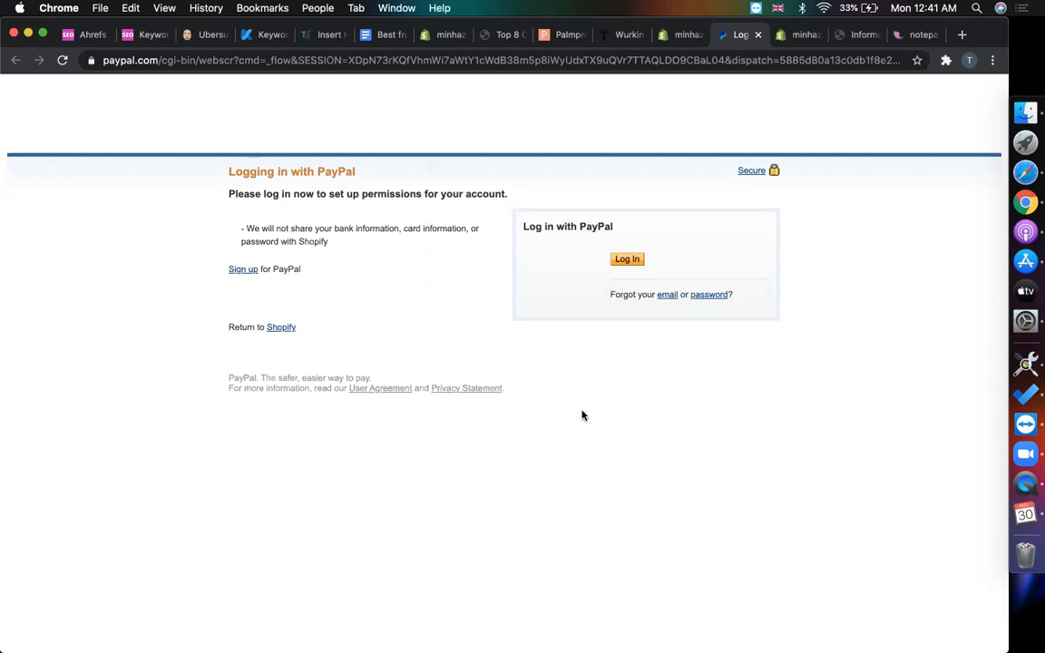
- Read the PayPal login page's notes on bank details and setting up Shopify permissions
click(677, 36)
click(739, 34)
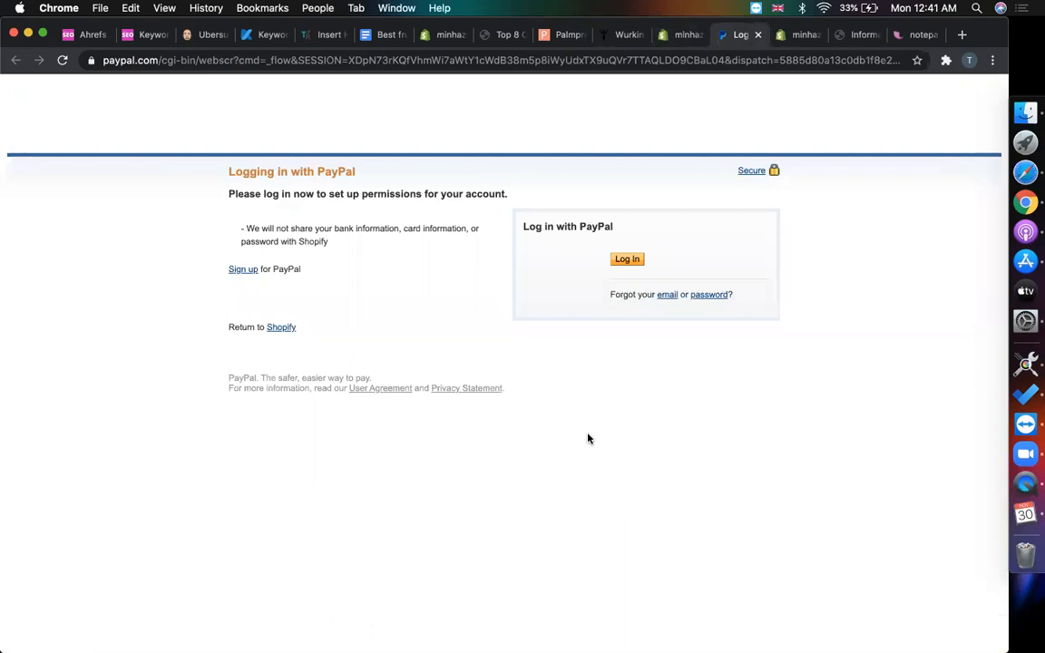
drag(332, 241, 343, 264)
click(363, 252)
click(671, 34)
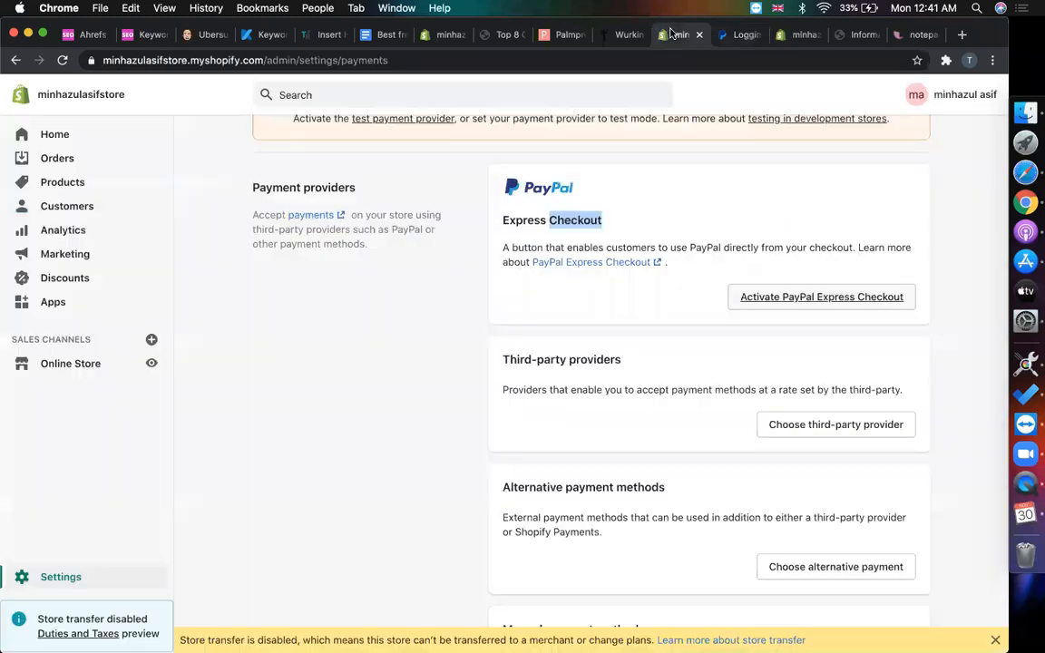
scroll(454, 322, up, 1)
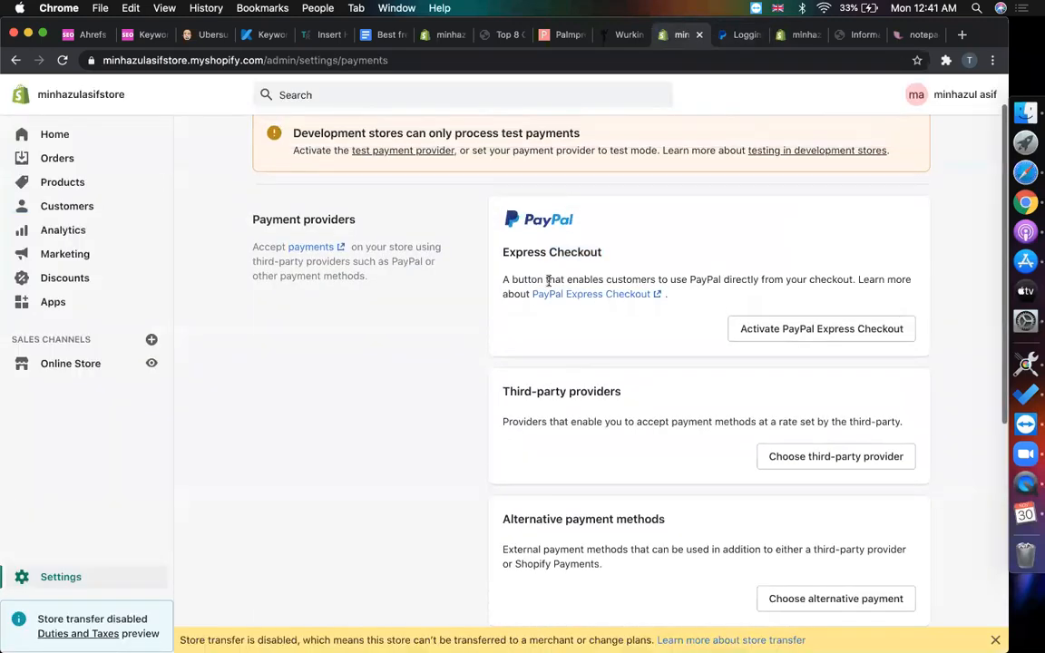
click(726, 36)
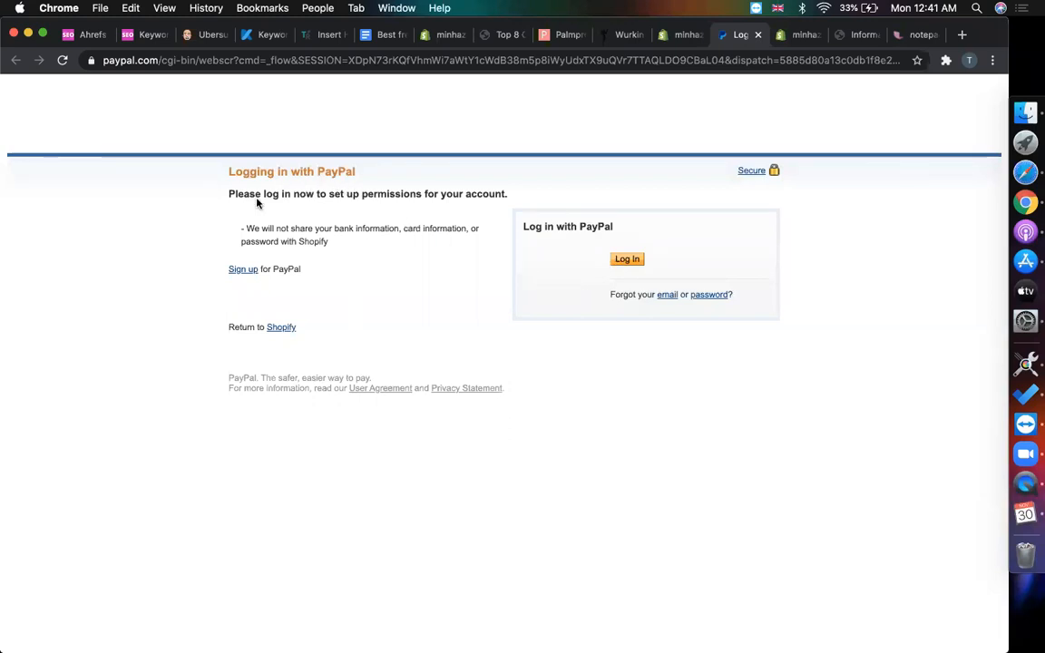
drag(313, 193, 423, 197)
click(392, 201)
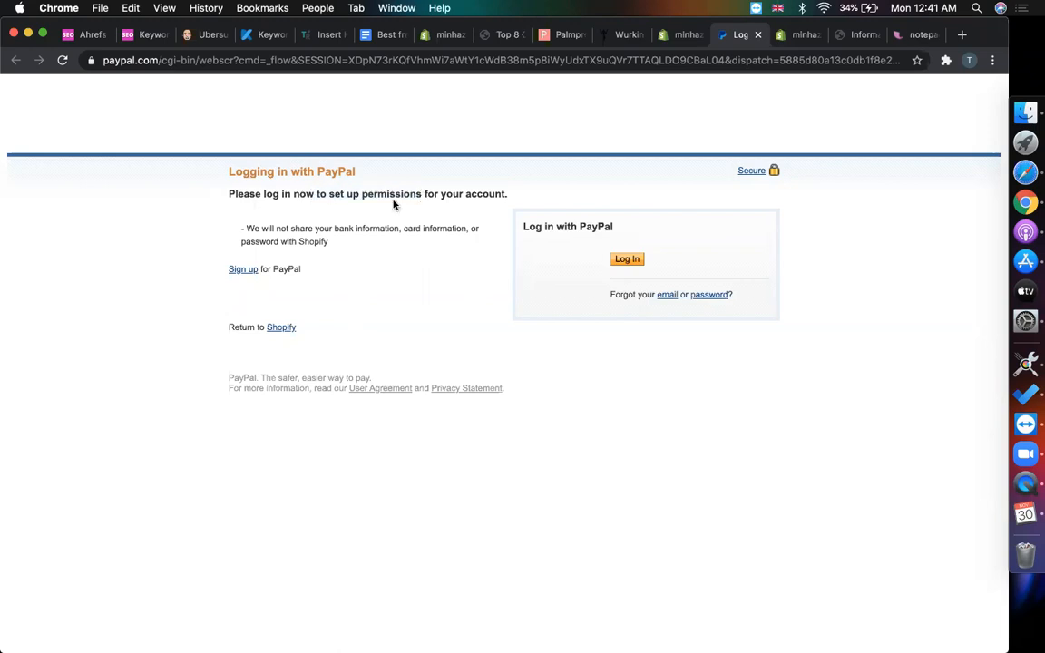
double_click(390, 194)
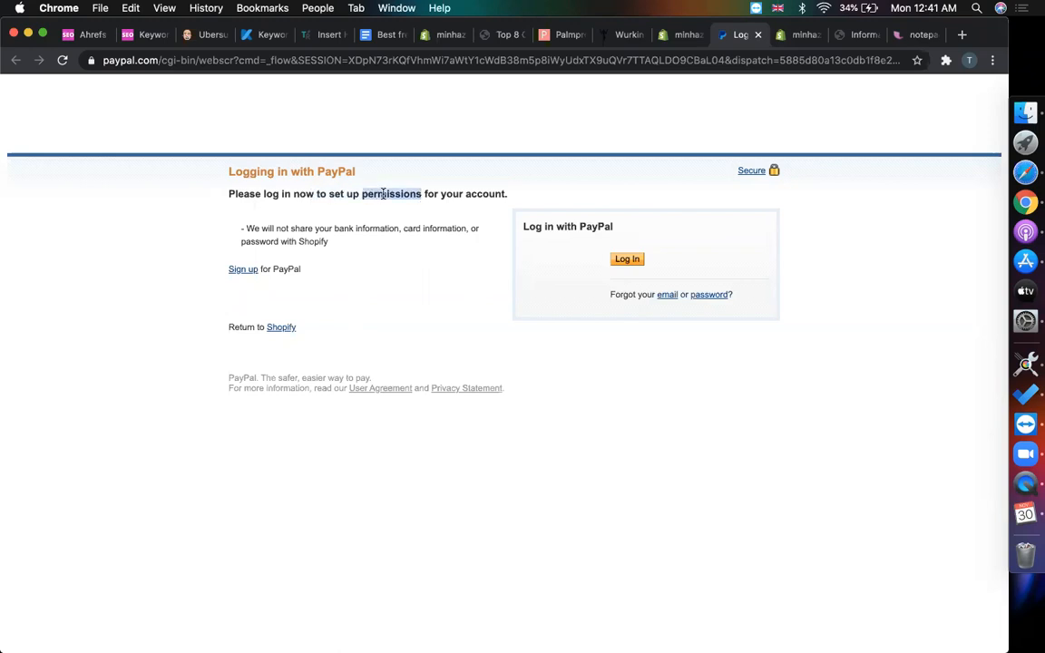
- Return to the Shopify Payments settings and scroll through the provider options
click(680, 36)
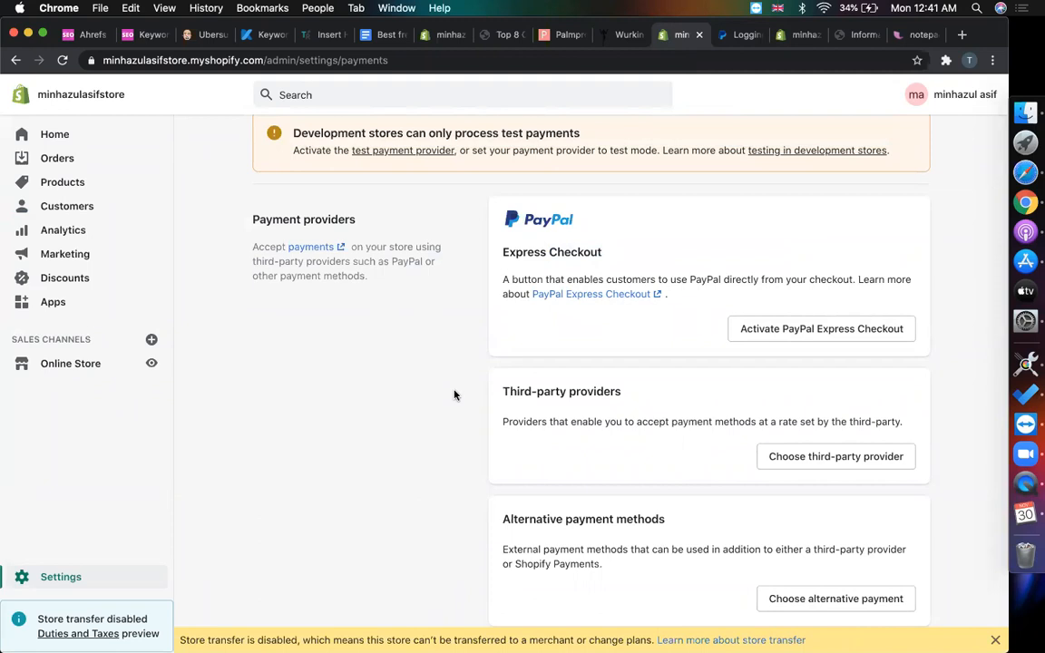
scroll(379, 389, down, 1)
scroll(380, 389, down, 10)
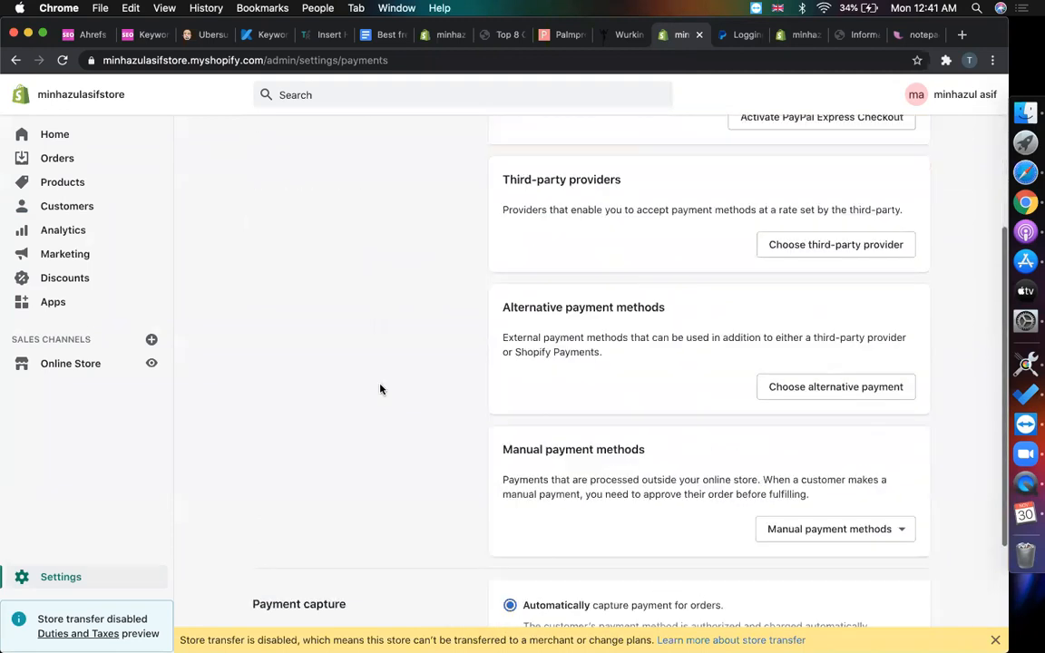
scroll(380, 389, up, 10)
scroll(380, 389, down, 1)
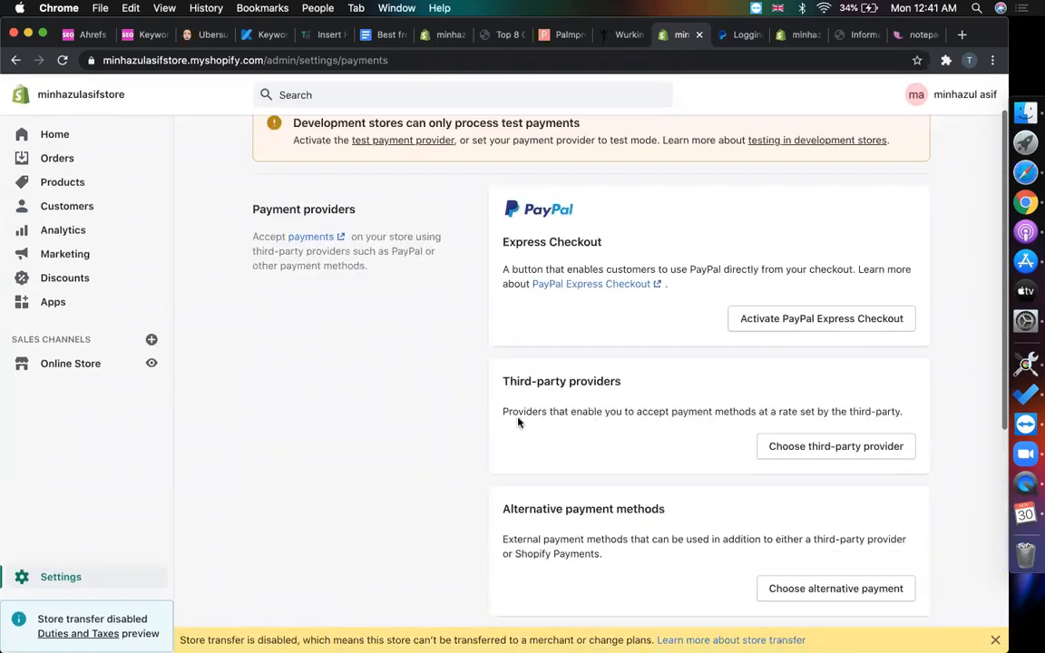
- Open Choose third-party provider and scroll past Bogus Gateway and 2Checkout to Stripe
click(829, 450)
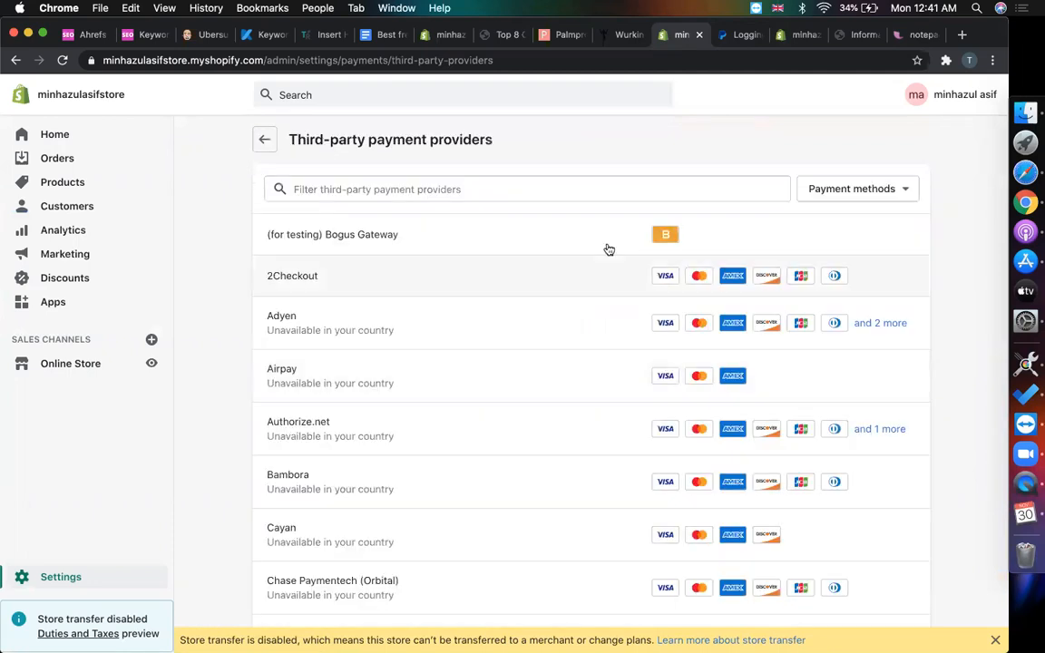
scroll(298, 308, down, 2)
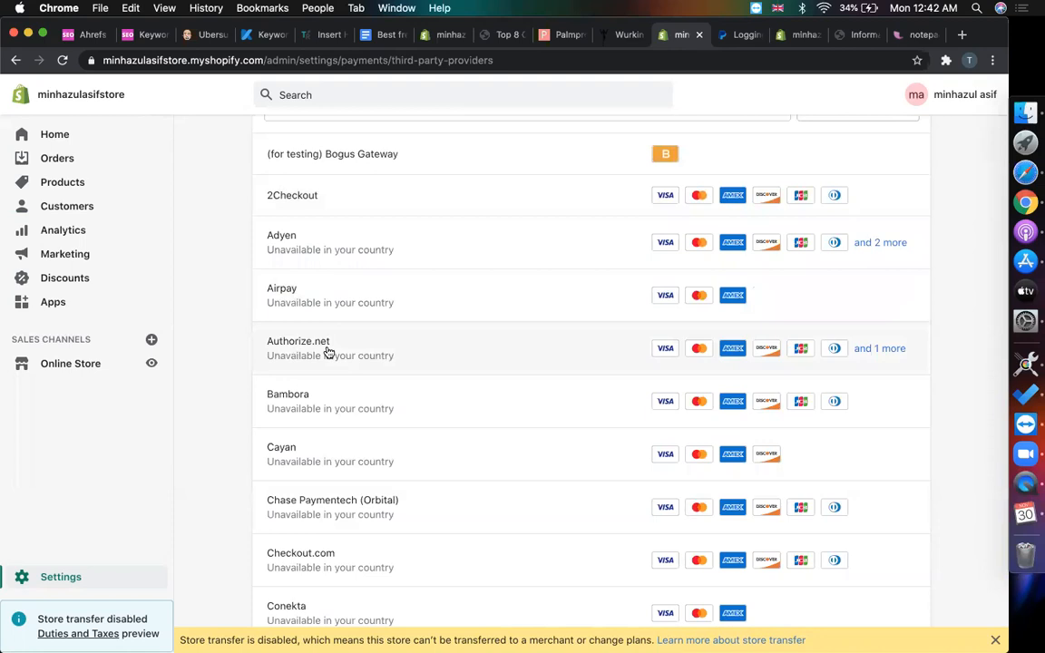
scroll(328, 352, down, 5)
scroll(328, 352, down, 6)
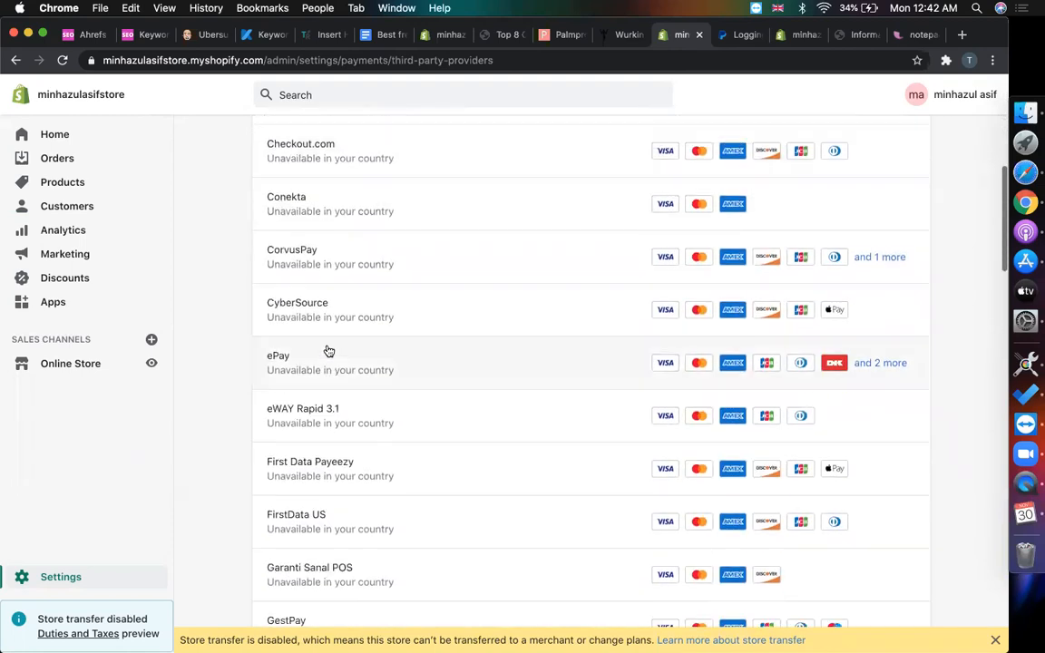
scroll(355, 359, down, 2)
scroll(356, 360, down, 15)
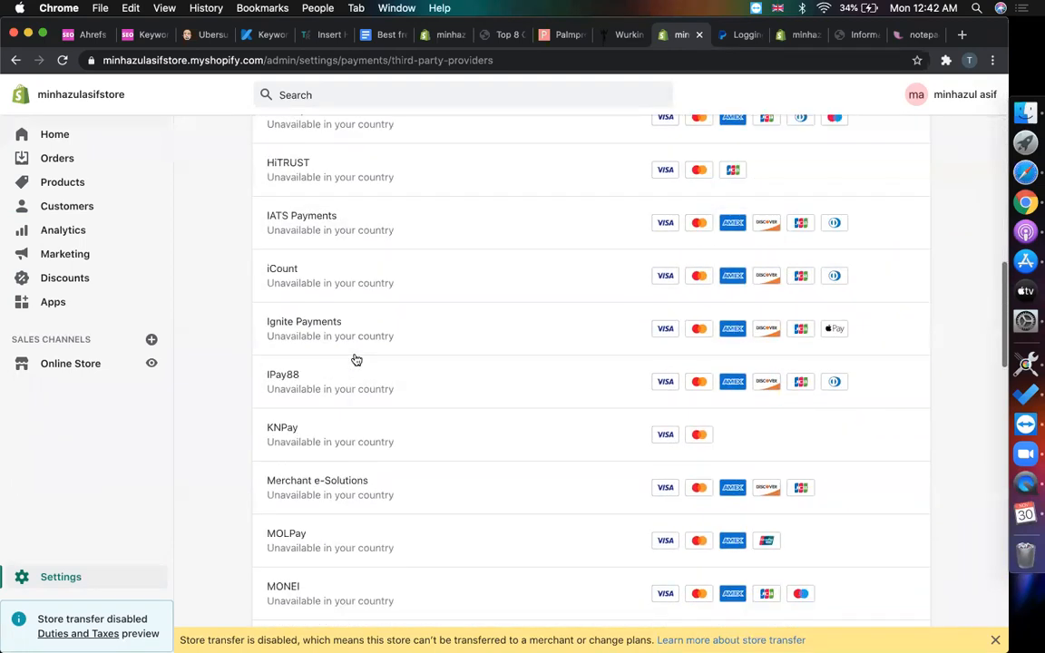
scroll(355, 360, down, 18)
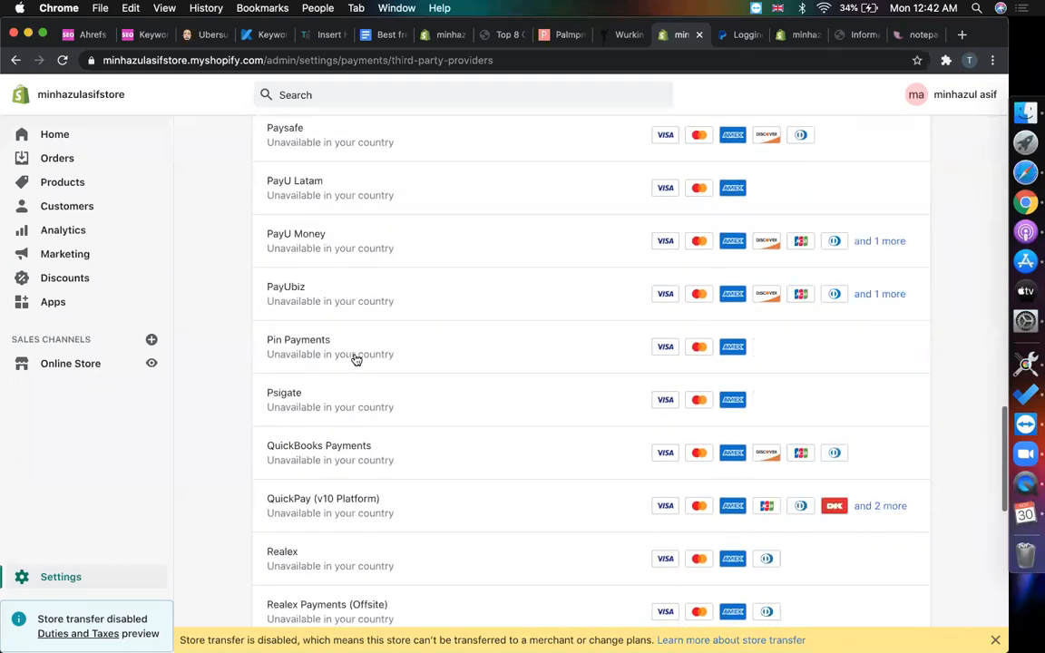
scroll(355, 360, down, 8)
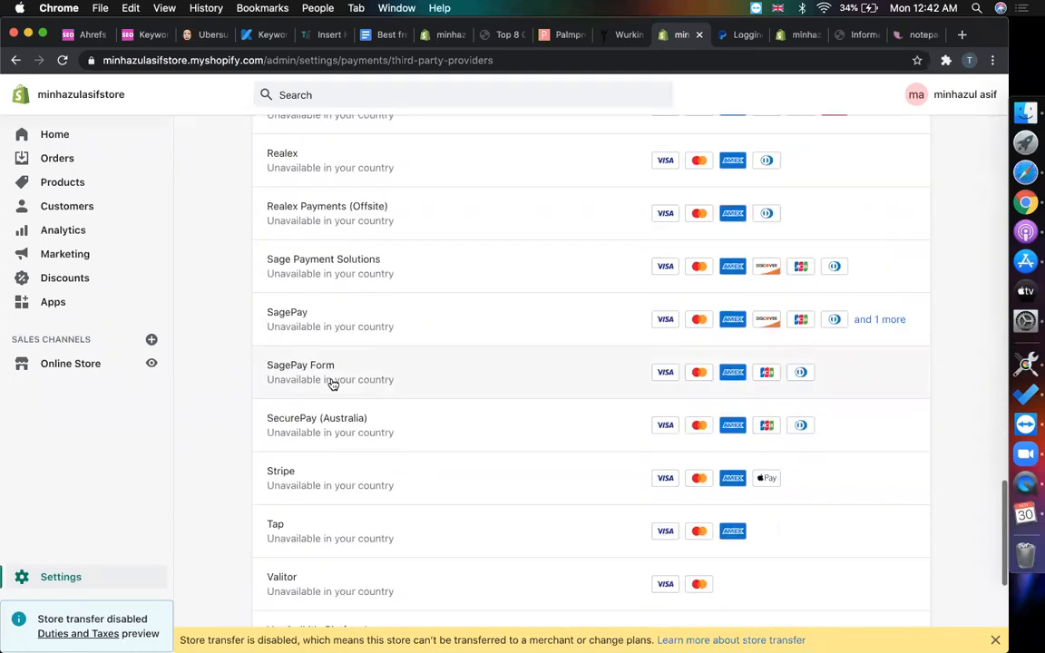
- Choose Stripe and review its account activation form, with Country set to United States
click(301, 480)
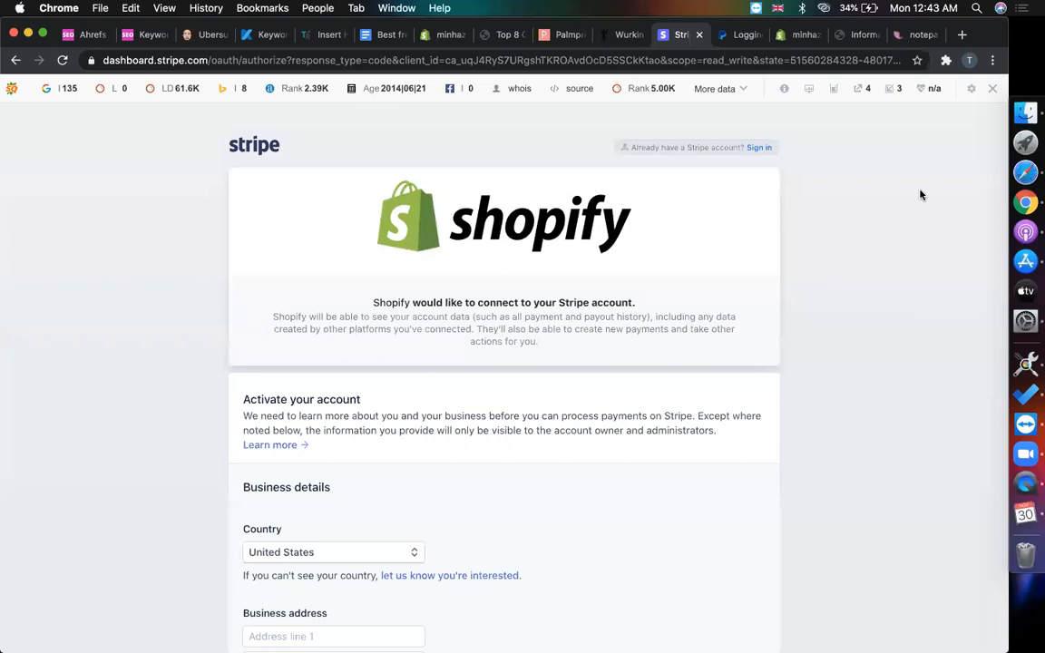
scroll(147, 433, down, 6)
scroll(147, 433, up, 5)
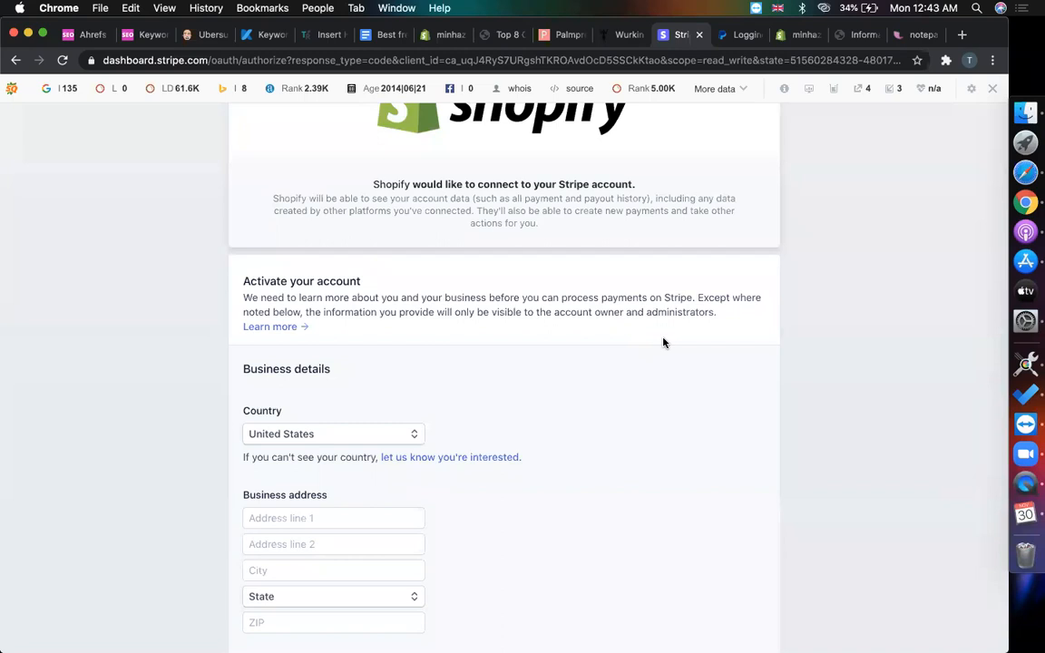
scroll(663, 343, up, 3)
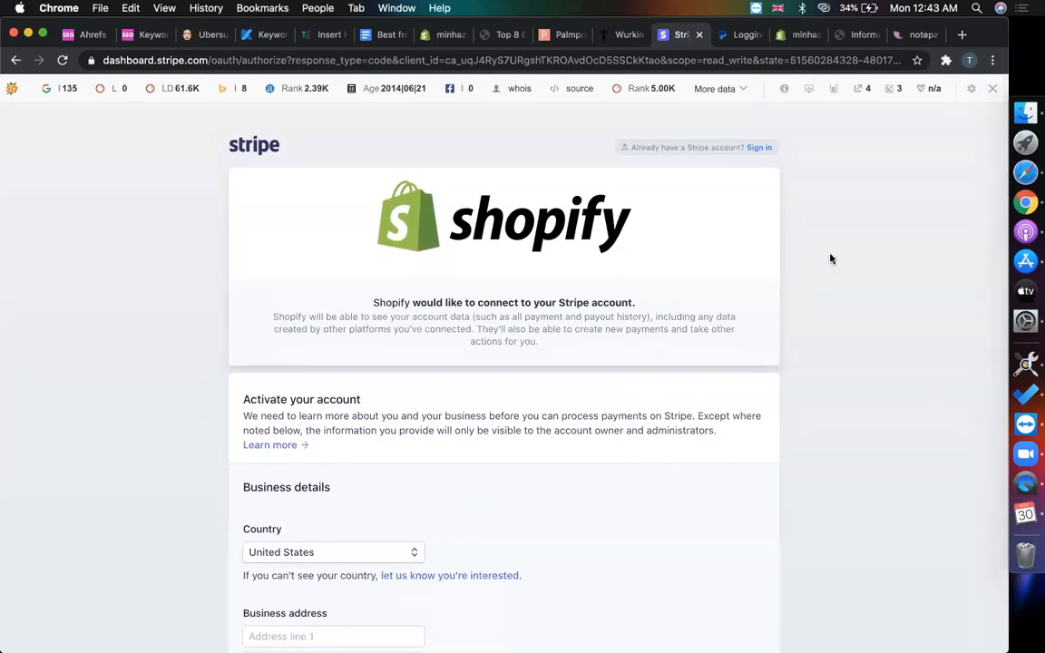
- Sign in to the existing Stripe account with its e-mail address and password
click(764, 150)
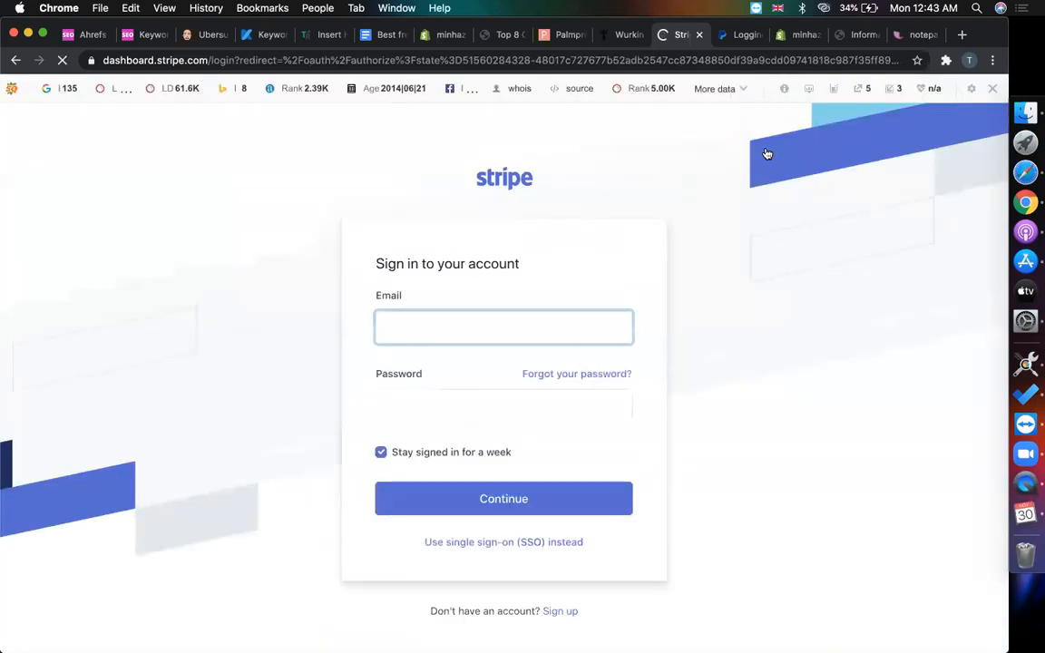
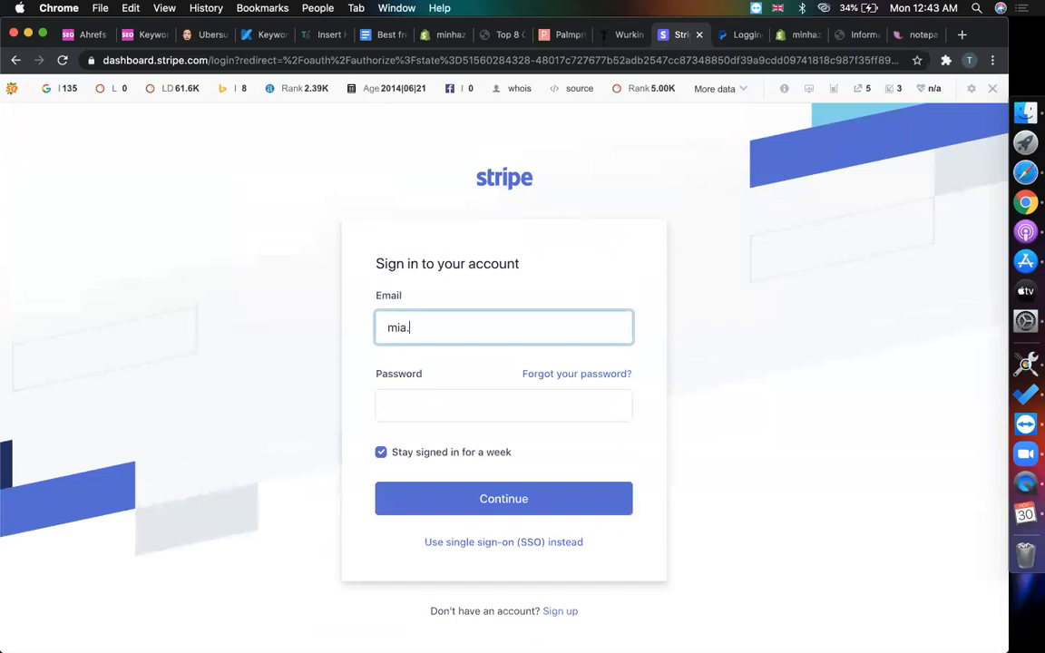
key(Tab)
text(•••••••)
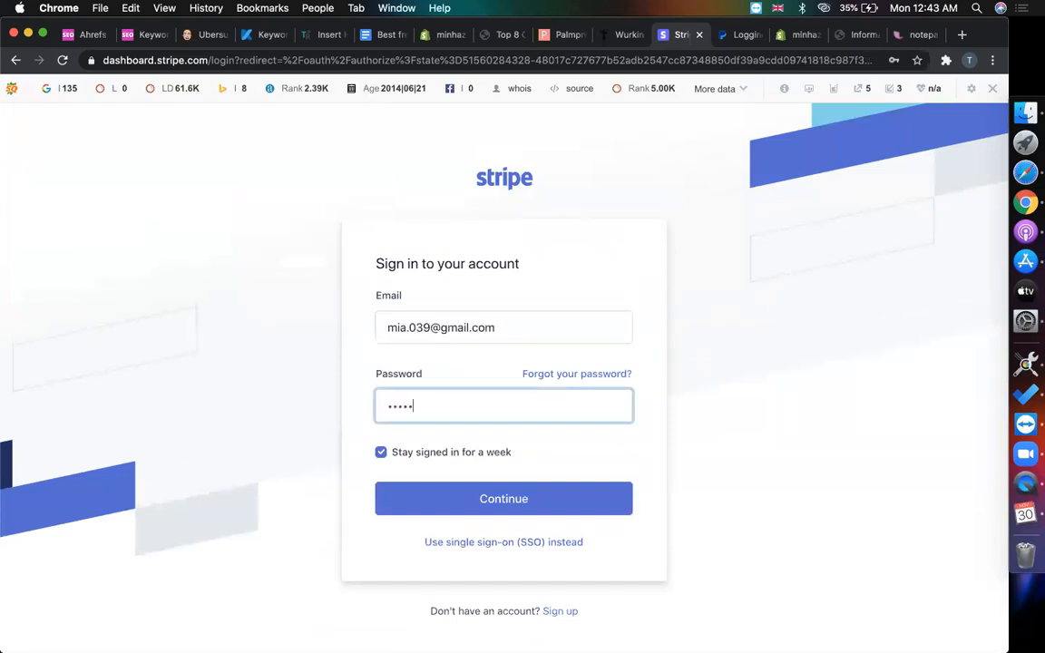
key(super+a)
text(••••••••••••••)
key(Return)
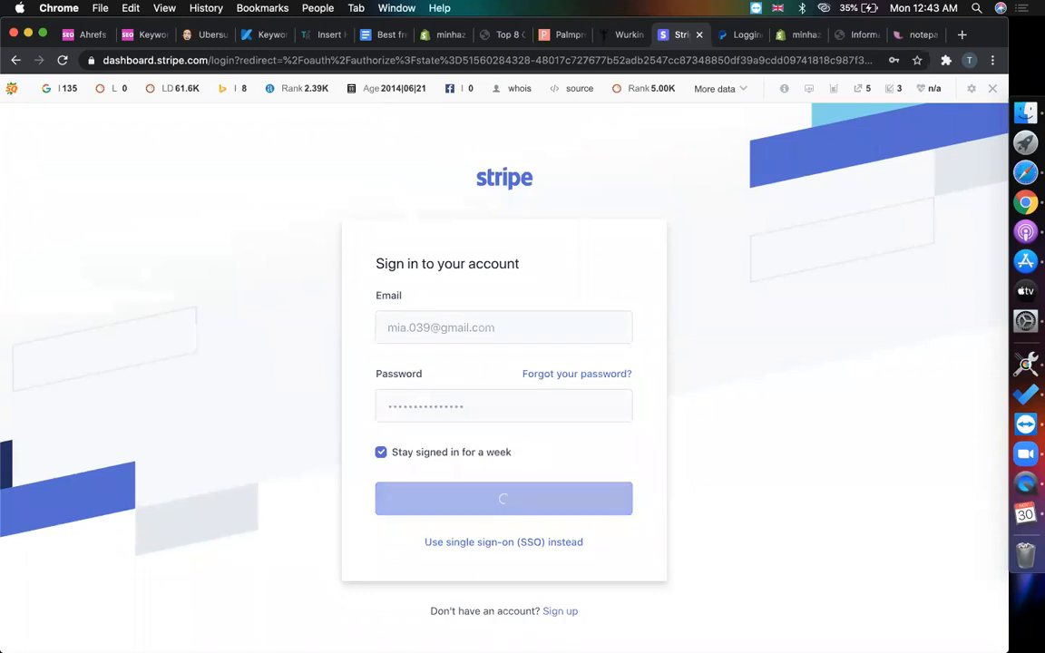
- Tick the reCAPTCHA box, select the four motorcycle squares, and verify
click(396, 333)
click(898, 296)
click(526, 356)
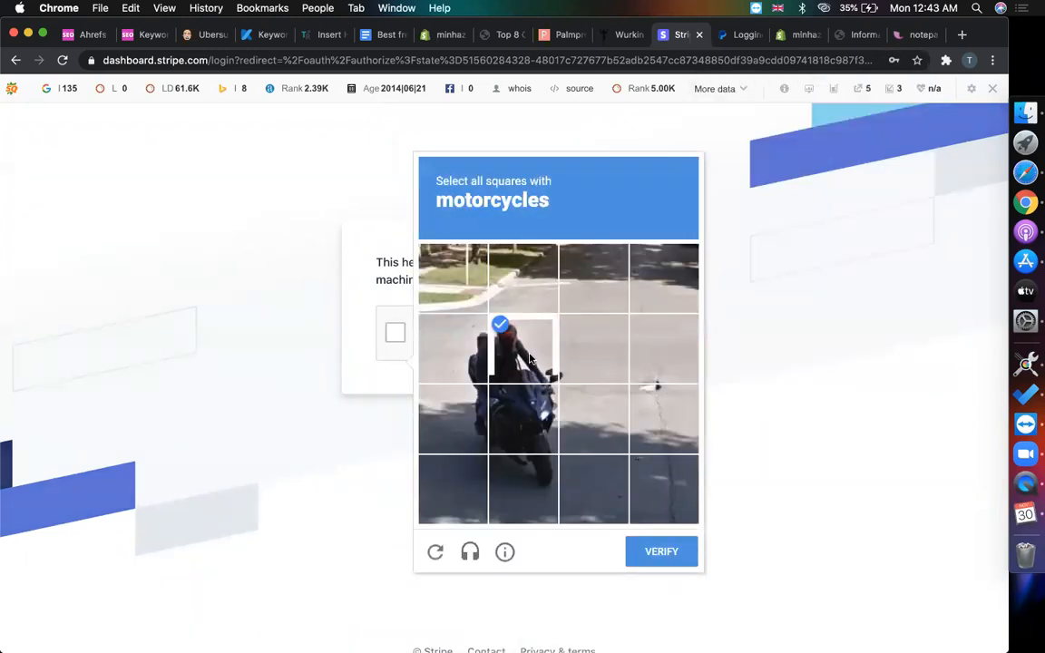
click(512, 415)
click(454, 412)
click(463, 367)
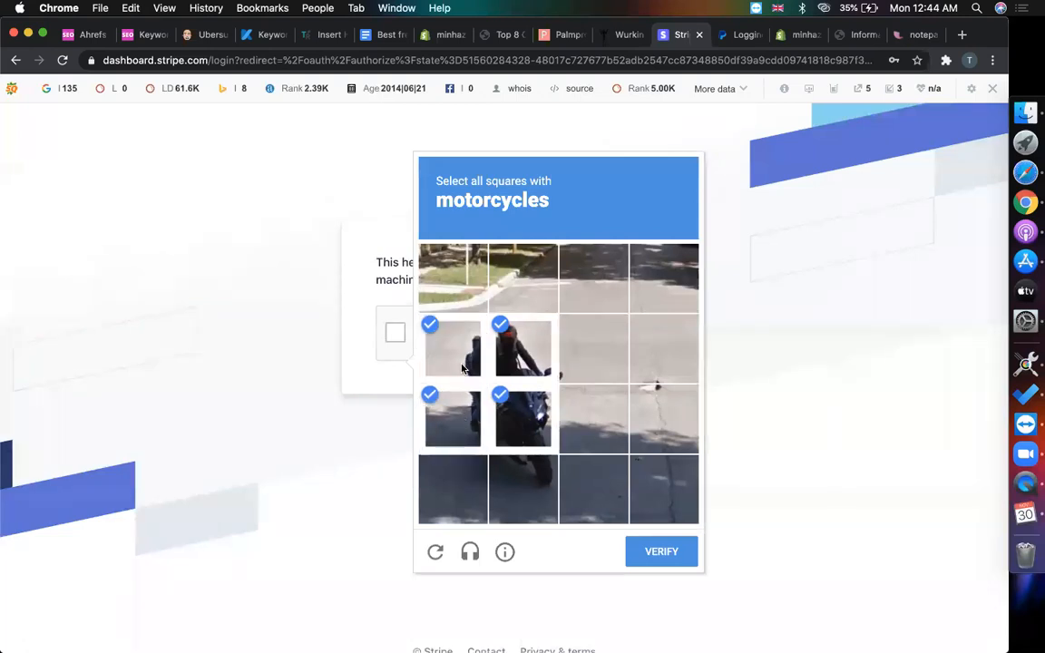
click(645, 551)
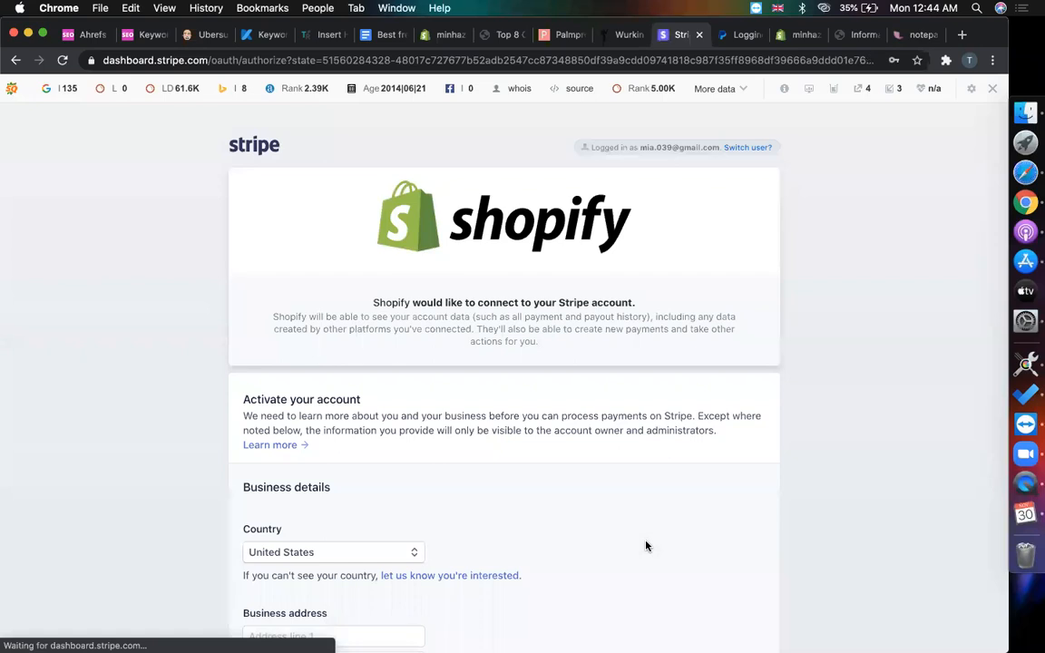
scroll(544, 435, down, 5)
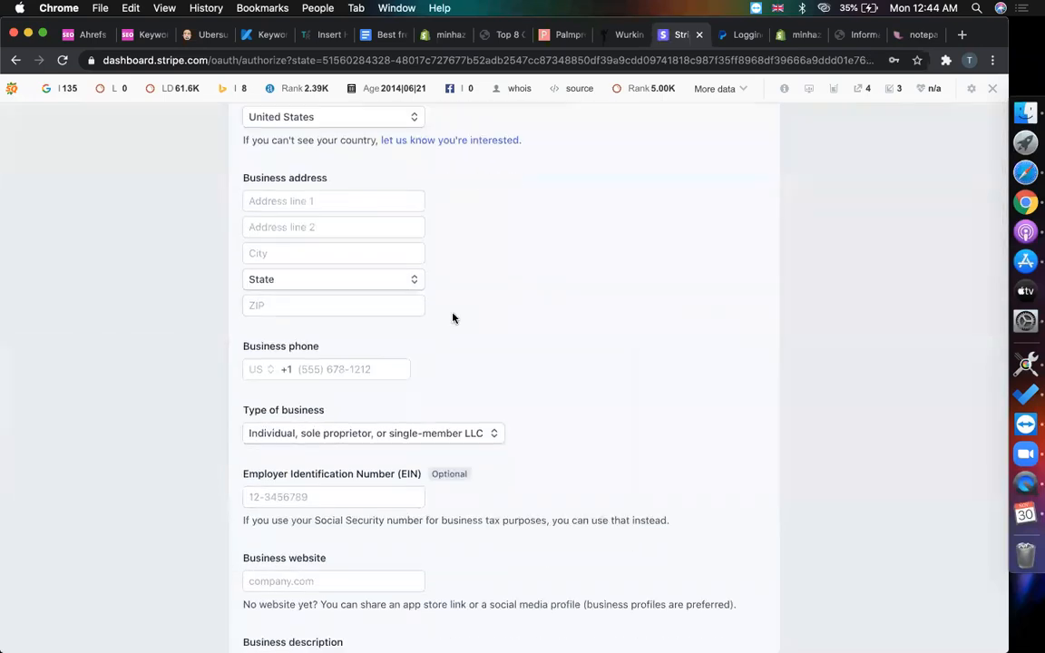
scroll(453, 317, down, 10)
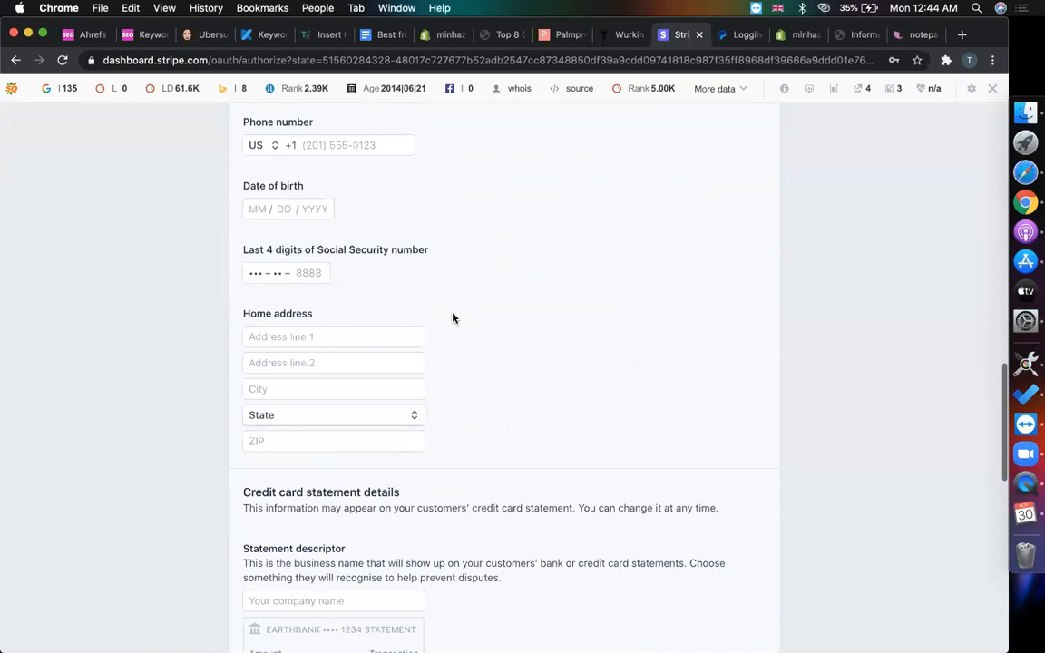
scroll(453, 317, down, 15)
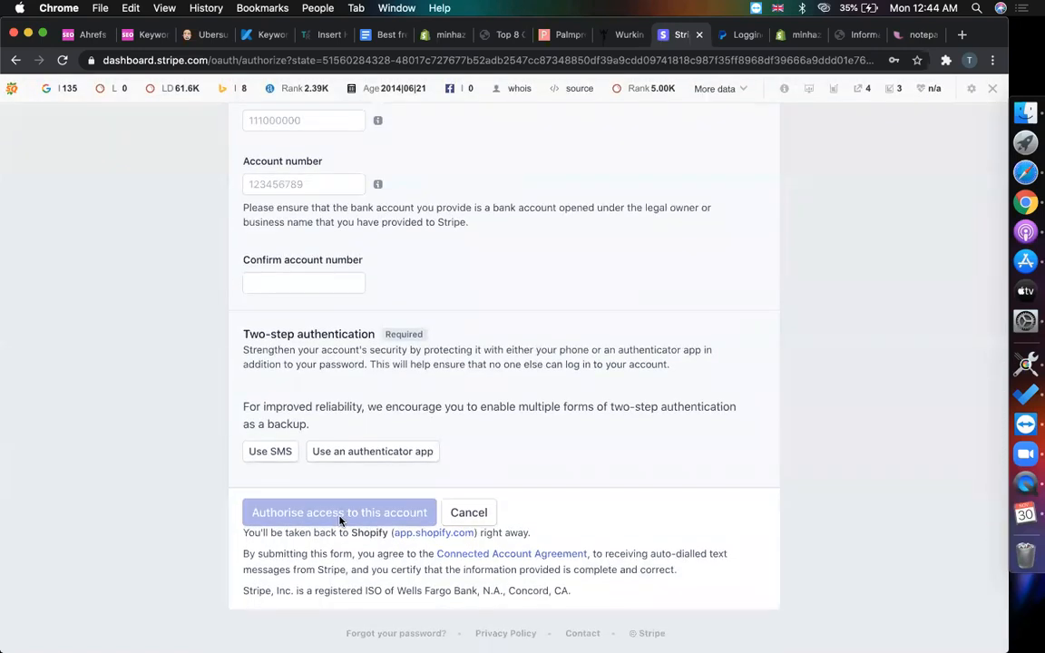
scroll(340, 520, up, 20)
scroll(625, 455, down, 3)
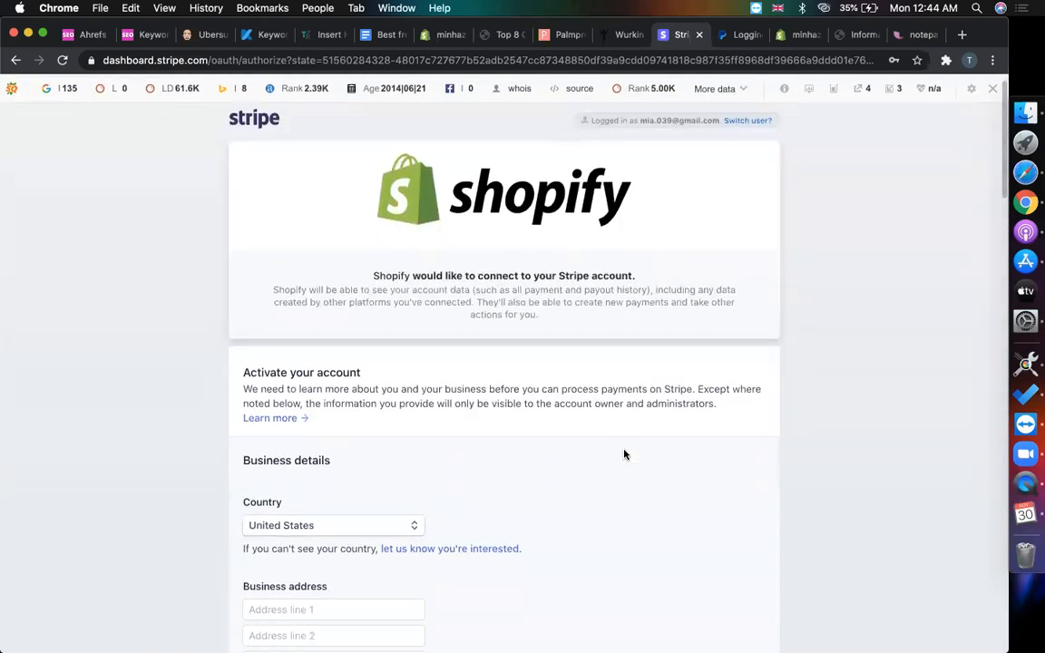
scroll(662, 227, down, 4)
scroll(694, 303, up, 4)
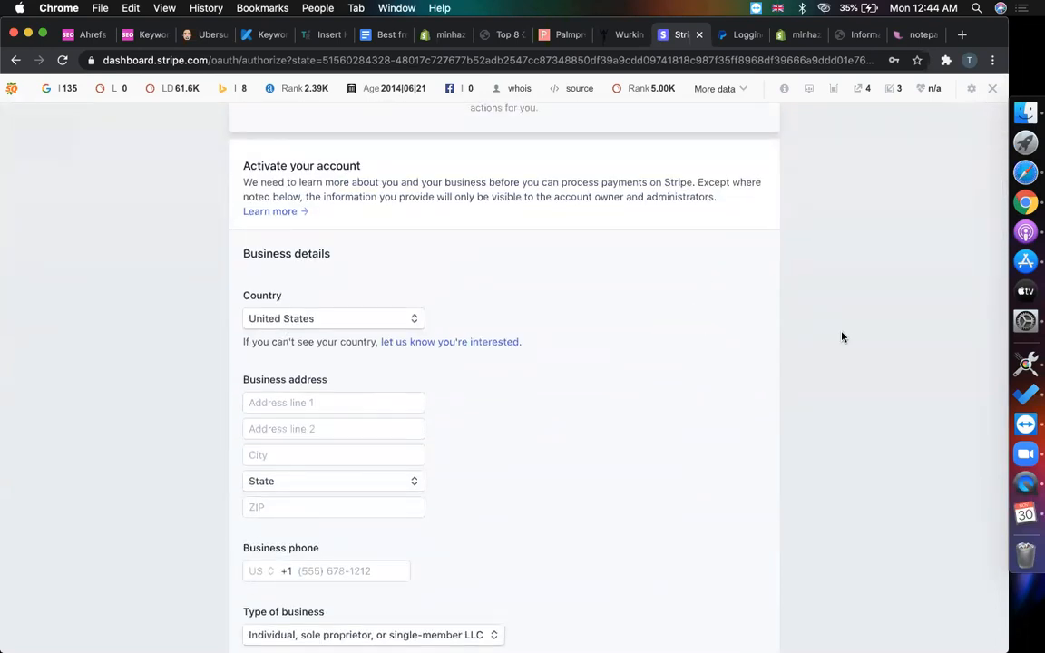
scroll(842, 338, down, 3)
click(274, 282)
click(322, 308)
click(334, 332)
click(575, 370)
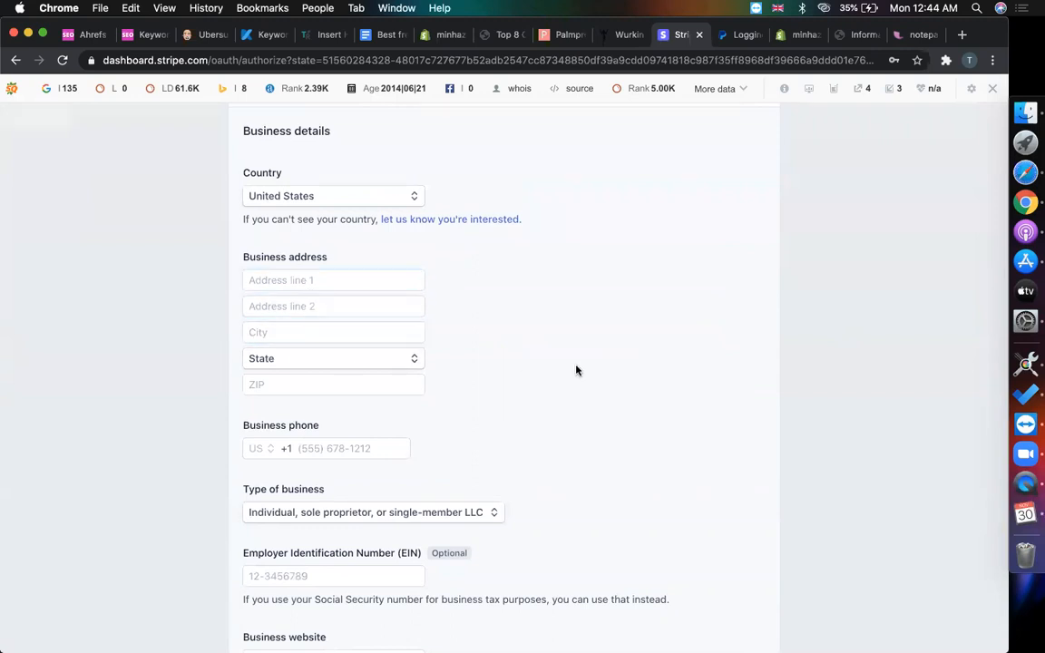
scroll(372, 366, down, 2)
click(349, 347)
scroll(534, 367, down, 3)
click(282, 341)
scroll(389, 391, down, 2)
click(307, 319)
scroll(343, 434, down, 2)
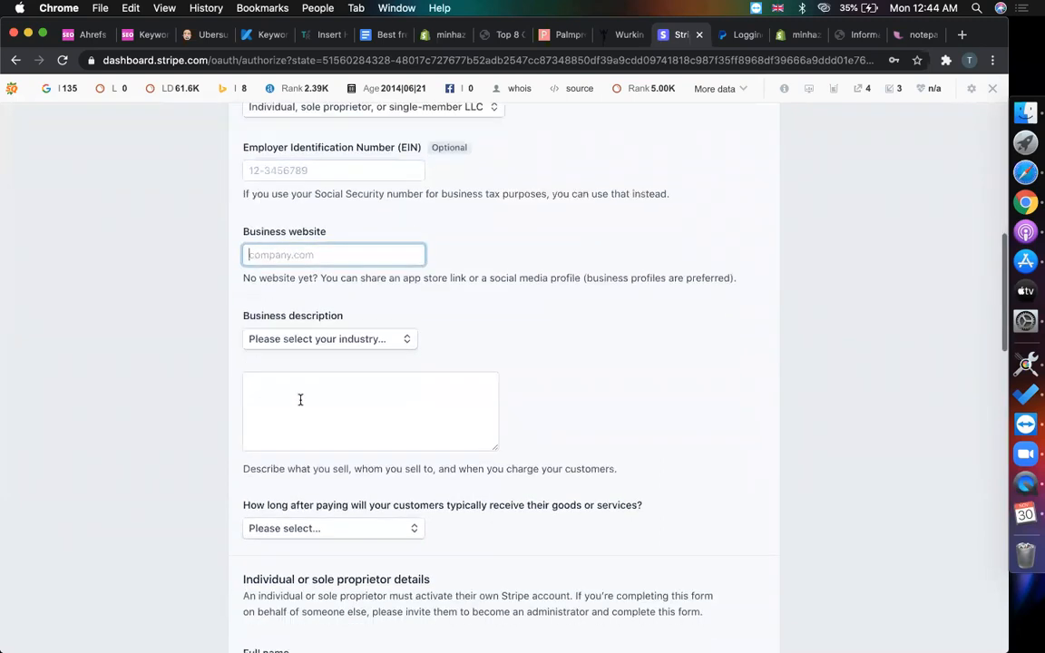
click(336, 348)
click(599, 400)
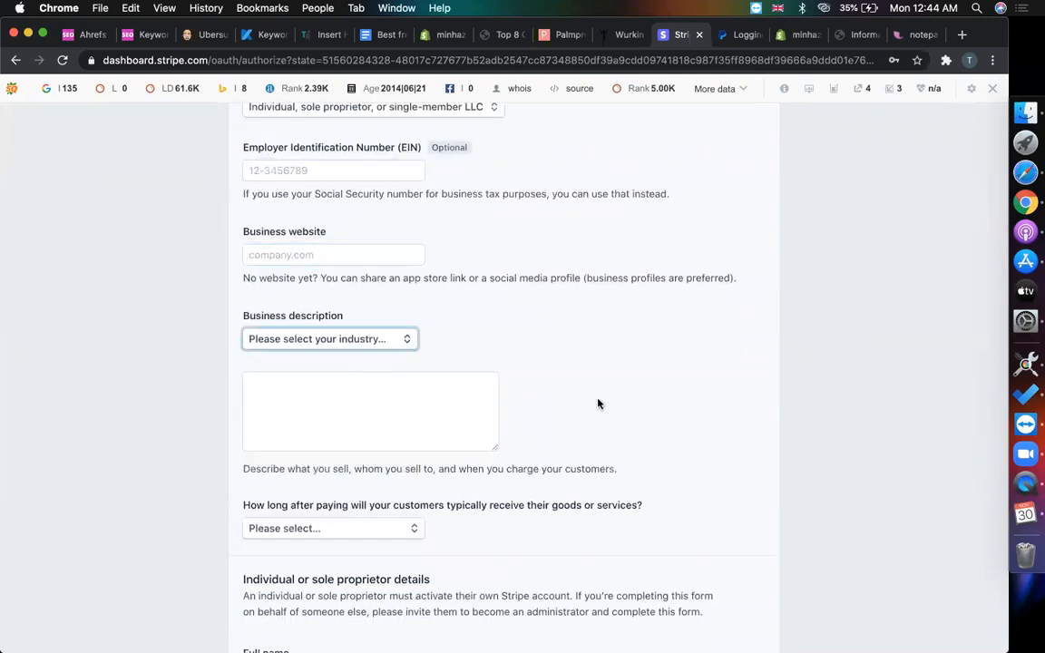
scroll(595, 400, down, 4)
click(336, 258)
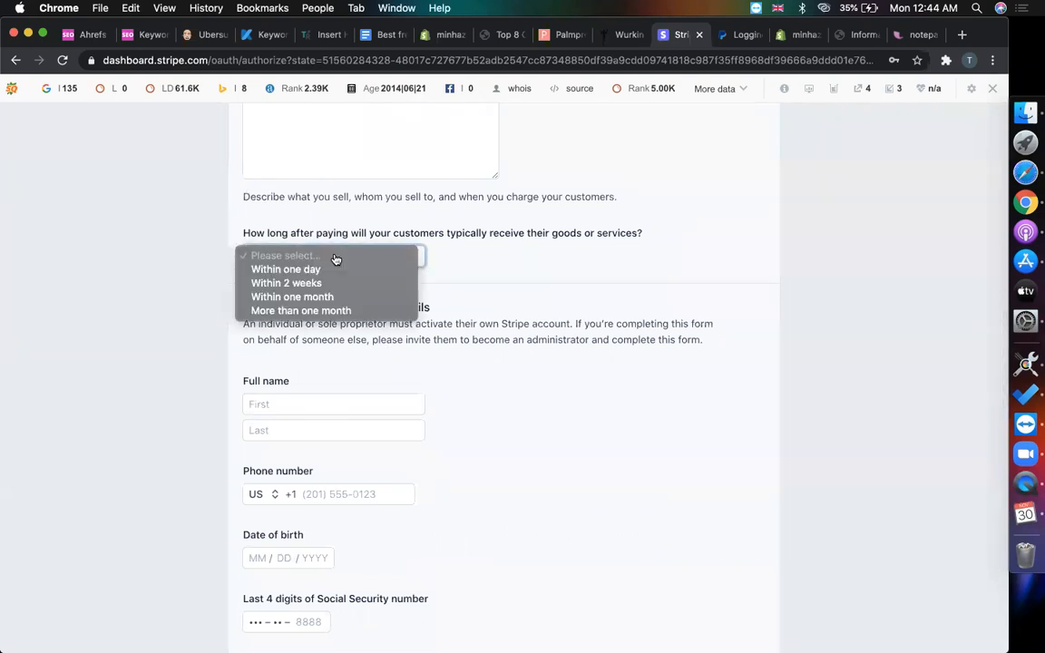
click(129, 312)
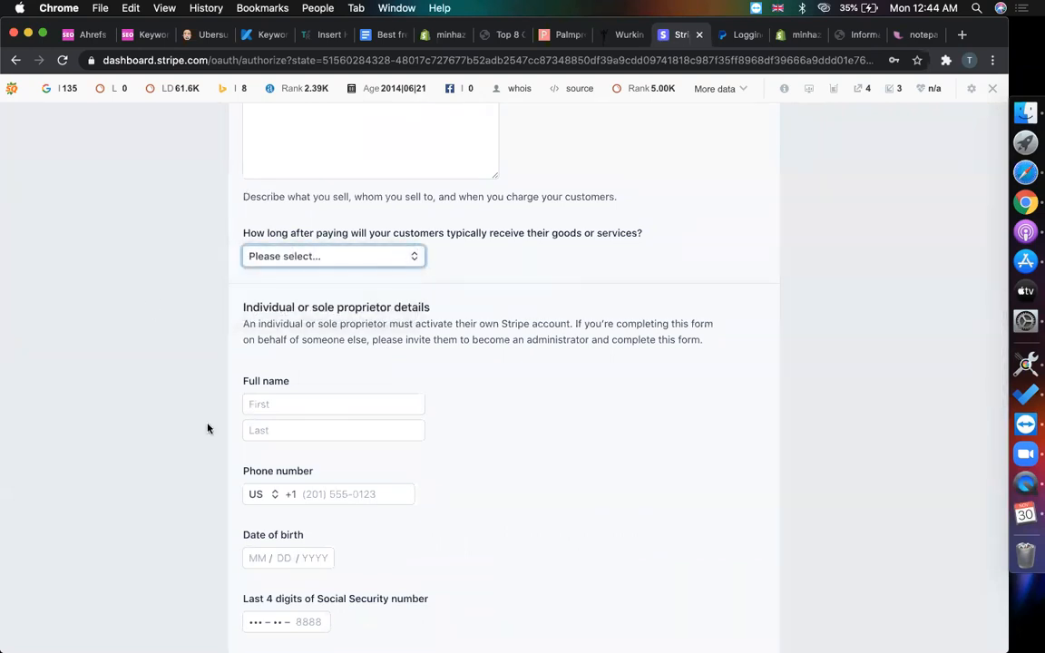
scroll(353, 430, down, 12)
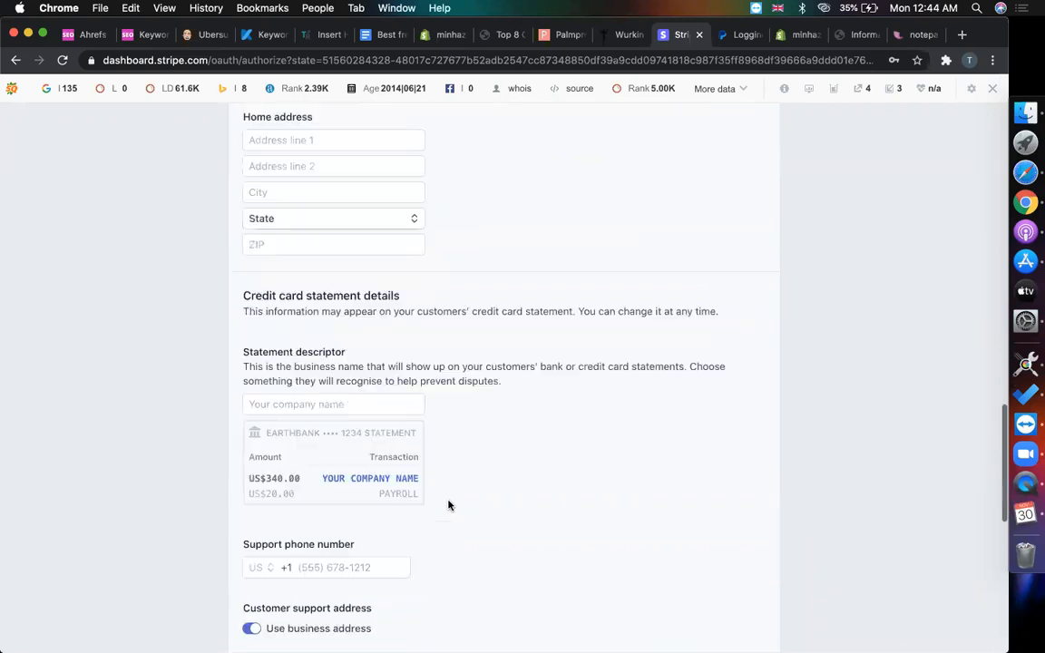
scroll(310, 377, down, 4)
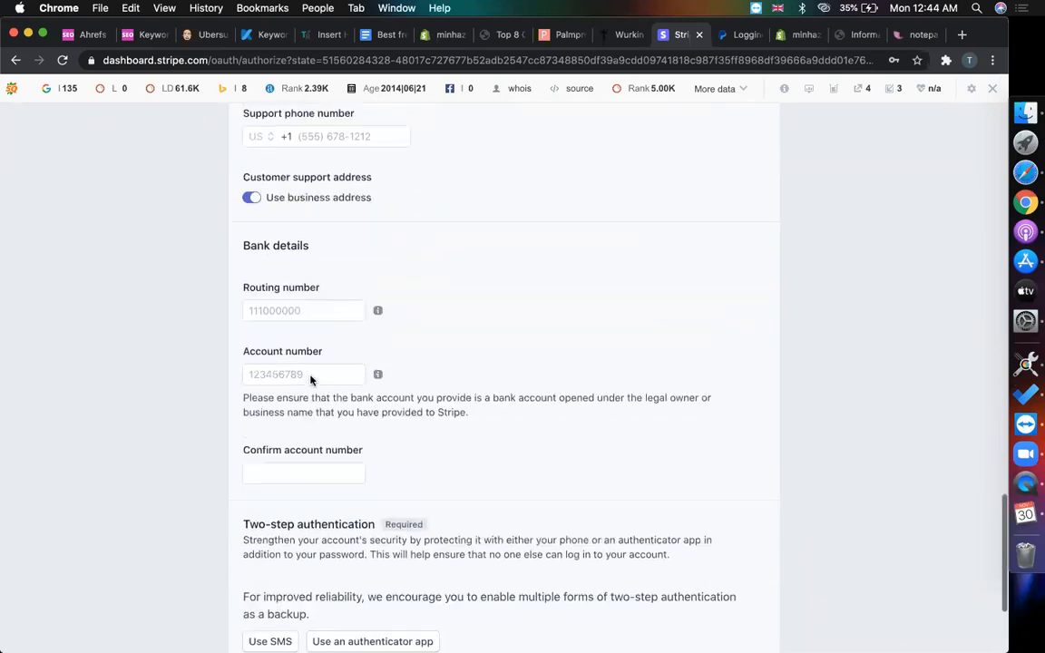
scroll(292, 289, up, 3)
click(293, 302)
click(291, 369)
click(291, 465)
scroll(456, 458, down, 5)
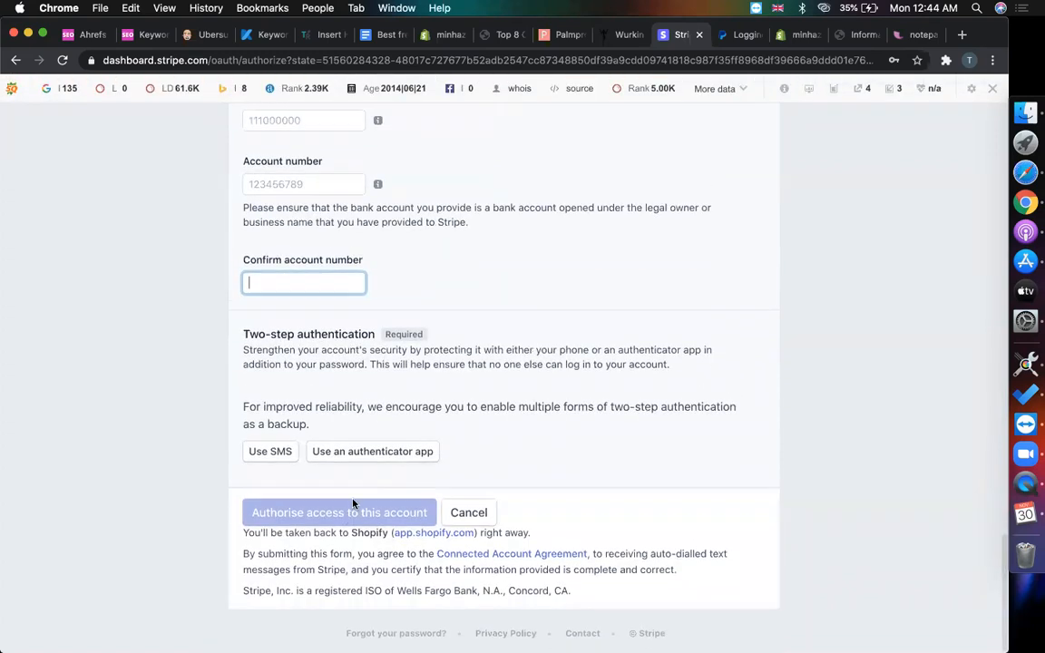
scroll(742, 186, up, 12)
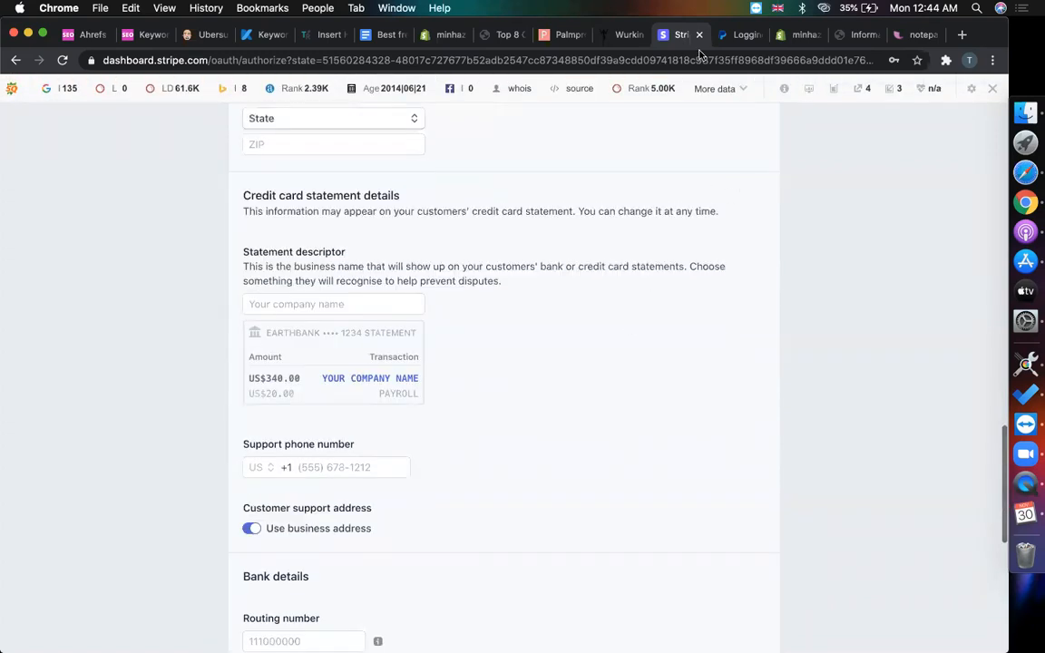
scroll(665, 224, up, 15)
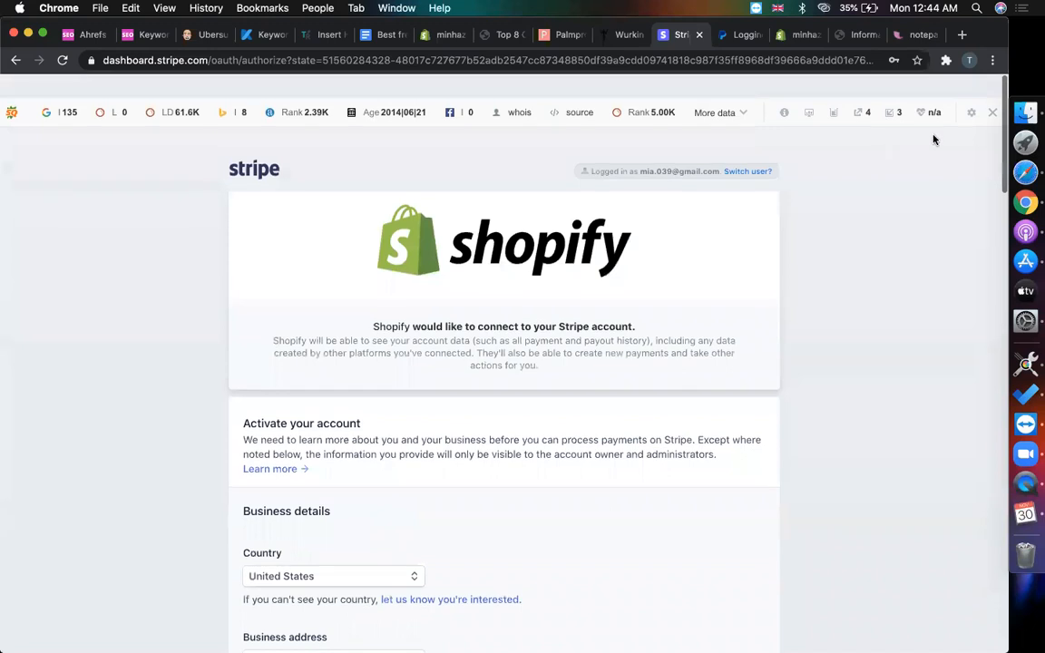
click(629, 36)
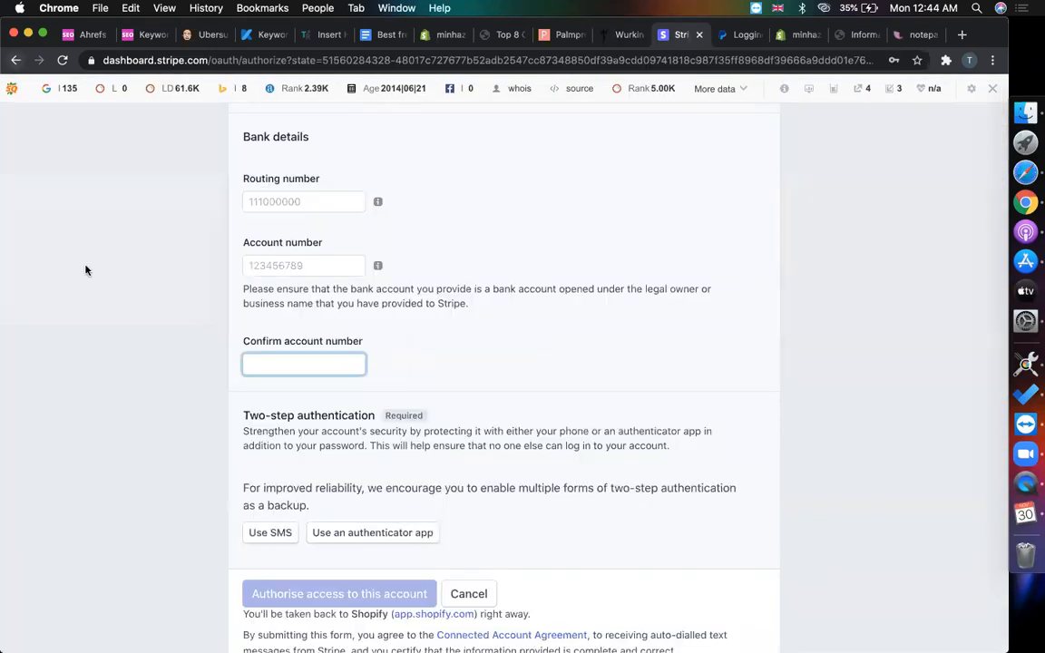
scroll(86, 270, up, 20)
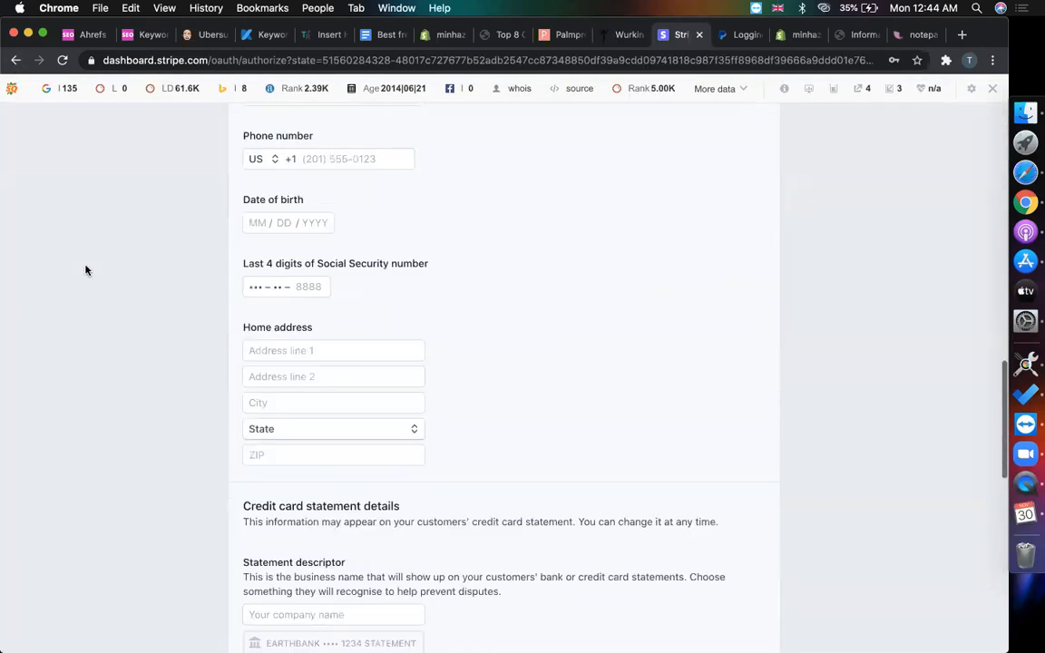
scroll(87, 270, down, 20)
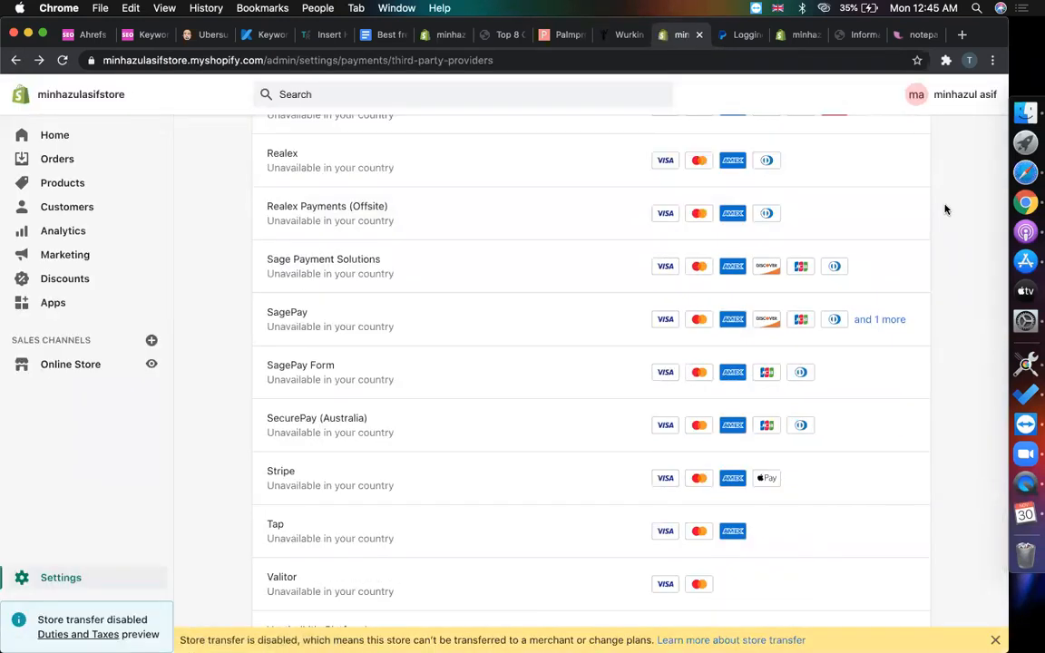
- Check the third-party providers list (only Bogus Gateway and 2Checkout are available), then return to Payments
scroll(944, 209, down, 5)
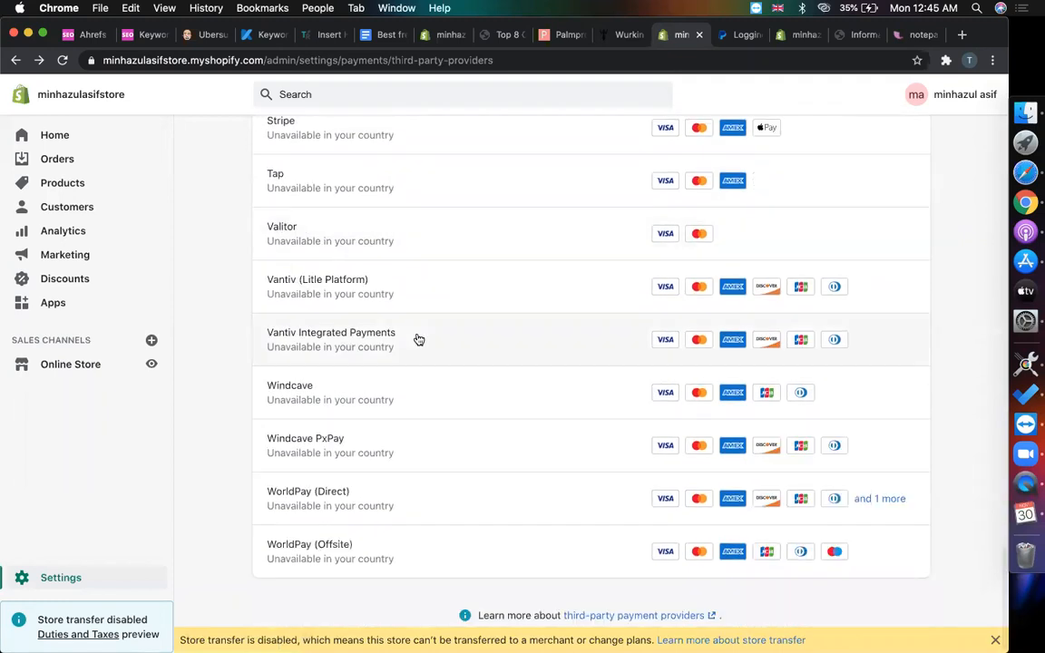
scroll(417, 340, up, 7)
scroll(418, 339, up, 3)
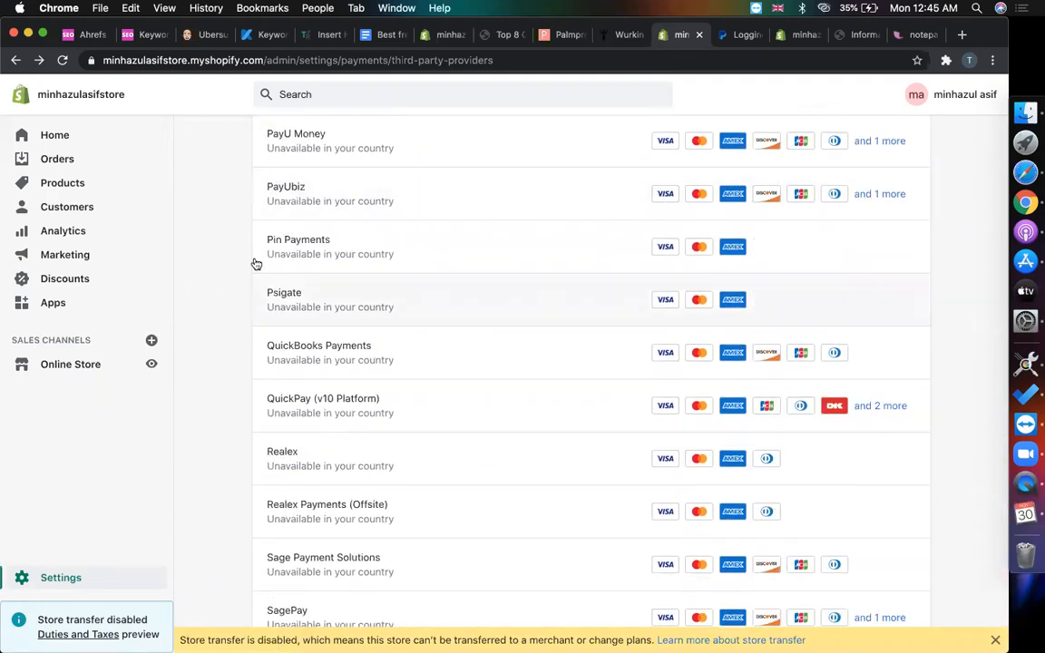
scroll(217, 207, up, 12)
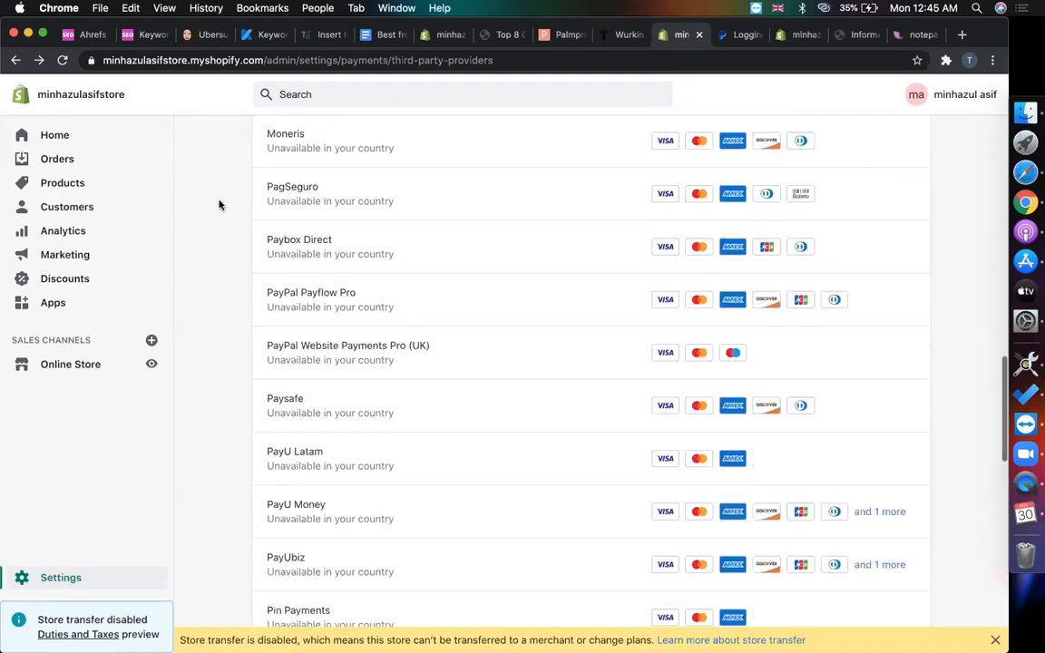
scroll(230, 309, up, 20)
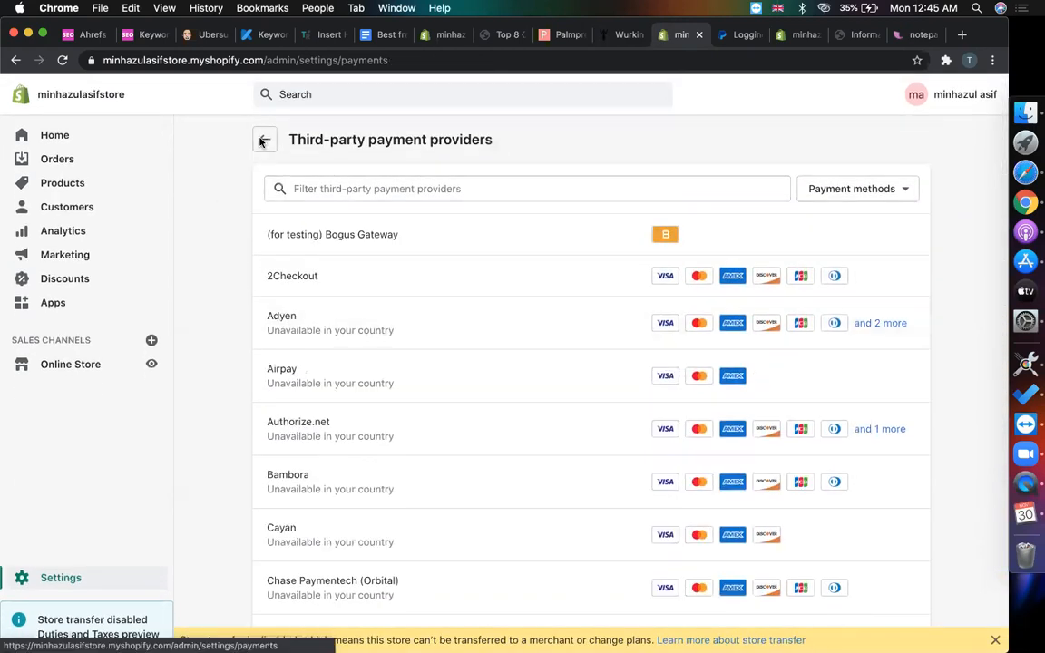
click(260, 141)
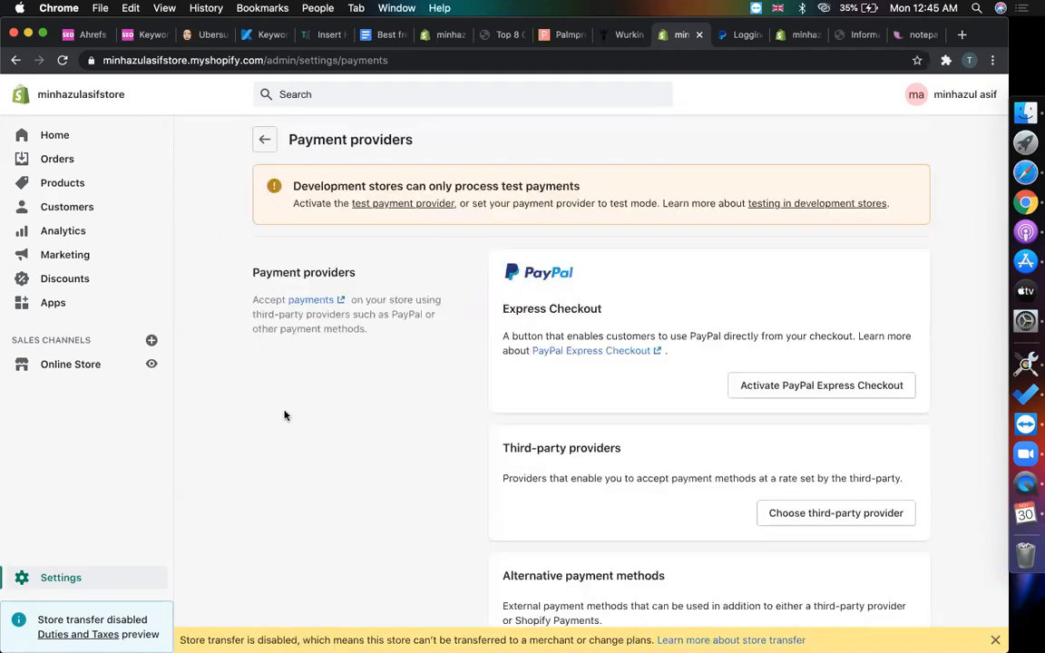
- Show Supernal's checkout for Cosmic Glow Oil at $108.00, with Shop Pay, G Pay and PayPal options
click(800, 34)
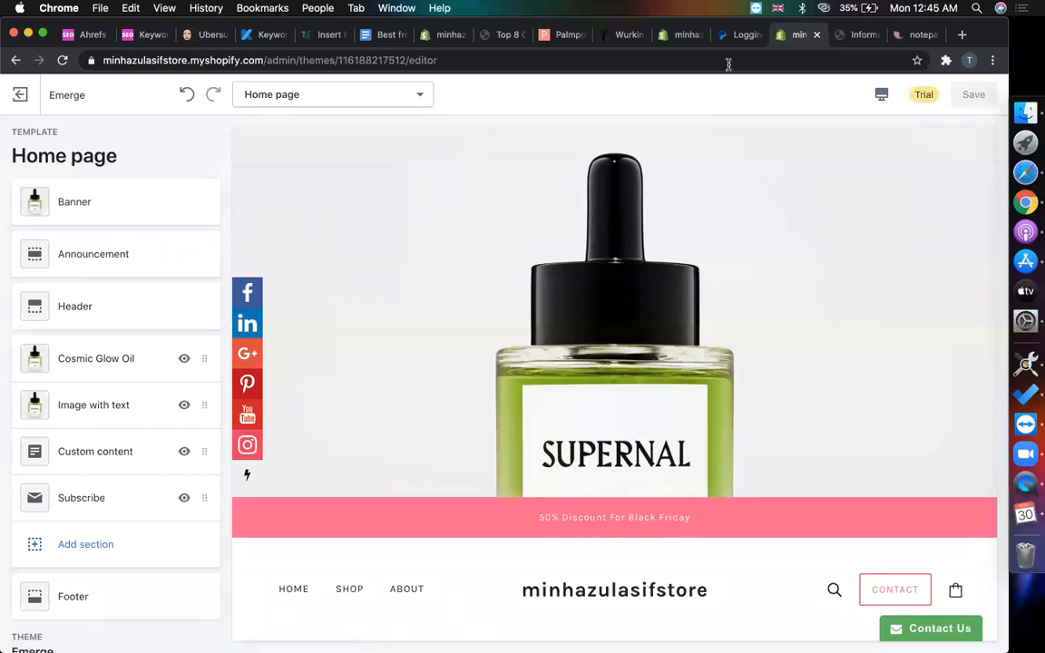
click(684, 36)
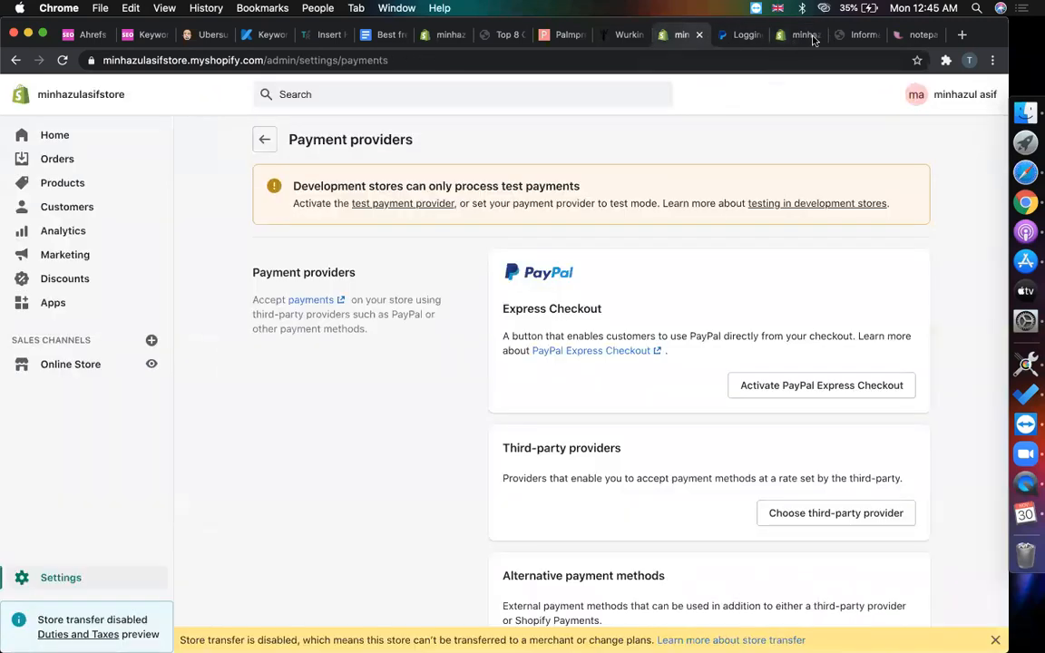
click(858, 34)
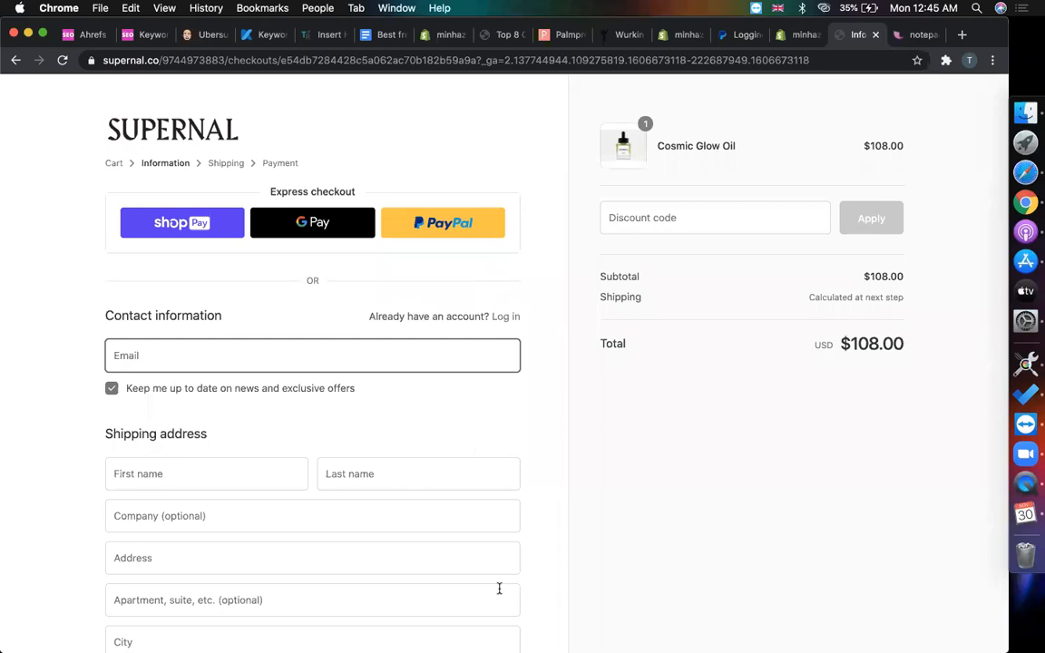